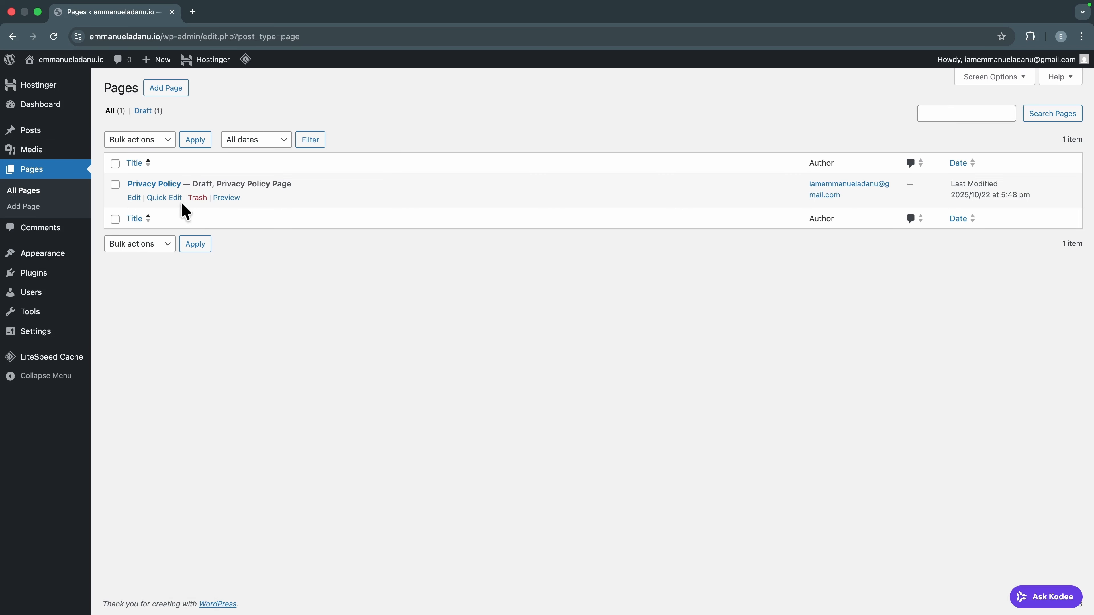
Step: Move the draft Privacy Policy page to the trash
left_click(191, 199)
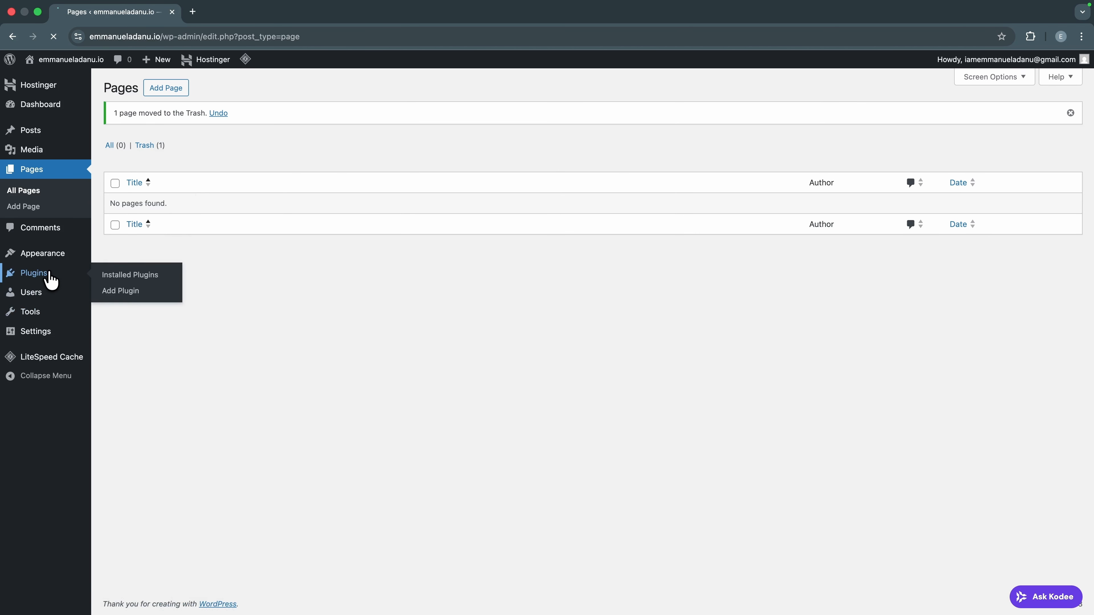
Step: Deactivate all installed plugins at once with the Deactivate bulk action
left_click(48, 279)
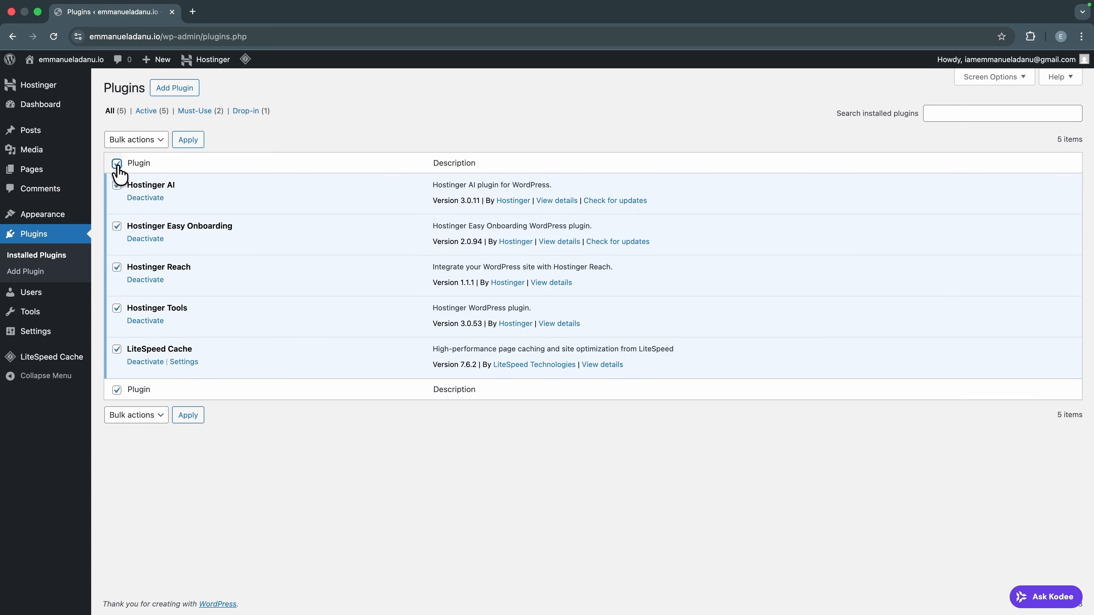
left_click(138, 143)
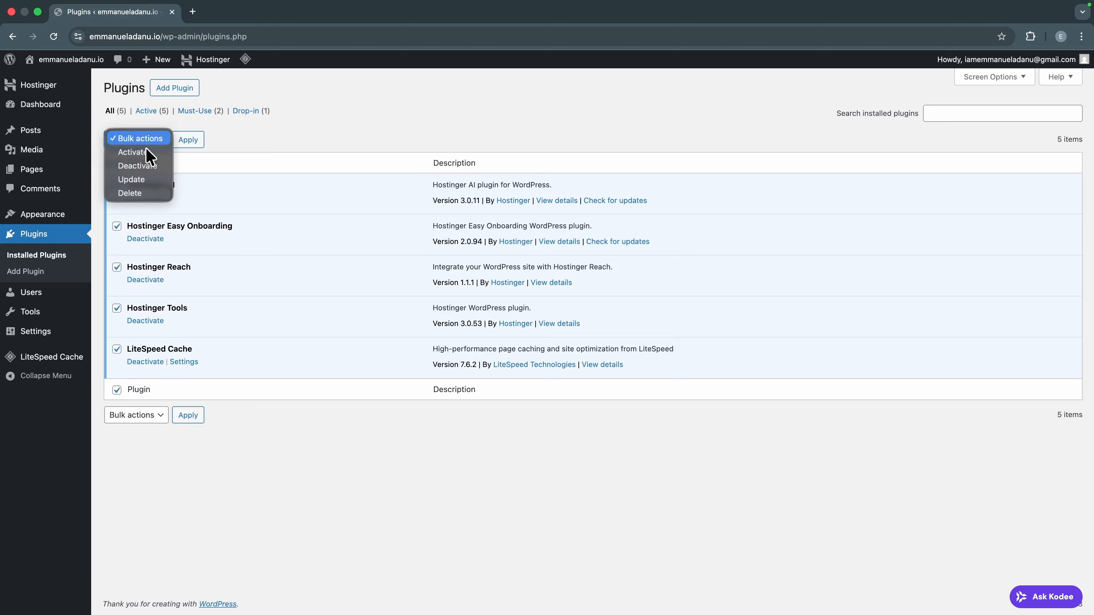
left_click(144, 167)
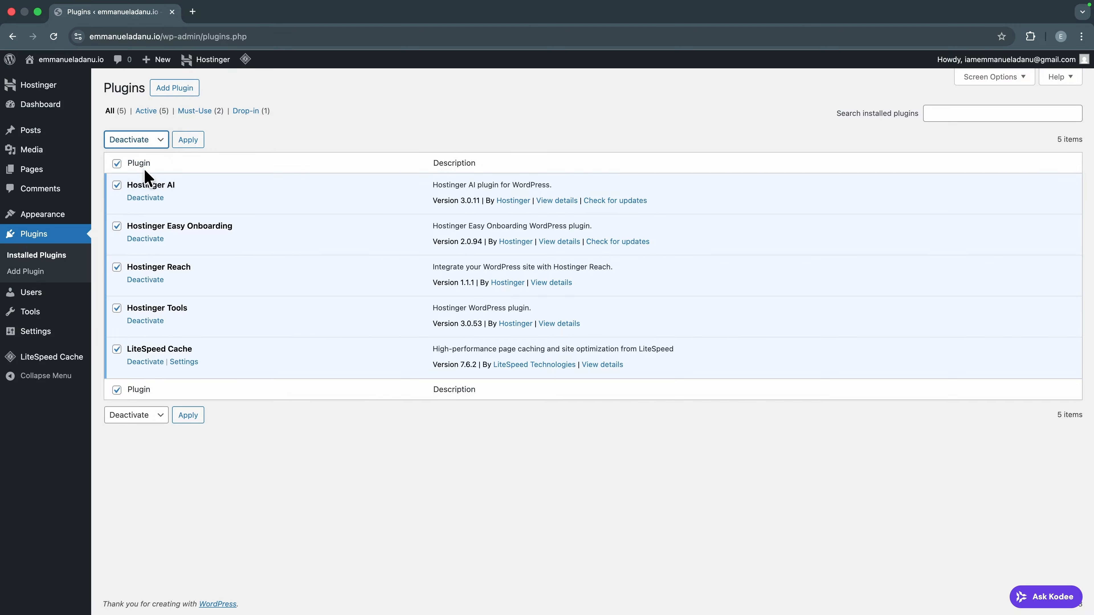
left_click(197, 140)
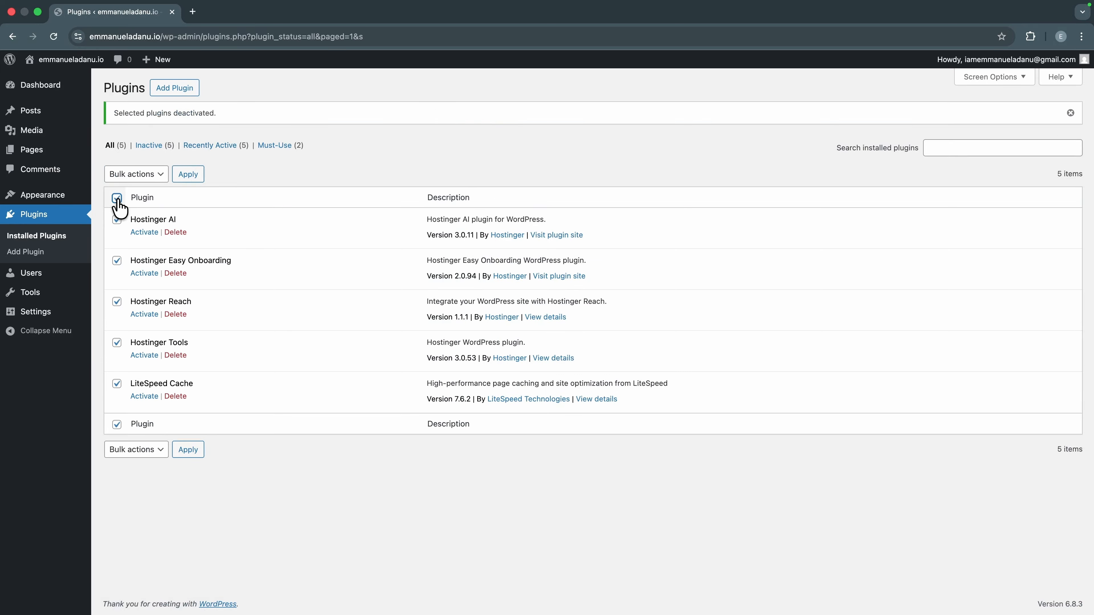
Step: Delete all the deactivated plugins with the Delete bulk action and reload the plugin list
left_click(138, 175)
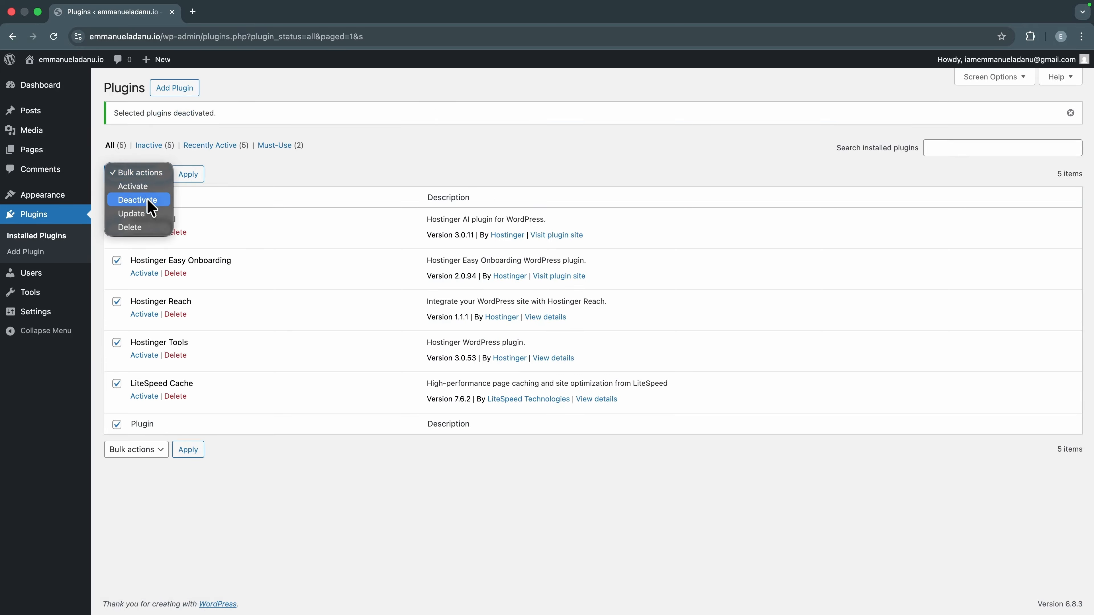
left_click(141, 230)
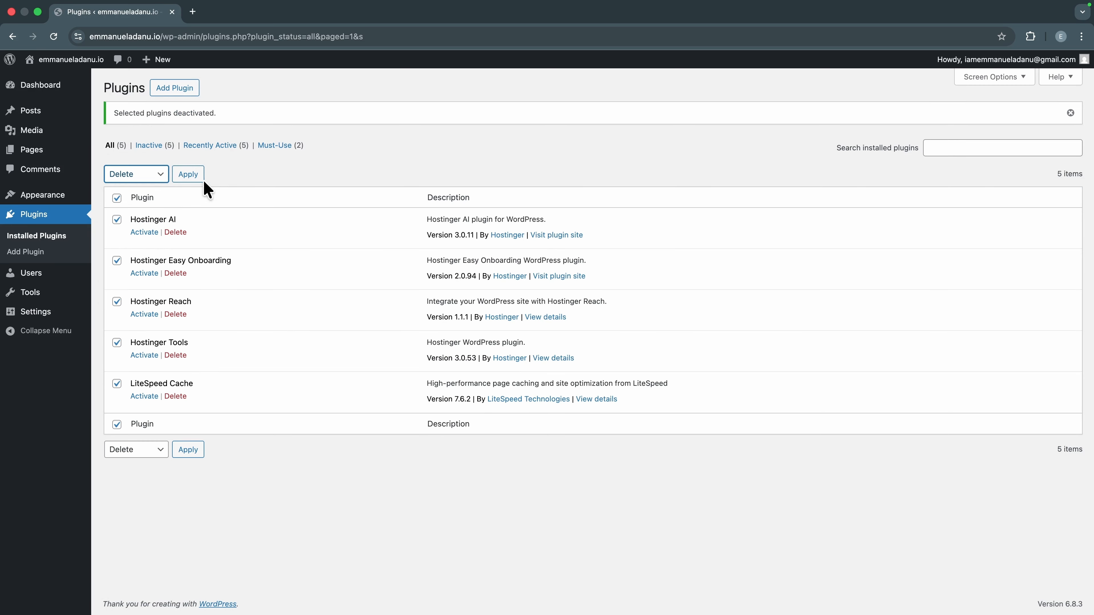
left_click(188, 174)
key("Return")
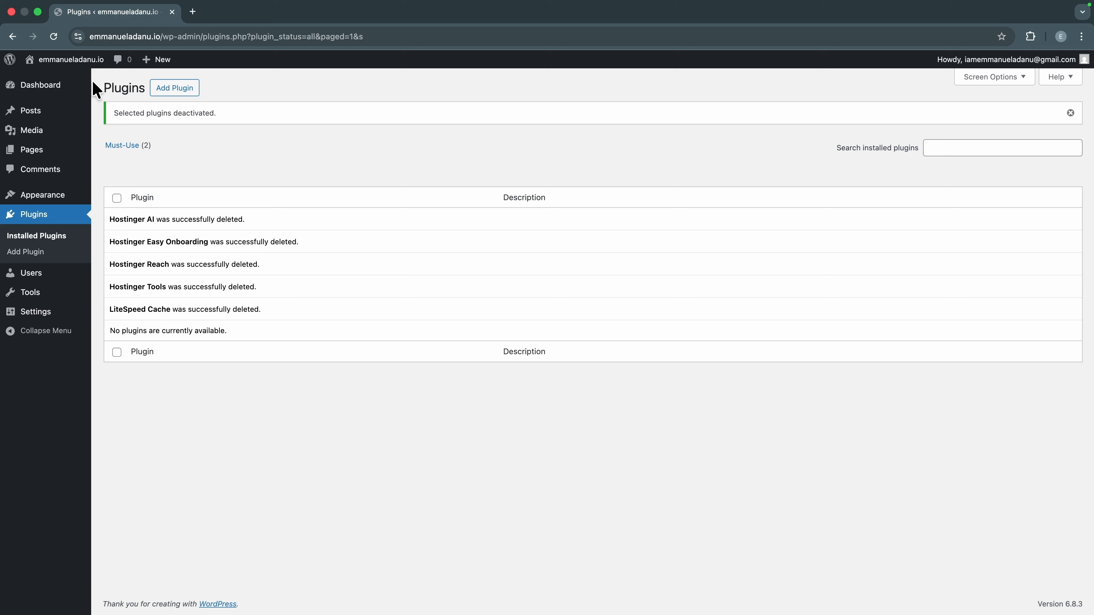
left_click(54, 37)
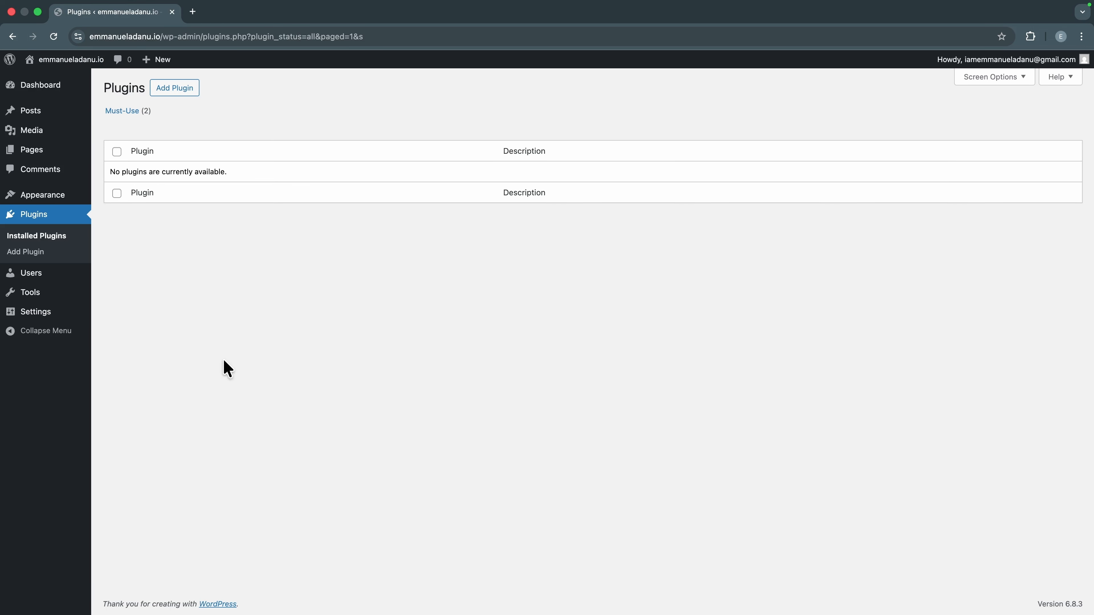
Step: In the general settings, set the site title to "Tech Gadgets Hub" and the tagline to "Quality Tech Products you can Trust"
left_click(48, 323)
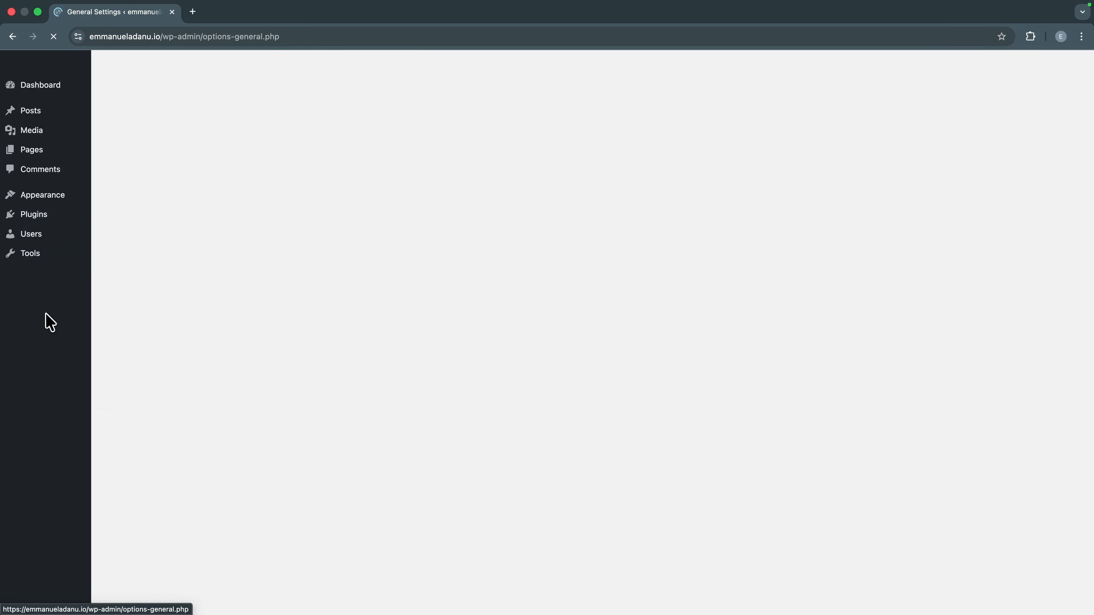
left_click(109, 123)
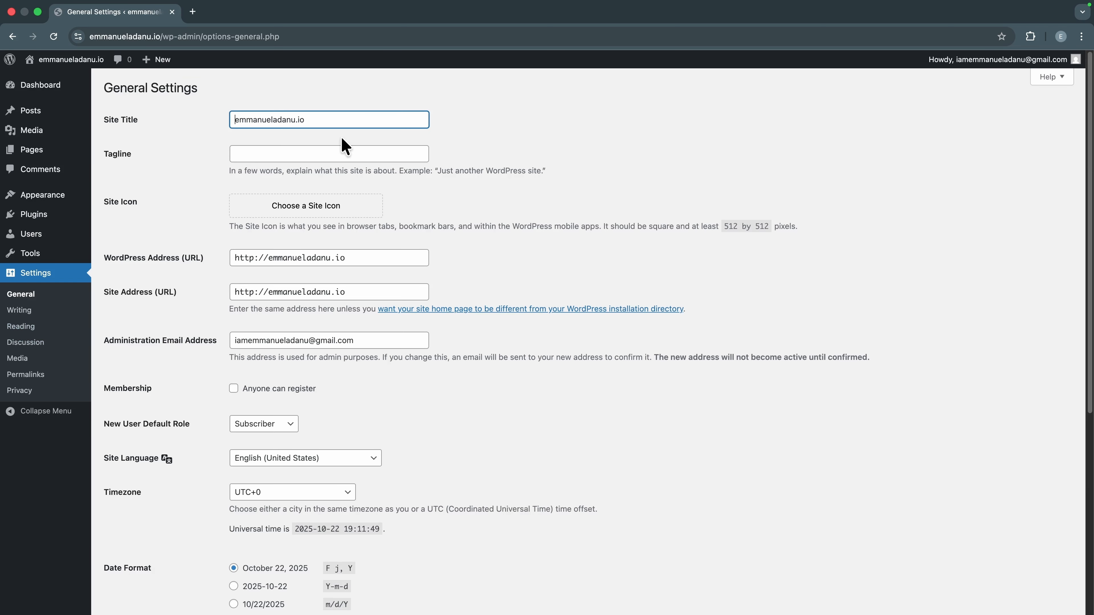
triple_click(277, 122)
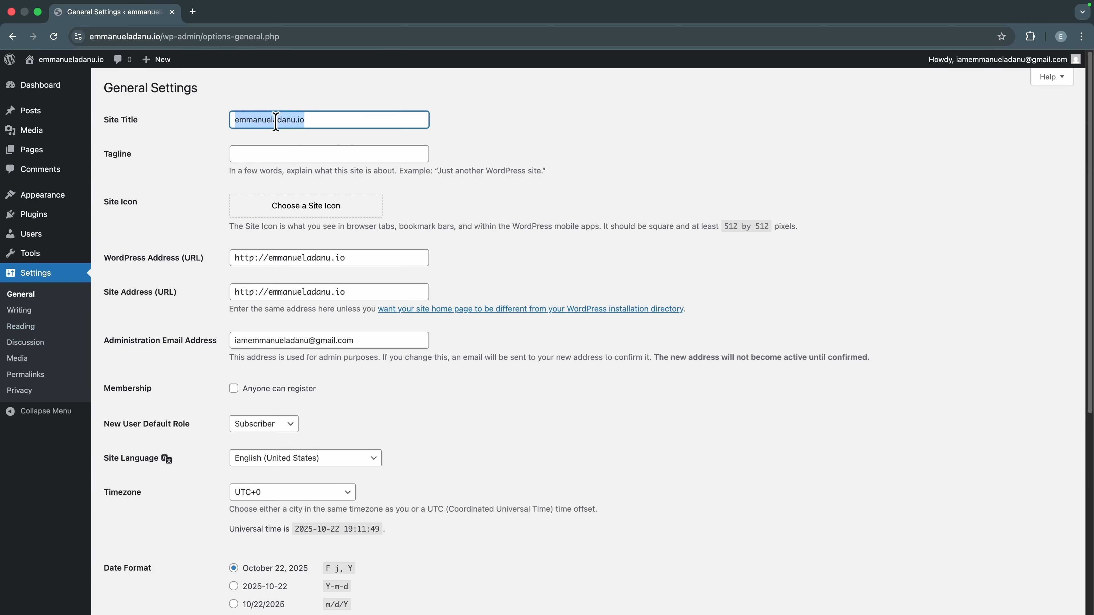
type("TechGadgetsHub")
key("Tab")
left_click(254, 119)
left_click(284, 119)
left_click(259, 155)
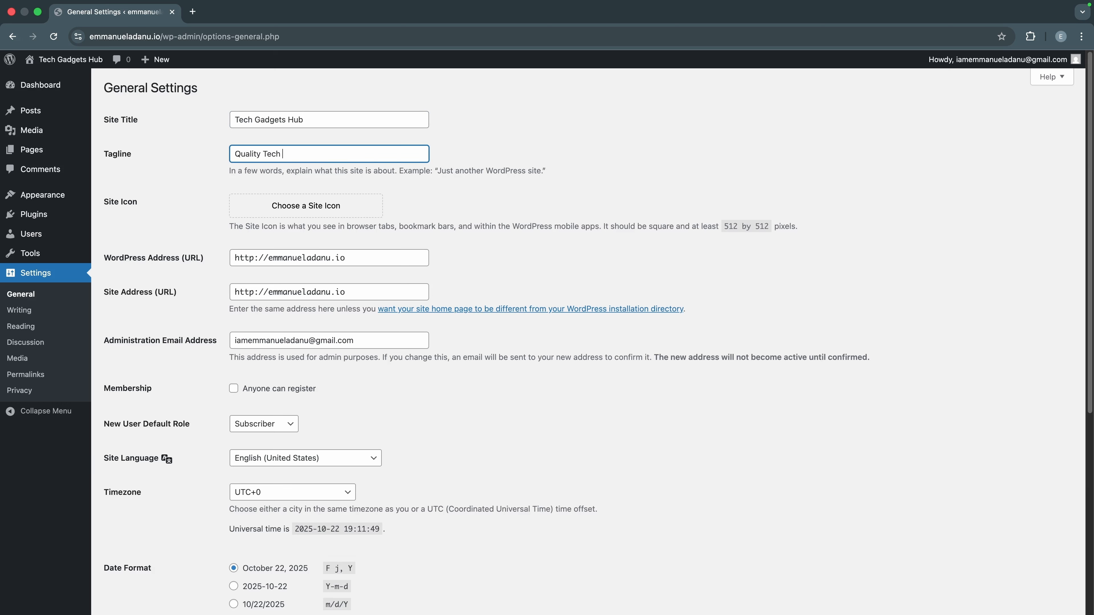
left_click(553, 179)
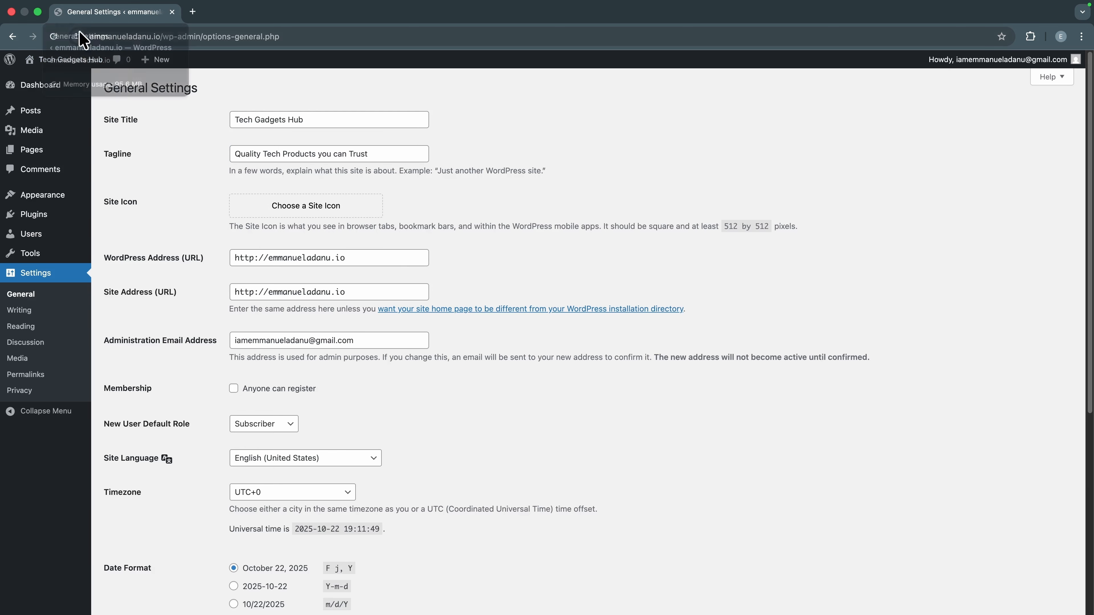
Step: Upload TechGadgetsHub-Logo.png as the site icon and save the general settings
left_click(279, 208)
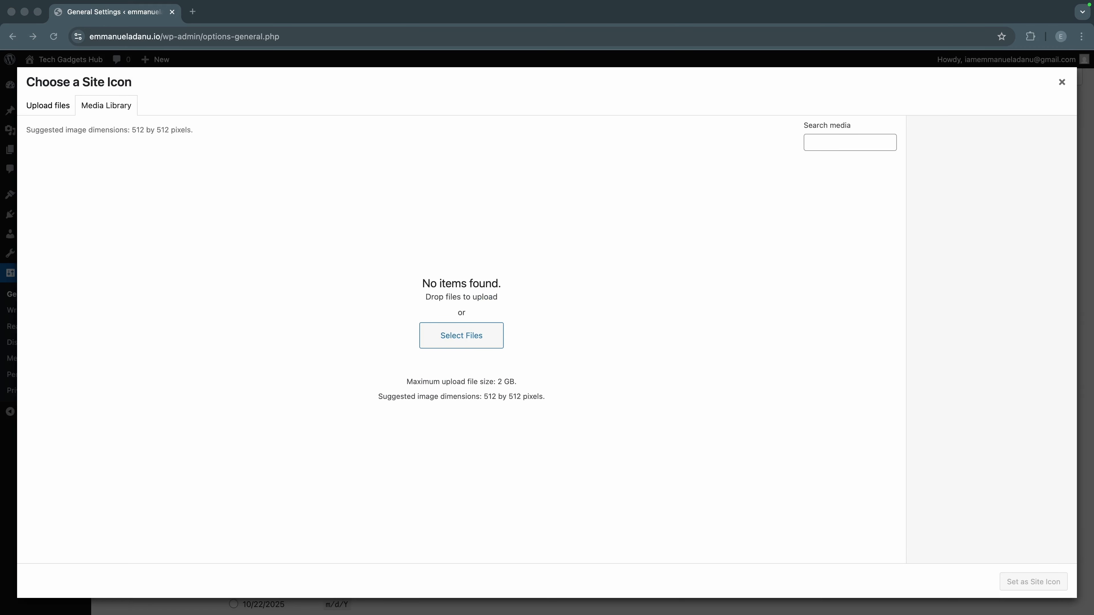
left_click_drag(1074, 225, 363, 273)
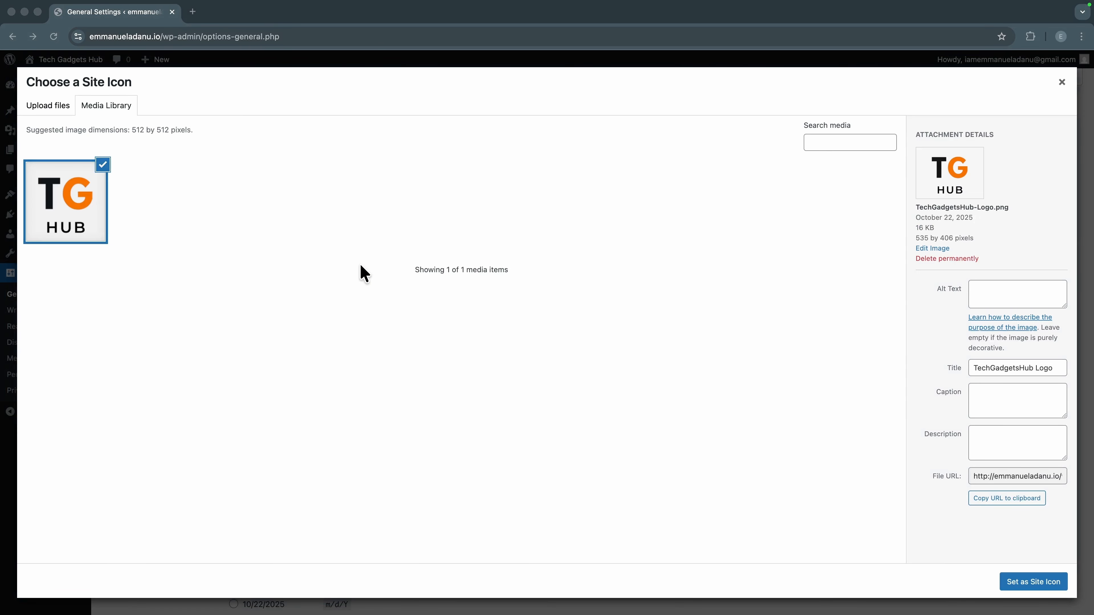
left_click(428, 346)
left_click(1010, 583)
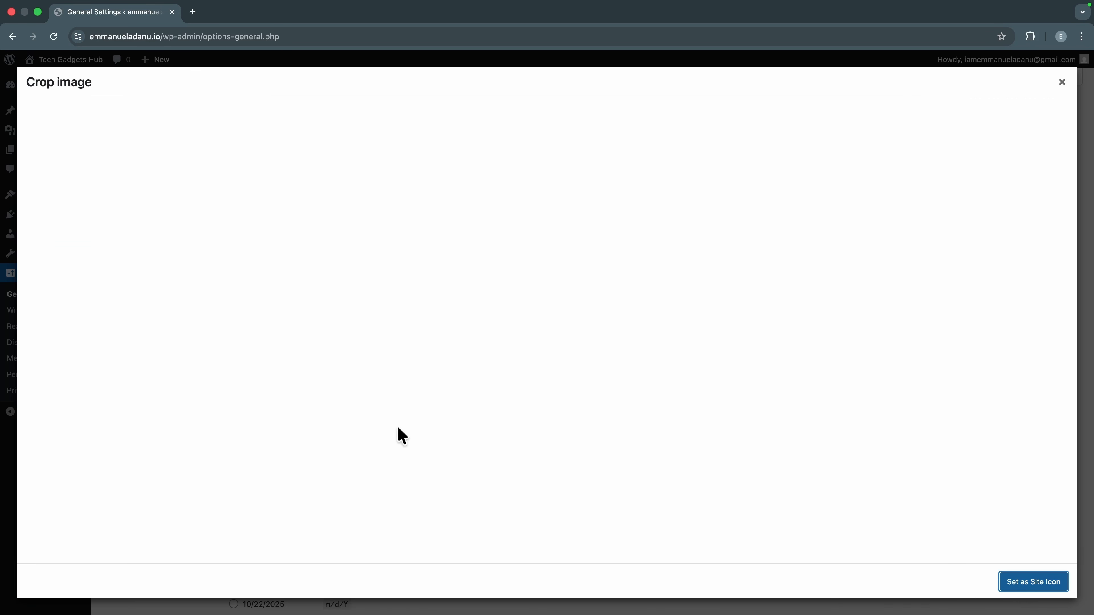
left_click(1044, 584)
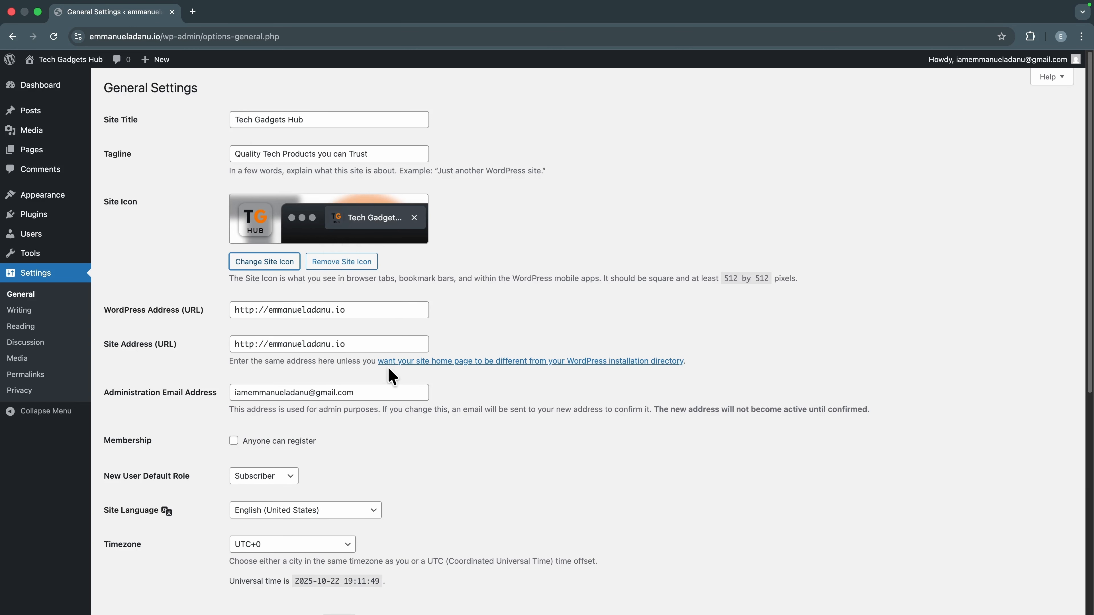
scroll(500, 448, "down", 10)
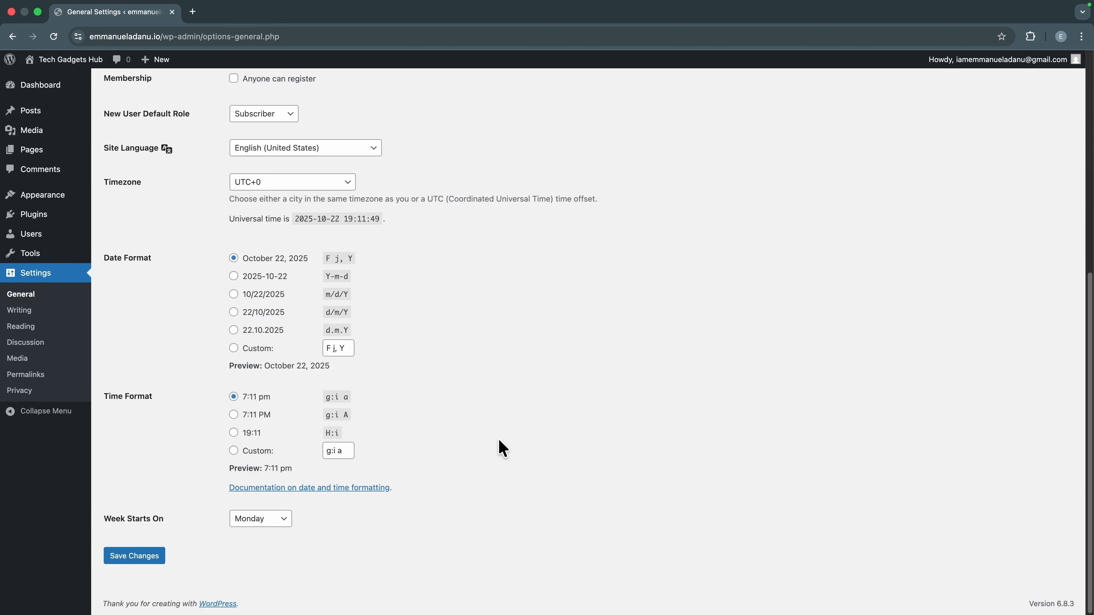
left_click(155, 564)
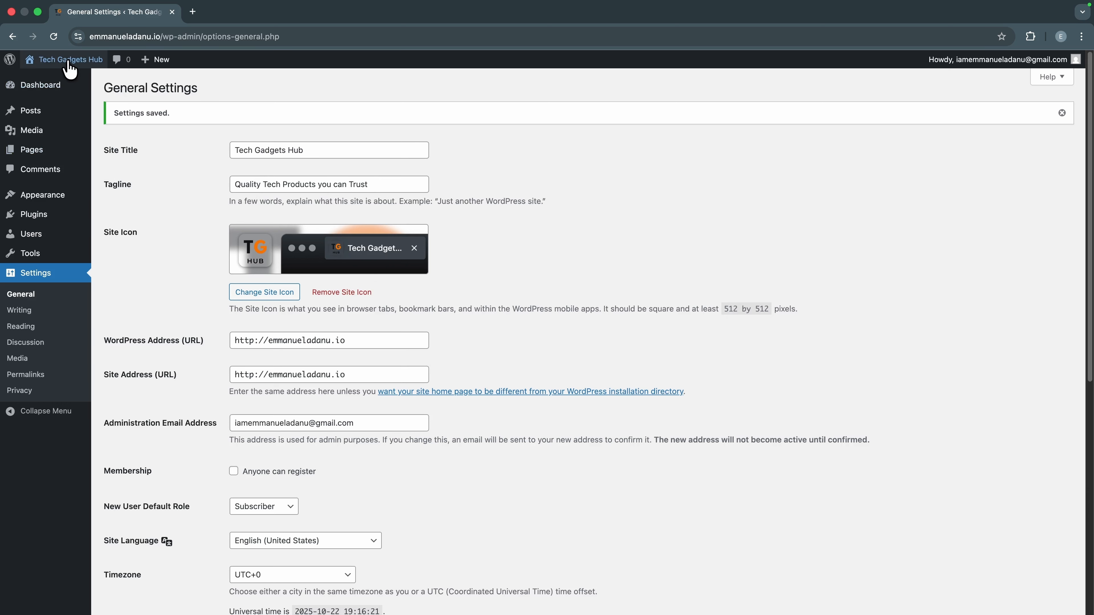
Step: Open the live site in a new browser tab and check its front page
mouse_move(55, 69)
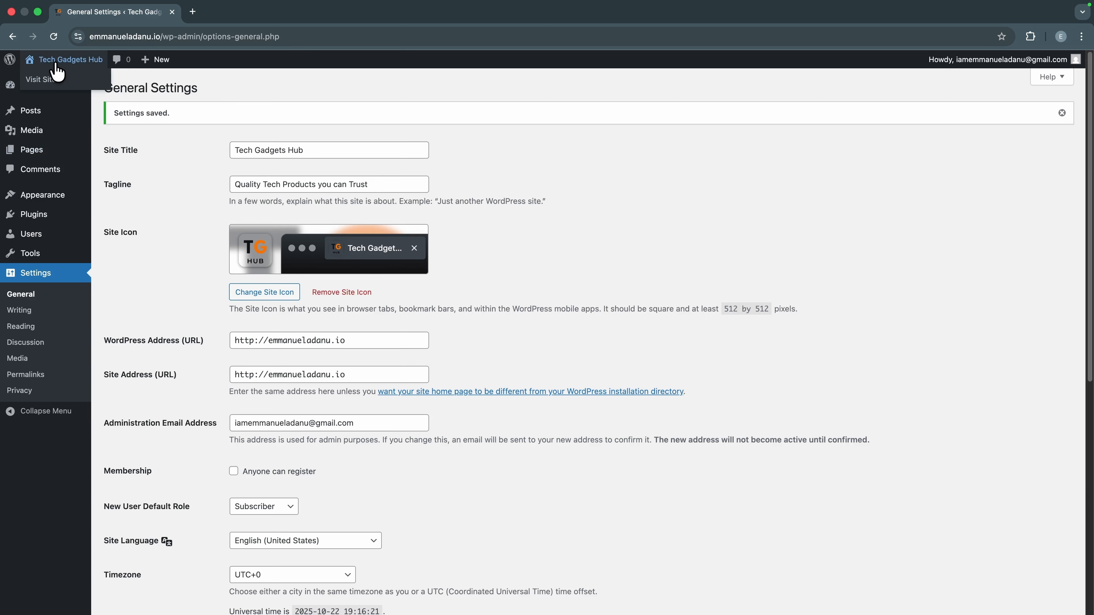
right_click(38, 89)
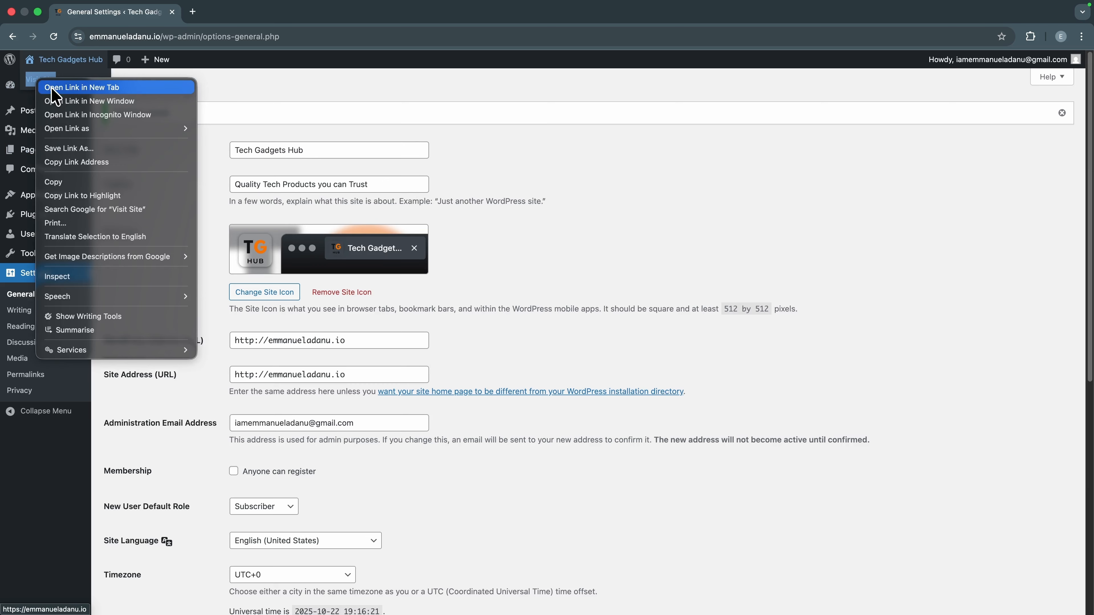
left_click(115, 87)
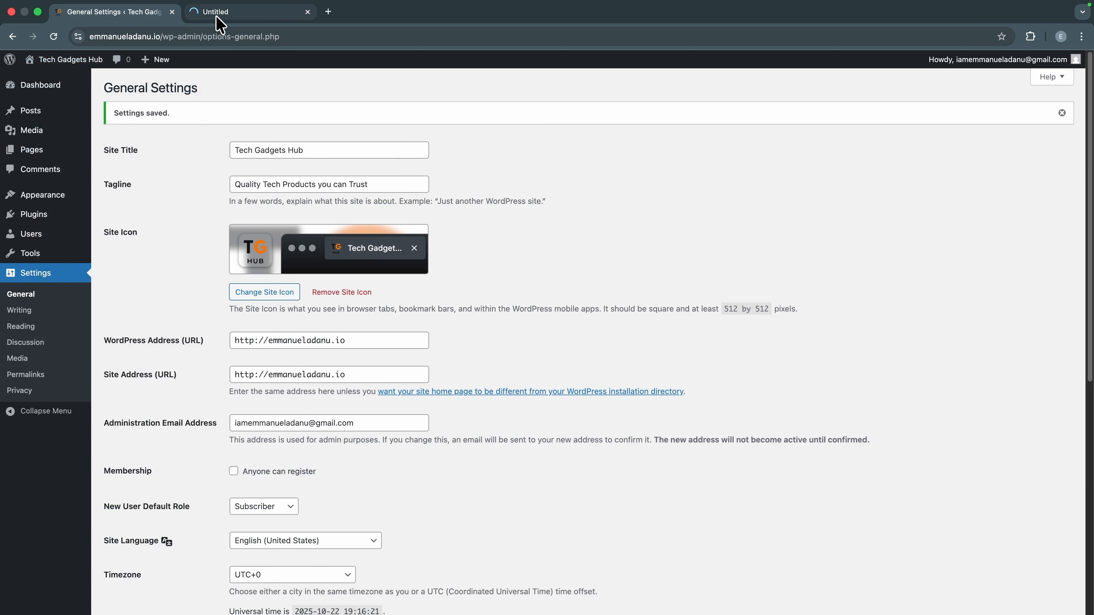
left_click(220, 16)
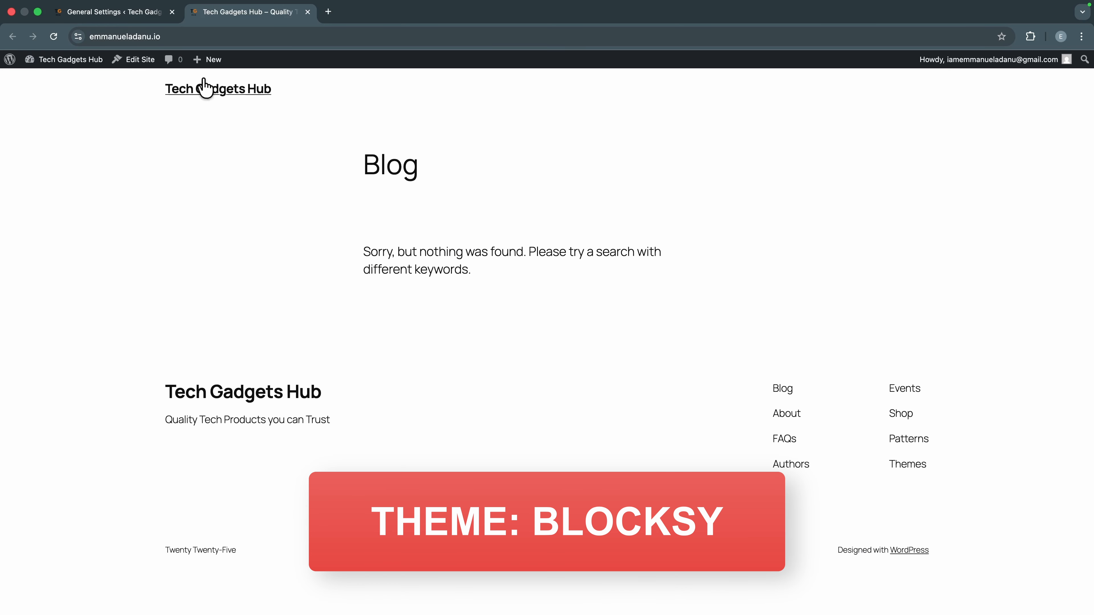
Step: Back in the admin area, search the theme directory for "Blocksy" and install and activate the Blocksy theme
left_click(156, 12)
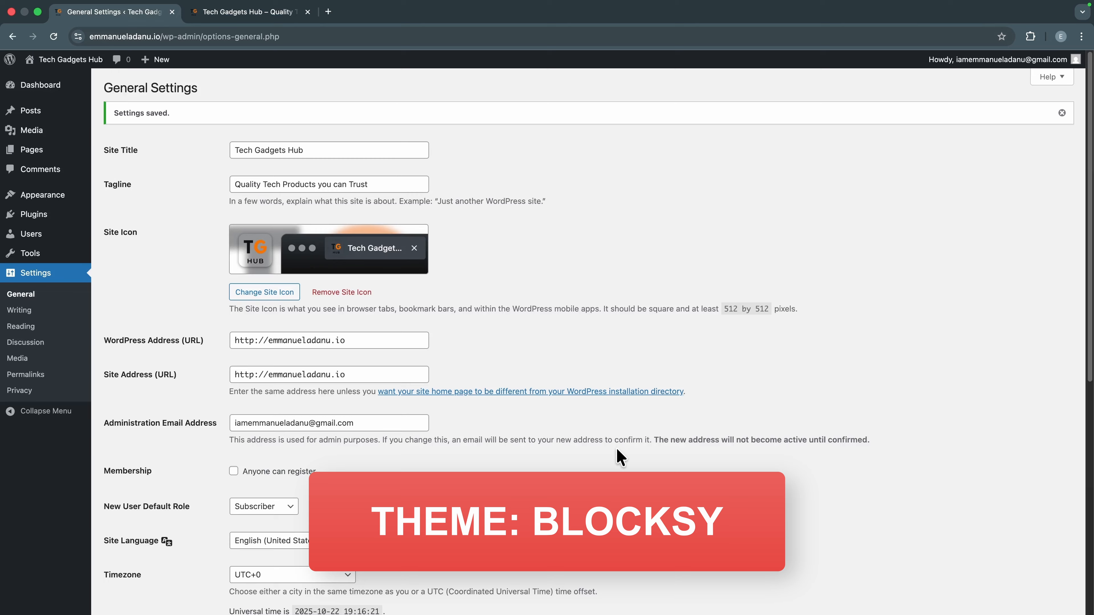
left_click(112, 213)
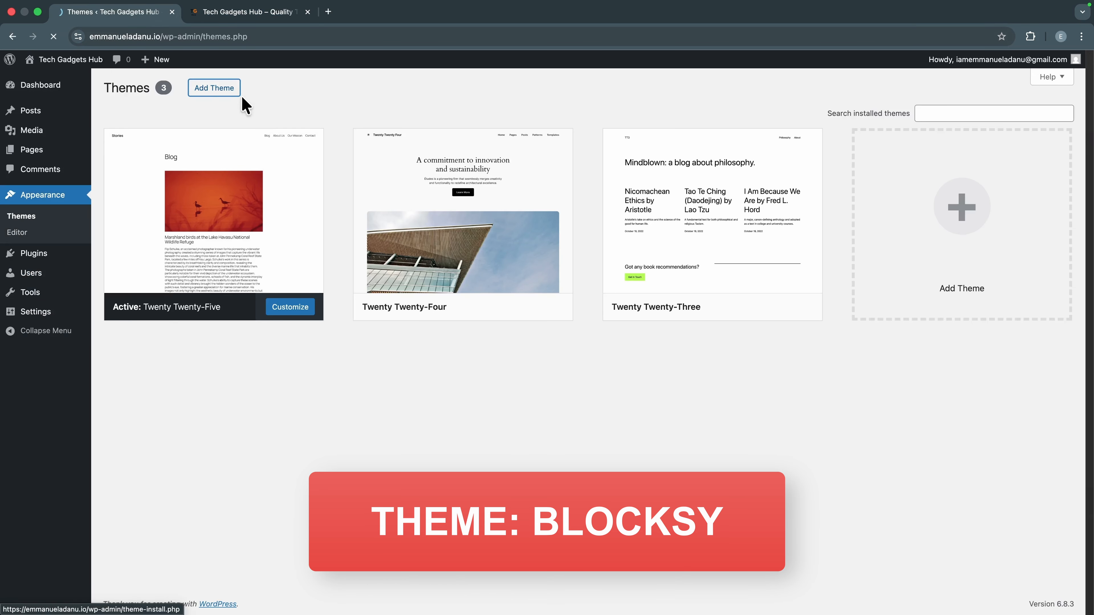
left_click(217, 87)
type("Blo")
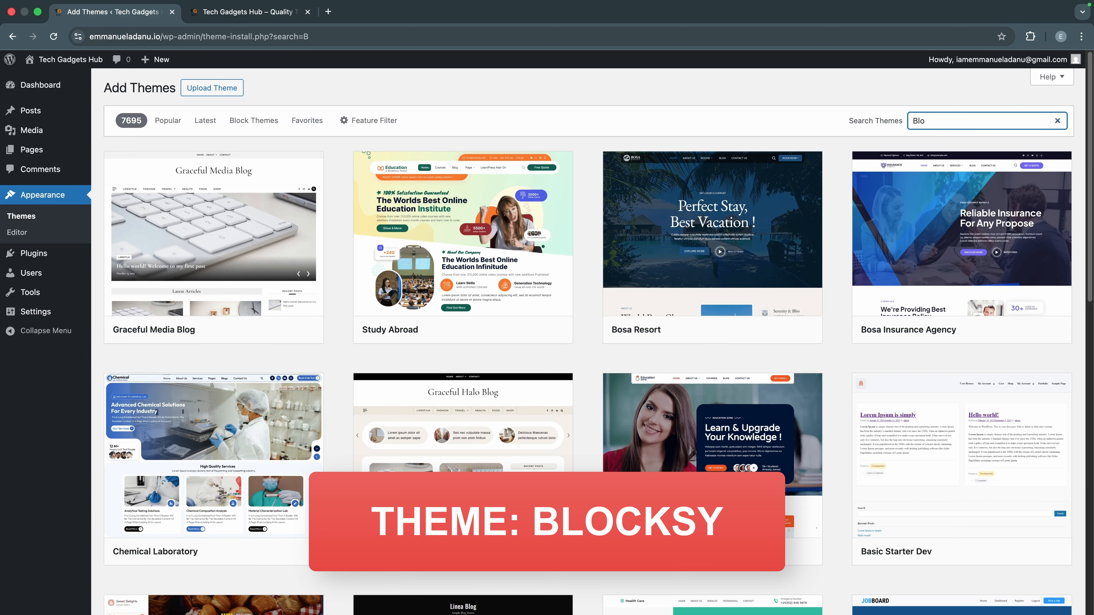
type("cksy")
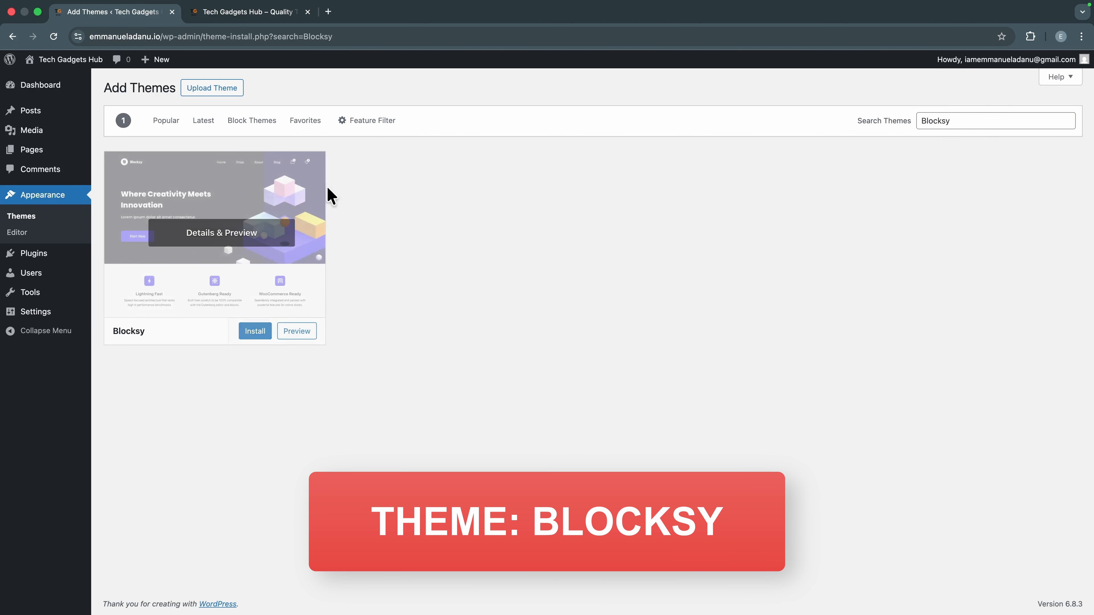
left_click(257, 335)
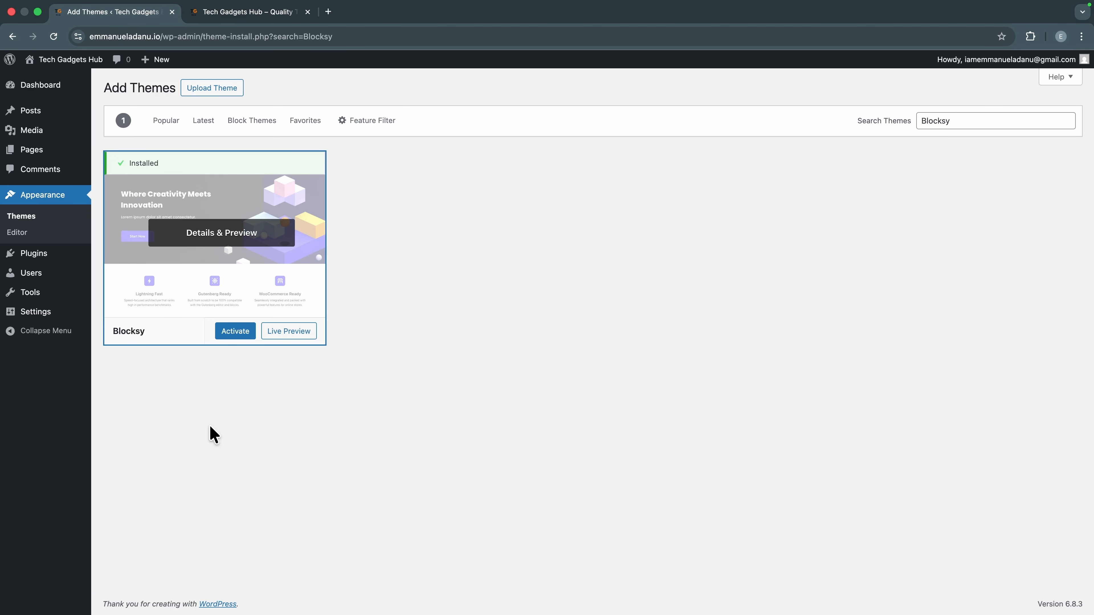
left_click(225, 338)
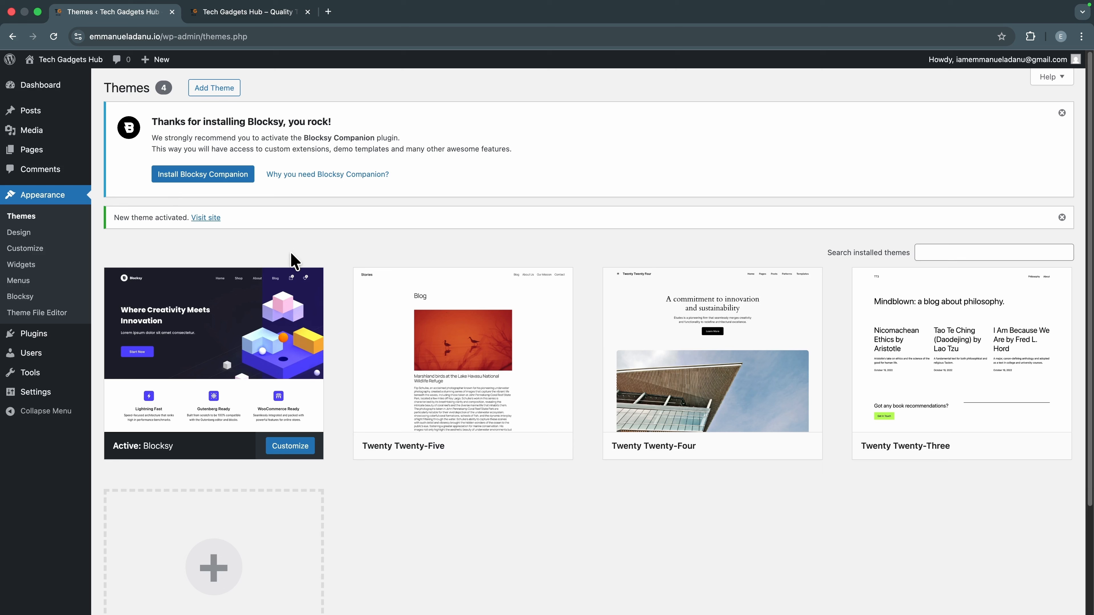
Step: Search the plugin directory for "Blocksy" and install and activate the Blocksy Companion plugin
mouse_move(317, 297)
mouse_move(29, 342)
left_click(29, 340)
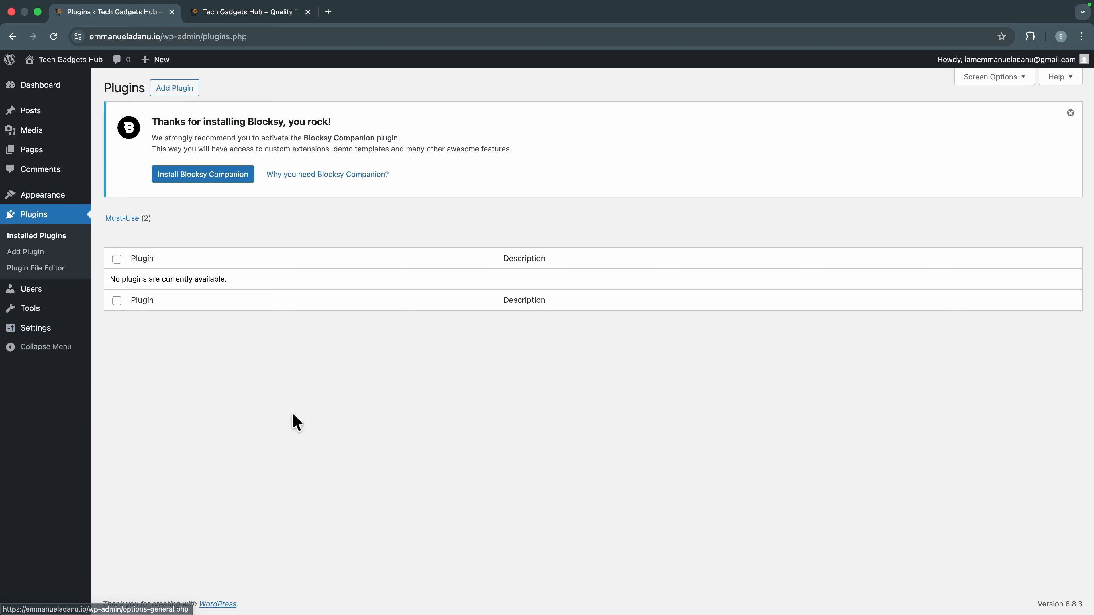
left_click(193, 91)
type("Blocksy")
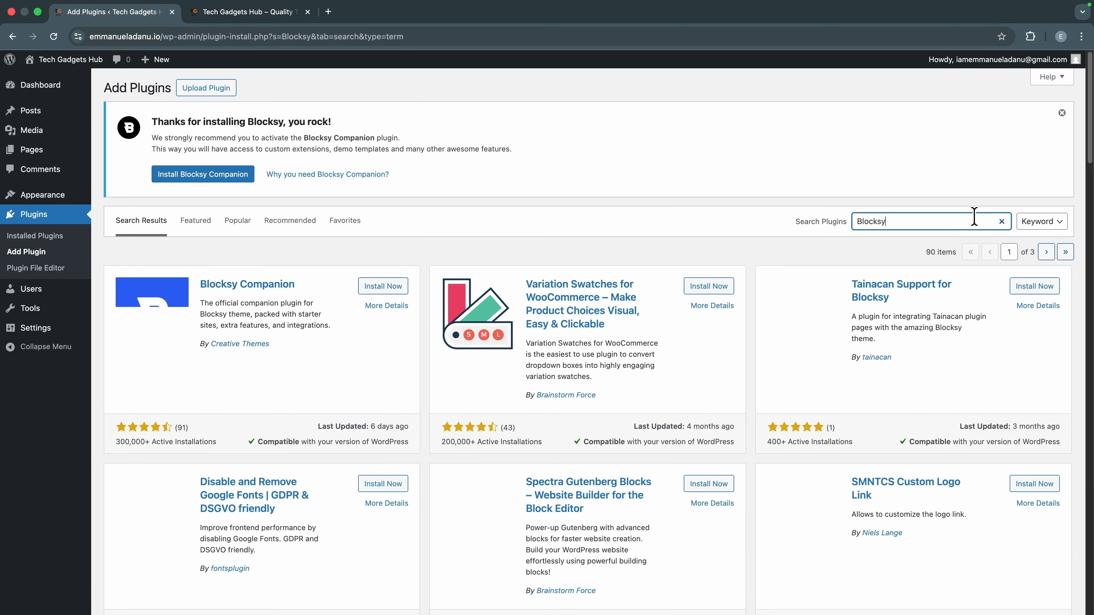
left_click(390, 292)
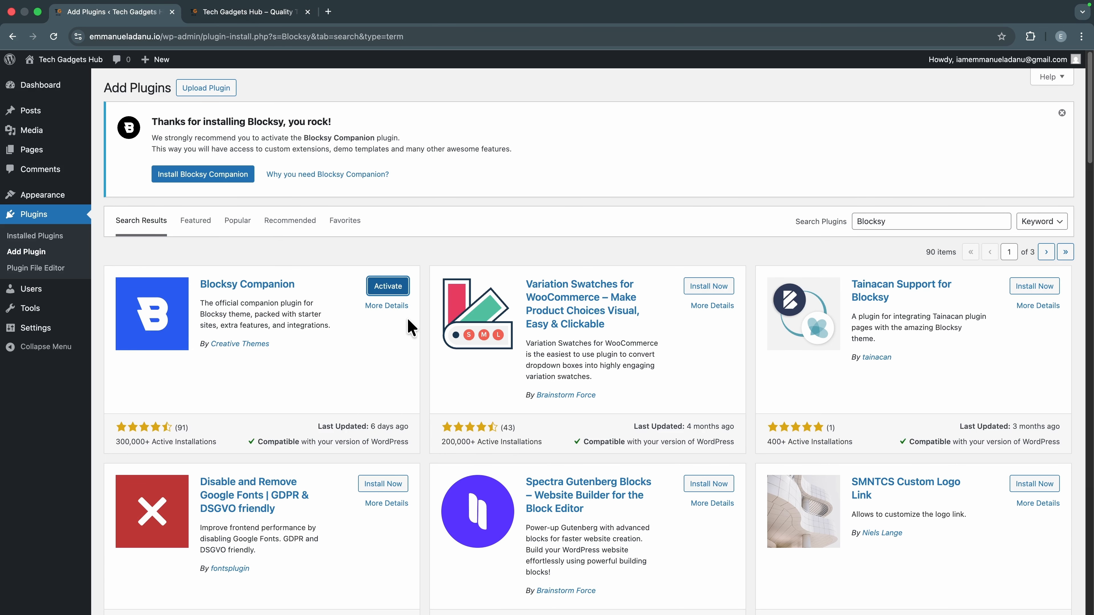
left_click(395, 289)
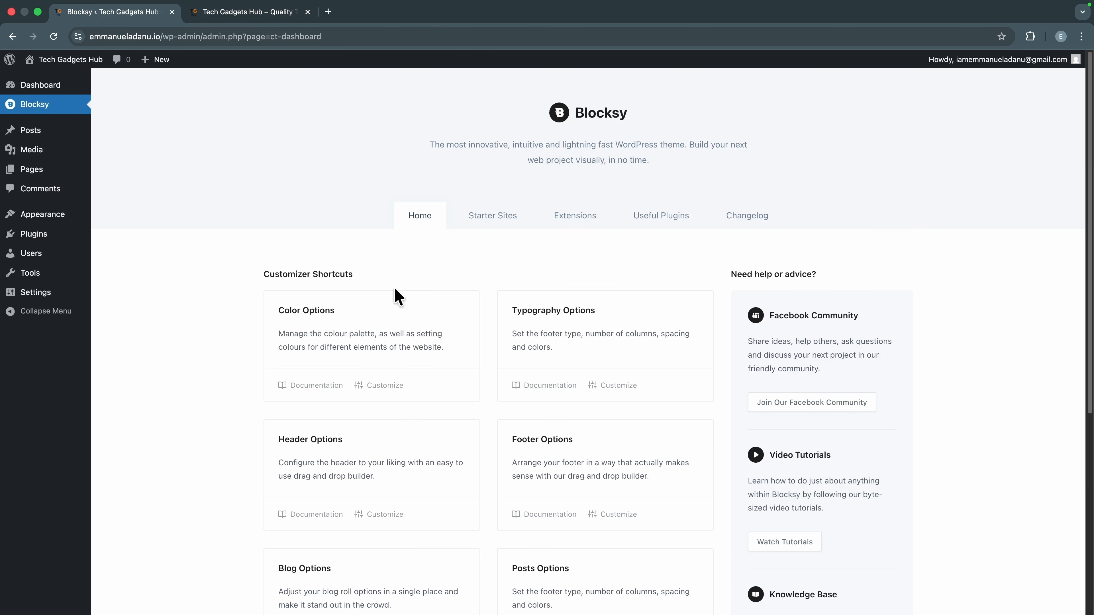
scroll(476, 276, "down", 6)
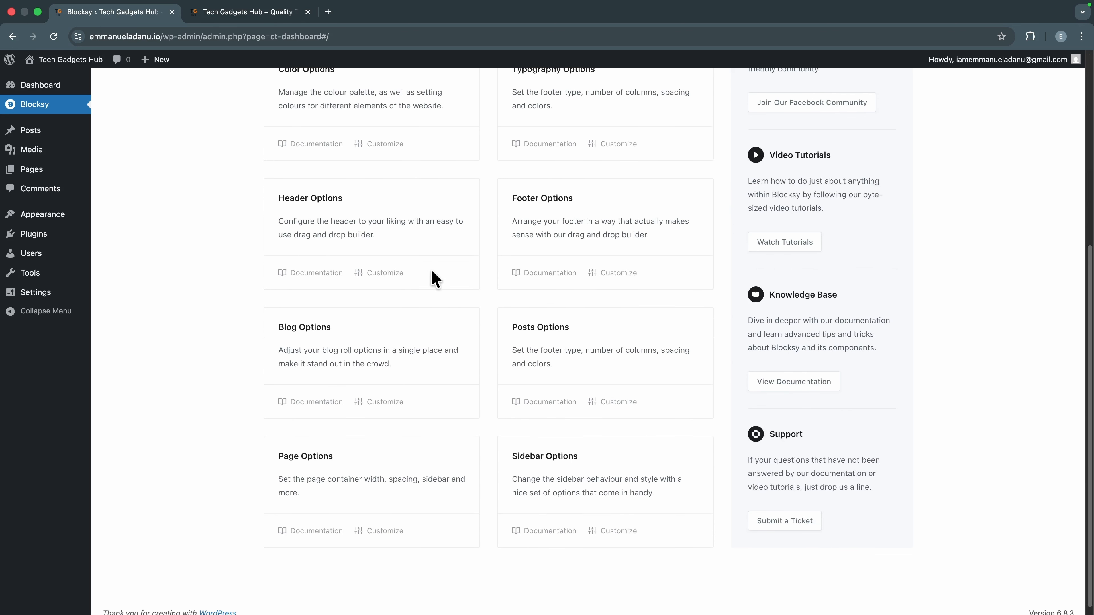
Step: Review the customizer shortcuts on the Blocksy dashboard and browse the available starter sites
scroll(538, 314, "up", 6)
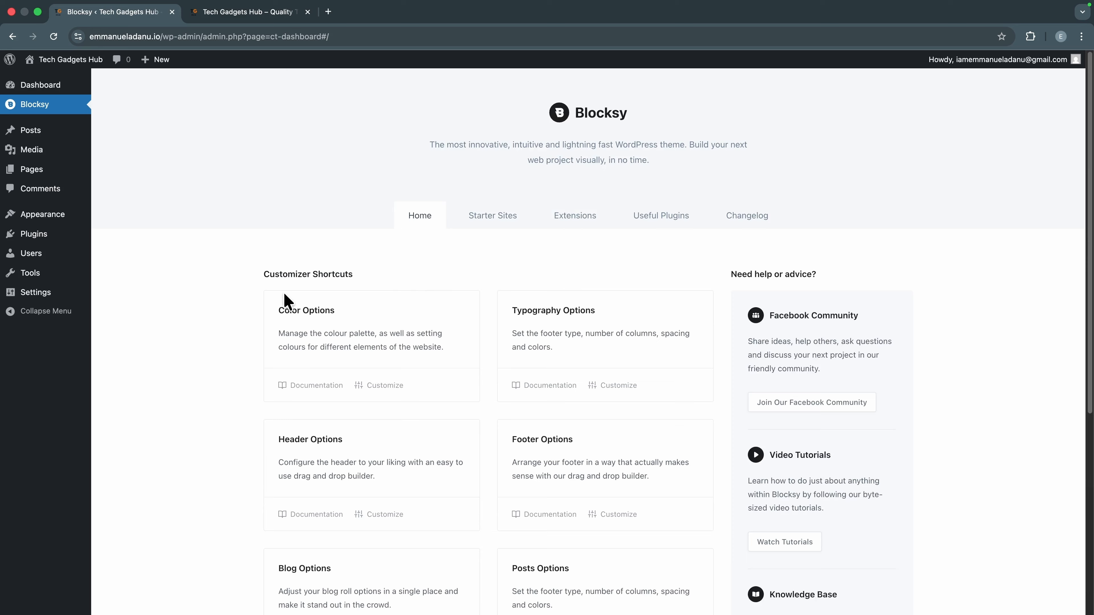
scroll(506, 319, "down", 3)
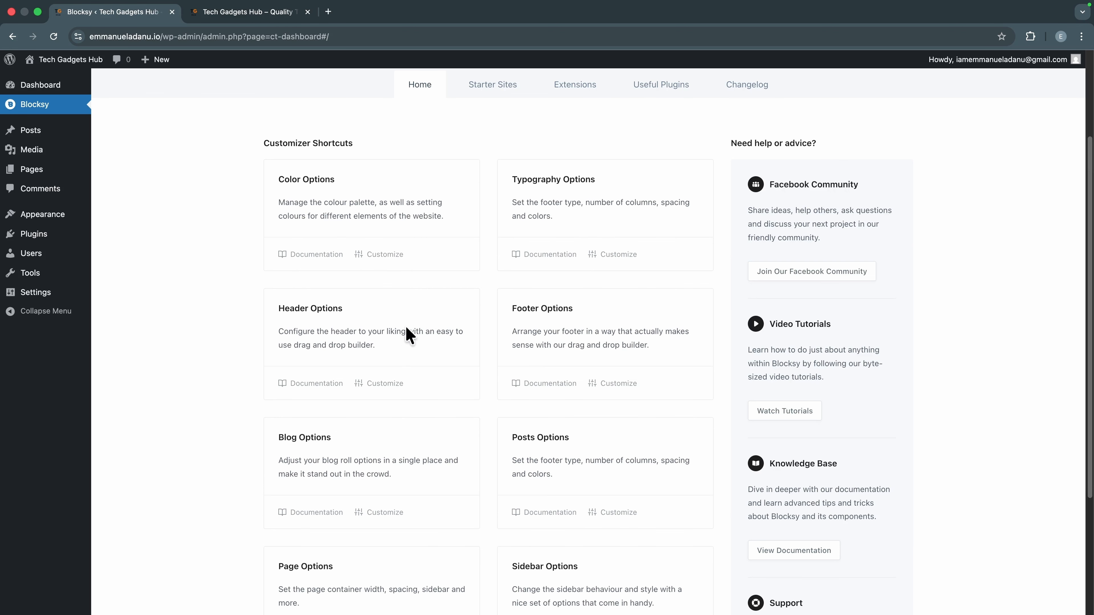
scroll(371, 345, "down", 2)
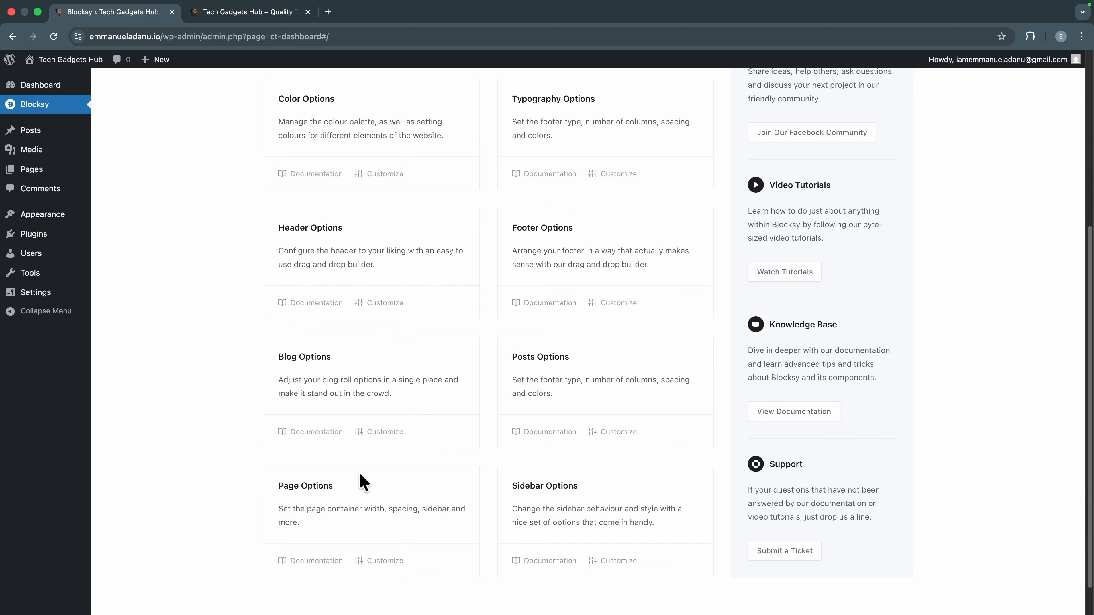
scroll(547, 496, "up", 3)
scroll(538, 453, "down", 1)
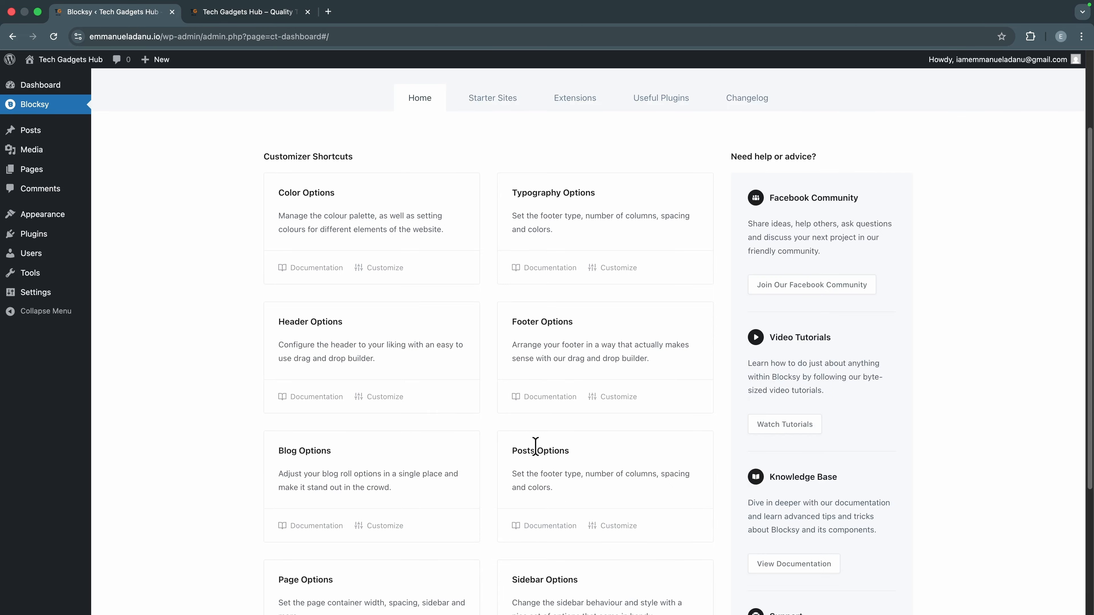
scroll(459, 219, "up", 2)
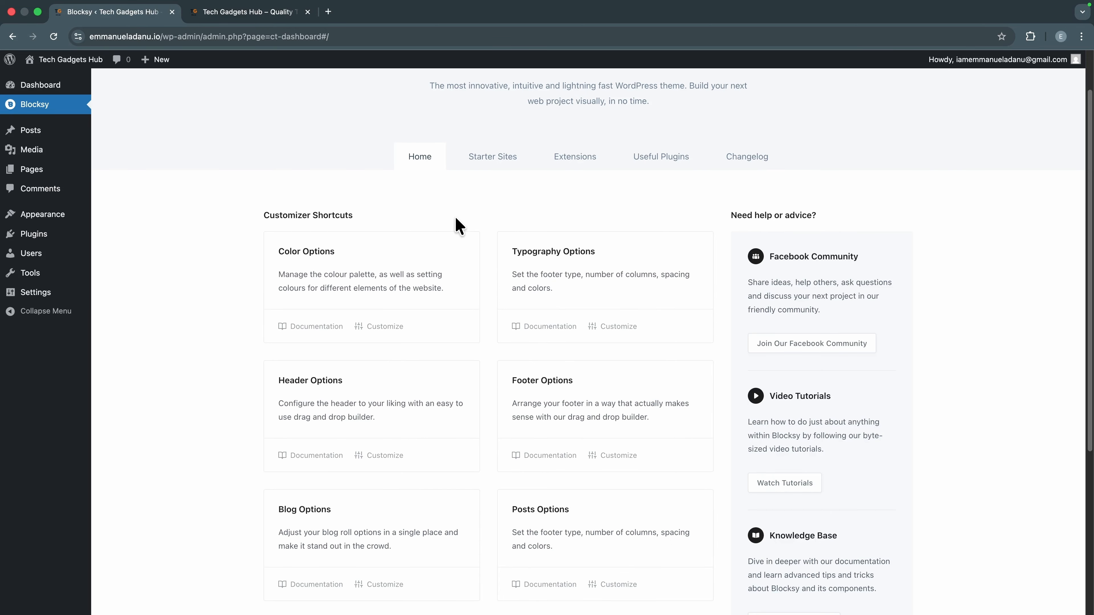
left_click(489, 170)
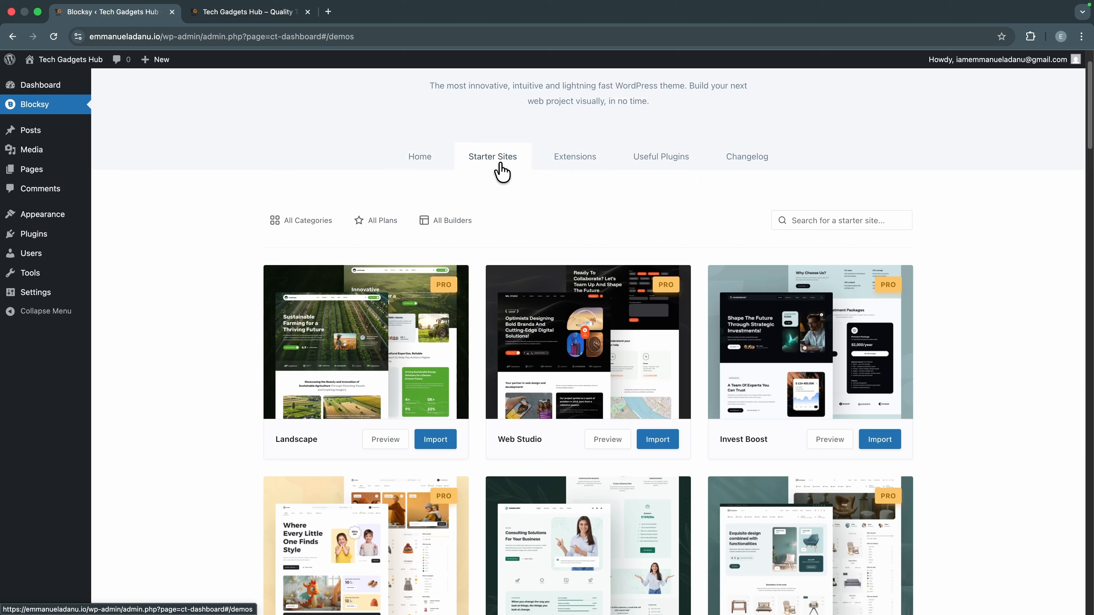
scroll(495, 420, "down", 15)
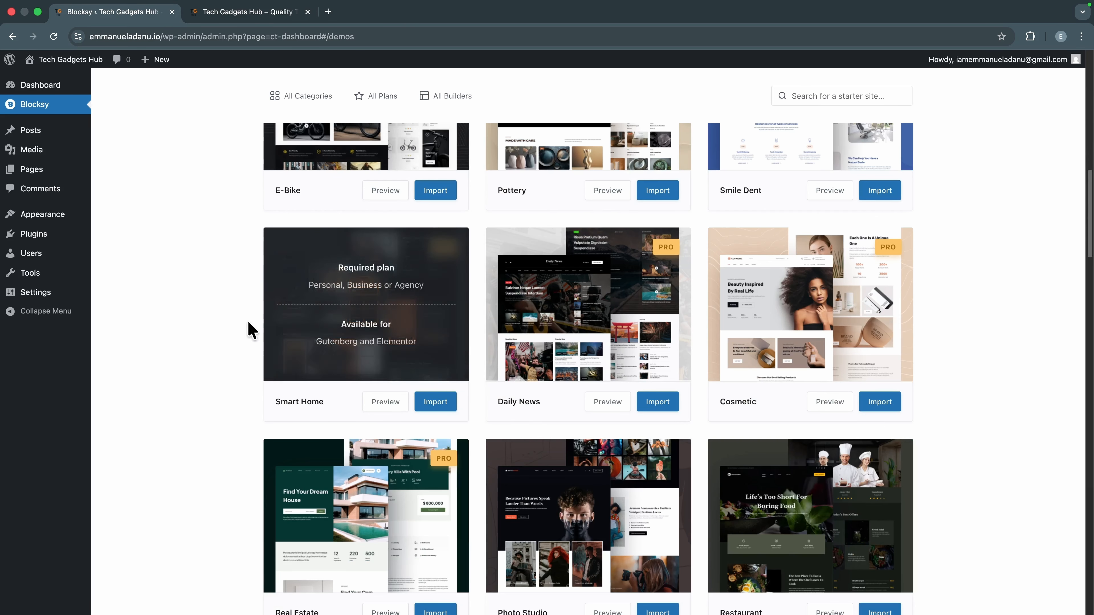
scroll(694, 396, "down", 15)
scroll(661, 391, "up", 20)
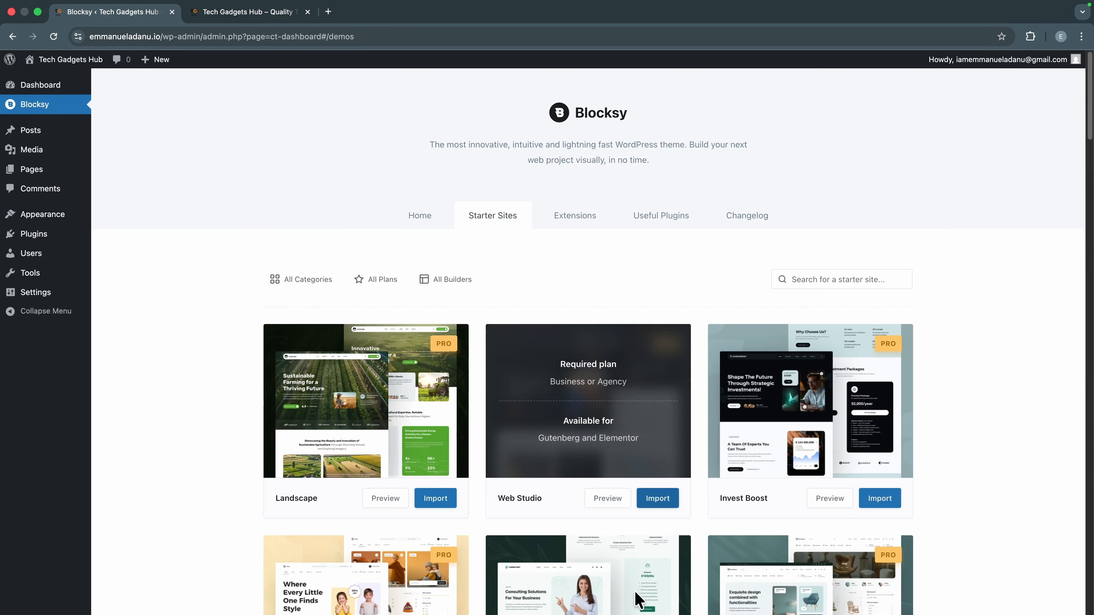
Step: Open Blocksy's color options in the Customizer and review the brand color codes in the TechGadgetsHub Google Doc
left_click(422, 216)
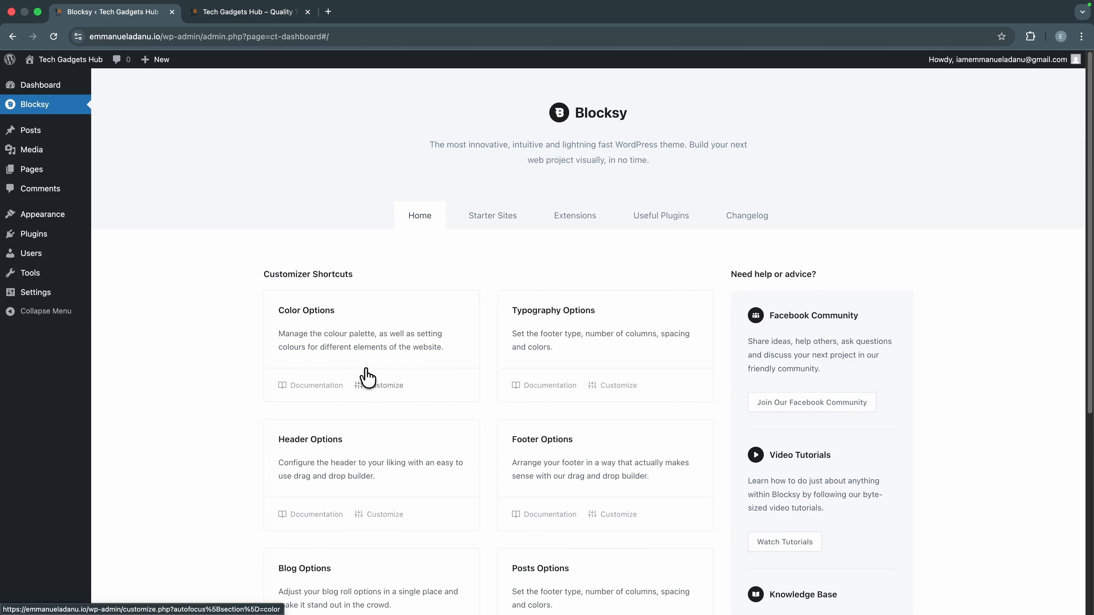
left_click(384, 386)
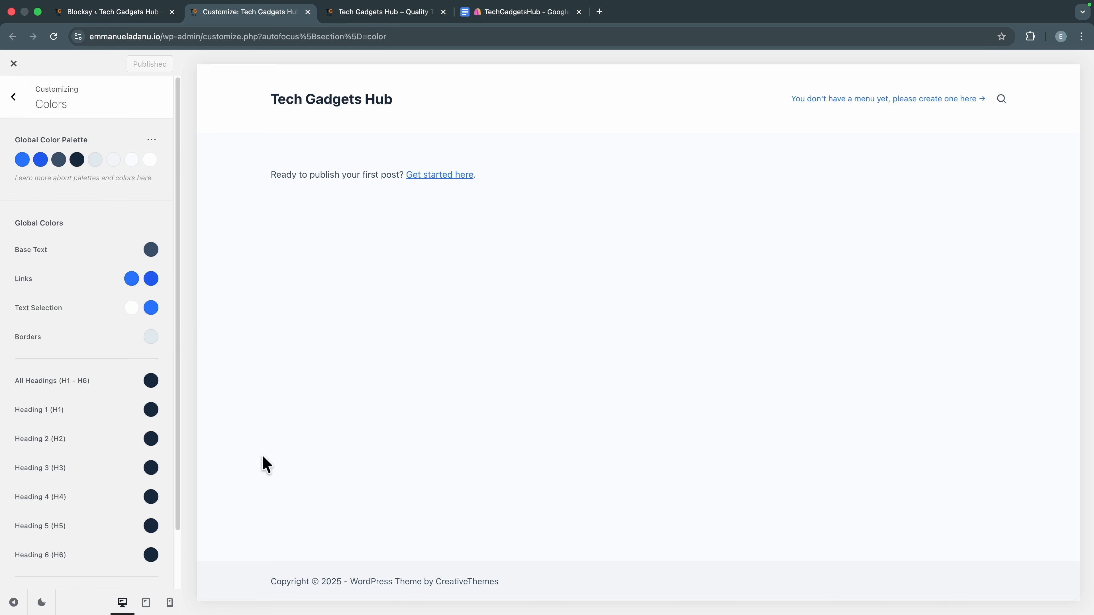
left_click(523, 17)
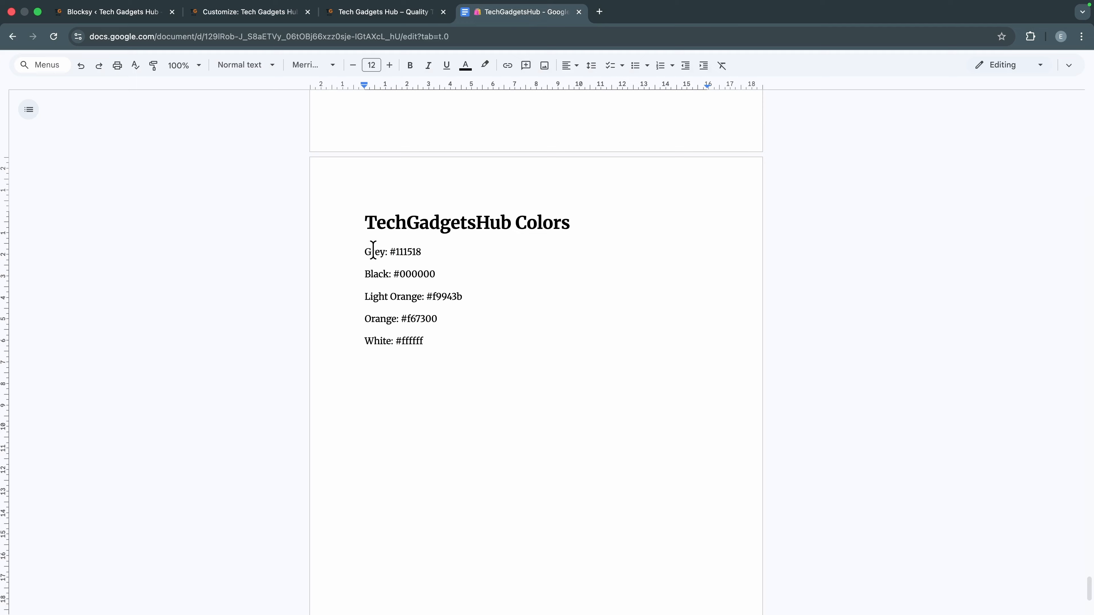
left_click_drag(362, 248, 448, 341)
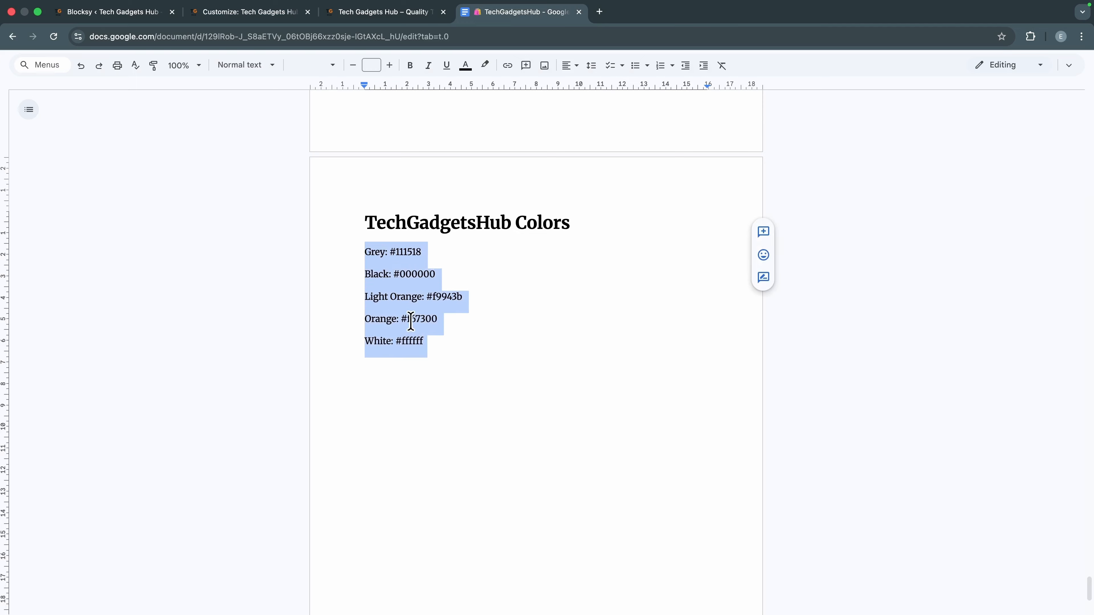
left_click(447, 355)
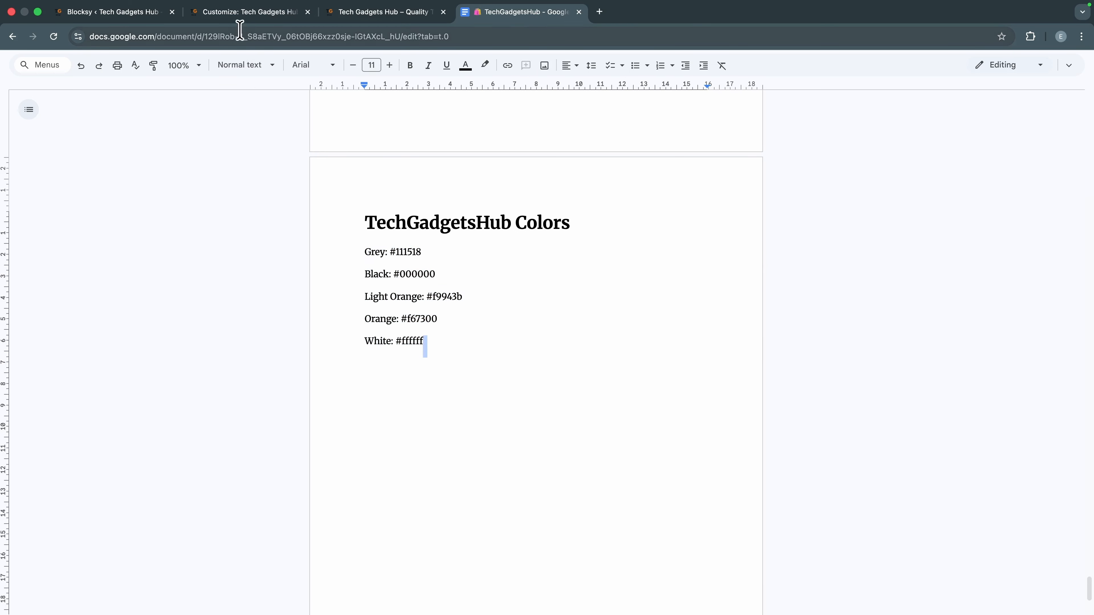
left_click(247, 13)
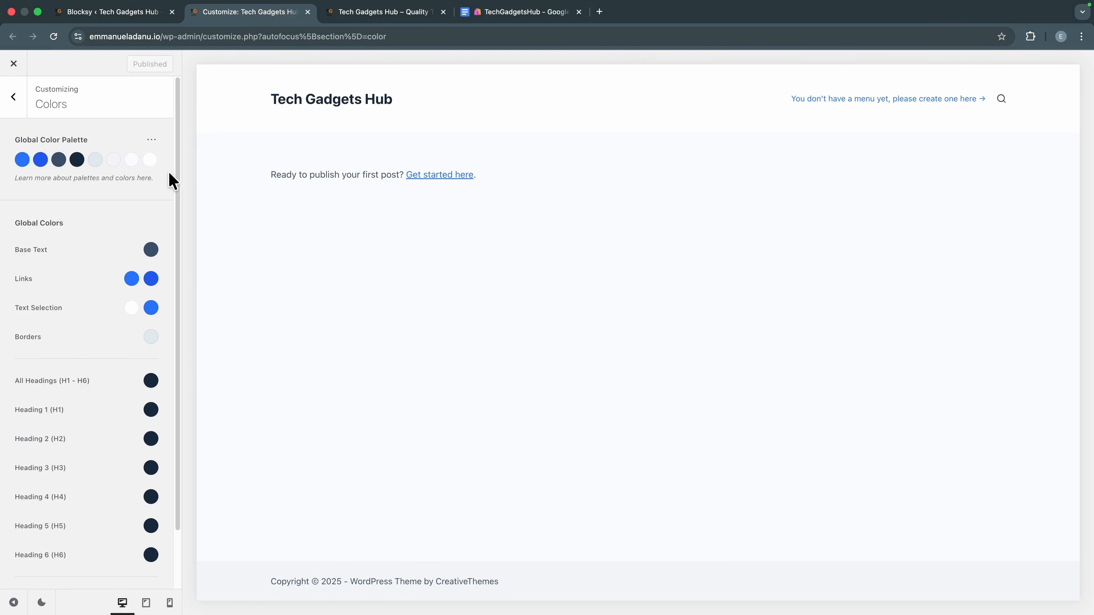
left_click(519, 14)
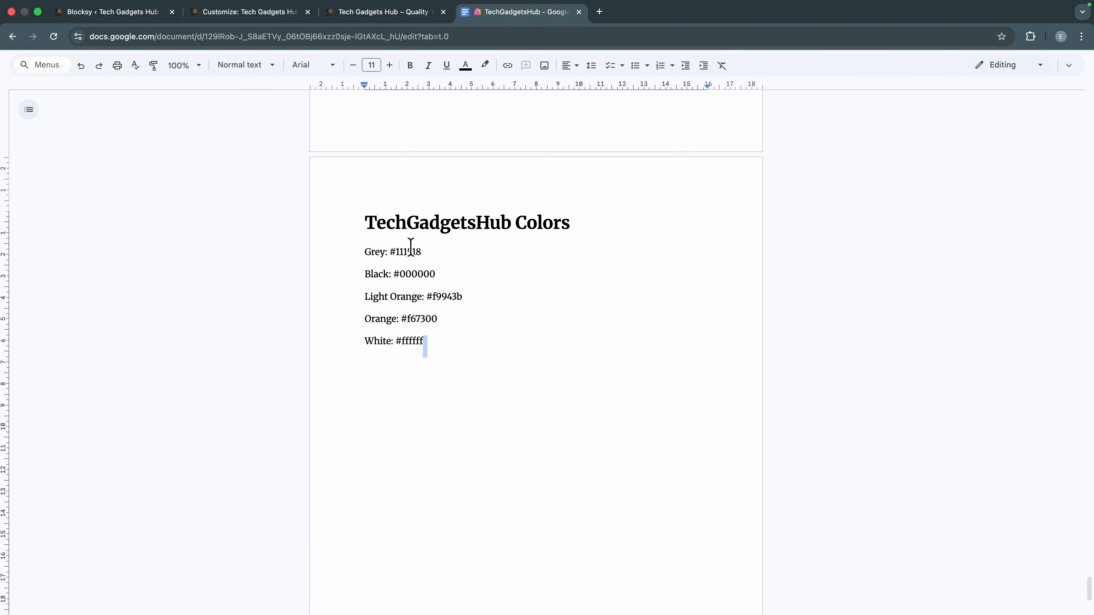
left_click(470, 345)
left_click(247, 15)
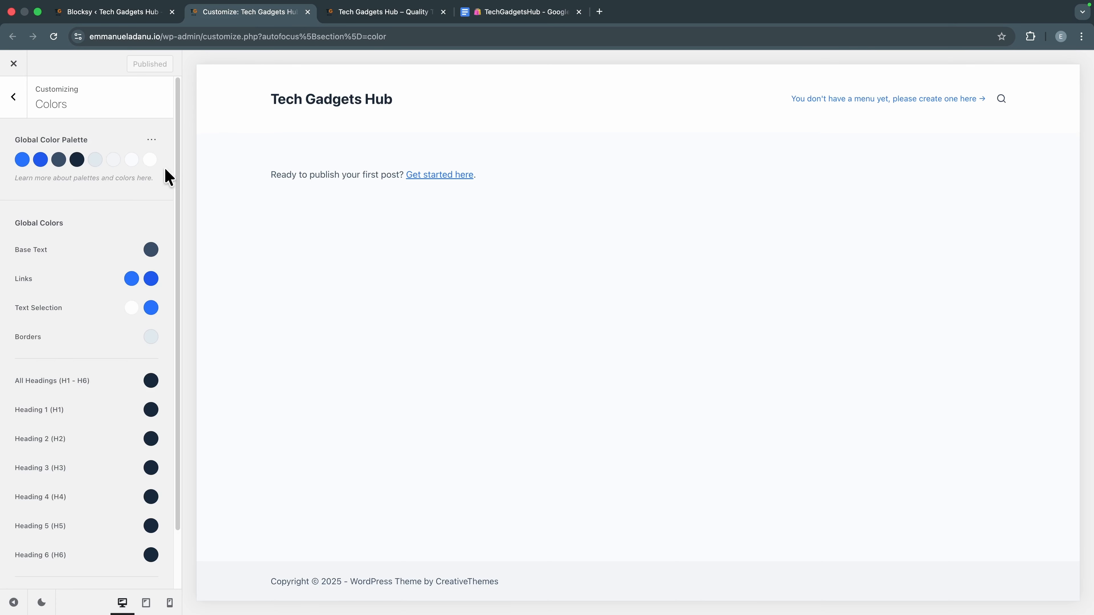
Step: Copy the grey code #111518 from the Google Doc and set it as the third global palette color in the Customizer
left_click(493, 13)
left_click_drag(421, 253, 391, 253)
key("super+c")
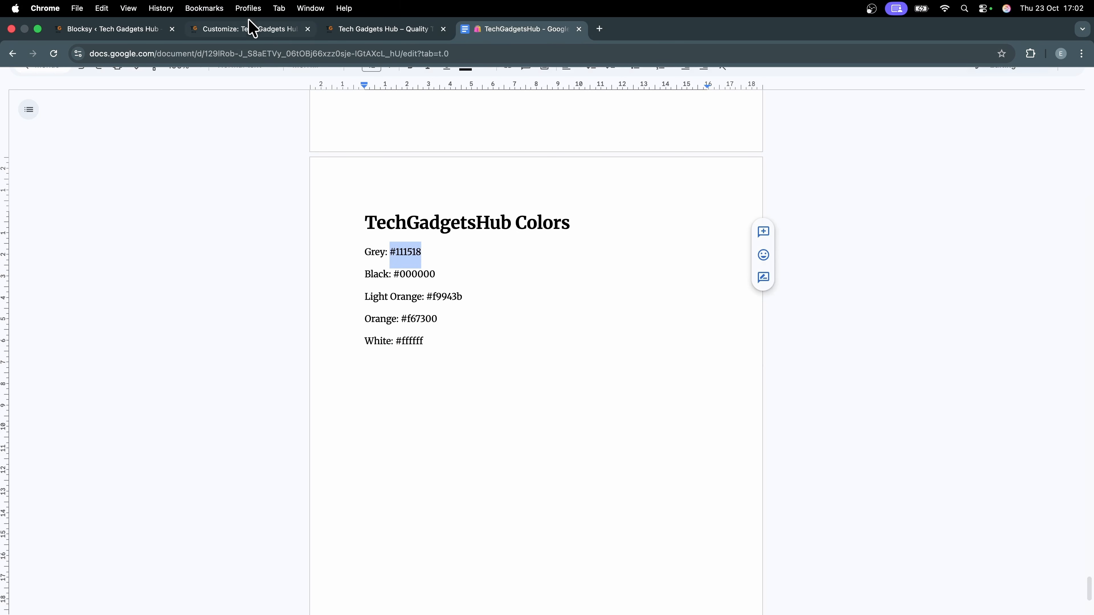
left_click(247, 12)
left_click(59, 164)
triple_click(67, 378)
key("super+v")
key("Return")
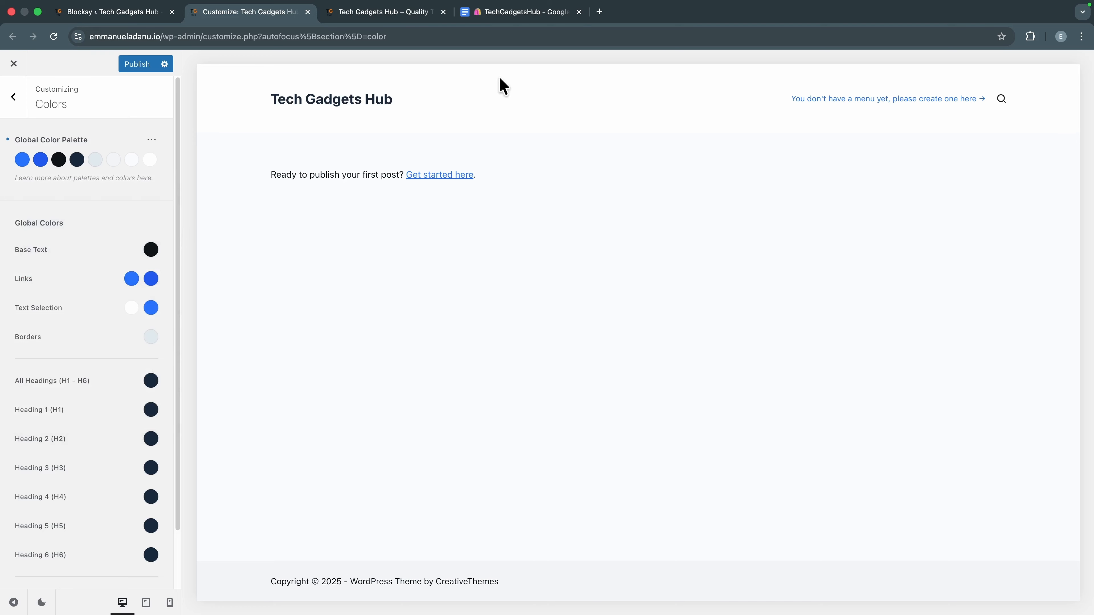
Step: Copy the black code #000000 from the Google Doc and set it as global palette Color 4 in the Customizer
left_click(531, 12)
left_click_drag(394, 274, 433, 275)
key("super+c")
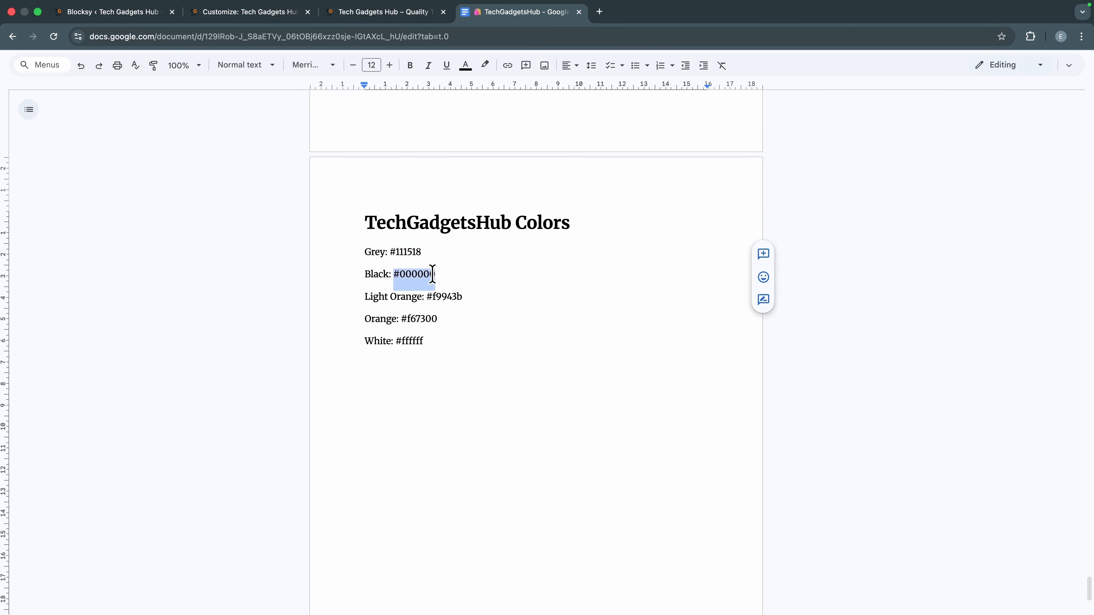
left_click(261, 15)
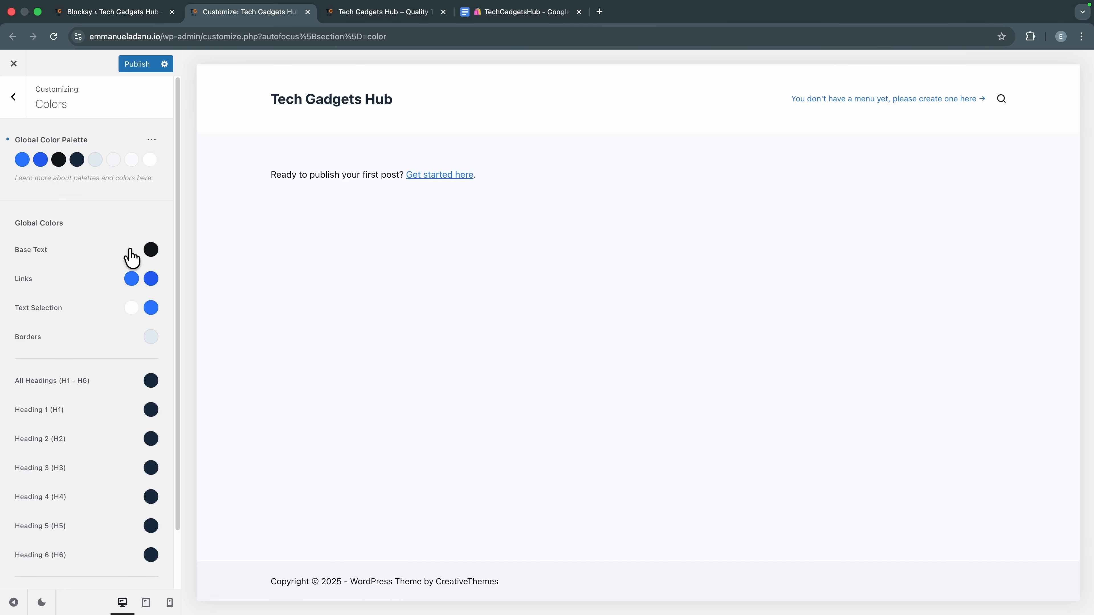
left_click(78, 163)
double_click(66, 379)
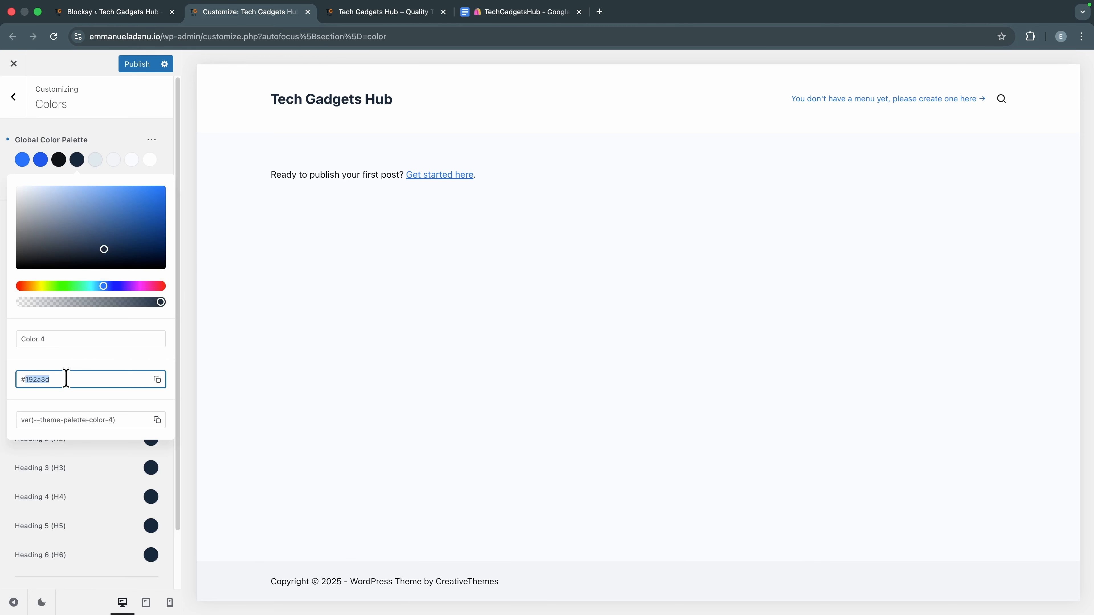
key("BackSpace")
key("super+v")
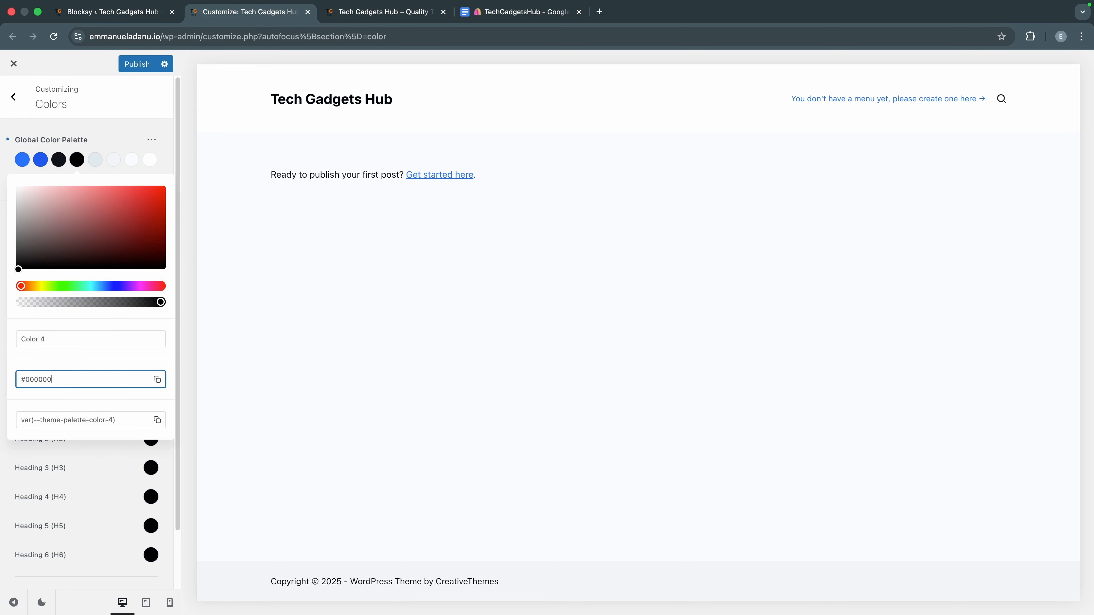
left_click(163, 153)
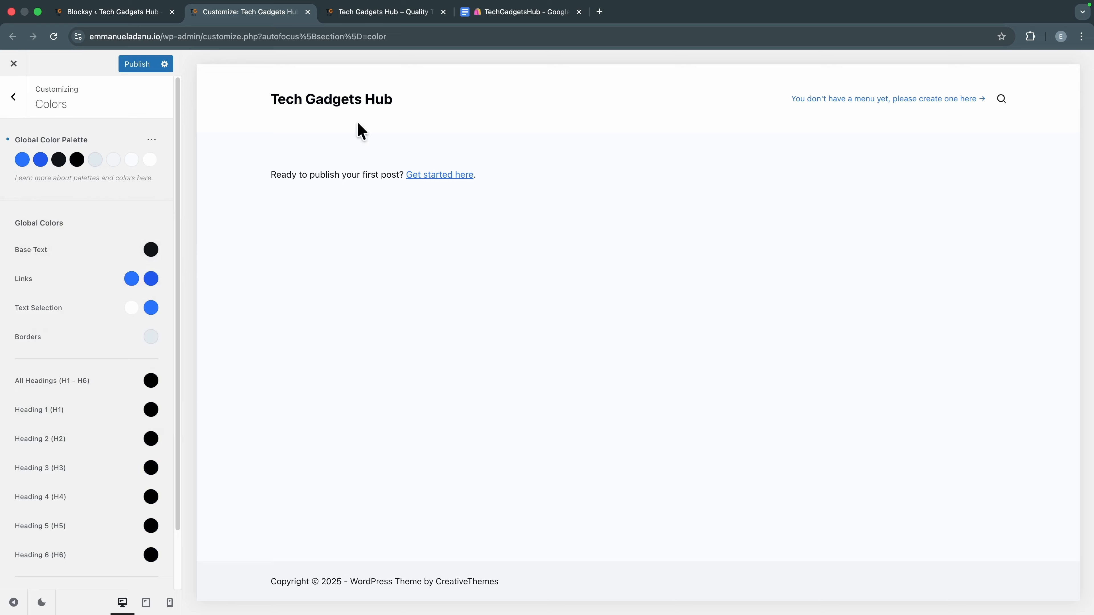
Step: Copy the light orange code #f9943b from the Google Doc and set it as global palette Color 1 in the Customizer
left_click(537, 13)
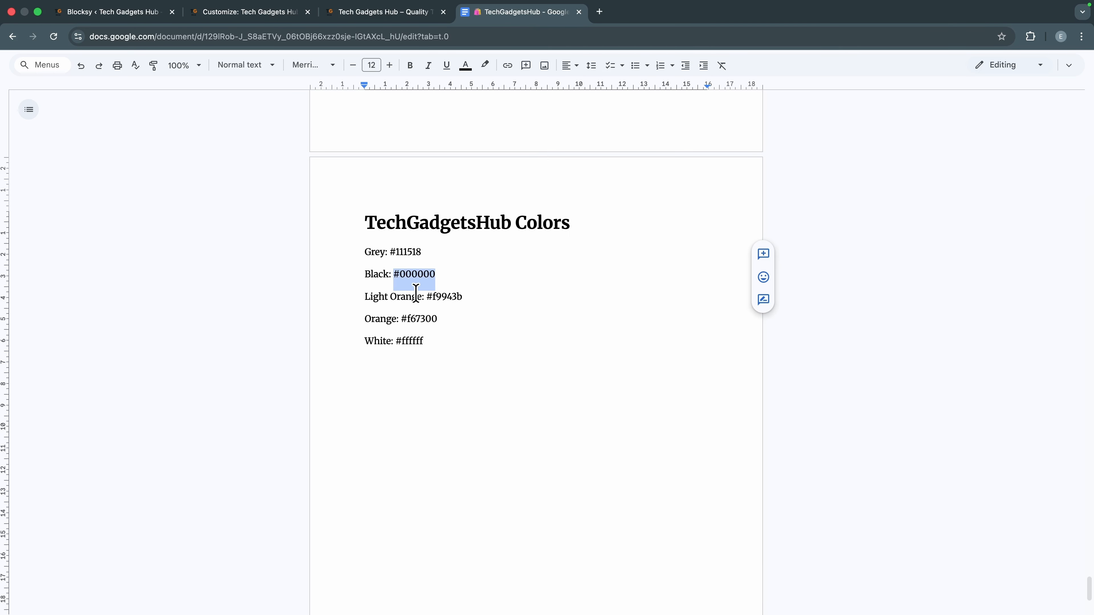
left_click_drag(428, 296, 469, 296)
key("ctrl+c")
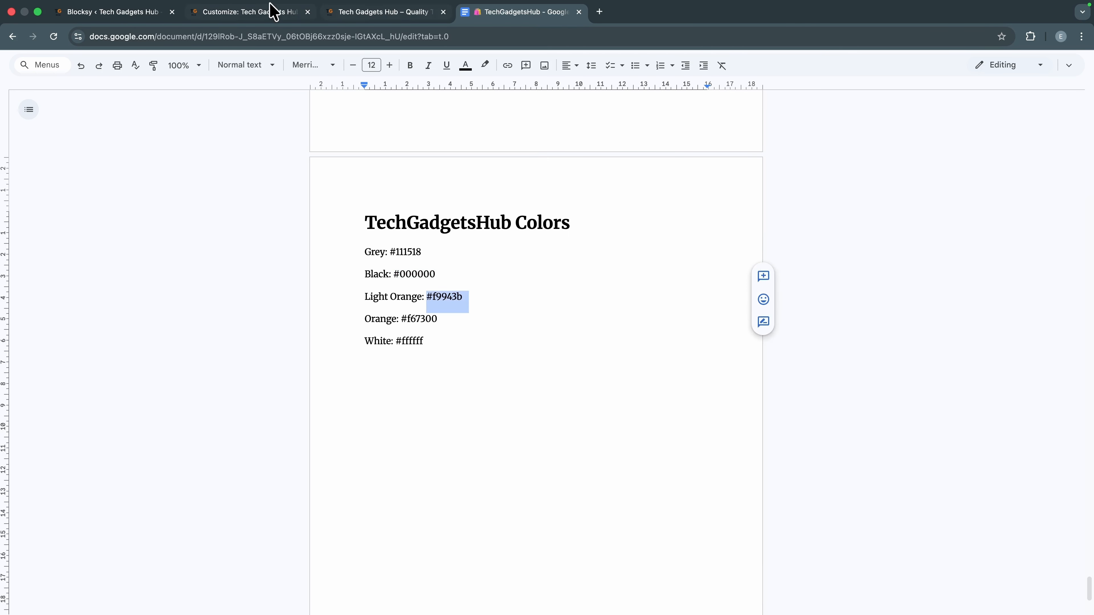
left_click(272, 11)
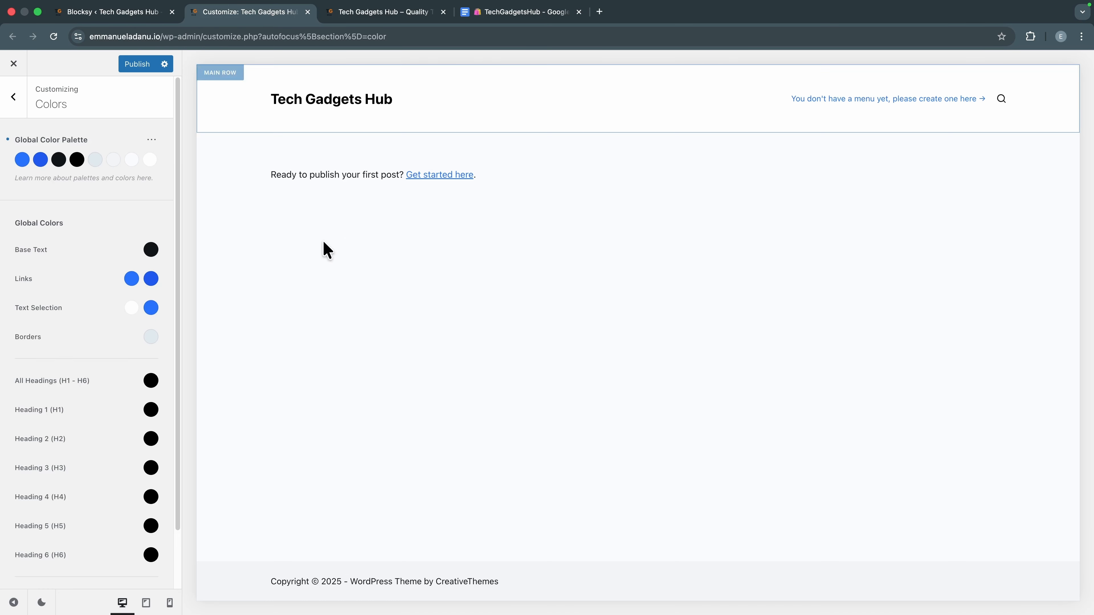
left_click(23, 162)
triple_click(49, 380)
key("ctrl+v")
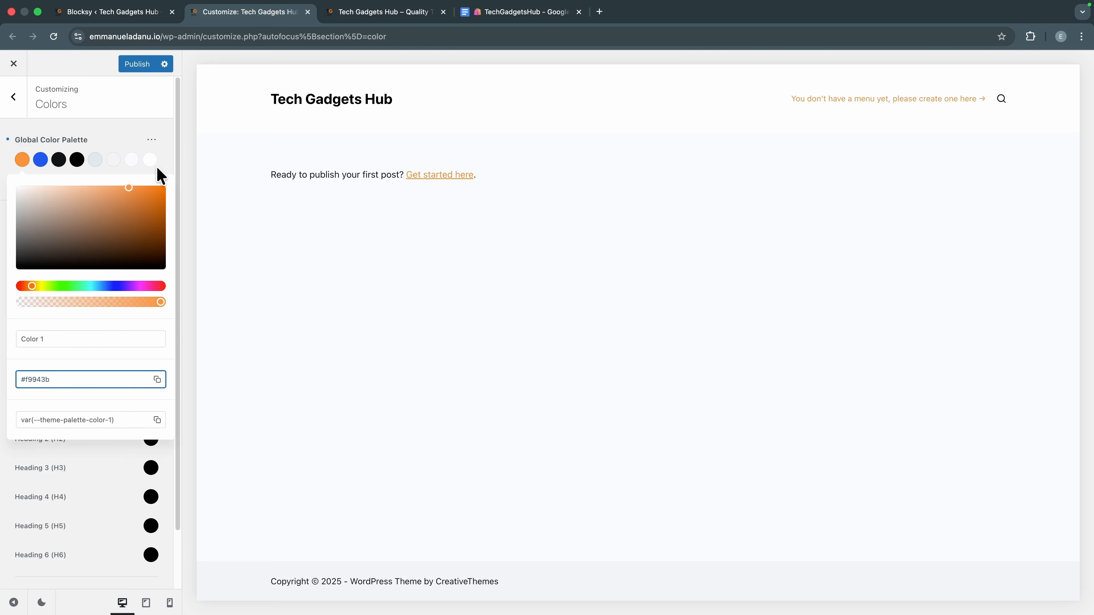
left_click(163, 159)
Step: Copy the orange code #f67300 from the Google Doc and set it as global palette Color 2 in the Customizer
left_click(496, 13)
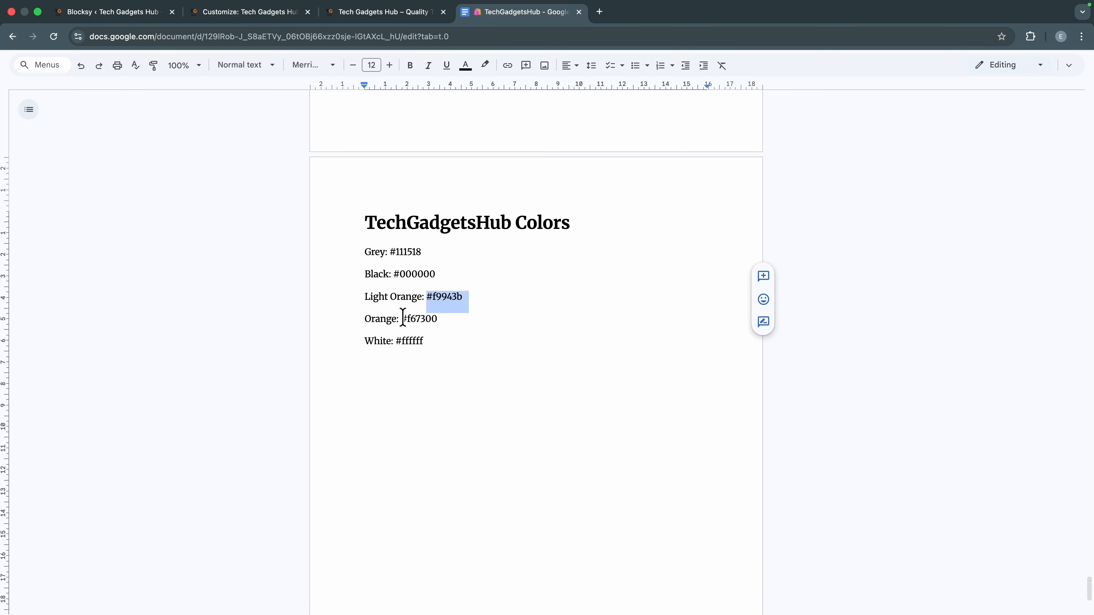
left_click_drag(403, 318, 438, 320)
key("ctrl+c")
left_click(224, 11)
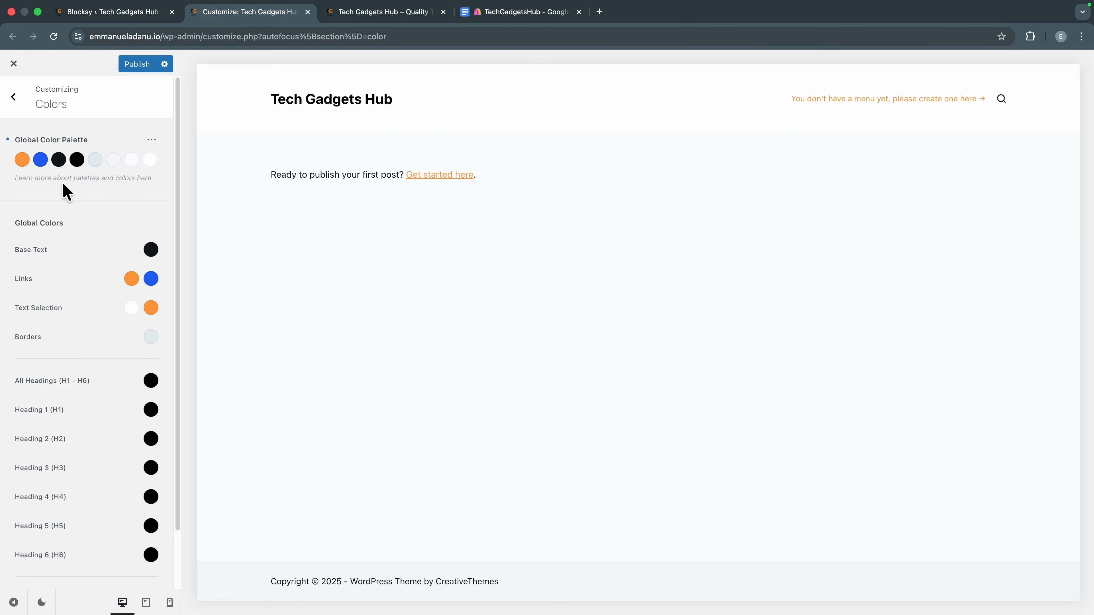
left_click(41, 161)
triple_click(88, 380)
key("ctrl+v")
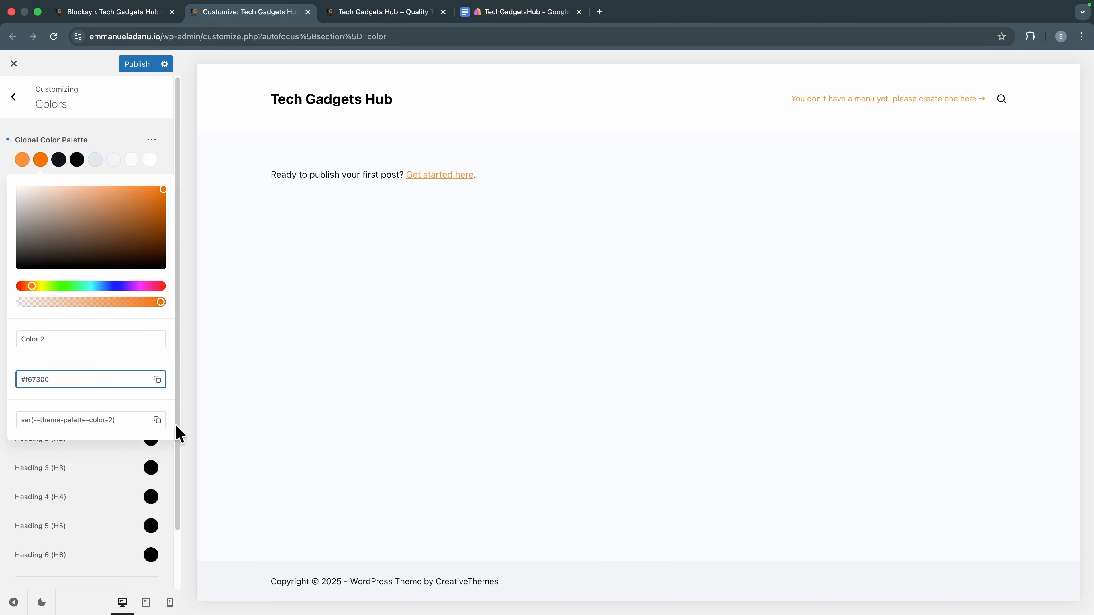
left_click(192, 446)
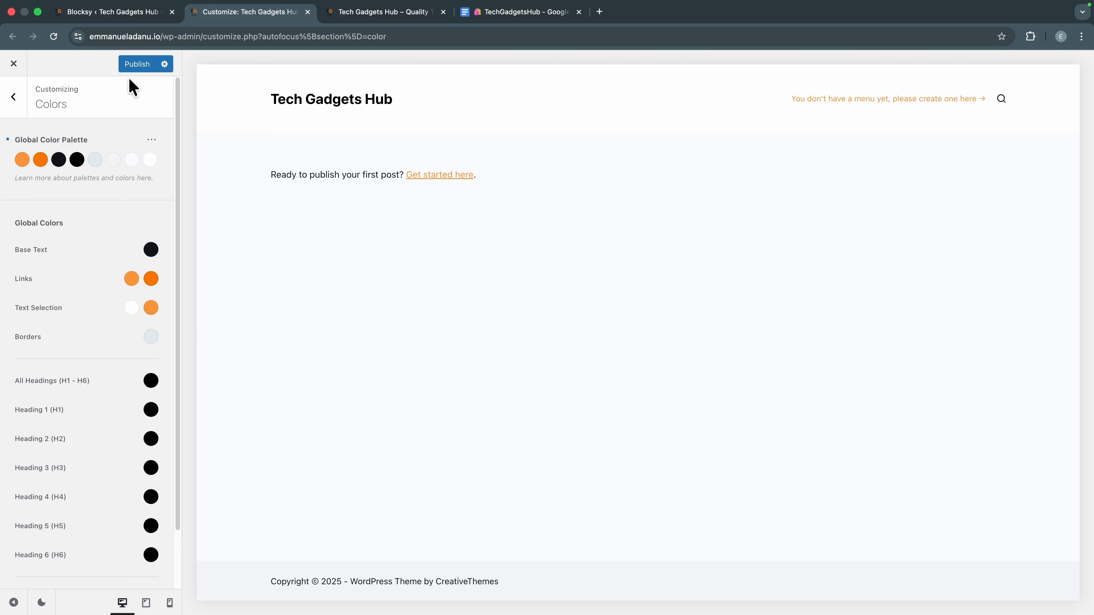
Step: Publish the global color changes and reload the live site to check its front page
left_click(137, 65)
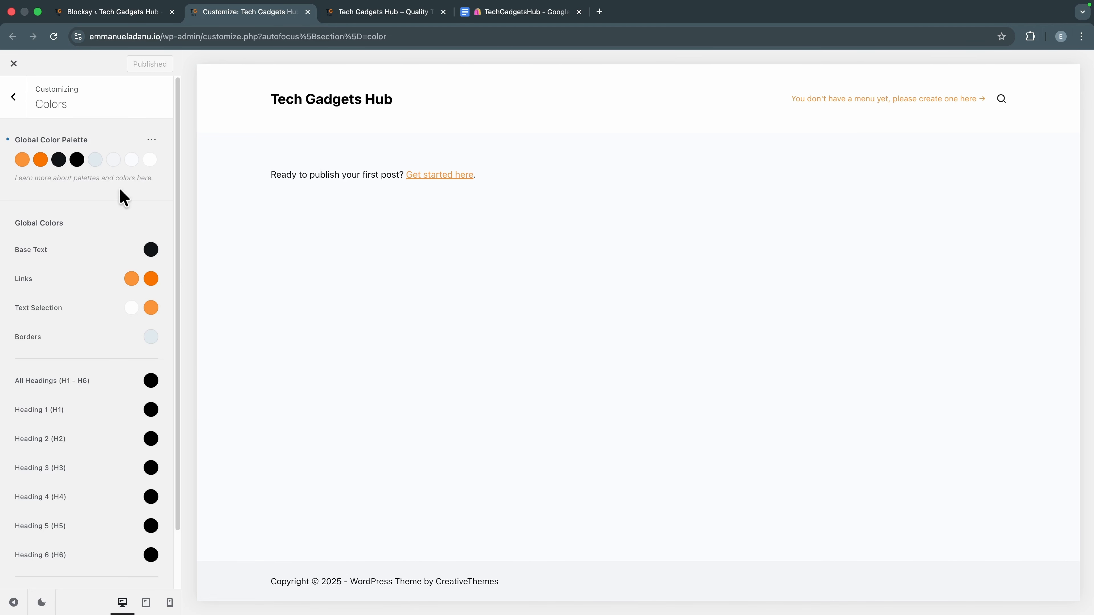
left_click(369, 13)
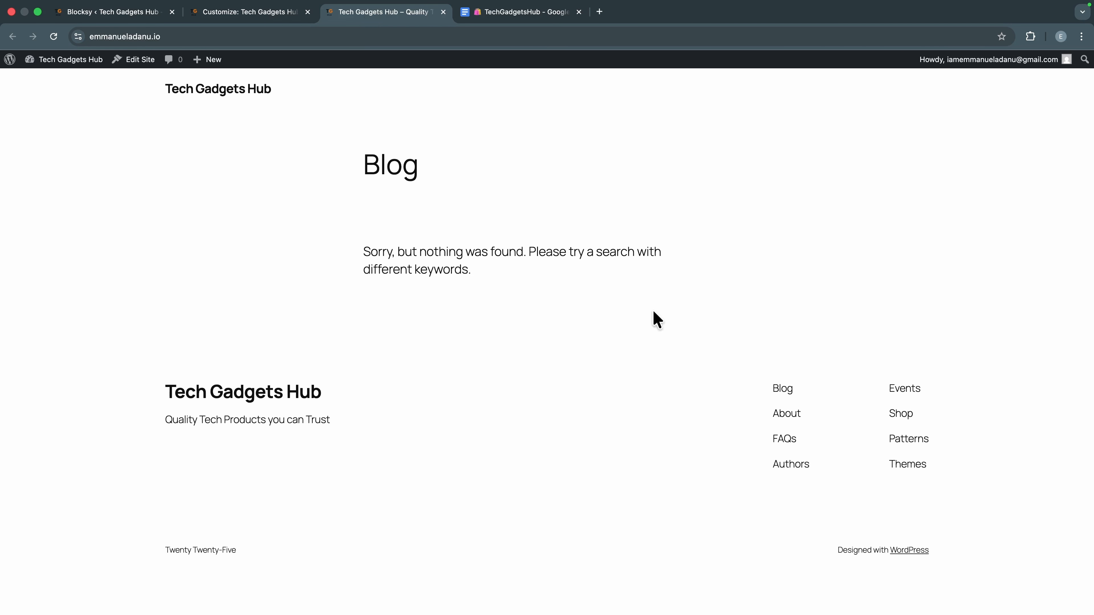
left_click(53, 40)
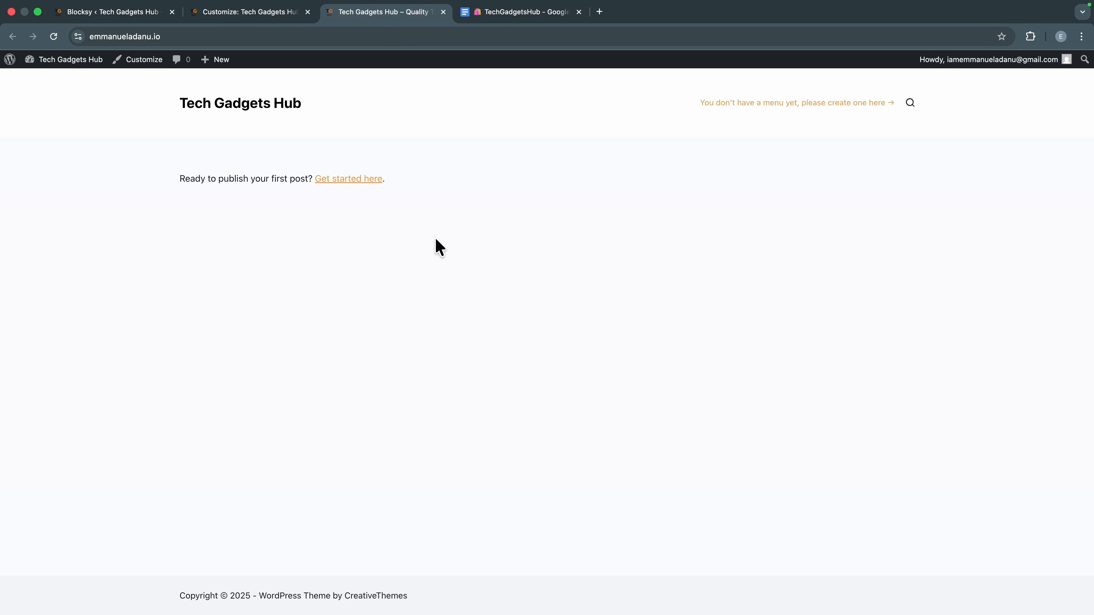
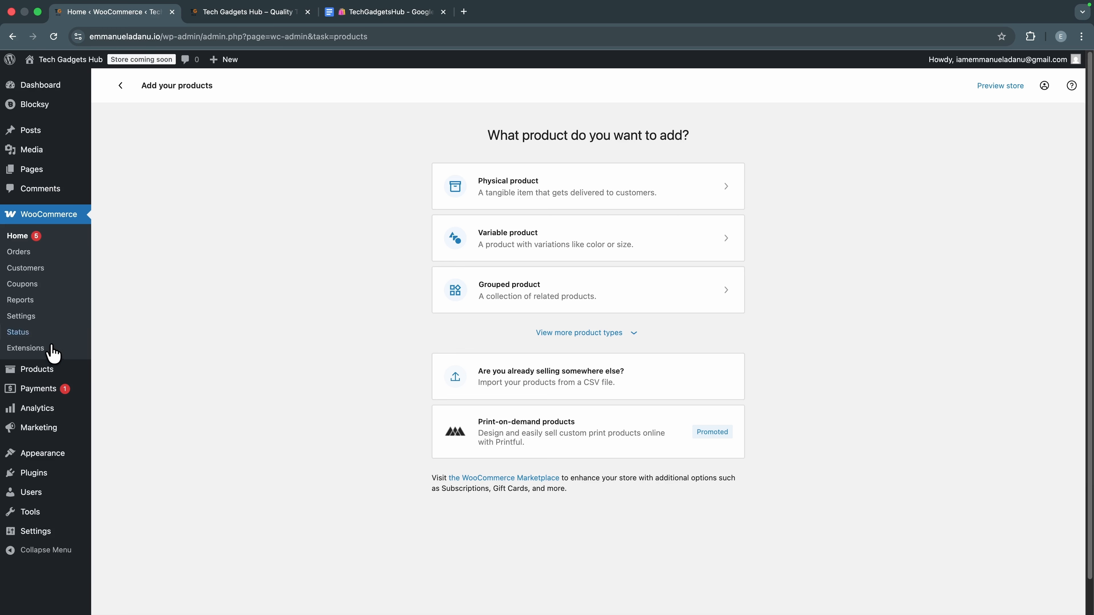
Step: Open the product categories and fill in a new category named Apple with the slug apple-products
mouse_move(39, 371)
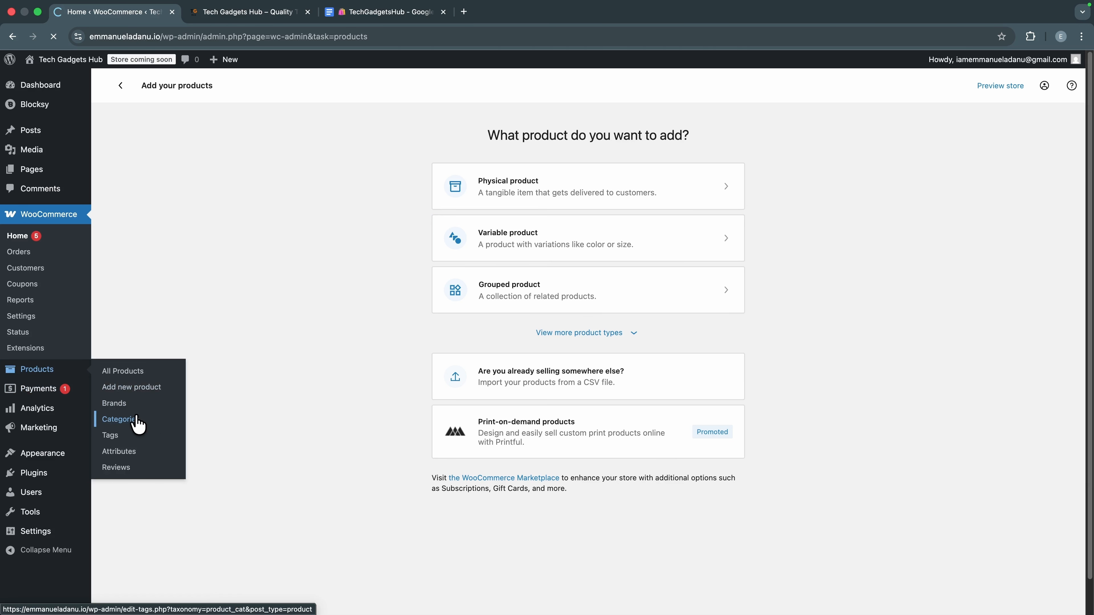
left_click(161, 250)
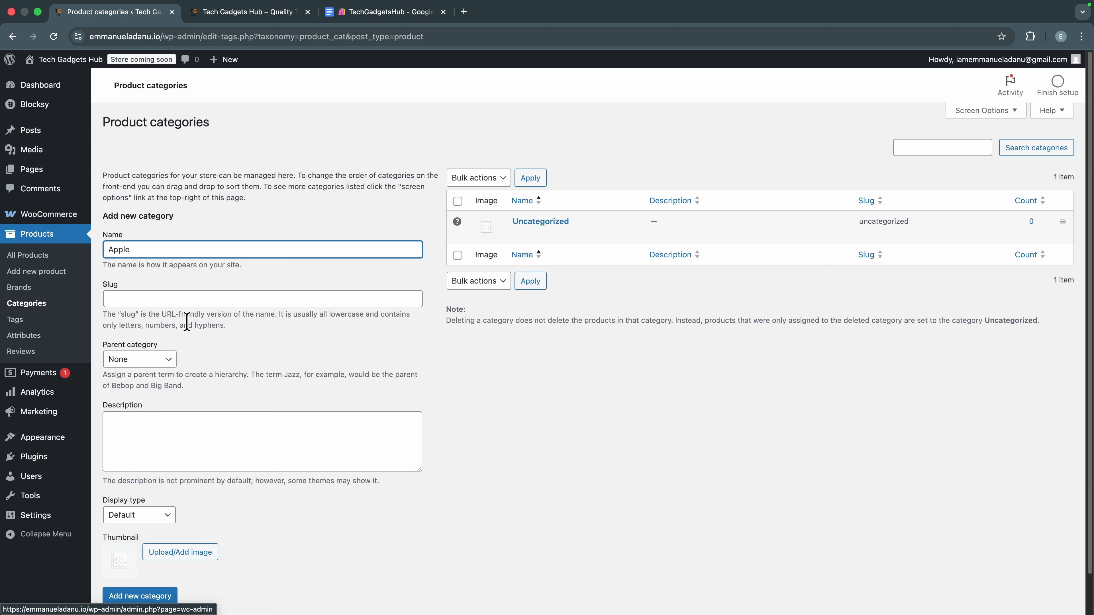
left_click(159, 301)
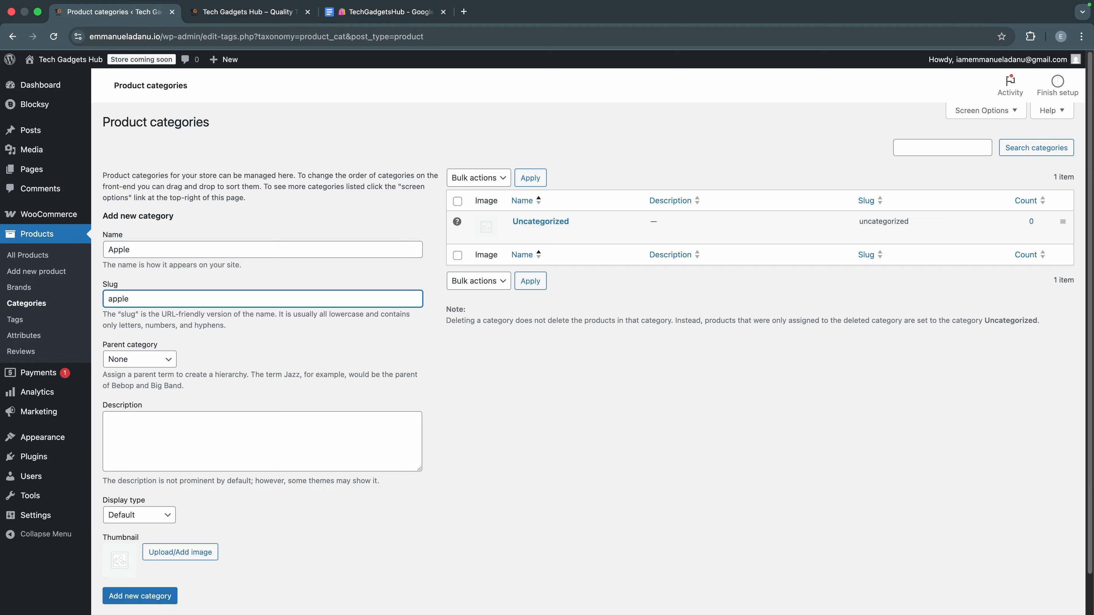
left_click(263, 470)
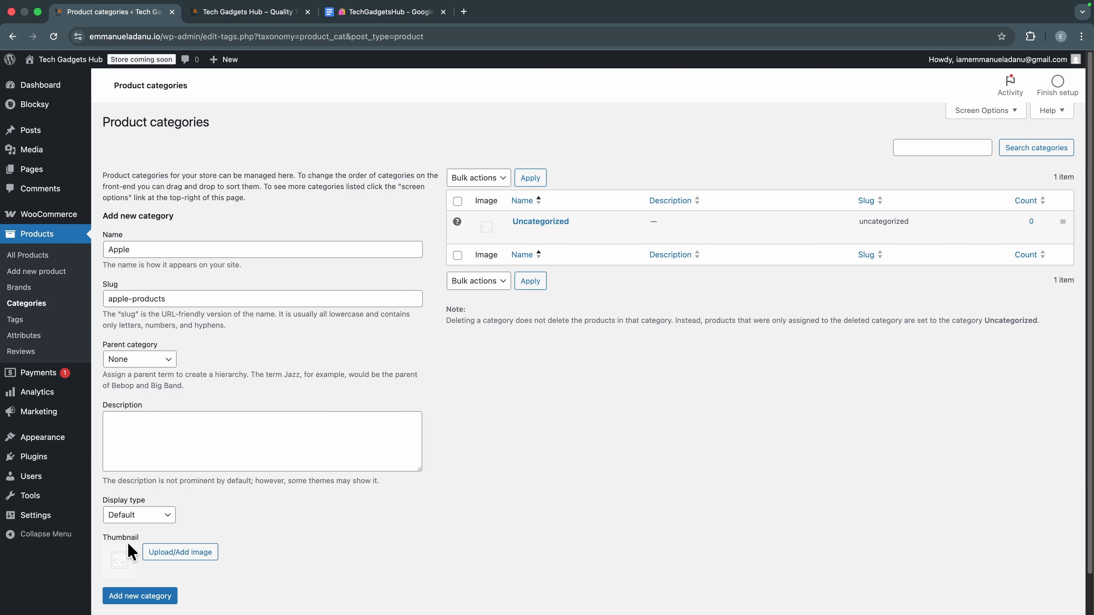
Step: Upload the iPhone 17 Pro Max lineup image as the Apple category's thumbnail and add the category
left_click(180, 552)
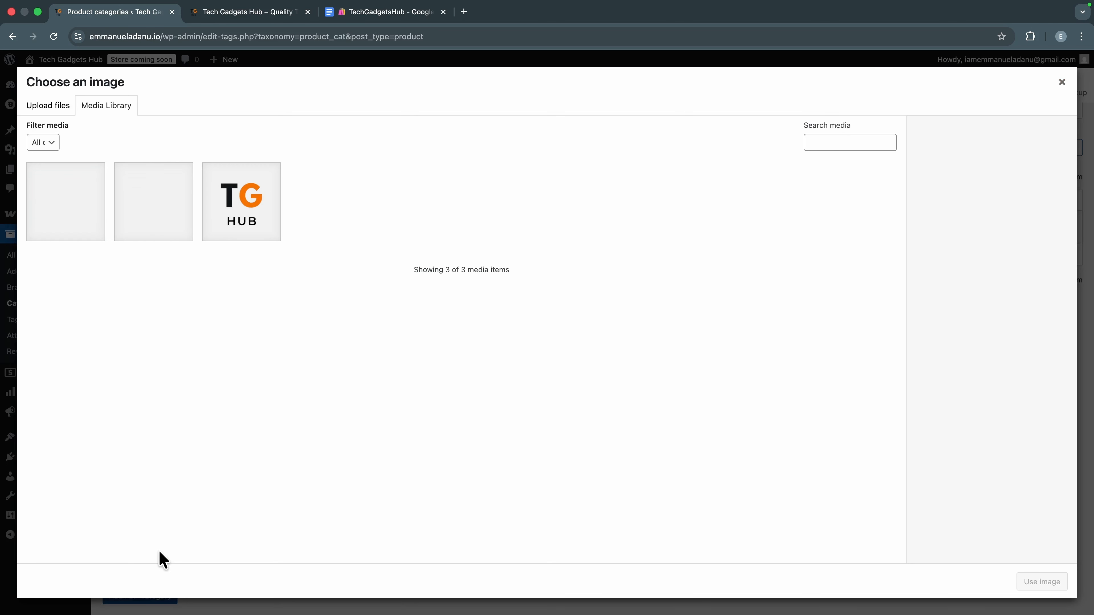
left_click_drag(1091, 232, 429, 347)
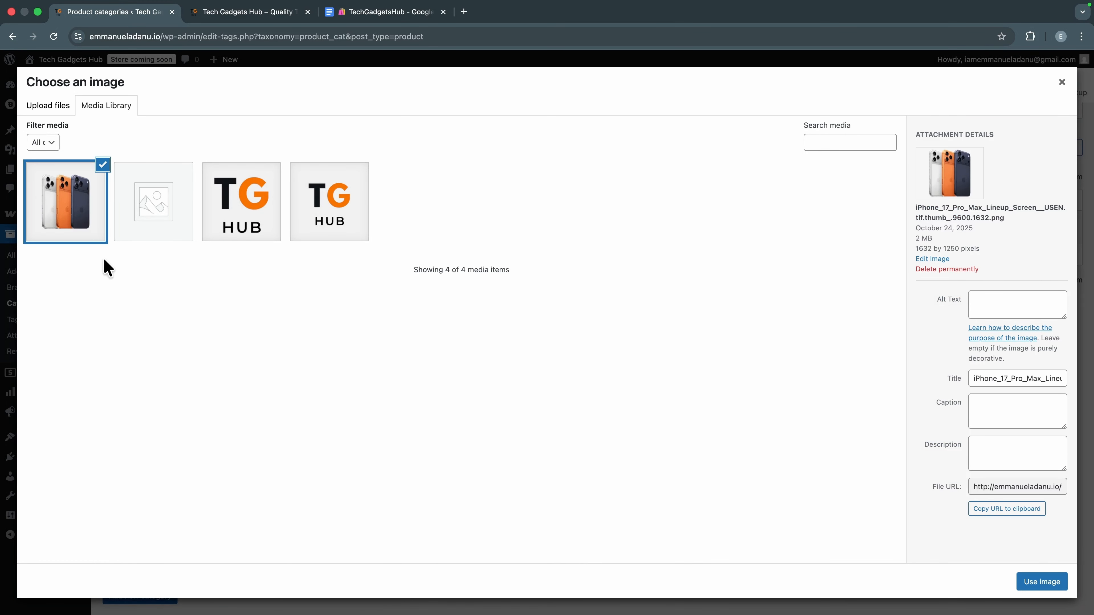
left_click(1034, 581)
scroll(427, 548, "down", 2)
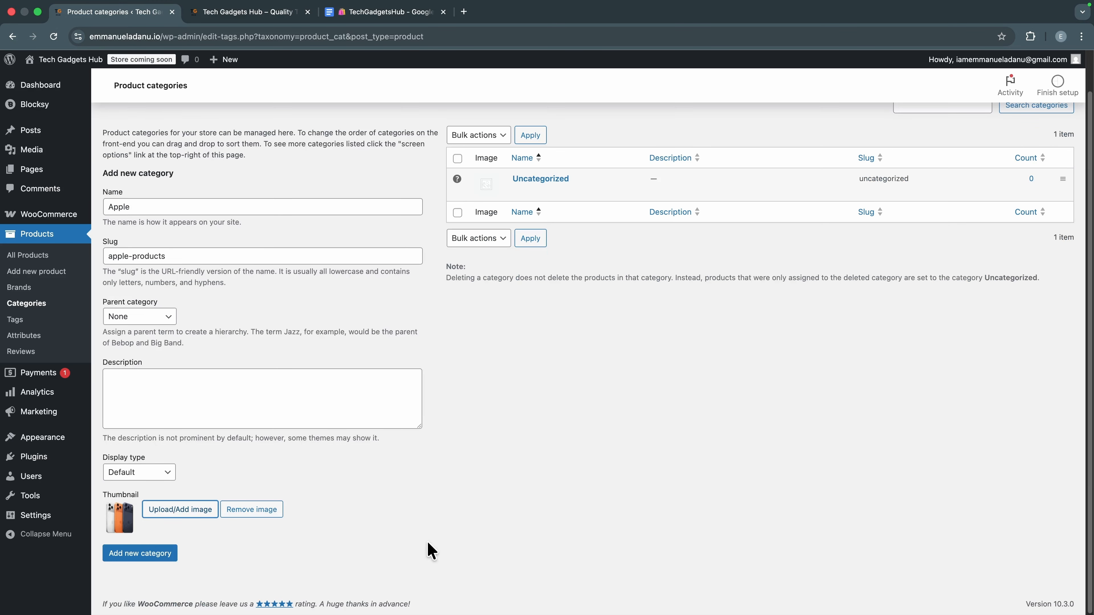
left_click(144, 561)
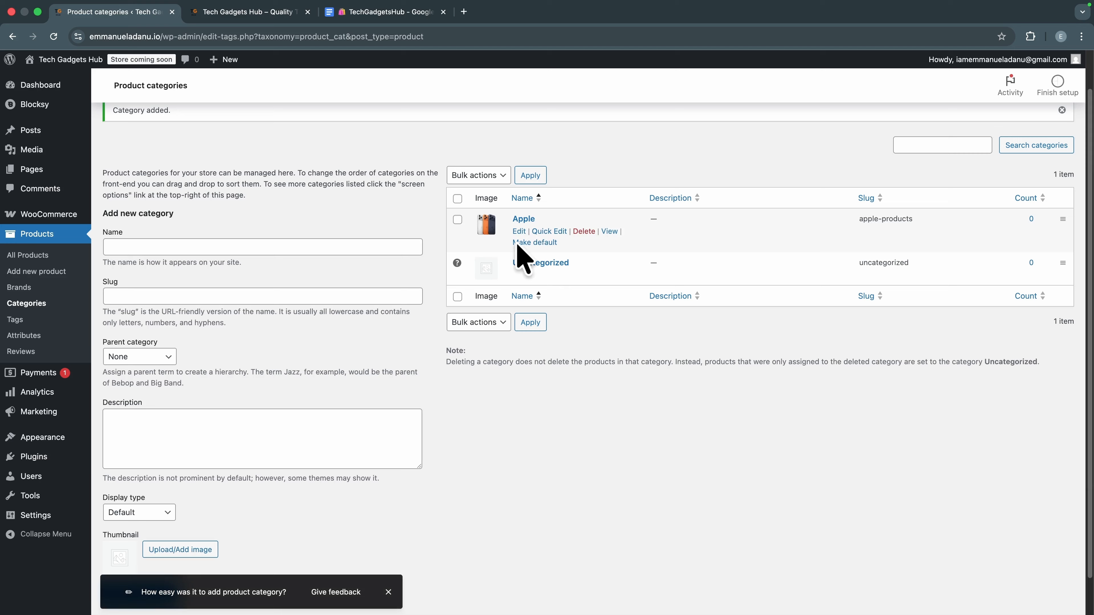
Step: Add a product category named Samsung with the slug samsung-products and a Samsung phone image as thumbnail
left_click(198, 249)
type("Sam")
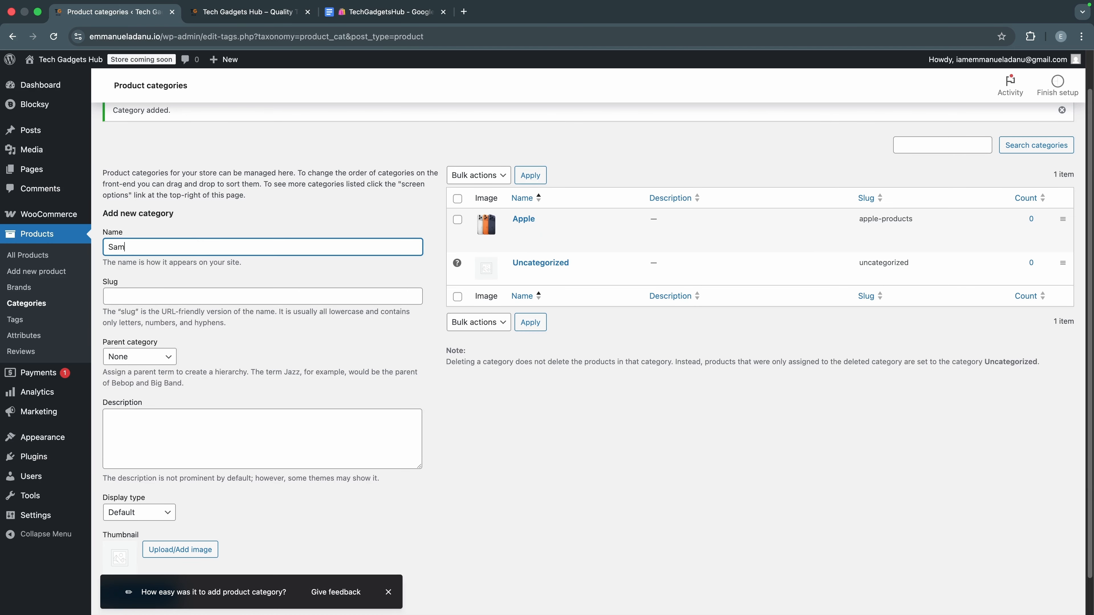
type("sung")
left_click(186, 298)
type("samsung-")
type("products")
left_click(180, 550)
left_click(154, 562)
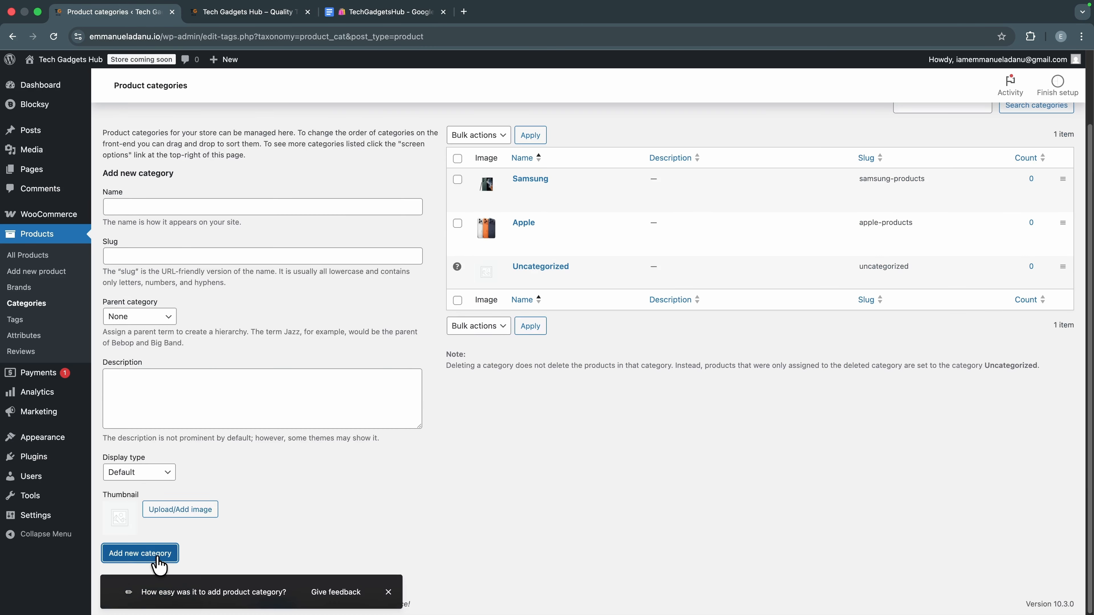
Step: Add a Google Pixel category with slug google-pixel-products and the Pixel 7a image as thumbnail, plus a category named Others
type("Google")
left_click(268, 280)
type("Pixel")
key("Tab")
type("g")
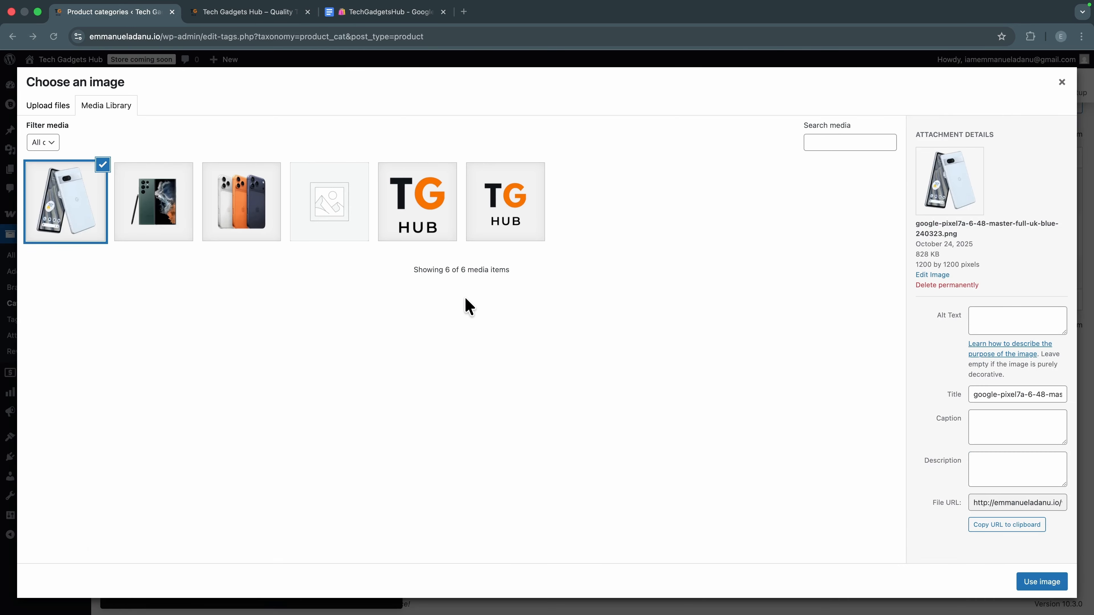
left_click(1042, 582)
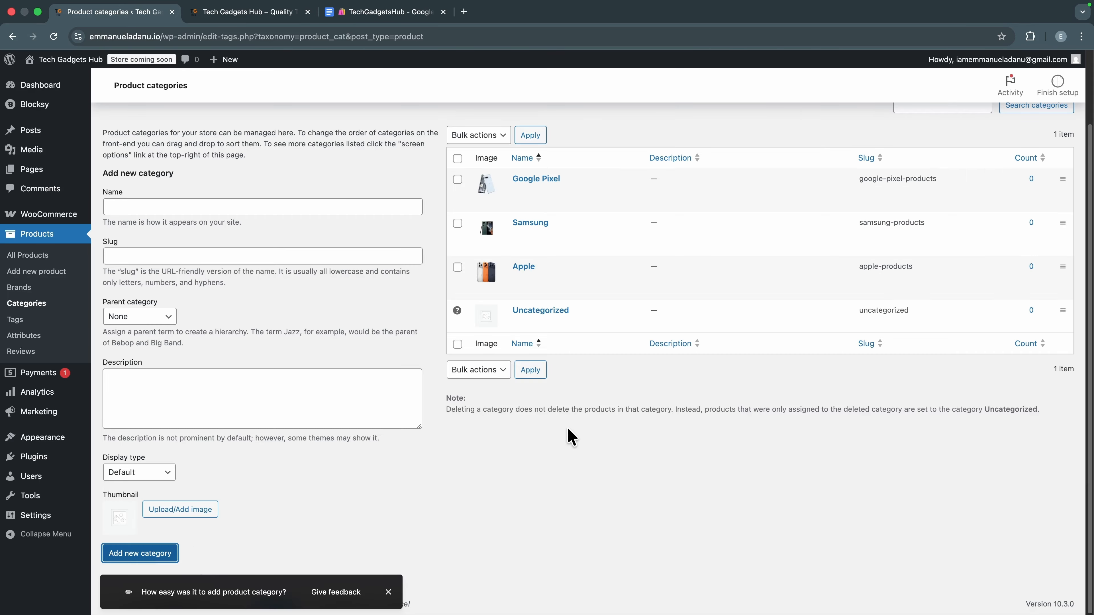
type("Othe")
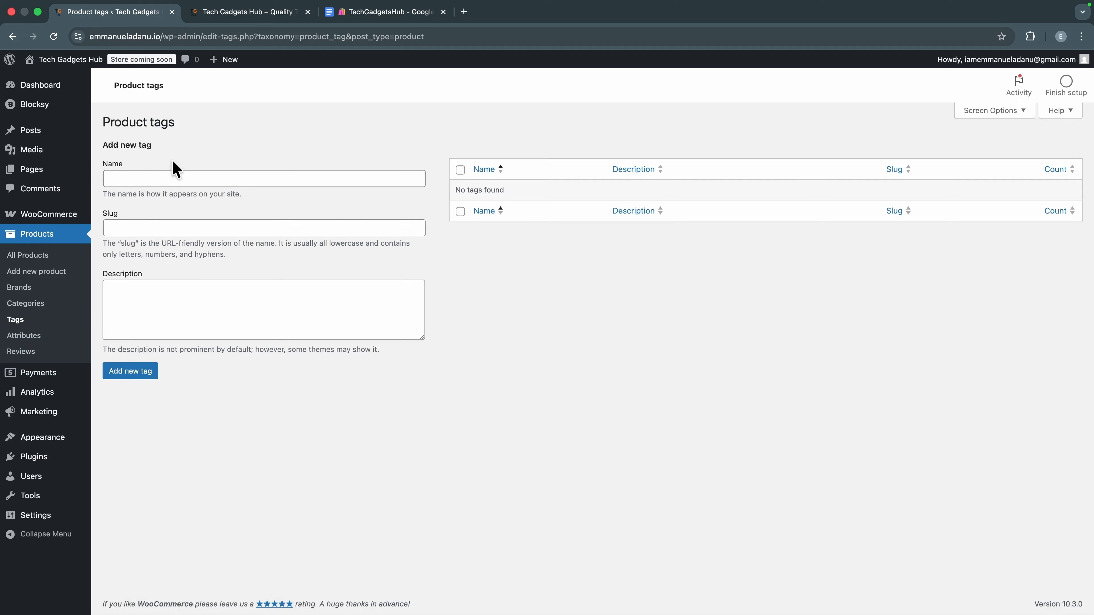
Step: Add a product tag named phone with the slug phone
left_click(164, 170)
type("phone")
key("Tab")
type("ph")
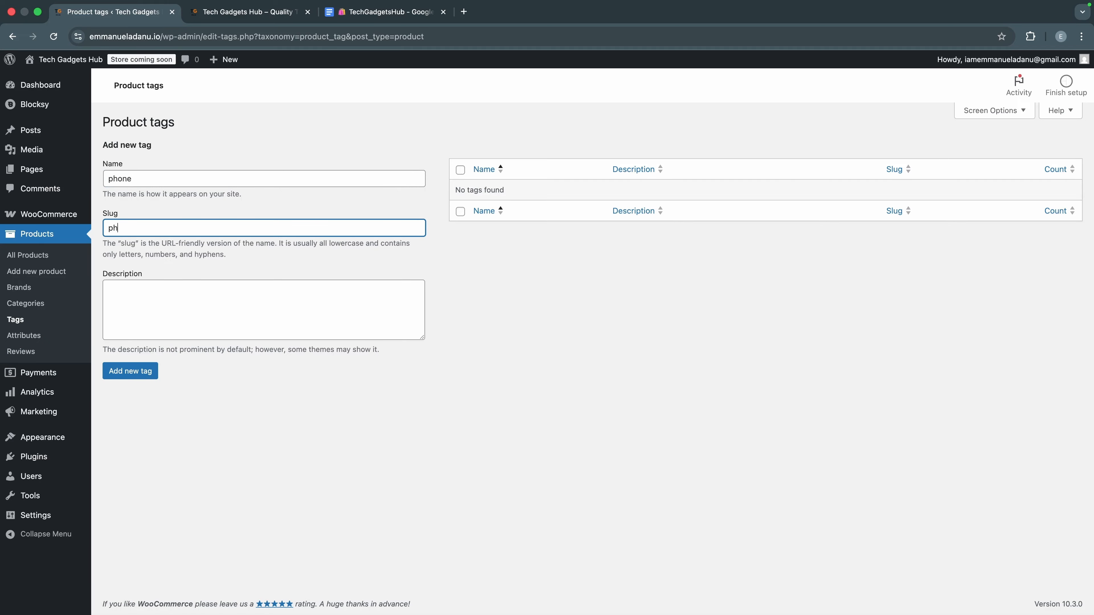
left_click(559, 351)
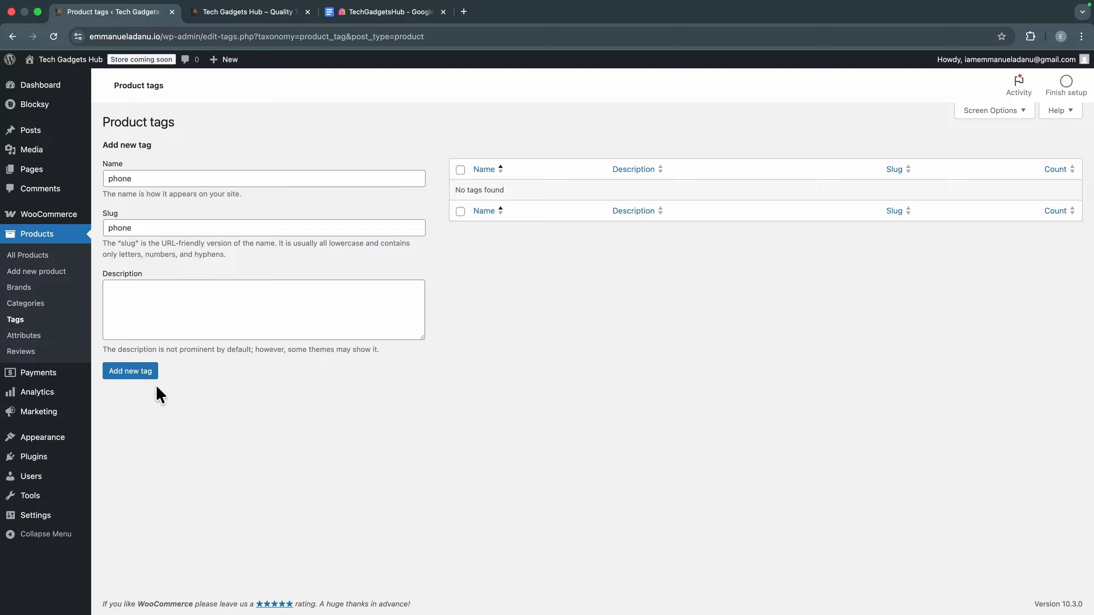
left_click(147, 371)
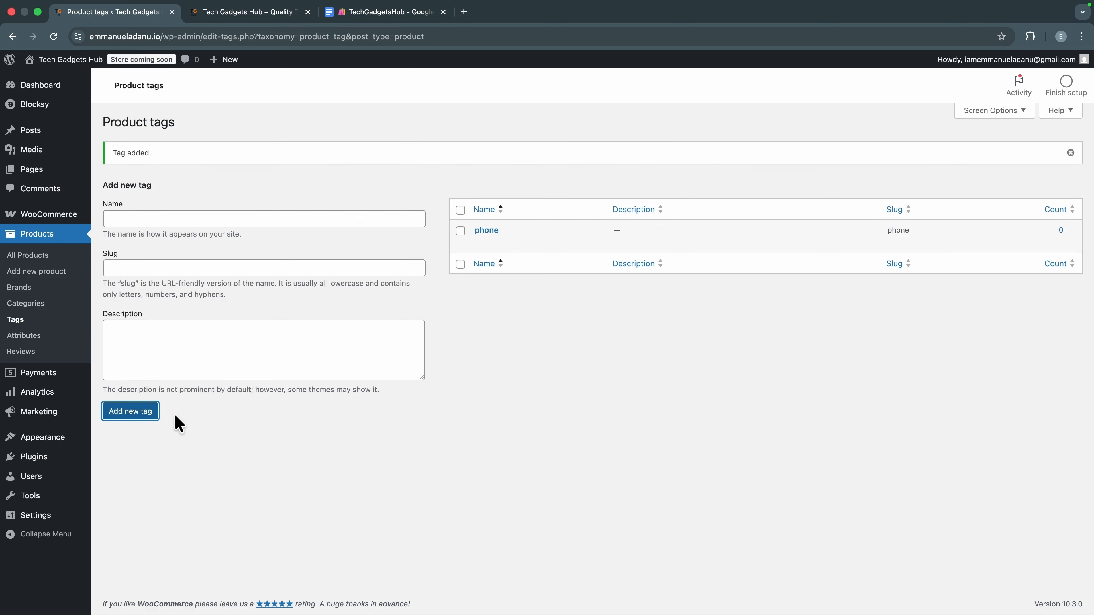
Step: Add the product tags watch, with slug watch, and headphone, with slug headphon
left_click(122, 220)
left_click(128, 268)
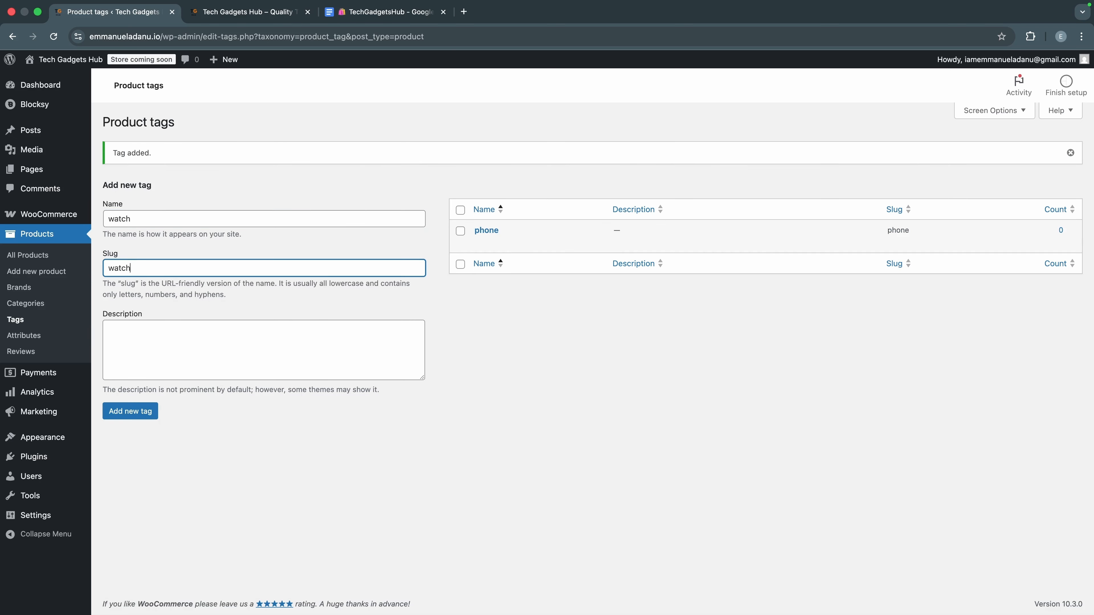
left_click(151, 413)
left_click(124, 219)
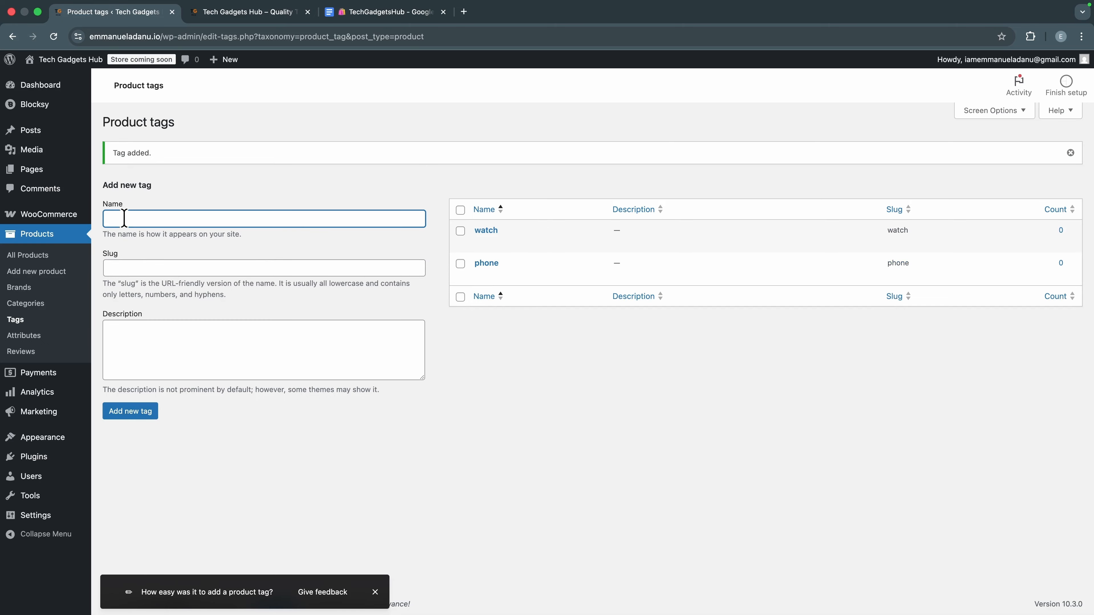
left_click(126, 263)
type("headphon")
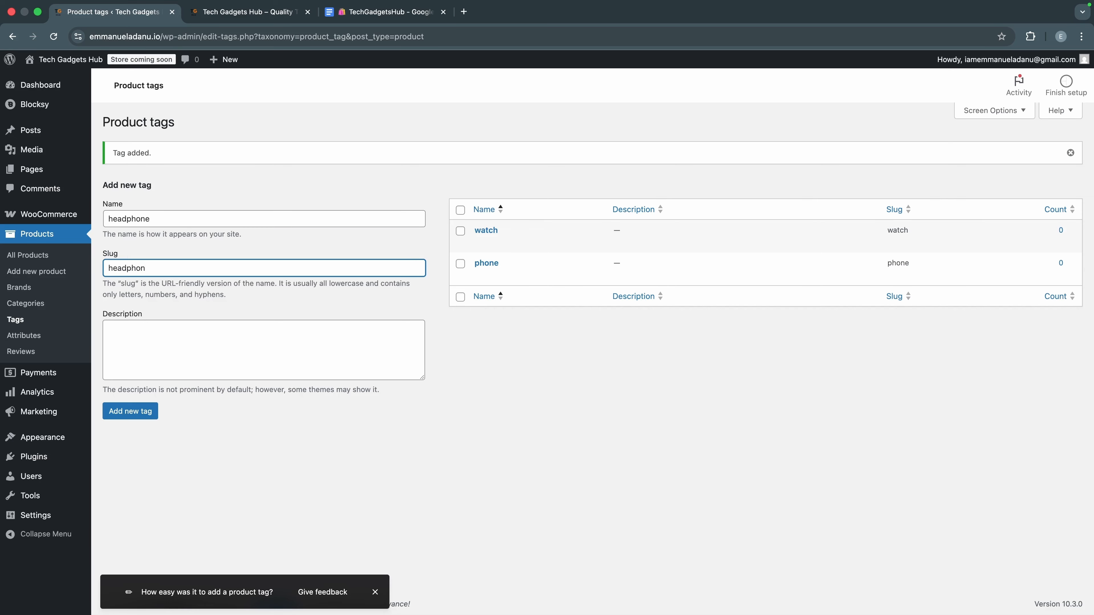
left_click(139, 414)
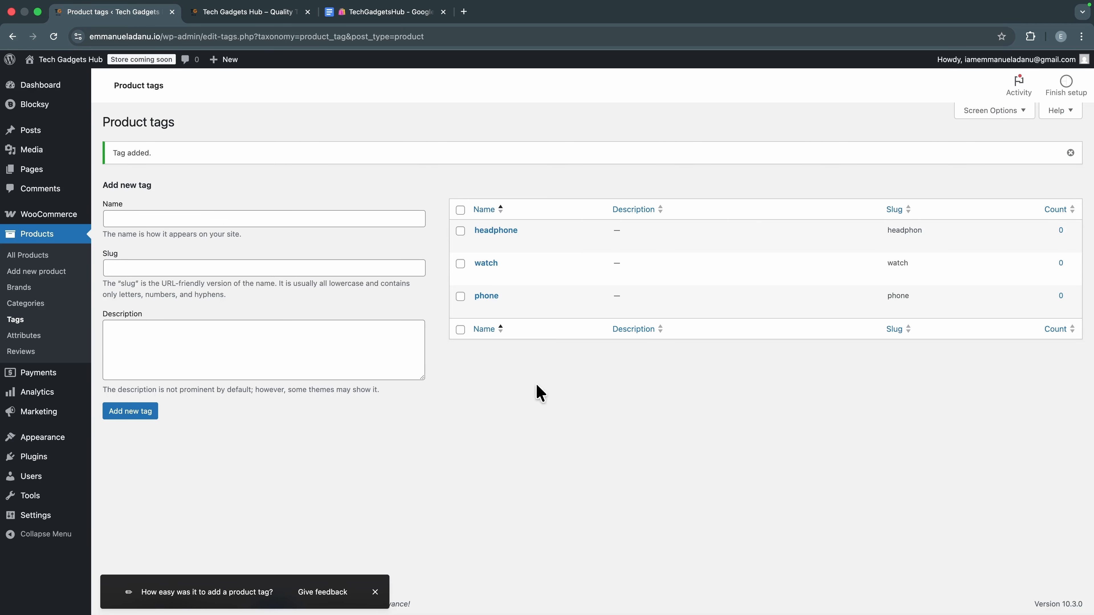
Step: Start a new product and copy the name Apple iPhone 17 Pro Max from the Google Doc catalog into its product name
left_click(51, 271)
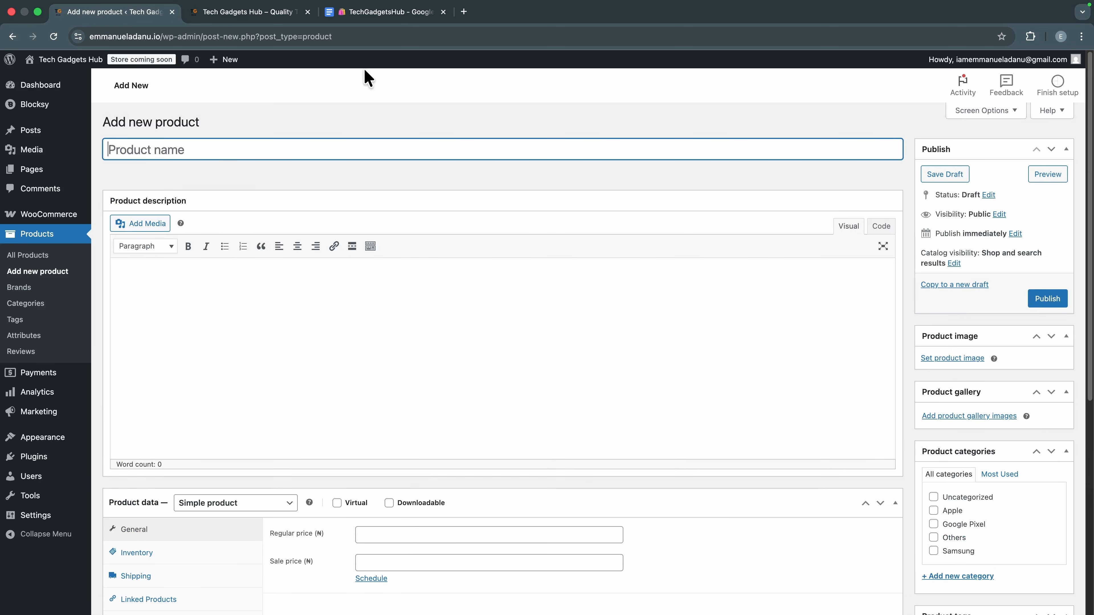
left_click(378, 18)
scroll(504, 269, "down", 20)
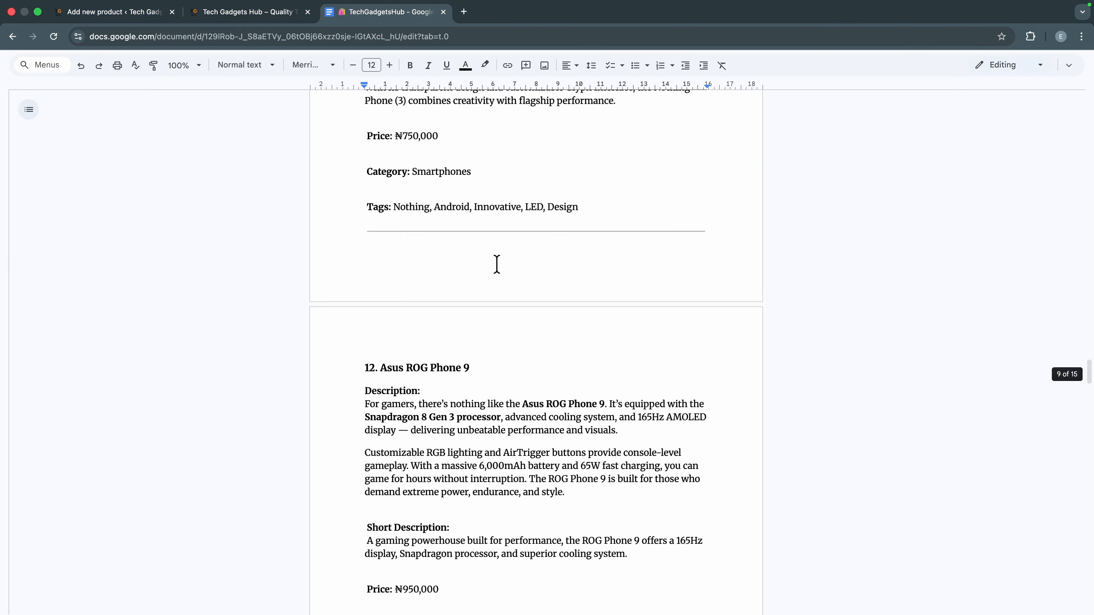
scroll(497, 264, "up", 20)
scroll(431, 329, "down", 3)
scroll(435, 345, "up", 3)
left_click_drag(375, 234, 496, 241)
key("super+c")
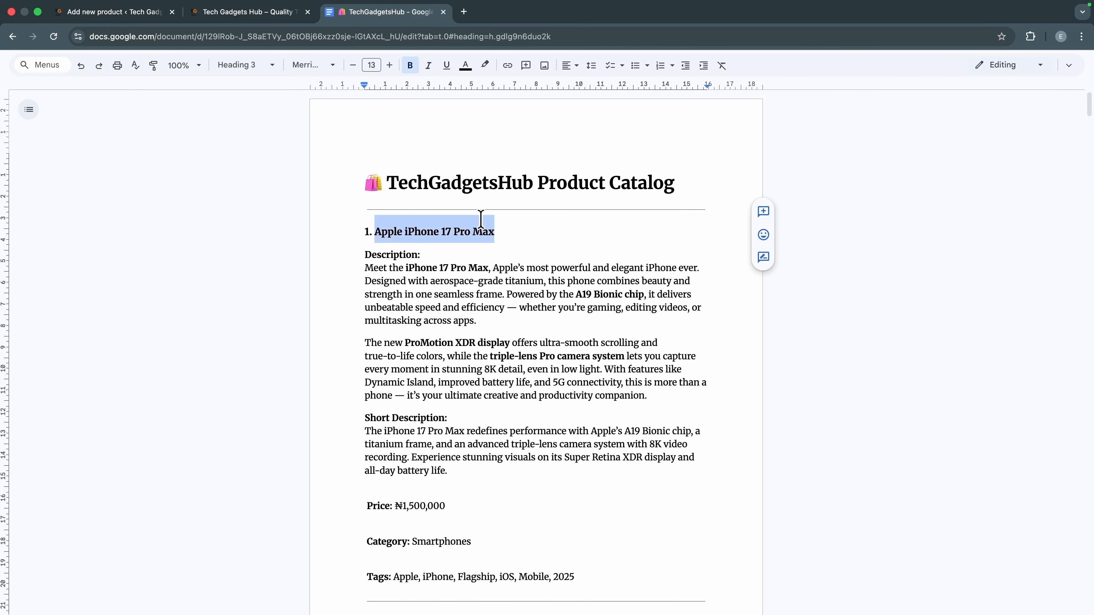
left_click(125, 12)
key("super+v")
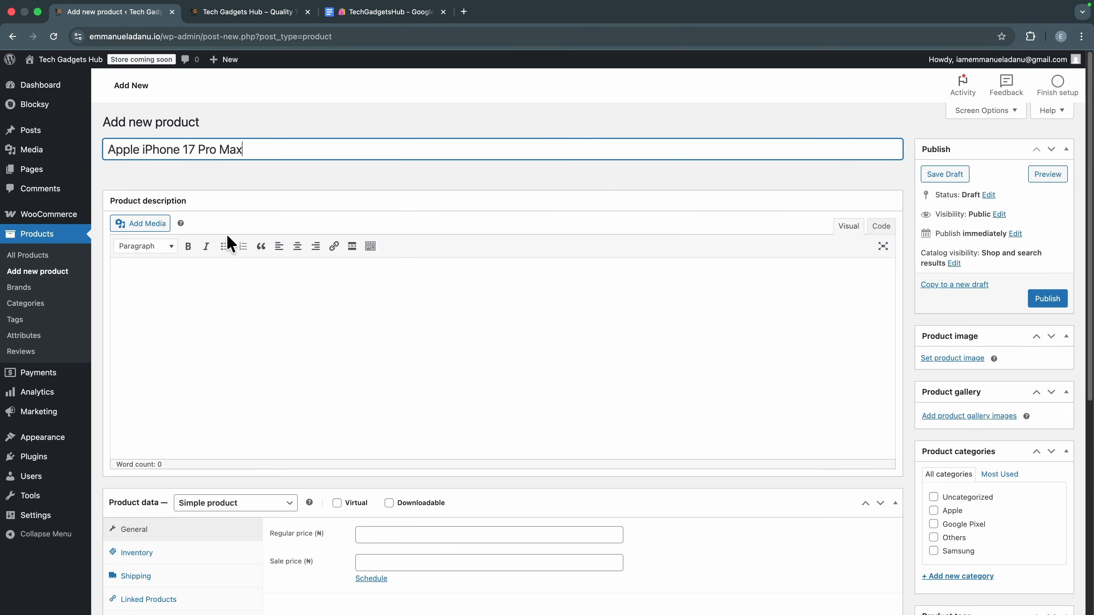
Step: Copy the two description paragraphs of the iPhone 17 Pro Max from the Google Doc into the product description
left_click(379, 12)
left_click_drag(360, 267, 646, 395)
key("super+c")
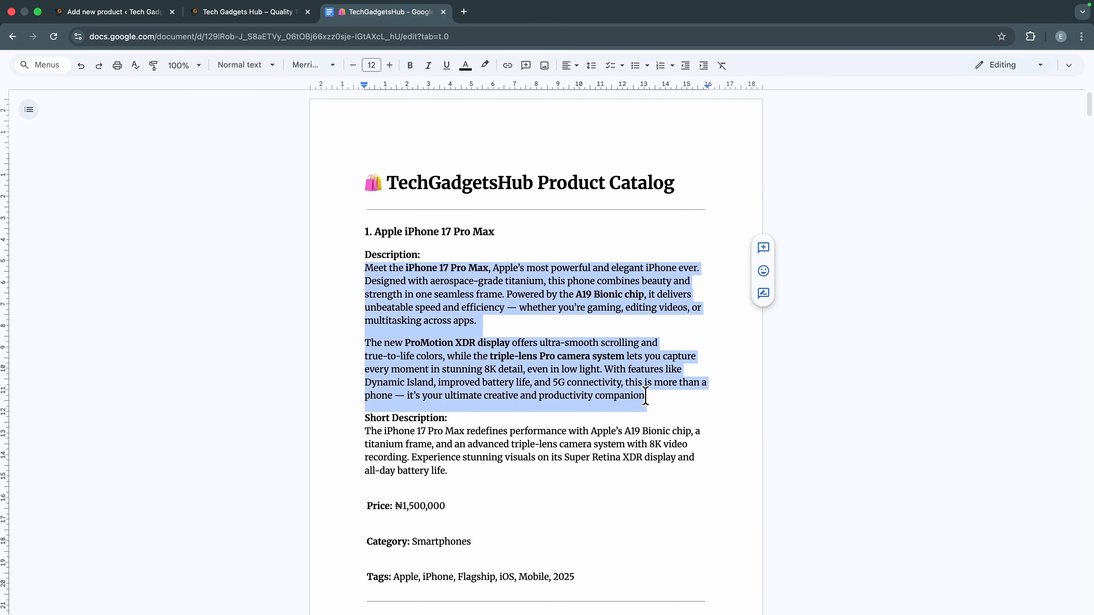
left_click(128, 12)
left_click(197, 284)
key("super+v")
Step: Look up the price of the Apple iPhone 17 Pro Max in the Google Doc catalog and return to the product form
scroll(280, 461, "down", 1)
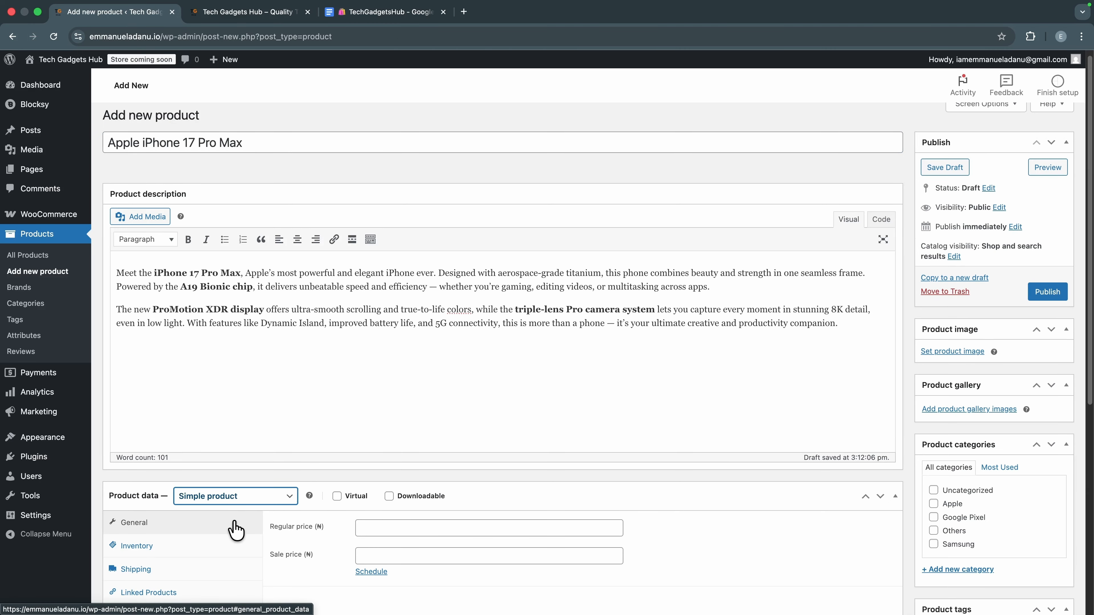
scroll(236, 531, "down", 5)
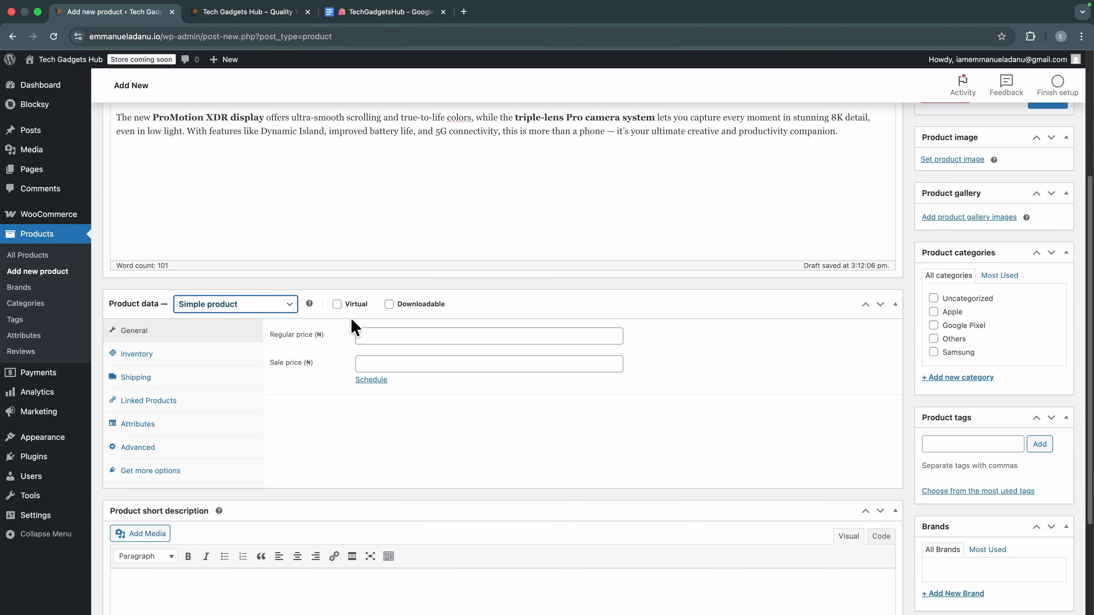
scroll(313, 340, "down", 1)
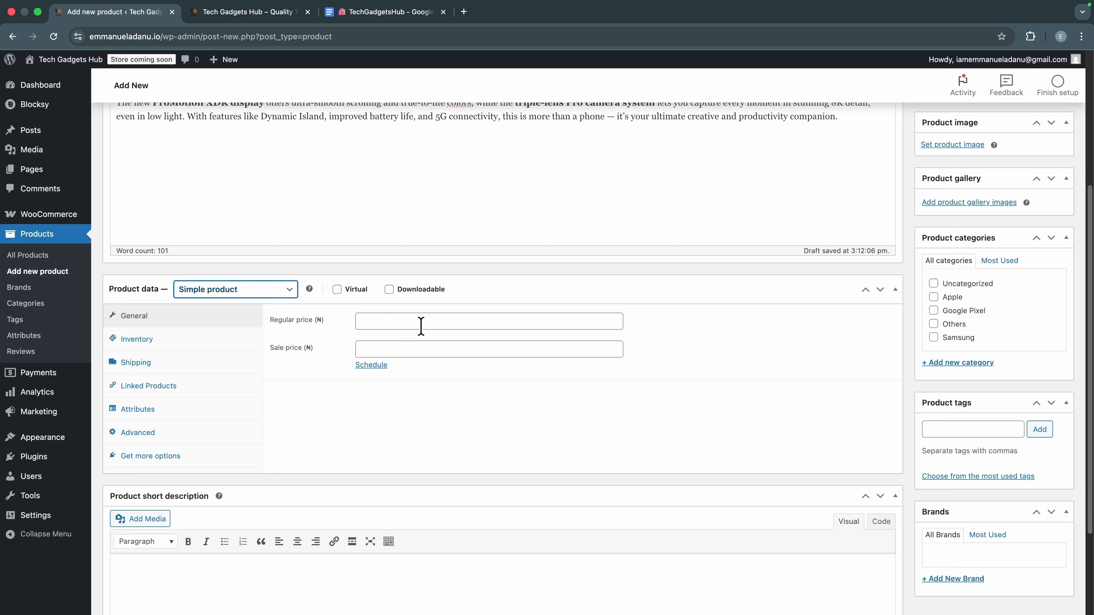
left_click(368, 13)
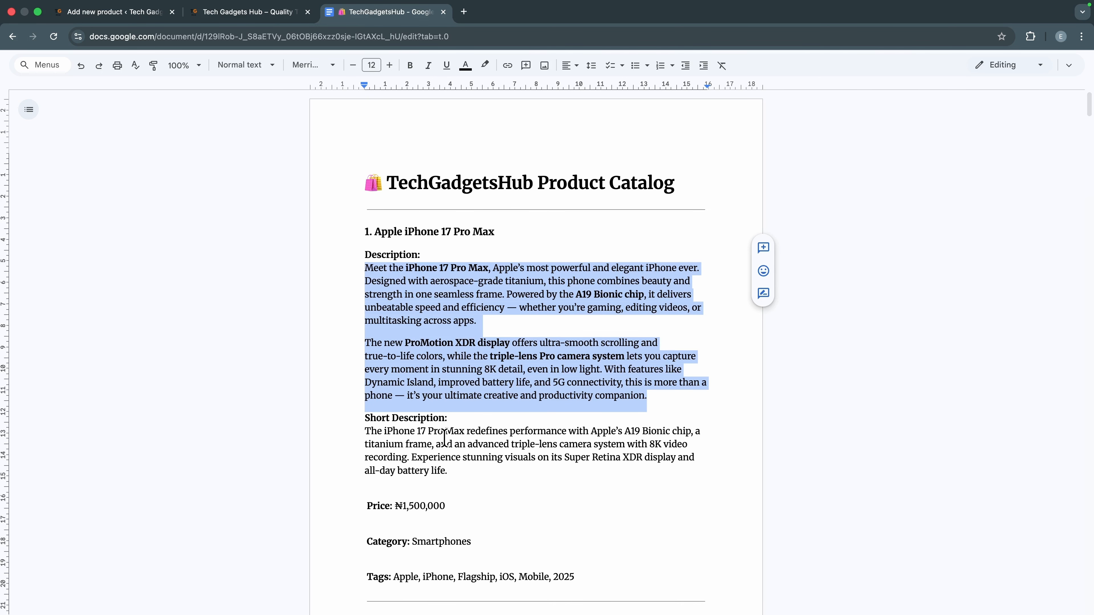
scroll(444, 436, "down", 2)
left_click_drag(395, 434, 424, 433)
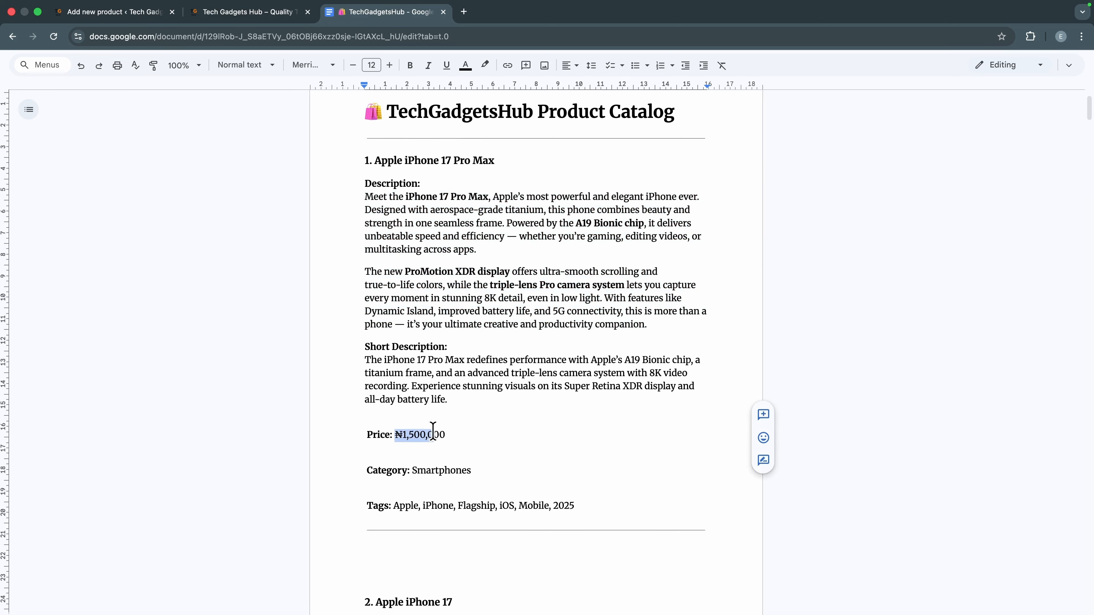
left_click(146, 12)
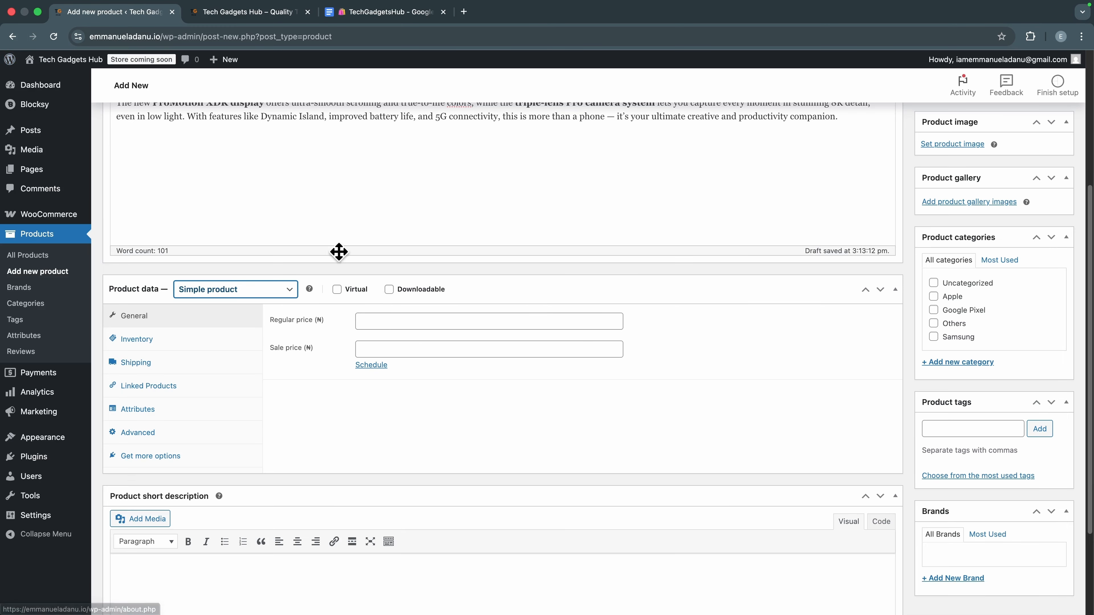
left_click(360, 12)
left_click_drag(403, 435, 448, 433)
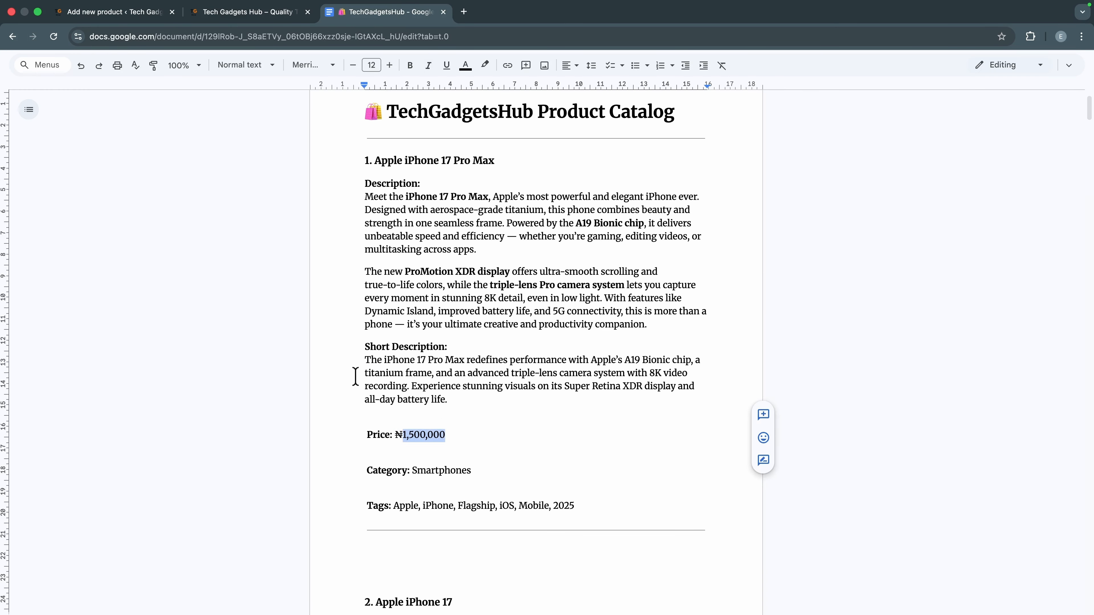
left_click(111, 20)
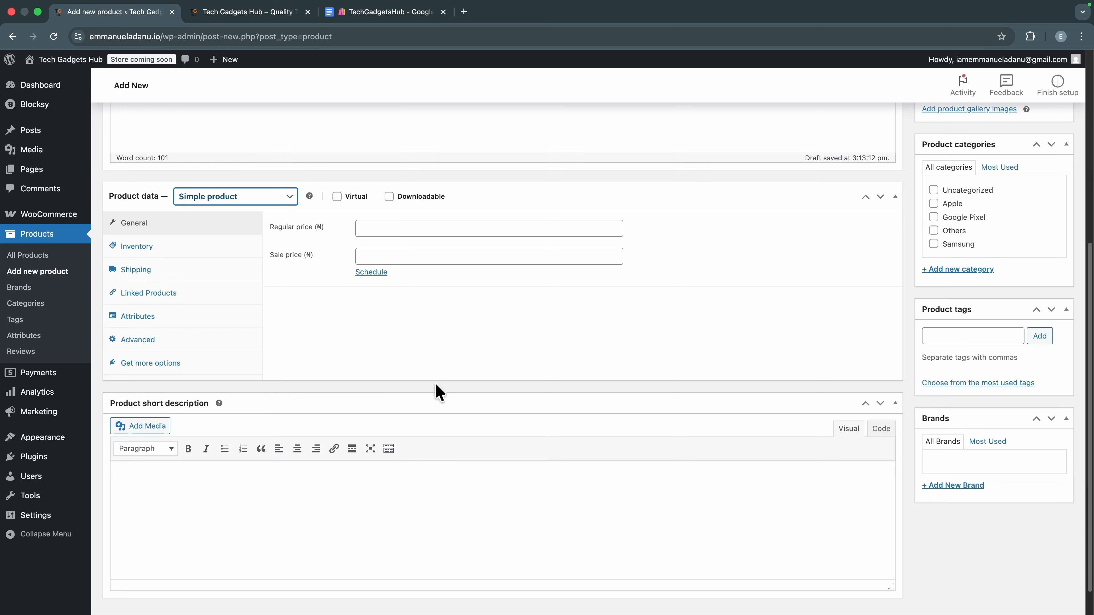
Step: Set the product's regular price to 1500000, leaving the sale price empty
scroll(417, 379, "up", 5)
scroll(345, 323, "up", 1)
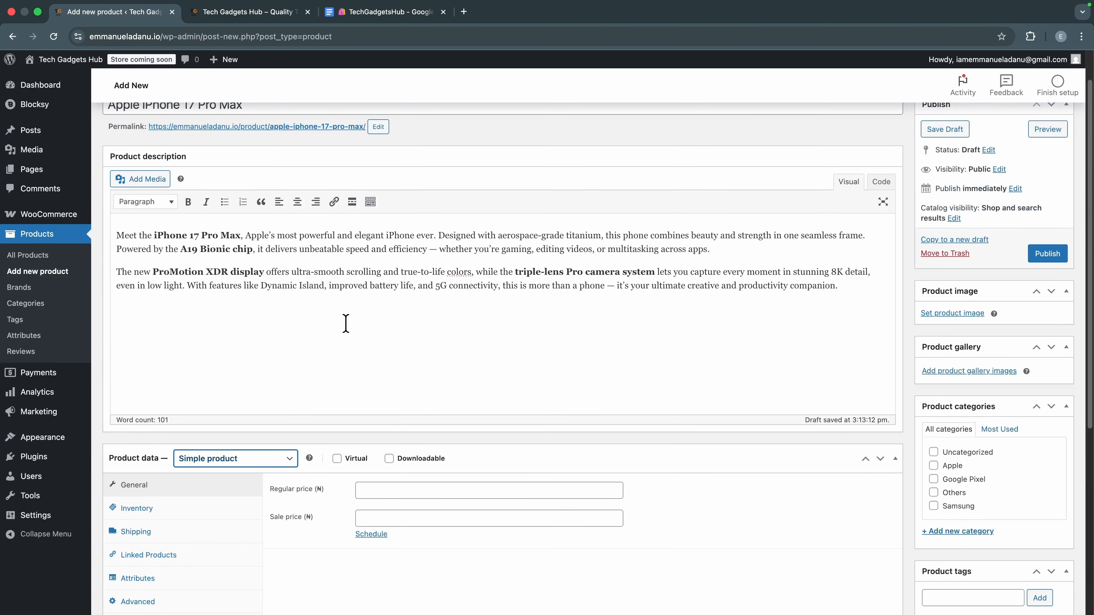
scroll(371, 466, "down", 2)
left_click(397, 382)
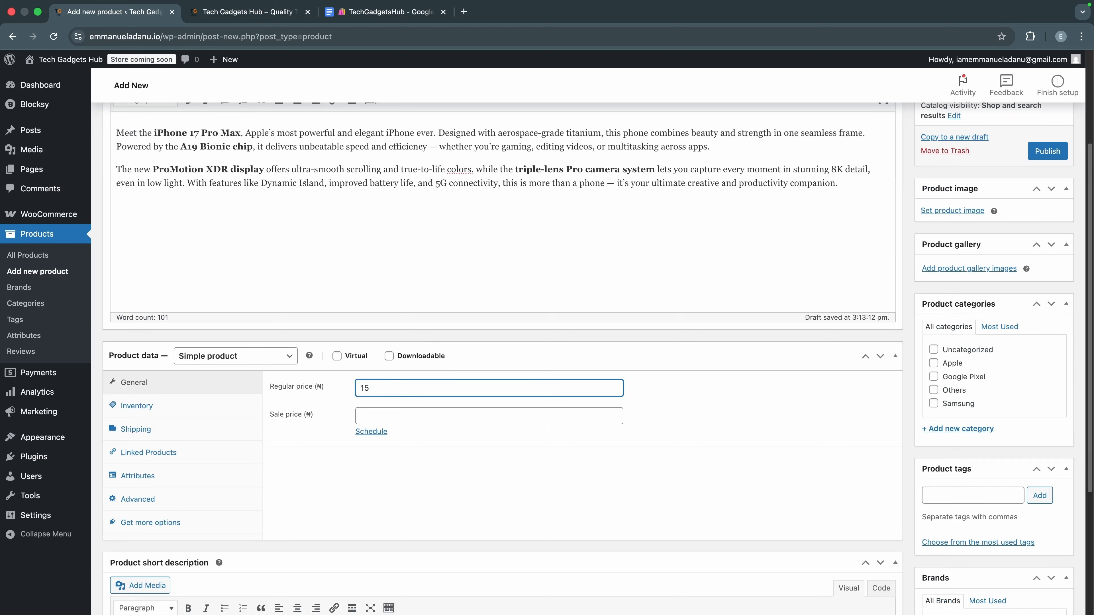
scroll(439, 422, "down", 2)
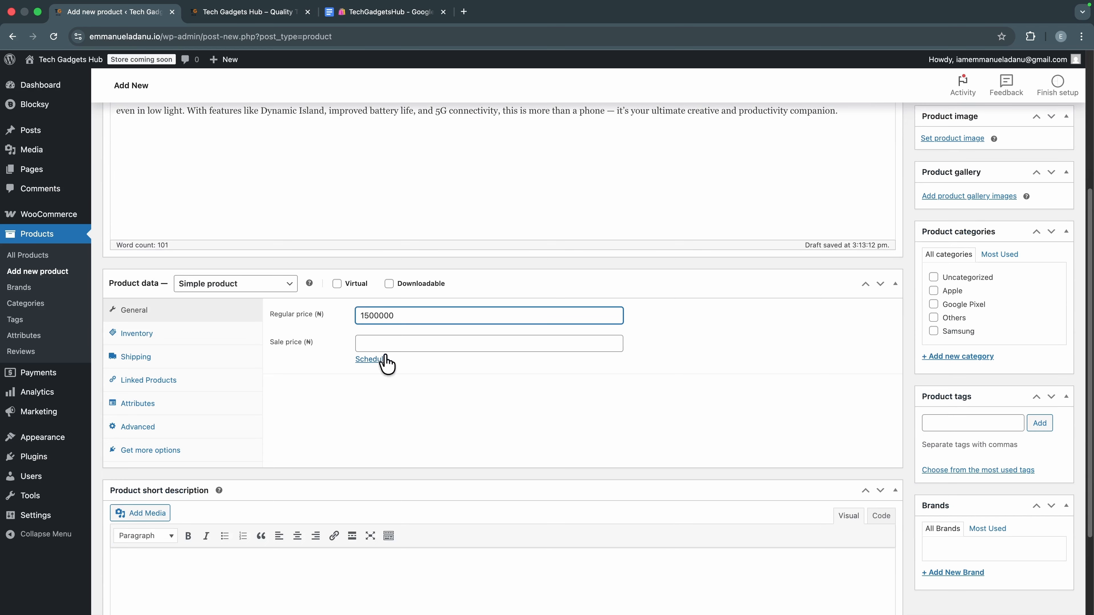
left_click(379, 342)
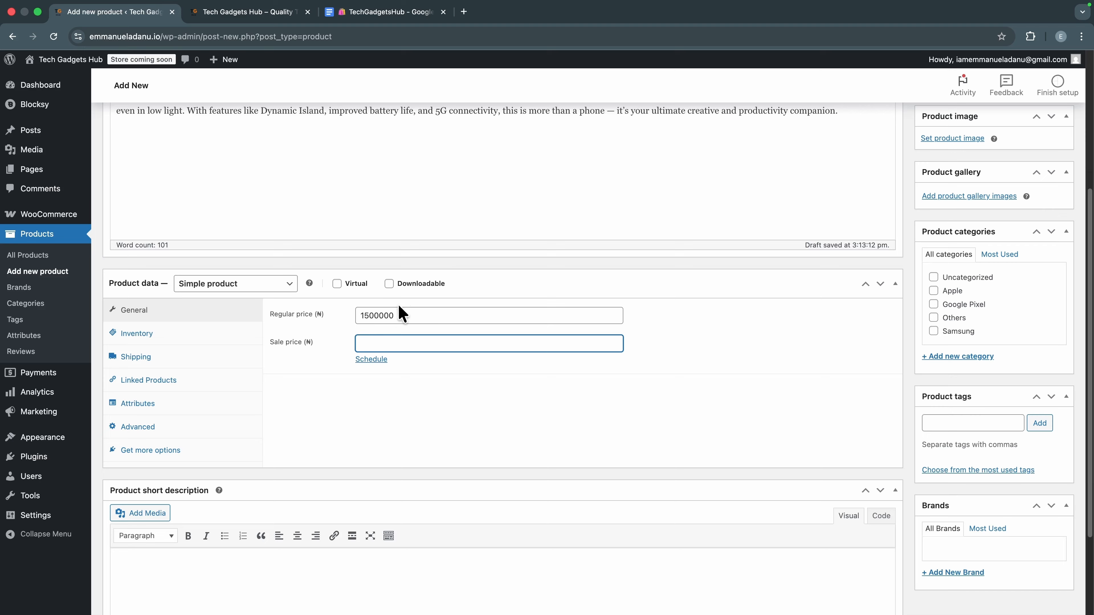
left_click(400, 314)
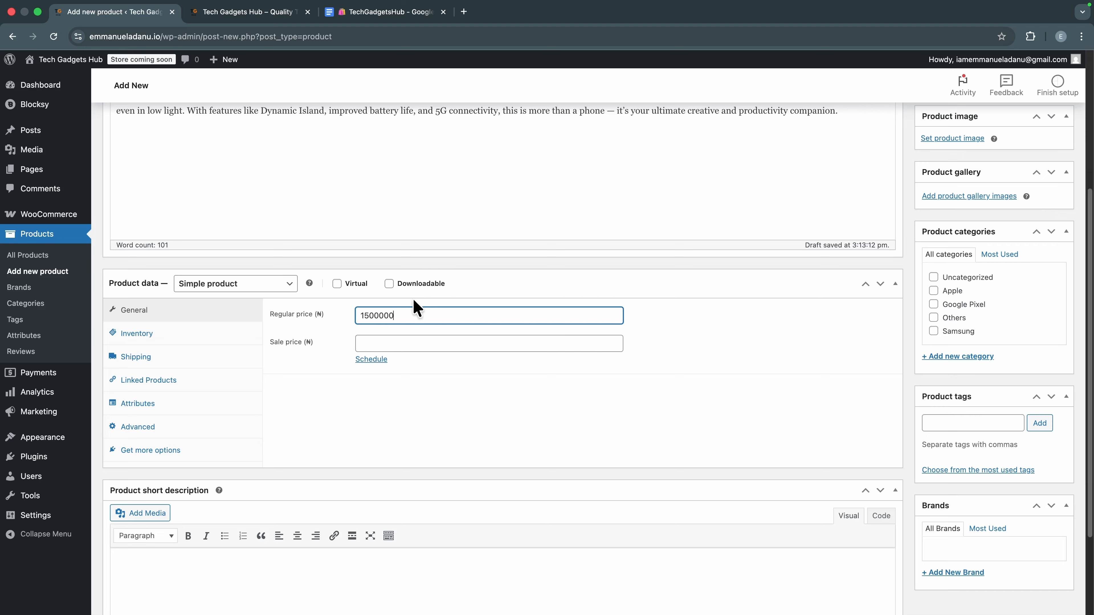
Step: Review the product data's inventory, shipping, linked products, attributes and advanced settings, then return to the general settings
left_click(136, 335)
left_click(167, 363)
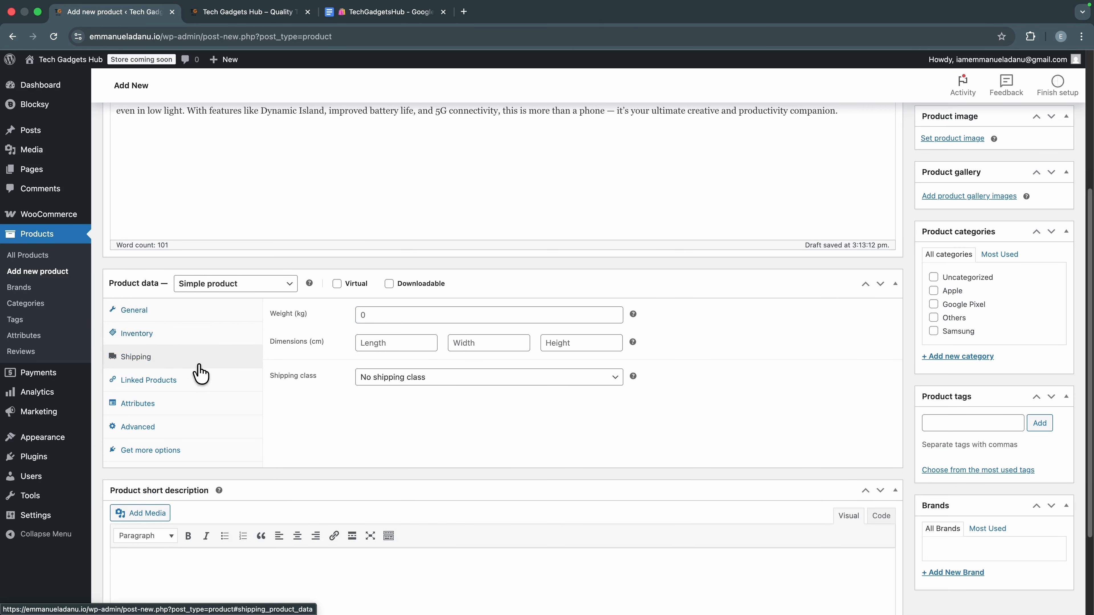
left_click(174, 382)
left_click(169, 406)
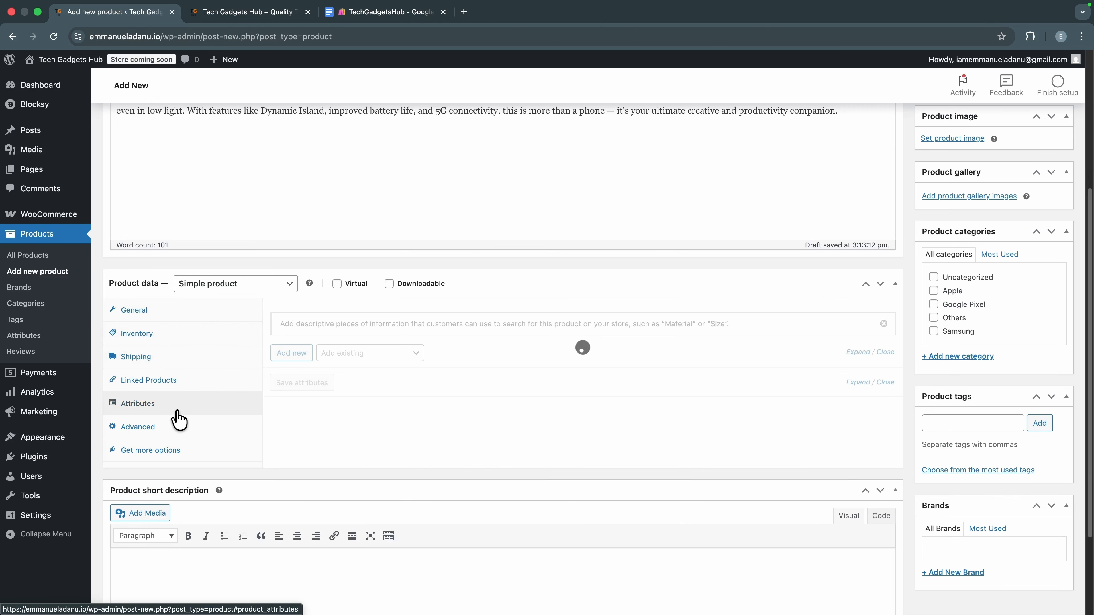
left_click(179, 420)
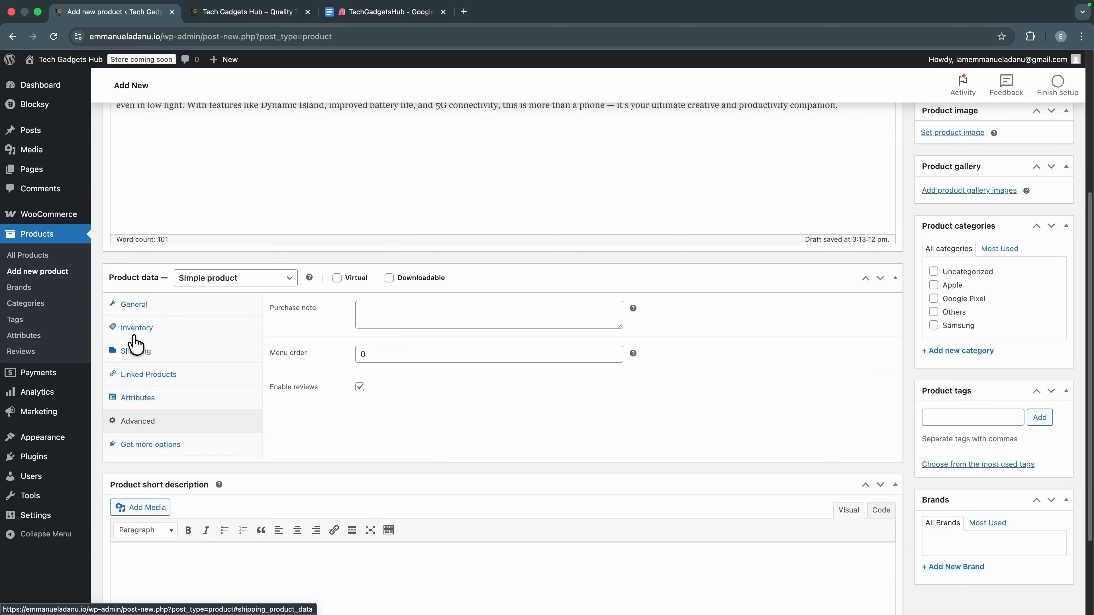
left_click(137, 306)
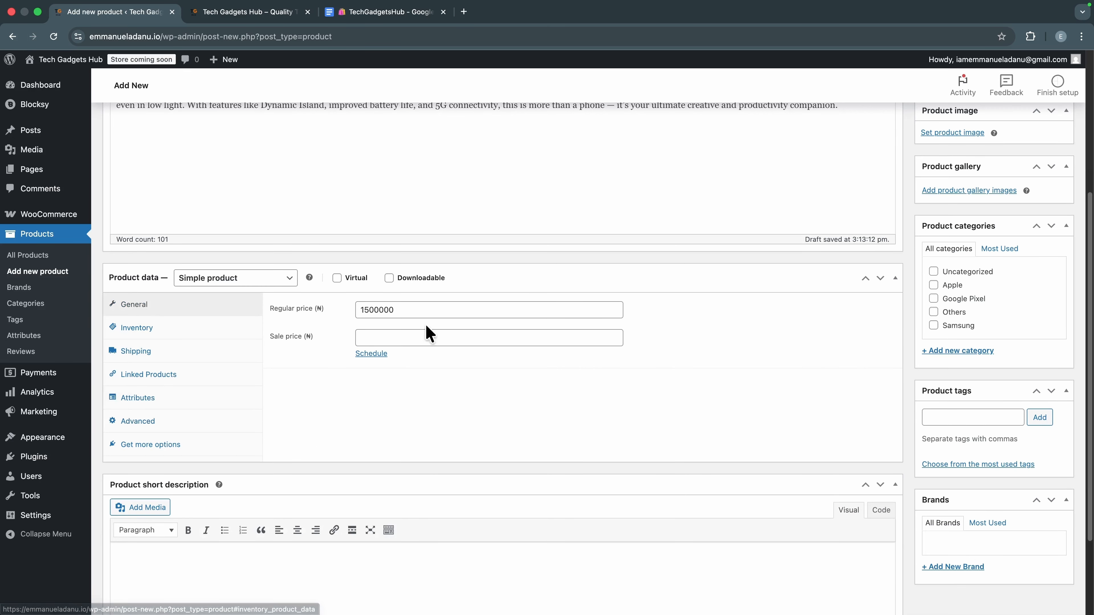
Step: Copy the short description of the iPhone 17 Pro Max from the Google Doc into the product short description
scroll(371, 340, "down", 3)
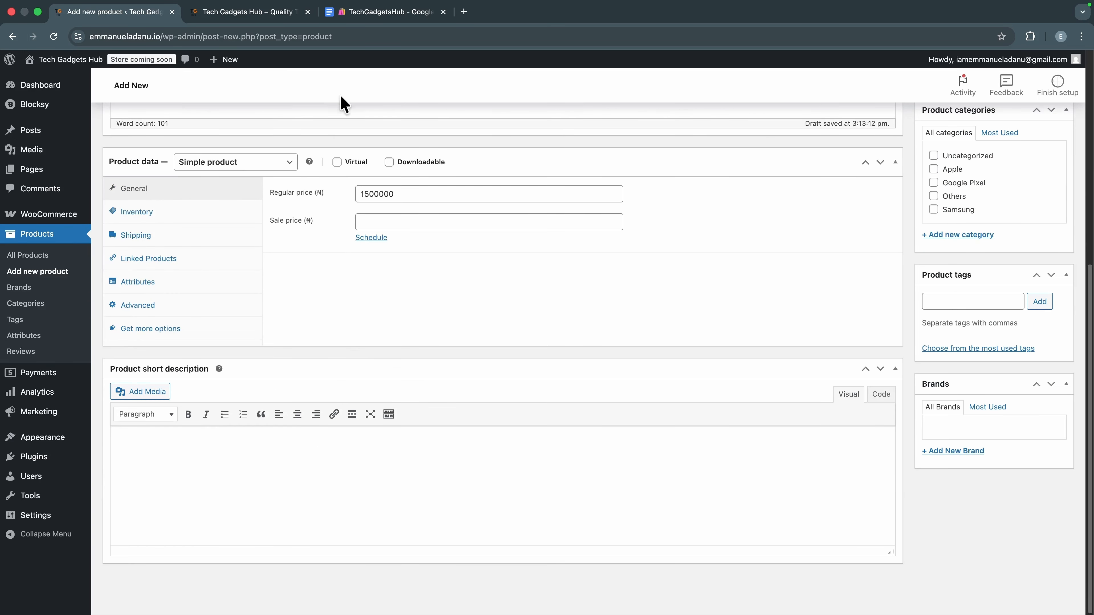
left_click(398, 26)
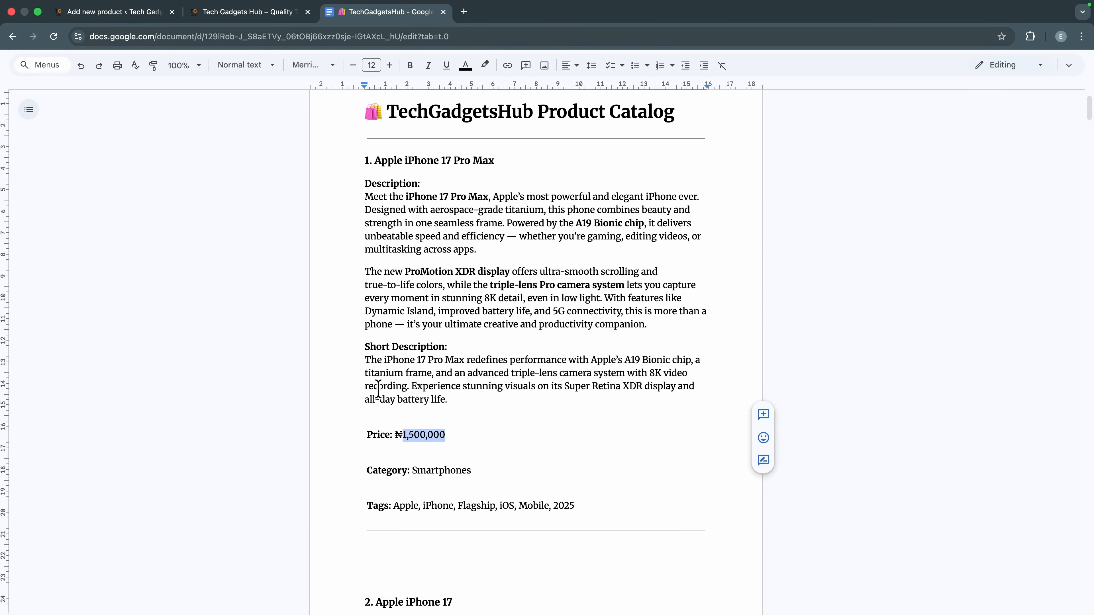
left_click_drag(363, 360, 447, 398)
key("super+c")
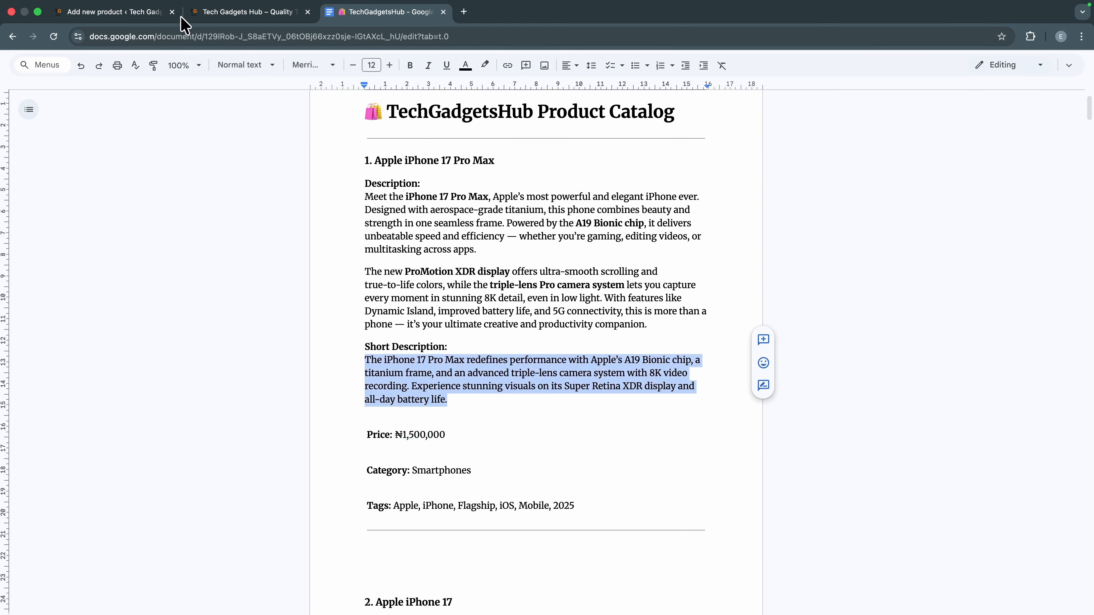
left_click(126, 13)
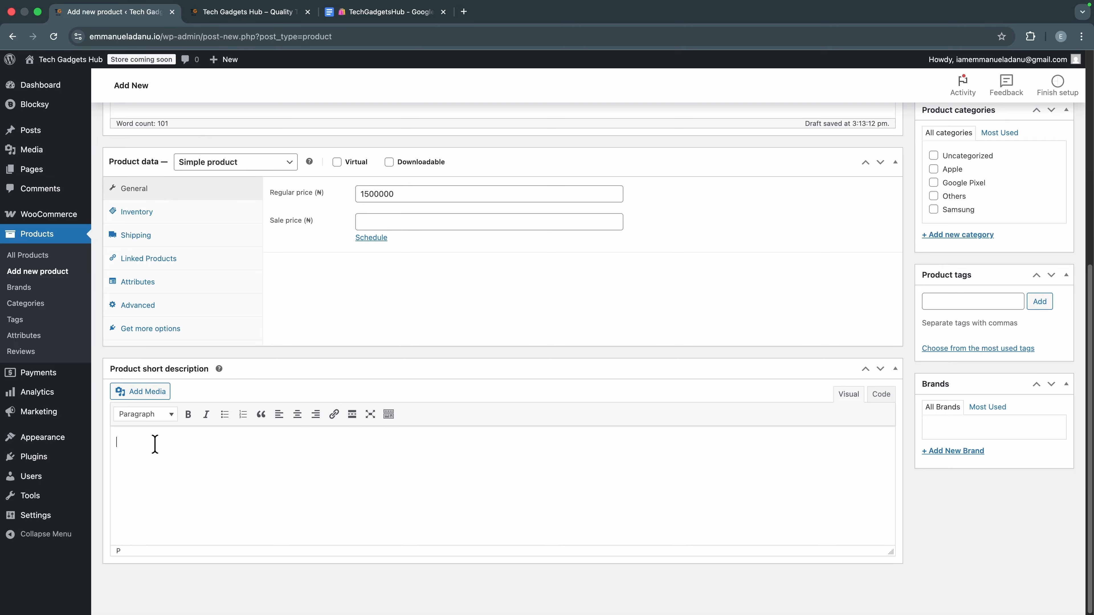
key("super+v")
Step: Upload the Cosmic Orange iPhone 17 Pro Max picture and set it as the product image
scroll(586, 571, "up", 8)
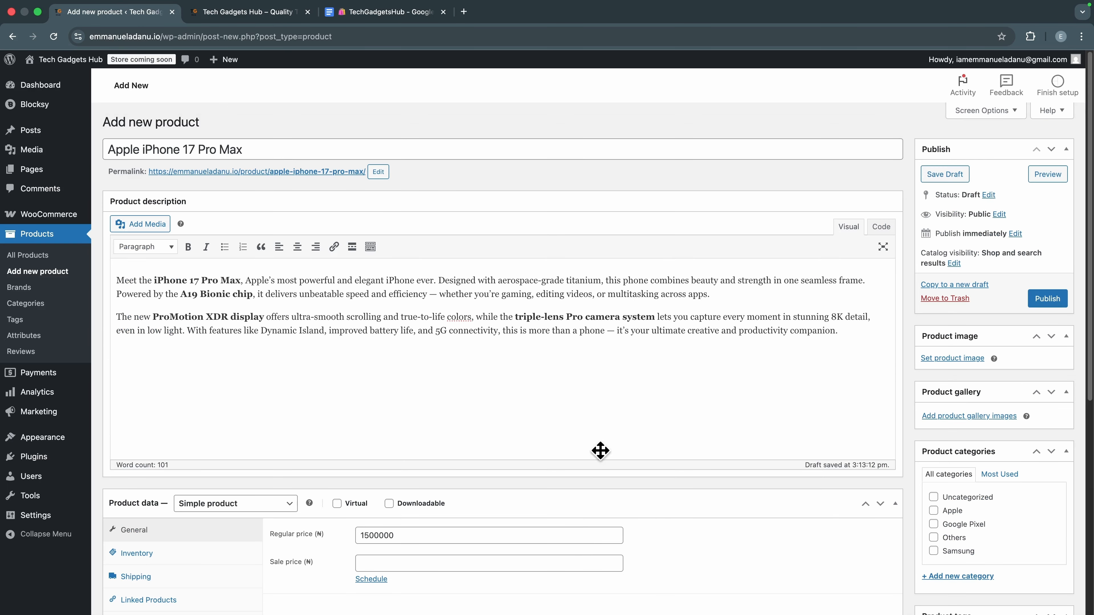
left_click(940, 359)
left_click_drag(293, 505, 269, 418)
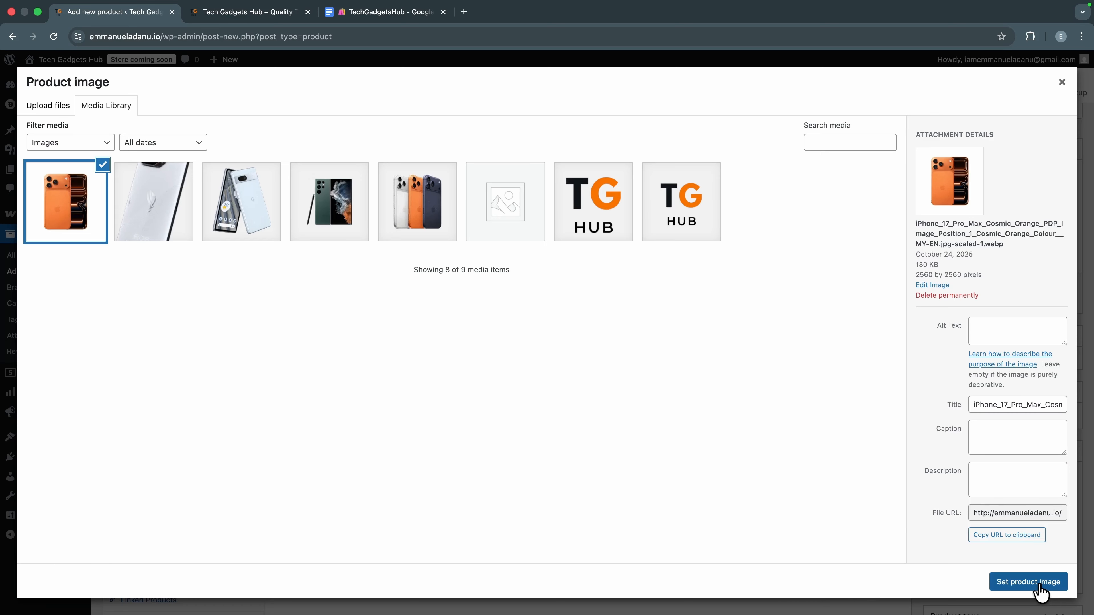
left_click(1039, 584)
Step: Upload four more iPhone 17 Pro Max pictures and add them to the product gallery
scroll(988, 500, "down", 3)
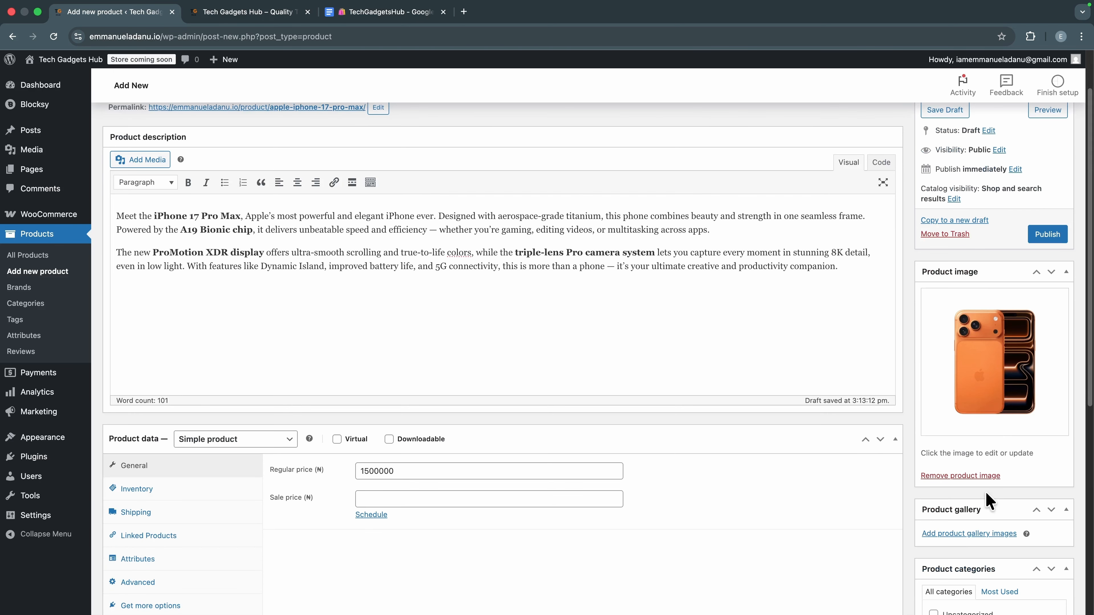
scroll(987, 500, "down", 5)
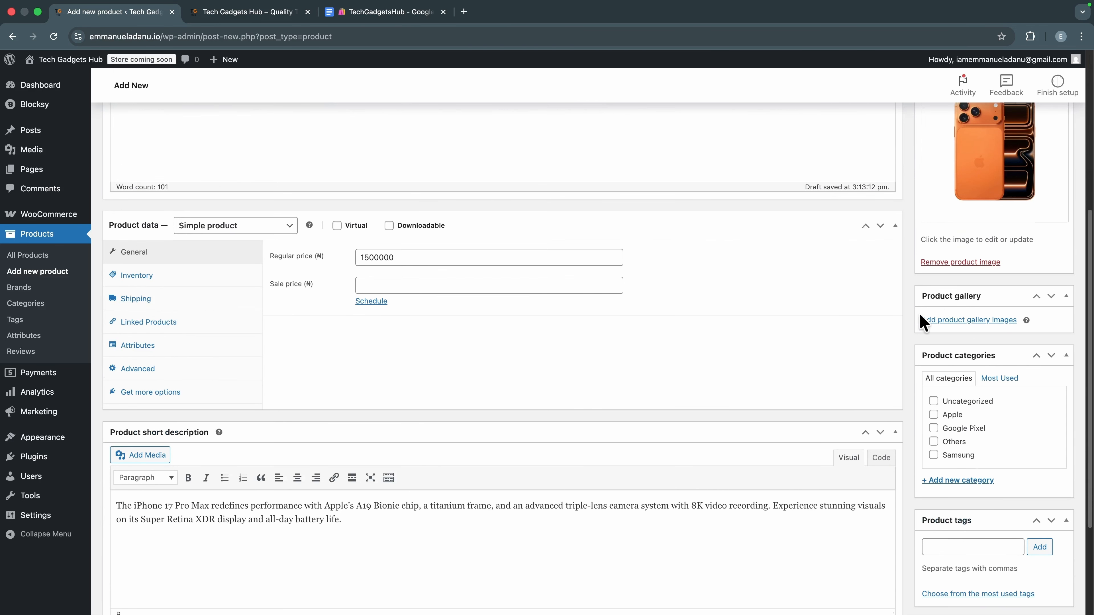
left_click(969, 321)
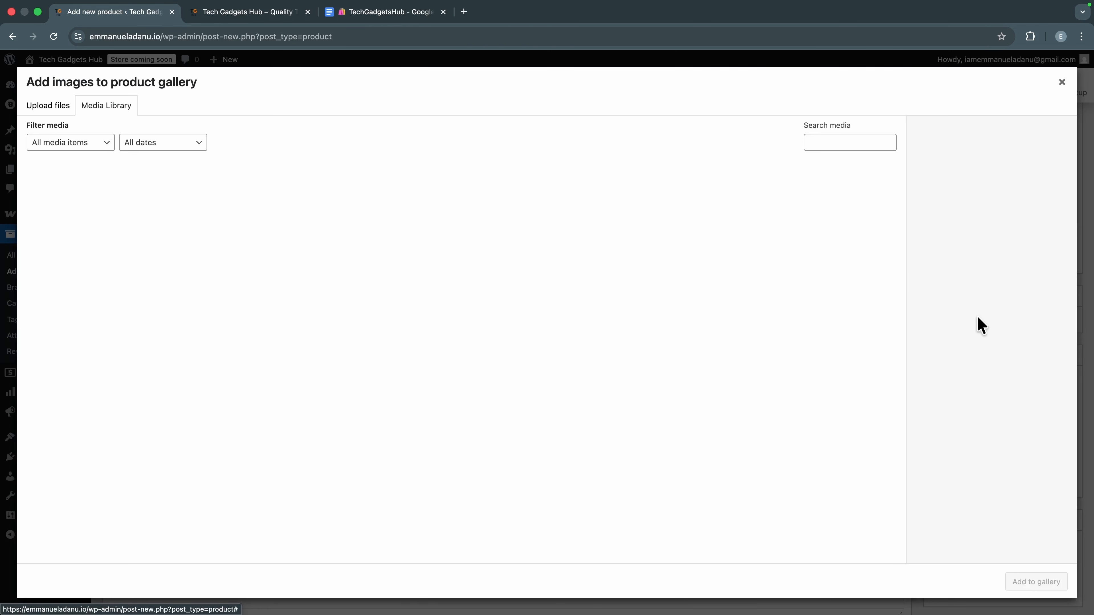
left_click_drag(415, 604, 471, 474)
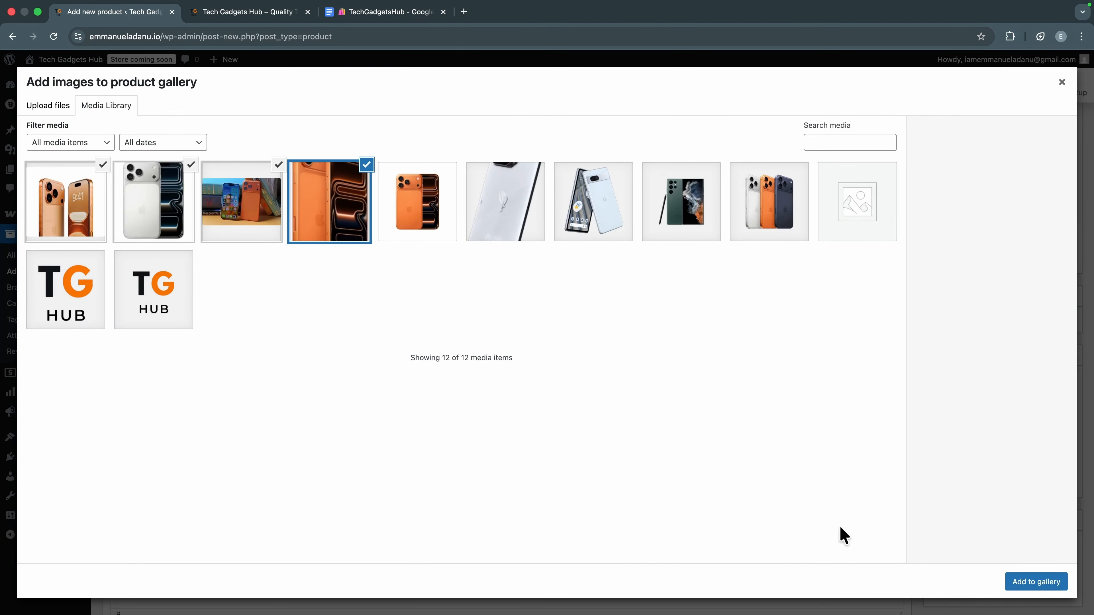
left_click(1021, 584)
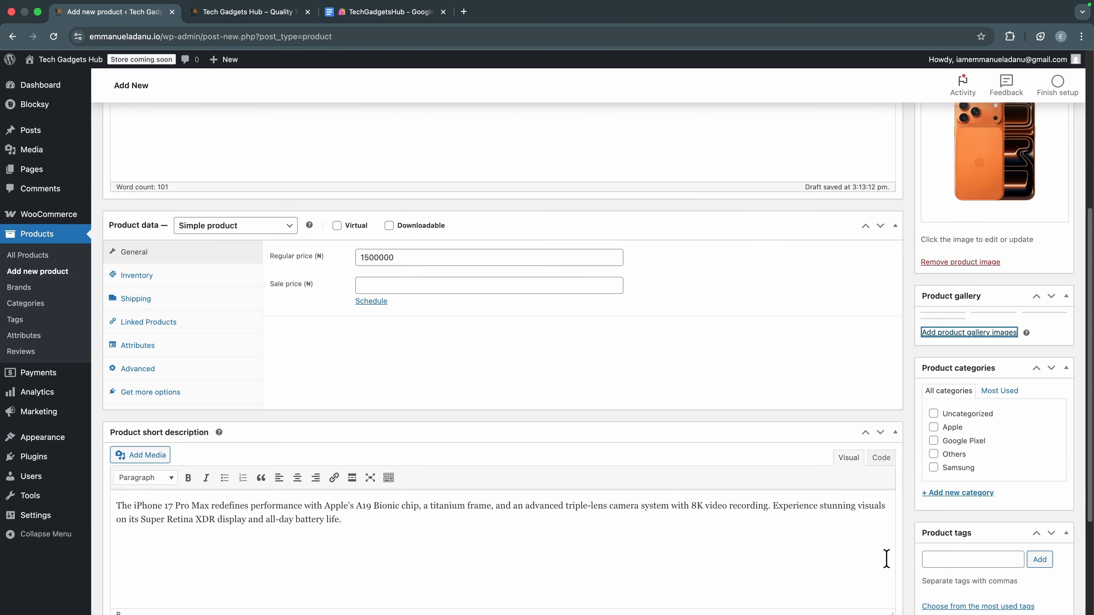
Step: Assign the product to the Apple category and enter the existing tag phone in its product tags
scroll(972, 479, "down", 3)
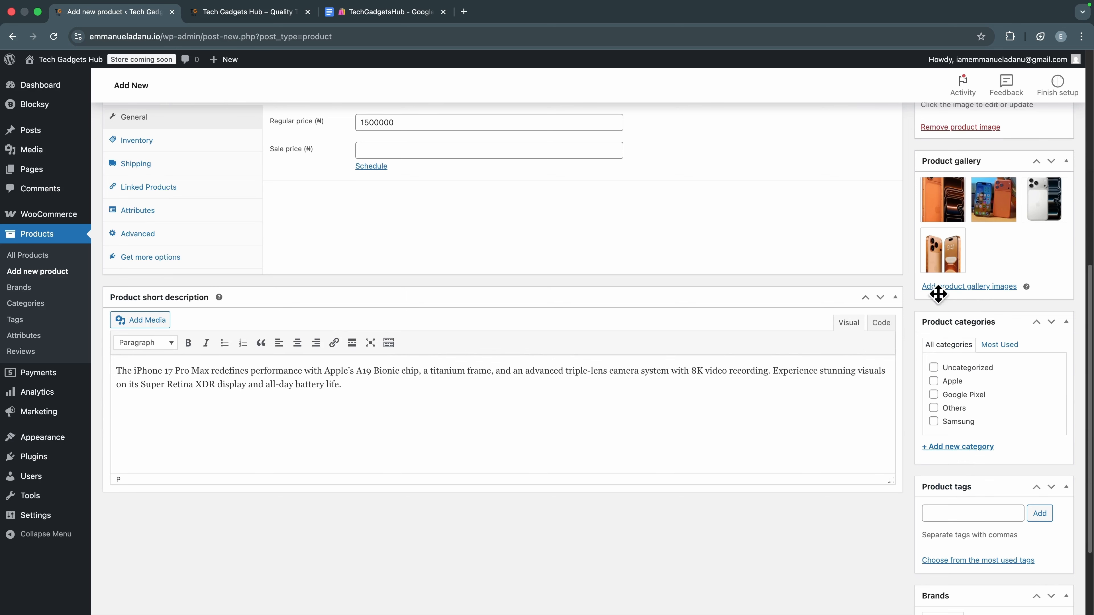
left_click(934, 382)
scroll(922, 513, "down", 1)
left_click(940, 483)
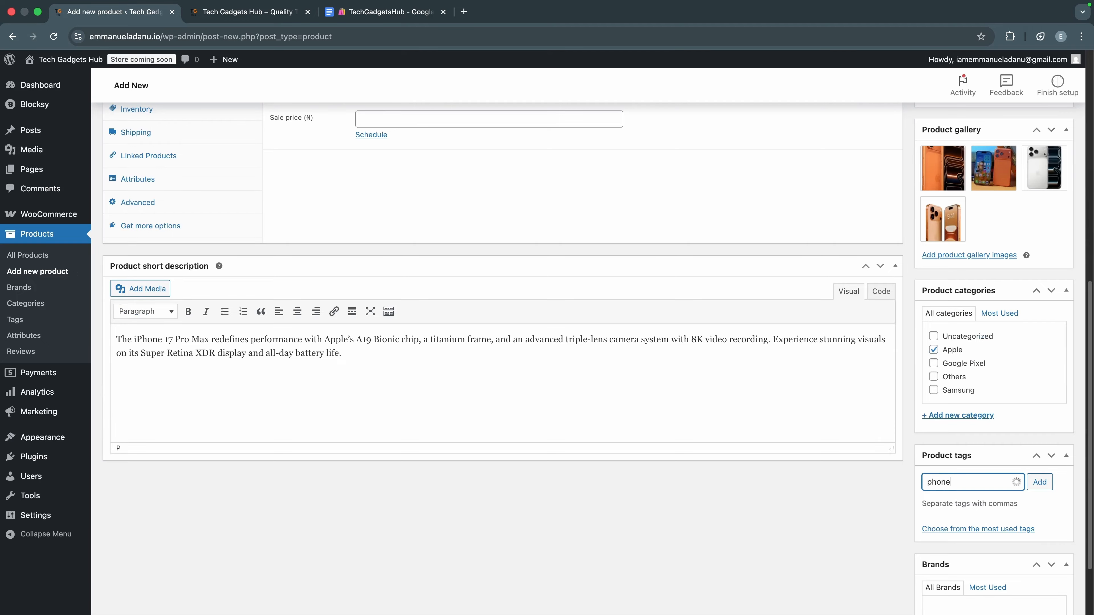
type("phone")
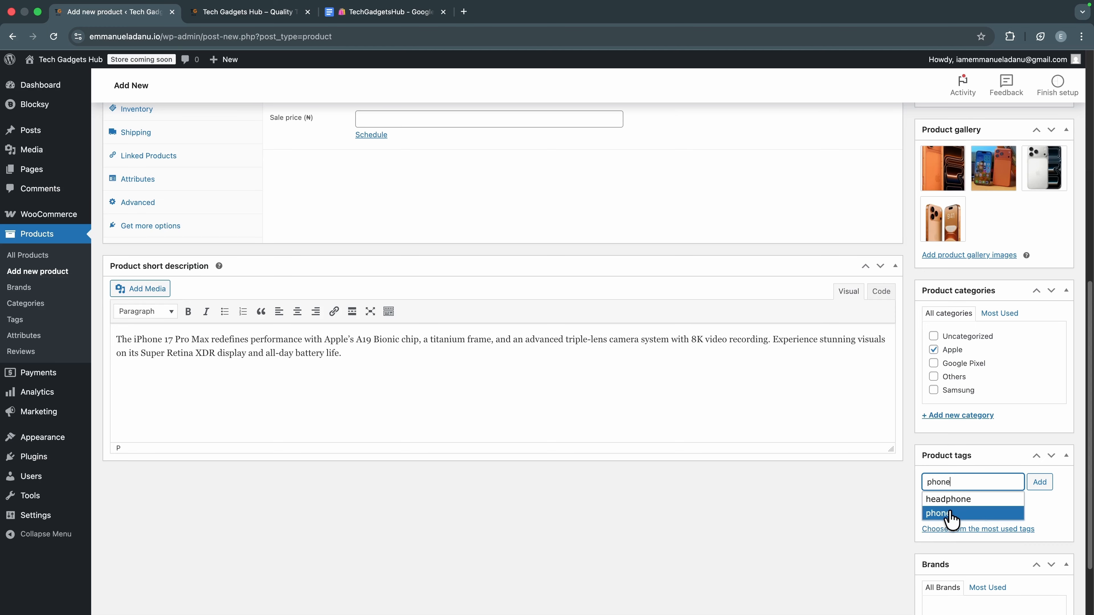
left_click(935, 513)
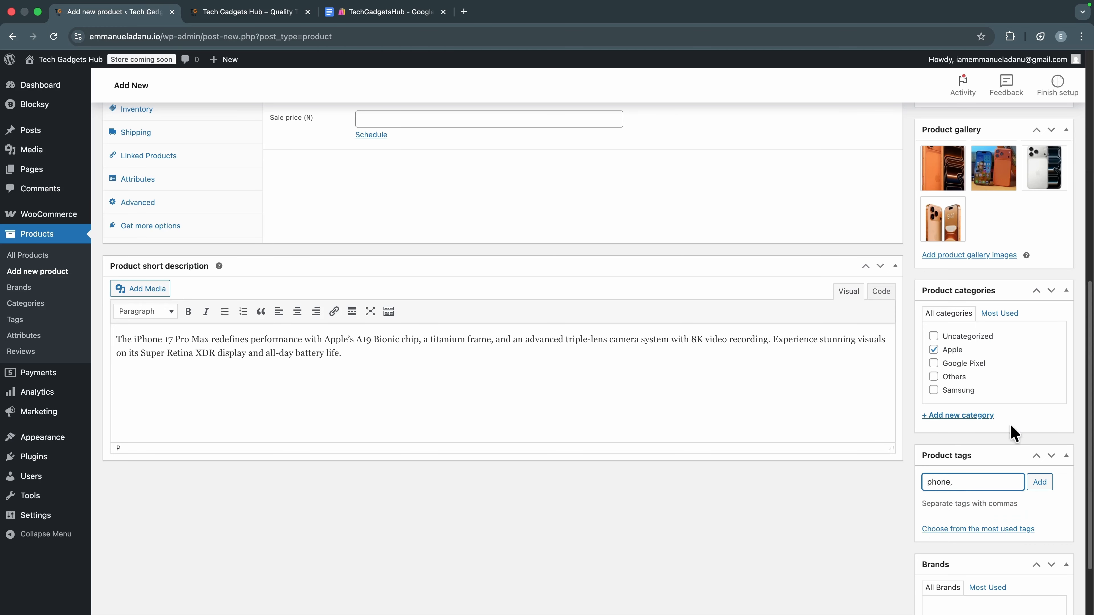
Step: Publish the Apple iPhone 17 Pro Max product
scroll(952, 572, "down", 2)
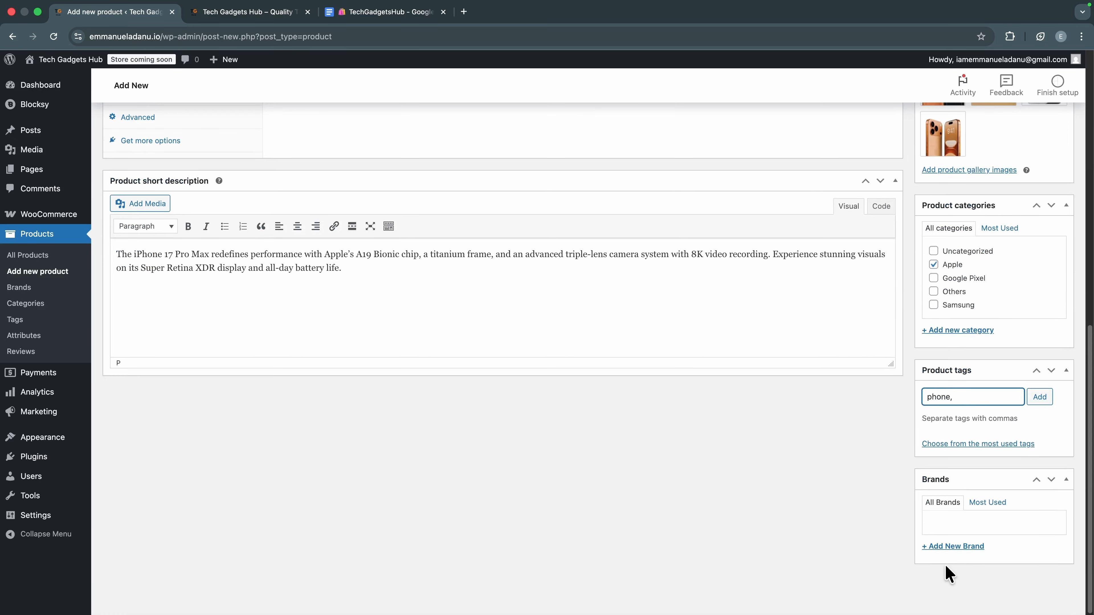
scroll(868, 516, "up", 12)
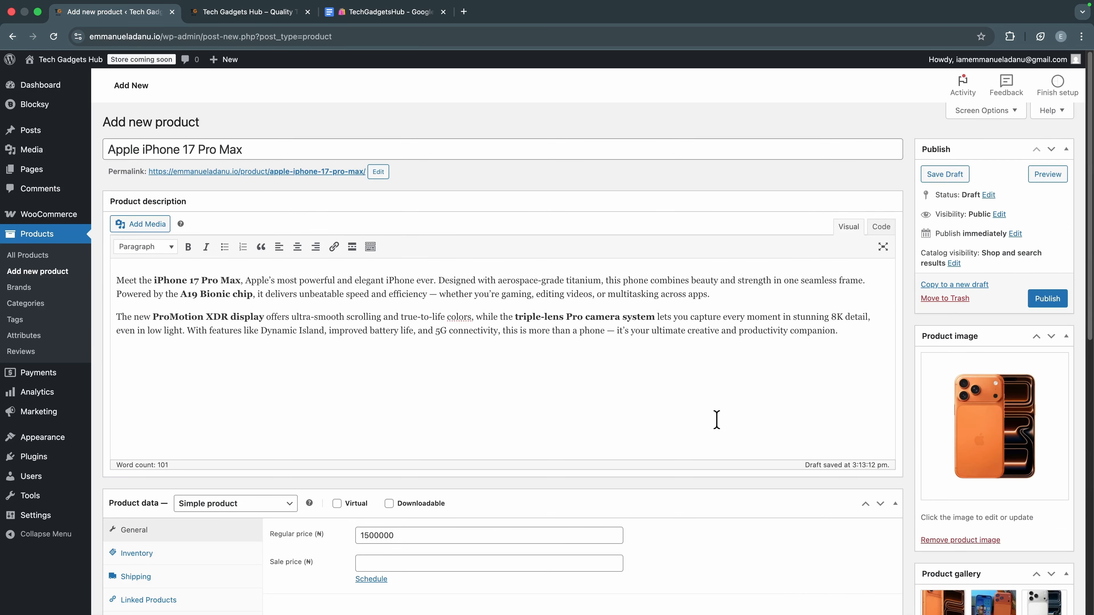
left_click(1053, 302)
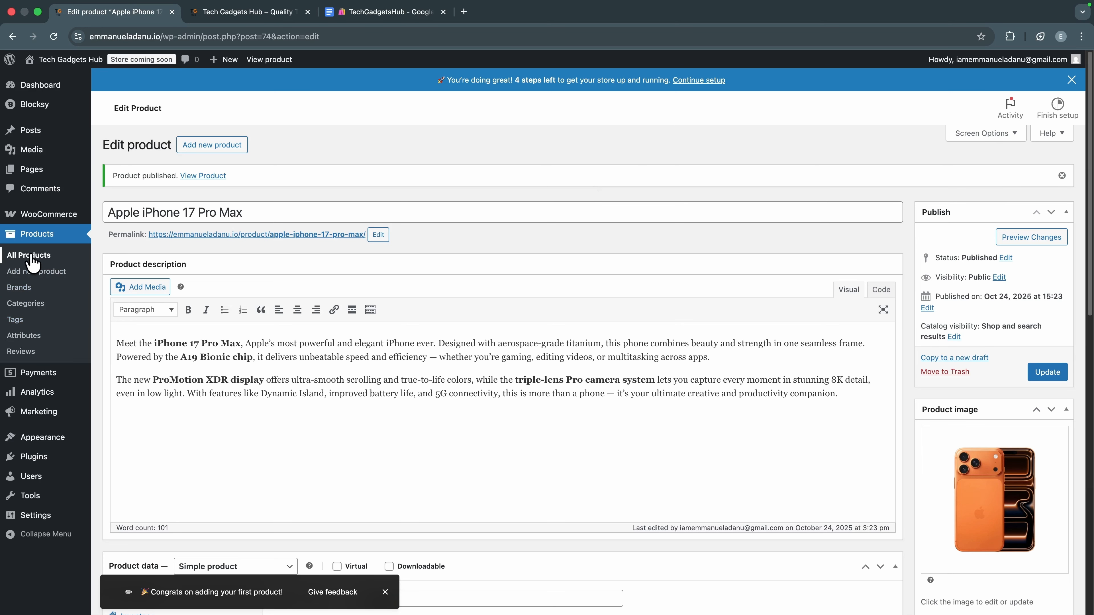
Step: Check the newly published product in the admin product list and on the storefront's Shop page
left_click(46, 258)
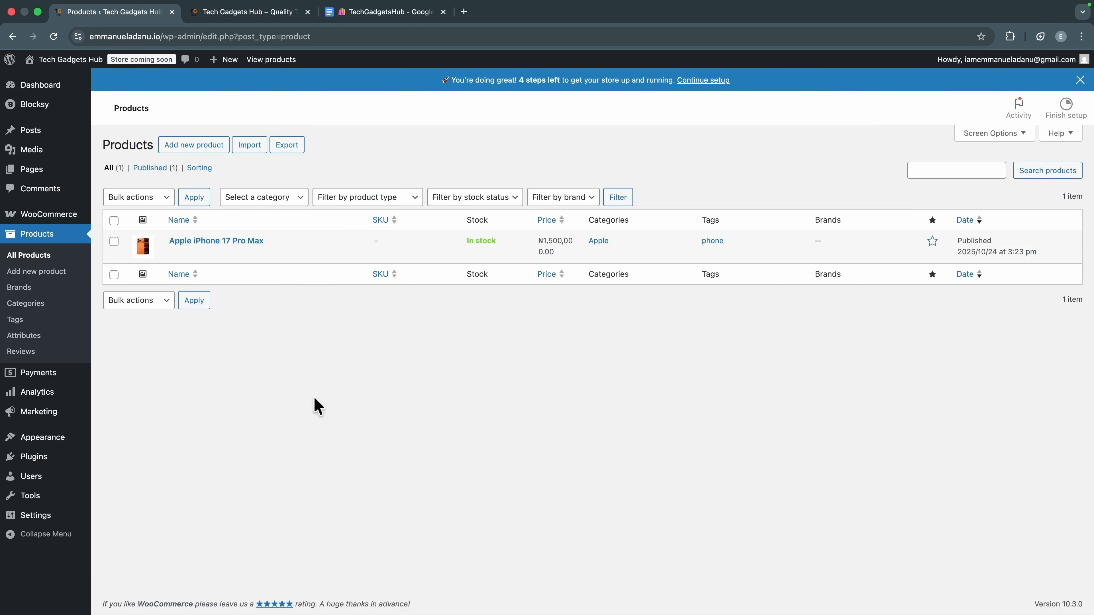
mouse_move(296, 242)
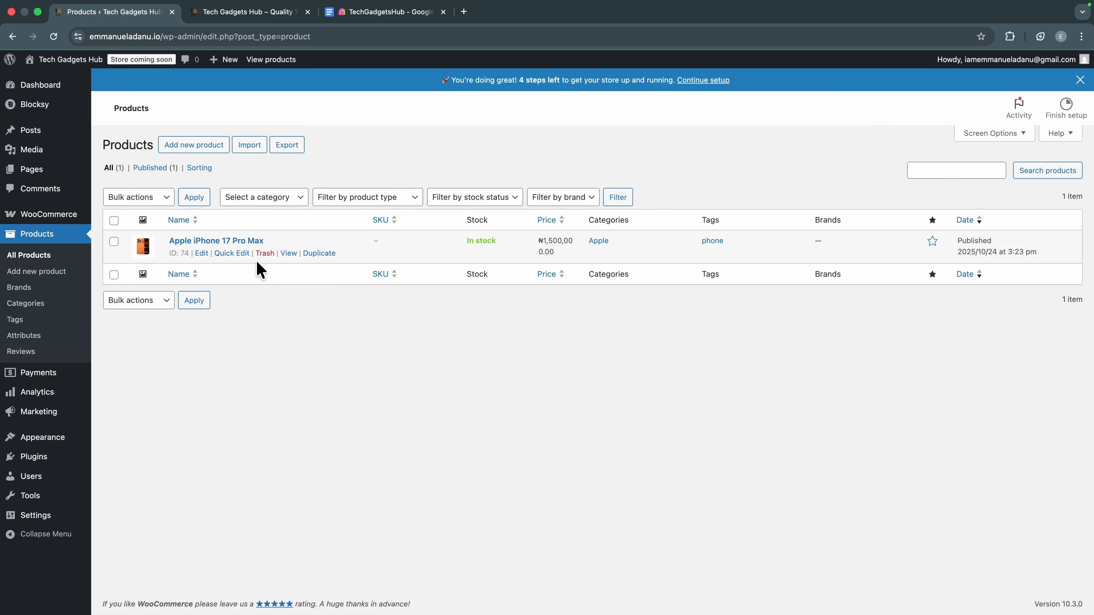
left_click(253, 20)
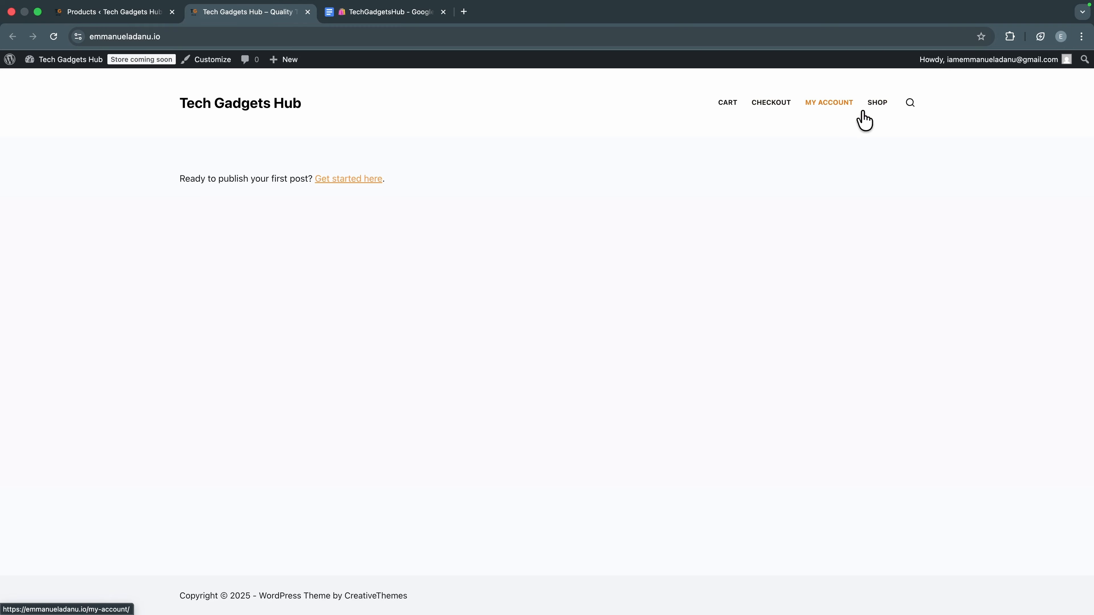
left_click(878, 105)
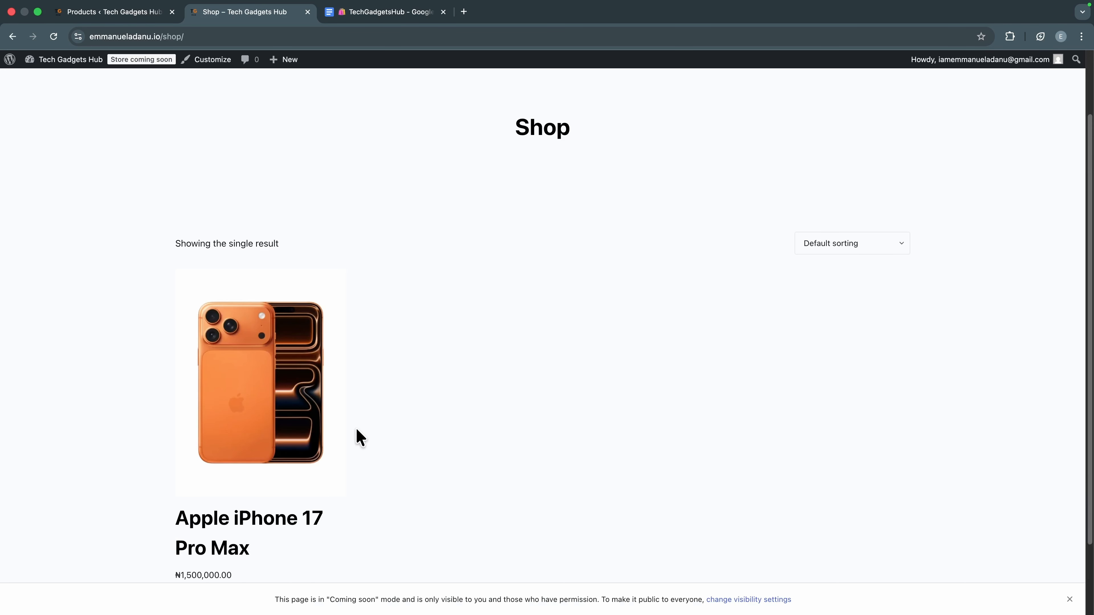
scroll(301, 414, "down", 2)
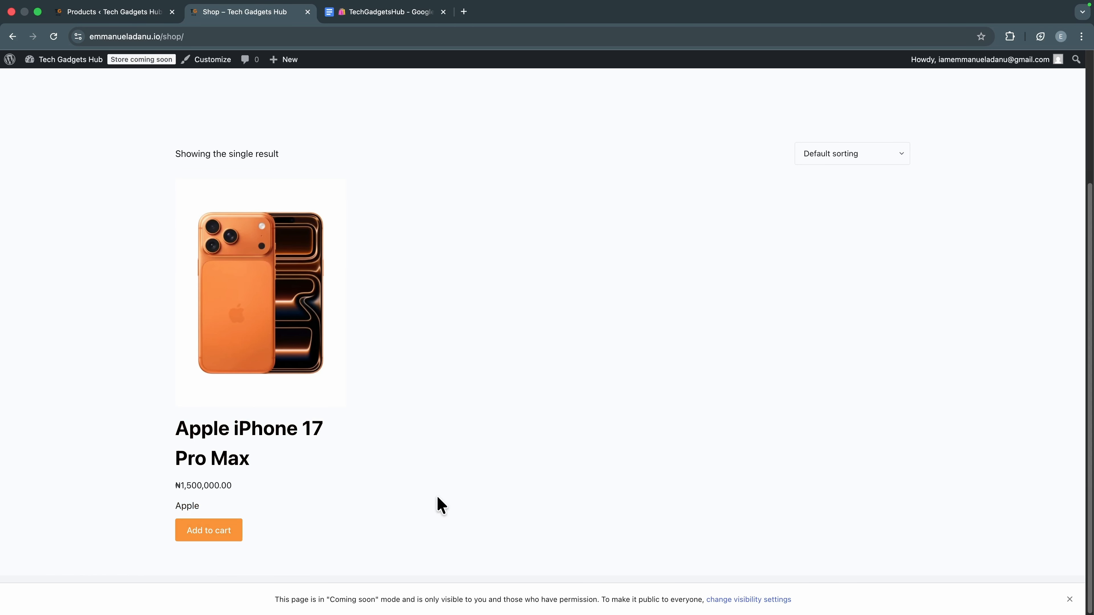
Step: Open the Apple iPhone 17 Pro Max product page and examine its gallery images, price and descriptions
left_click(257, 433)
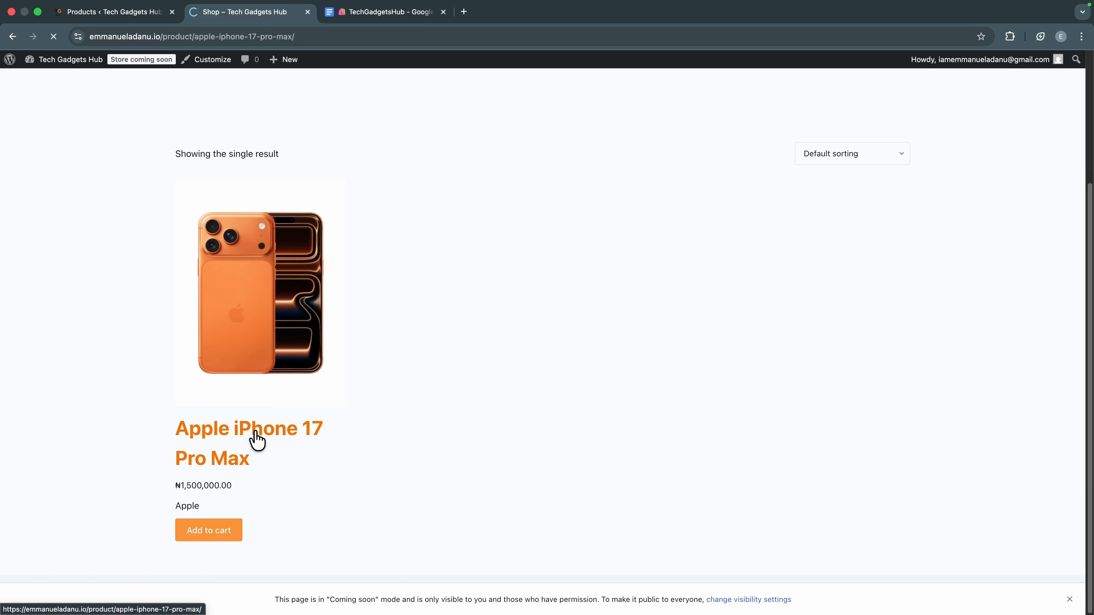
scroll(646, 495, "down", 3)
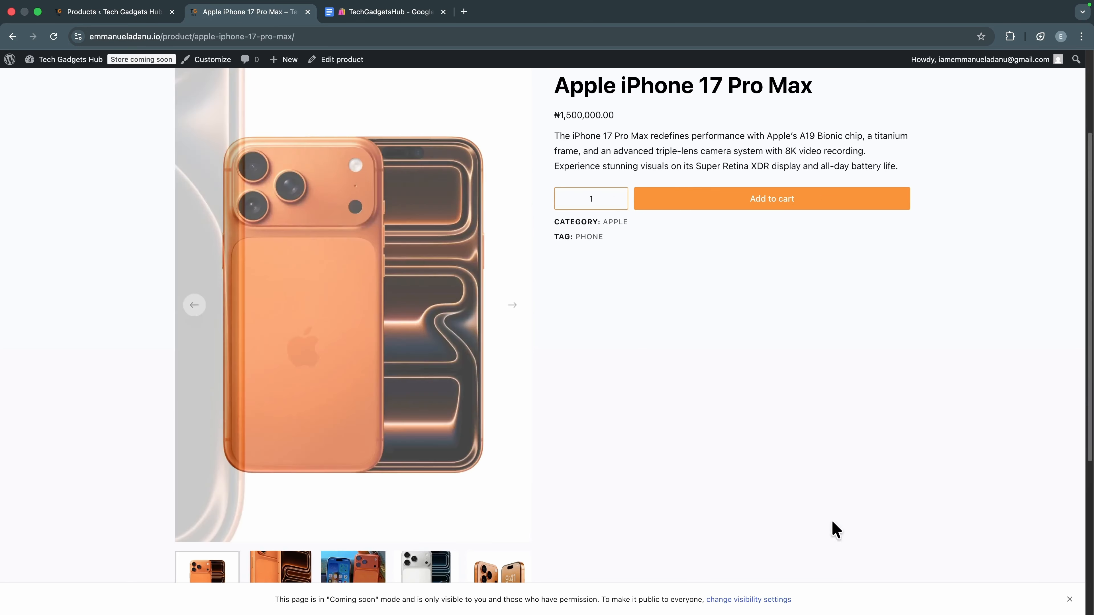
scroll(742, 467, "down", 6)
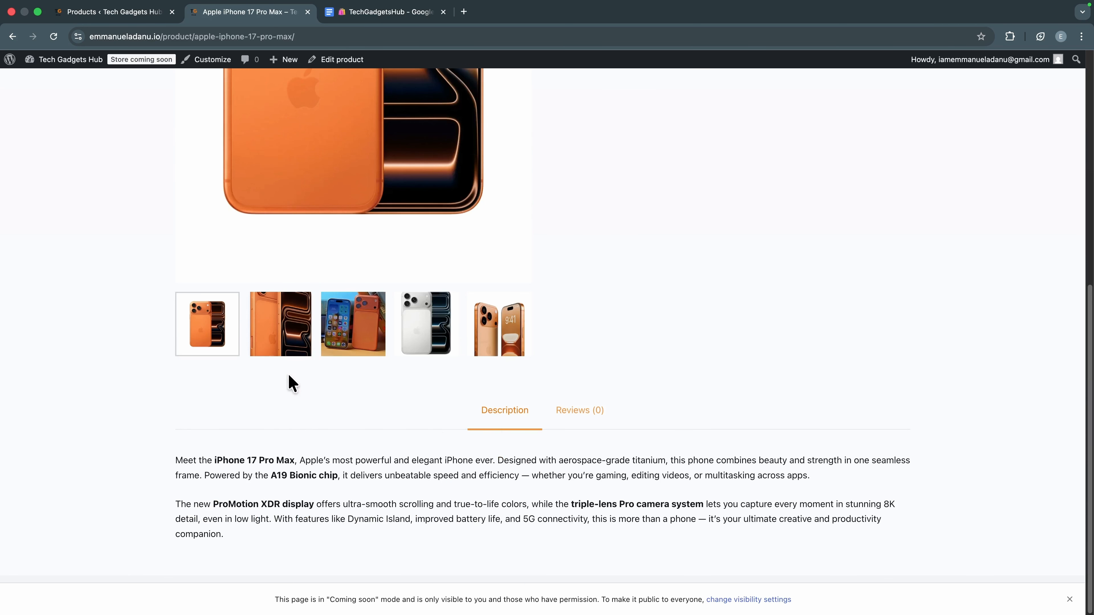
left_click(283, 340)
scroll(408, 440, "up", 8)
scroll(625, 484, "down", 5)
scroll(500, 472, "down", 3)
scroll(500, 476, "up", 8)
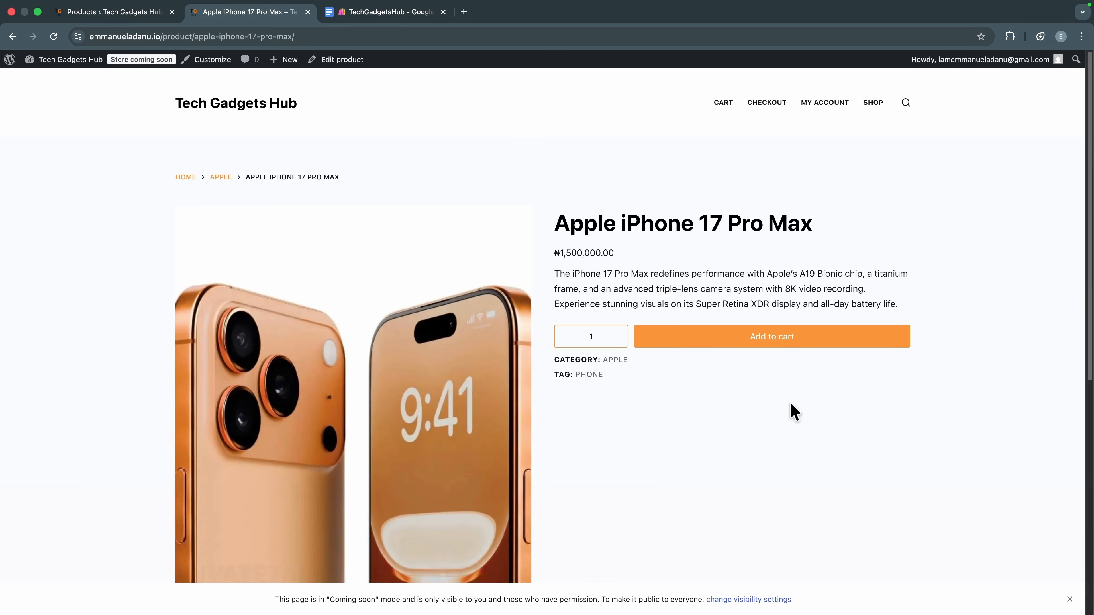
Step: Add one Apple iPhone 17 Pro Max to the cart, proceed to checkout and review the billing and order sections
left_click(775, 342)
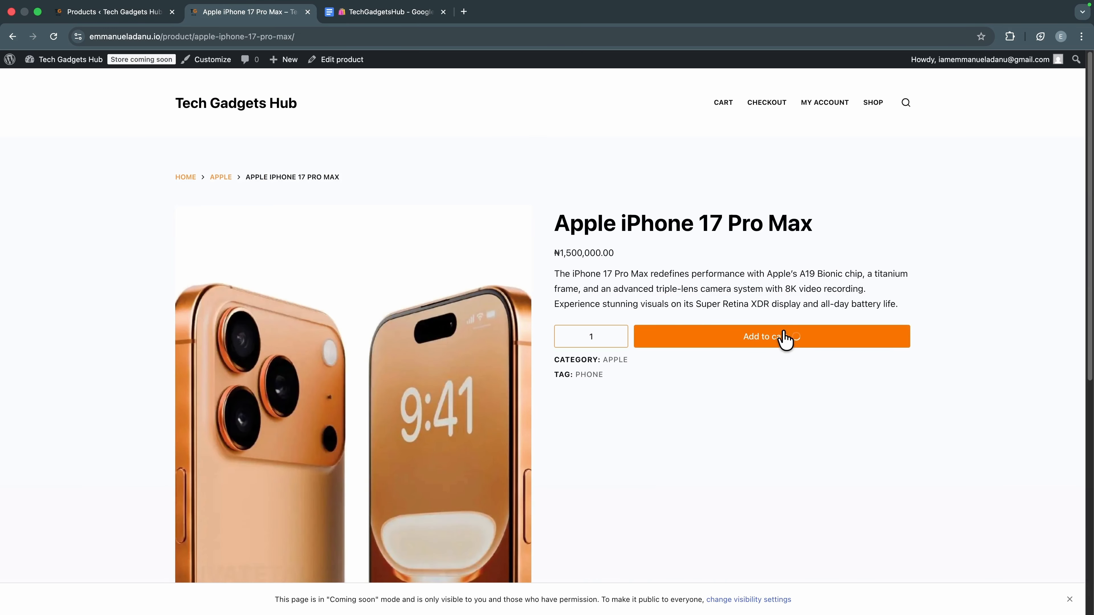
left_click(841, 349)
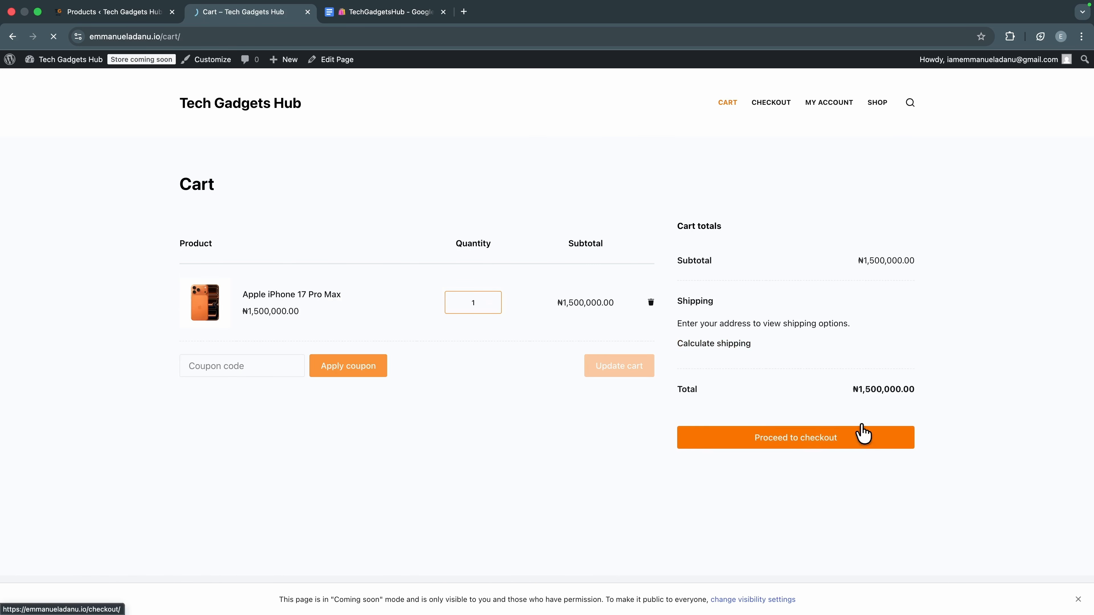
left_click(860, 433)
scroll(356, 313, "down", 10)
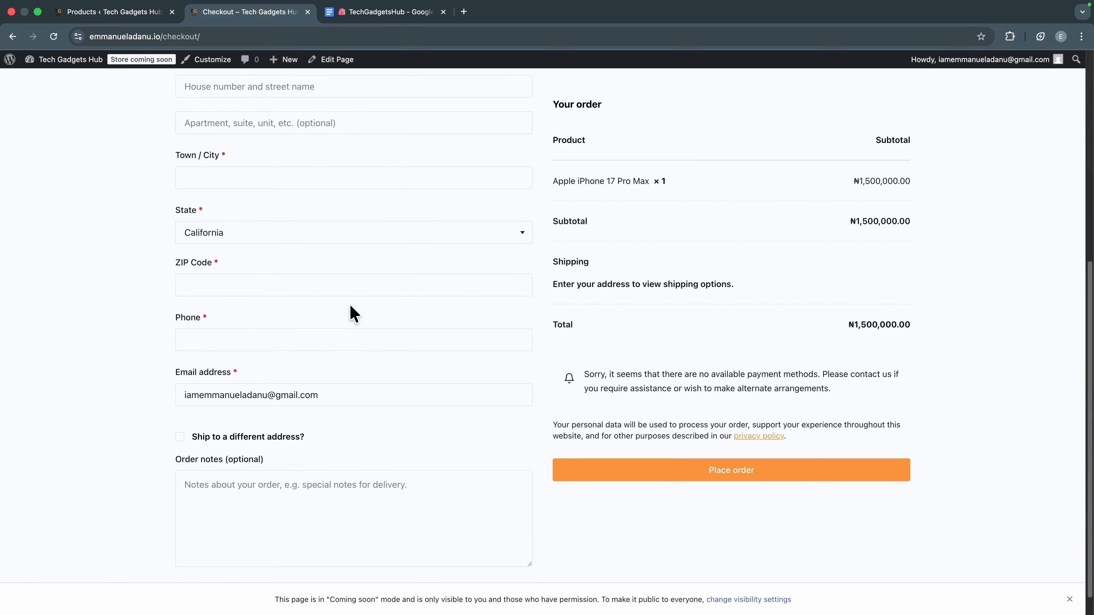
scroll(293, 310, "up", 10)
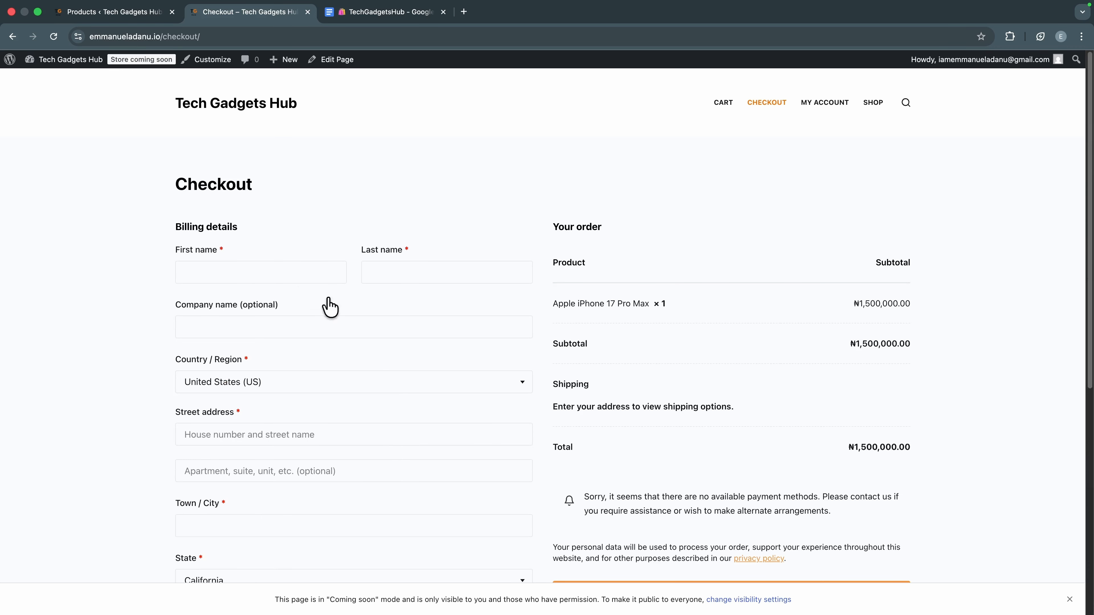
scroll(483, 411, "down", 2)
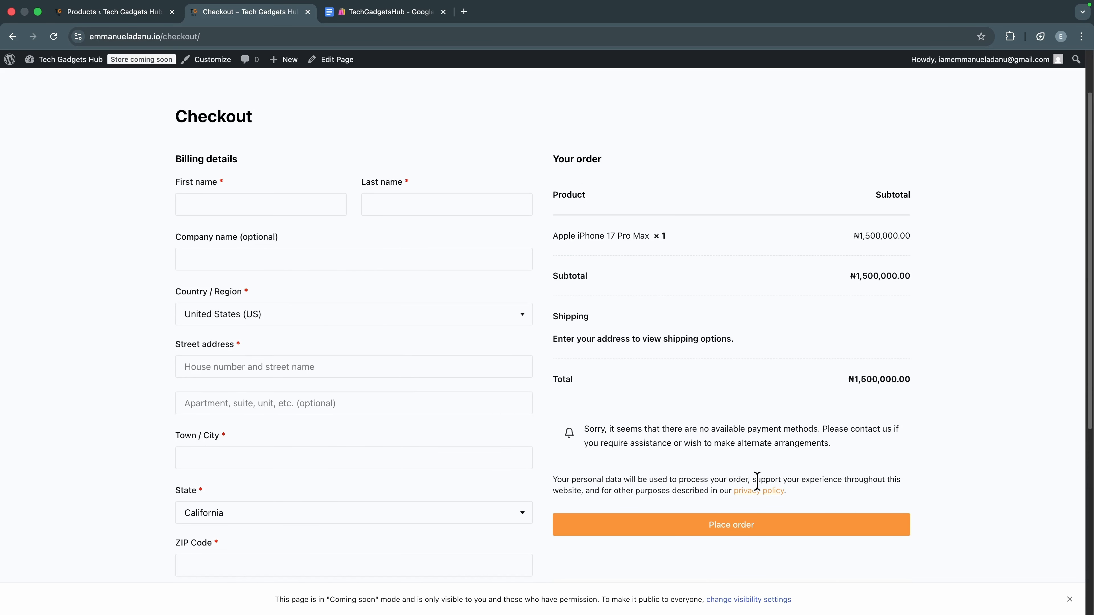
scroll(634, 391, "up", 2)
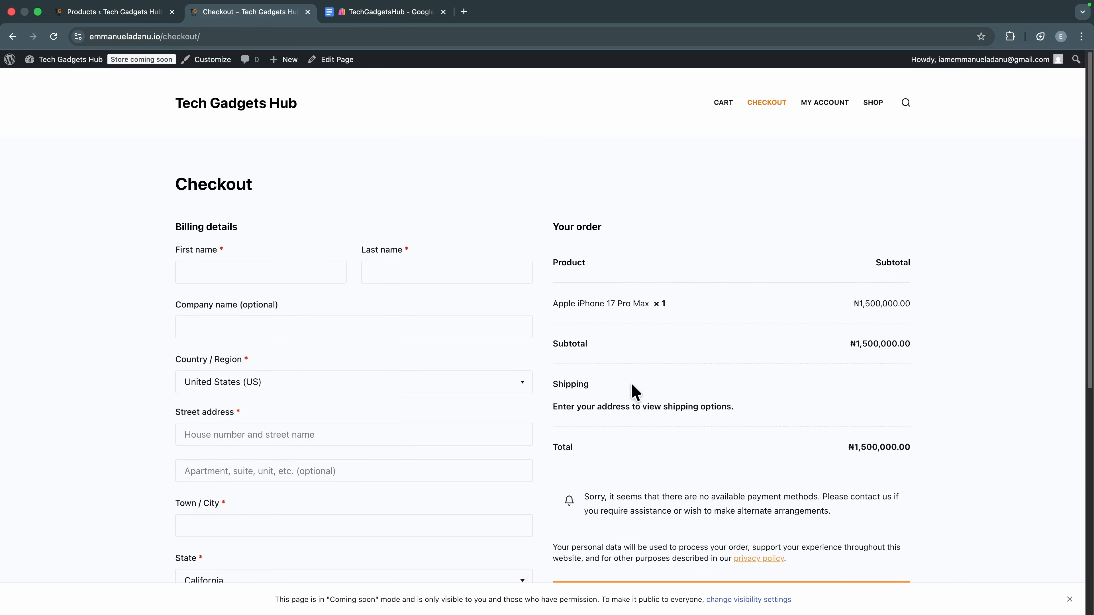
Step: Review the completed catalog in the admin product list and on both pages of the refreshed storefront Shop page
left_click(873, 104)
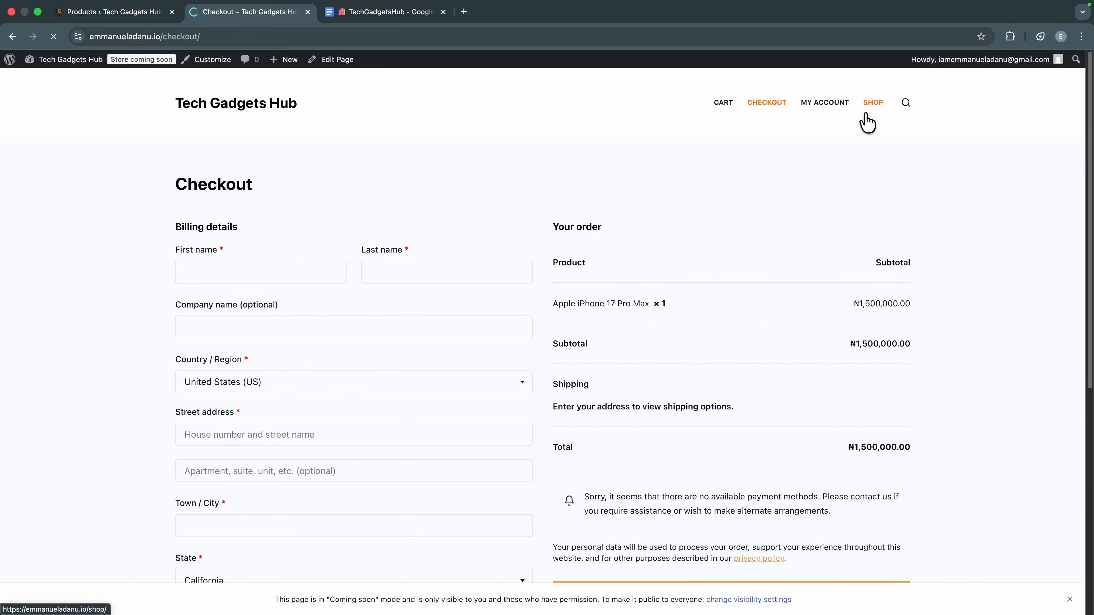
left_click(114, 12)
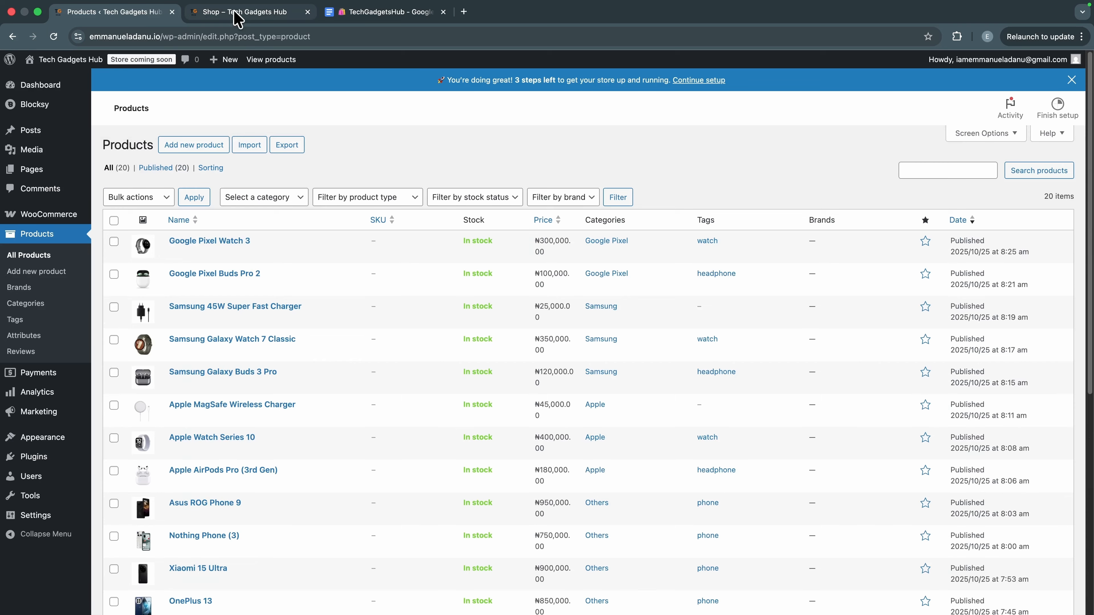
left_click(238, 17)
left_click(54, 37)
scroll(523, 320, "down", 20)
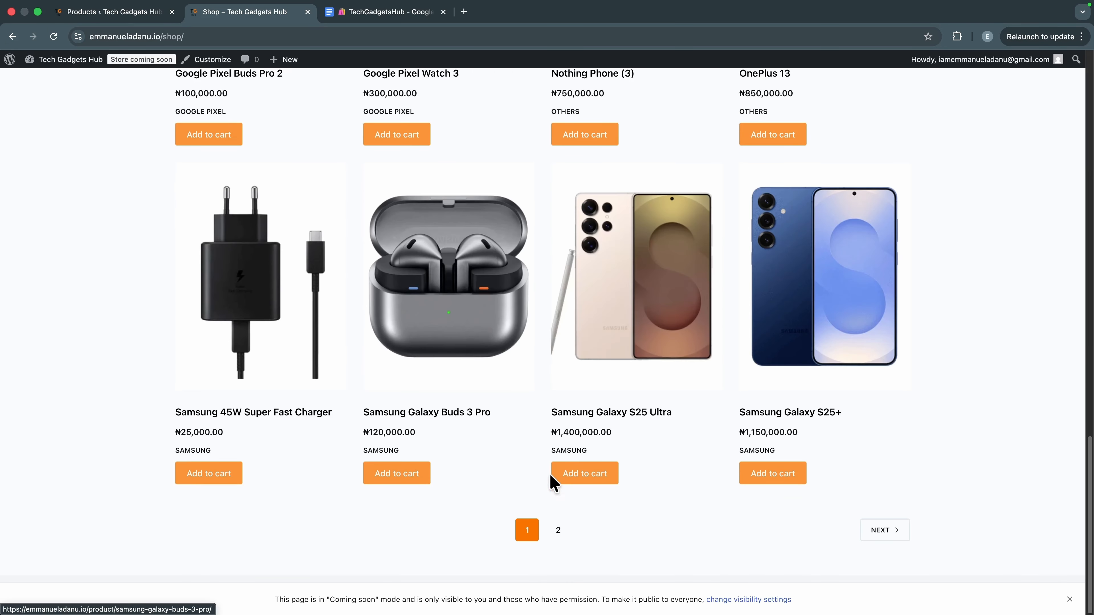
left_click(558, 534)
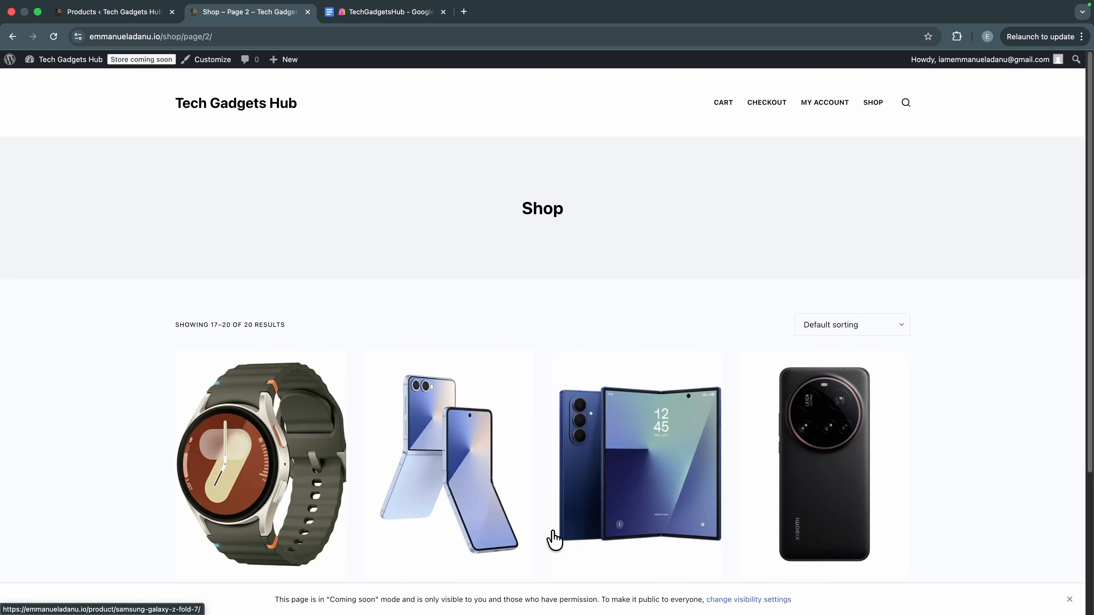
scroll(556, 541, "down", 4)
left_click(525, 531)
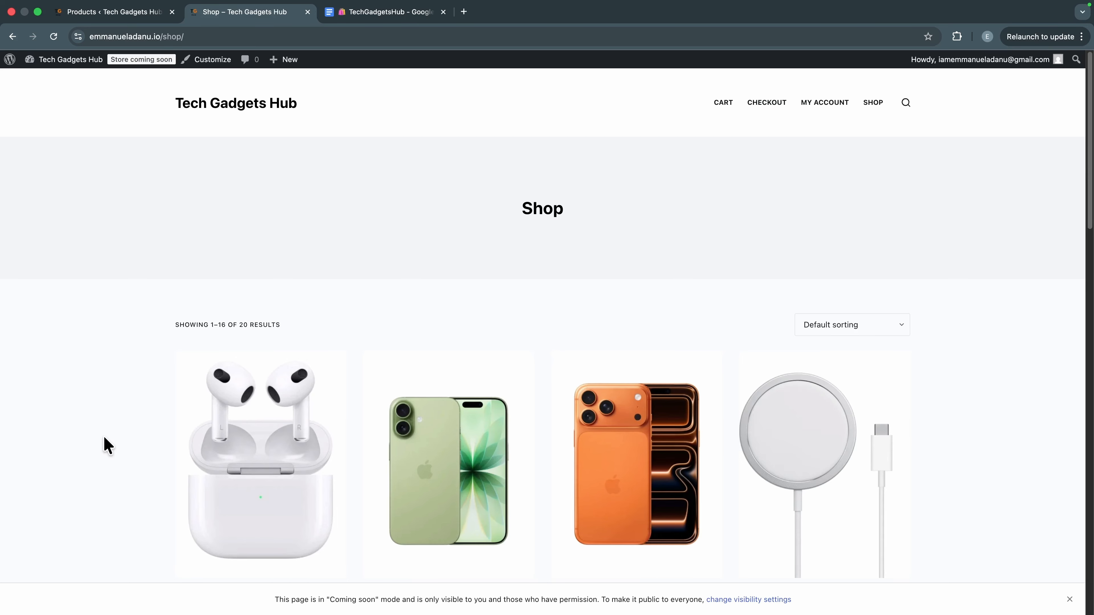
scroll(124, 448, "down", 10)
scroll(152, 427, "up", 10)
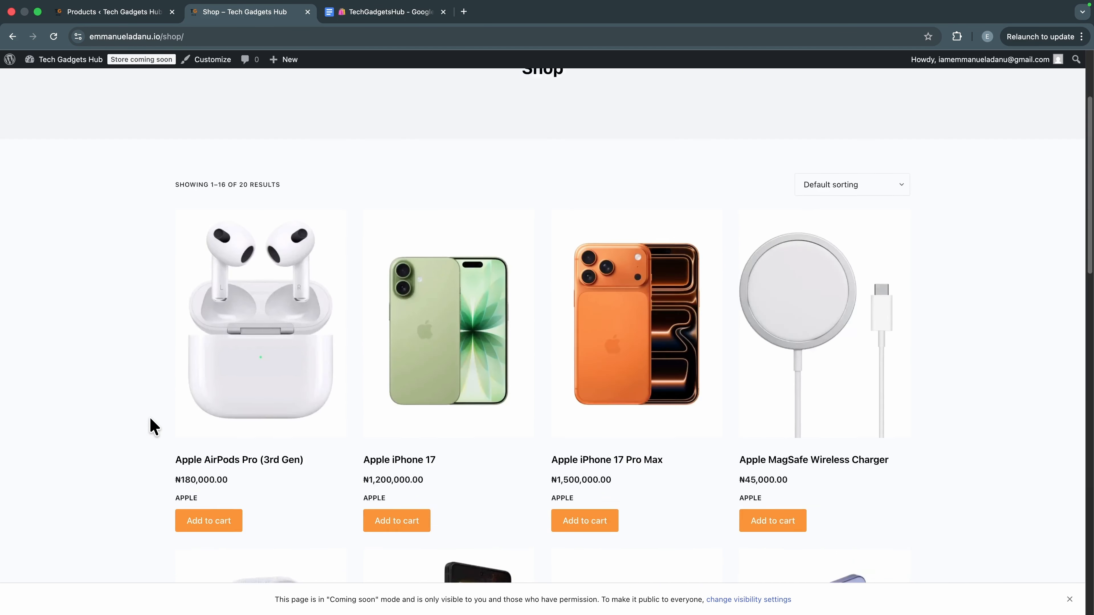
Step: Open the Product Archives settings in the theme customizer and turn off the Shop page title
left_click(211, 64)
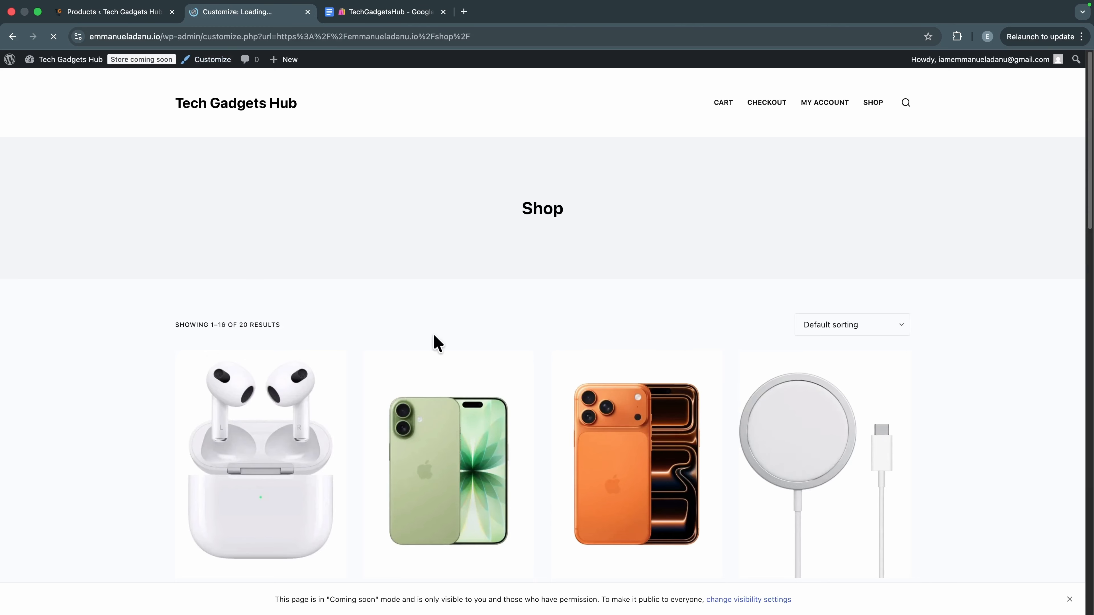
scroll(125, 247, "down", 5)
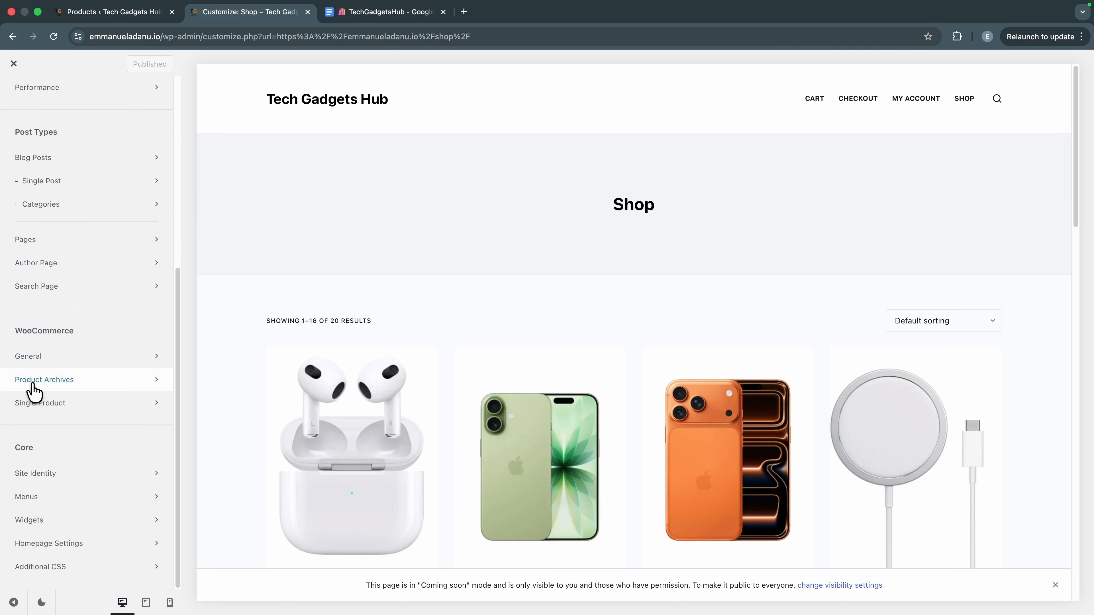
left_click(61, 389)
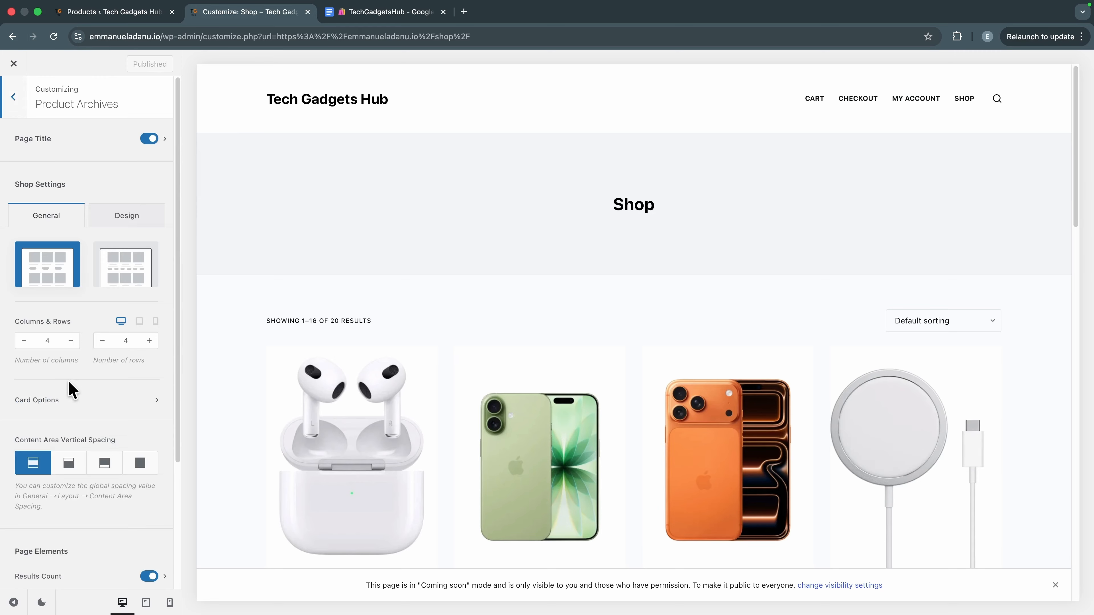
scroll(108, 254, "down", 4)
scroll(109, 256, "up", 4)
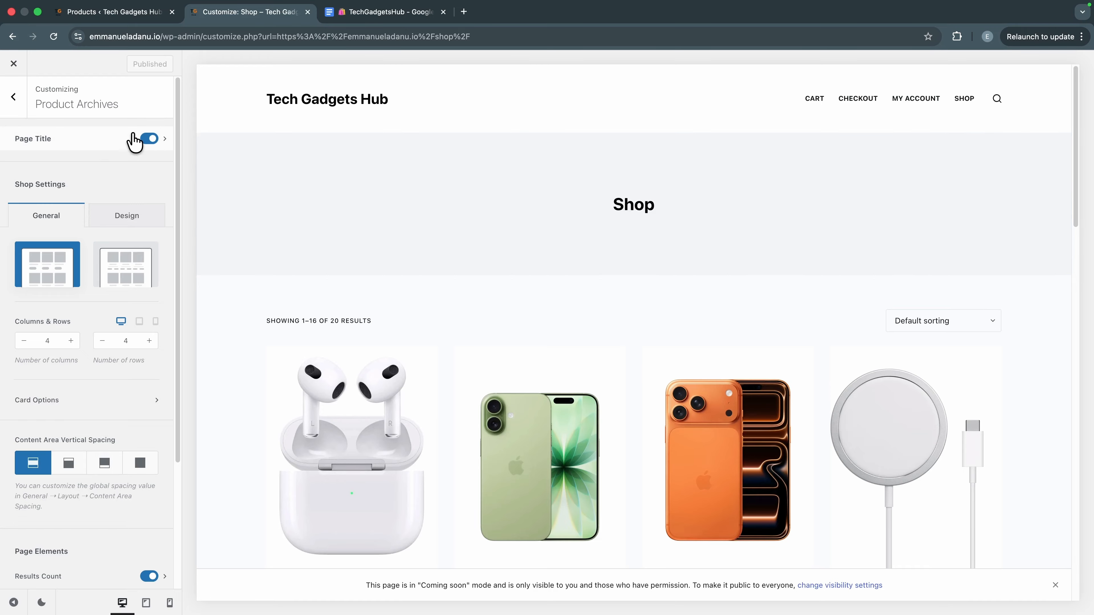
left_click(147, 139)
Step: Try five product columns in the shop grid, and return the number of columns to four
scroll(30, 349, "down", 3)
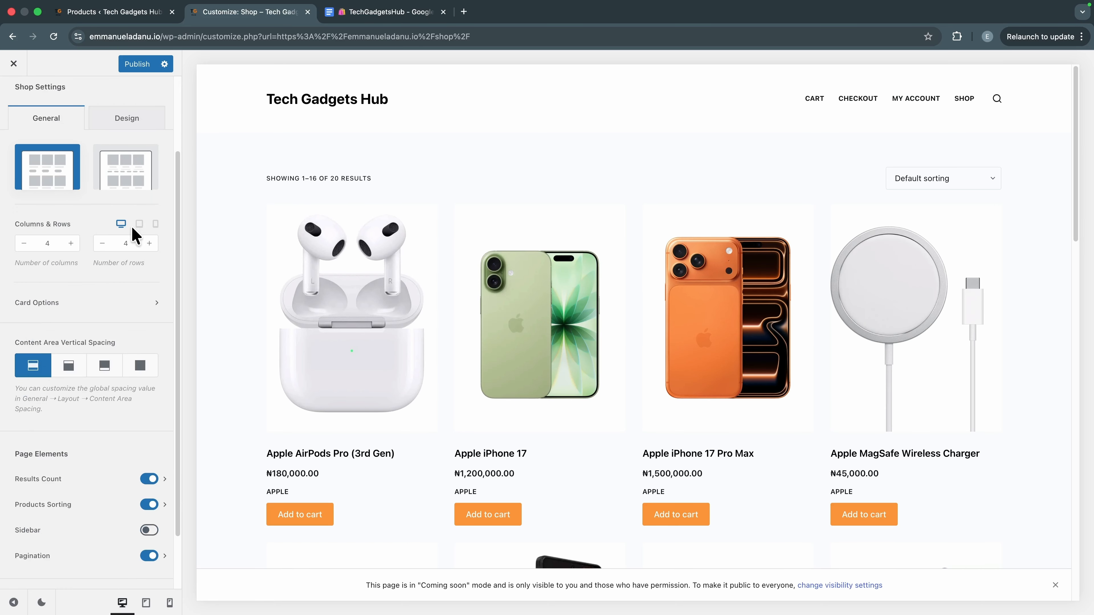
left_click(72, 244)
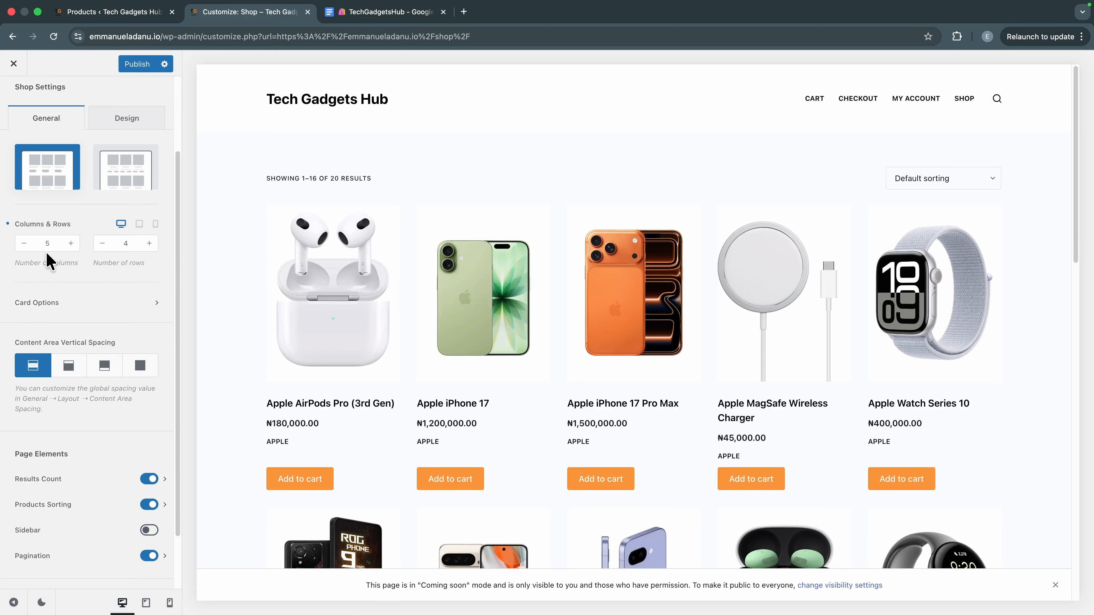
left_click(24, 243)
Step: Enable the sidebar for the product archives and set its position to the left of the products
scroll(102, 342, "up", 3)
scroll(102, 342, "down", 5)
scroll(101, 352, "down", 1)
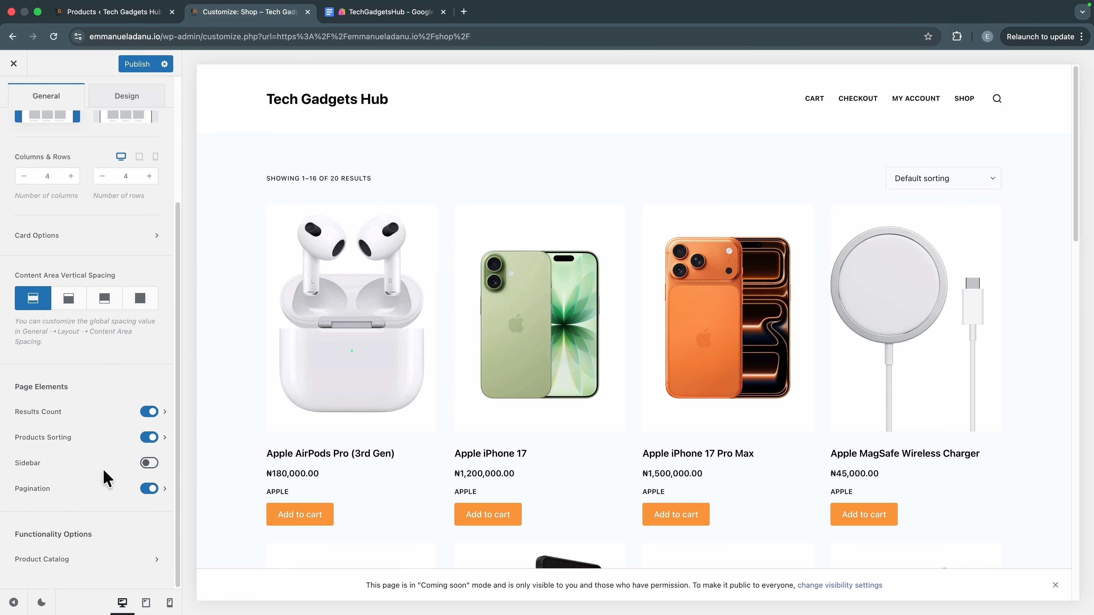
left_click(154, 463)
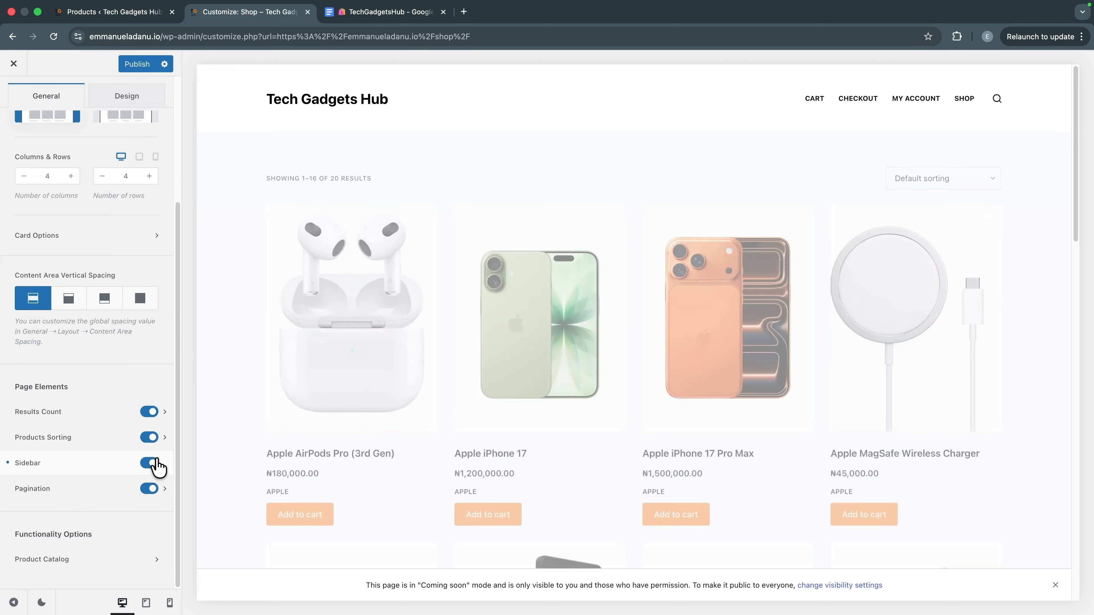
left_click(80, 480)
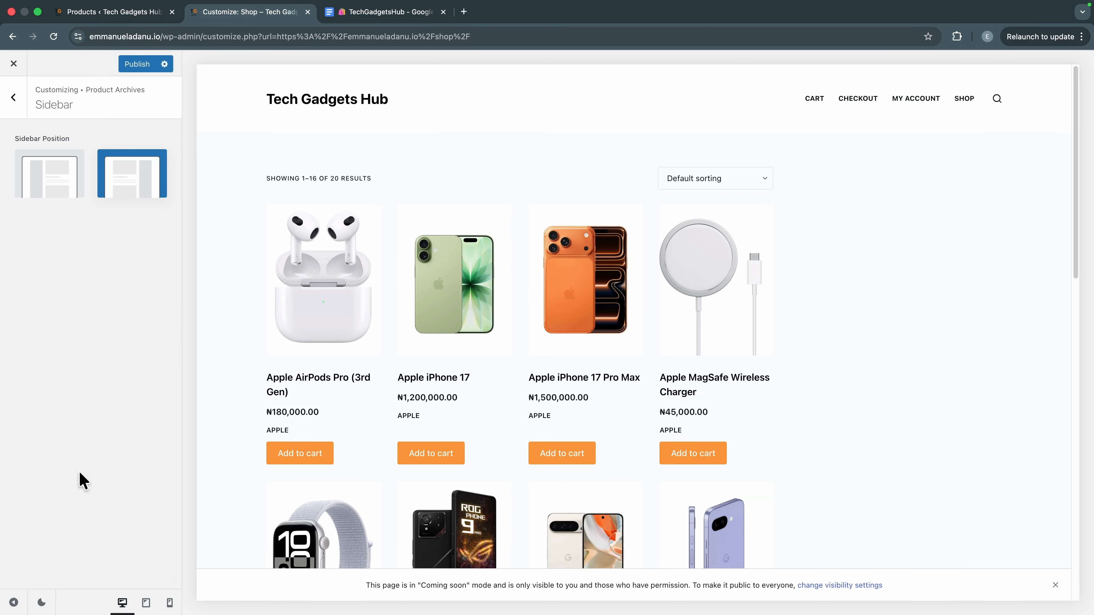
left_click(46, 170)
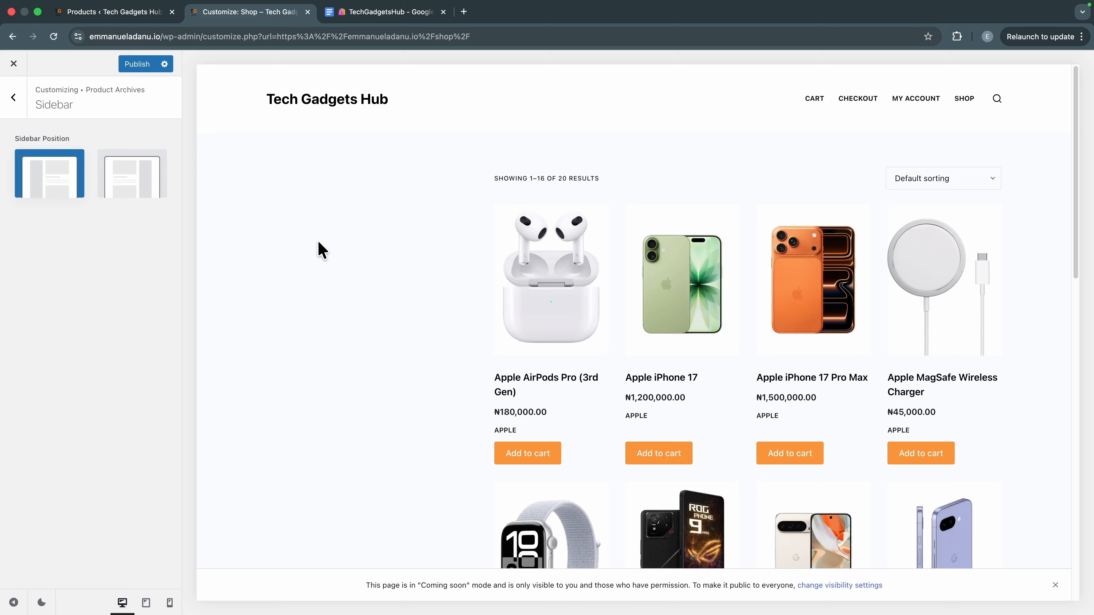
Step: Check the shop layout in the preview and publish the Product Archives changes
scroll(352, 244, "down", 8)
scroll(352, 244, "up", 8)
scroll(358, 459, "down", 10)
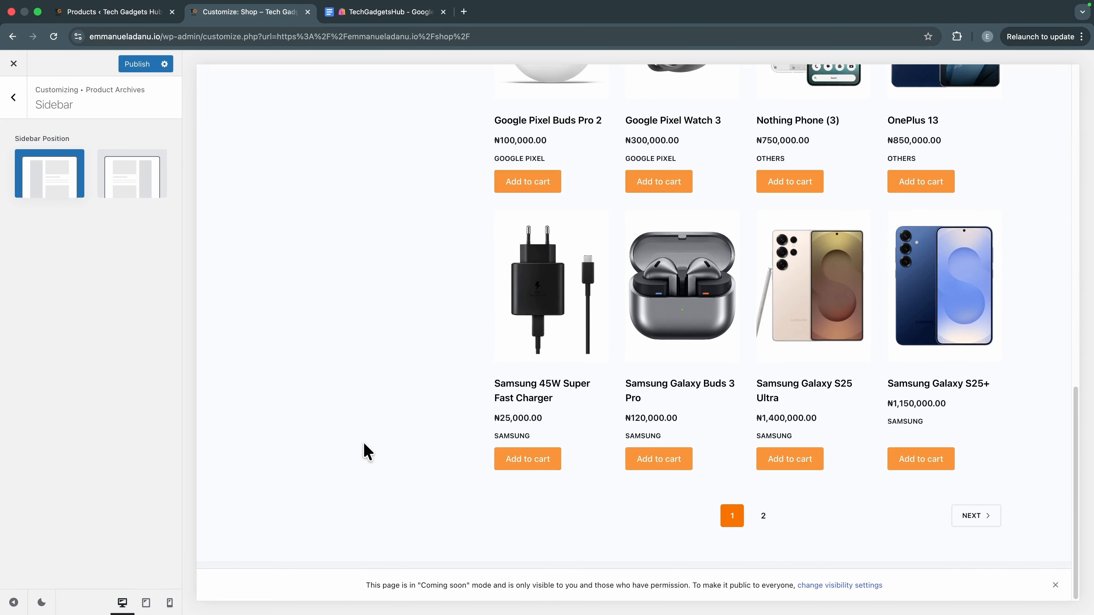
scroll(350, 355, "up", 5)
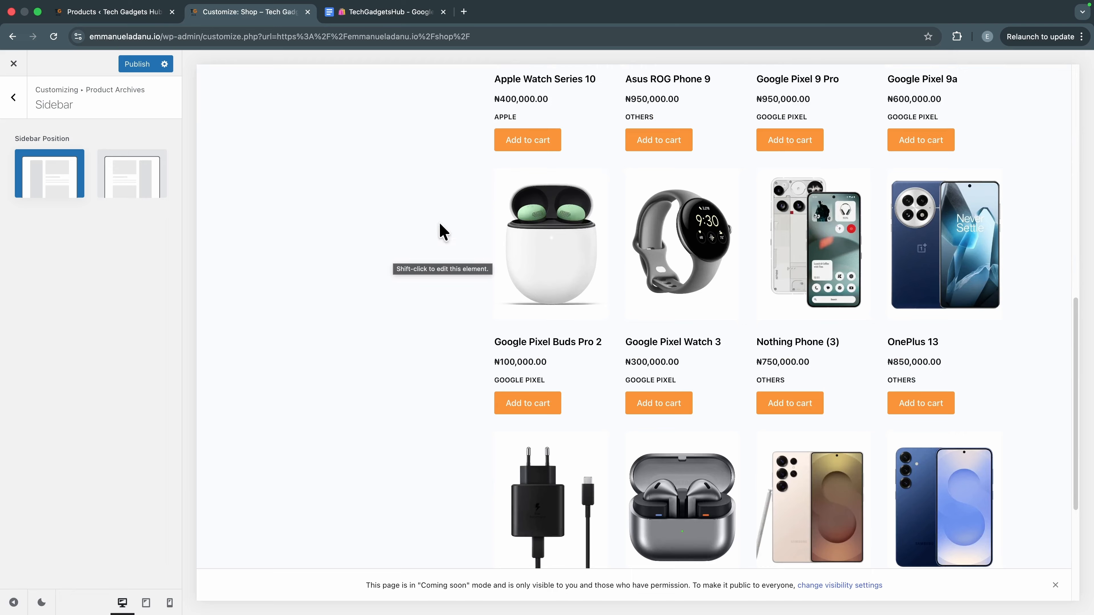
scroll(391, 254, "up", 7)
scroll(387, 262, "up", 5)
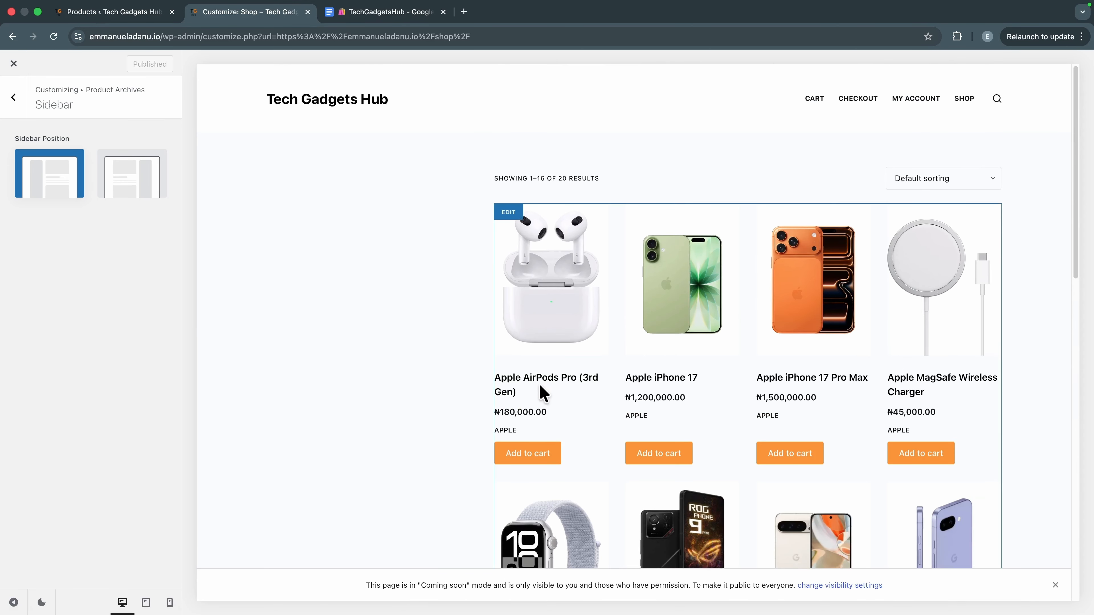
scroll(541, 391, "down", 4)
scroll(542, 394, "down", 2)
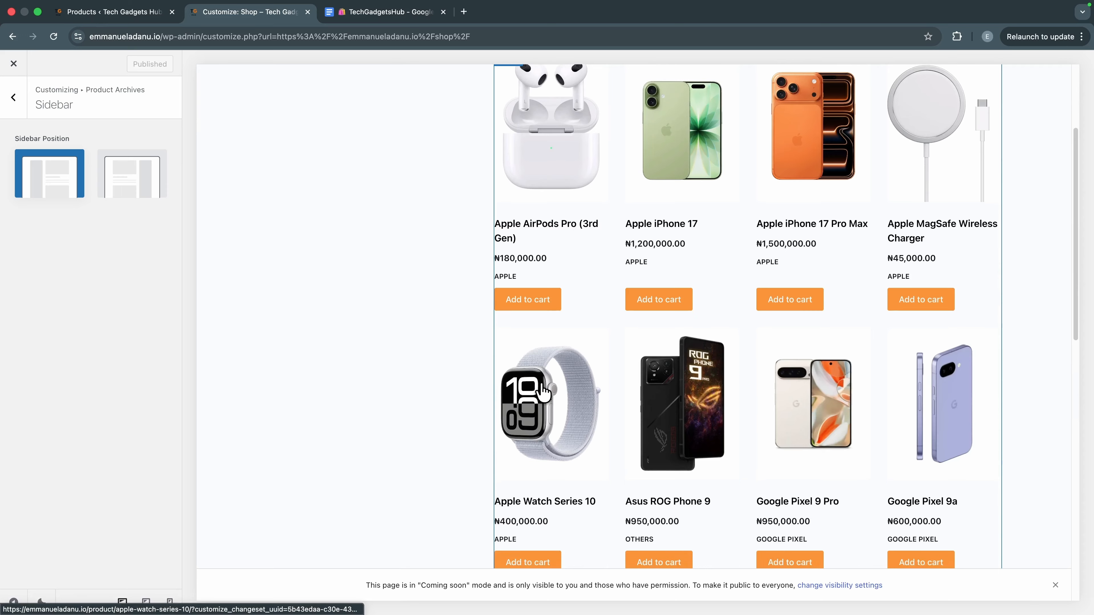
Step: Open the Card Options of the Product Archives and hide the Taxonomies element on the product cards
scroll(510, 459, "down", 1)
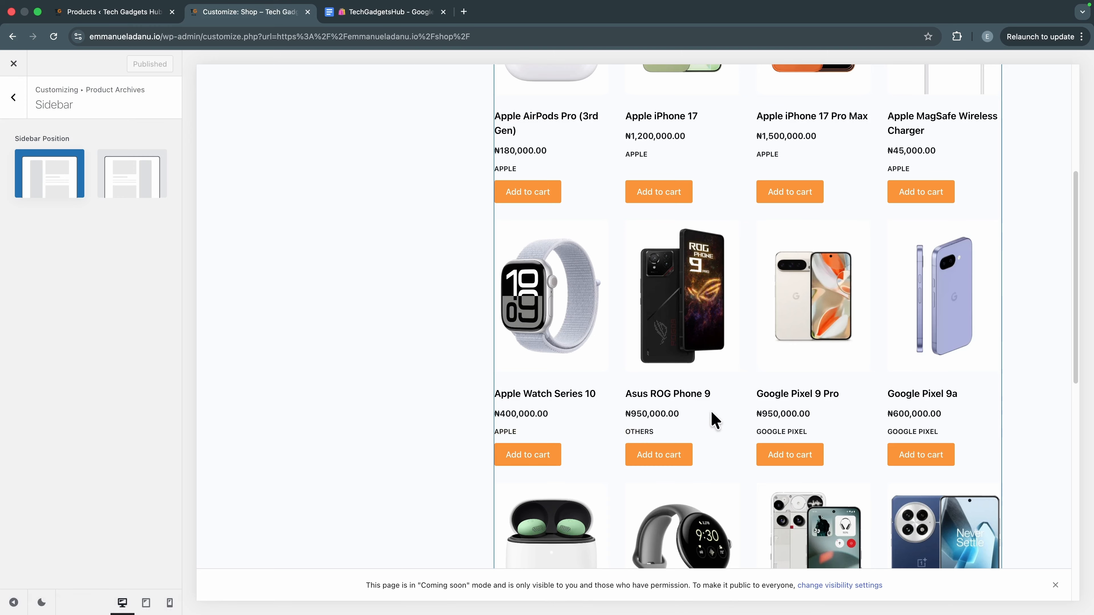
scroll(686, 415, "down", 4)
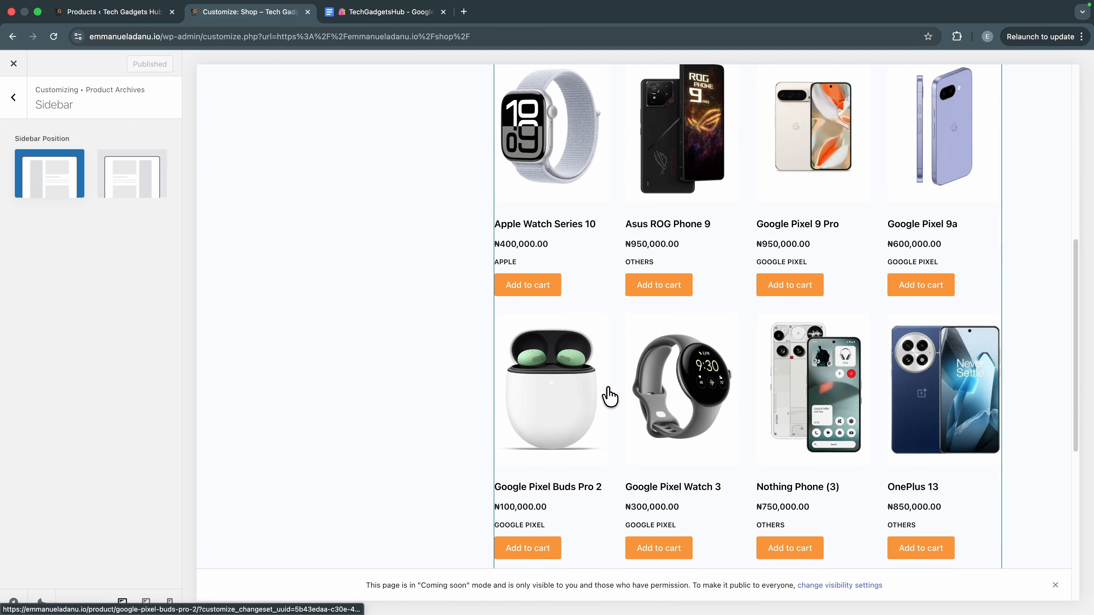
scroll(606, 394, "up", 7)
left_click(13, 97)
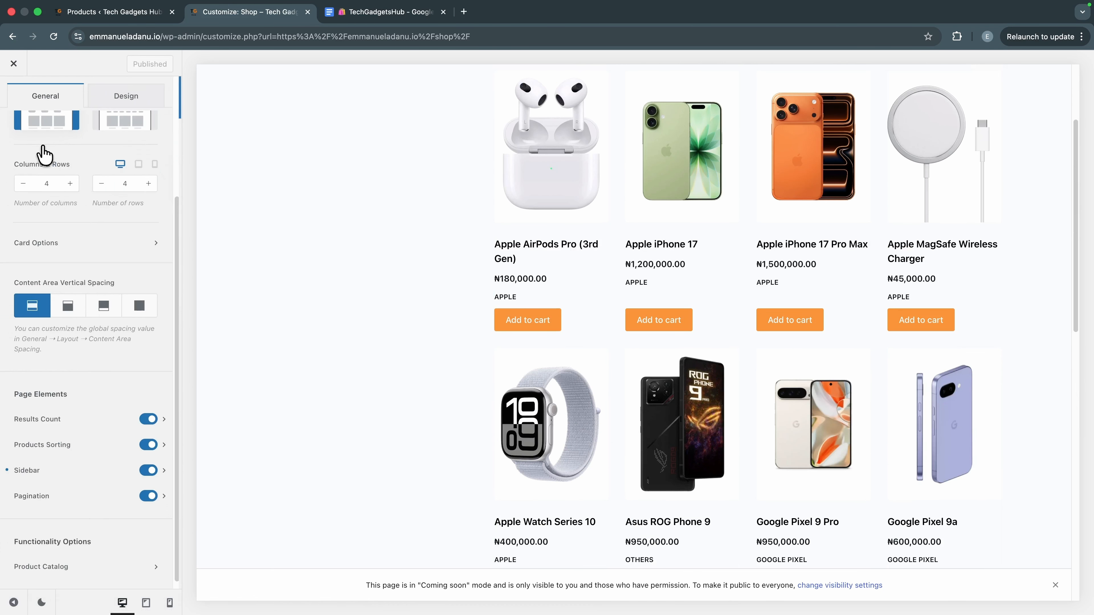
left_click(72, 244)
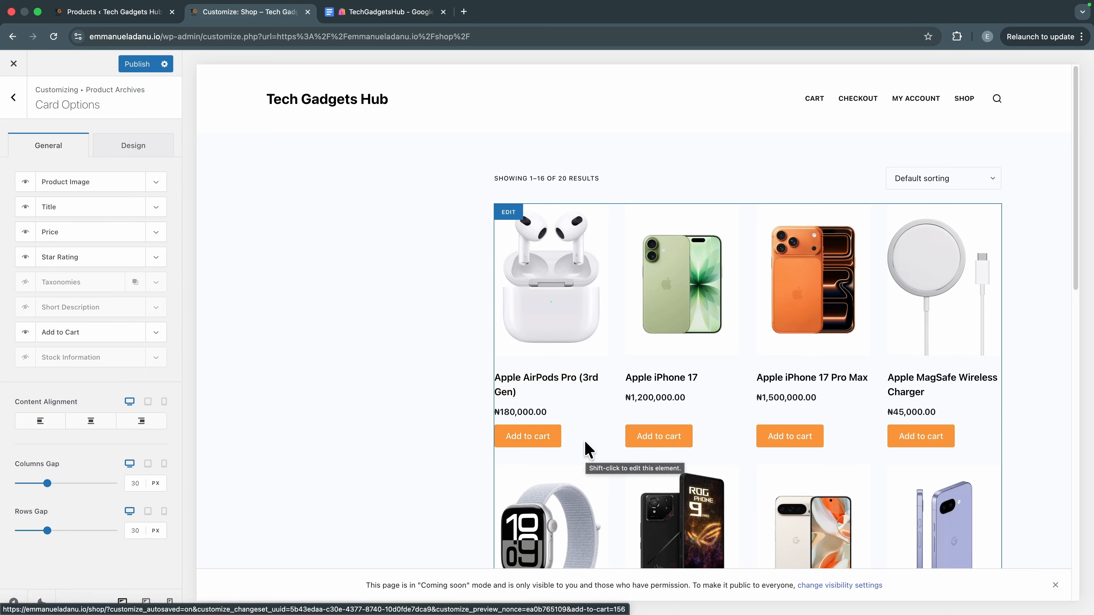
scroll(585, 457, "down", 2)
scroll(588, 450, "down", 1)
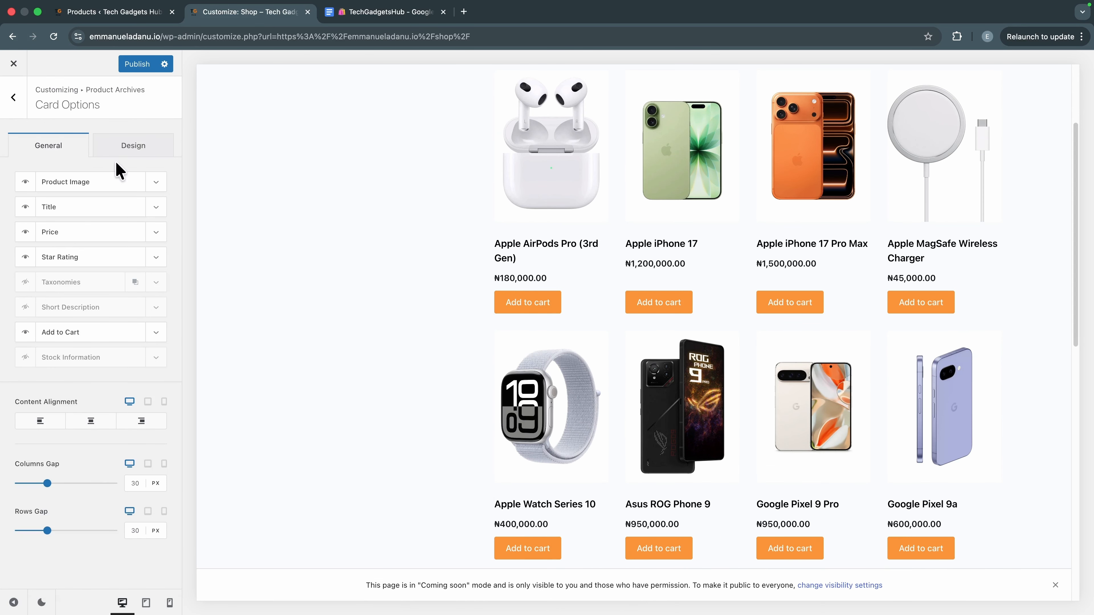
Step: Set the Add to Cart button's background color to palette Color 2, publish the change, and close the customizer
left_click(124, 158)
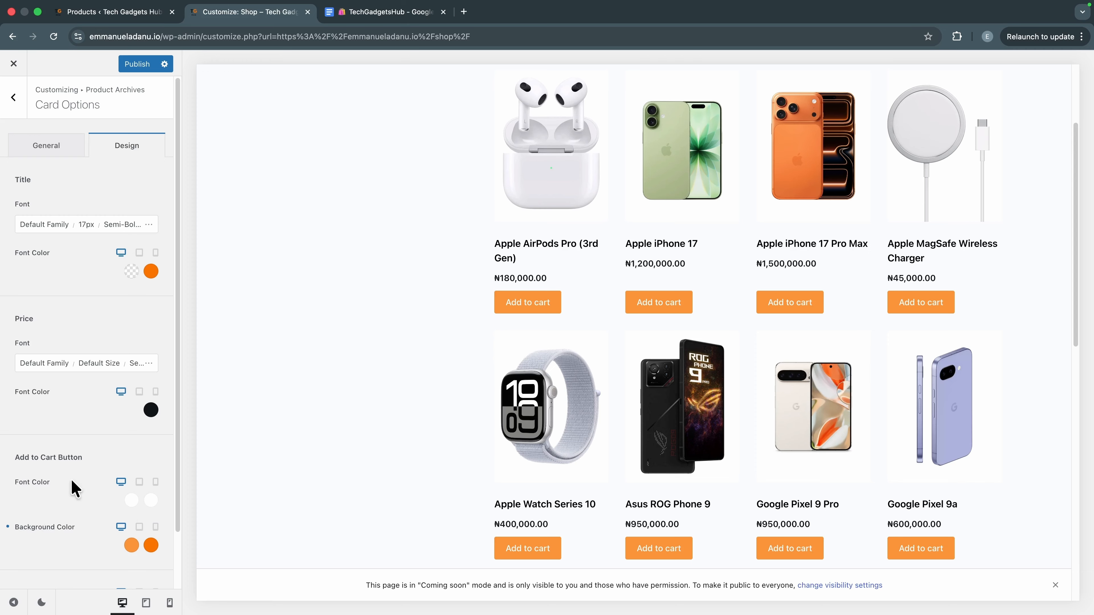
left_click(131, 546)
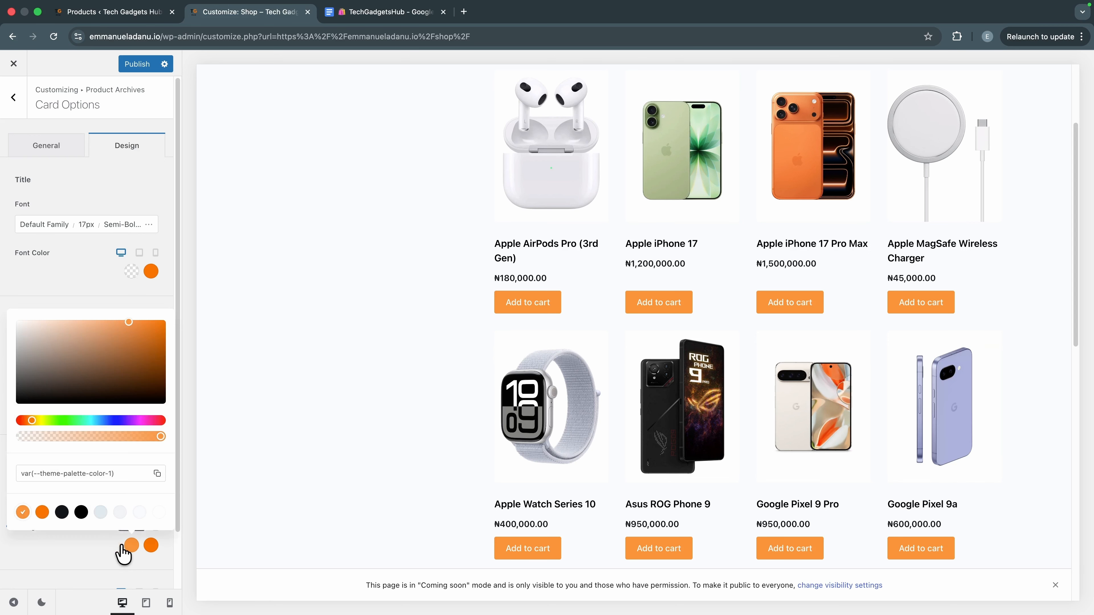
left_click(42, 512)
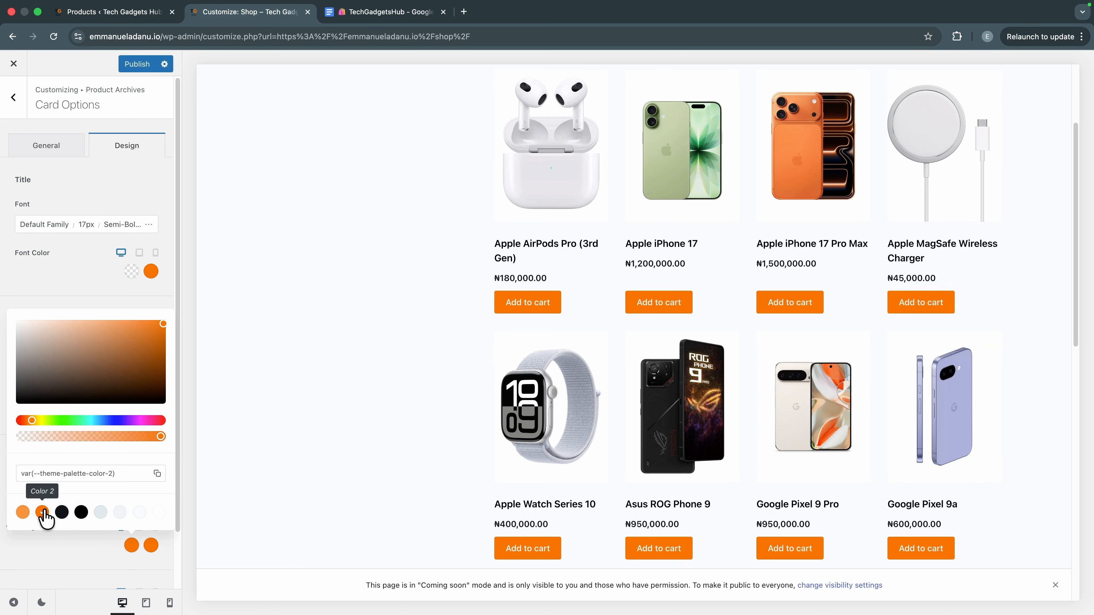
left_click(55, 557)
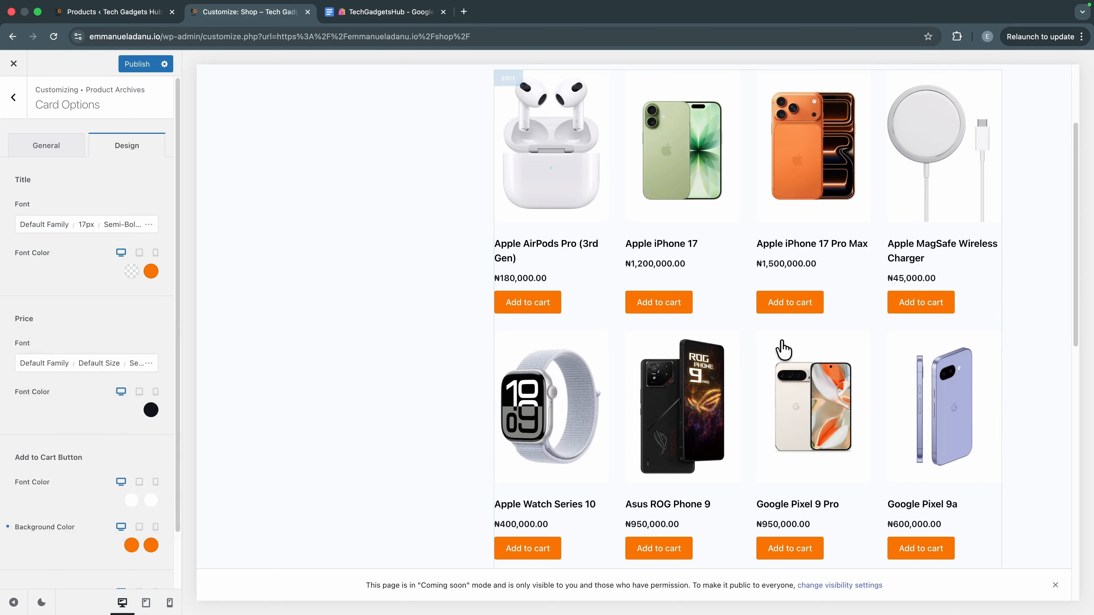
left_click(138, 64)
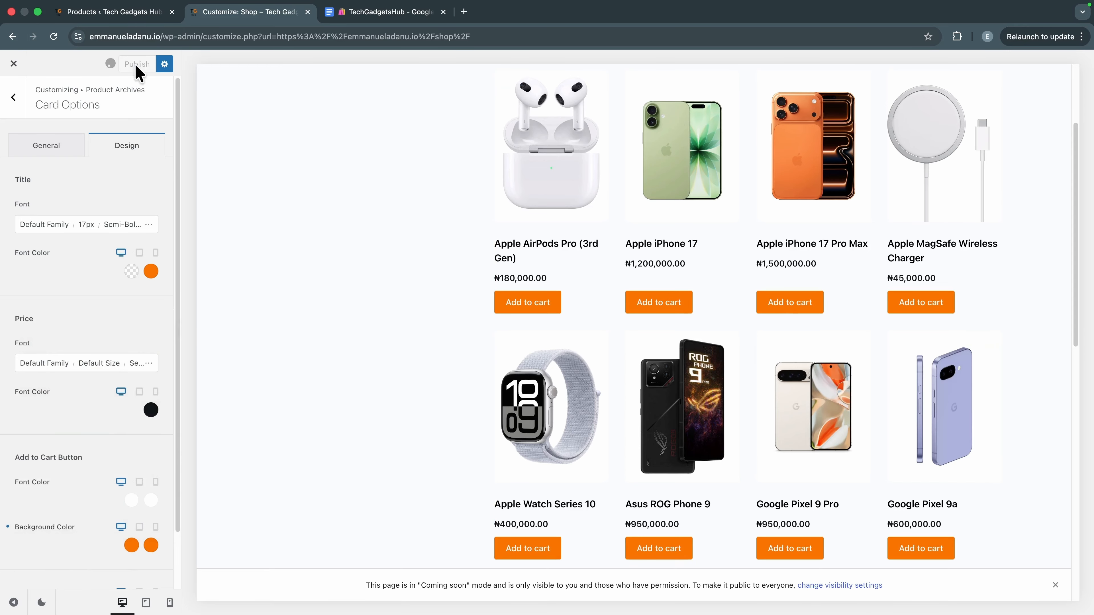
left_click(13, 69)
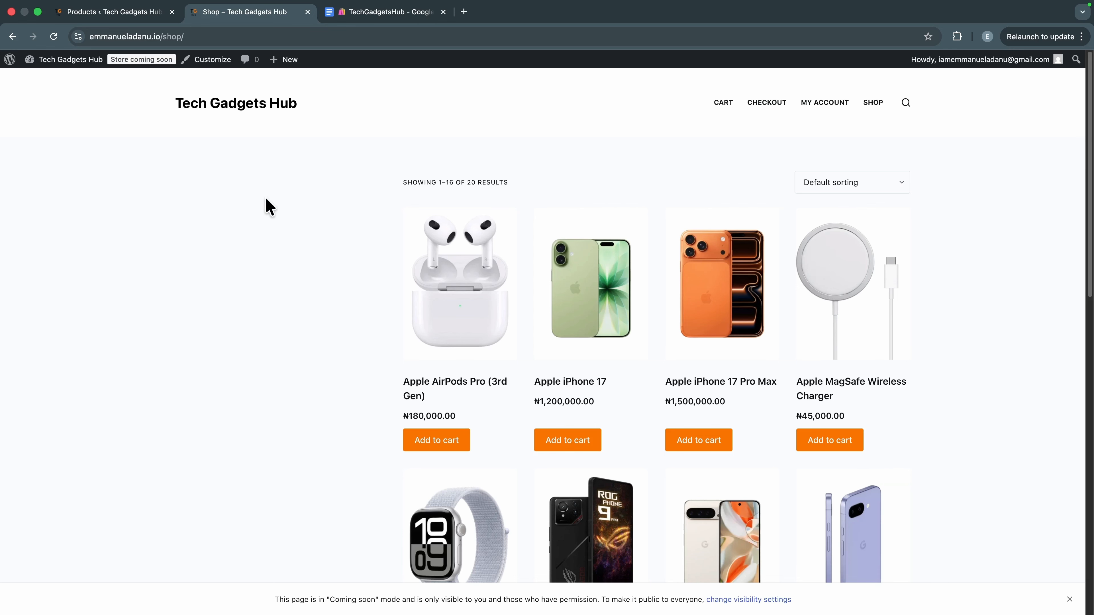
Step: Open the WordPress Widgets page and add a Product Filters block to the WooCommerce Sidebar
left_click(121, 12)
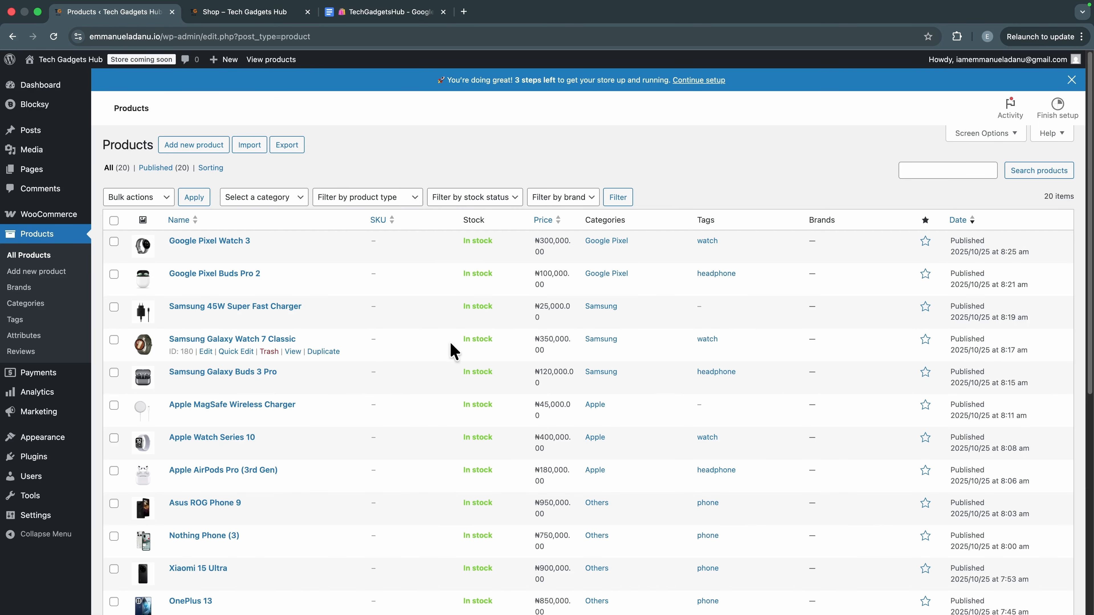
mouse_move(42, 446)
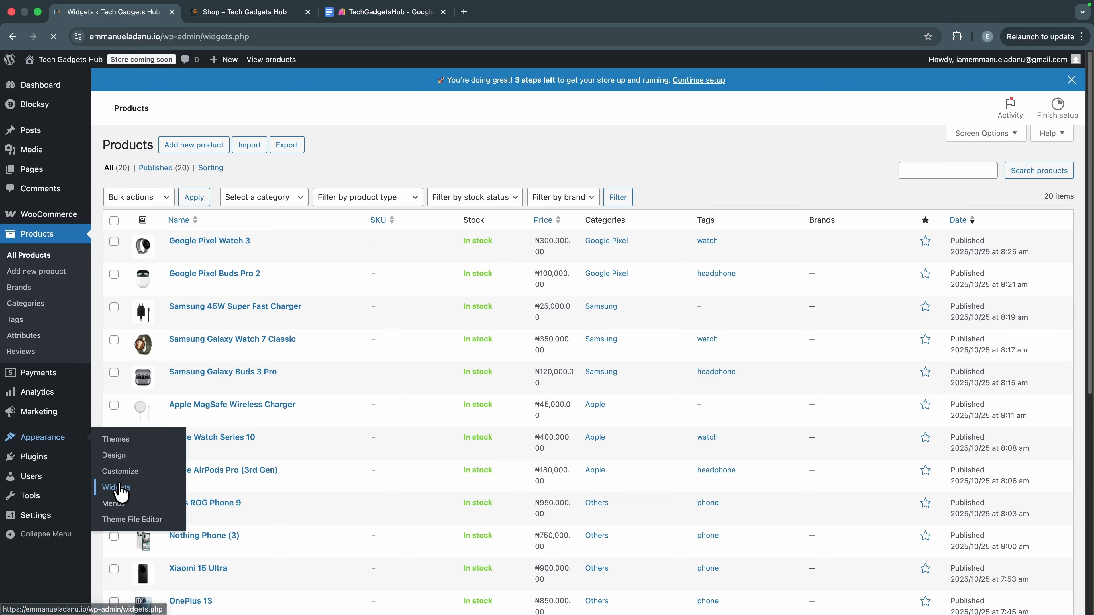
scroll(413, 437, "down", 8)
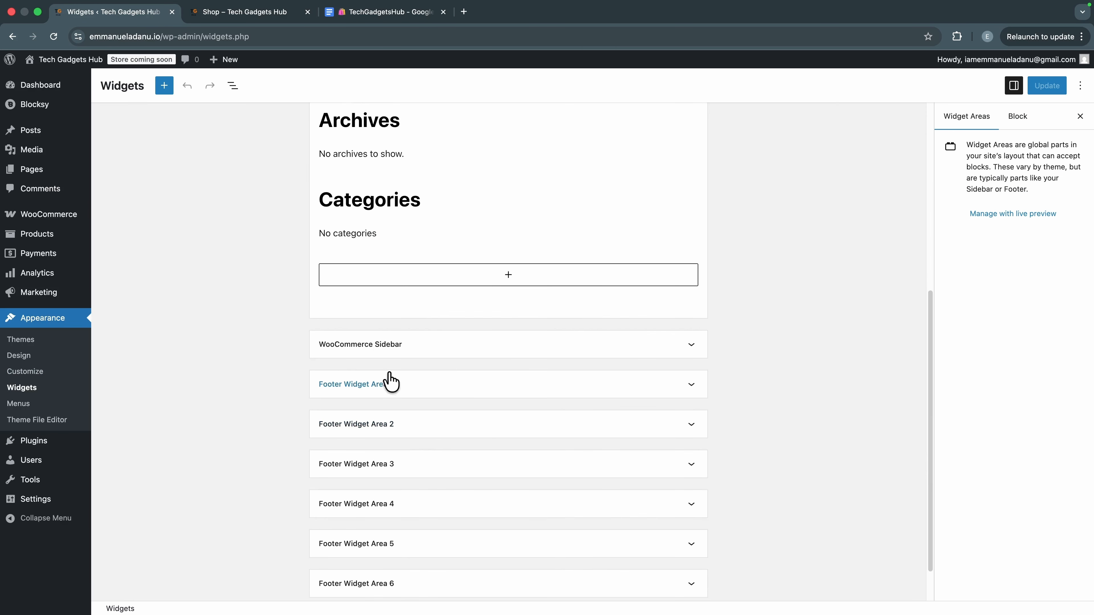
left_click(403, 344)
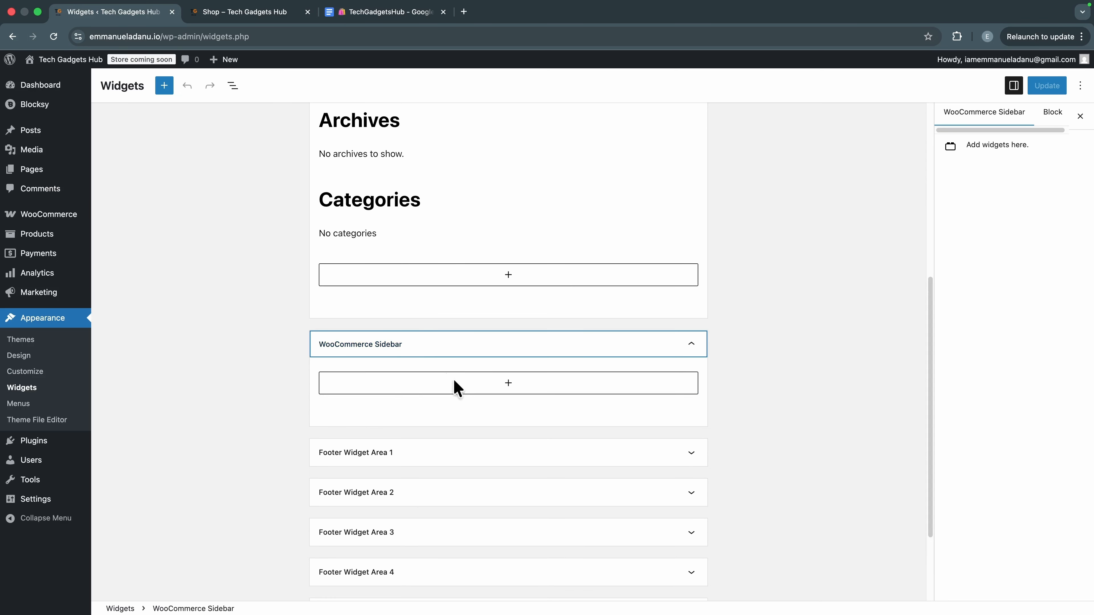
left_click(494, 390)
type("filter")
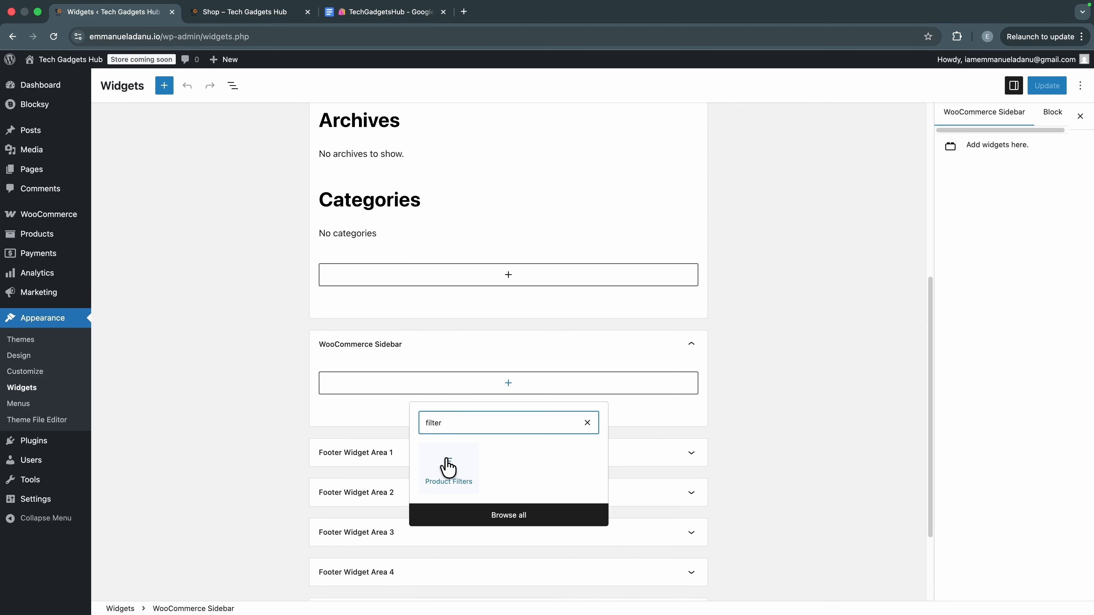
left_click(449, 465)
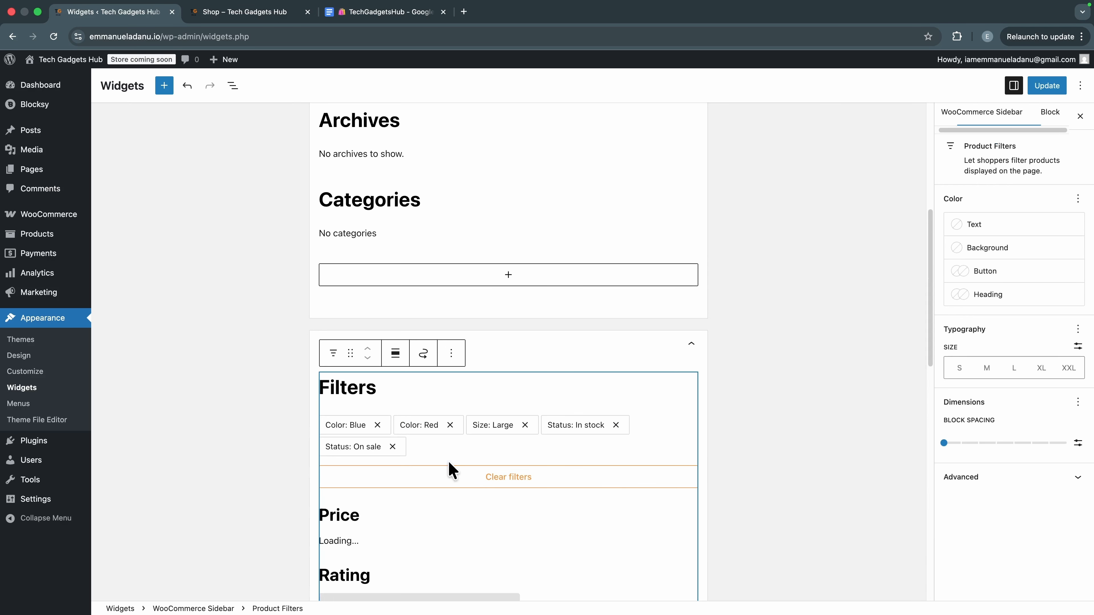
Step: Examine the price, rating, category and status sections of the Product Filters block and its advanced settings
scroll(417, 381, "down", 5)
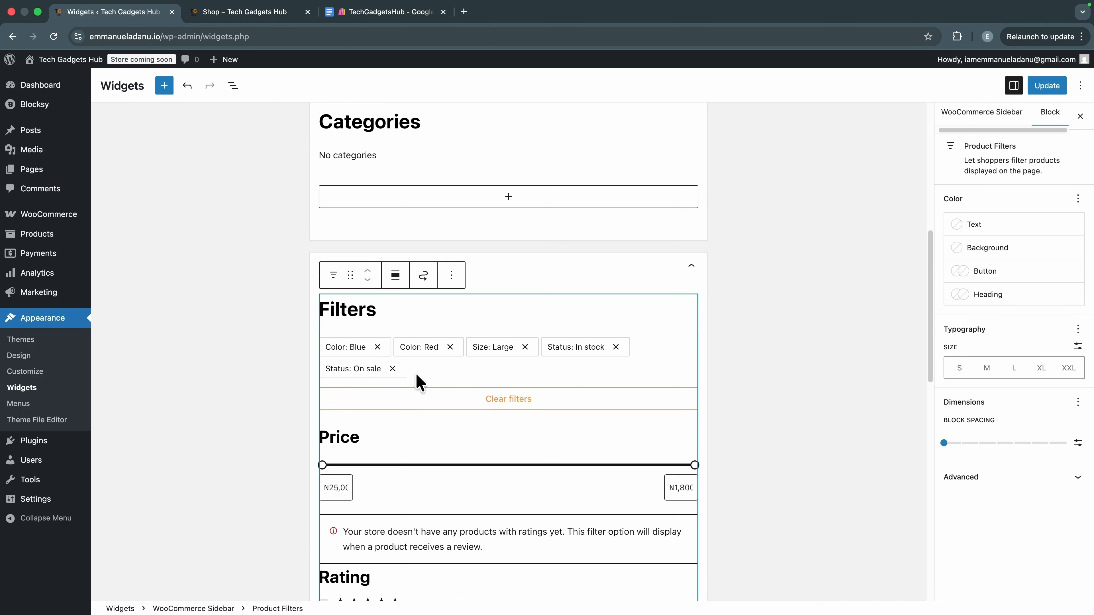
scroll(418, 381, "down", 3)
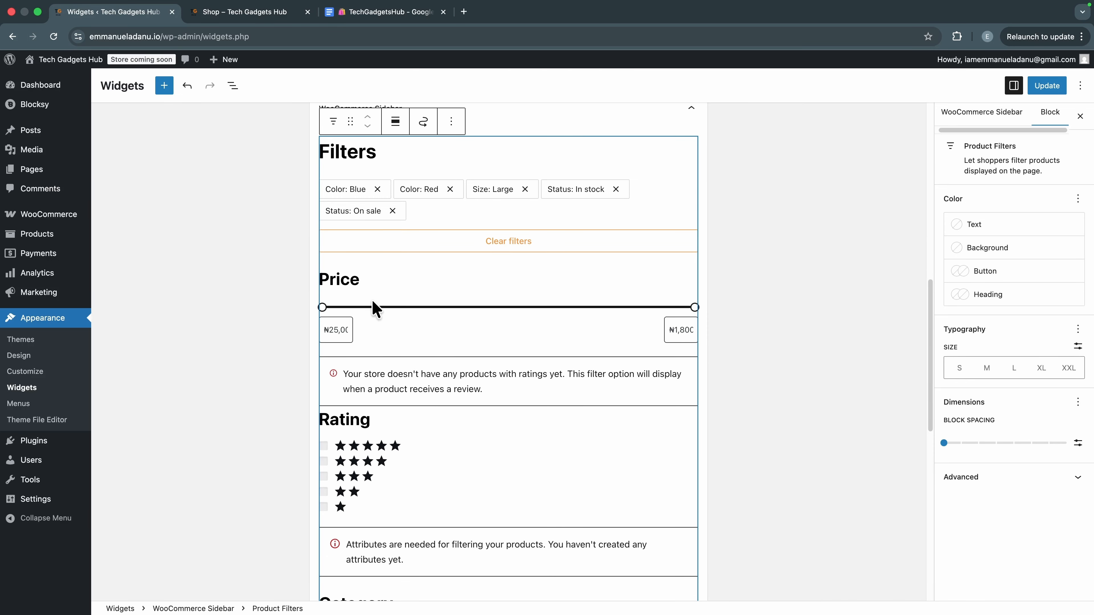
scroll(374, 308, "down", 4)
scroll(381, 337, "down", 2)
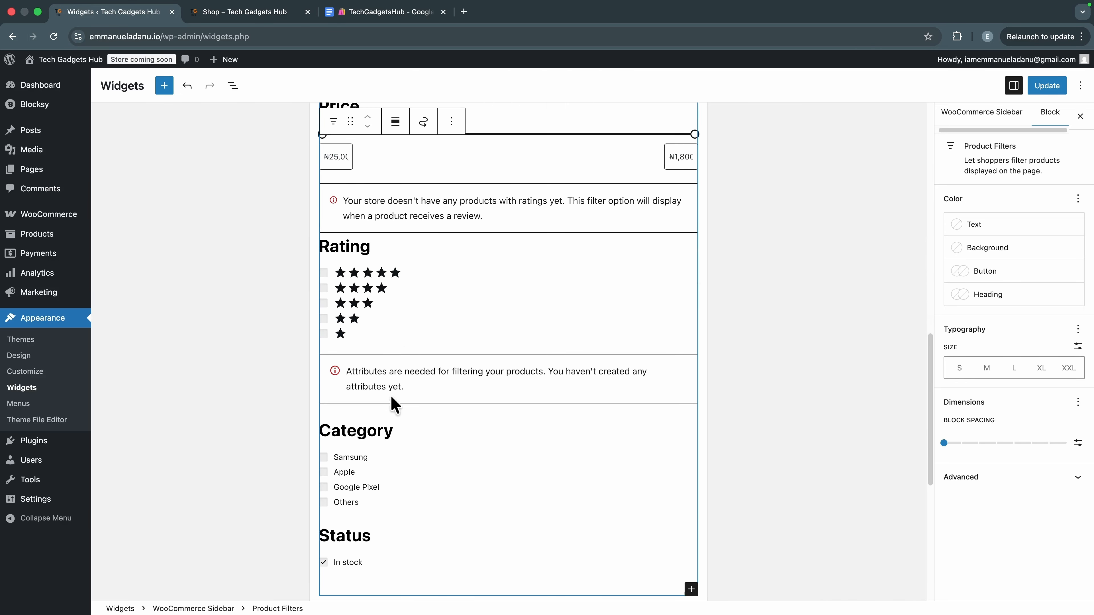
scroll(391, 433, "down", 2)
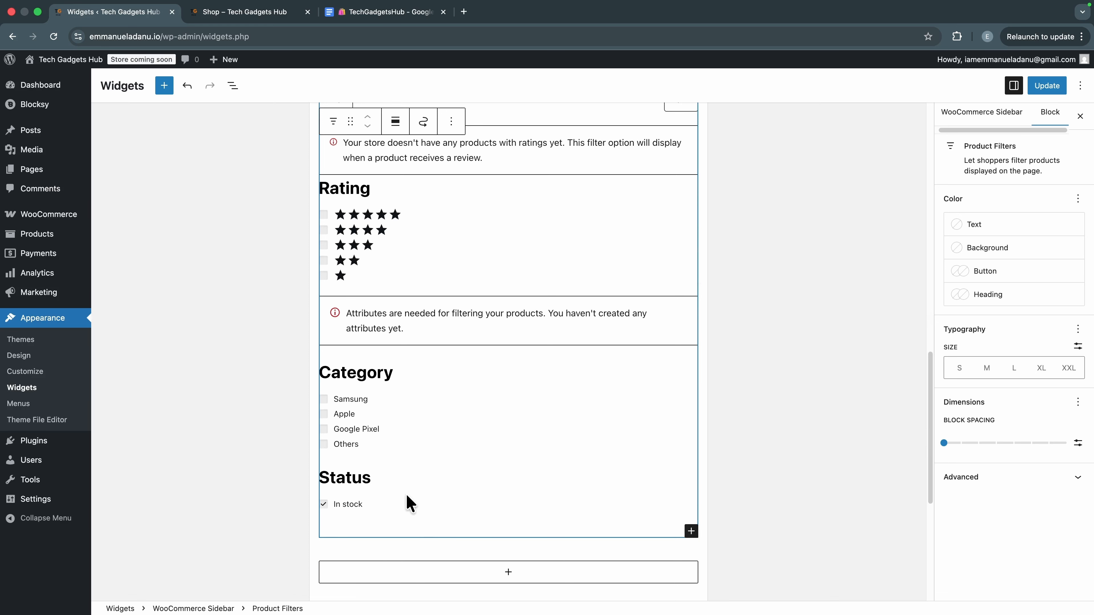
scroll(407, 500, "up", 3)
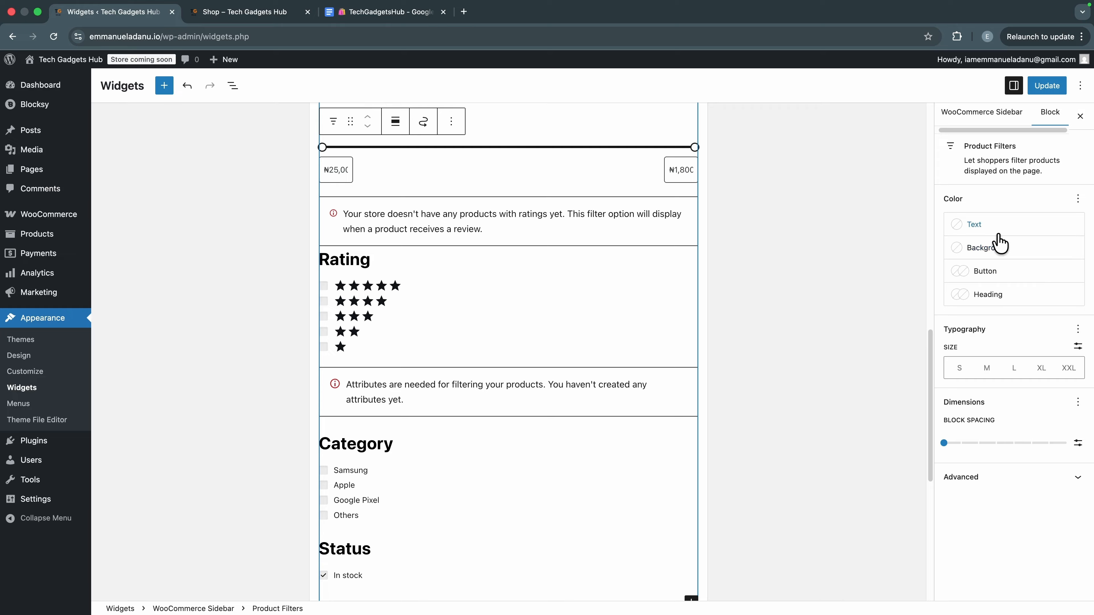
scroll(603, 312, "up", 5)
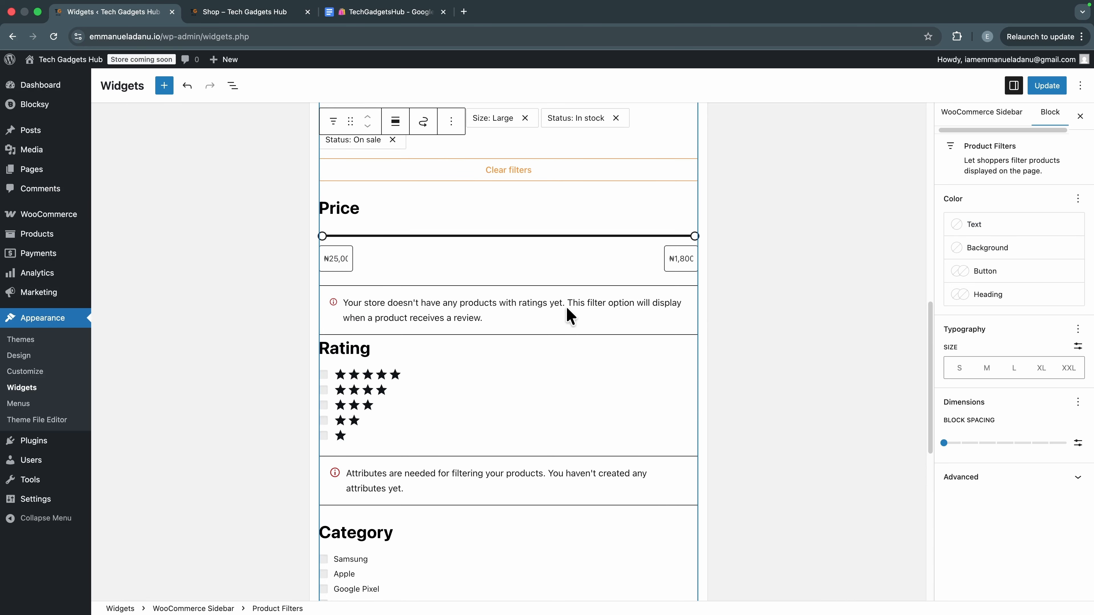
scroll(491, 321, "down", 1)
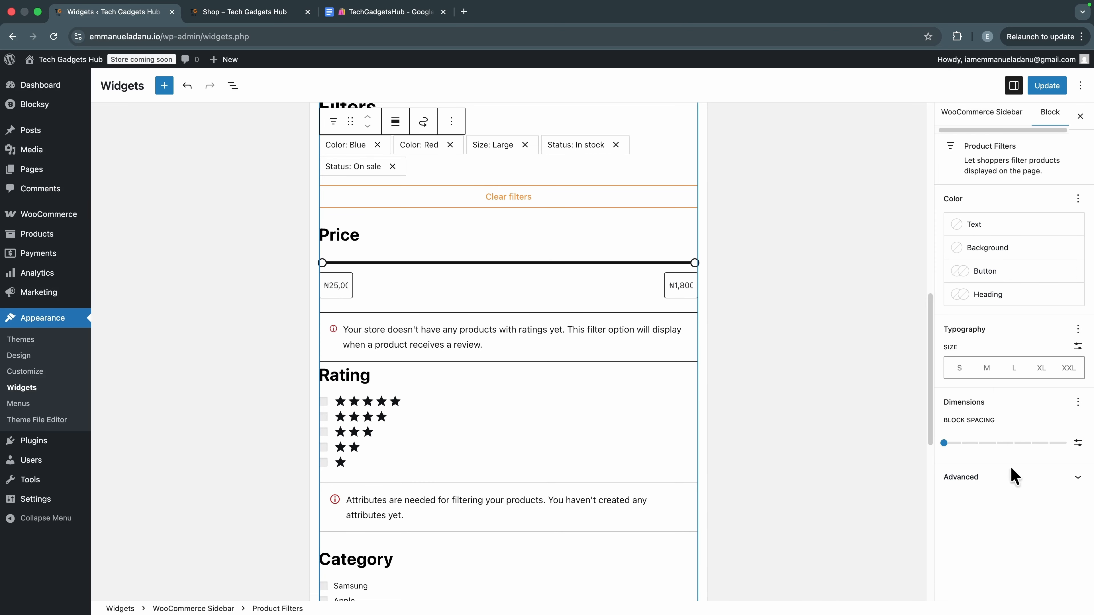
left_click(989, 479)
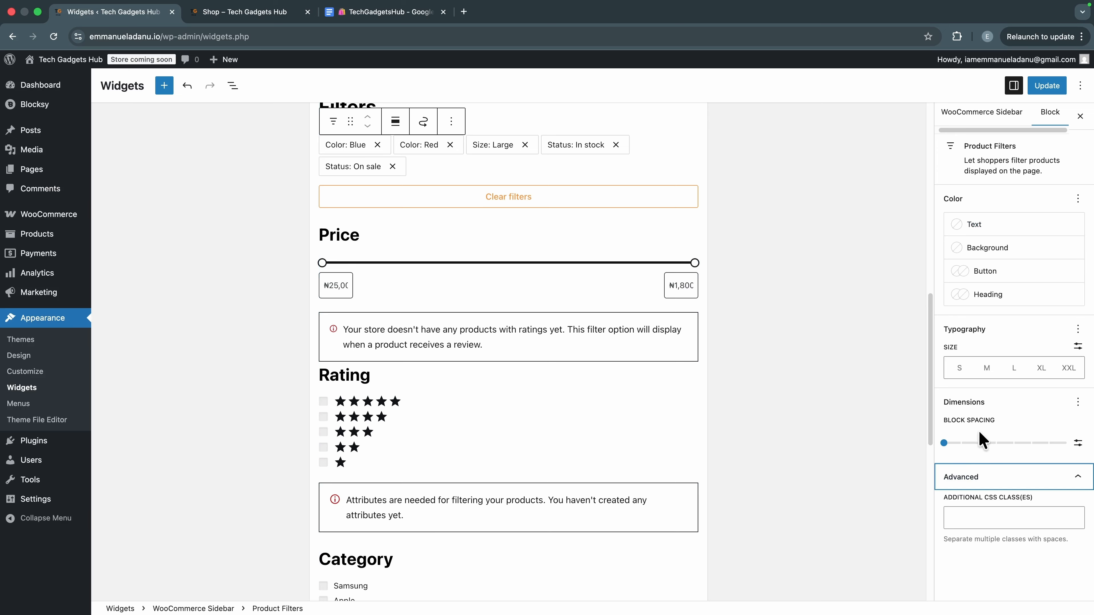
left_click(978, 477)
Step: Set the Product Filters block's button background to the darker theme orange and save the widget changes
left_click(987, 272)
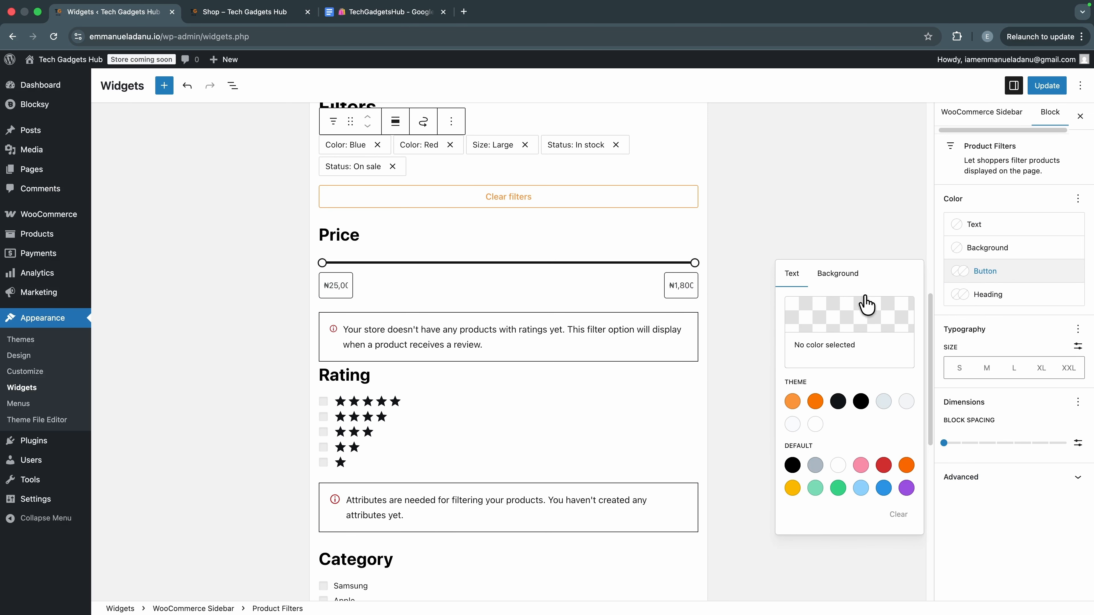
left_click(843, 279)
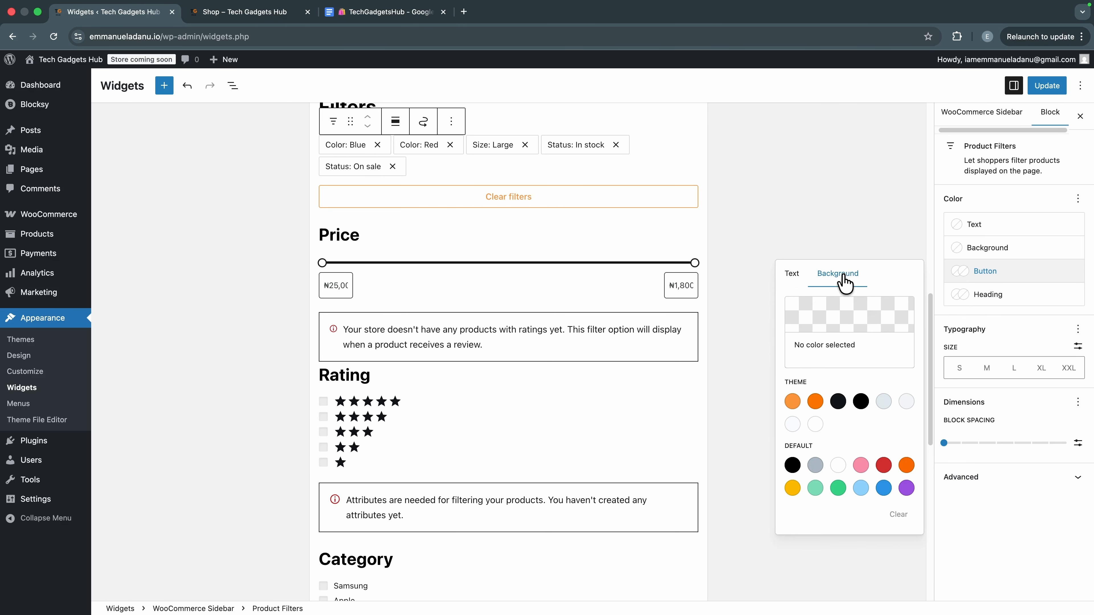
left_click(815, 401)
left_click(979, 520)
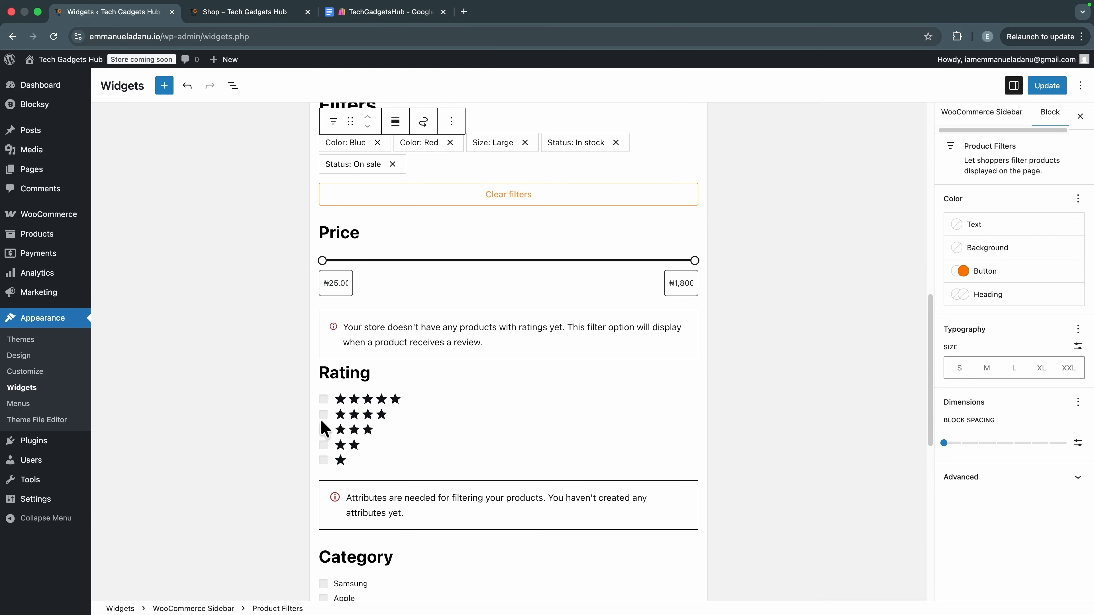
left_click(1046, 85)
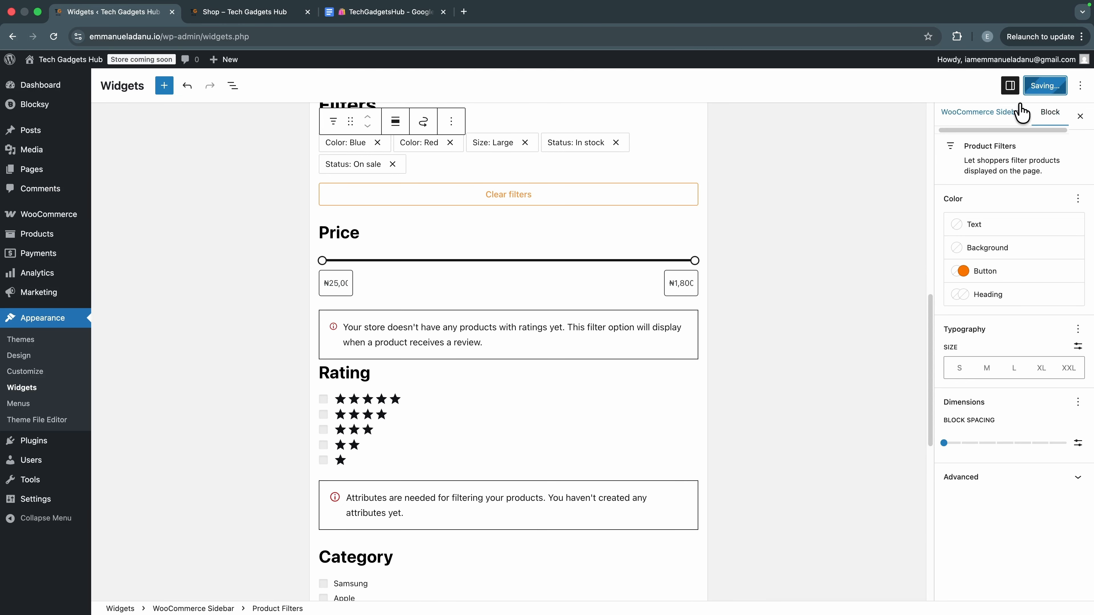
Step: Test the shop page filters with the Samsung category and a maximum price of about ₦994,878, clear both, and check the product grid
left_click(271, 16)
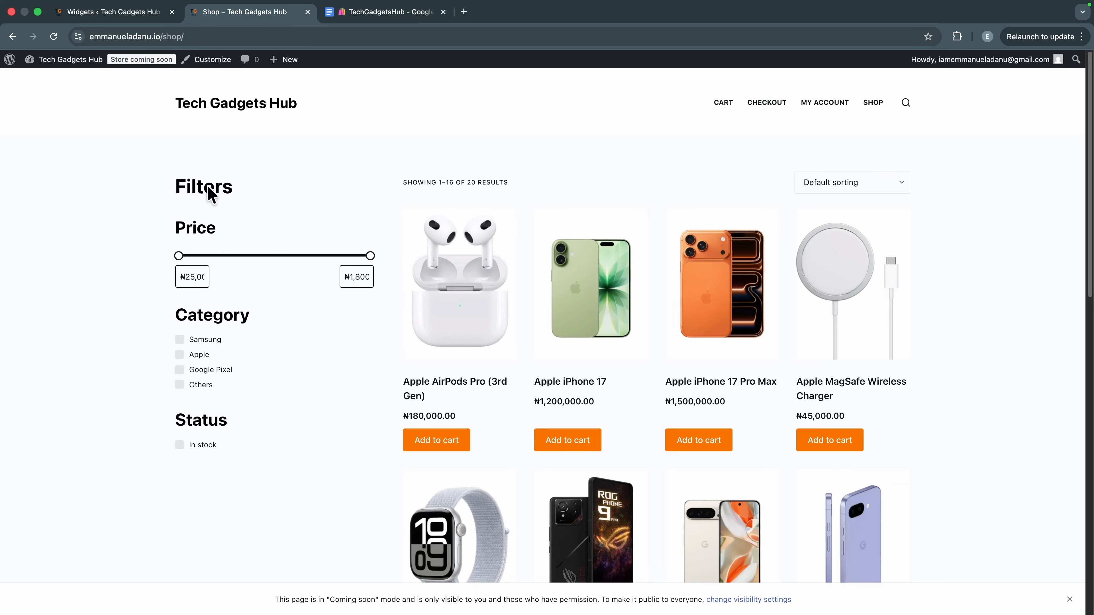
left_click(182, 340)
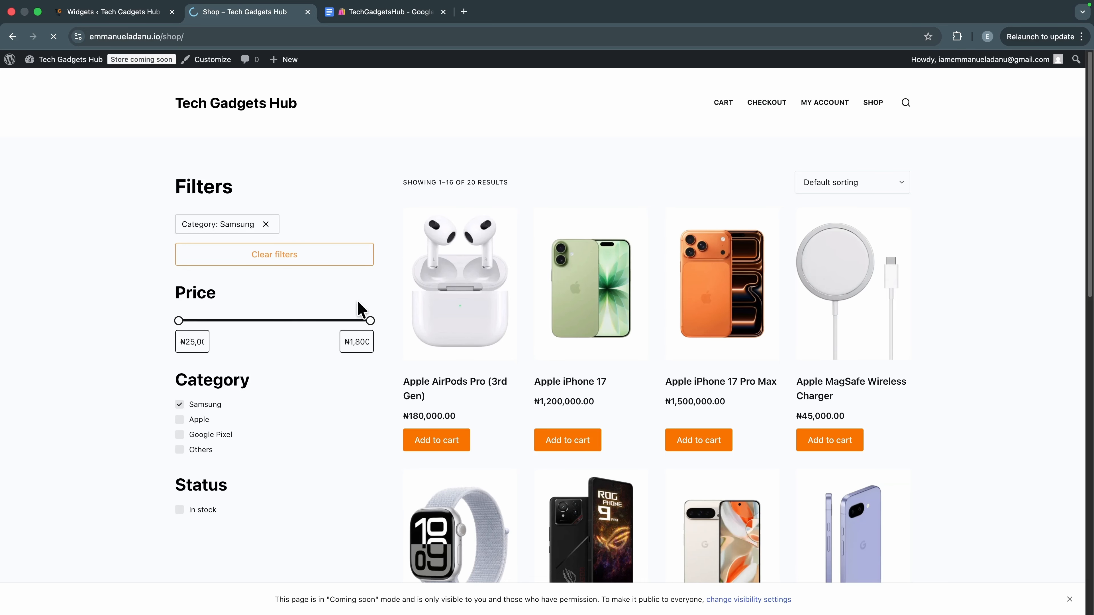
left_click_drag(371, 323, 285, 343)
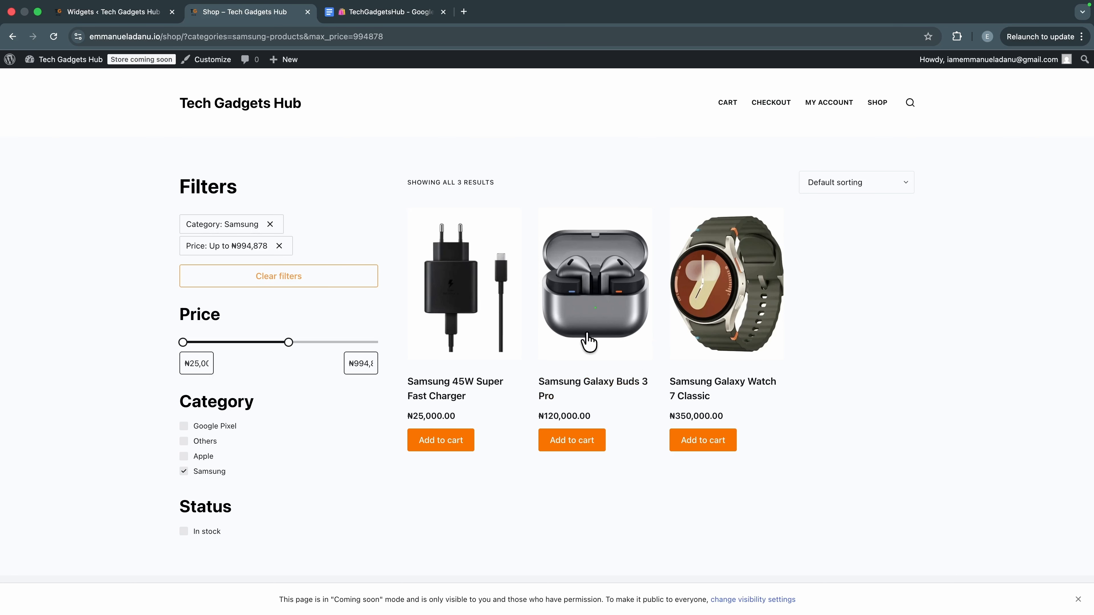
left_click(269, 224)
left_click(279, 225)
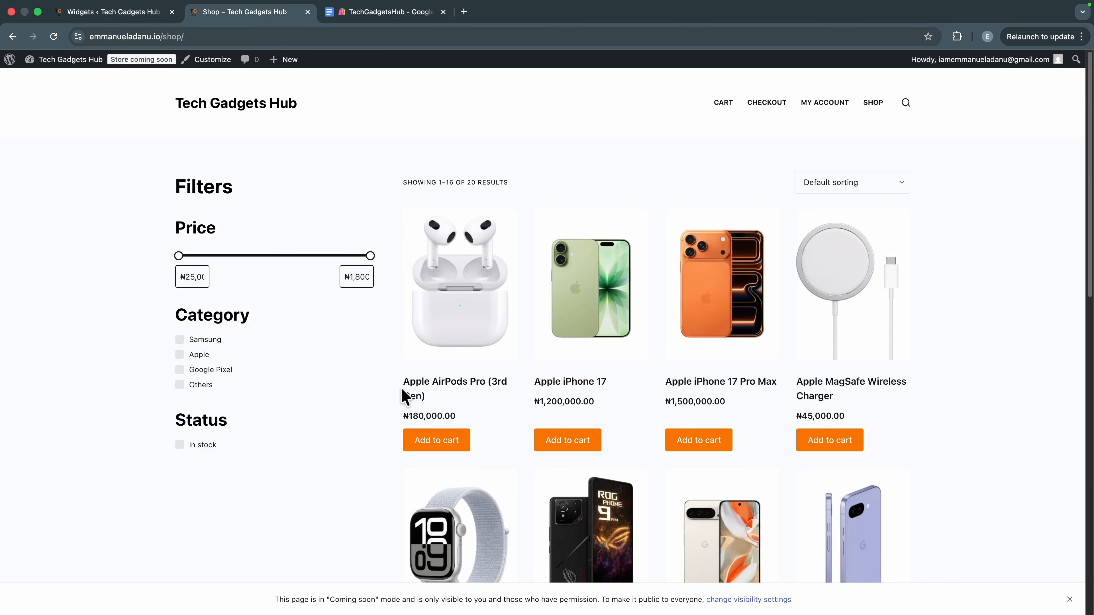
scroll(392, 393, "down", 4)
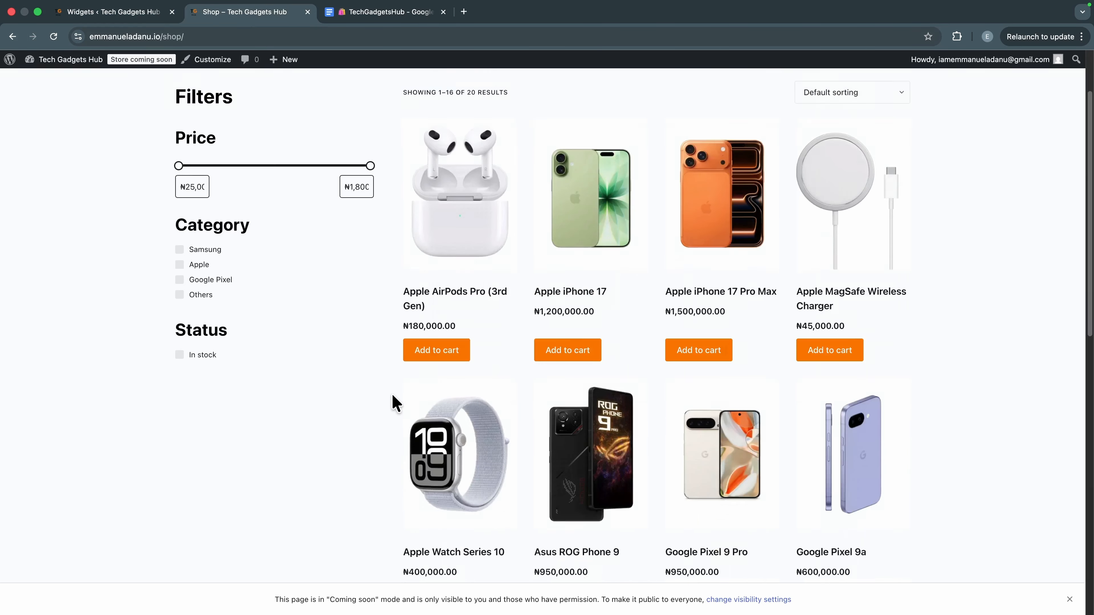
scroll(263, 267, "up", 4)
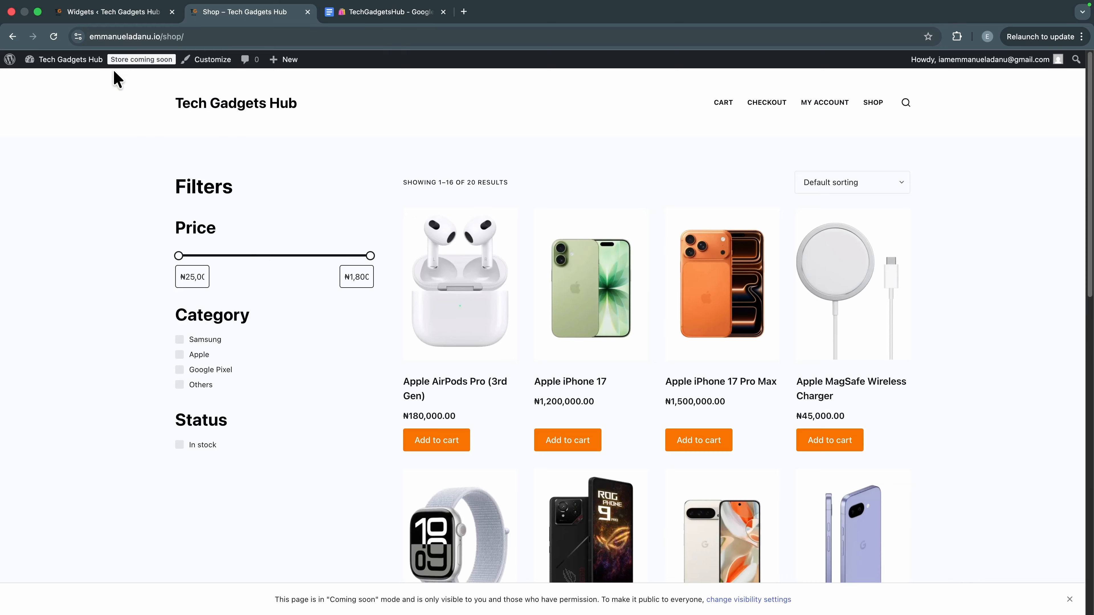
Step: Add a Products list widget below the Product Filters block in the WooCommerce Sidebar on the Widgets page
left_click(122, 13)
scroll(491, 444, "down", 6)
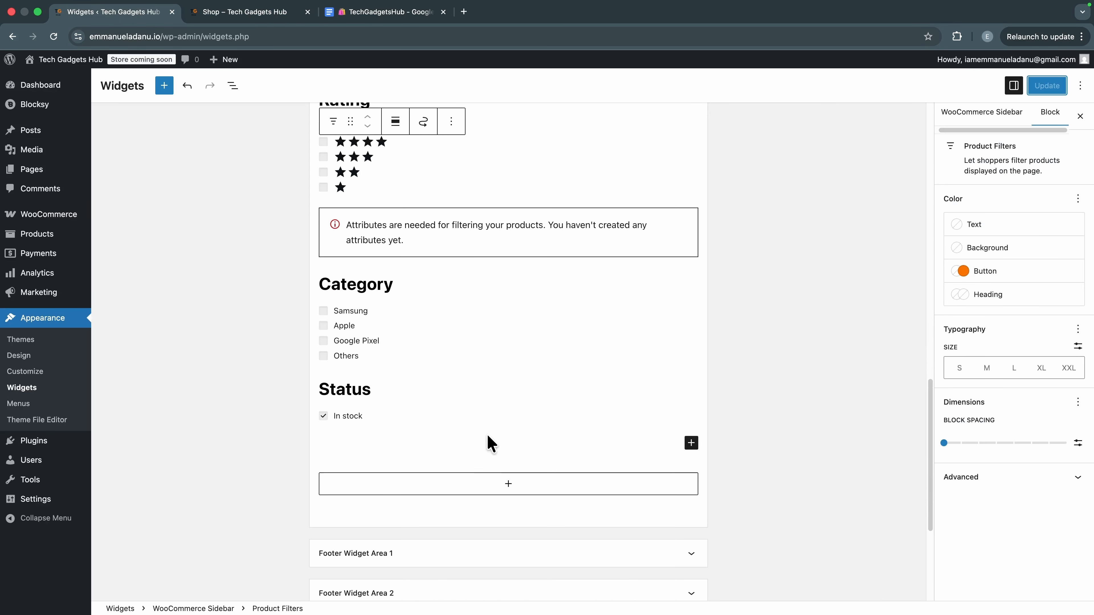
left_click(513, 488)
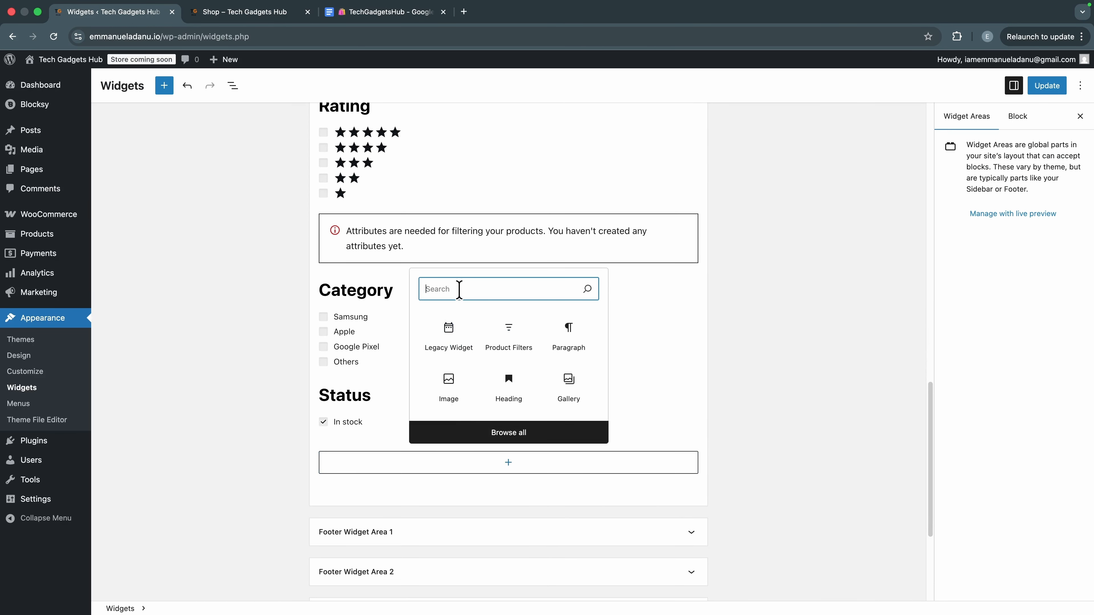
type("products")
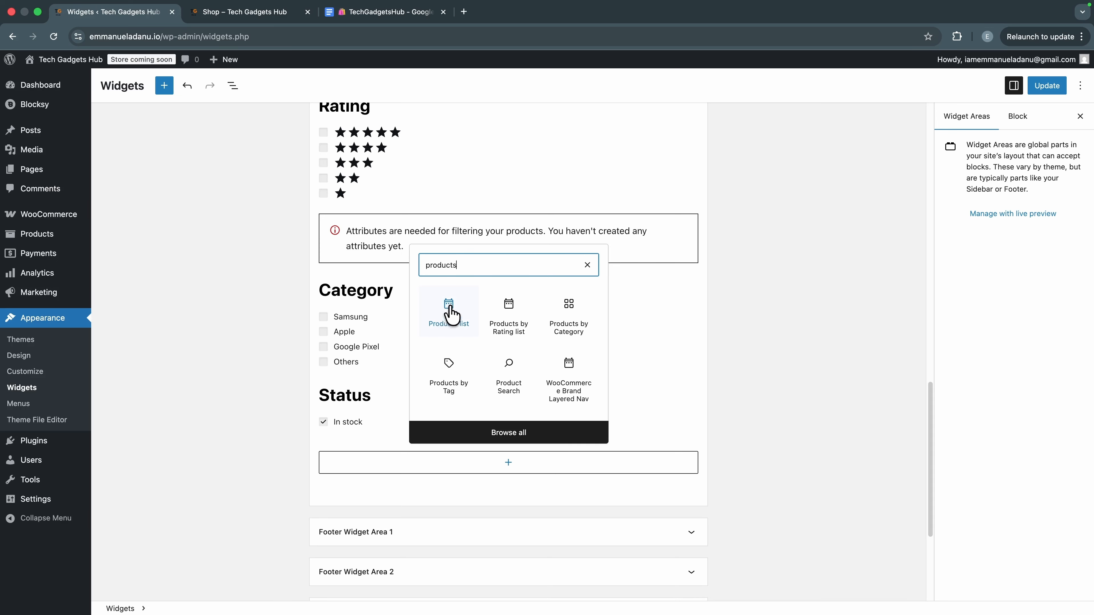
left_click(452, 317)
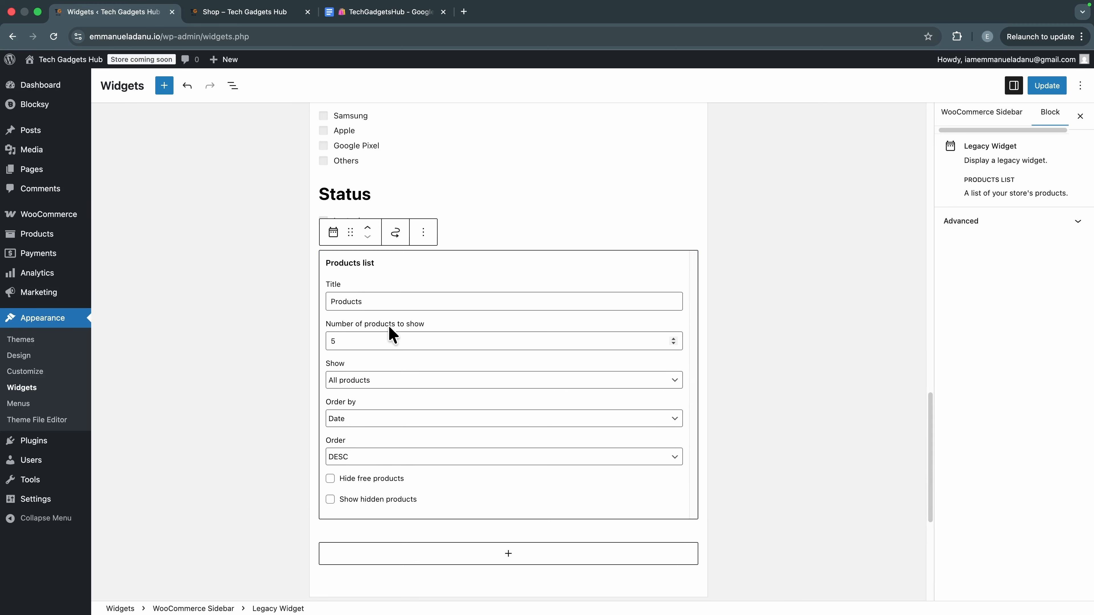
Step: Title the Products list "Featured Products", show featured products ordered by Random, and save the widgets, checking the reloaded shop page
type("Featured")
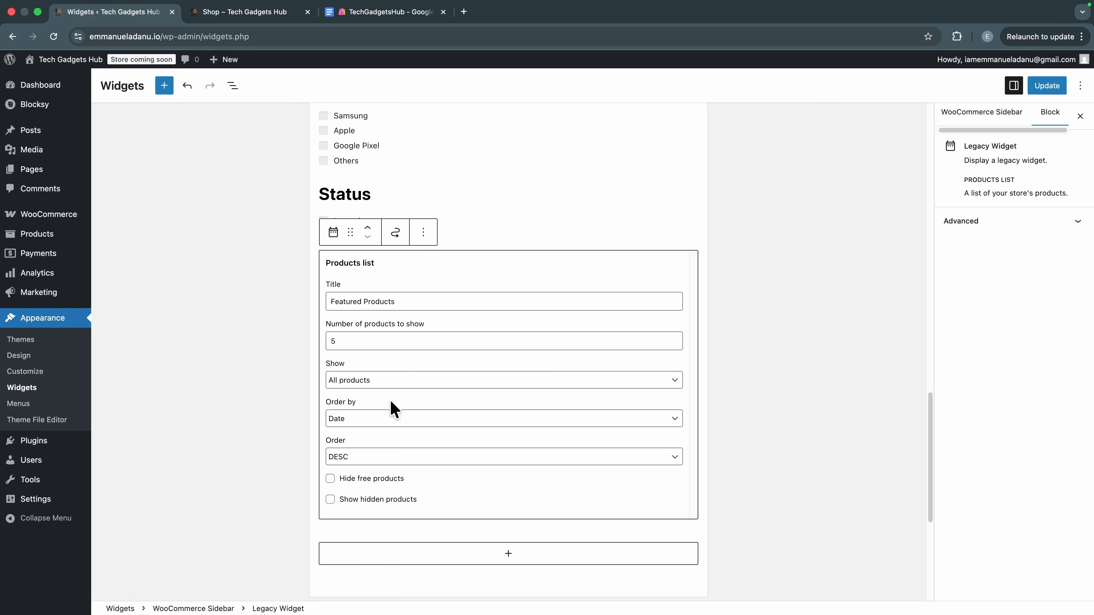
left_click(425, 376)
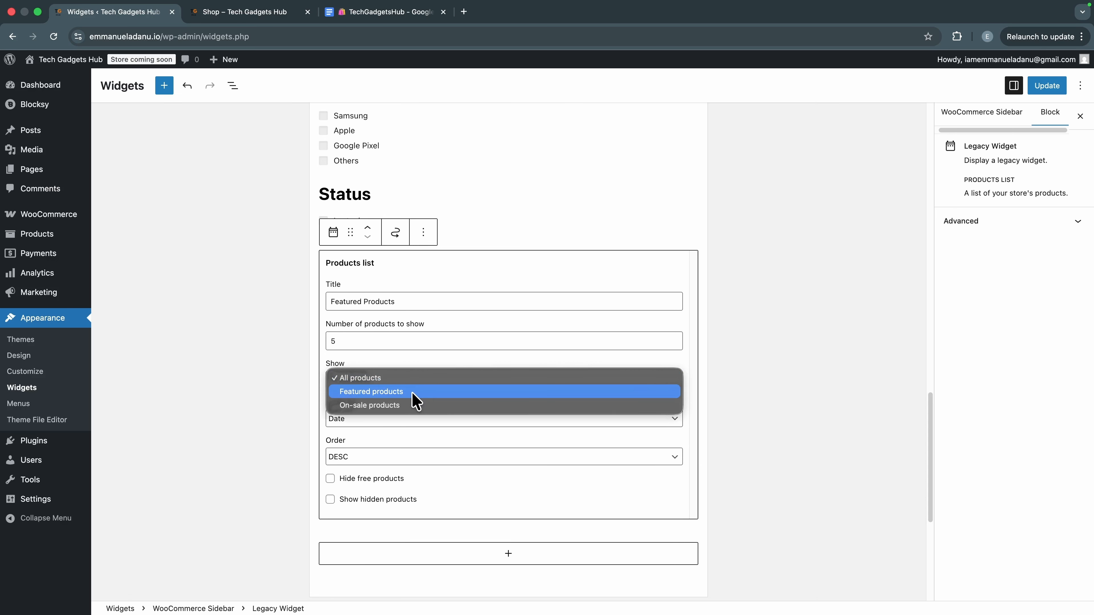
left_click(366, 392)
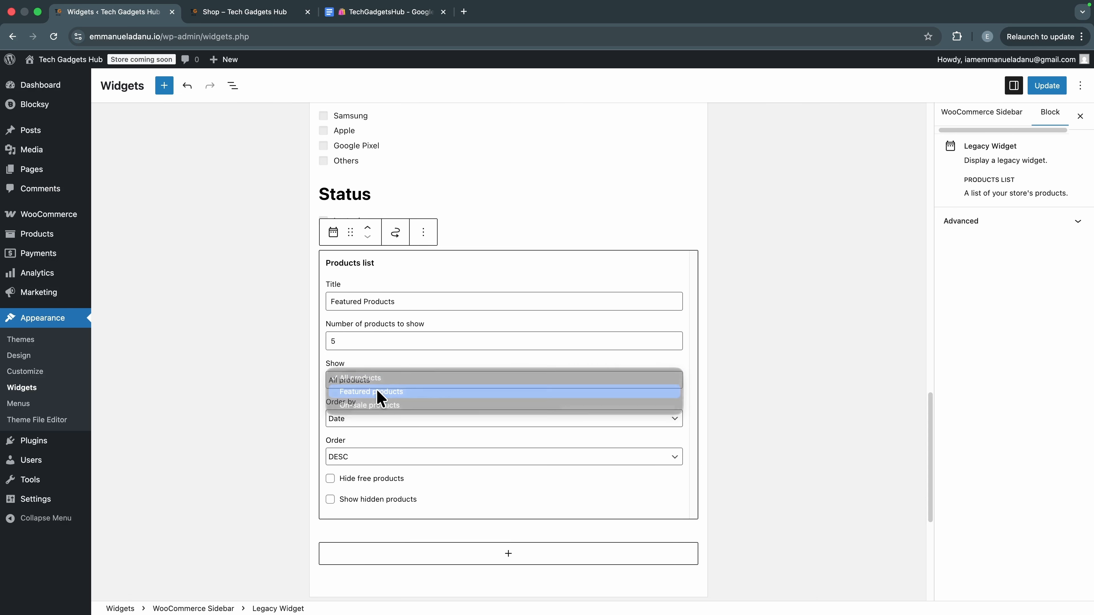
left_click(358, 421)
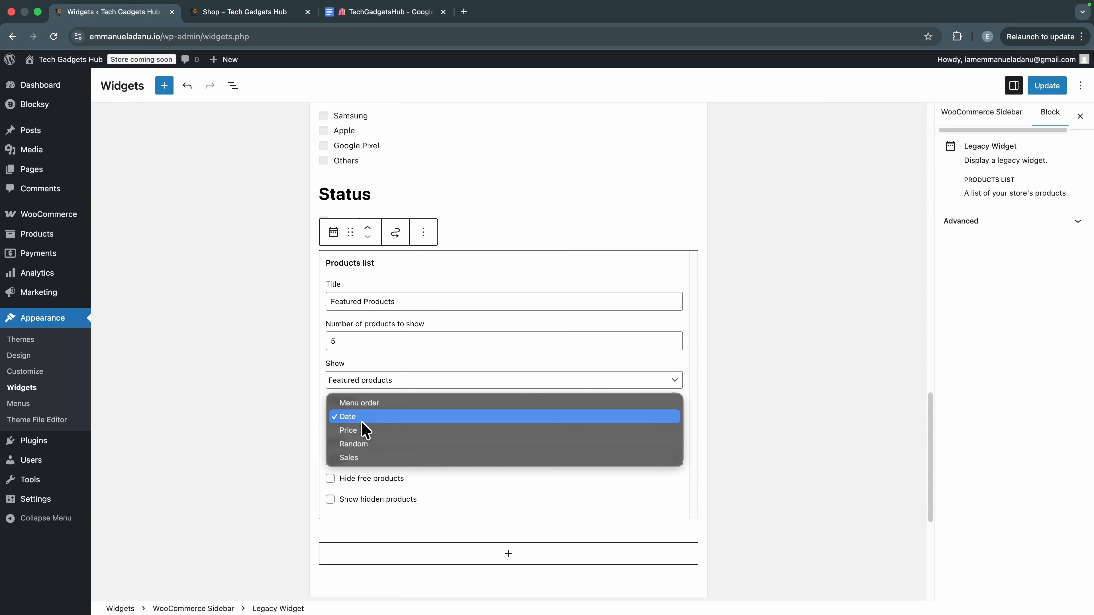
left_click(362, 445)
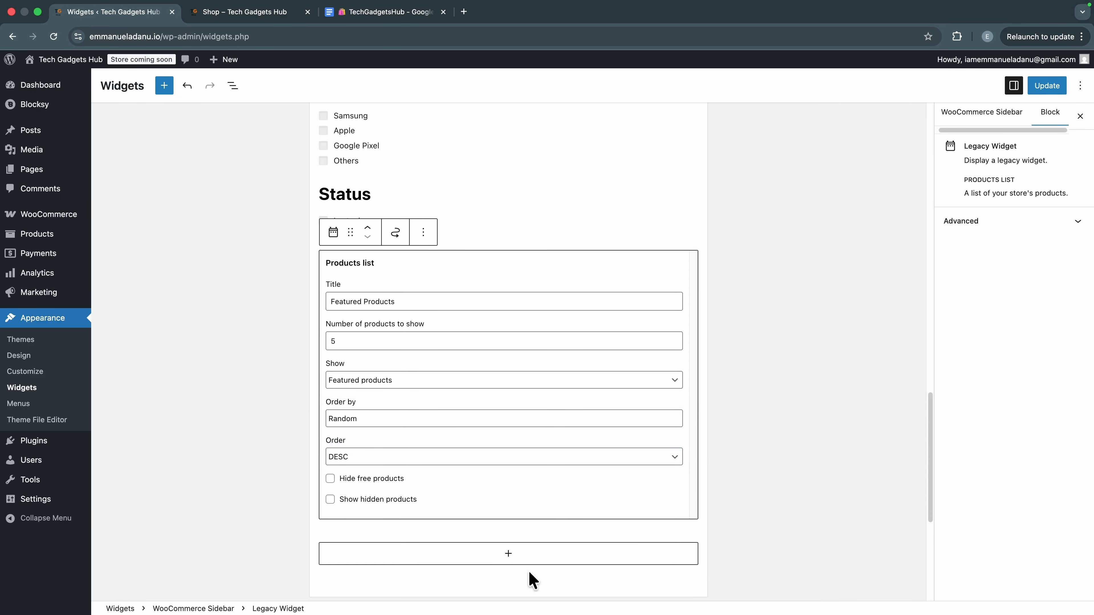
scroll(535, 578, "down", 3)
left_click(1035, 88)
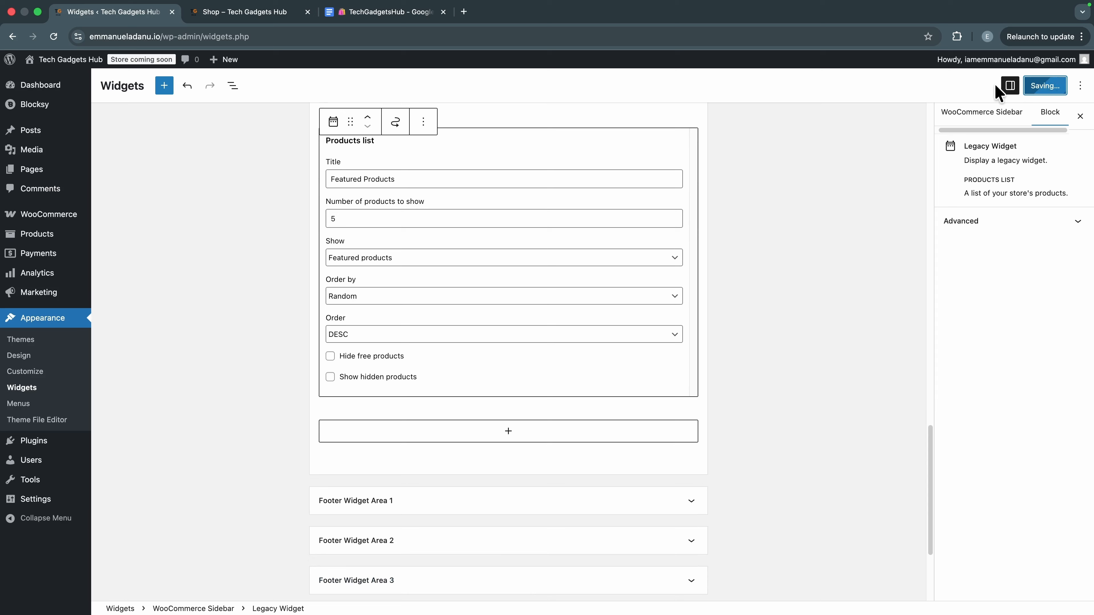
left_click(280, 13)
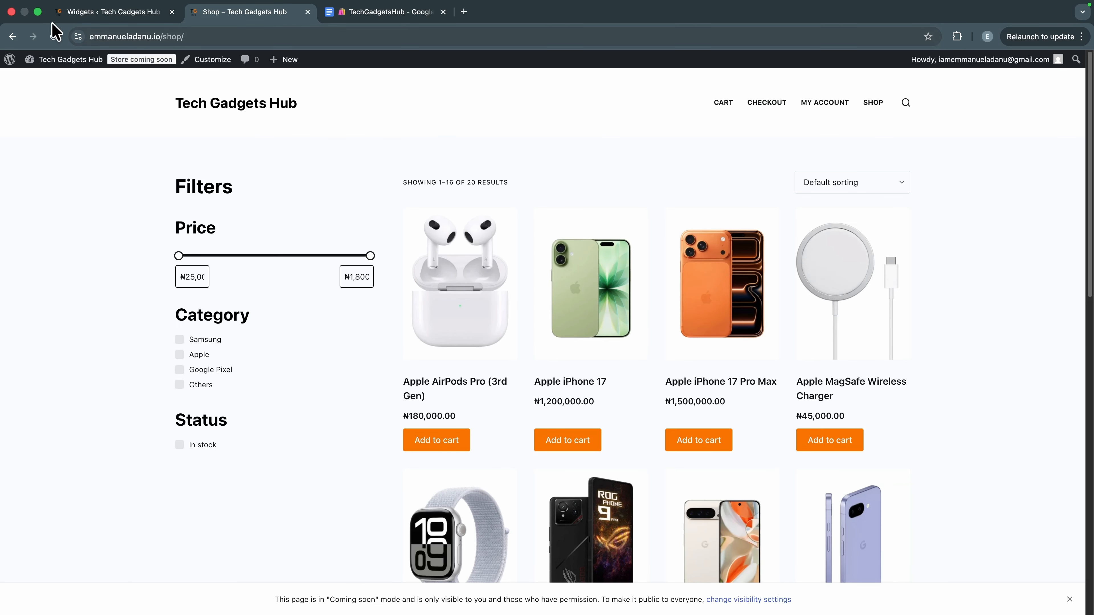
left_click(54, 36)
Step: Mark Apple iPhone 17 Pro Max, Samsung Galaxy S25 Ultra, Google Pixel 9a, Samsung Galaxy Z Fold 7 and Z Flip 7 as featured in All Products
left_click(116, 13)
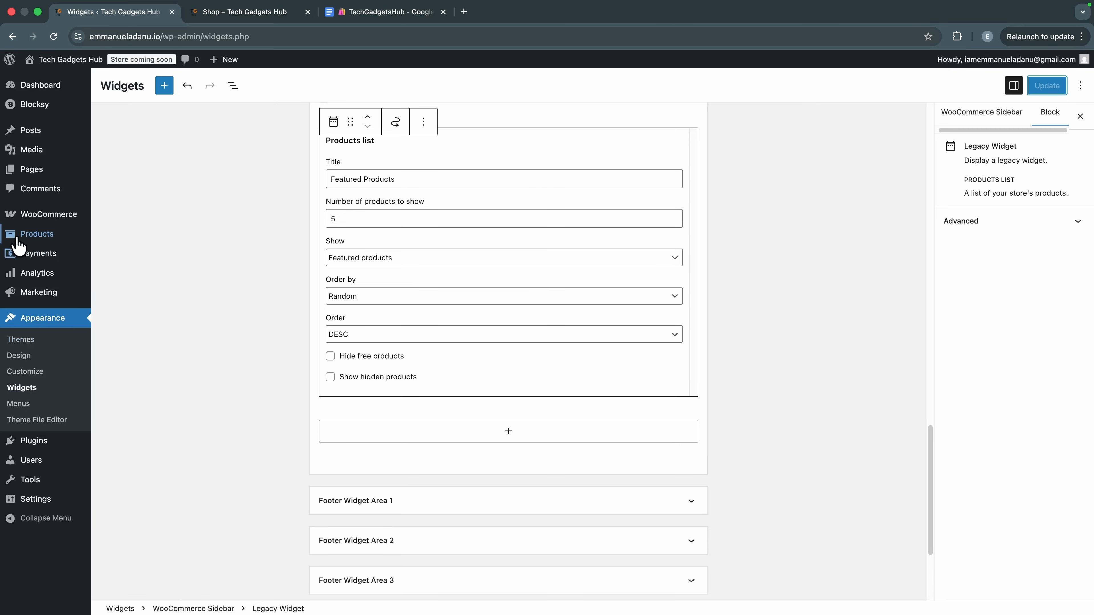
mouse_move(30, 234)
left_click(125, 236)
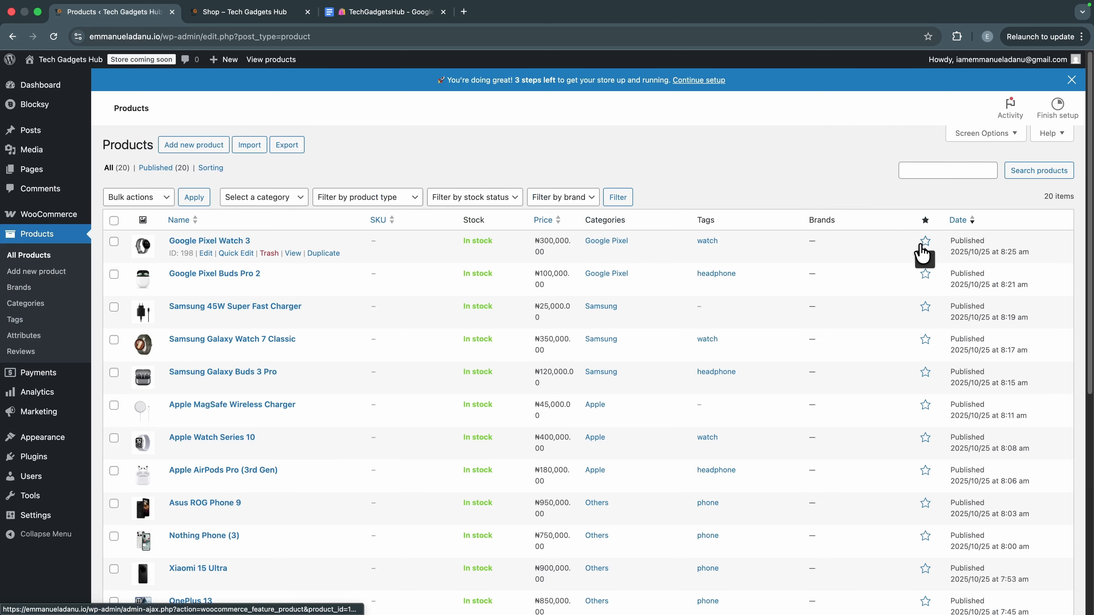
scroll(861, 298, "down", 8)
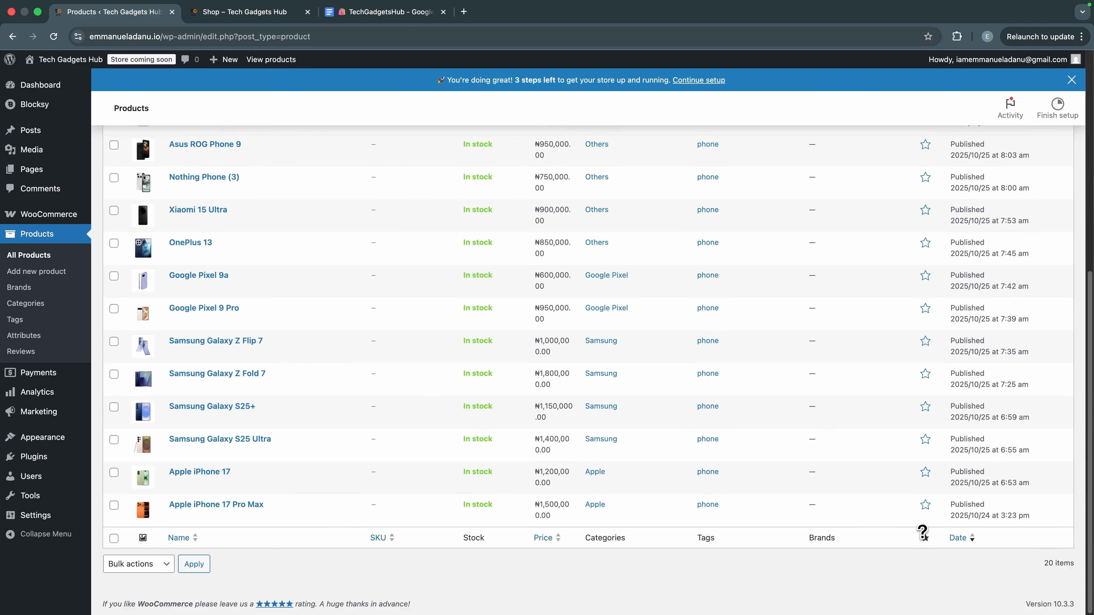
left_click(926, 506)
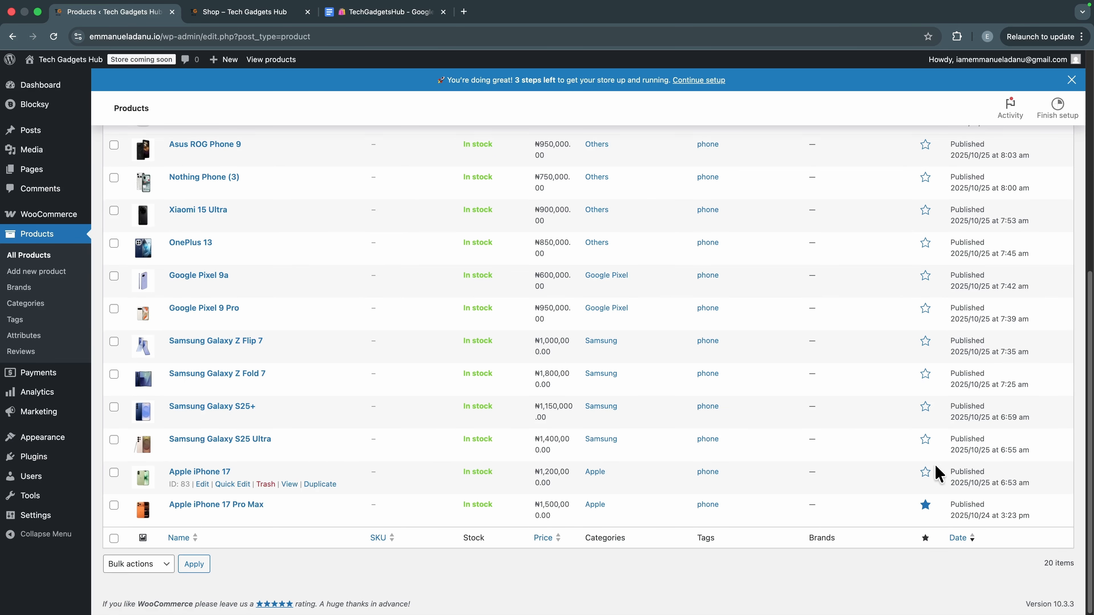
left_click(925, 441)
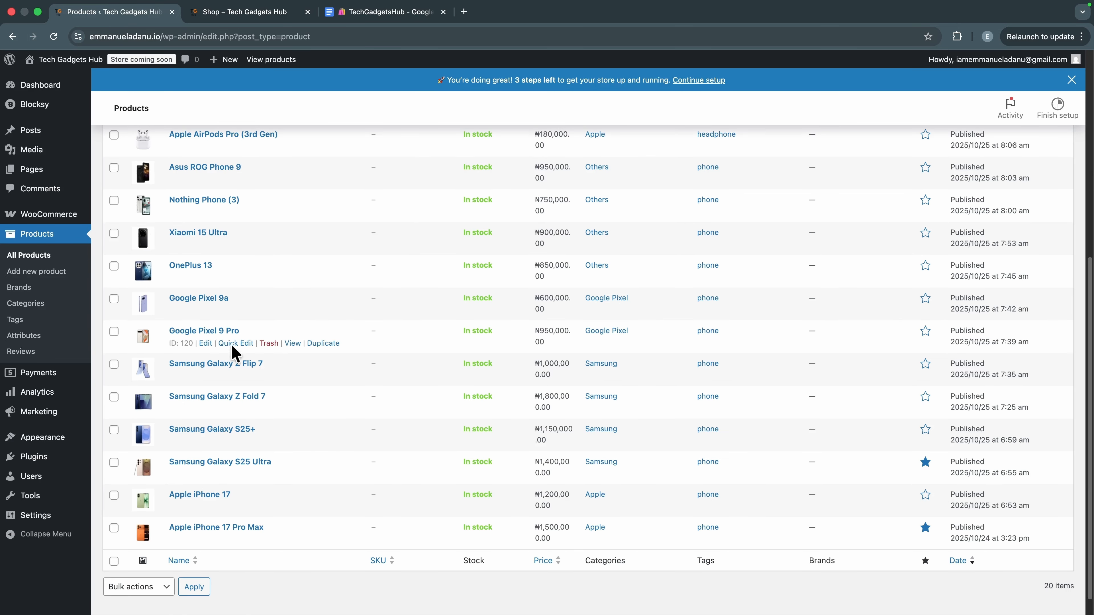
left_click(926, 301)
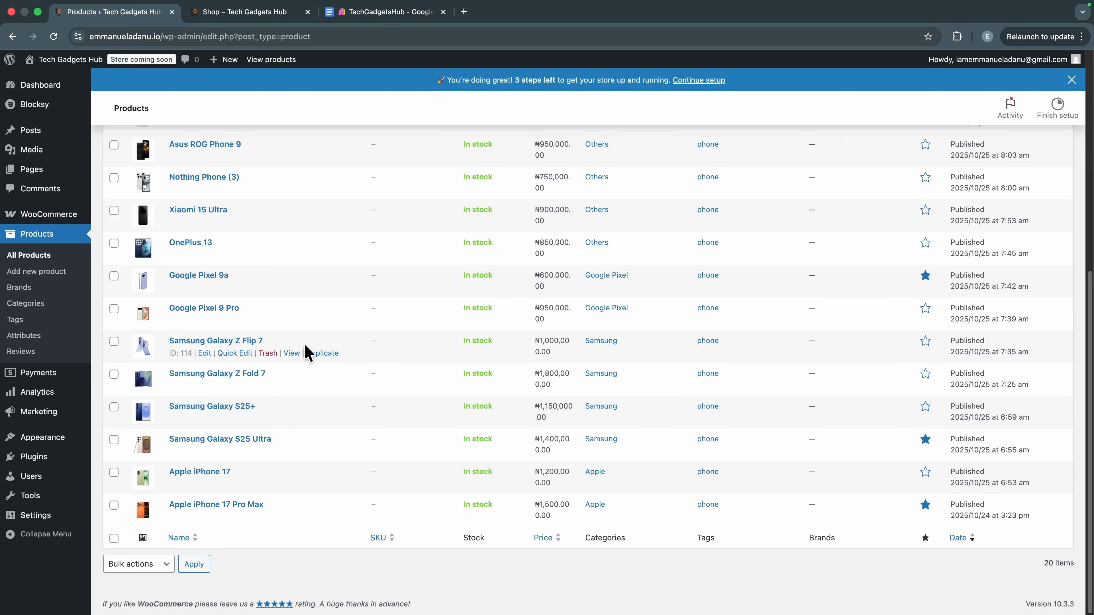
left_click(925, 375)
left_click(927, 341)
Step: Reload the shop page and examine the Featured Products list in the sidebar and the product grid down to the pagination
left_click(241, 18)
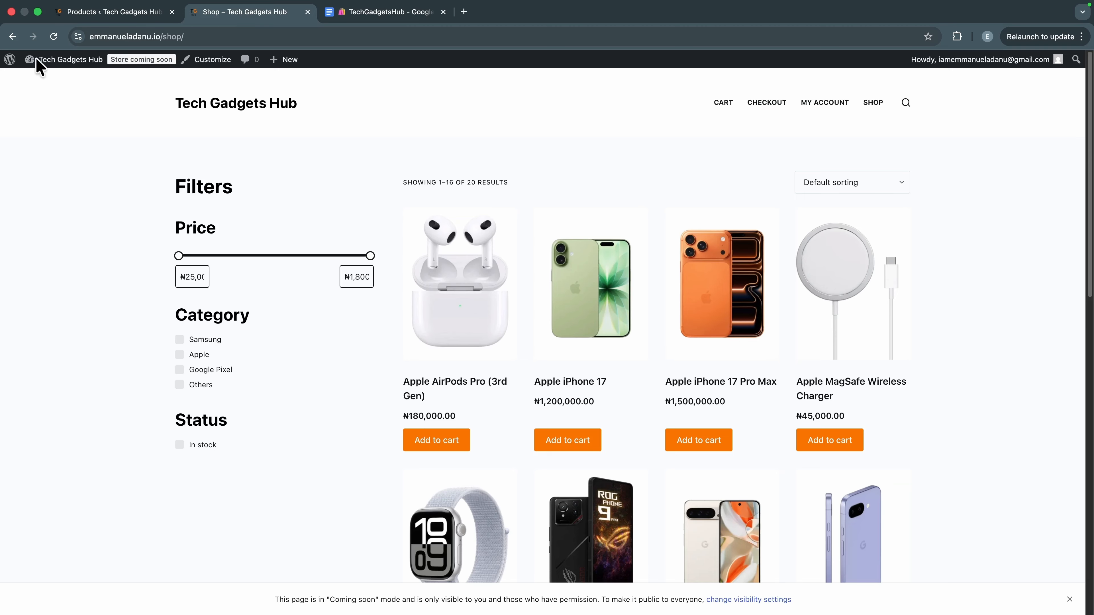
left_click(57, 38)
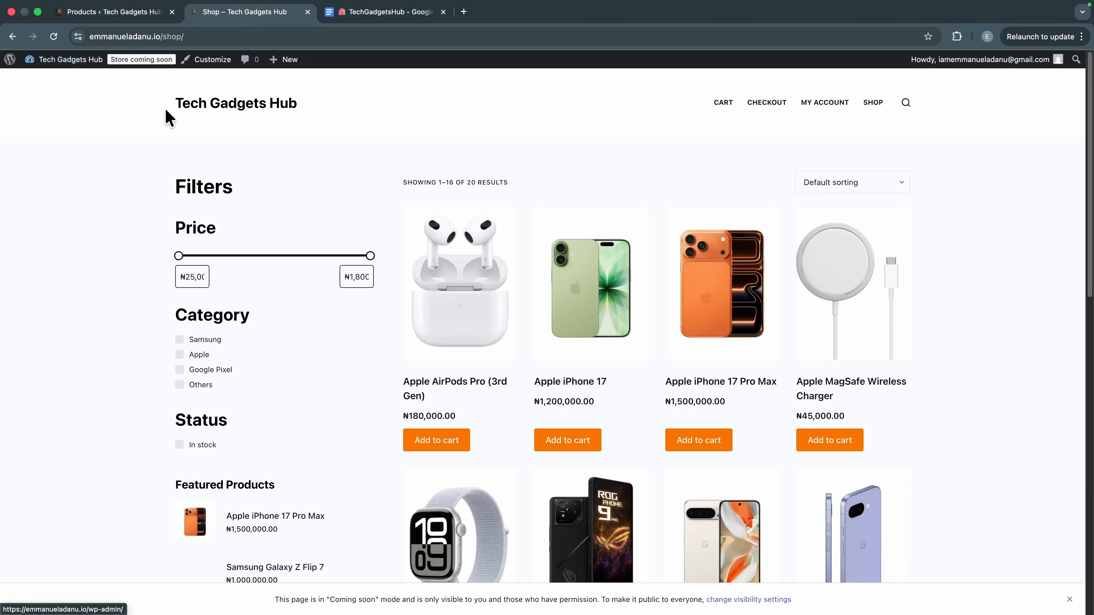
scroll(254, 446, "down", 3)
scroll(254, 446, "down", 5)
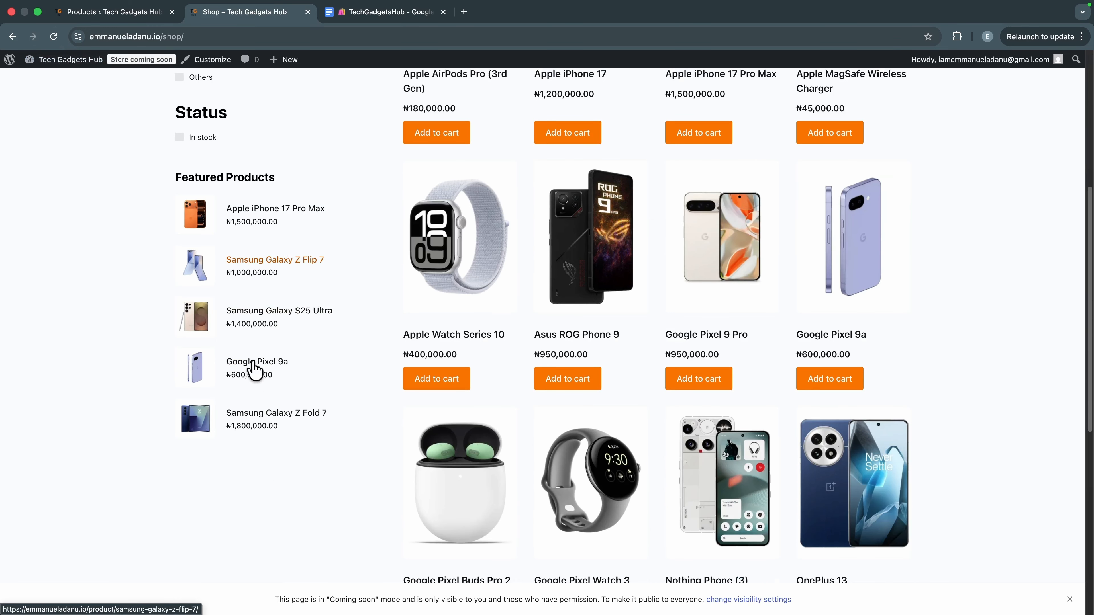
scroll(245, 391, "up", 2)
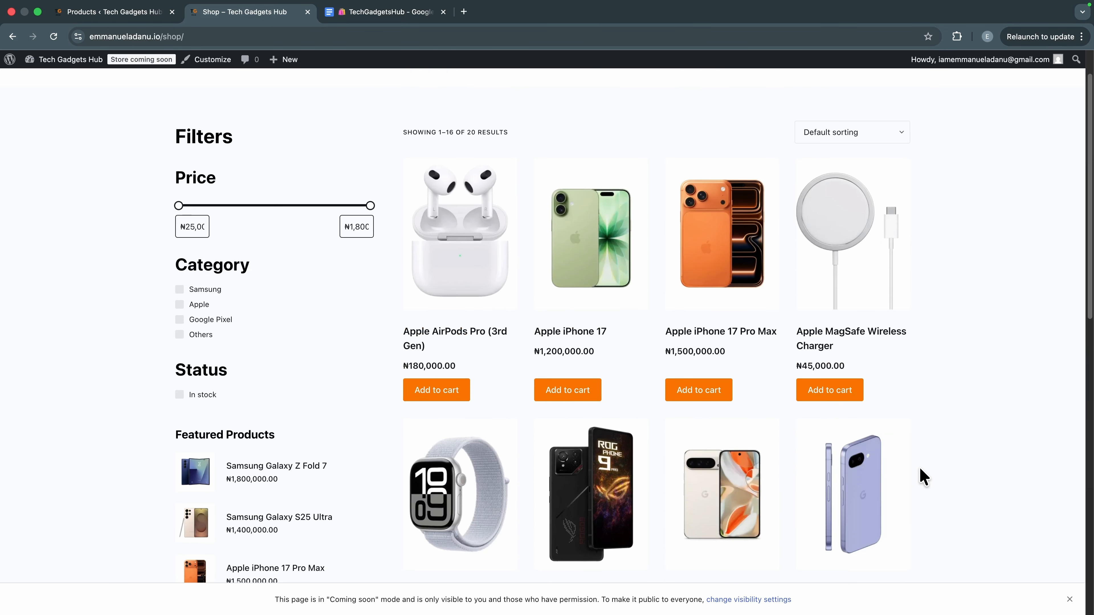
scroll(920, 469, "up", 1)
scroll(920, 468, "down", 8)
scroll(923, 475, "down", 9)
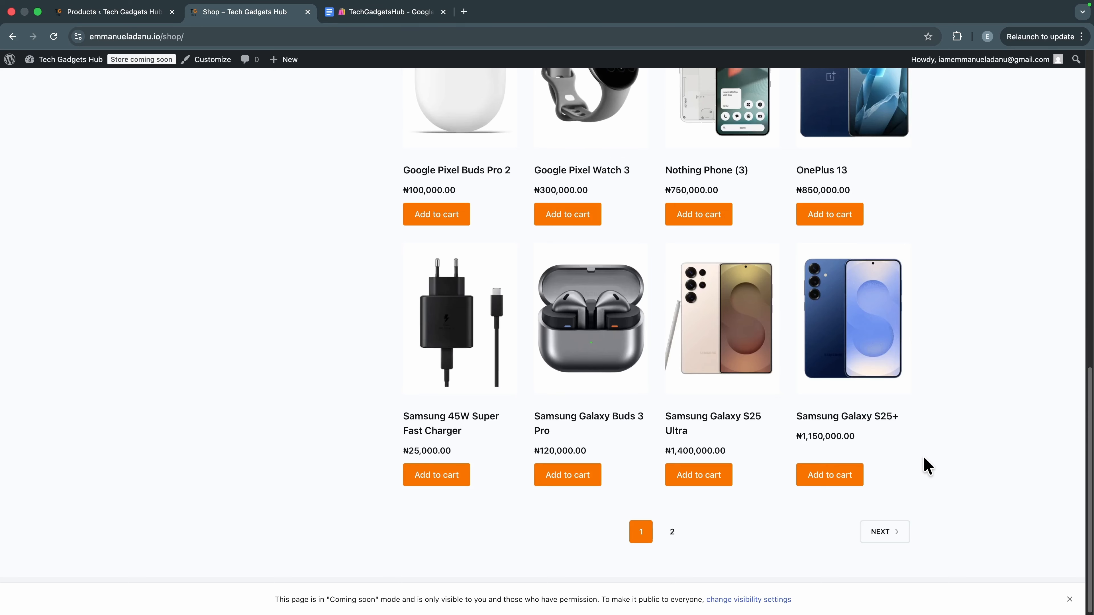
scroll(926, 465, "up", 20)
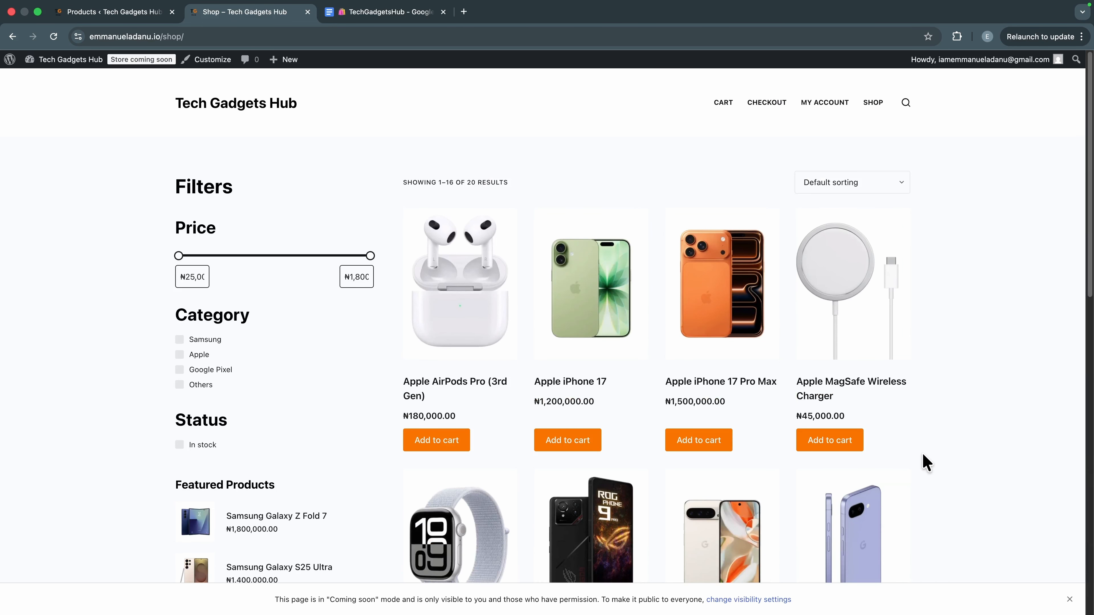
Step: Open the Apple AirPods Pro (3rd Gen) product page and view another gallery image of the product
left_click(423, 302)
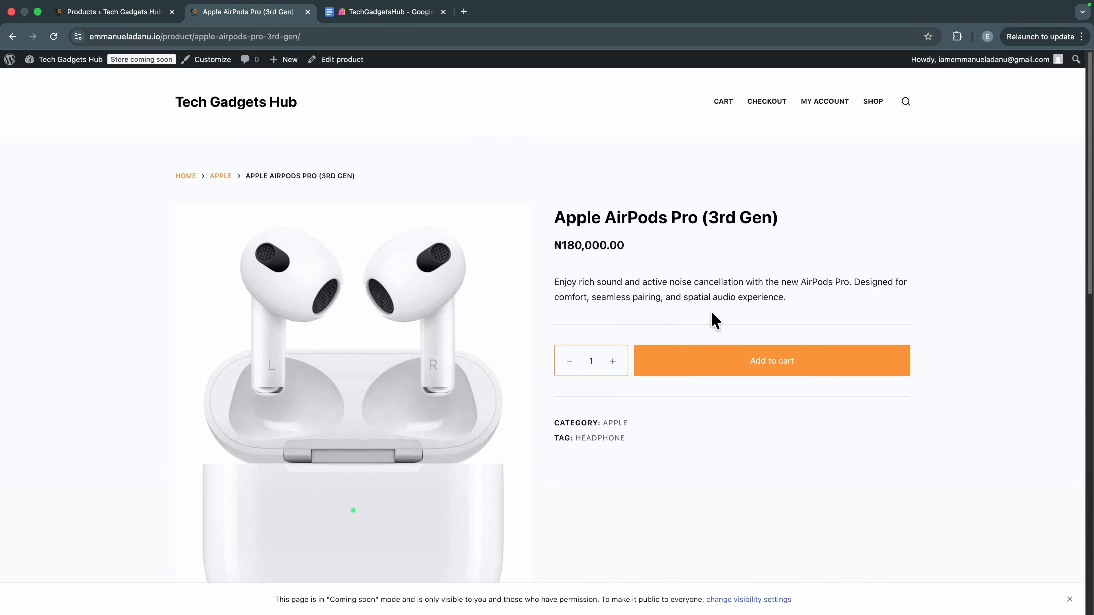
scroll(715, 321, "down", 10)
left_click(285, 233)
scroll(637, 313, "up", 10)
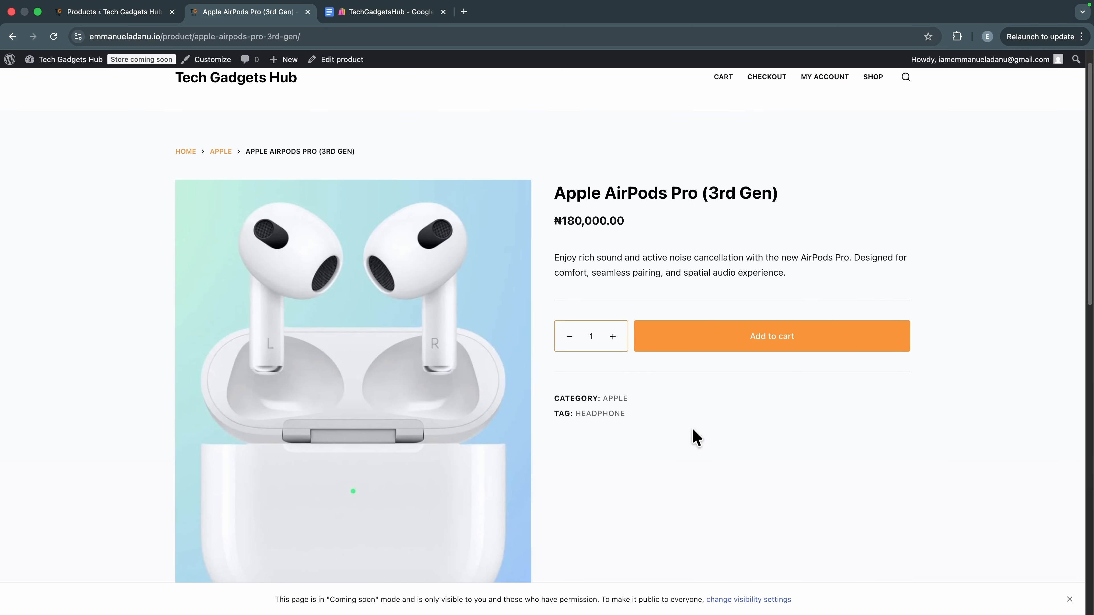
Step: Add one Apple AirPods Pro (3rd Gen) to the cart and proceed from the cart to checkout
left_click(768, 352)
left_click(823, 349)
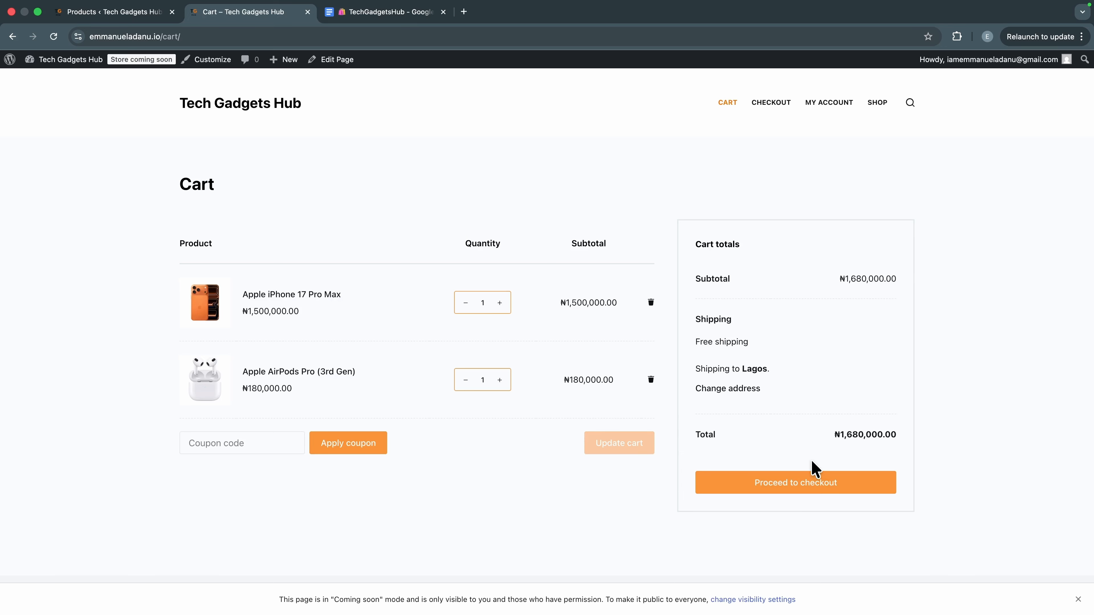
left_click(819, 493)
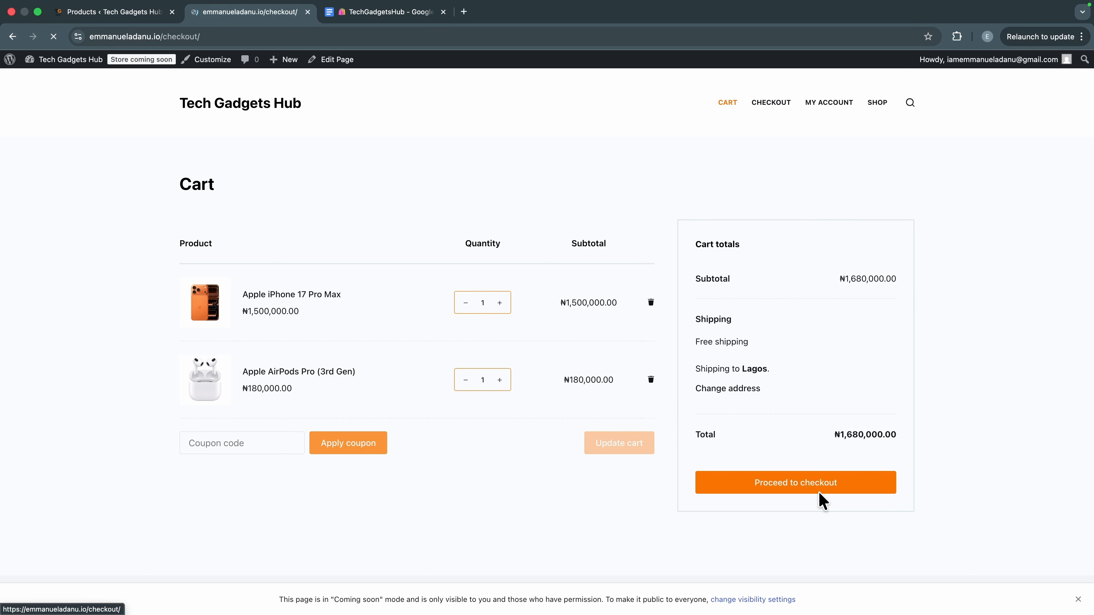
Step: Examine the checkout page's billing fields, order summary and payment method notice
scroll(621, 285, "down", 7)
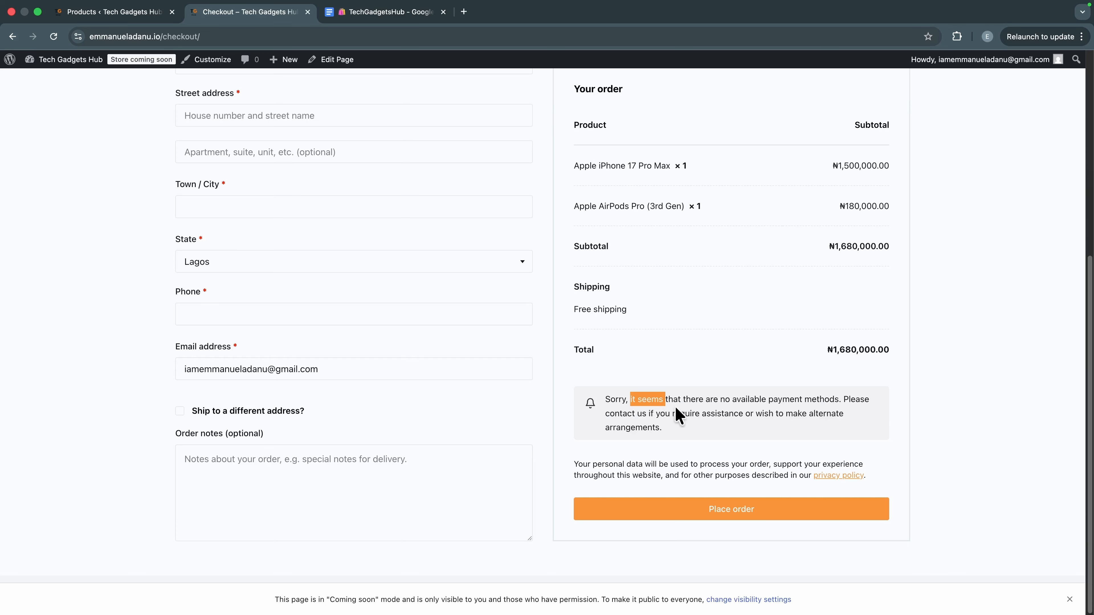
left_click_drag(676, 408, 758, 414)
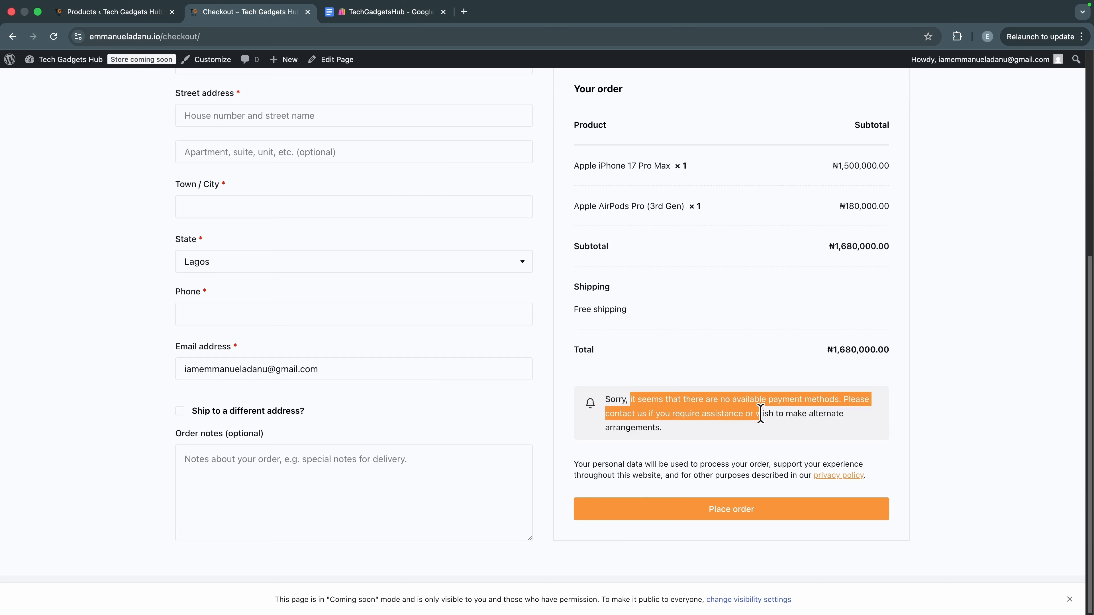
left_click(772, 425)
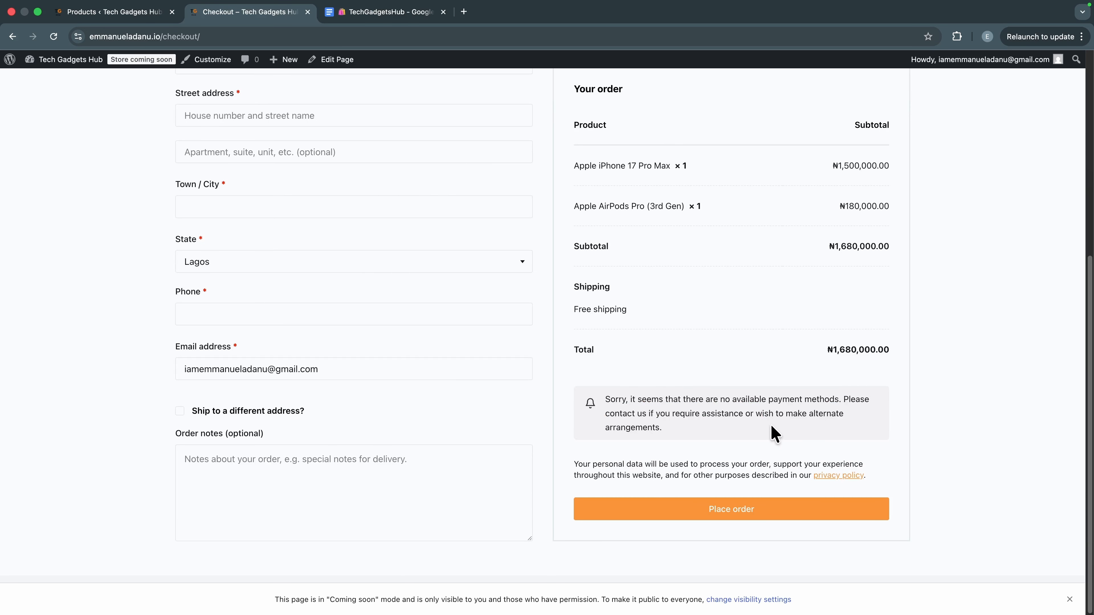
scroll(663, 335, "up", 3)
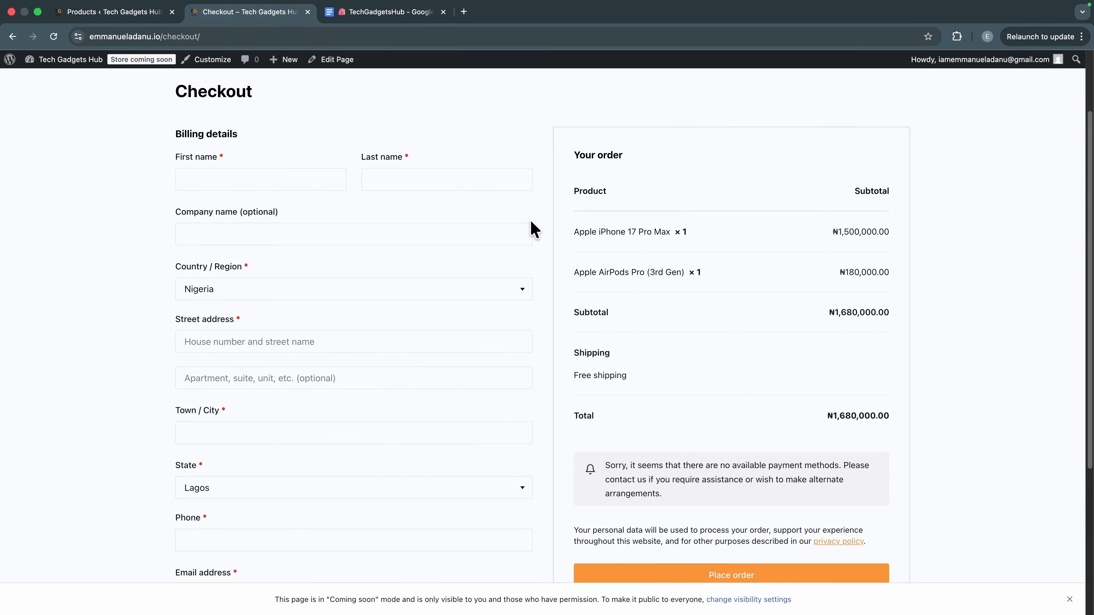
scroll(534, 229, "up", 2)
Step: Open the Nigeria shipping zone for editing in the WooCommerce shipping settings
left_click(94, 17)
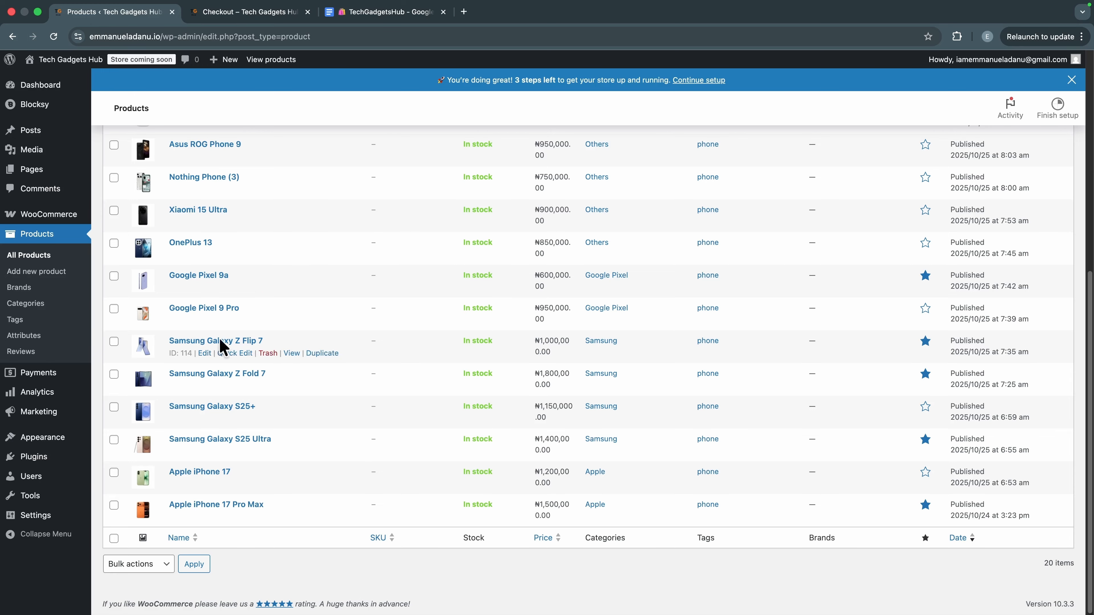
mouse_move(28, 219)
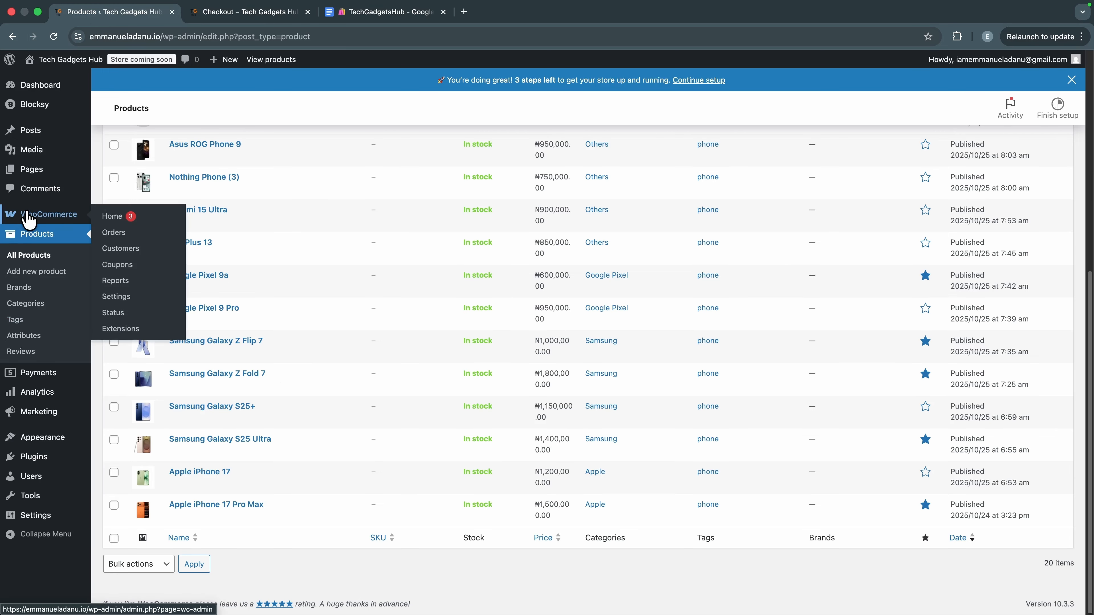
left_click(133, 302)
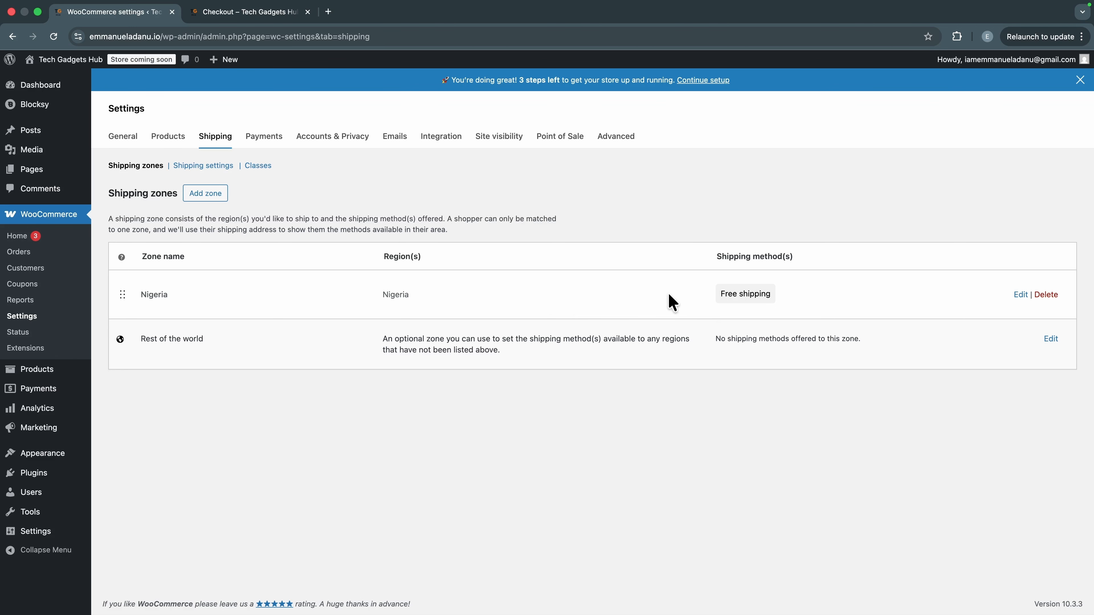
left_click(1021, 295)
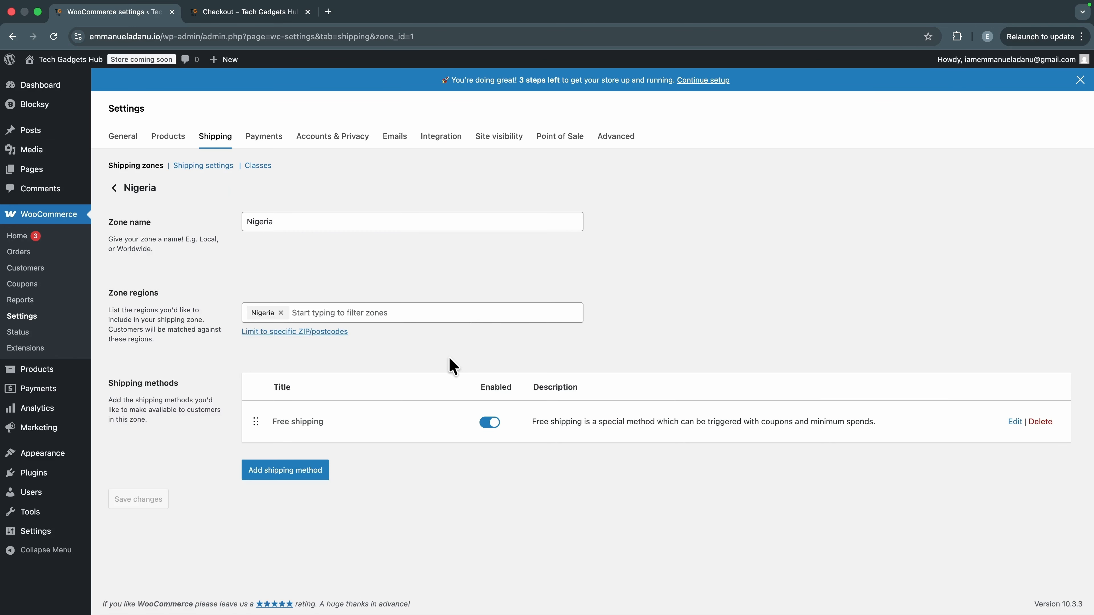
Step: Disable free shipping in the Nigeria zone and add a flat rate method named Delivery Fee costing ₦10000
left_click(492, 423)
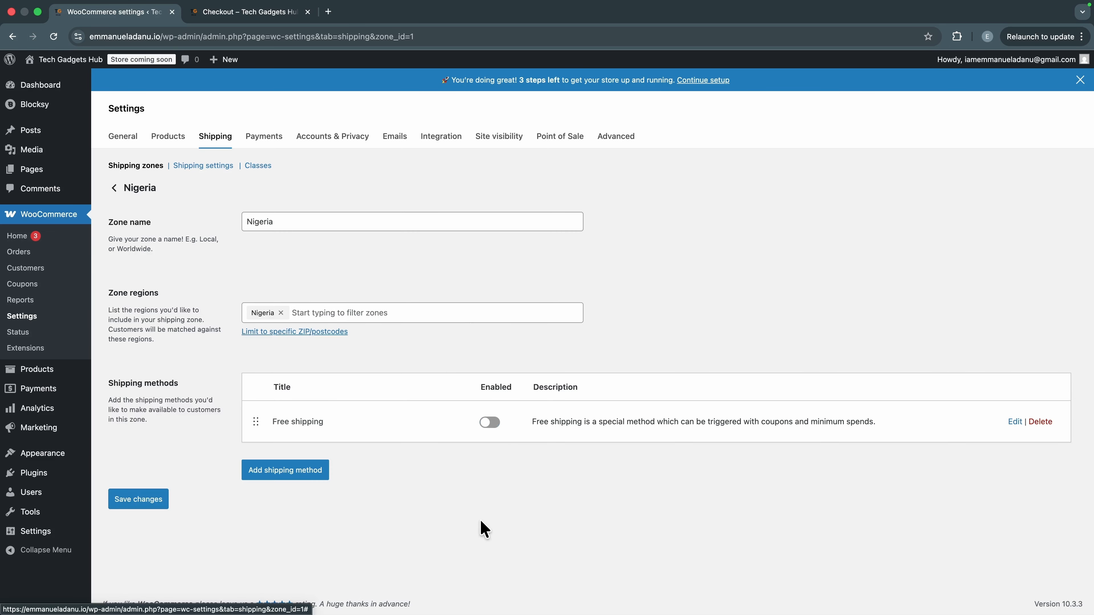
left_click(297, 474)
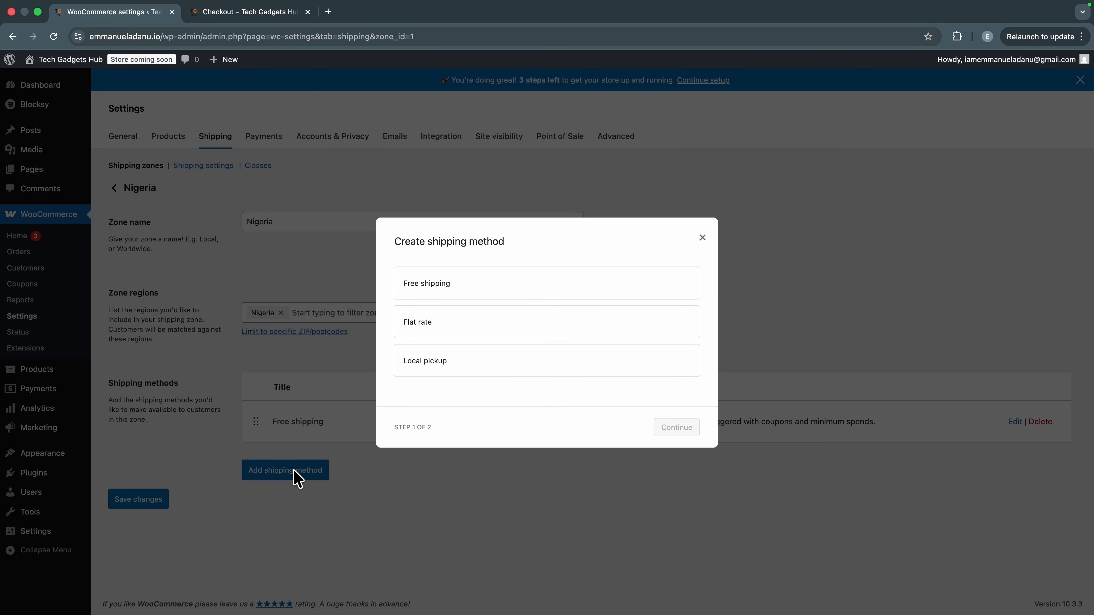
left_click(432, 327)
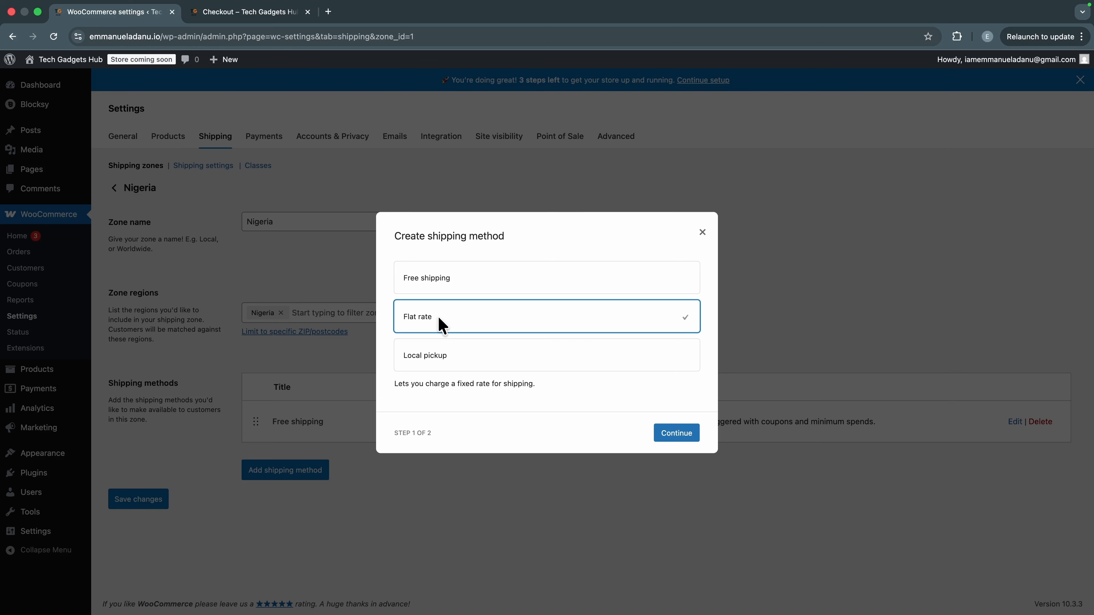
left_click(450, 354)
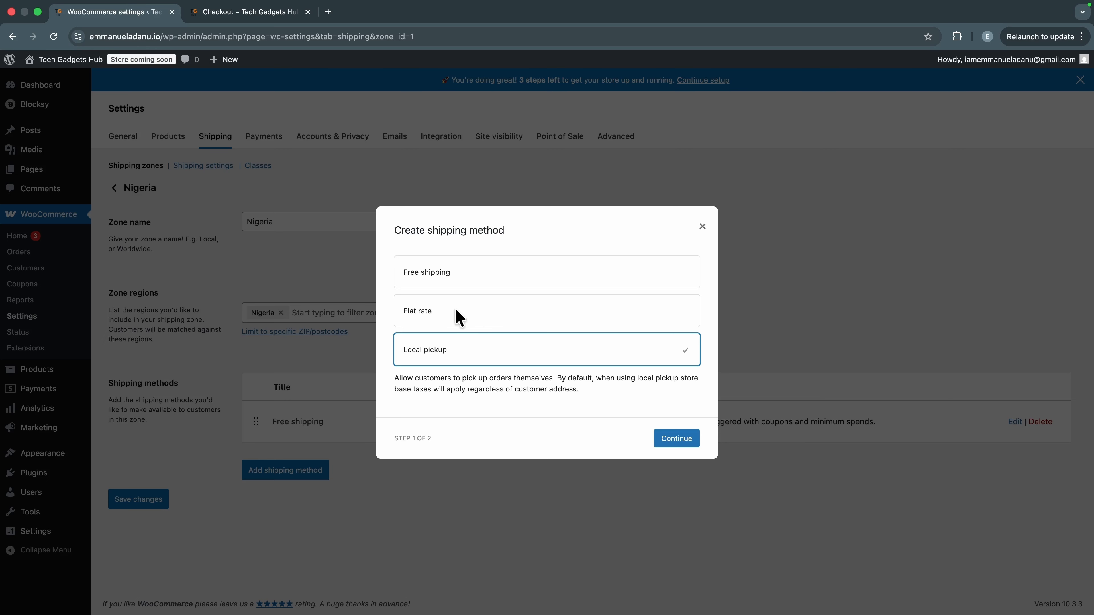
left_click(458, 314)
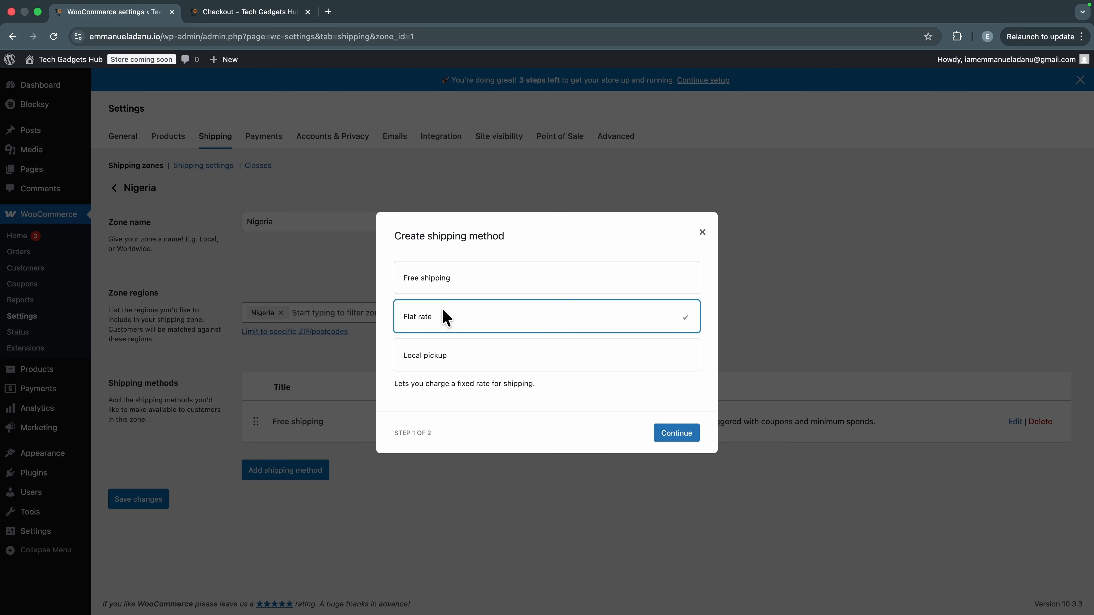
left_click(674, 439)
type("Delivery Fee")
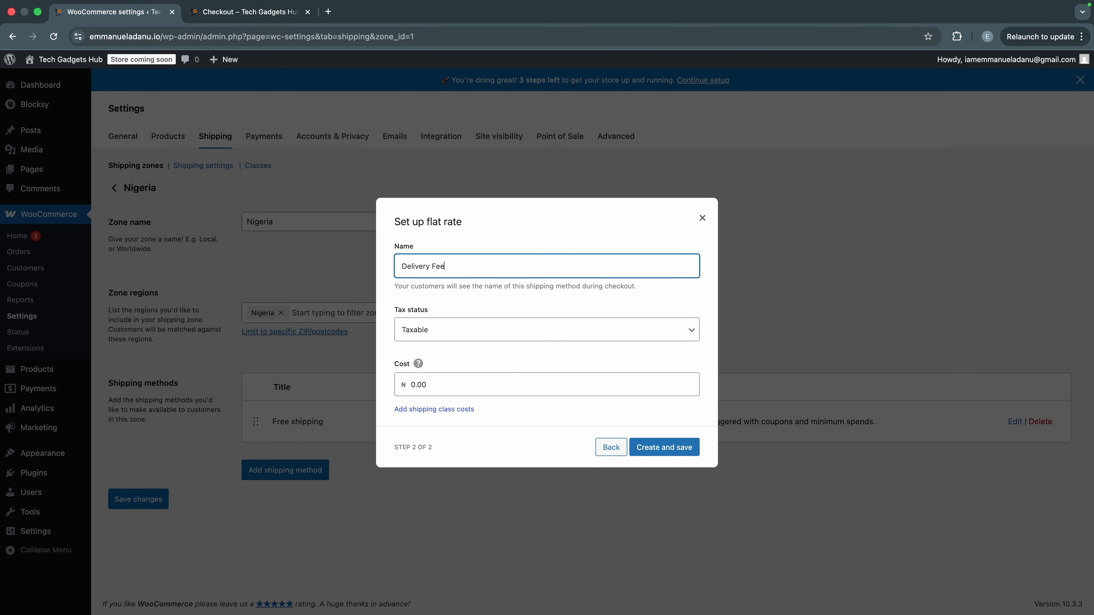
left_click(463, 382)
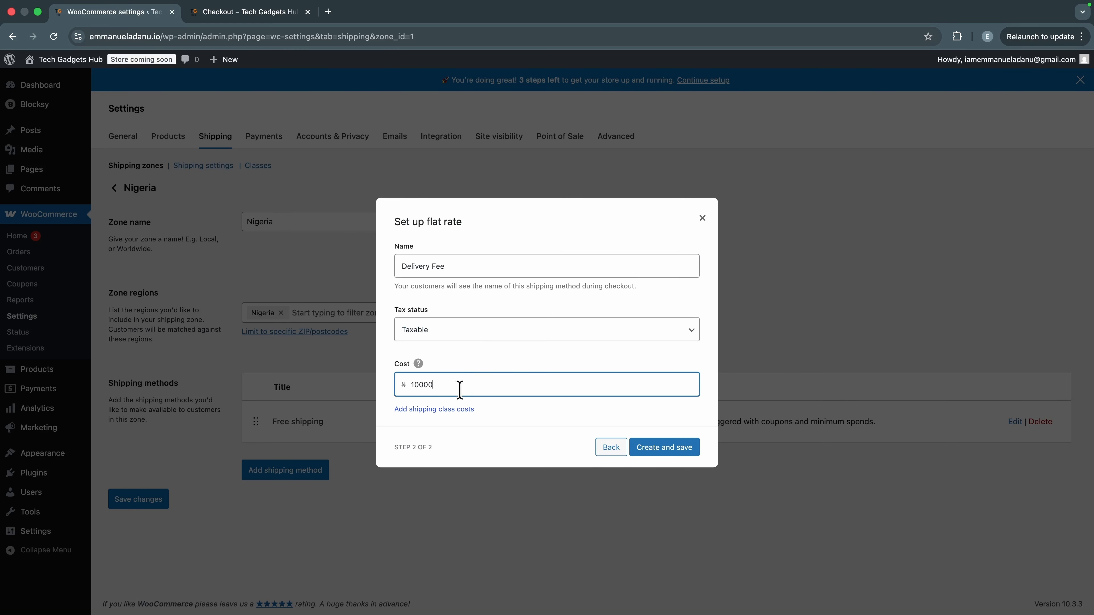
left_click(689, 451)
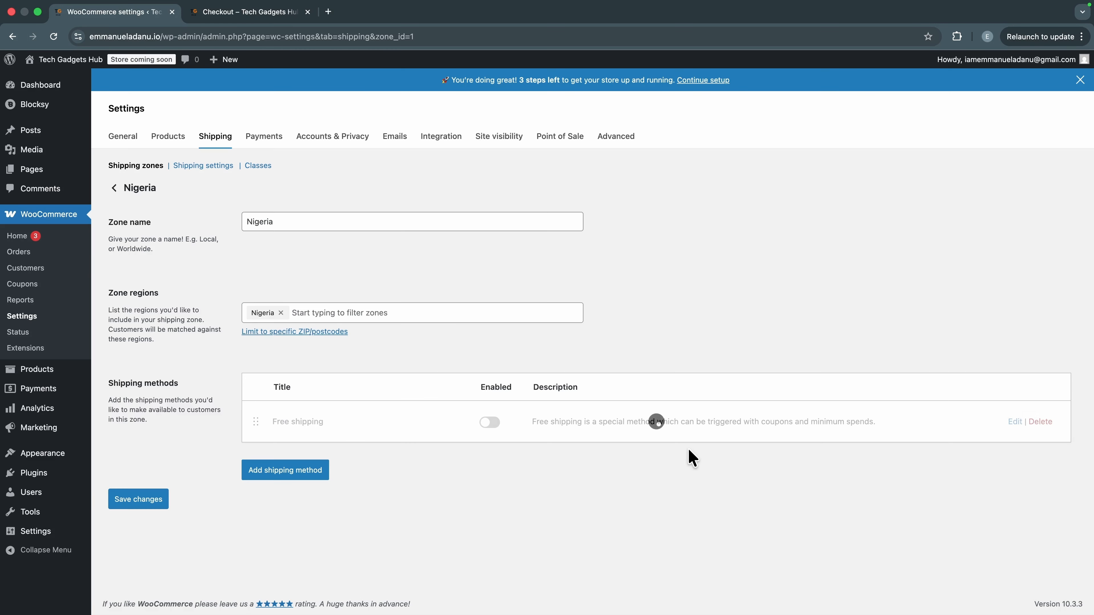
Step: Start a new shipping zone named Lagos and set its region to Lagos, Nigeria
left_click(115, 189)
left_click(207, 194)
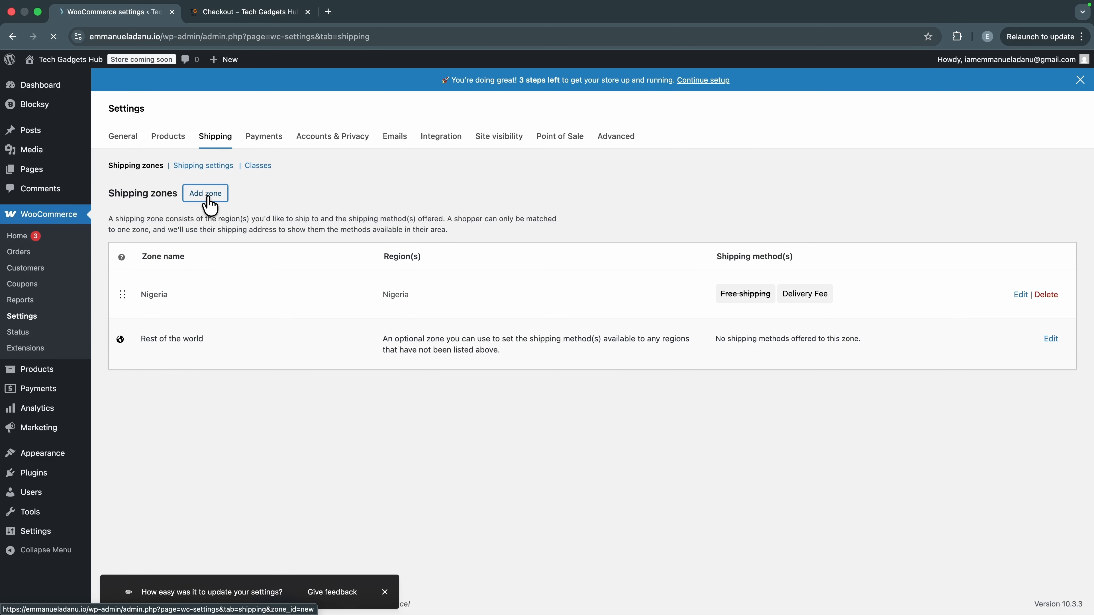
left_click(271, 222)
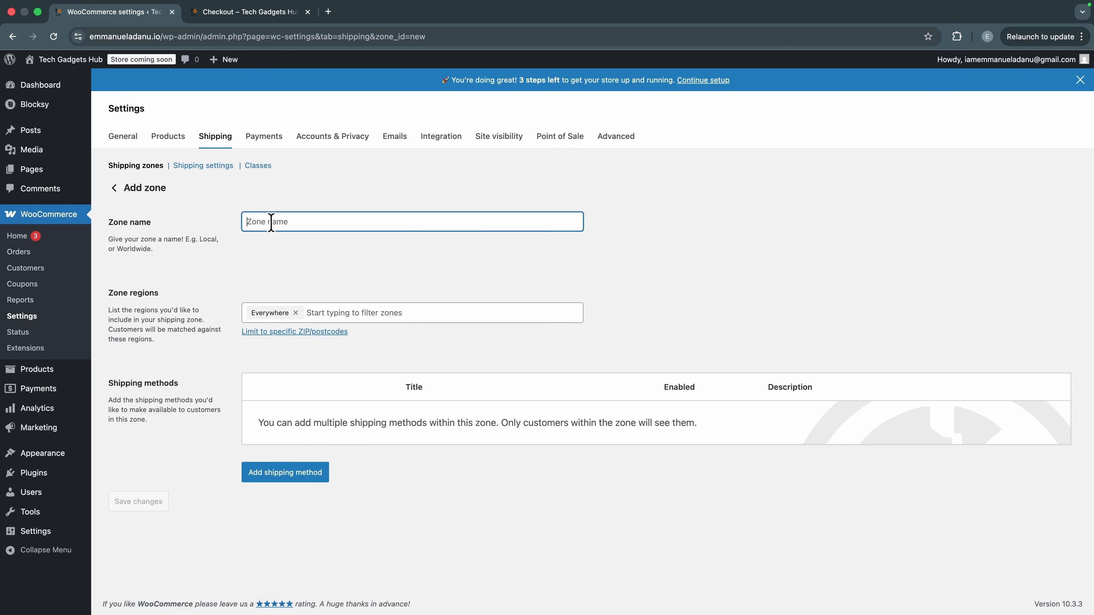
type("Lagos")
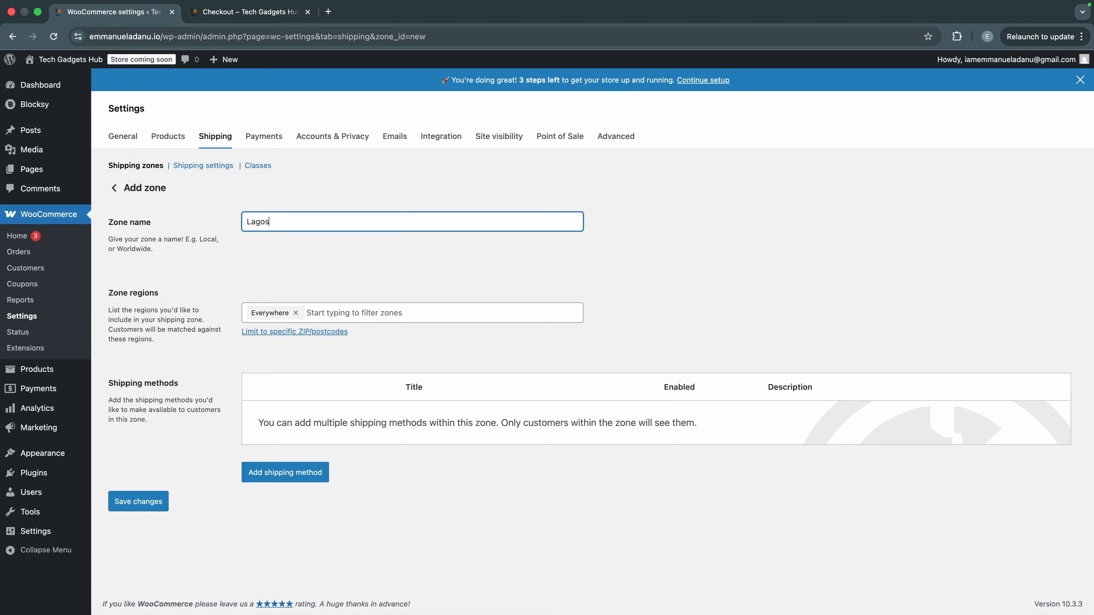
left_click(328, 313)
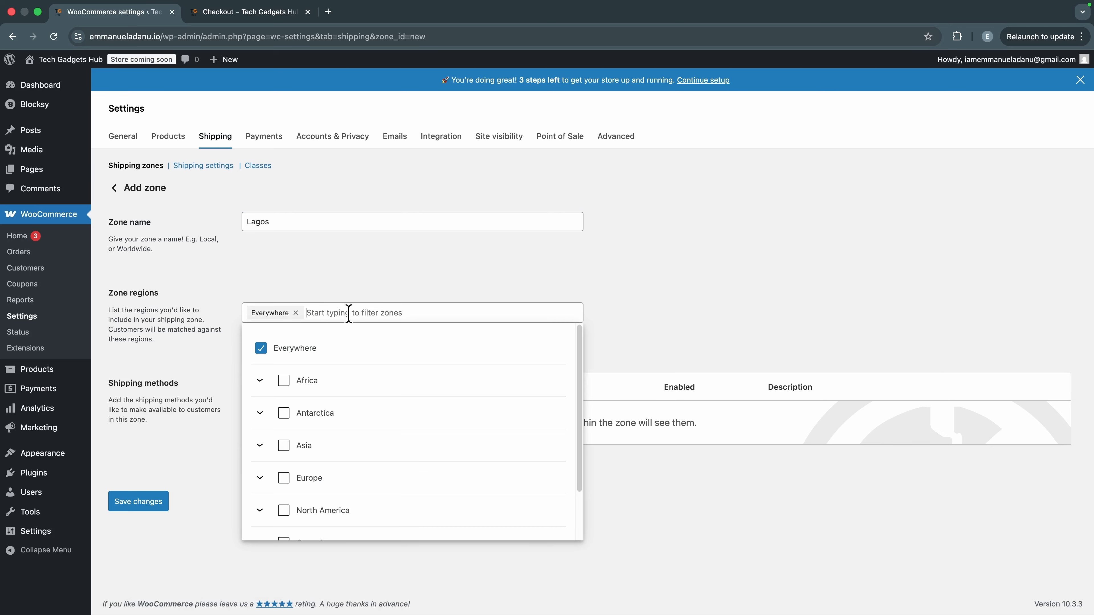
type("Lago")
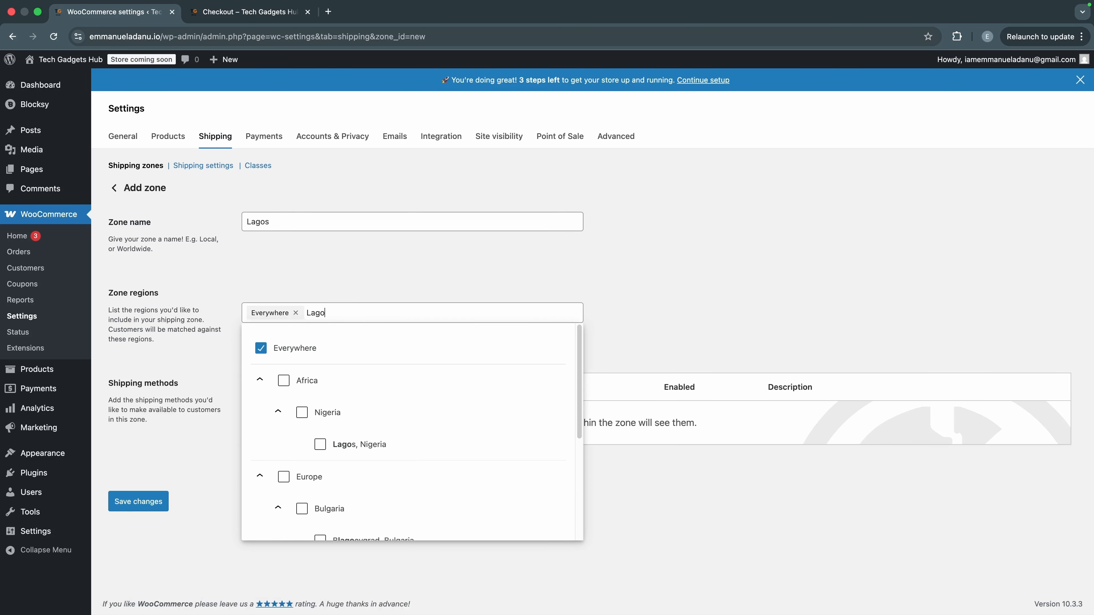
left_click(319, 445)
left_click(726, 544)
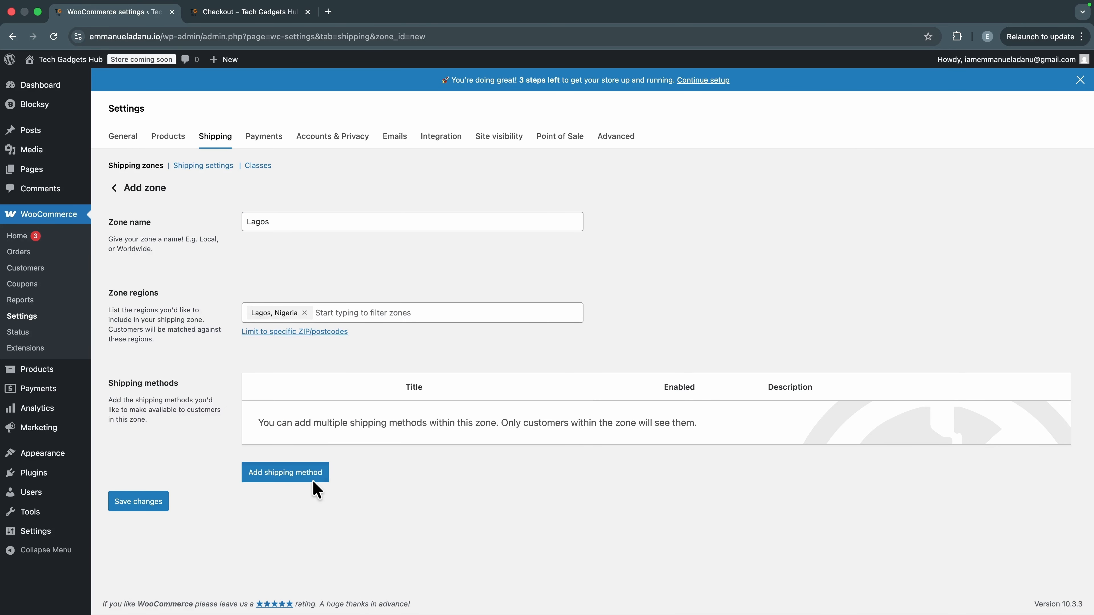
Step: Add a free shipping method with no requirement to the Lagos zone and save it
left_click(302, 478)
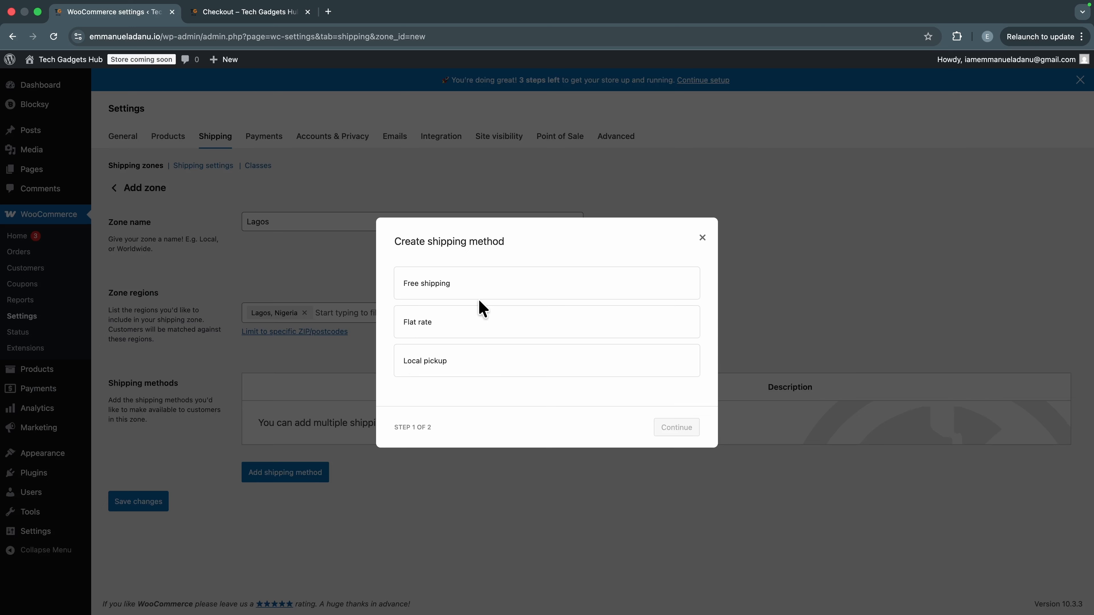
left_click(462, 280)
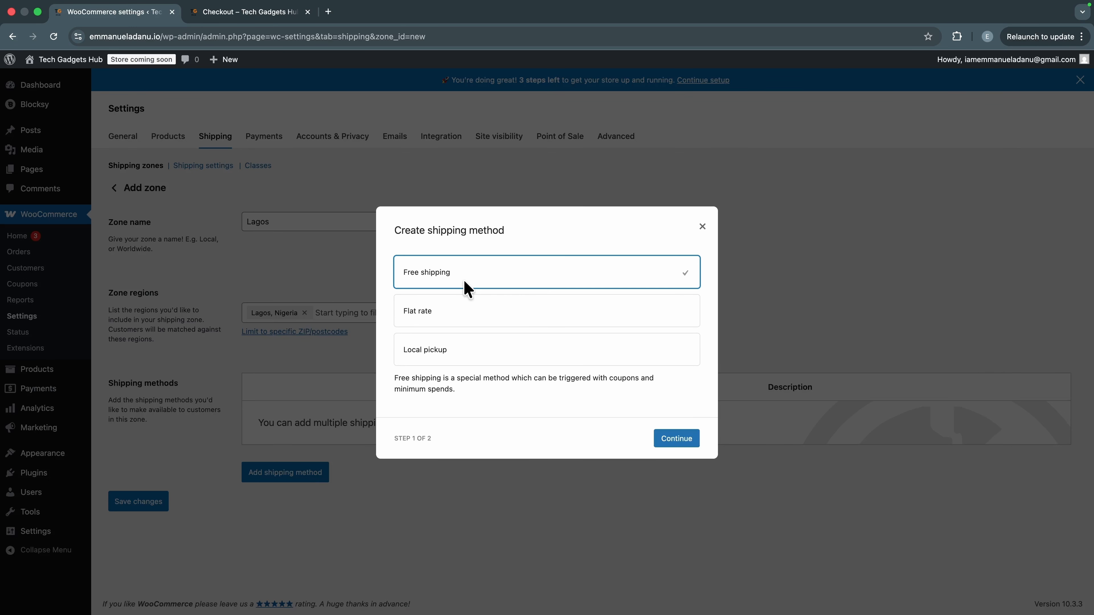
left_click(667, 448)
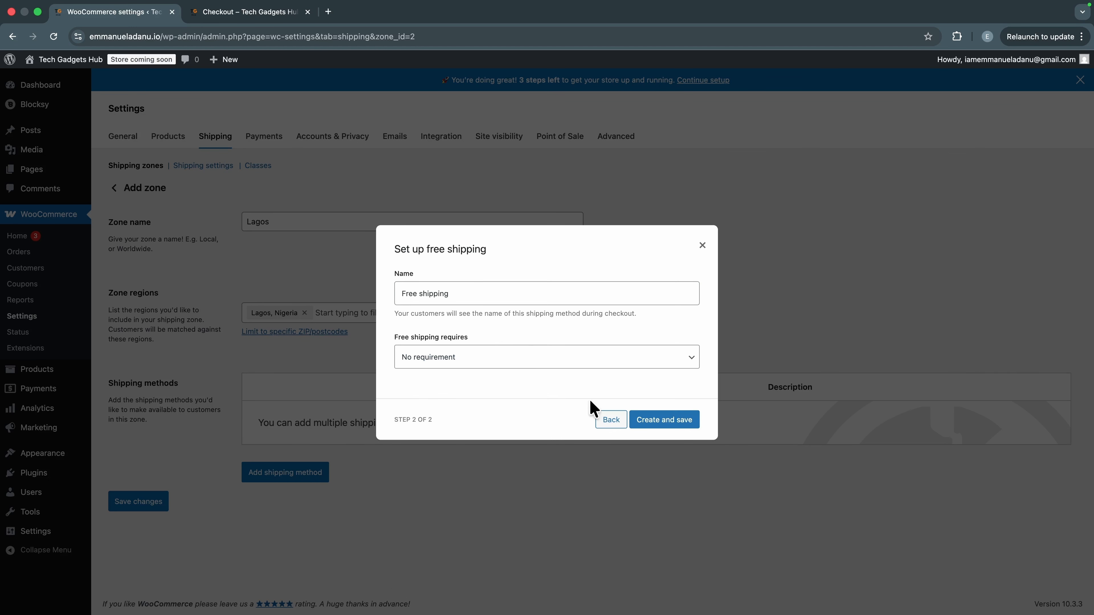
left_click(650, 422)
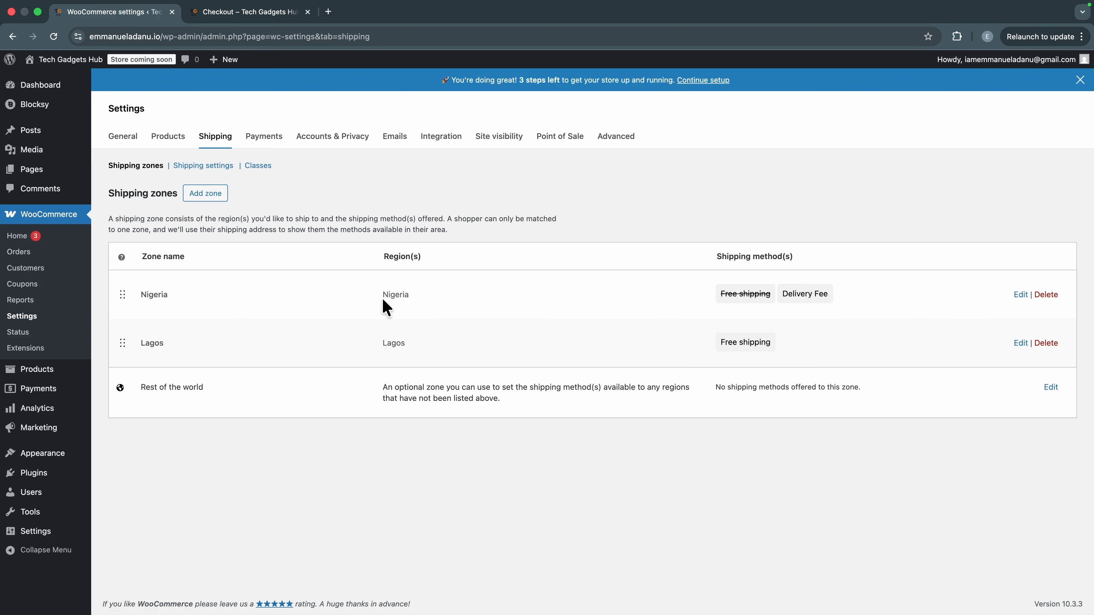
Step: Disable the cart shipping calculator, hide costs until an address is entered and rates when free shipping applies, default to customer shipping address, and save
left_click(183, 167)
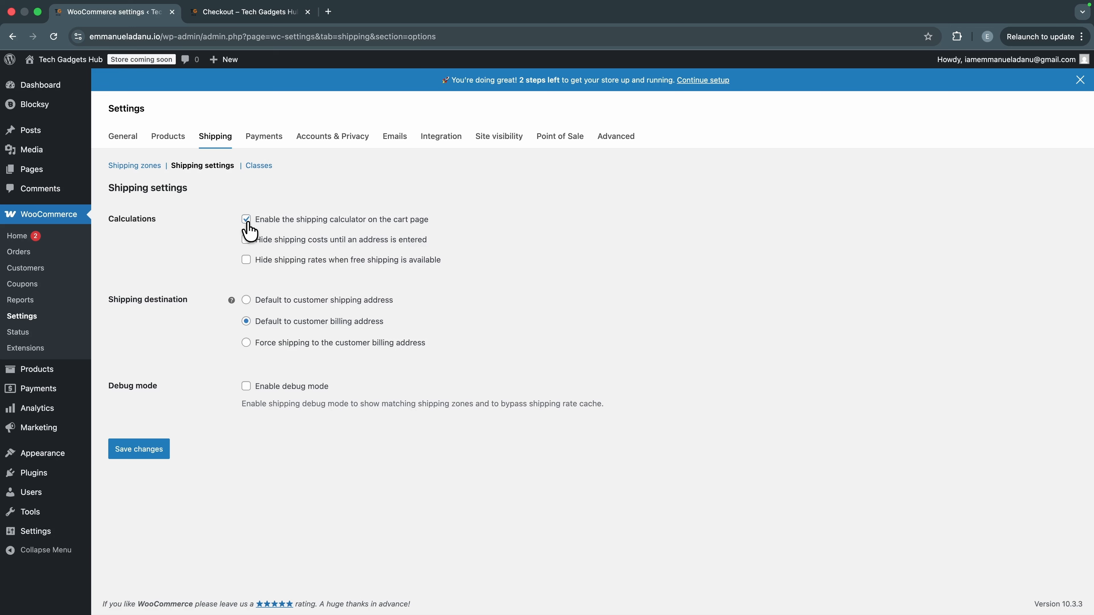
left_click(247, 222)
left_click(511, 230)
left_click(249, 261)
left_click(137, 450)
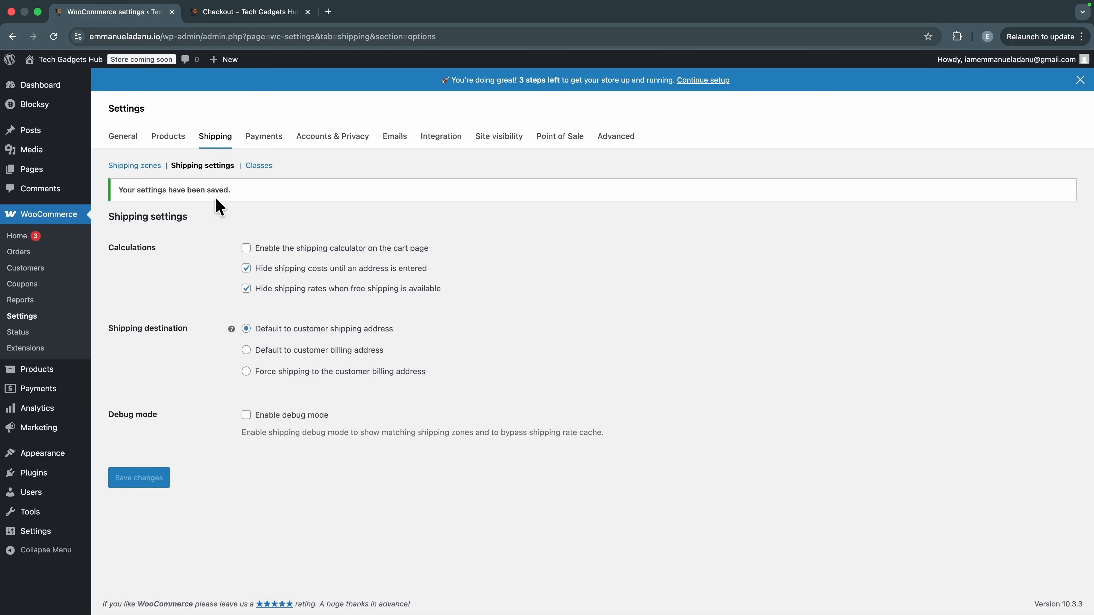
Step: Enable guest checkout and account creation on the "My account" page in the accounts and privacy settings, and save
left_click(329, 143)
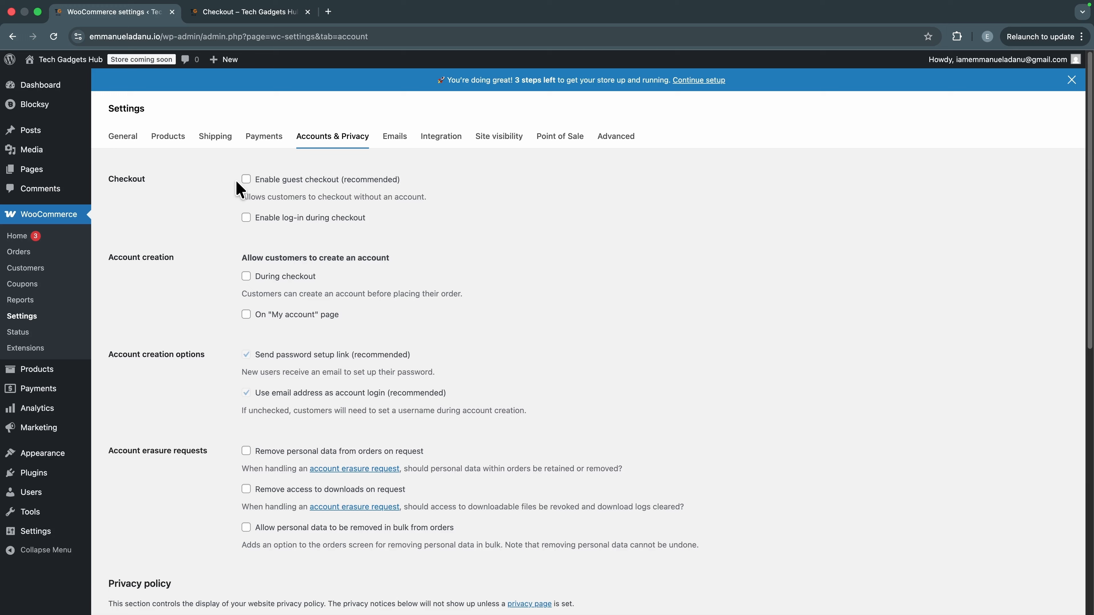
left_click(246, 180)
scroll(373, 340, "down", 2)
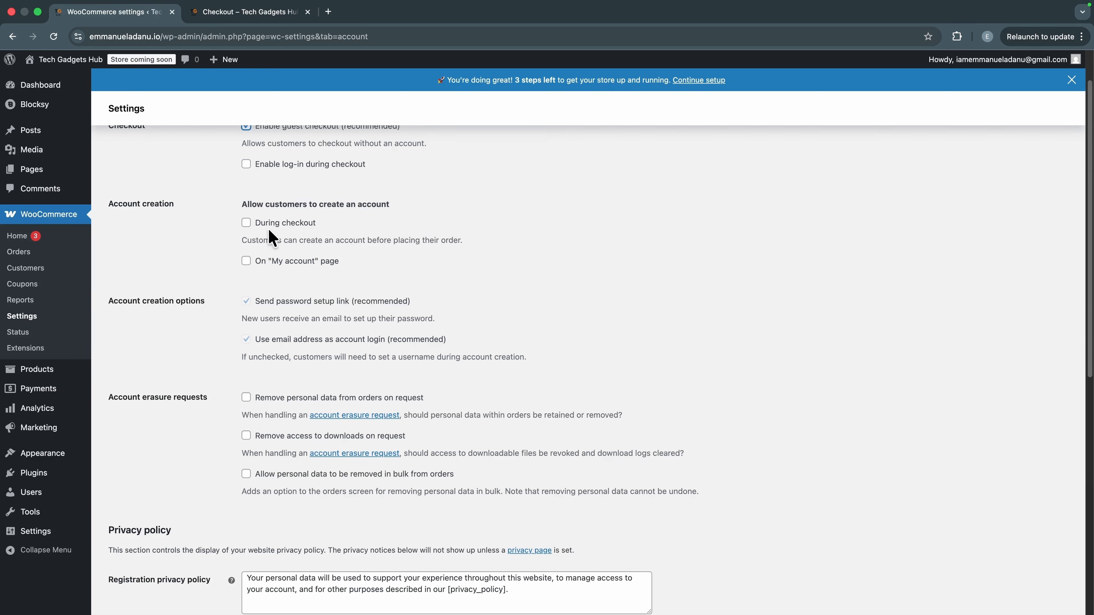
scroll(385, 287, "up", 1)
scroll(384, 287, "up", 1)
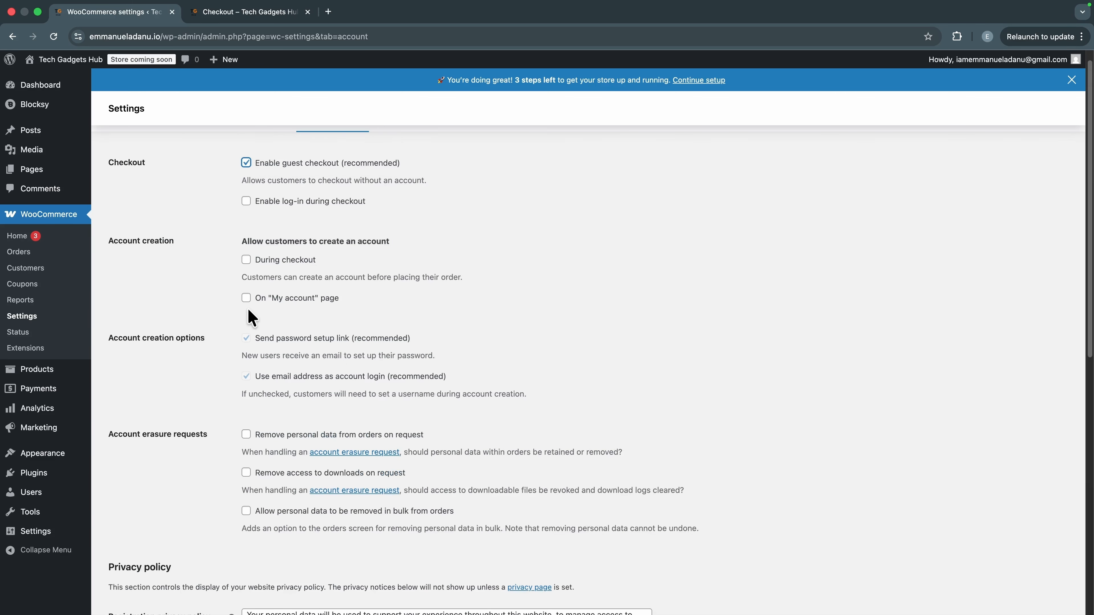
left_click(247, 298)
scroll(491, 371, "down", 6)
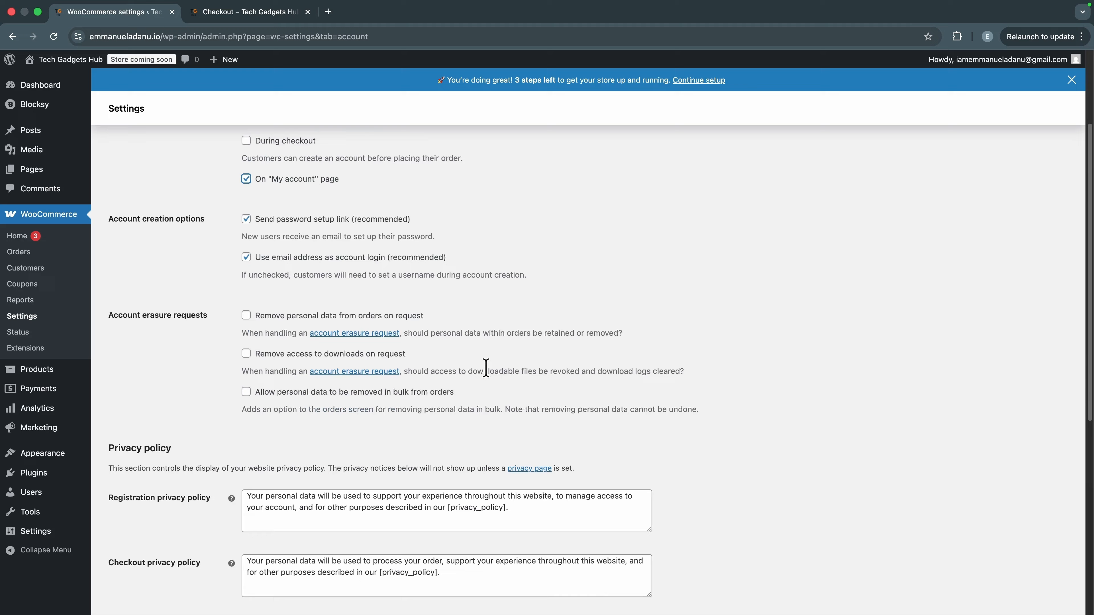
scroll(440, 375, "down", 5)
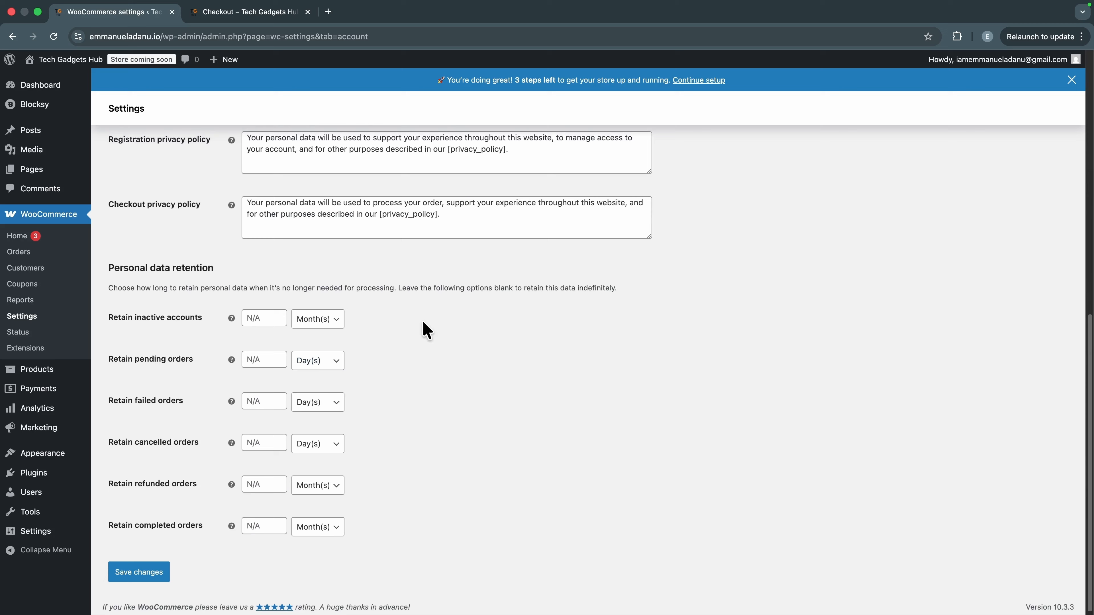
left_click(148, 569)
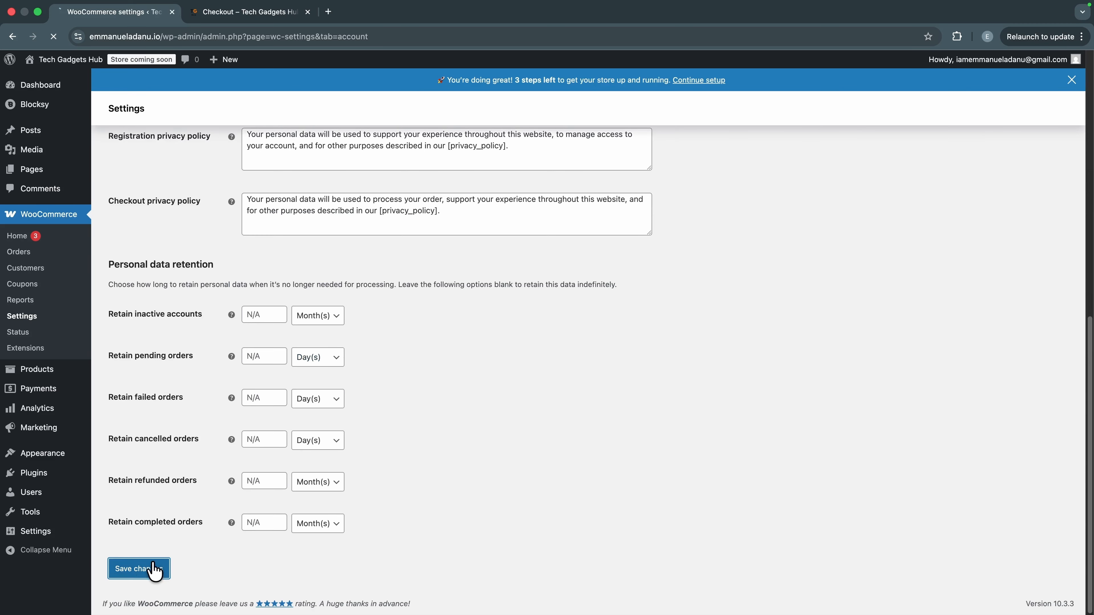
Step: Examine the WooCommerce email notifications, their recipients, the sender options and the email template settings
left_click(401, 137)
scroll(378, 296, "down", 6)
scroll(378, 295, "down", 5)
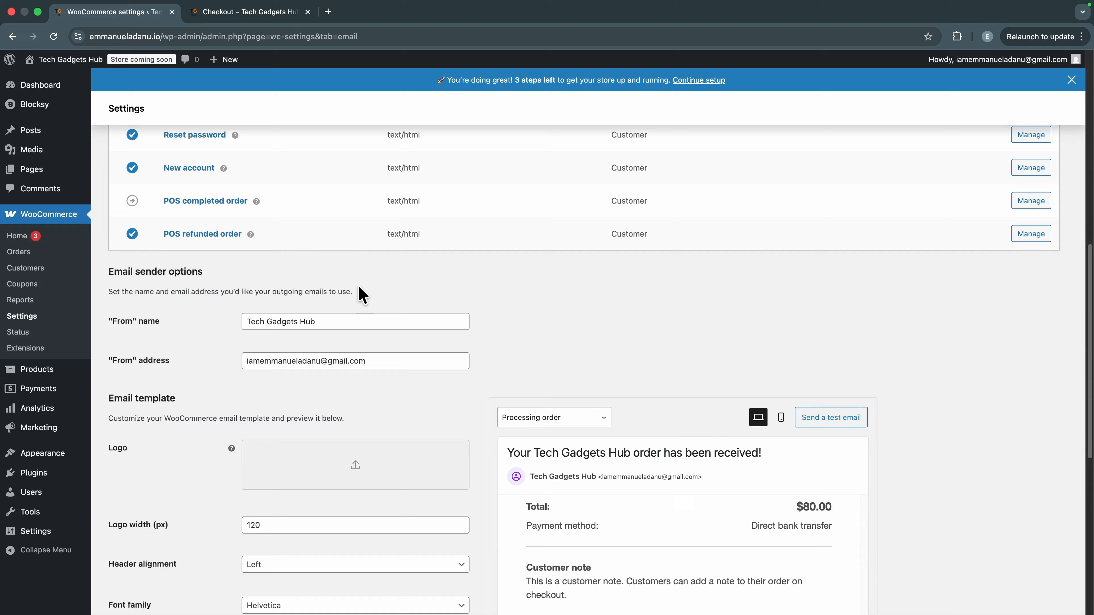
scroll(362, 294, "up", 9)
scroll(359, 295, "up", 3)
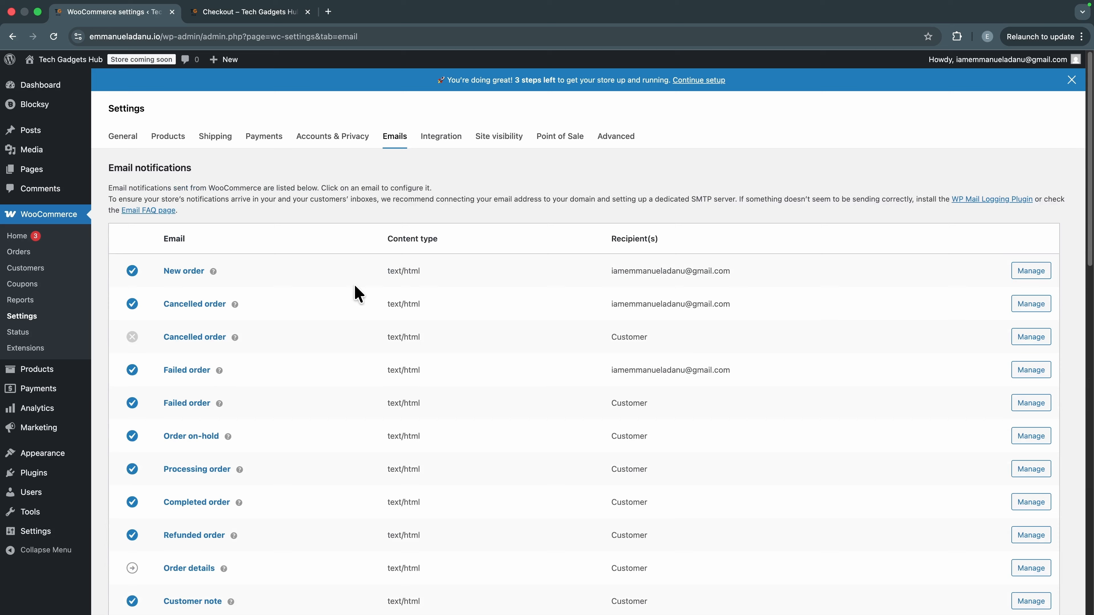
scroll(354, 287, "down", 3)
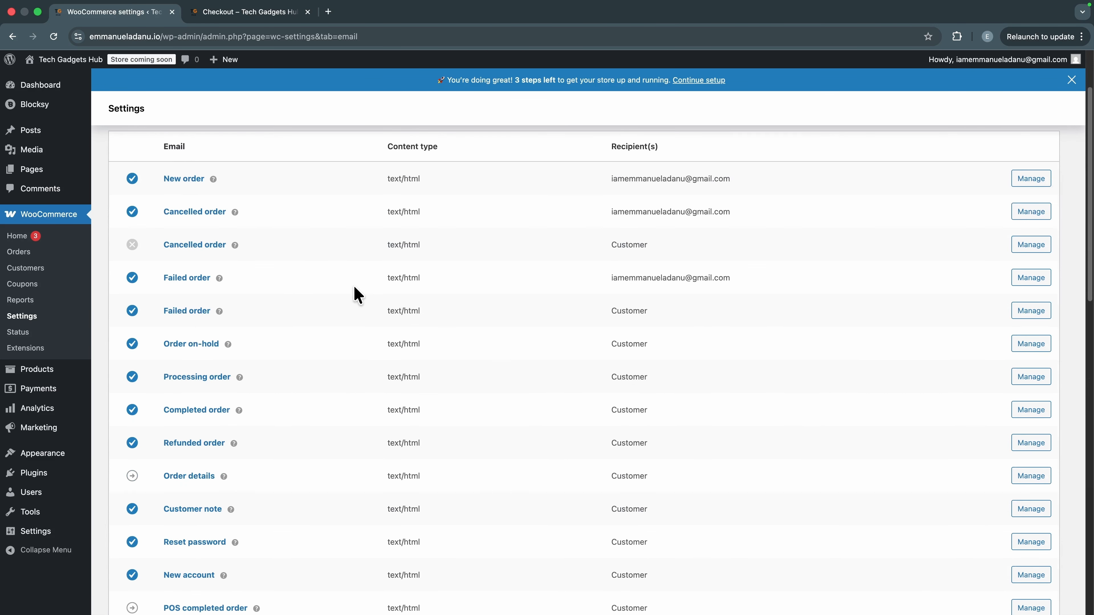
scroll(354, 286, "down", 5)
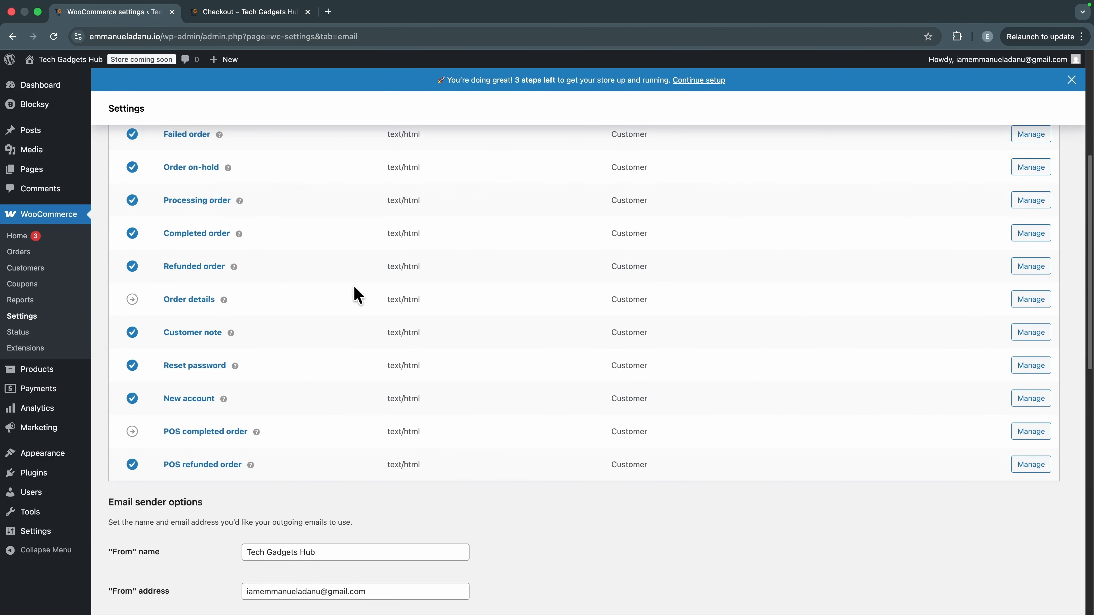
scroll(354, 288, "up", 6)
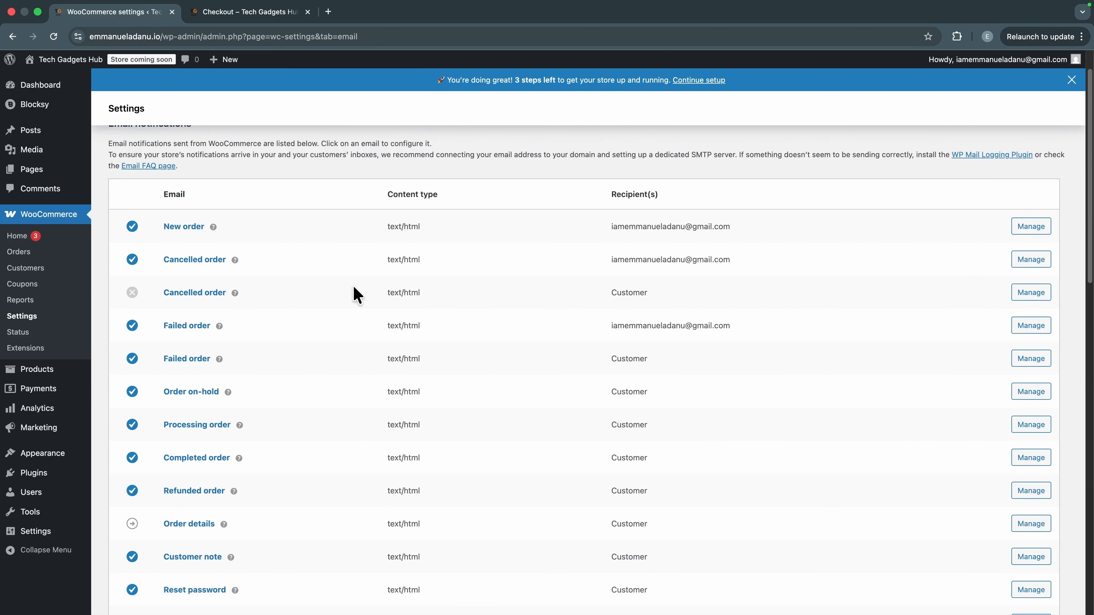
scroll(357, 295, "down", 4)
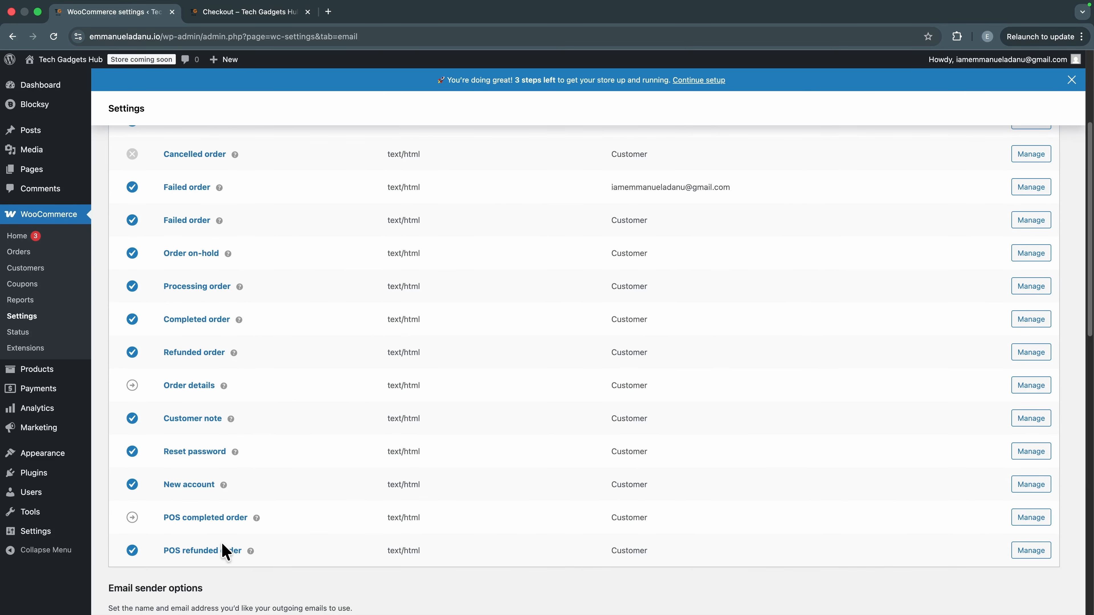
Step: Review the store's email notification list, sender options and email template settings
scroll(209, 309, "up", 4)
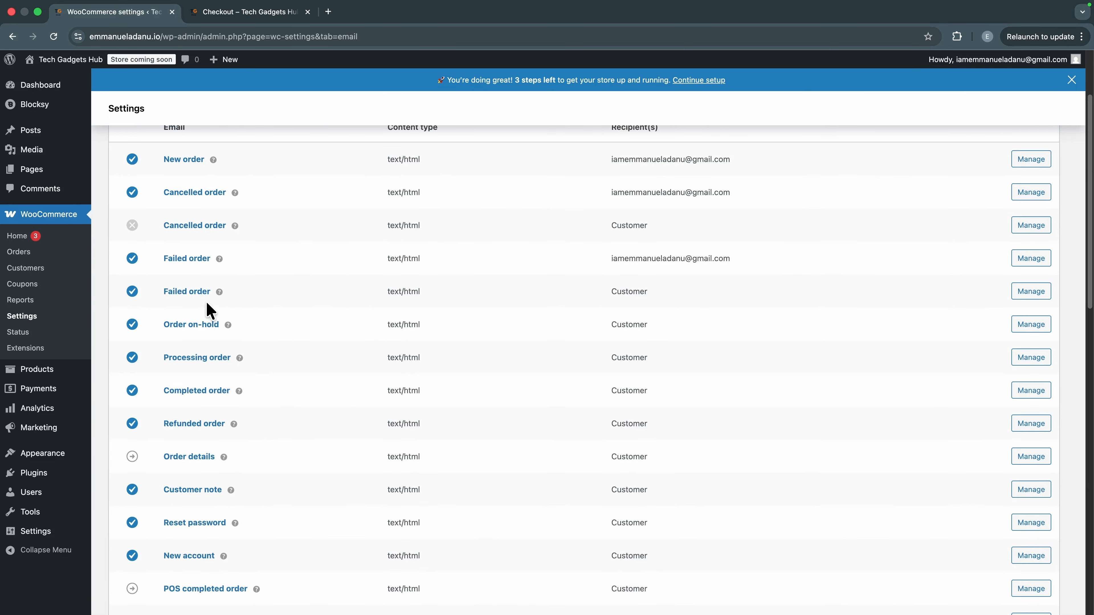
scroll(209, 311, "down", 15)
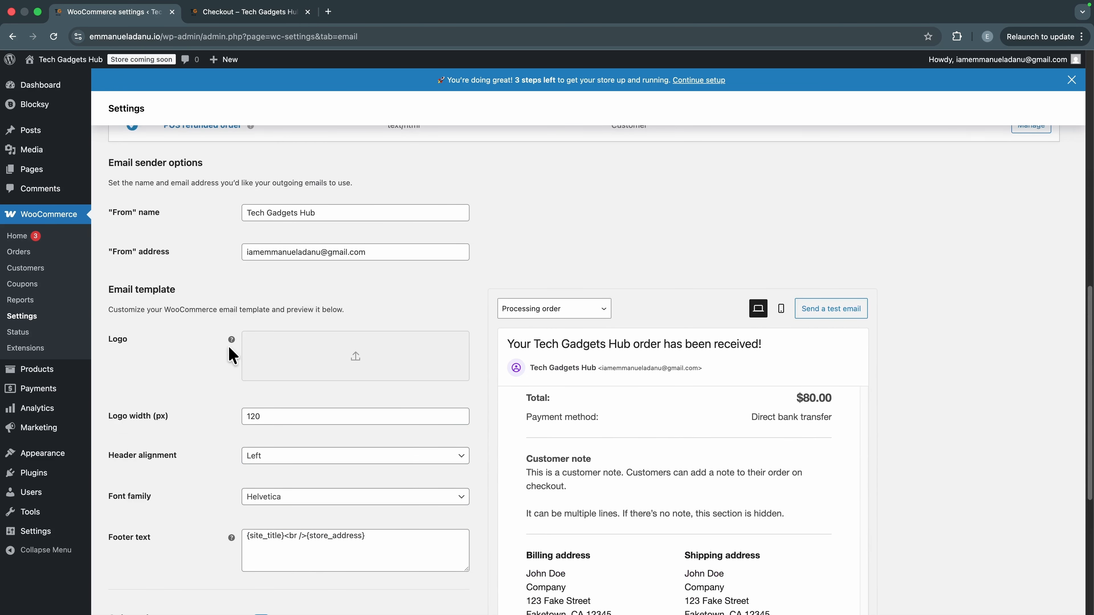
scroll(212, 342, "down", 1)
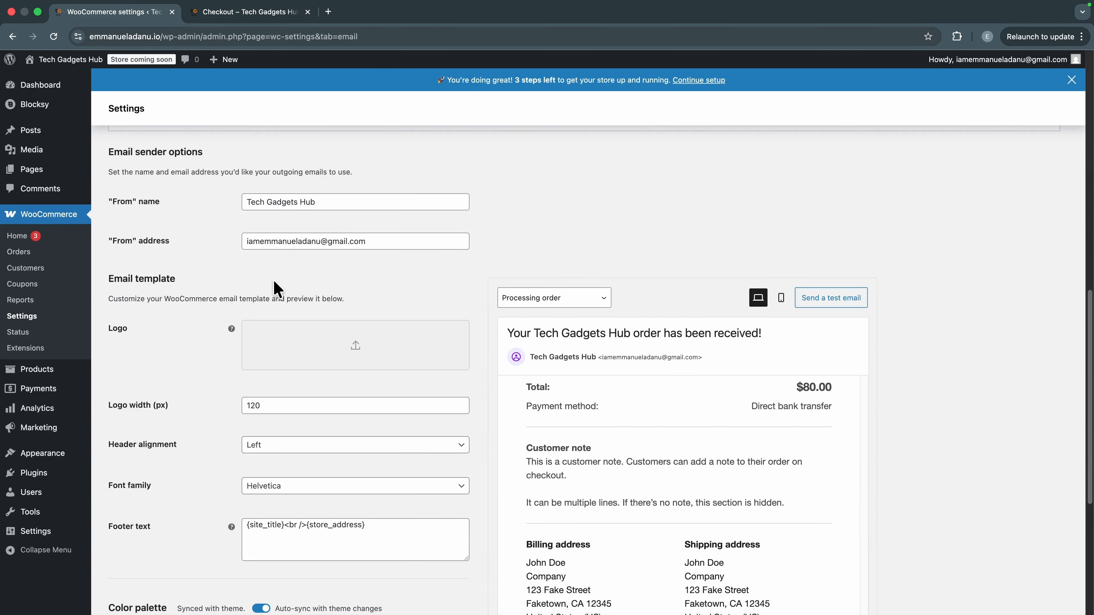
scroll(313, 297, "down", 8)
scroll(325, 321, "up", 15)
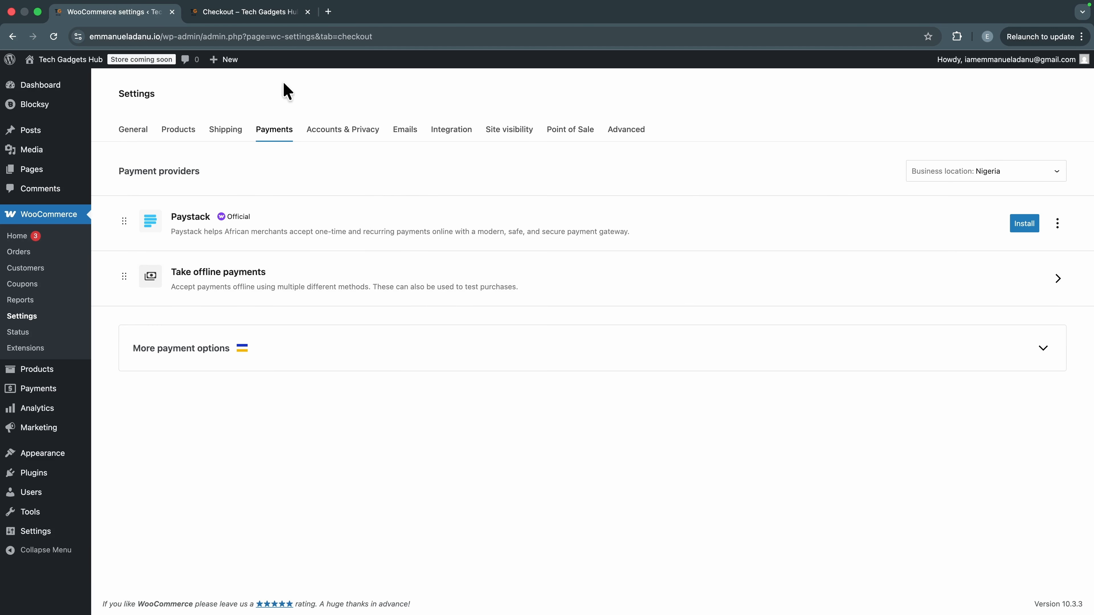
Step: Check the order summary and payment section on the store's checkout page
left_click(249, 17)
scroll(471, 318, "down", 4)
scroll(471, 317, "up", 3)
scroll(476, 316, "up", 3)
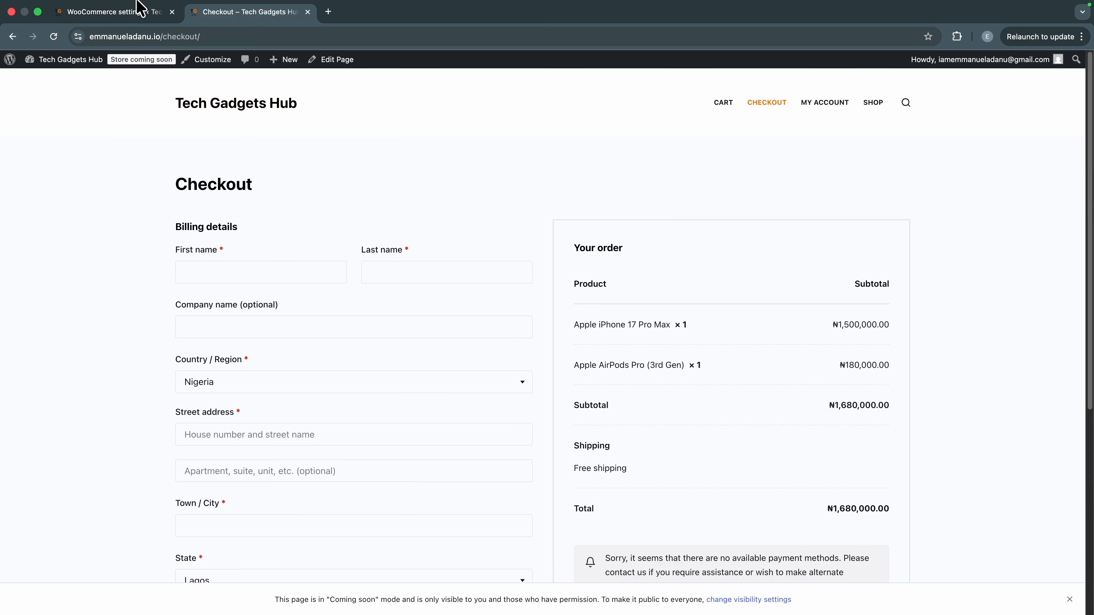
Step: Enable cash on delivery among the store's offline payment methods and open its settings
left_click(133, 31)
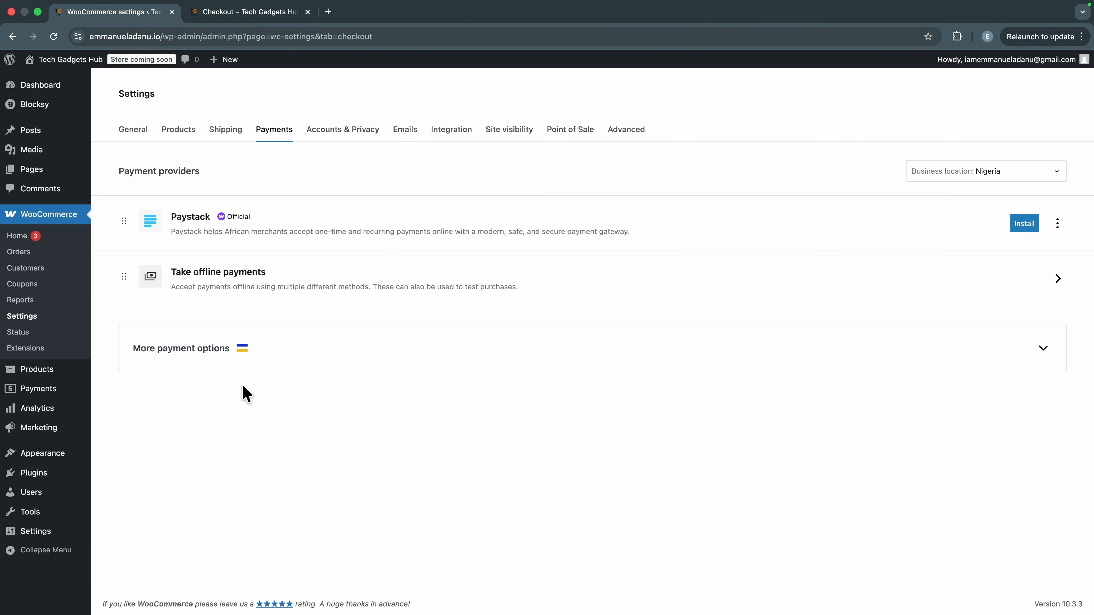
left_click(290, 271)
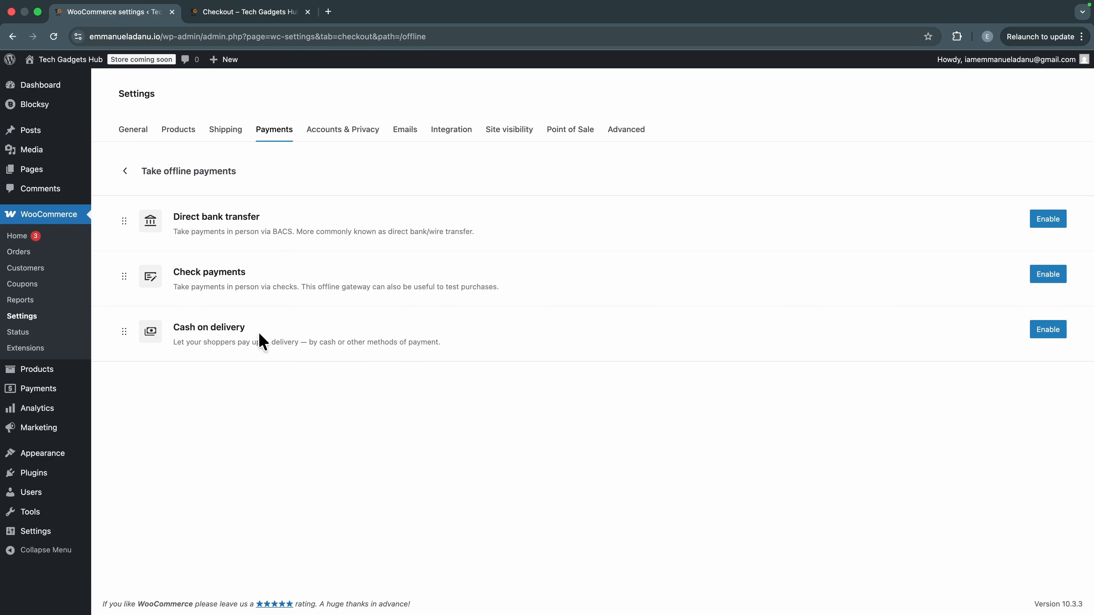
left_click(1047, 333)
left_click(1038, 333)
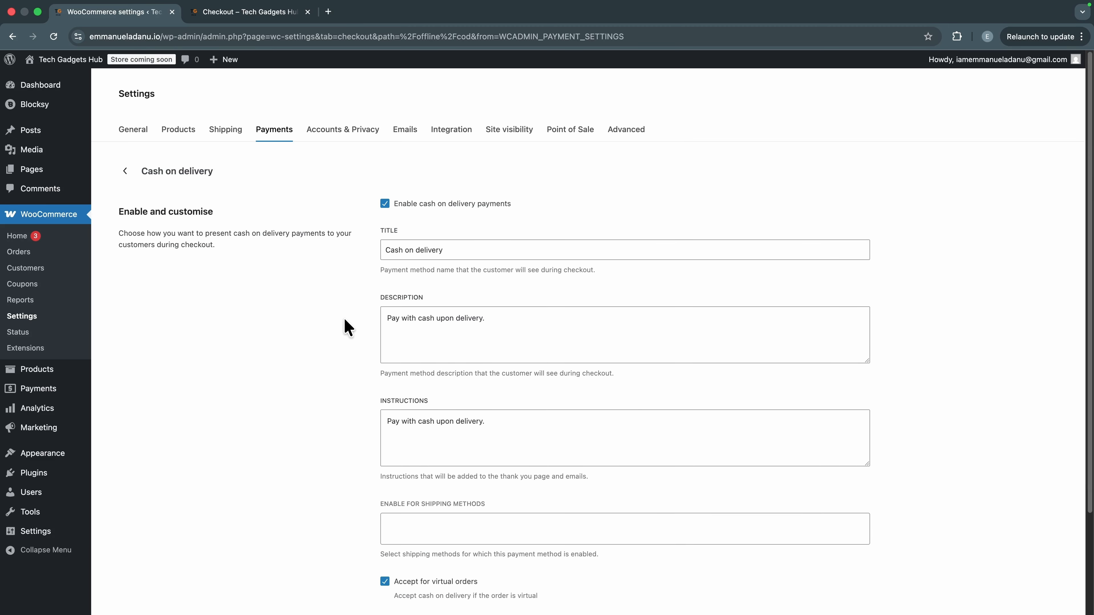
Step: Retitle cash on delivery as "Pay on Delivery", describe the pay-before-opening and return terms, set instructions "Make Payment only after receiving the product.", and save
scroll(347, 328, "down", 3)
scroll(400, 199, "up", 3)
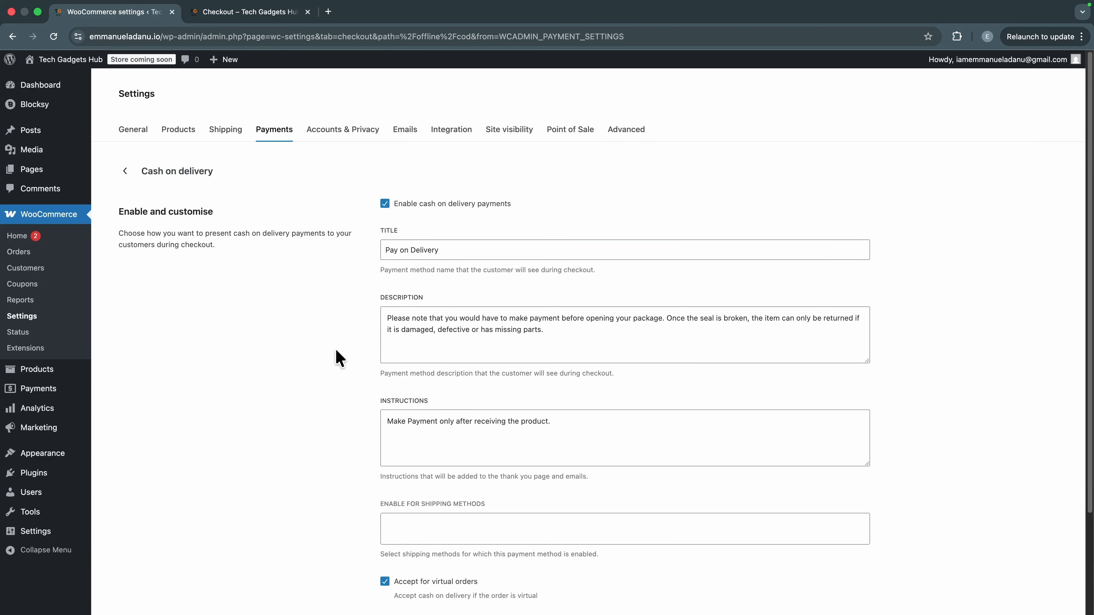
scroll(335, 348, "down", 3)
scroll(351, 351, "up", 3)
scroll(361, 344, "down", 3)
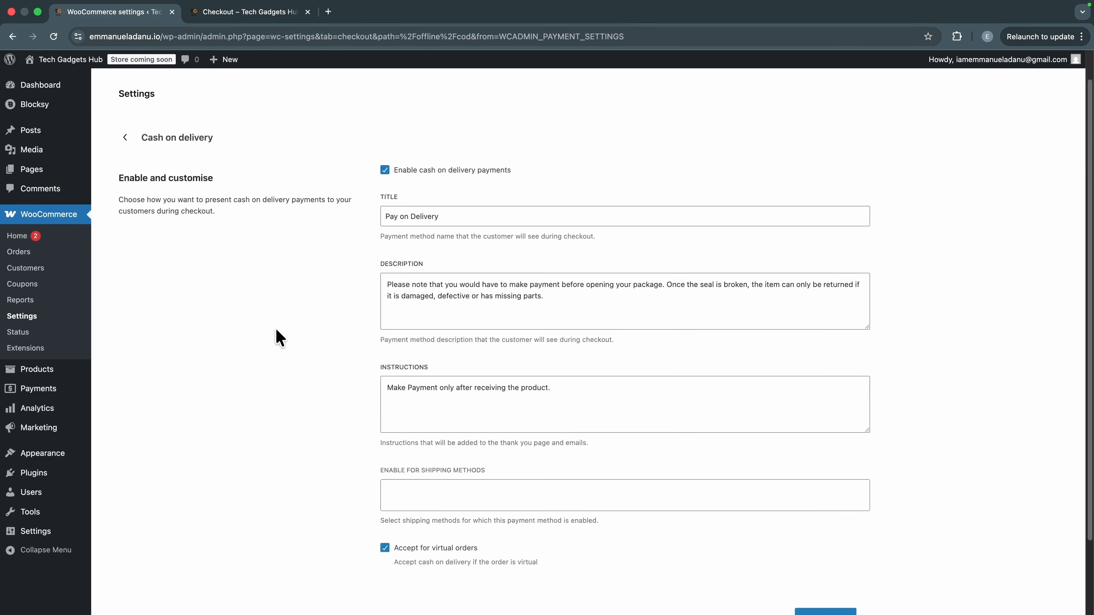
left_click(827, 531)
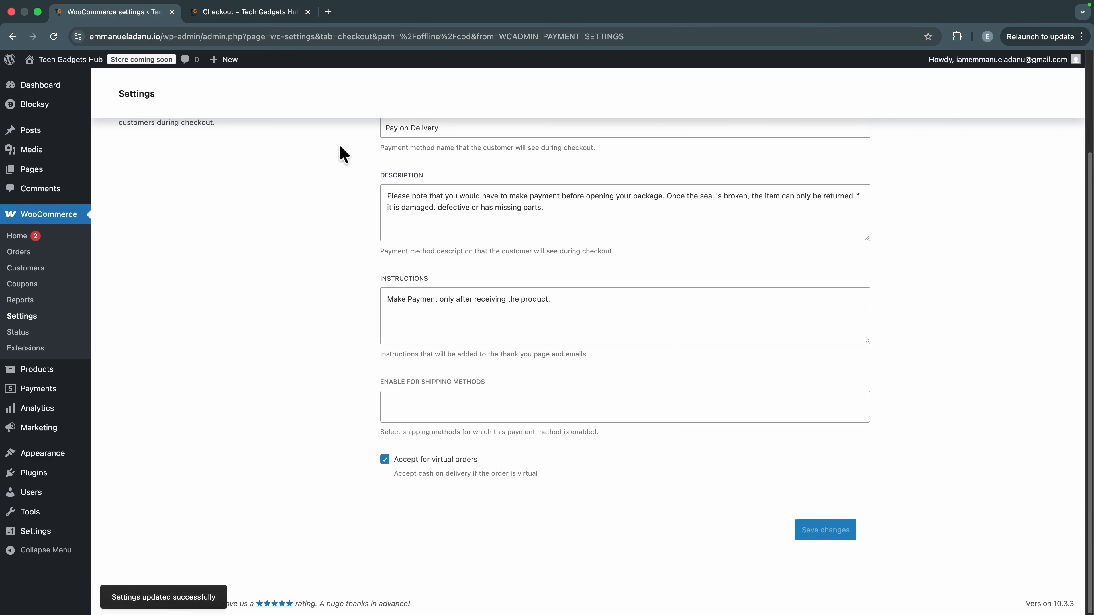
Step: Reload the store's checkout page and check the Pay on Delivery option in the order summary
left_click(249, 16)
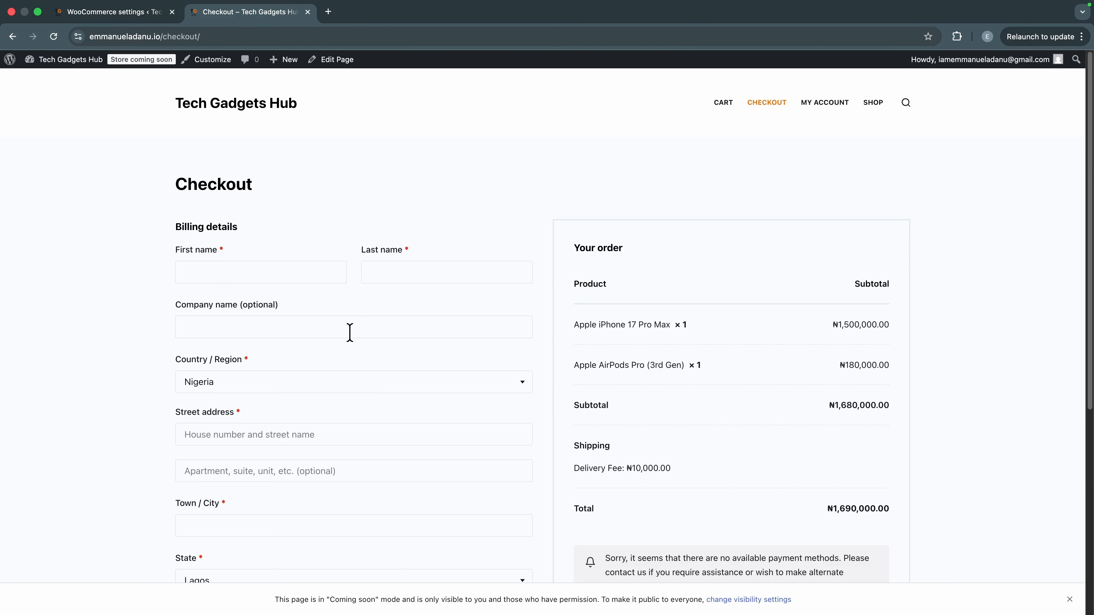
left_click(54, 38)
scroll(143, 202, "down", 3)
scroll(244, 313, "down", 4)
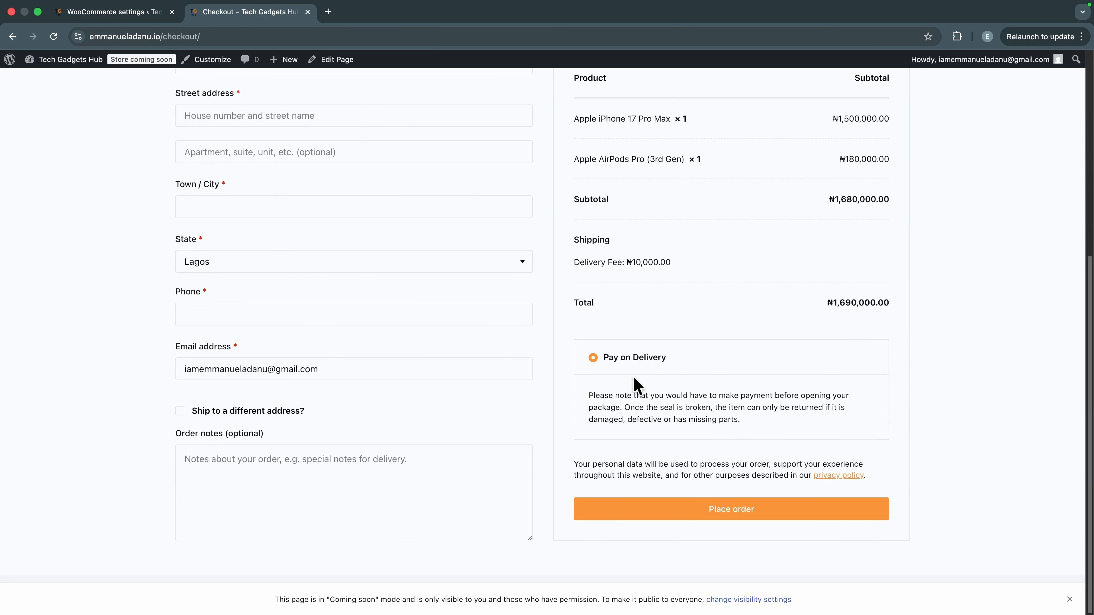
scroll(606, 390, "up", 7)
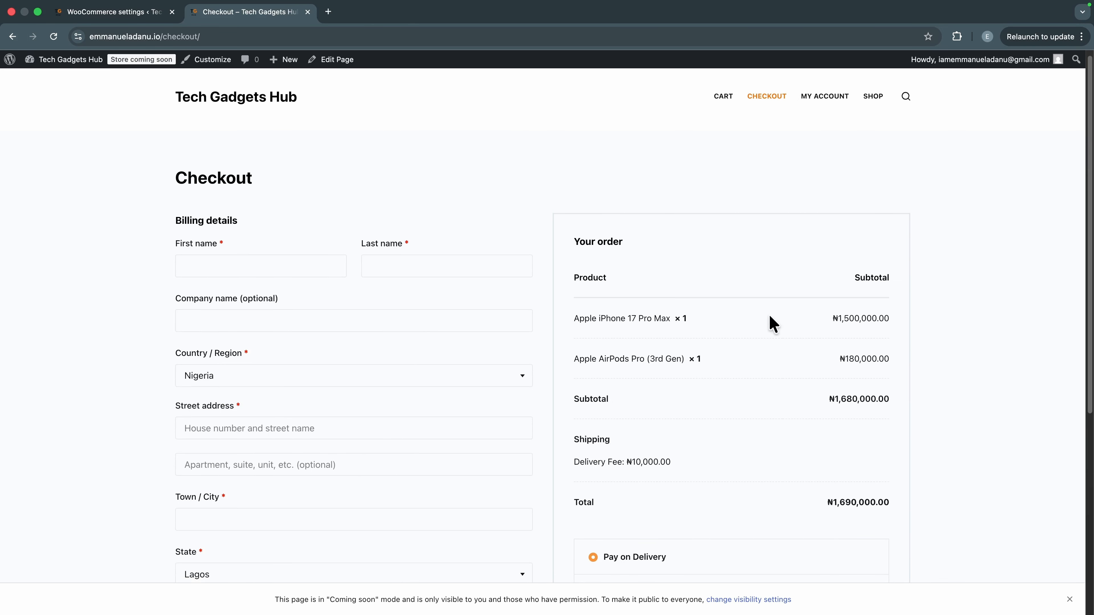
Step: Fill in the billing details from the saved address and place the test order with Pay on Delivery
left_click(236, 269)
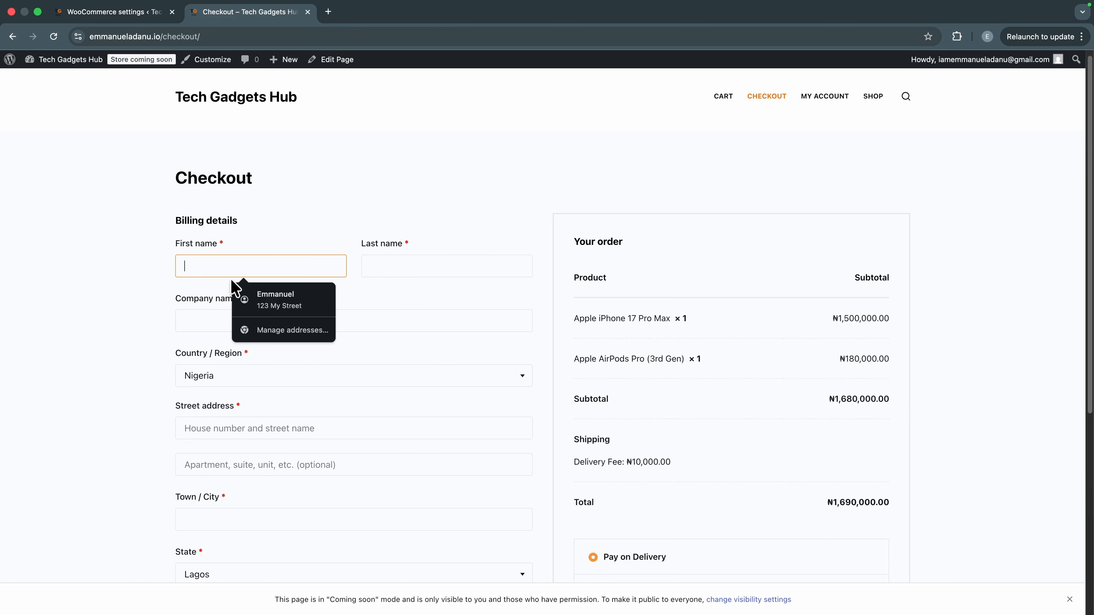
left_click(263, 298)
scroll(689, 524, "down", 7)
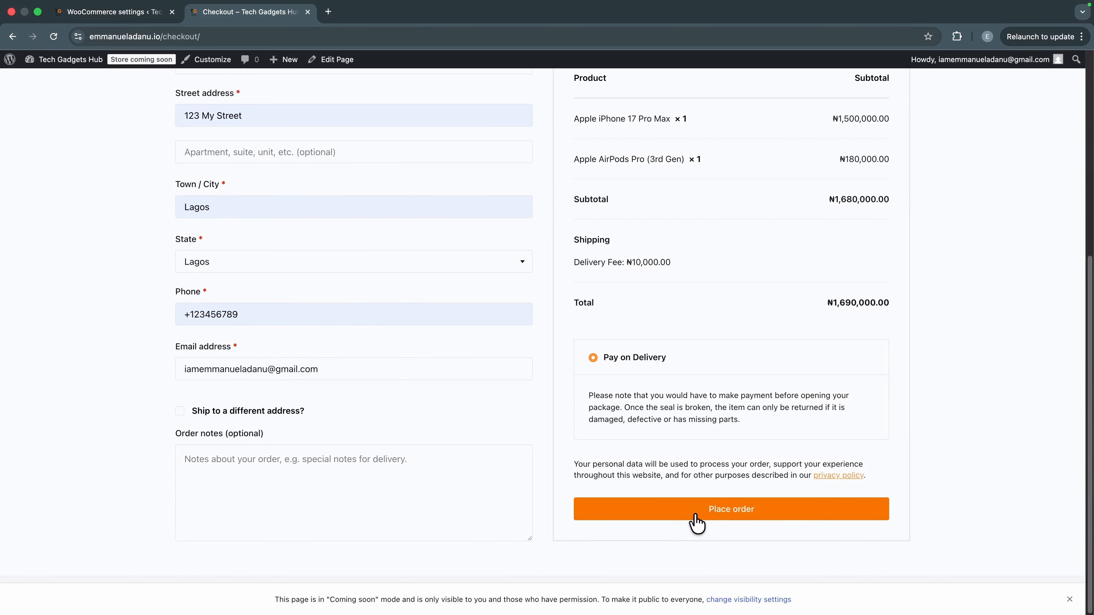
left_click(697, 517)
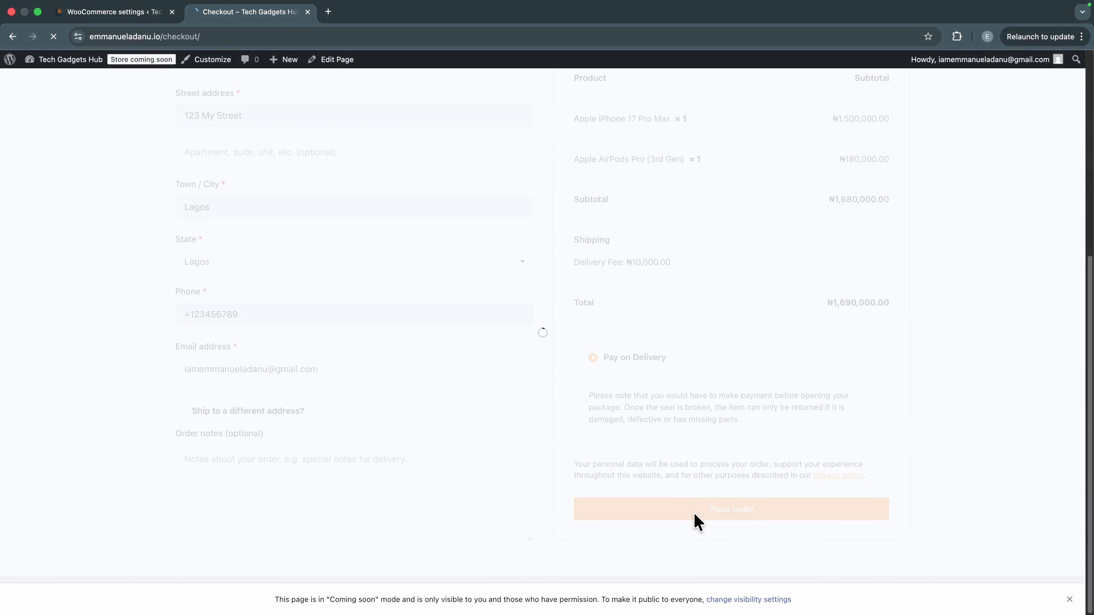
Step: Review the order confirmation page, including the payment instructions, order details and billing and shipping addresses
scroll(240, 364, "down", 2)
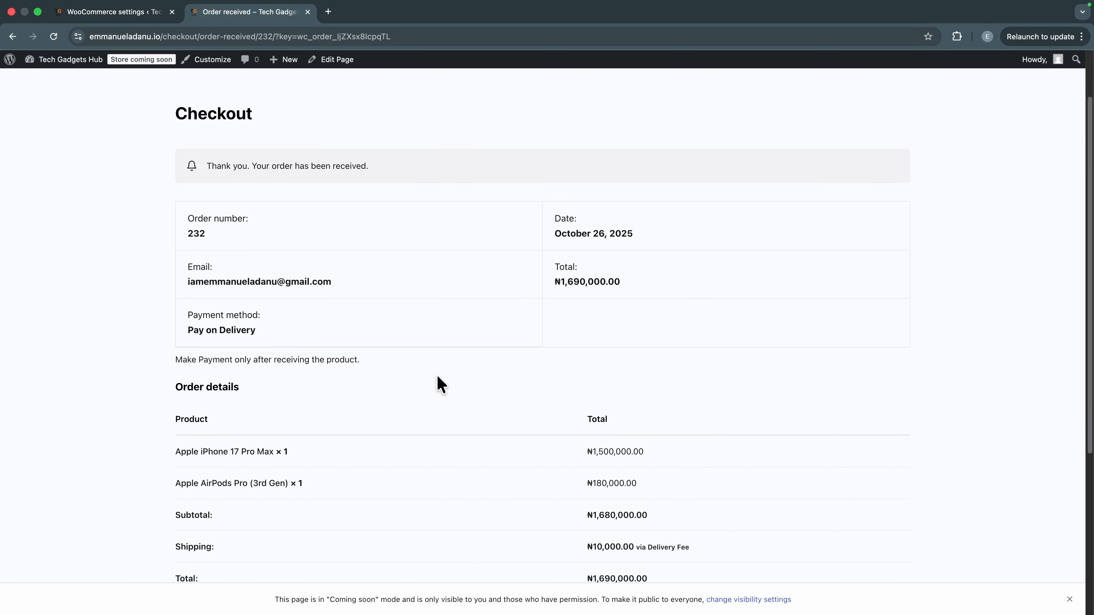
scroll(444, 375, "down", 6)
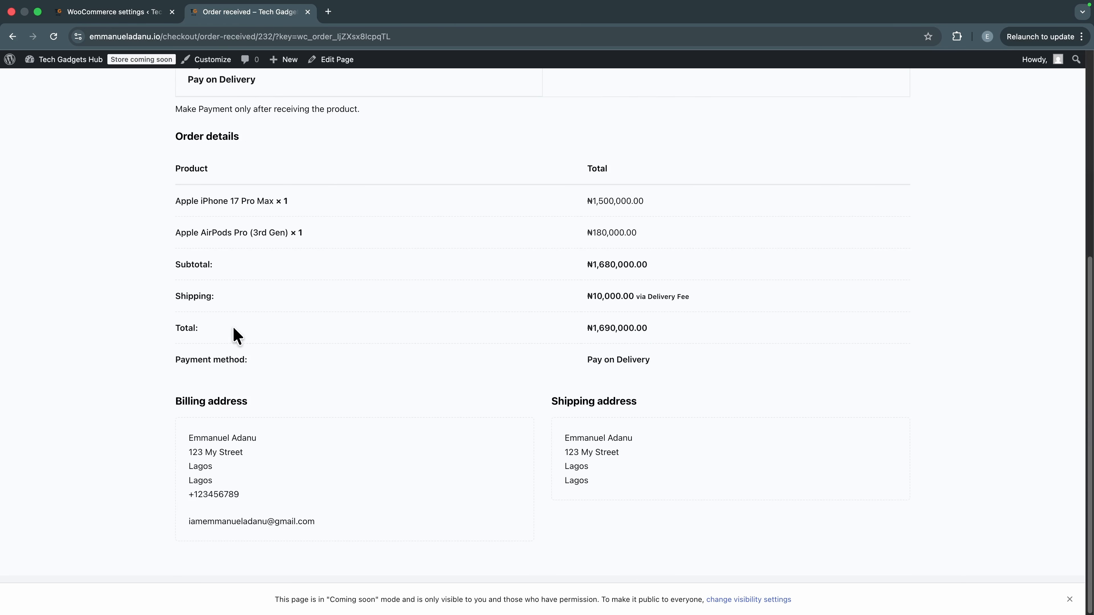
scroll(235, 336, "up", 8)
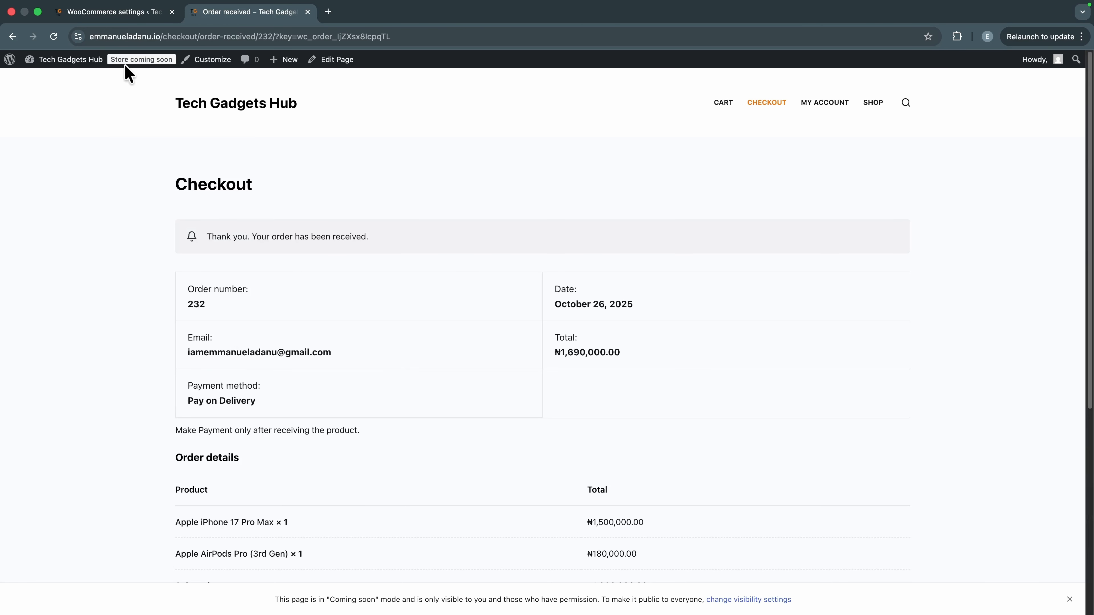
Step: Open the newly placed order in the store's admin orders and review its customer, item and total details
left_click(134, 18)
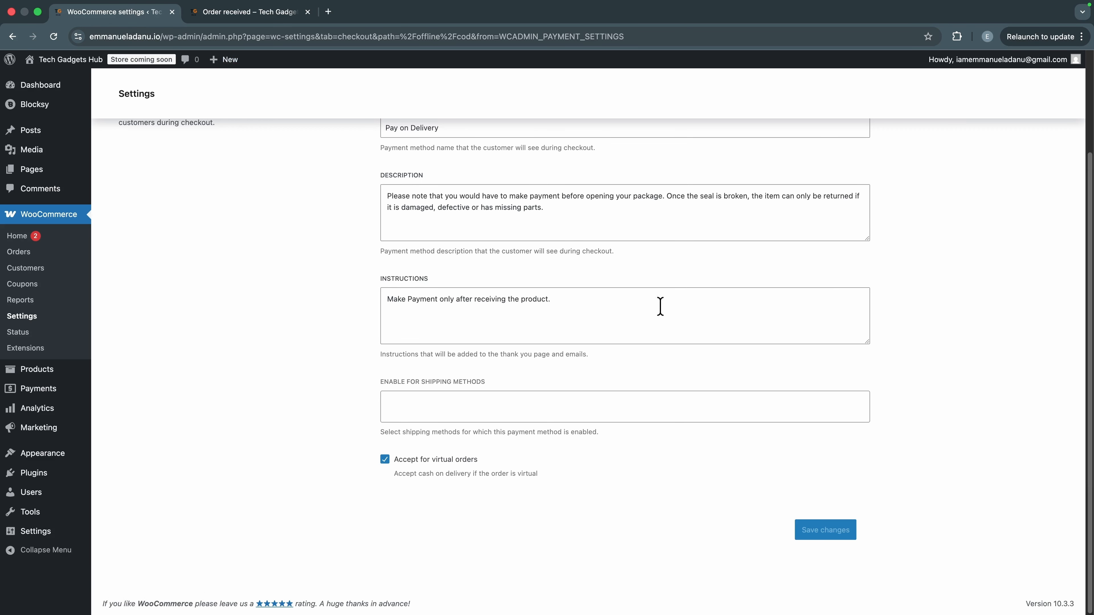
scroll(661, 304, "up", 3)
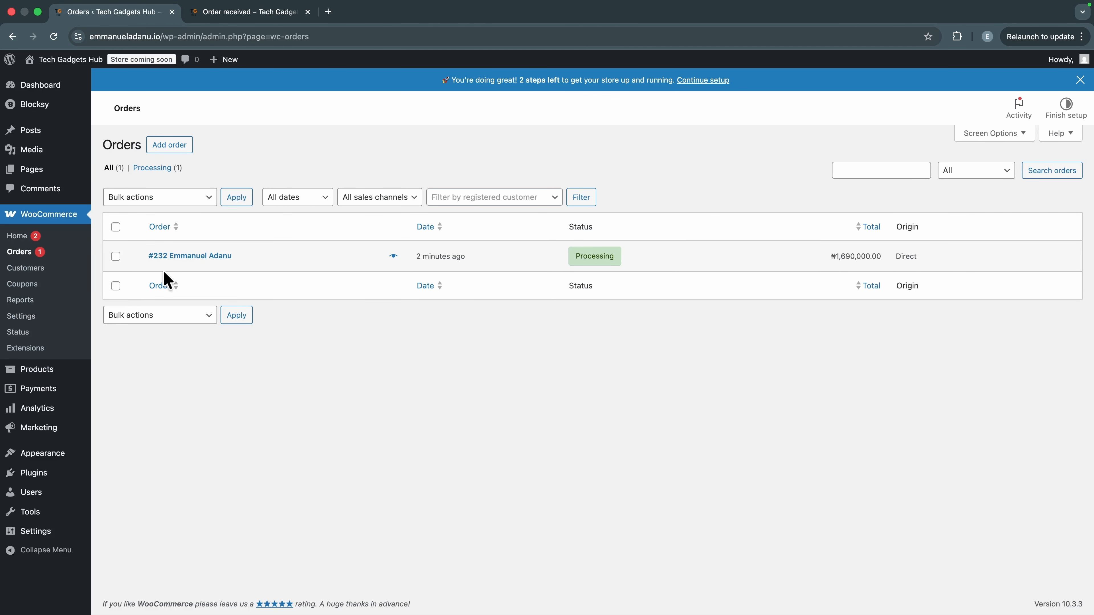
left_click(188, 257)
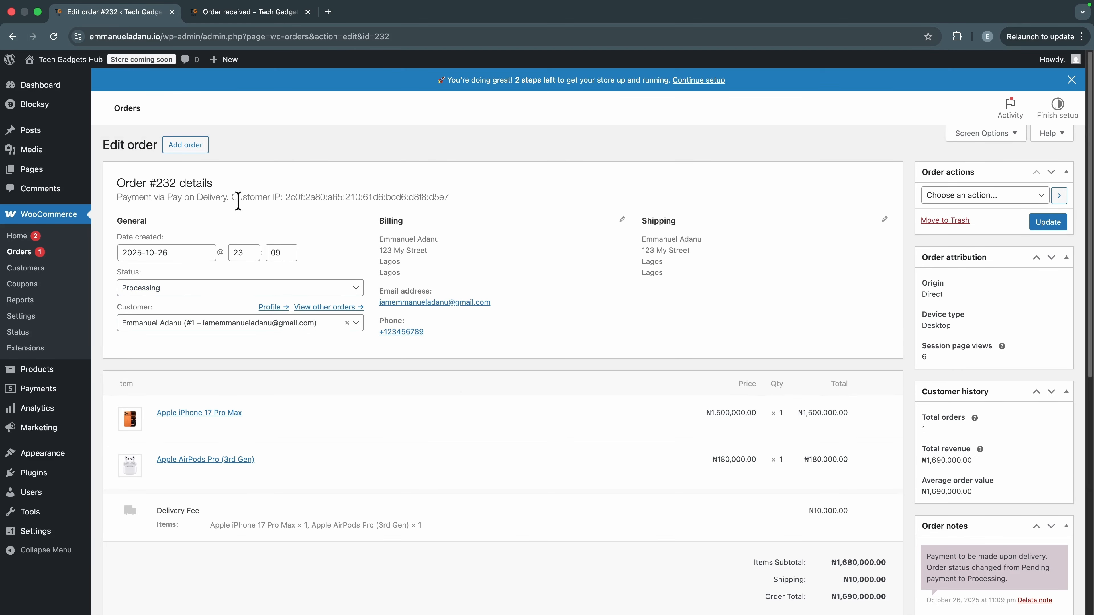
scroll(244, 218, "down", 10)
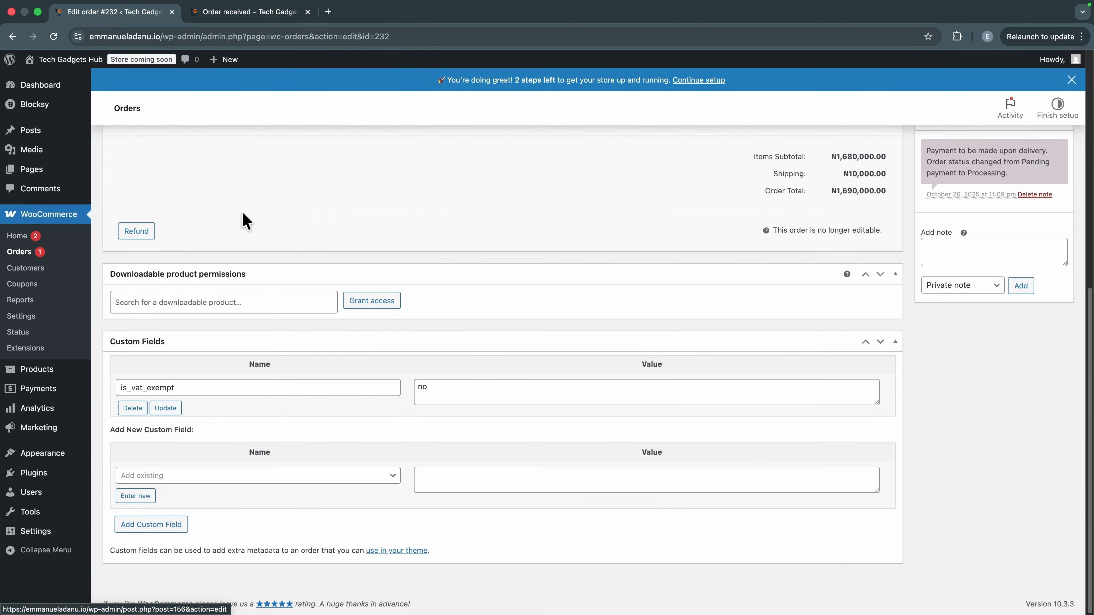
scroll(416, 214, "up", 4)
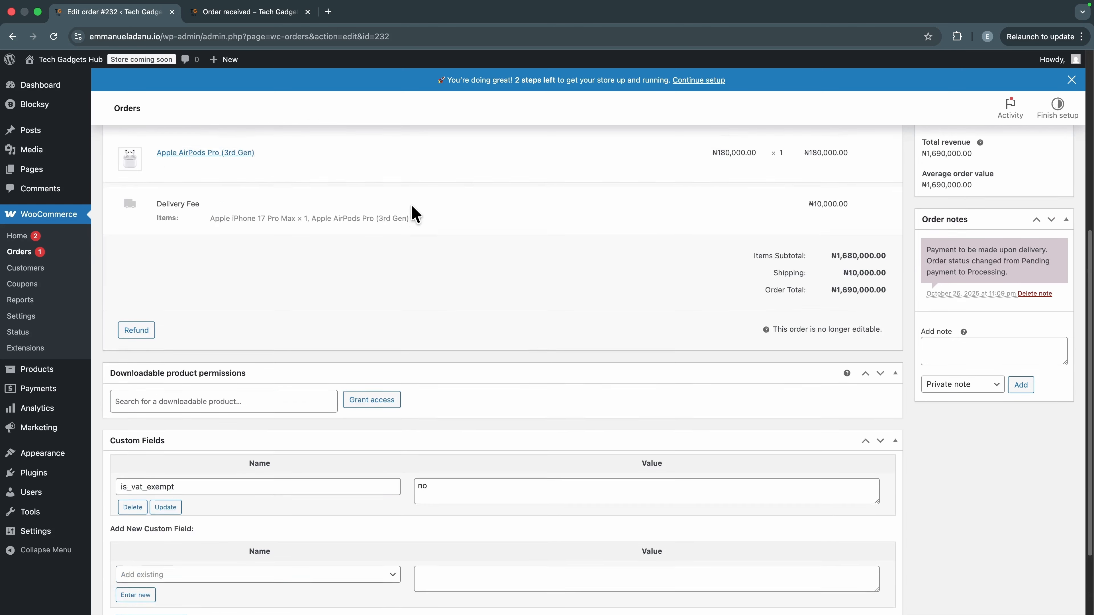
scroll(231, 218, "up", 4)
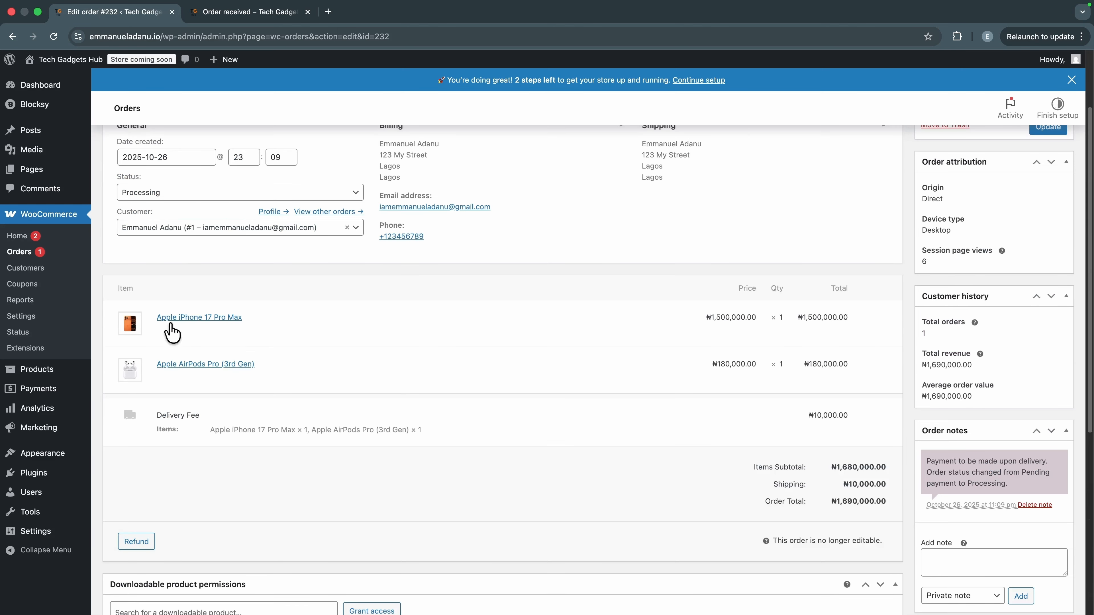
scroll(309, 401, "up", 2)
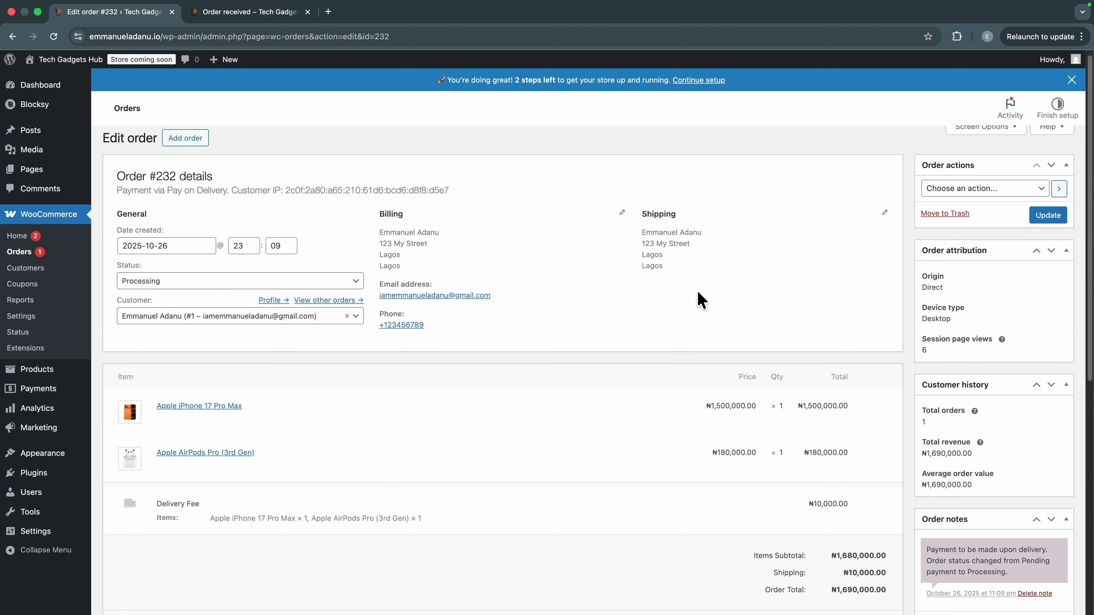
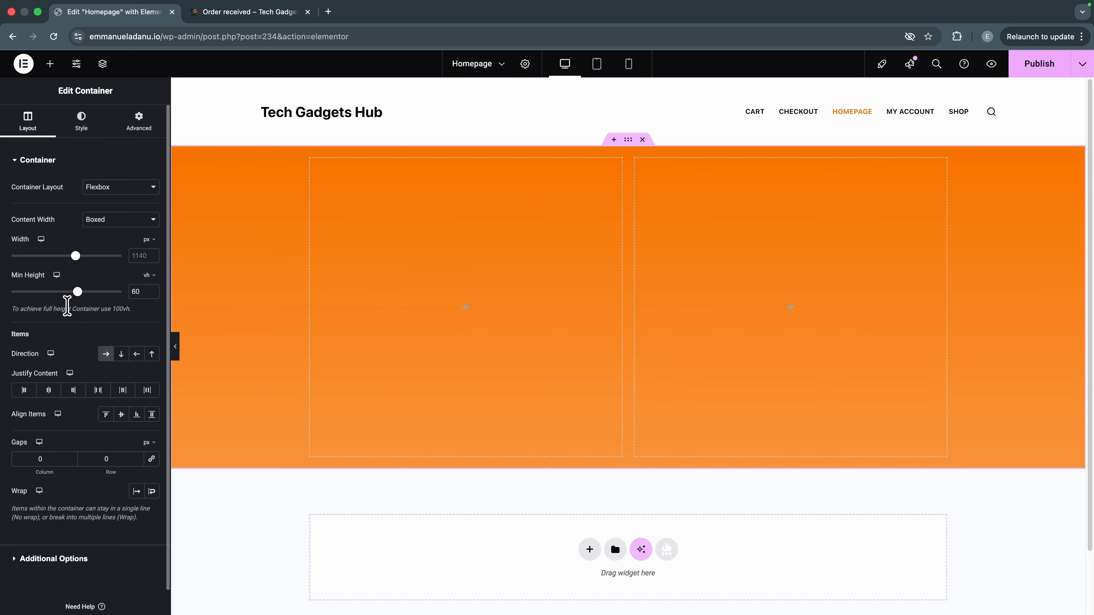
Step: Centre the orange container's items with both Justify Content and Align Items on the Homepage in Elementor
left_click(46, 390)
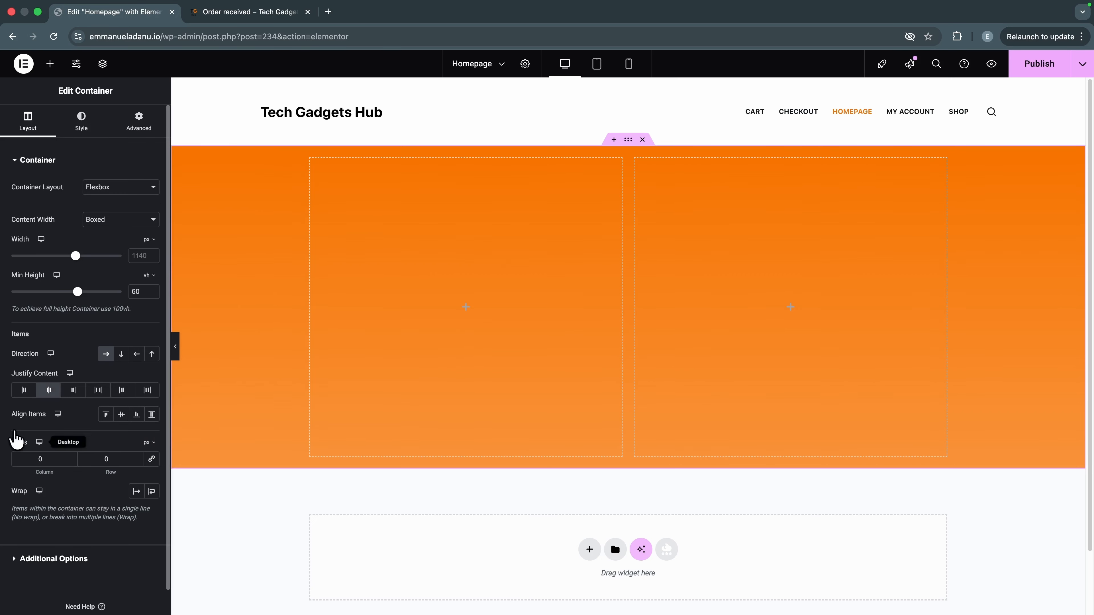
left_click(120, 415)
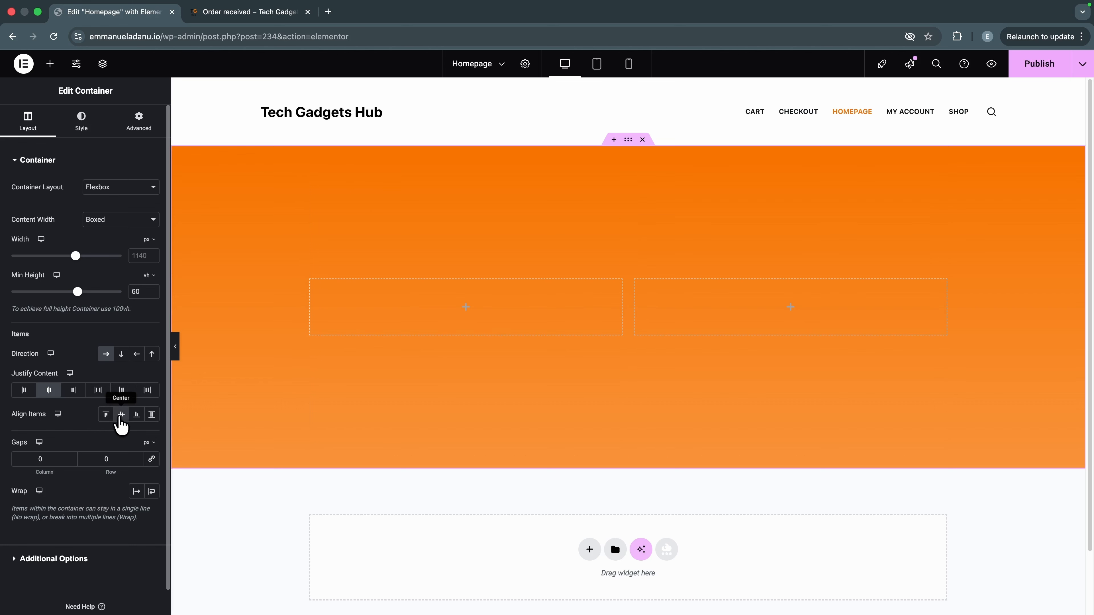
Step: Add a brush-stroke wave shape divider to the orange container's bottom edge, with width 100% and height 59 px
left_click(92, 129)
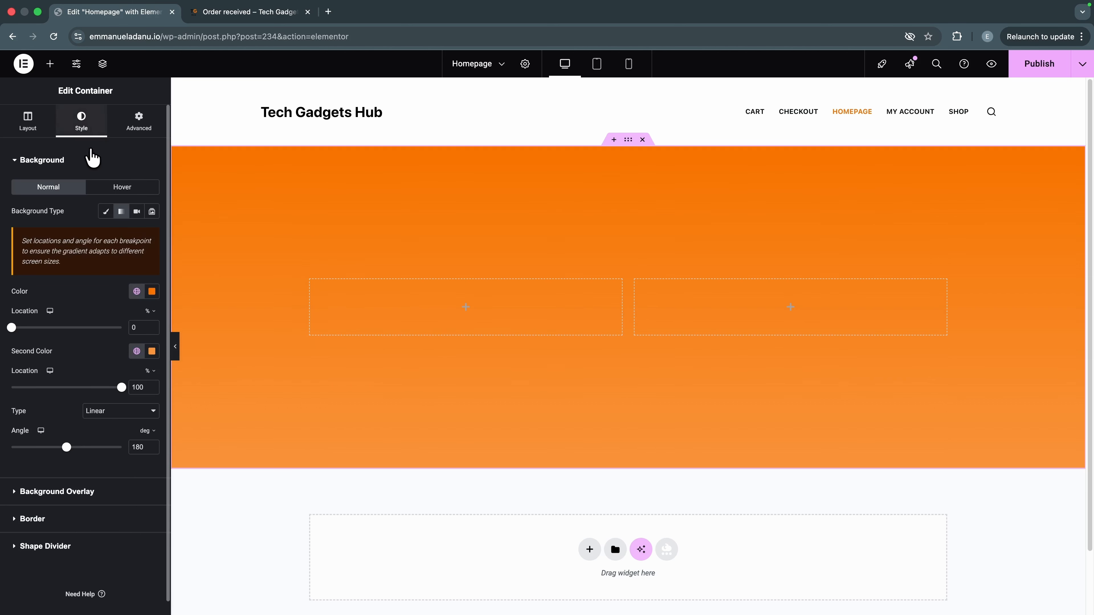
left_click(55, 547)
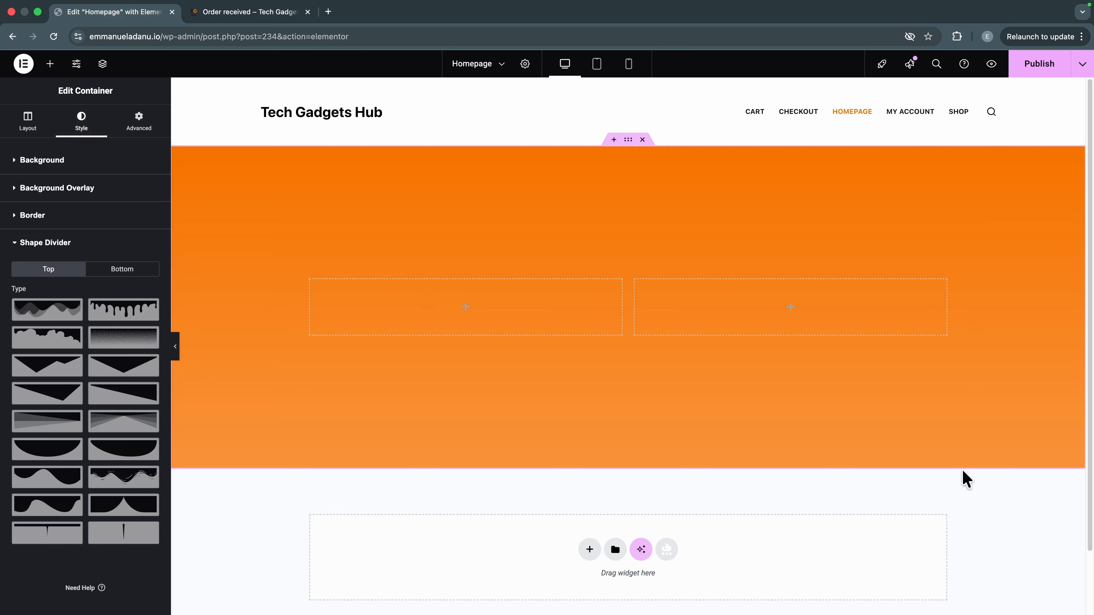
left_click(115, 270)
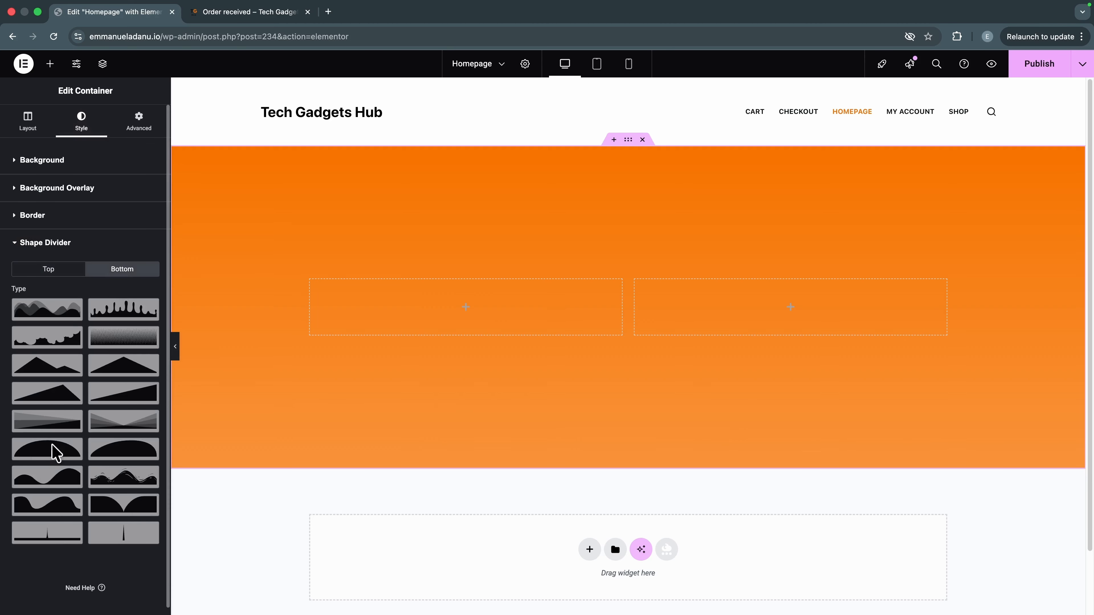
left_click(139, 487)
scroll(88, 489, "down", 3)
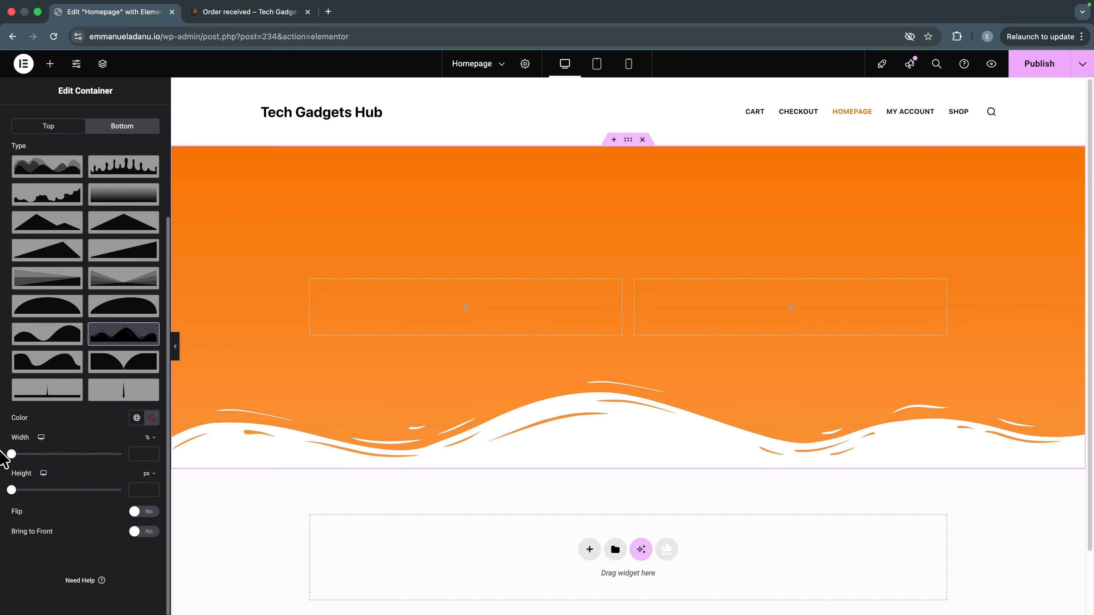
left_click_drag(13, 456, 26, 496)
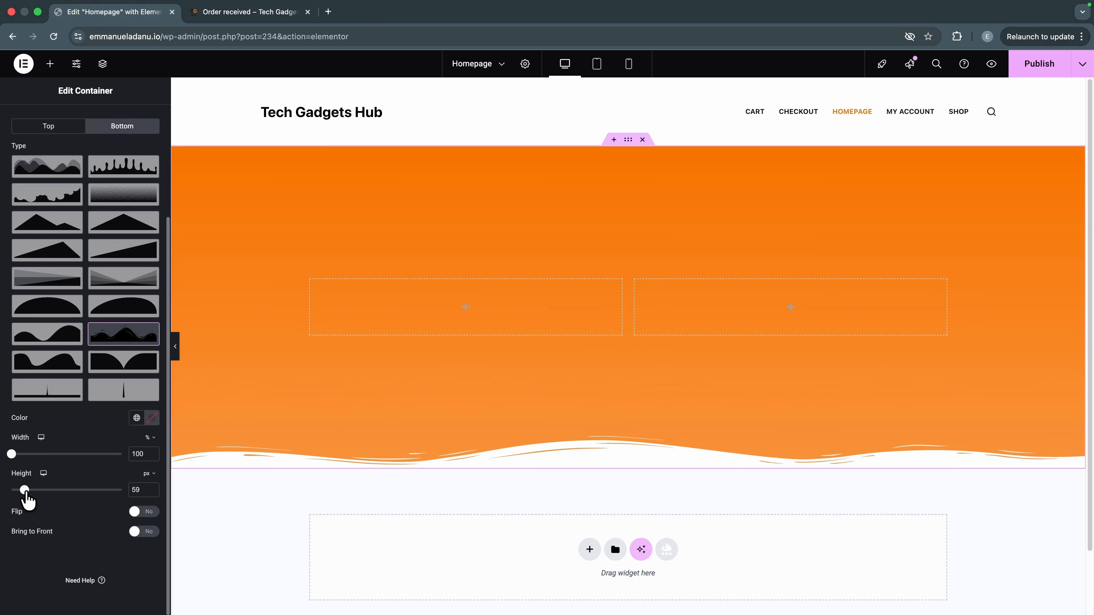
Step: Set the orange container's bottom shape divider height to 65 px, flip it and bring it to the front
left_click_drag(26, 499, 29, 496)
left_click(141, 514)
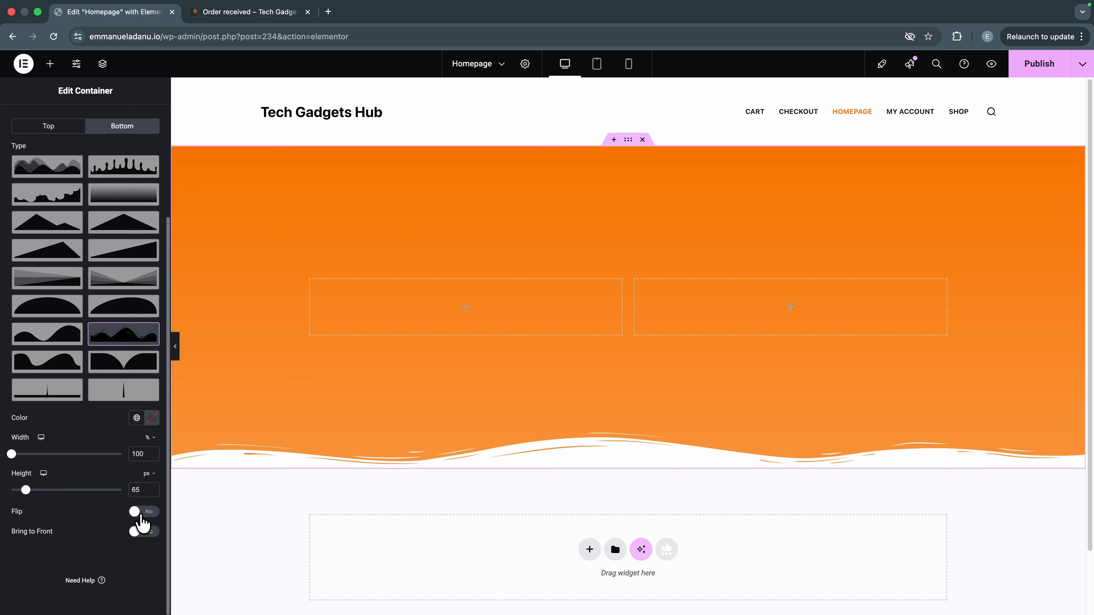
left_click(149, 534)
scroll(100, 398, "up", 3)
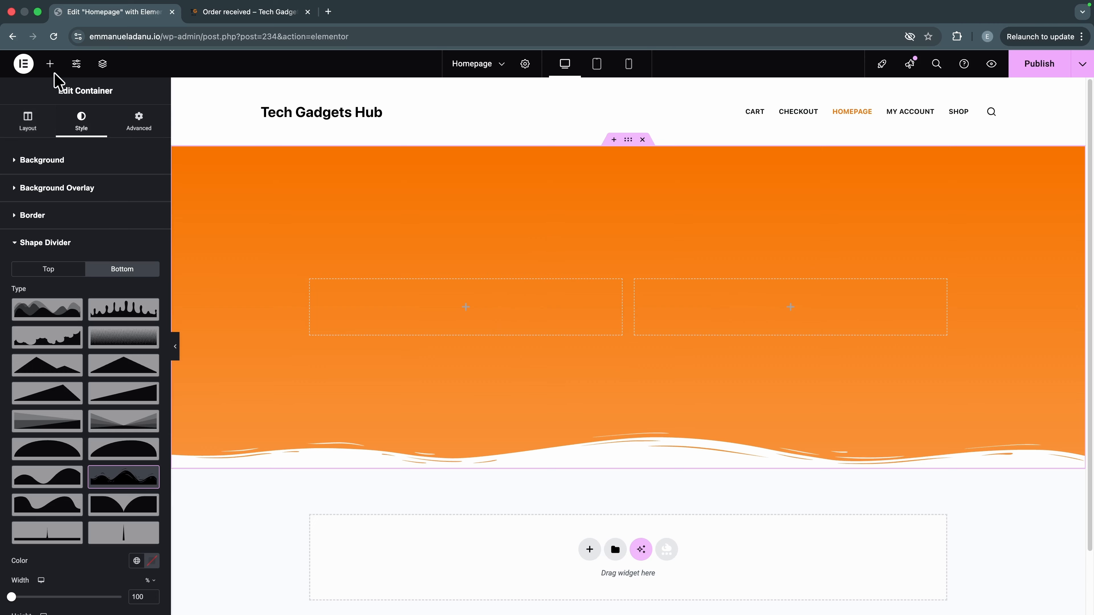
Step: Add an Image widget to the right column of the orange hero container
left_click(51, 65)
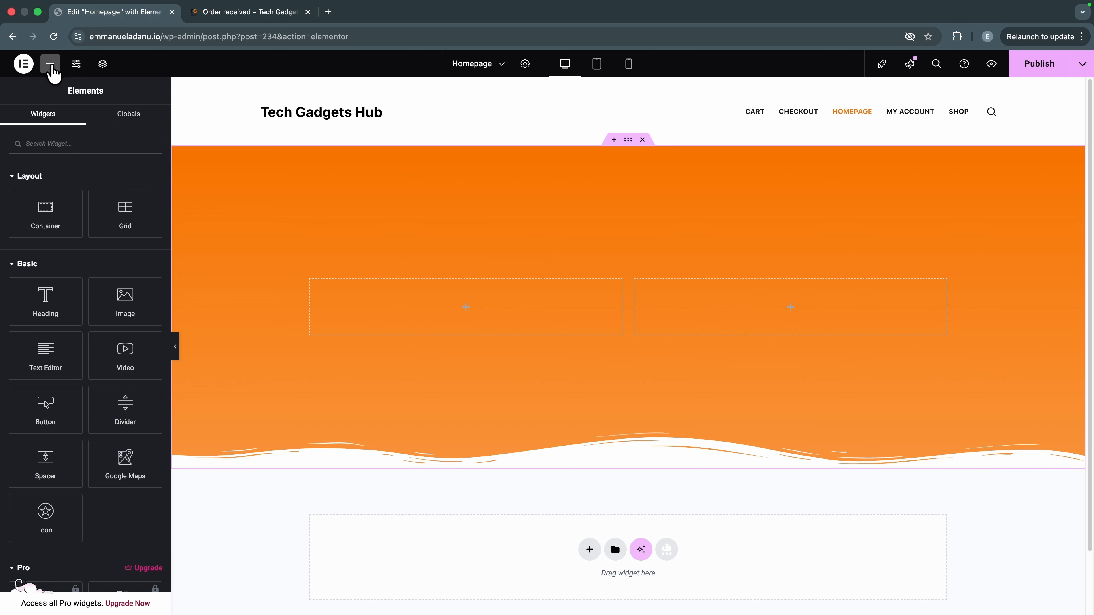
left_click_drag(123, 303, 794, 333)
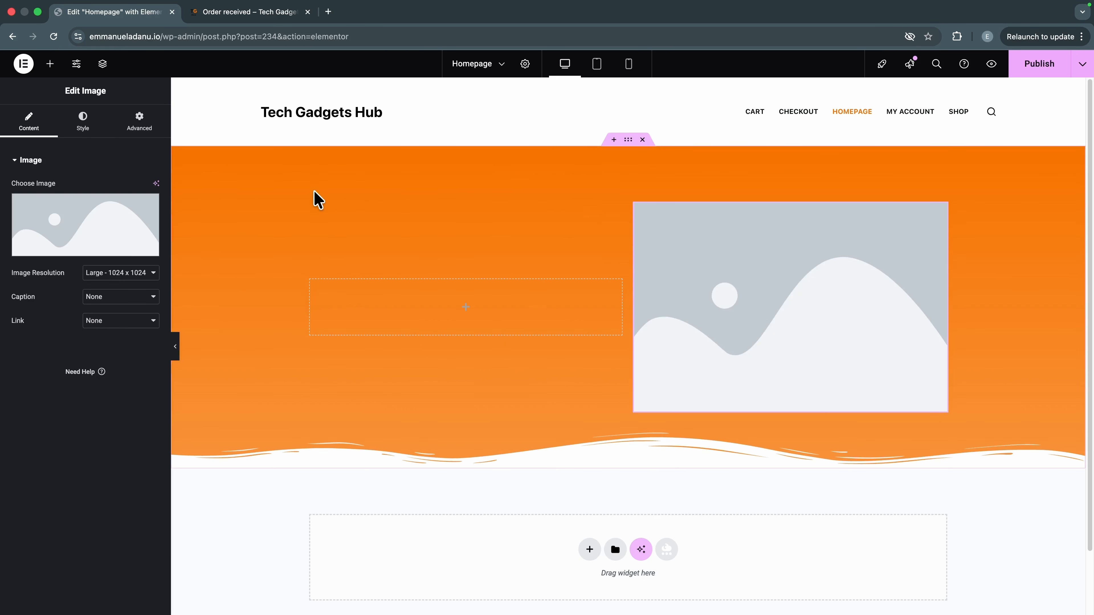
Step: Add two Heading widgets to the hero's left column, with a Button widget below them
left_click(50, 63)
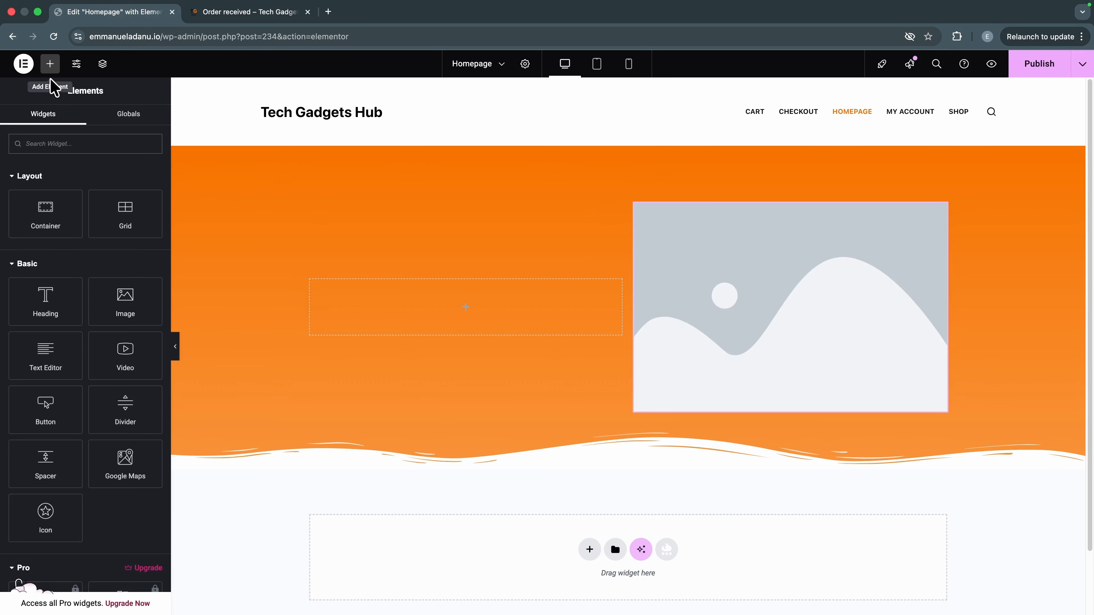
scroll(80, 369, "down", 5)
left_click_drag(40, 296, 41, 358)
scroll(43, 358, "up", 5)
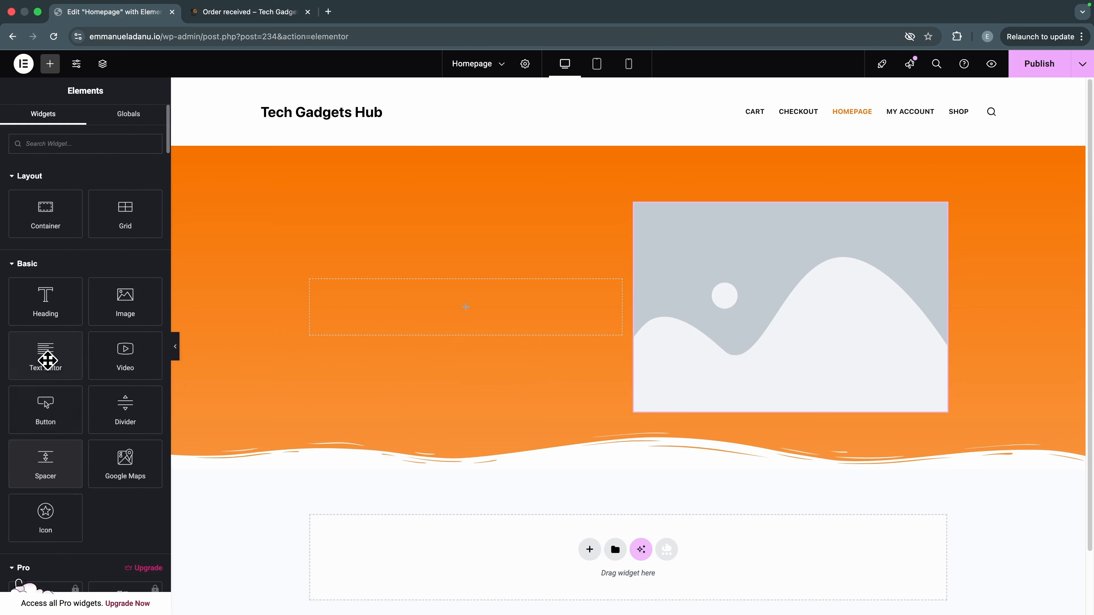
scroll(48, 374, "down", 3)
scroll(47, 375, "up", 3)
left_click_drag(49, 298, 465, 307)
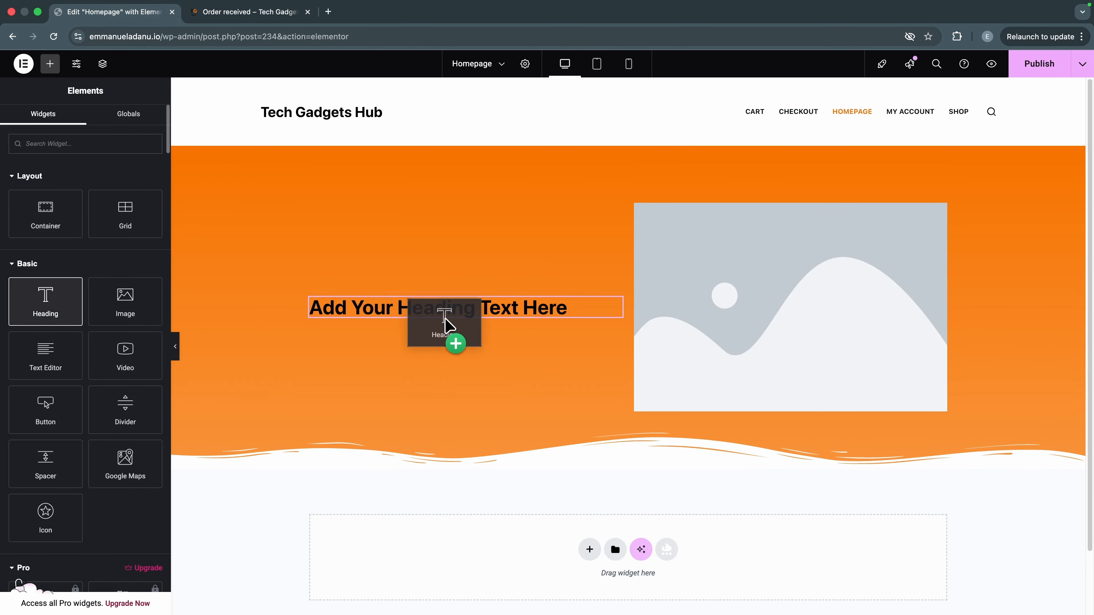
left_click_drag(446, 325, 447, 323)
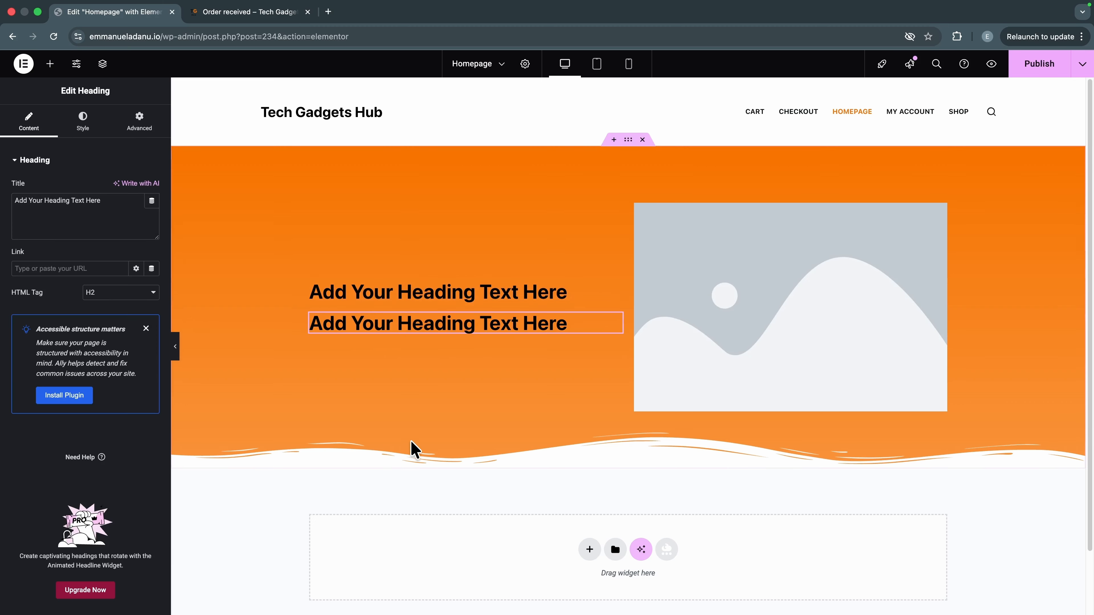
left_click(50, 64)
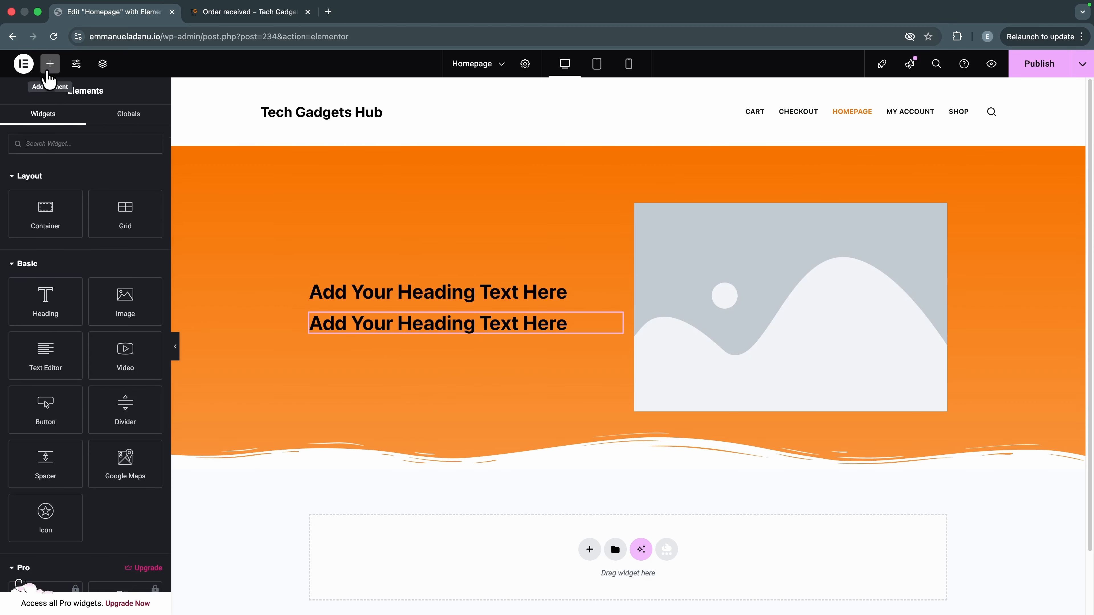
left_click_drag(31, 407, 437, 351)
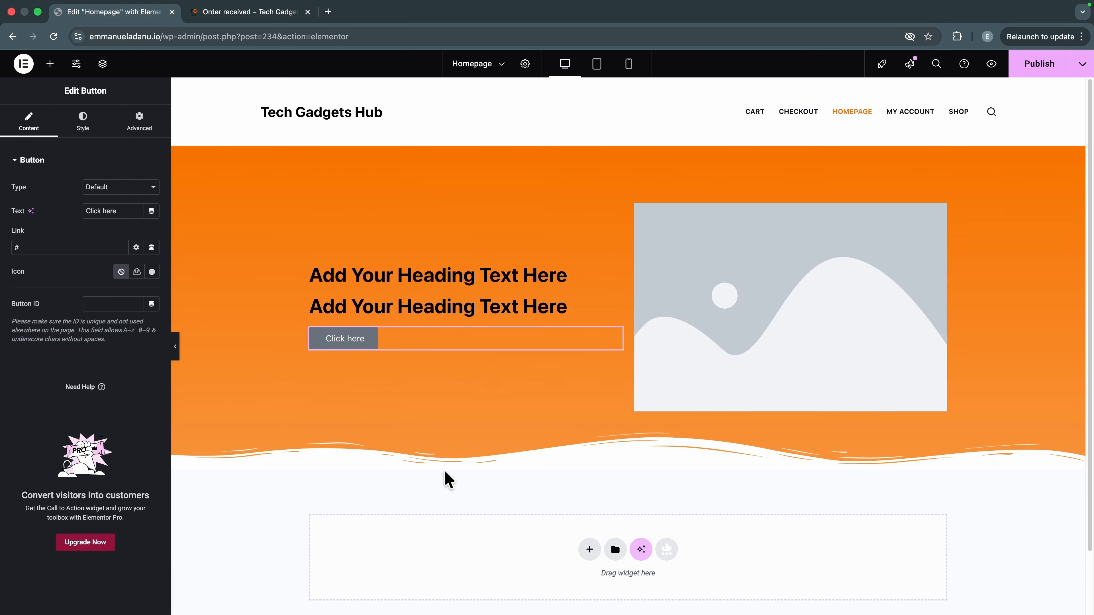
Step: Upload TG-Hub-1.png to the media library and use it as the picture in the right column's Image widget
left_click(746, 313)
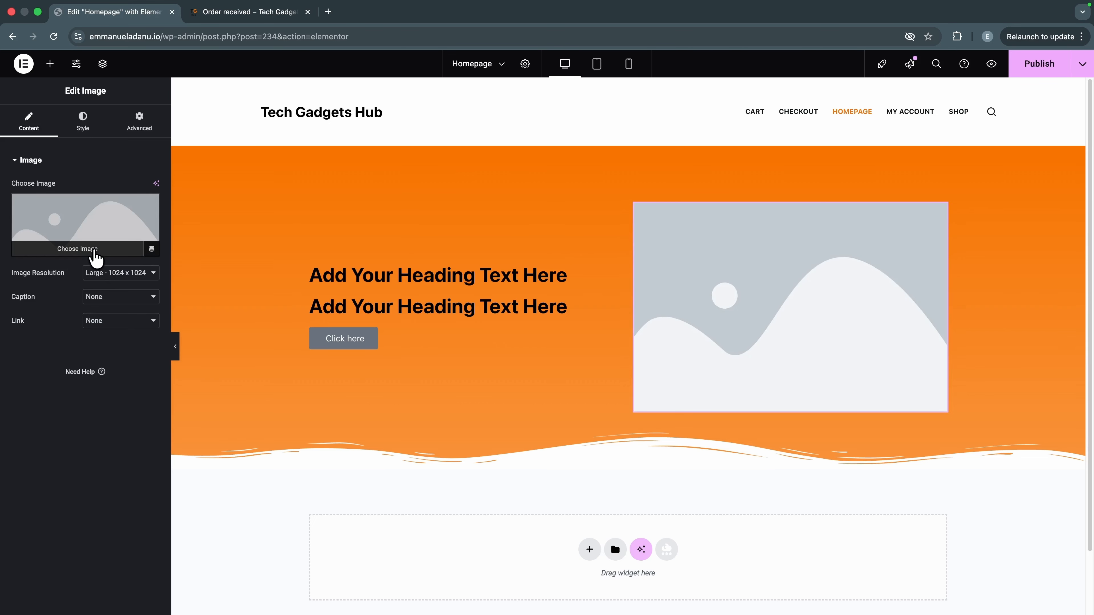
left_click(95, 254)
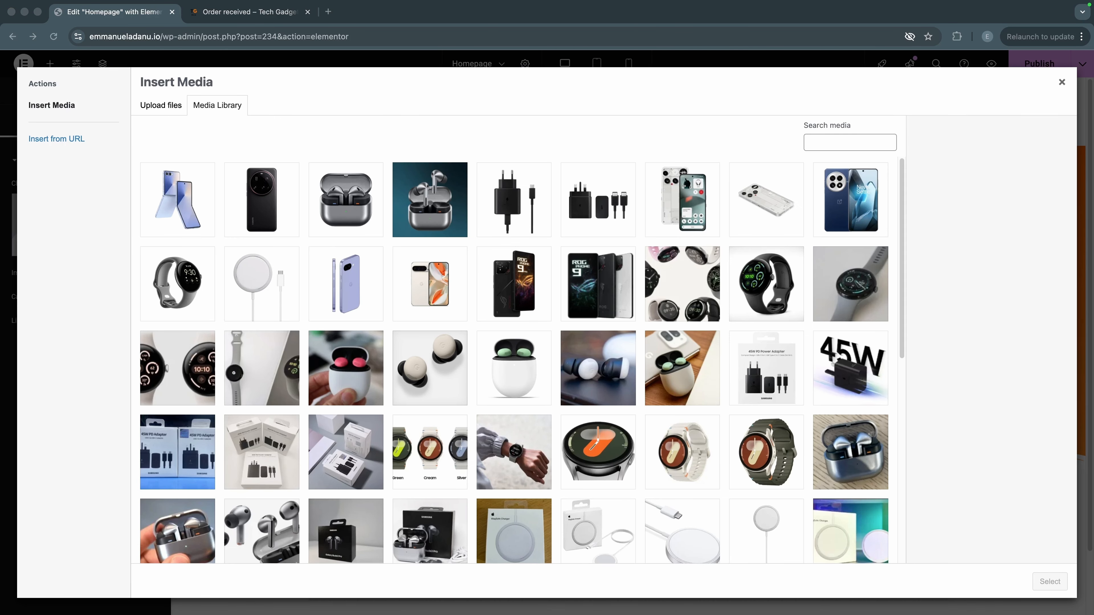
left_click_drag(1091, 553, 497, 415)
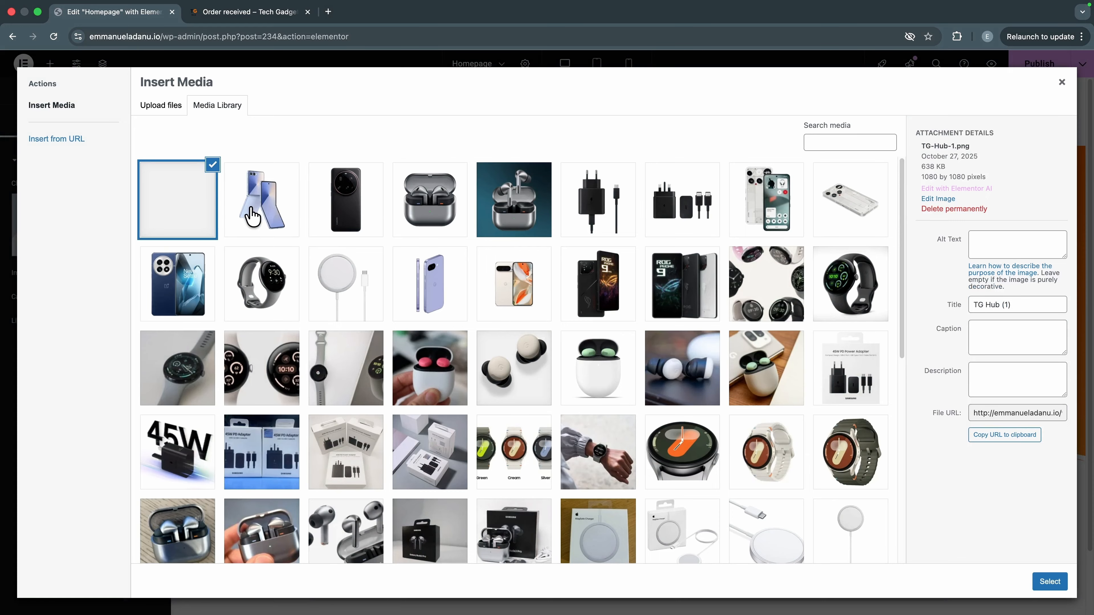
left_click(1051, 581)
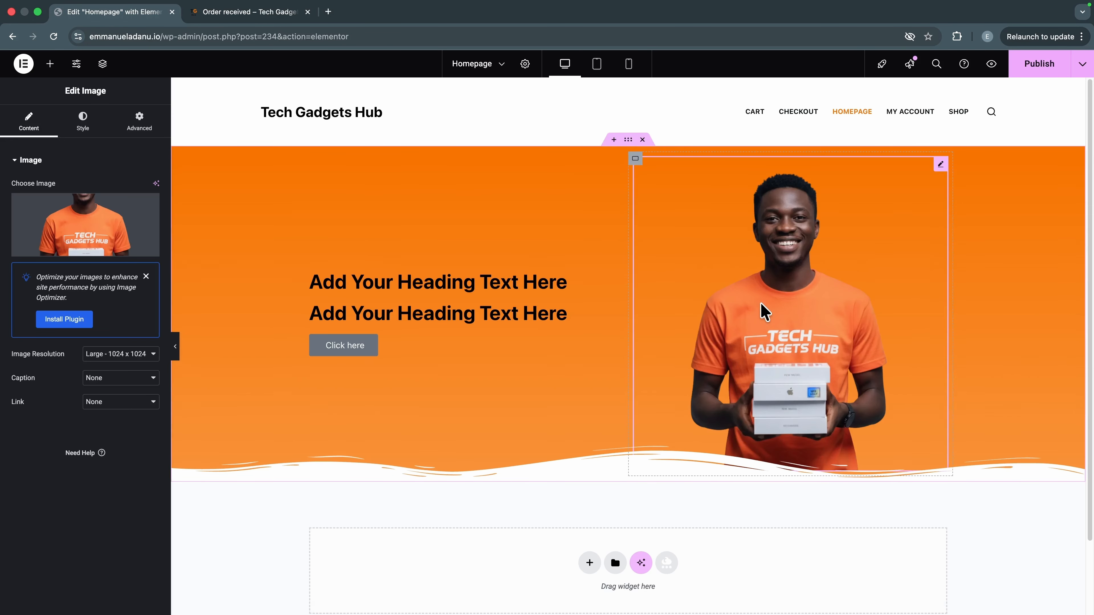
Step: Change the upper heading's text to "Welcome to" and the lower heading's text to "Tech Gadgets Hub"
left_click(378, 285)
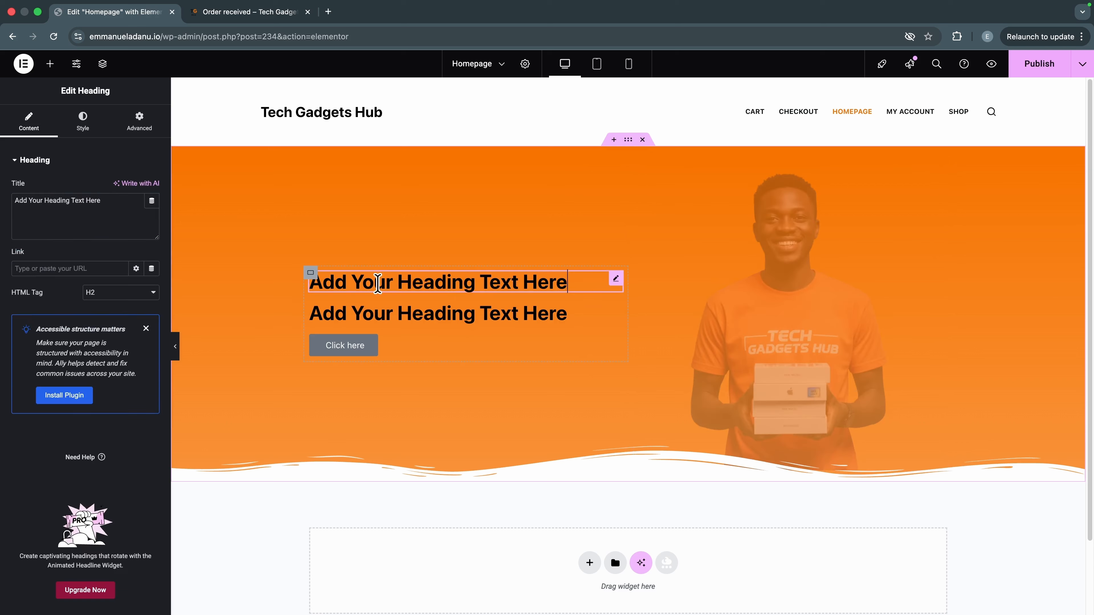
triple_click(48, 203)
type("Welcome to")
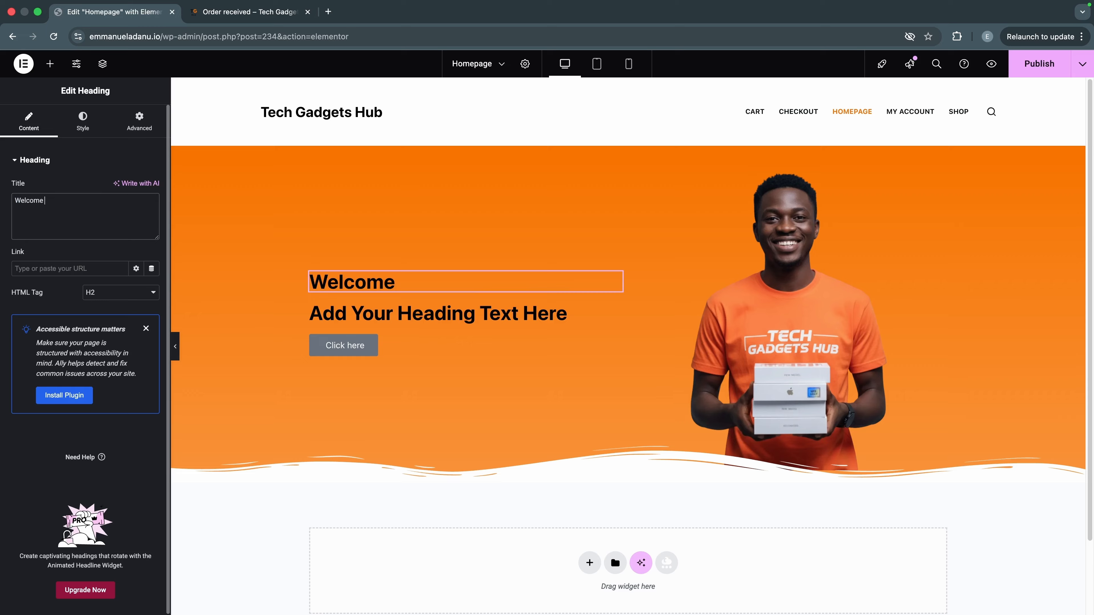
left_click(370, 321)
triple_click(64, 202)
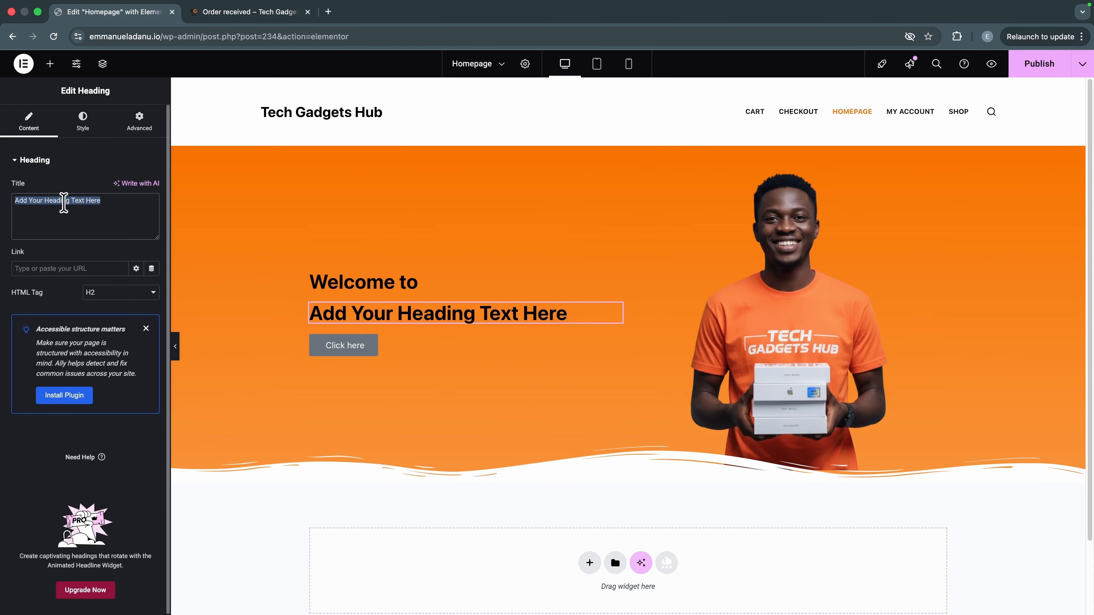
type("tech Gad")
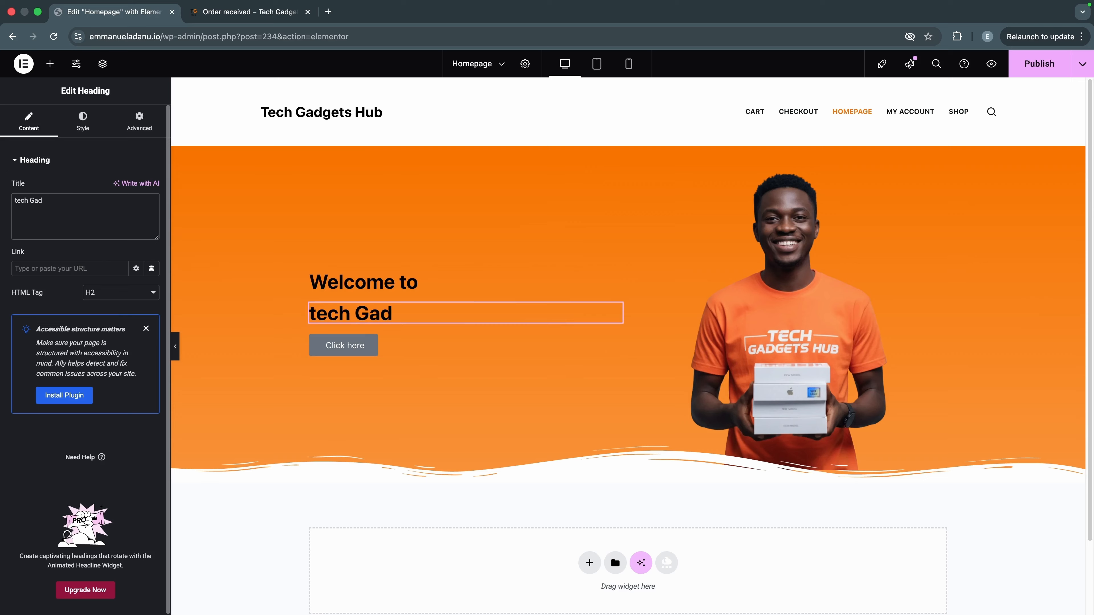
type("gets Hub")
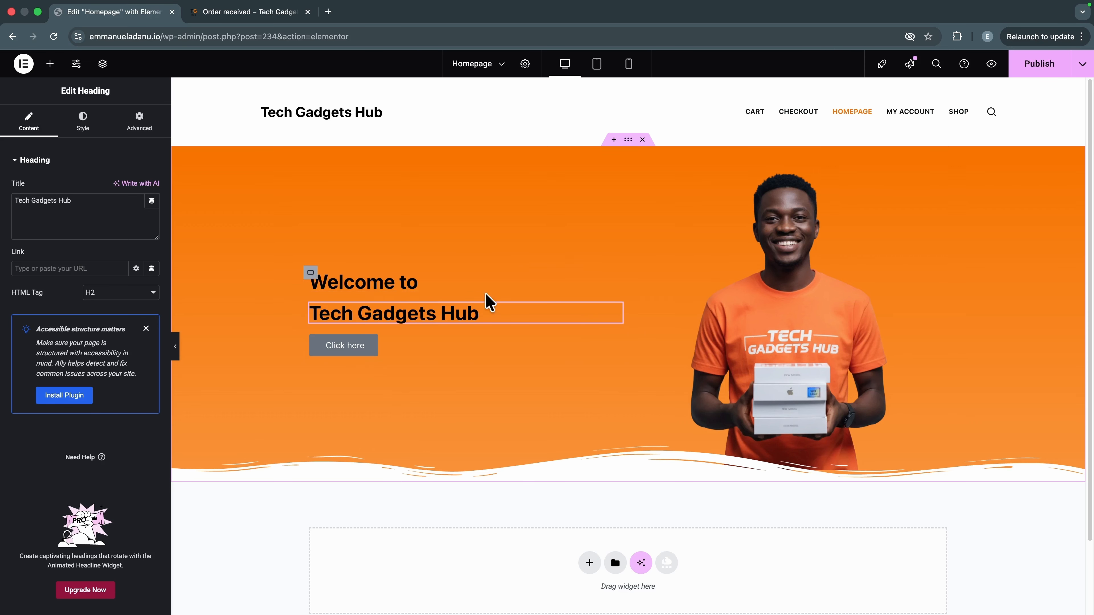
Step: Set the HTML tag of the "Welcome to" heading to H4 and of the hero's "Tech Gadgets Hub" heading to H1
left_click(377, 287)
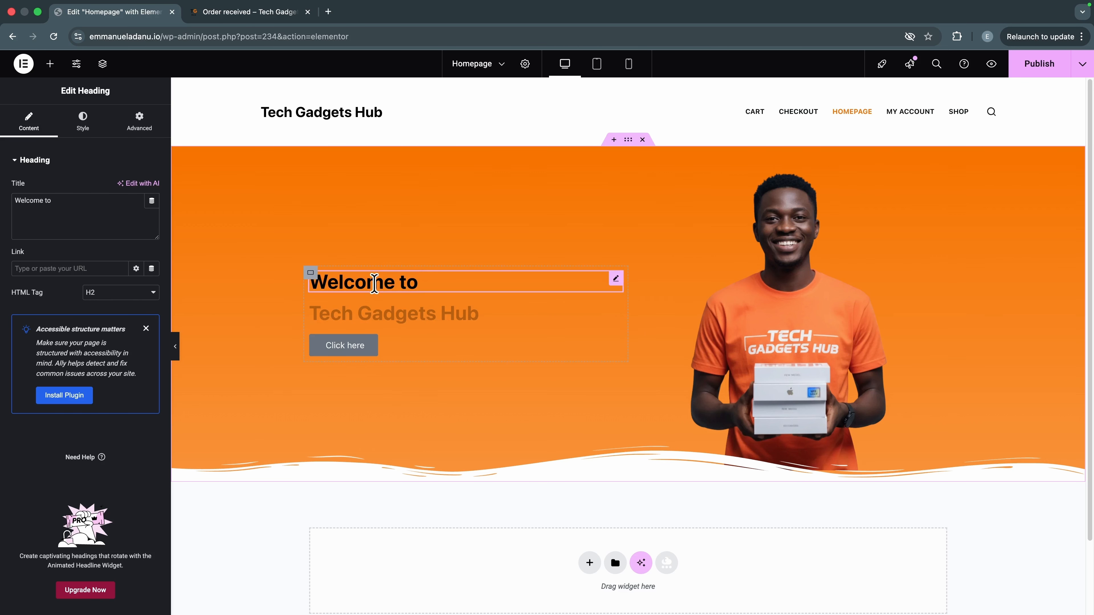
left_click(116, 294)
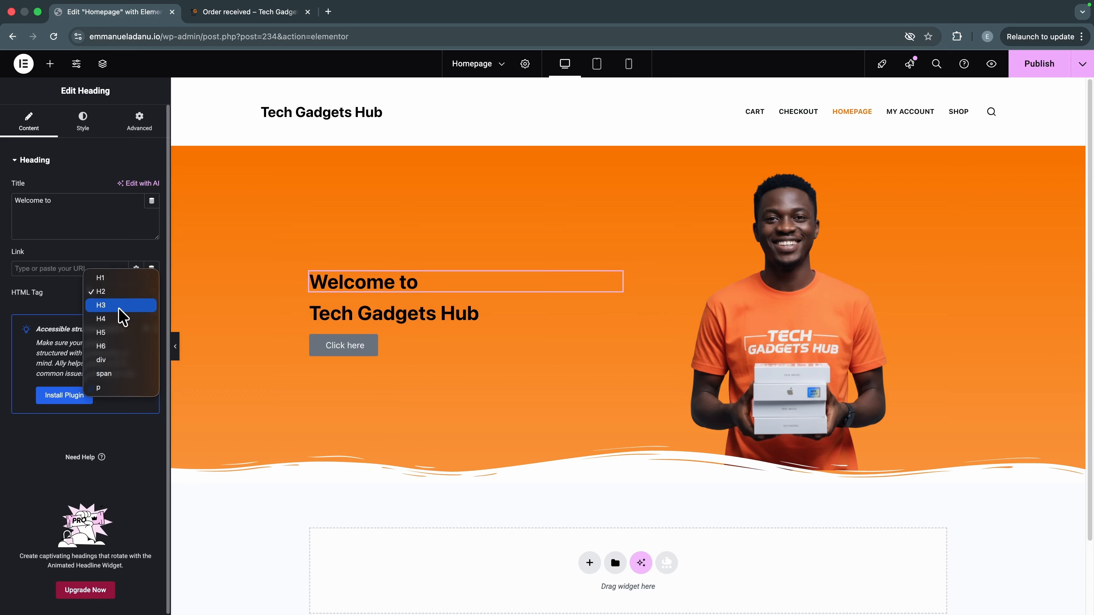
left_click(119, 306)
left_click(124, 301)
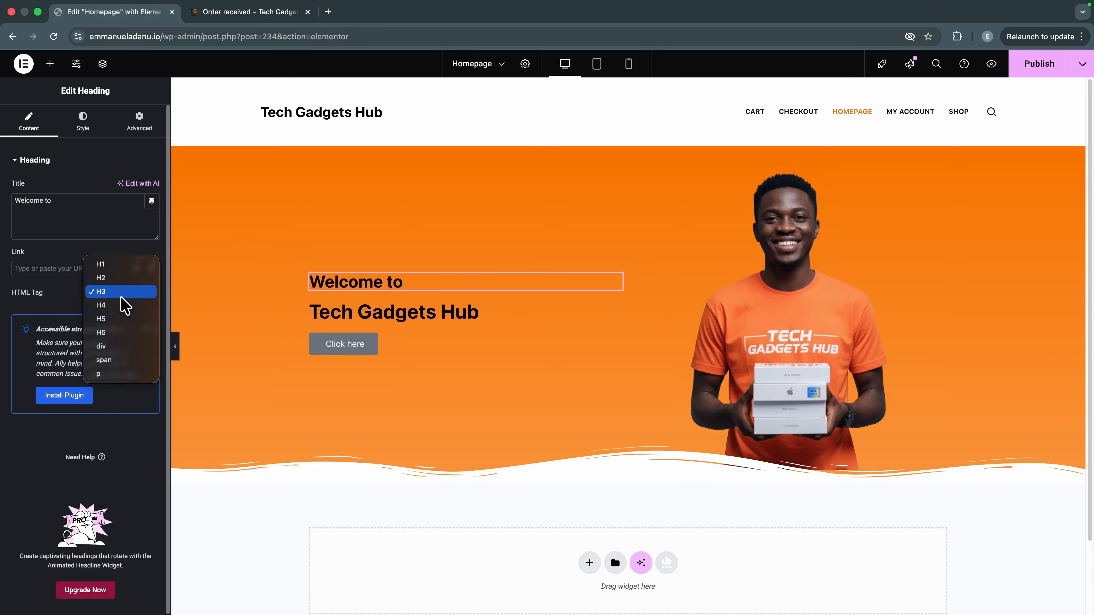
left_click(122, 316)
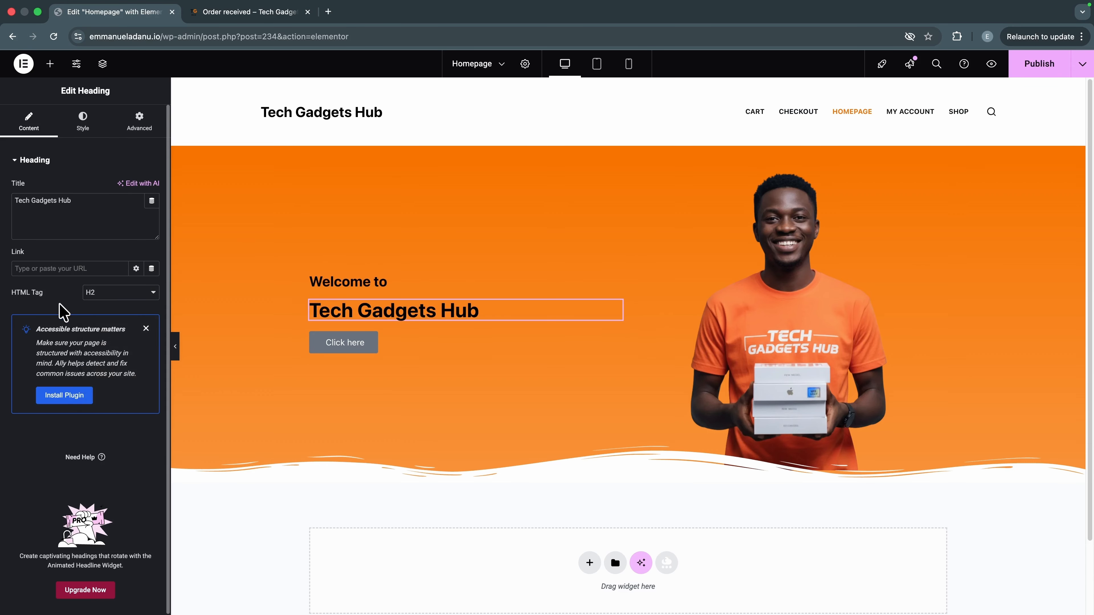
left_click(115, 297)
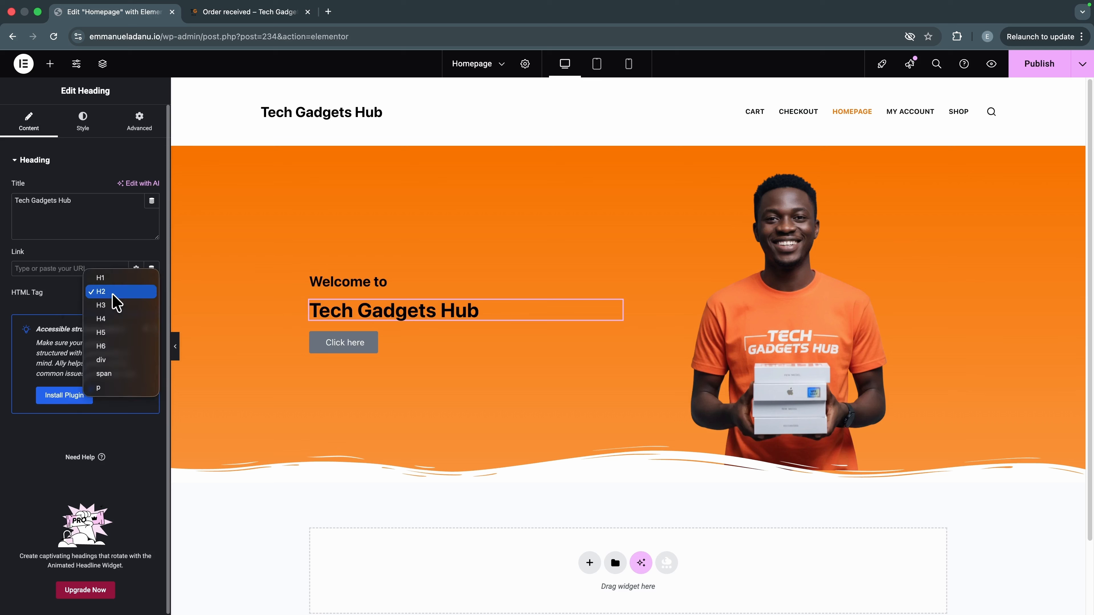
left_click(110, 278)
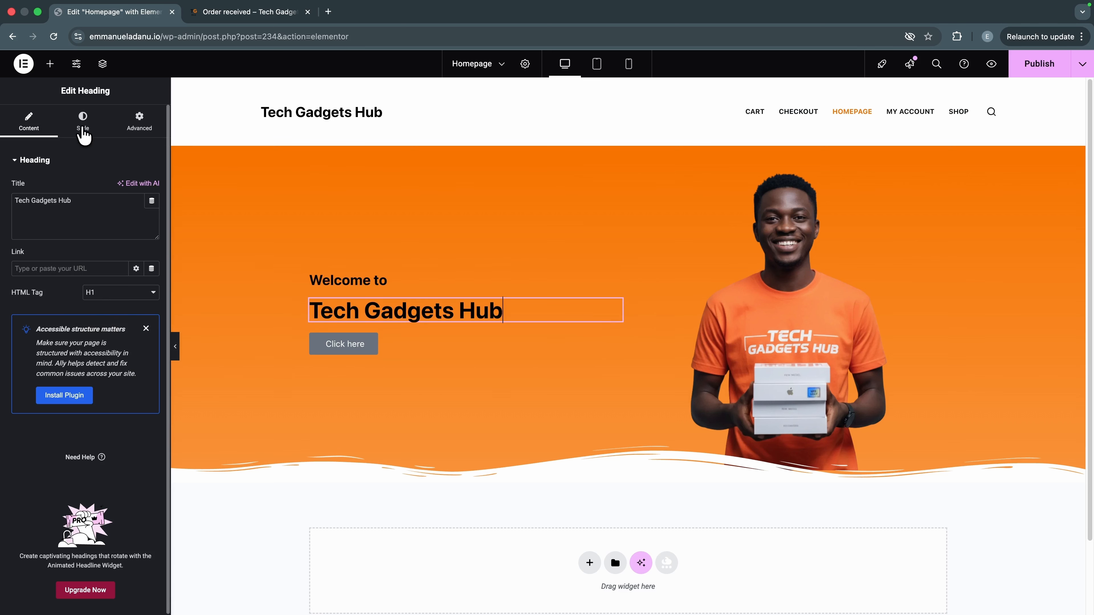
Step: Set the hero's "Tech Gadgets Hub" heading to a font size of 65 px and a white global text color
left_click(82, 120)
left_click(151, 219)
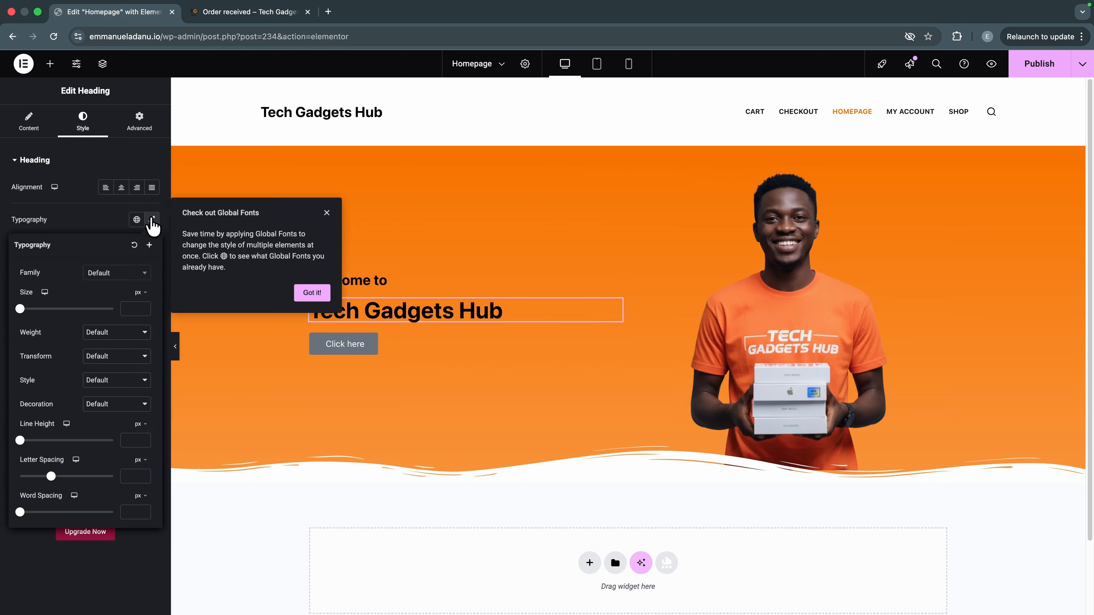
left_click_drag(20, 310, 51, 322)
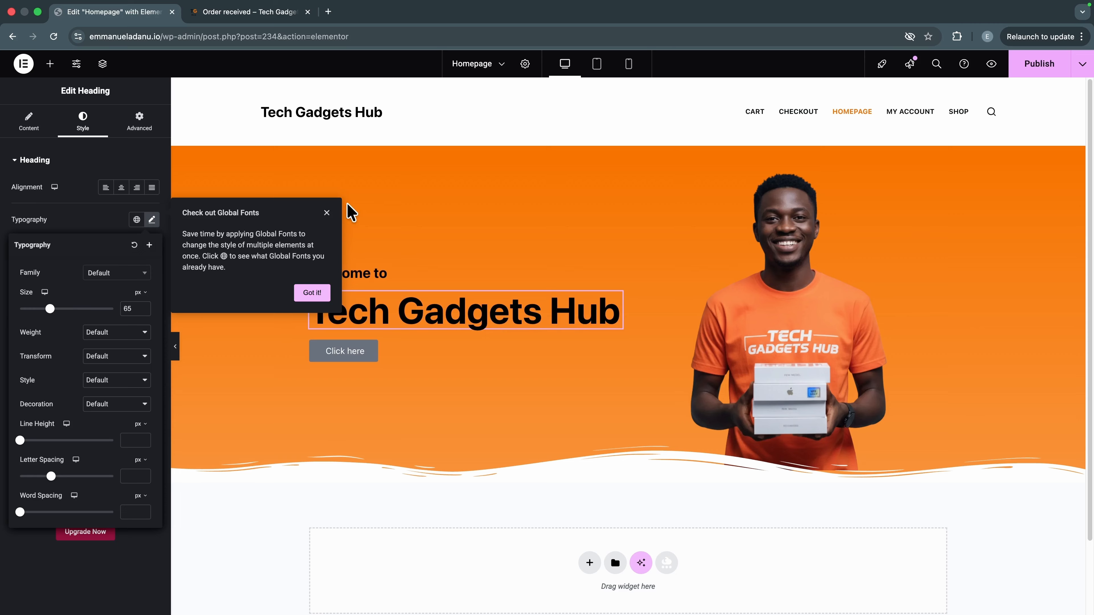
left_click(327, 213)
left_click(80, 210)
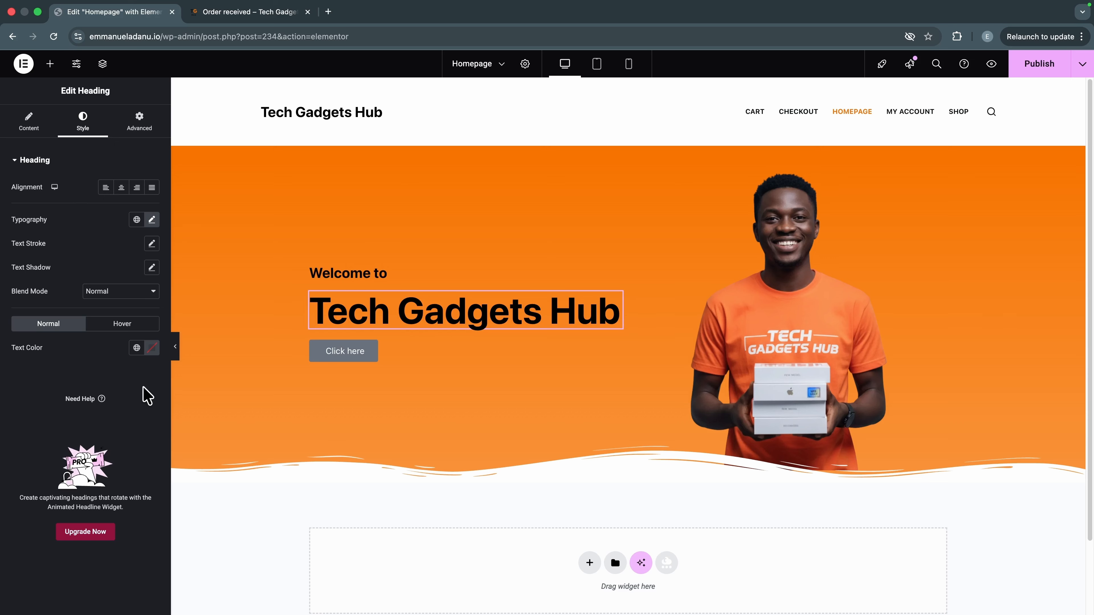
left_click(136, 348)
scroll(92, 560, "down", 2)
left_click(65, 599)
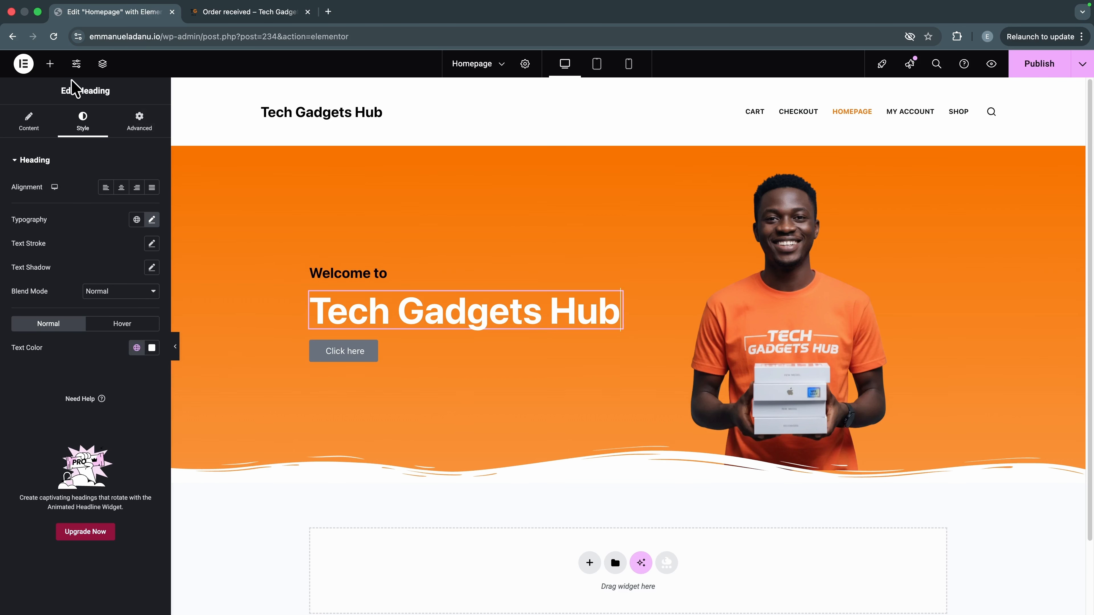
Step: Add a Text Editor widget between the "Tech Gadgets Hub" heading and the button, reading "We sell high-quality Smartphones and accessories."
left_click(50, 64)
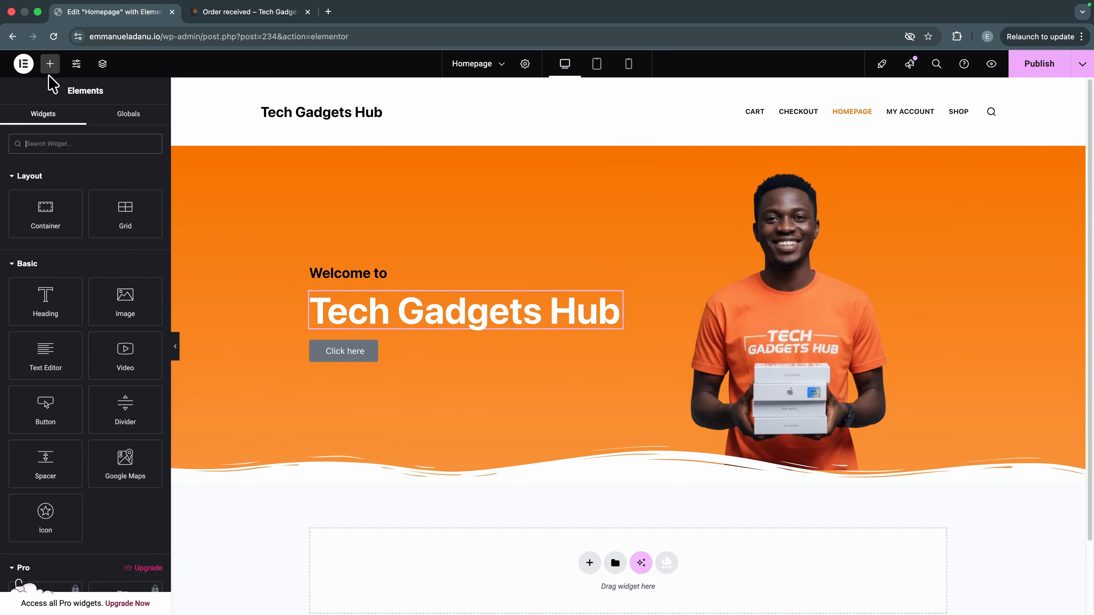
left_click_drag(36, 362, 427, 325)
triple_click(119, 291)
type("We sell high-quality Smartphones and accessories.")
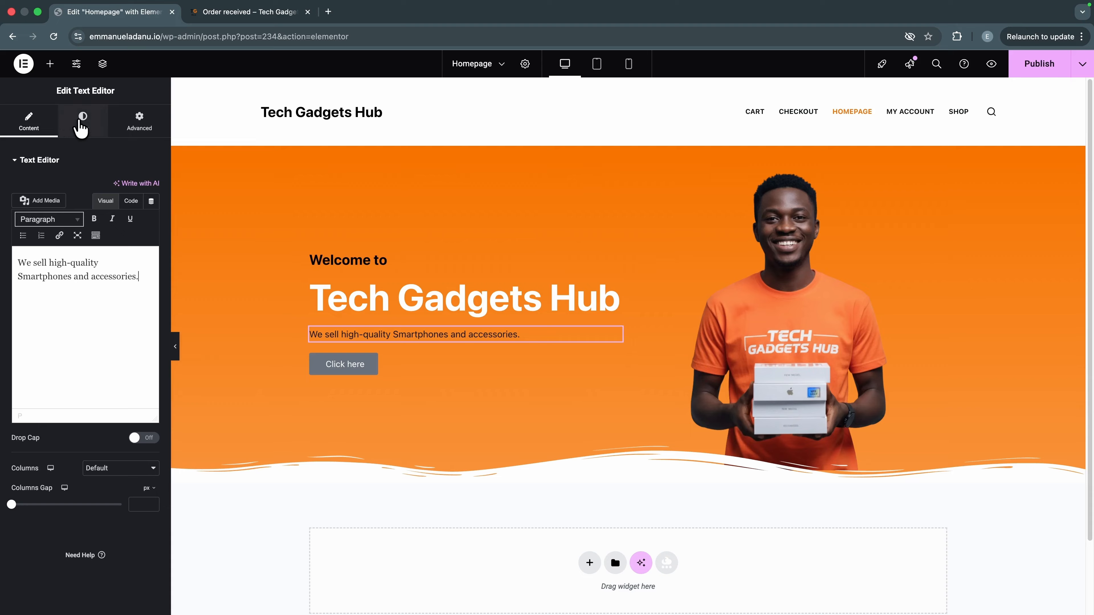
Step: Set the hero description's typography to a 20 px font size and 500 (Medium) weight
left_click(82, 121)
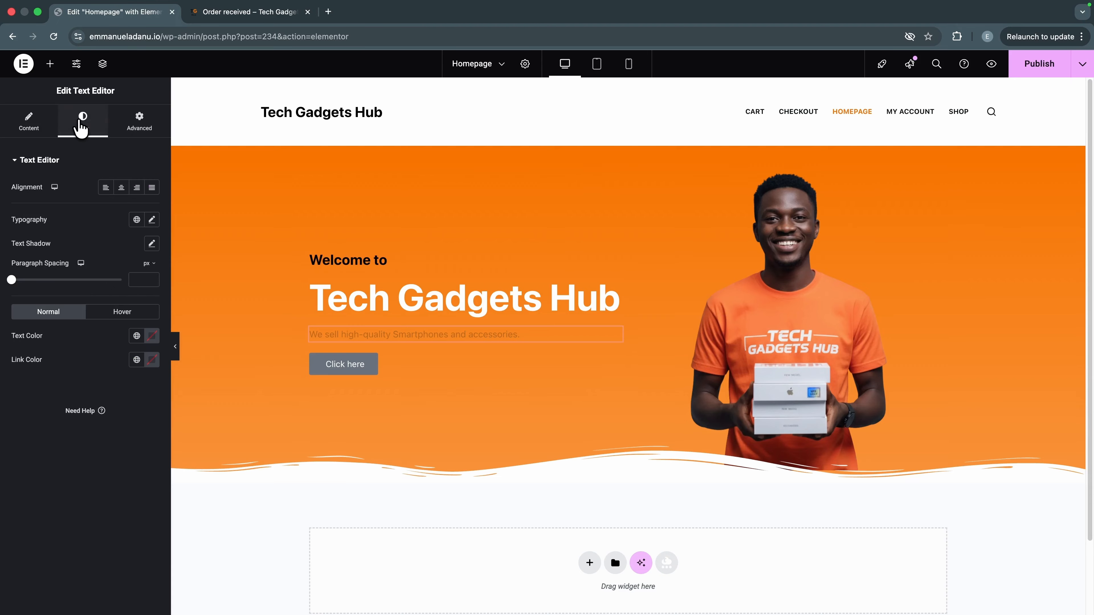
left_click(151, 219)
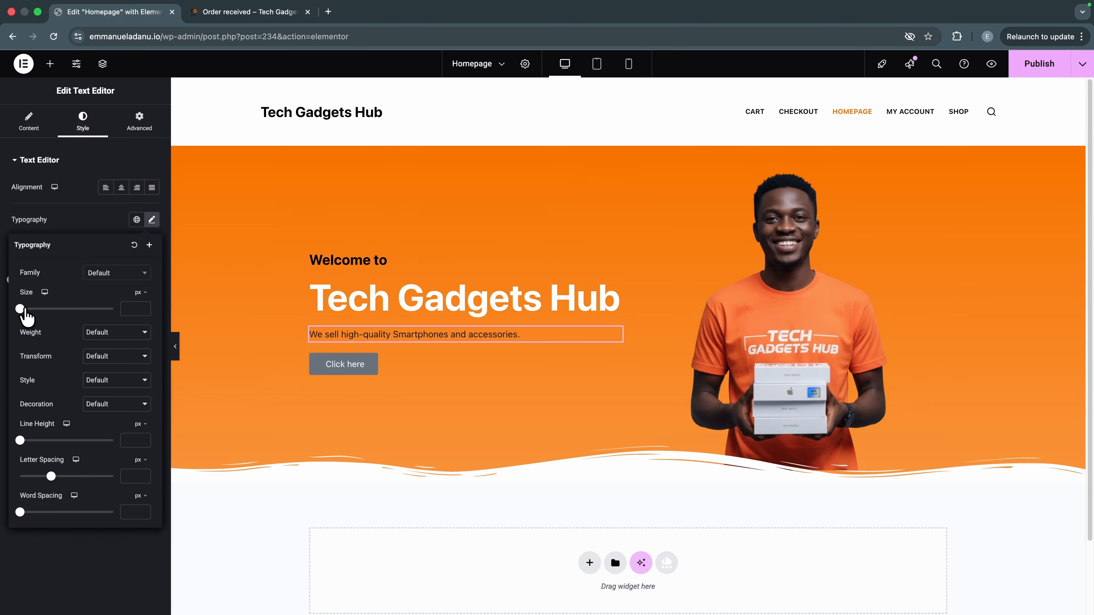
left_click_drag(23, 309, 33, 317)
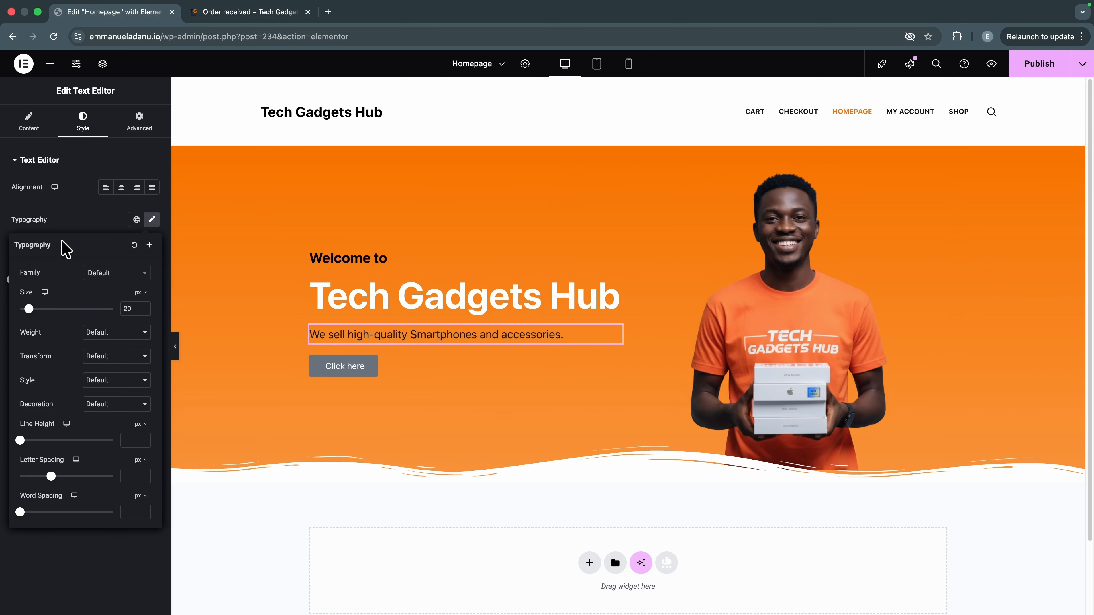
left_click(110, 332)
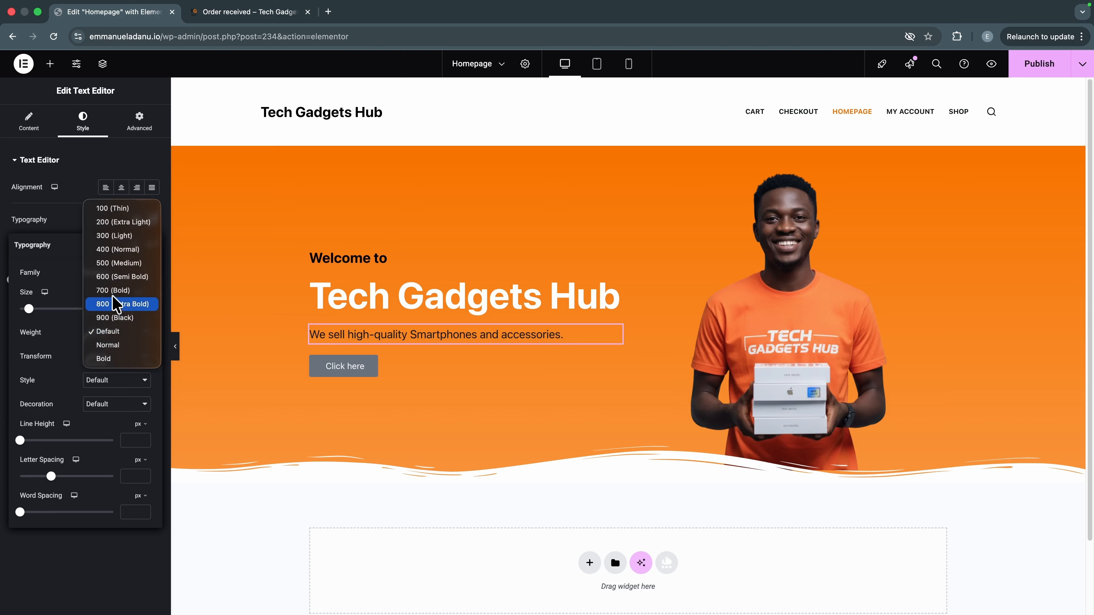
left_click(115, 264)
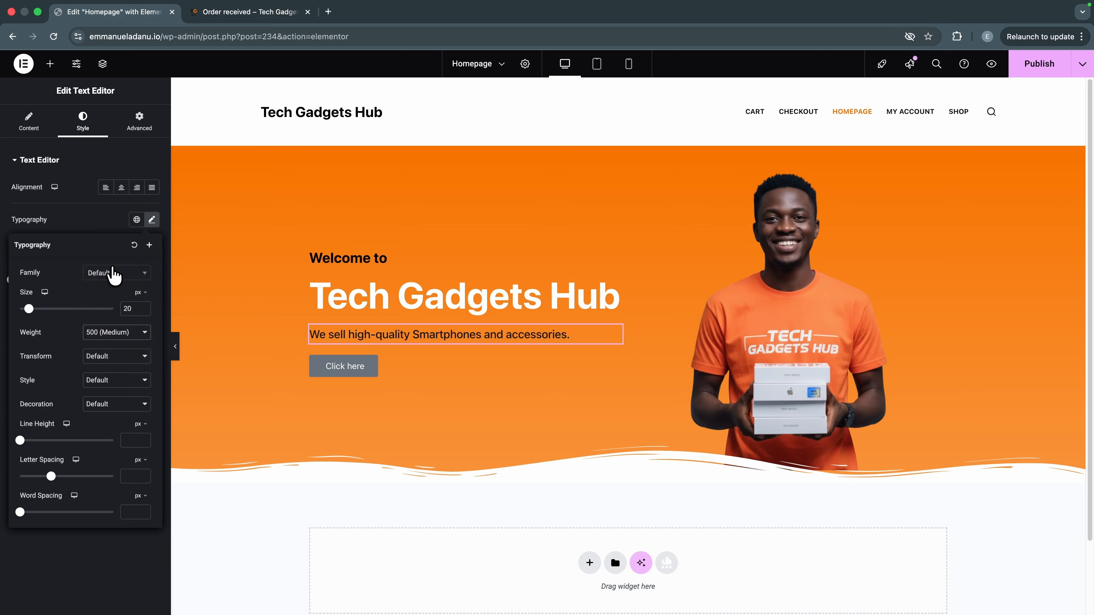
left_click(85, 223)
Step: Reduce the font size of the hero's "Welcome to" heading
left_click(344, 260)
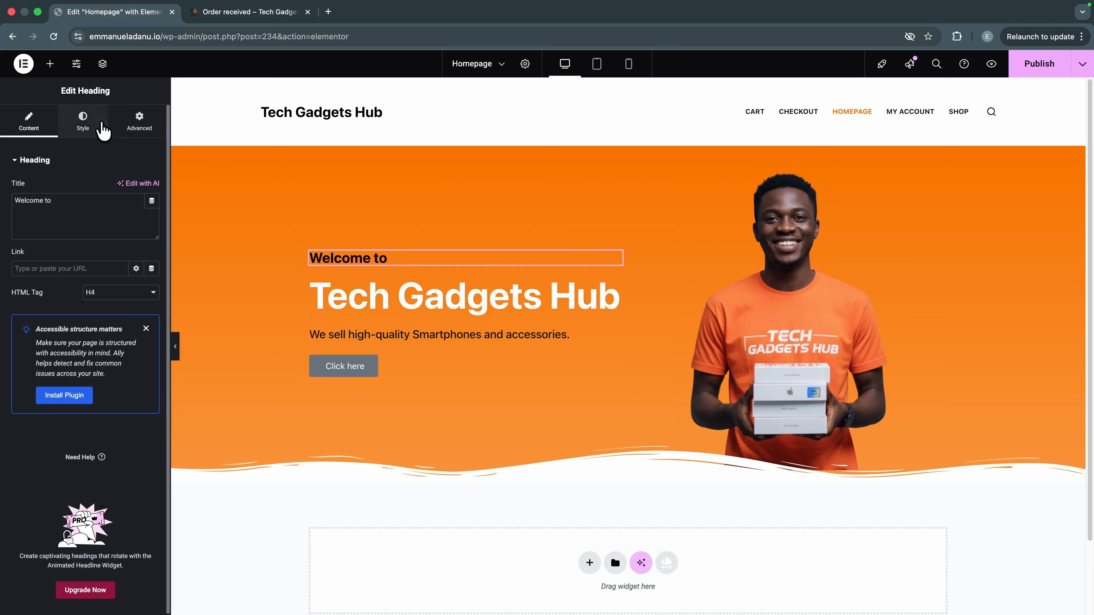
left_click(83, 121)
left_click(152, 219)
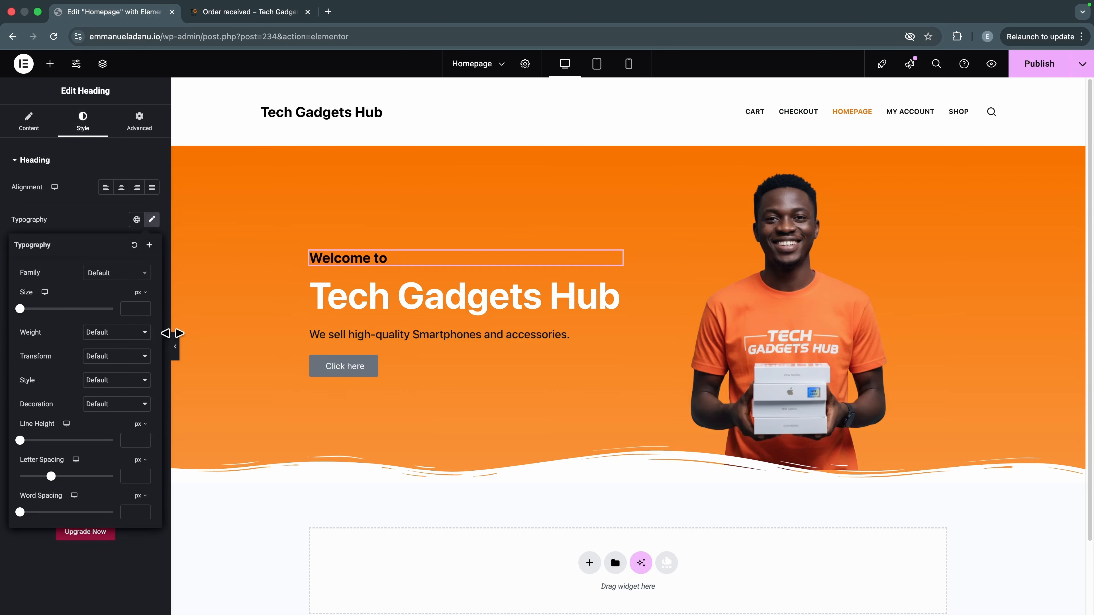
left_click_drag(17, 311, 24, 310)
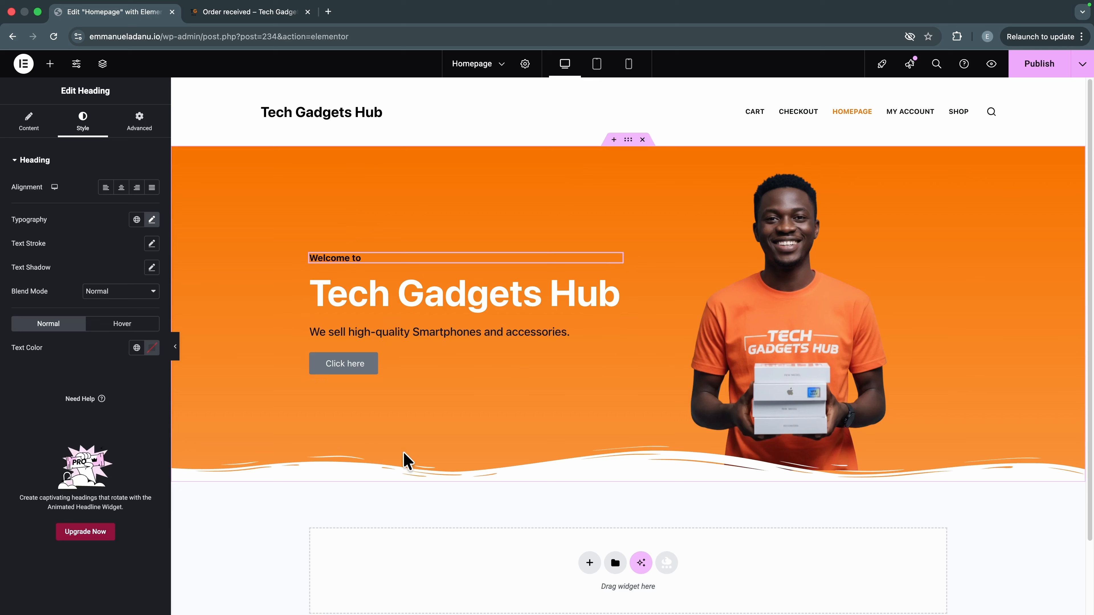
Step: Change the hero button's text to "Shop Now" and link it to /shop/
left_click(343, 367)
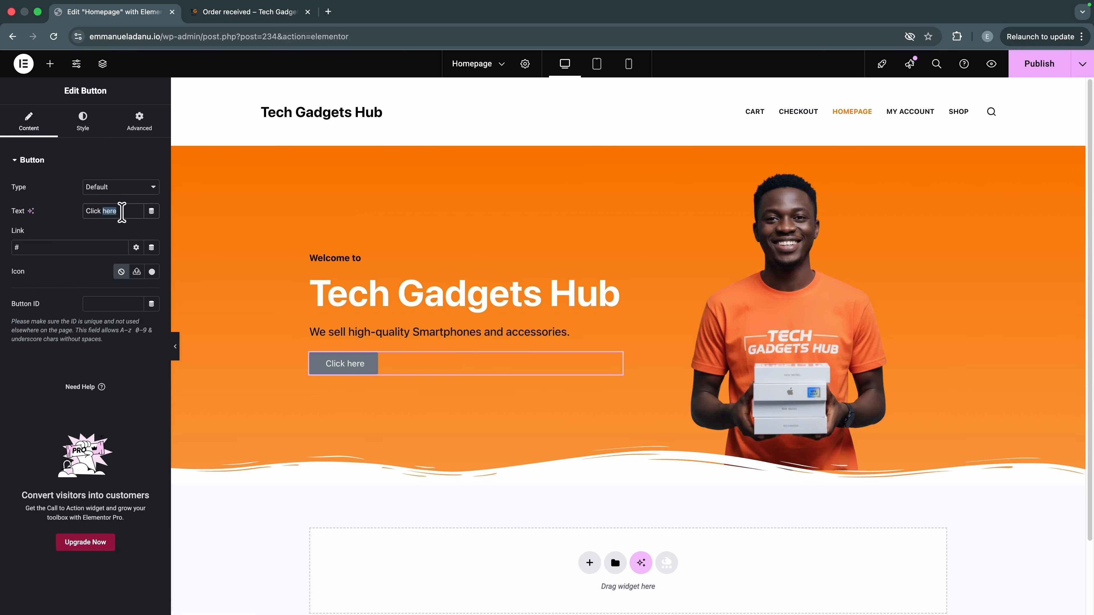
type("Shop Now")
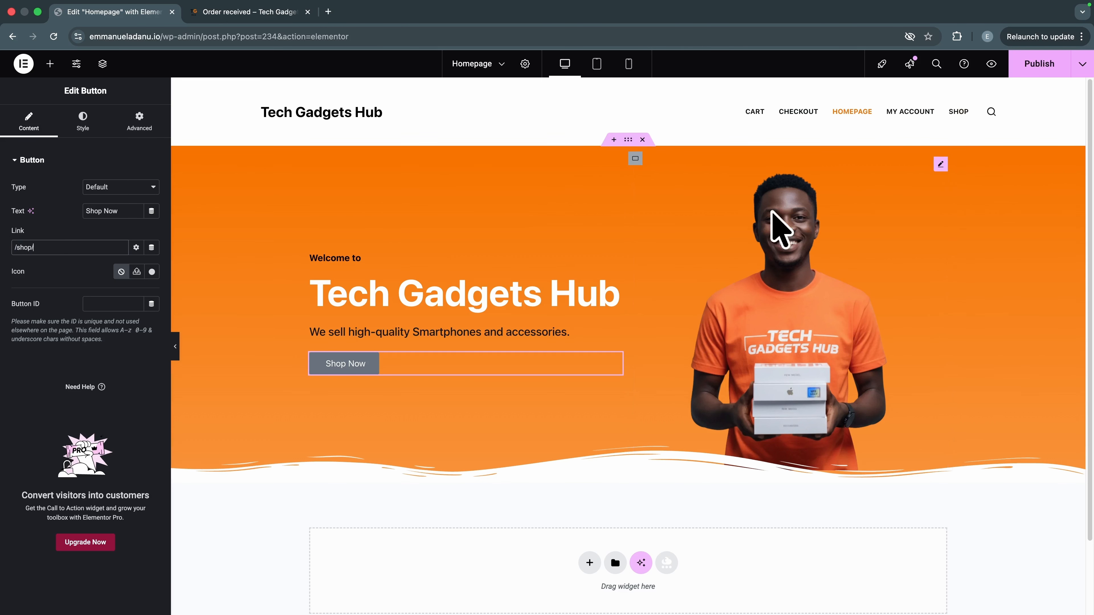
Step: Give the "Shop Now" button a white global background color and the orange Color 2 (#f67300) as text color
left_click(83, 129)
left_click(137, 331)
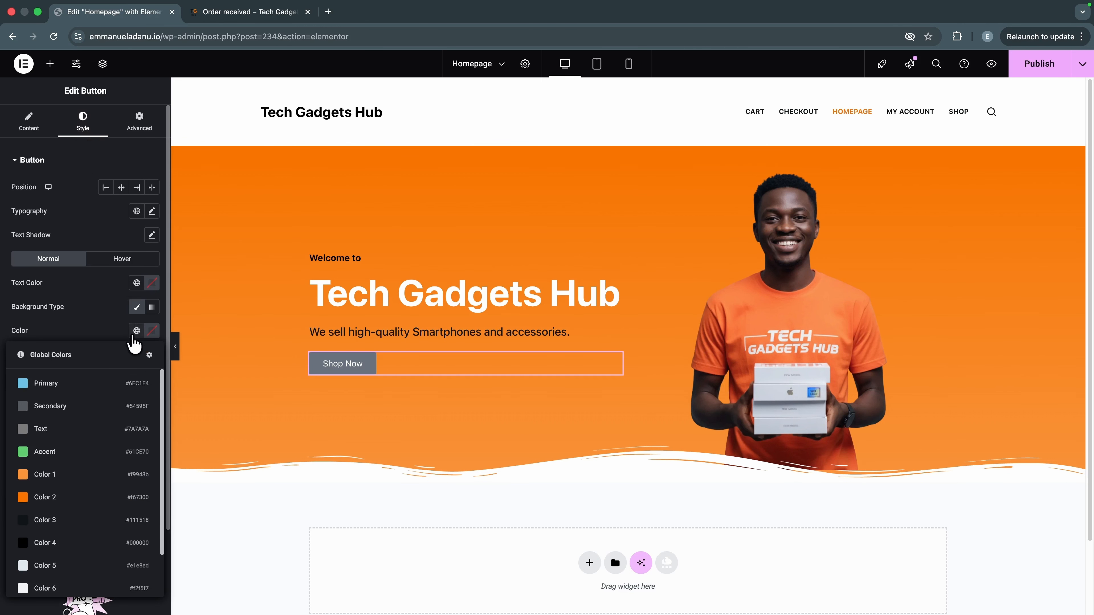
left_click(68, 508)
left_click(137, 283)
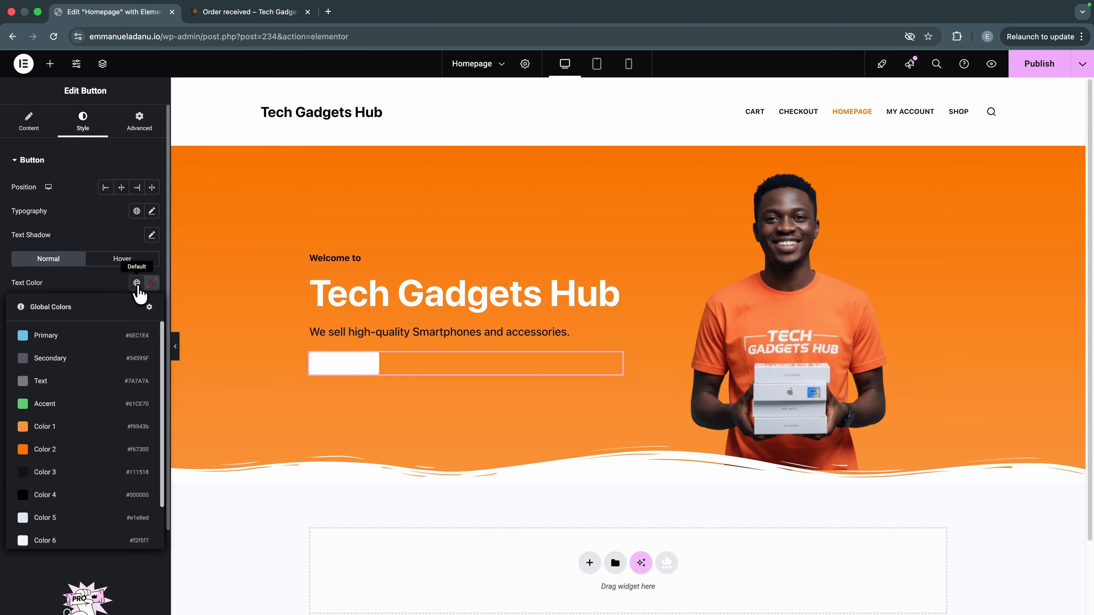
left_click(65, 450)
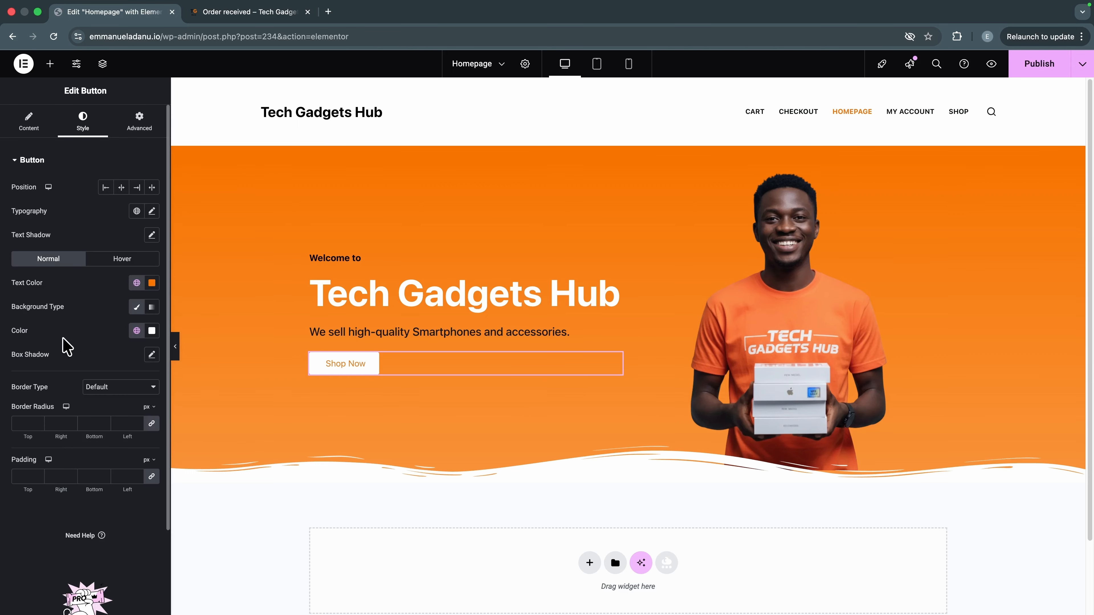
Step: Set the "Shop Now" button's typography to 25 px and 600 (Semi Bold), with a 5 px border radius on all corners
left_click(152, 211)
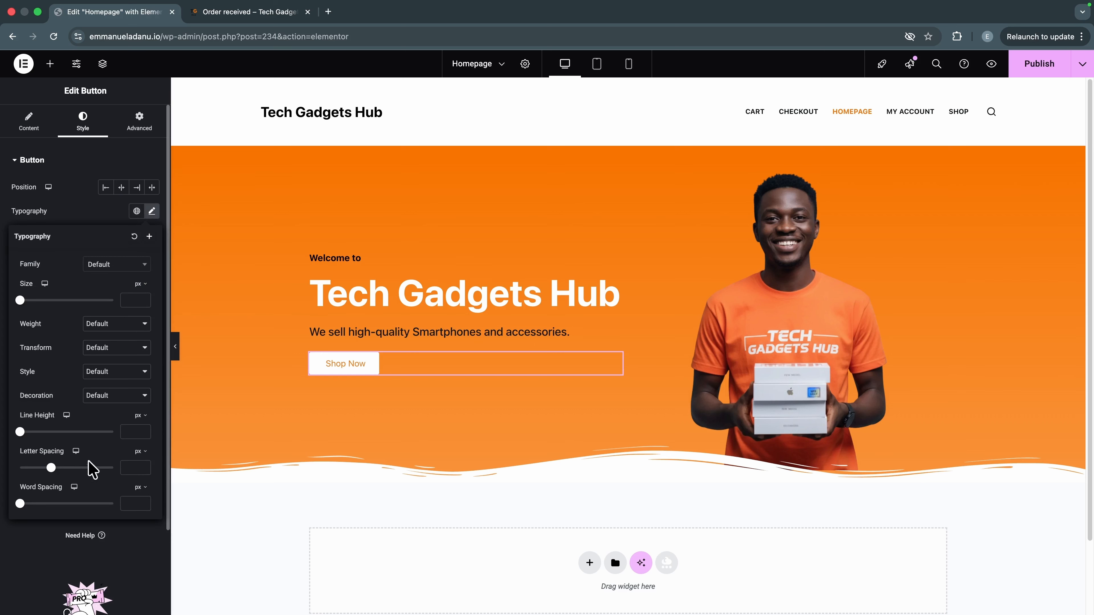
left_click_drag(20, 301, 32, 302)
left_click(105, 330)
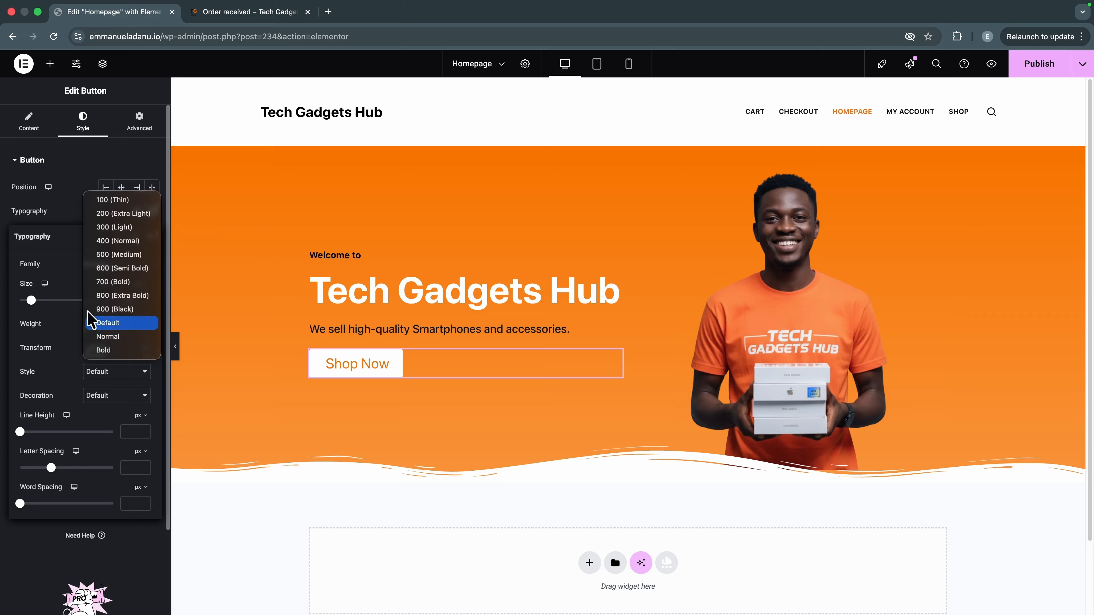
left_click(105, 269)
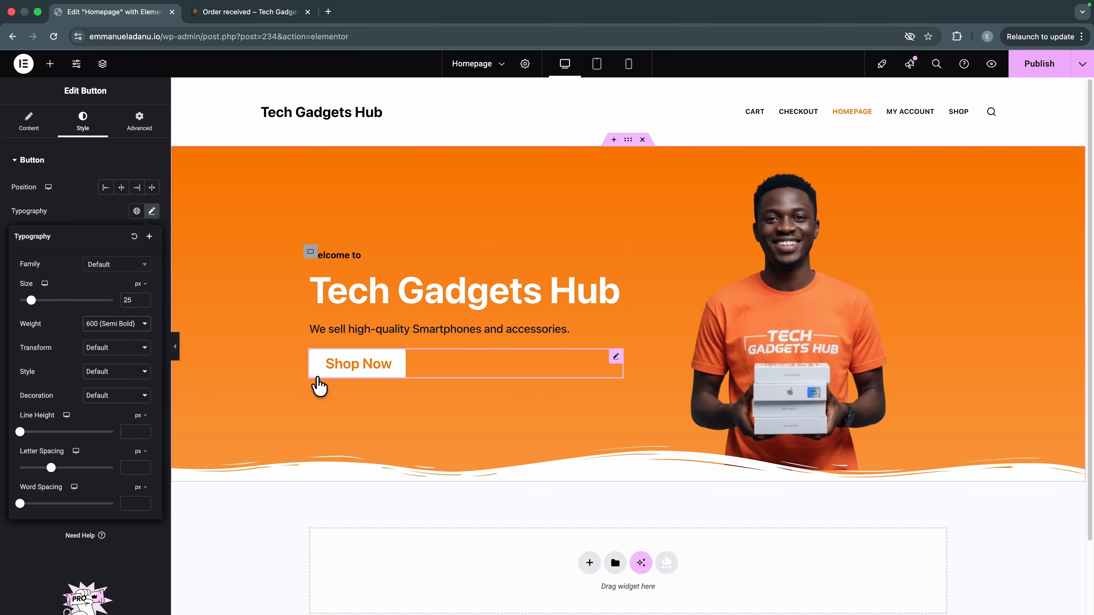
left_click(96, 201)
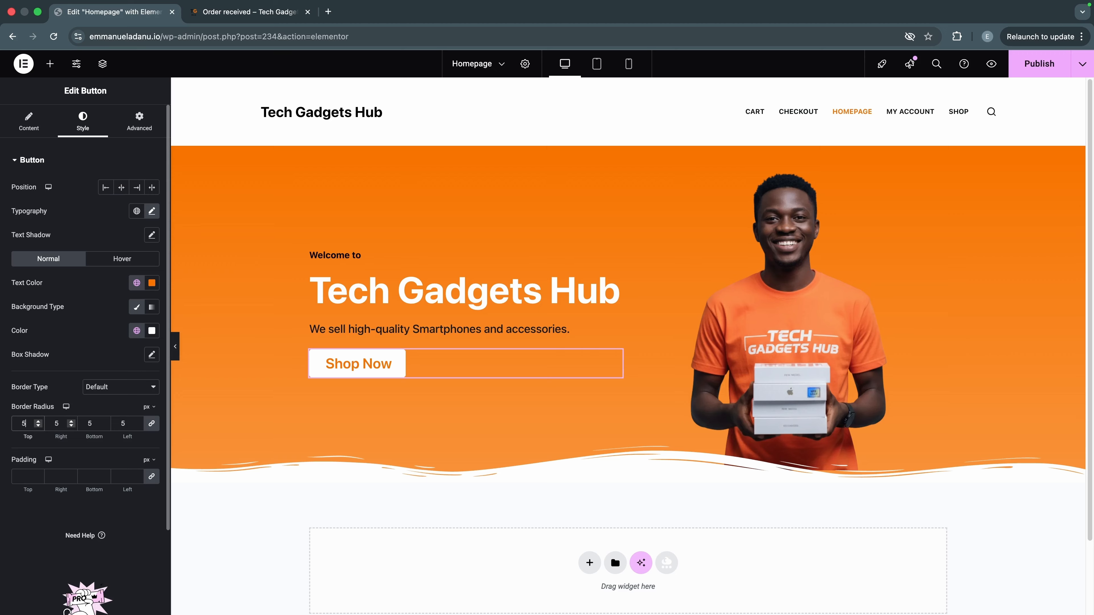
Step: Style the "Shop Now" button's hover state with Color 8 text, a Color 4 background and the Pulse Grow animation
left_click(125, 262)
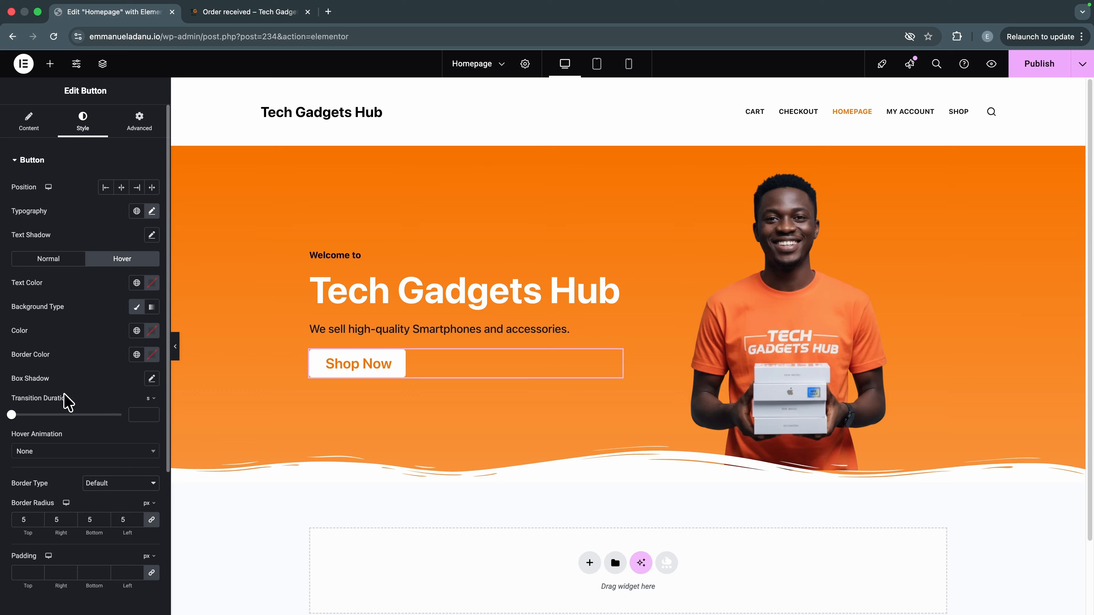
left_click(134, 285)
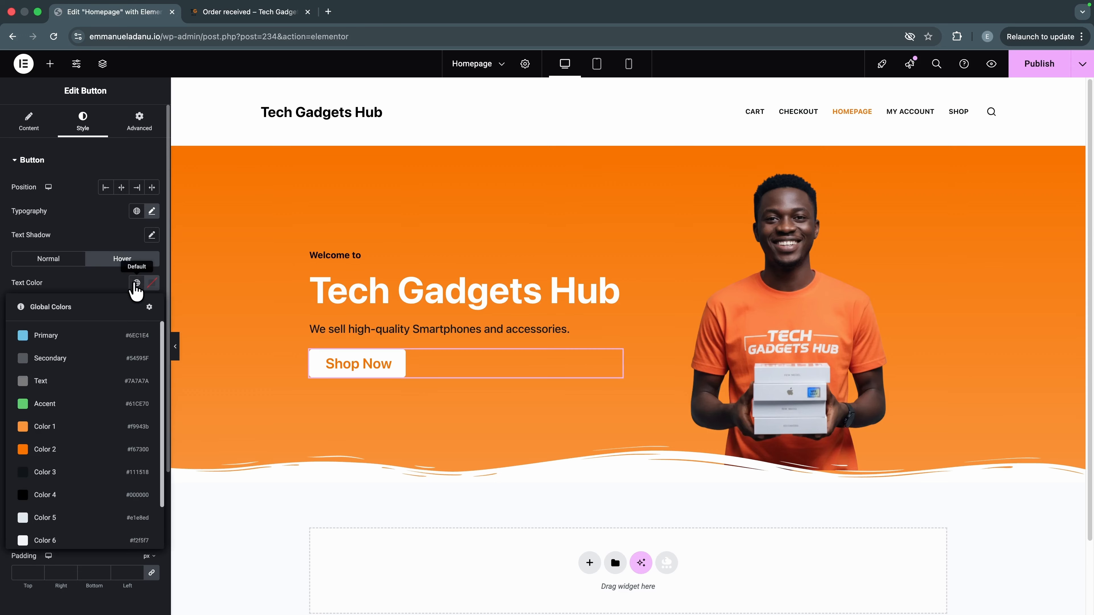
scroll(82, 500, "down", 2)
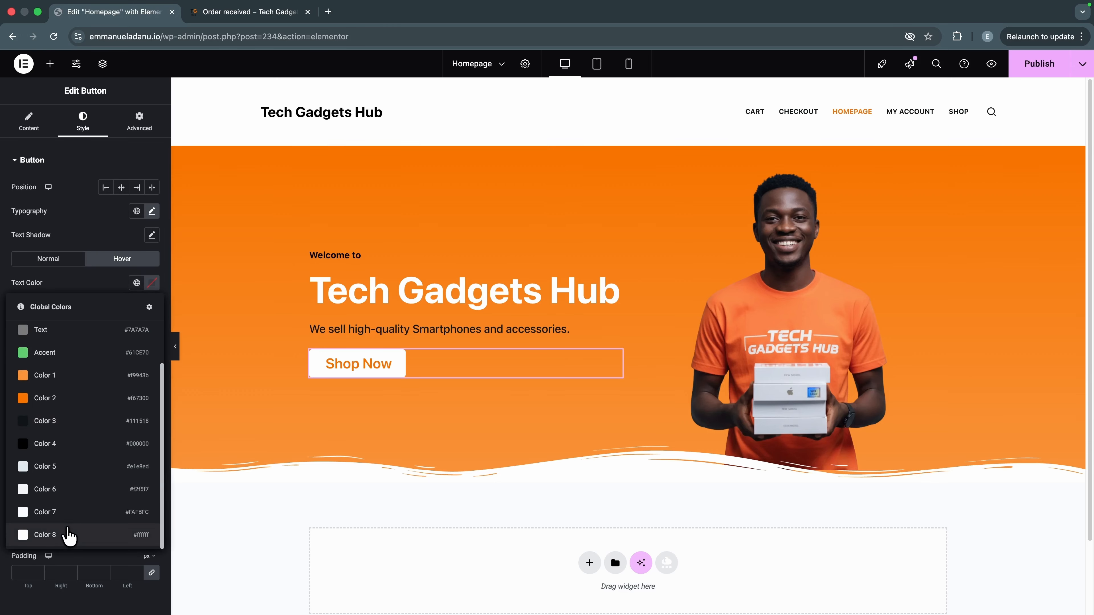
left_click(69, 535)
left_click(137, 332)
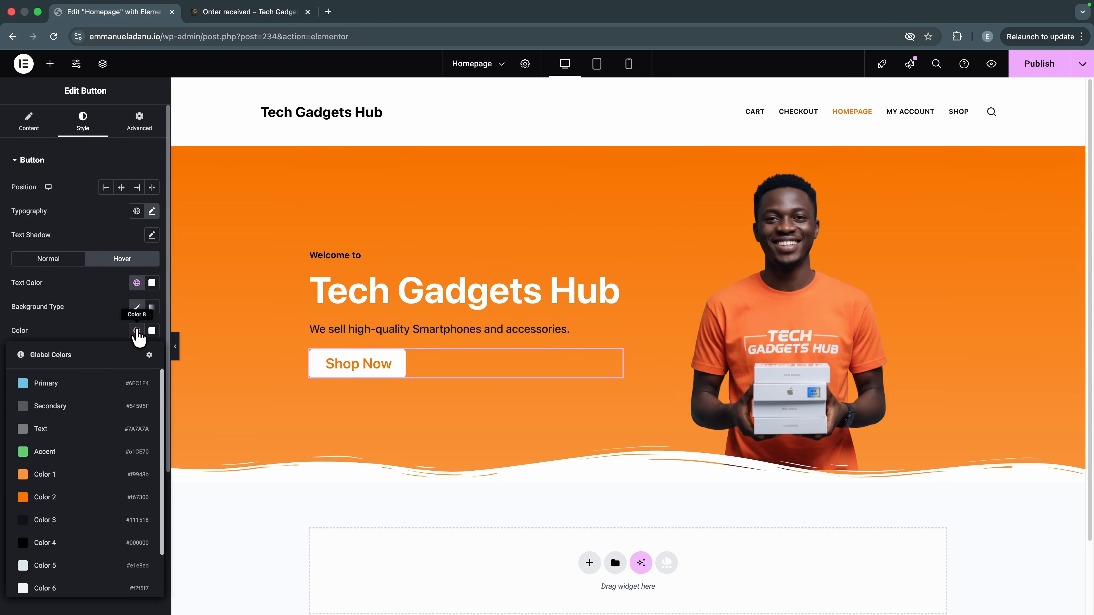
left_click(67, 544)
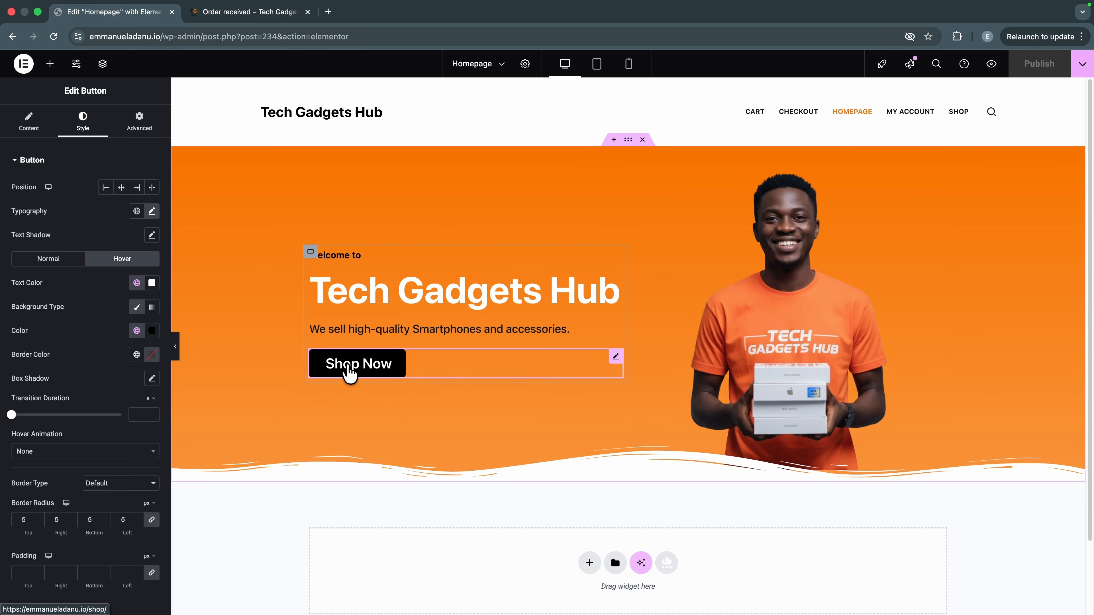
left_click(76, 453)
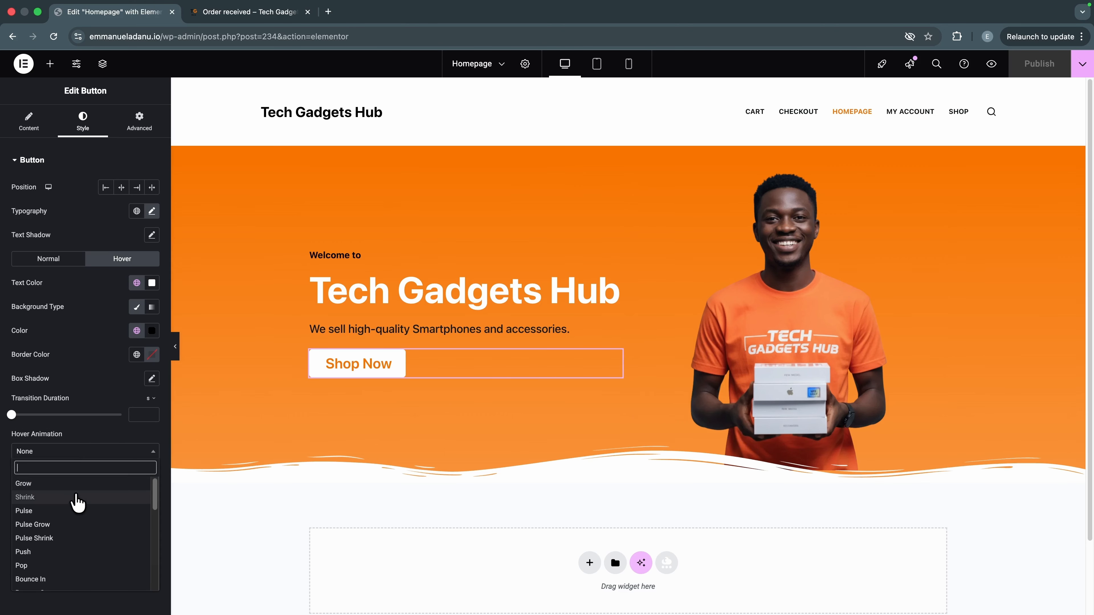
left_click(66, 525)
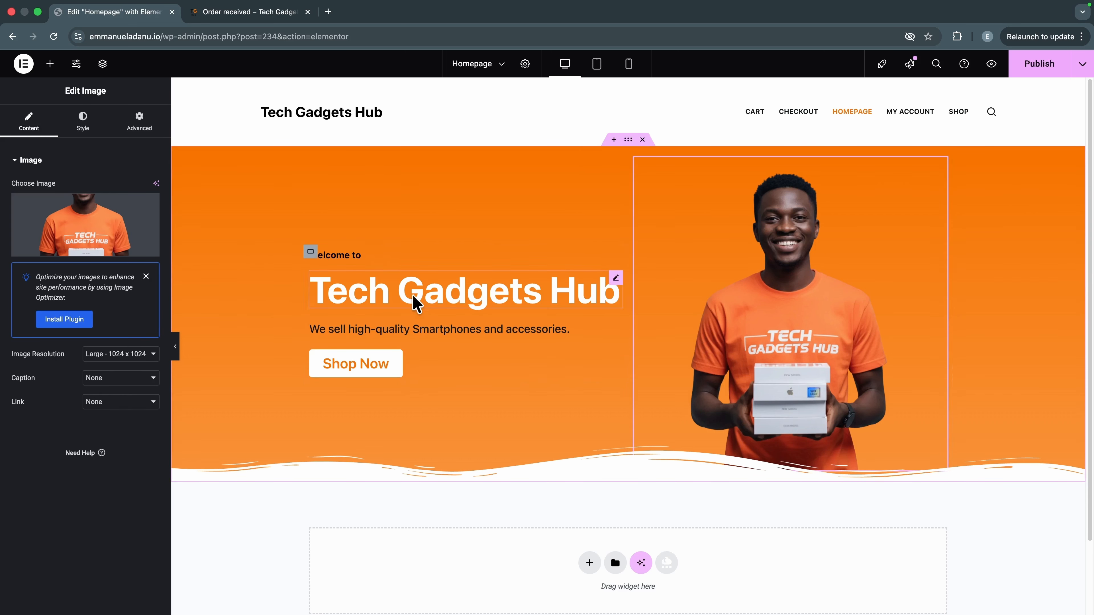
Step: Set the font style of the hero's description text to Italic
left_click(407, 338)
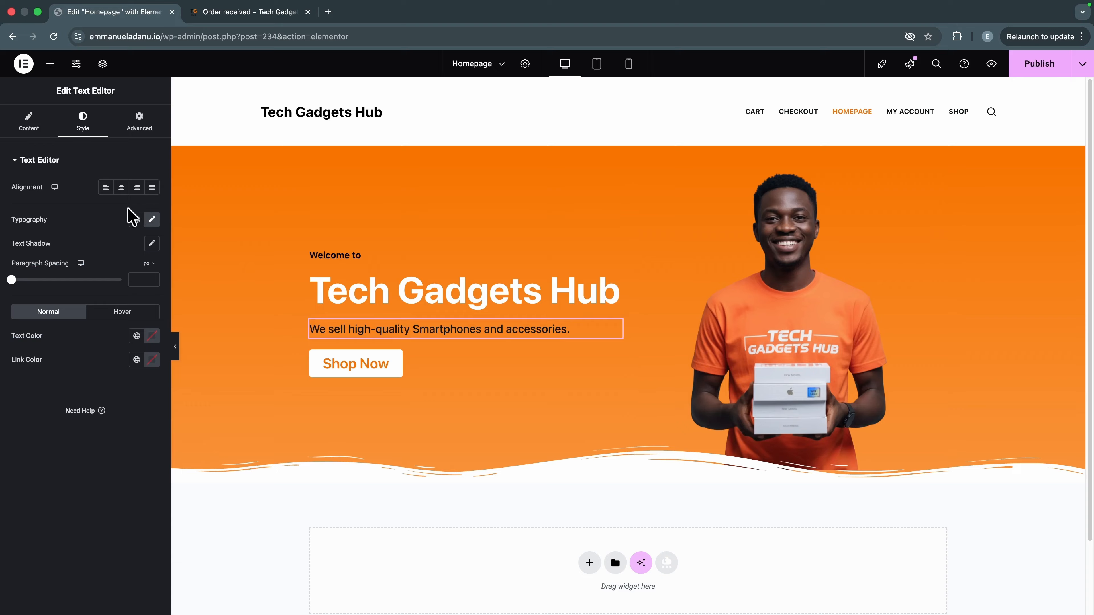
left_click(152, 220)
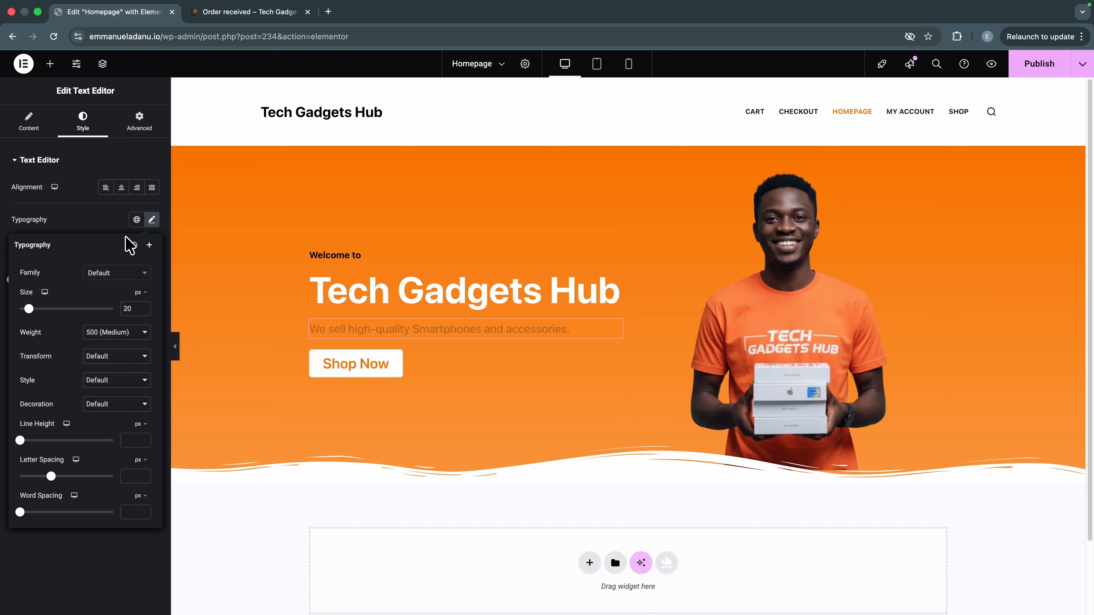
left_click(106, 381)
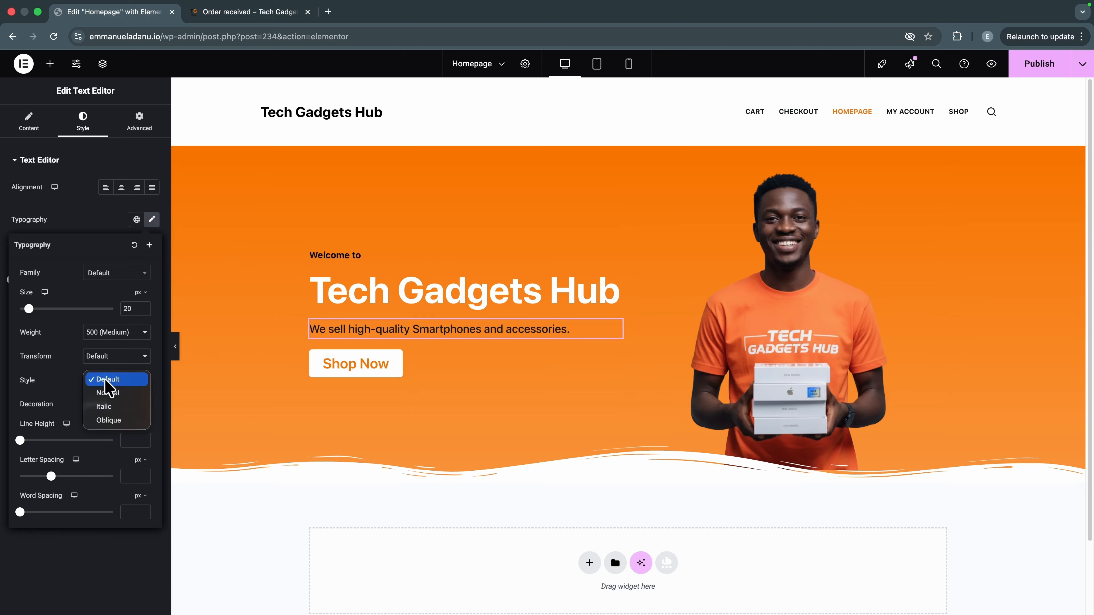
left_click(104, 406)
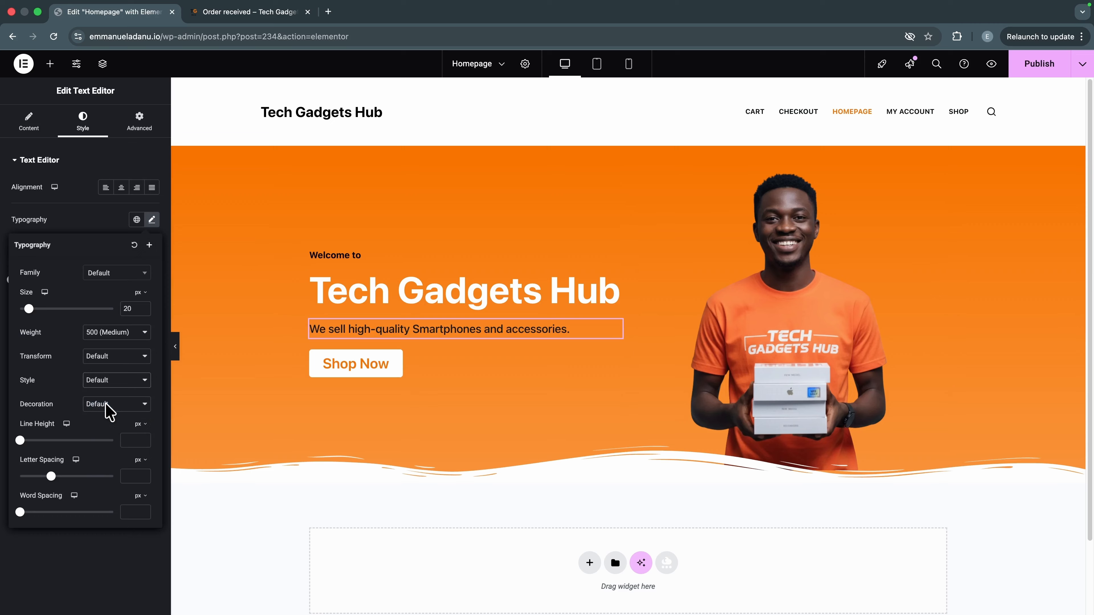
left_click(506, 427)
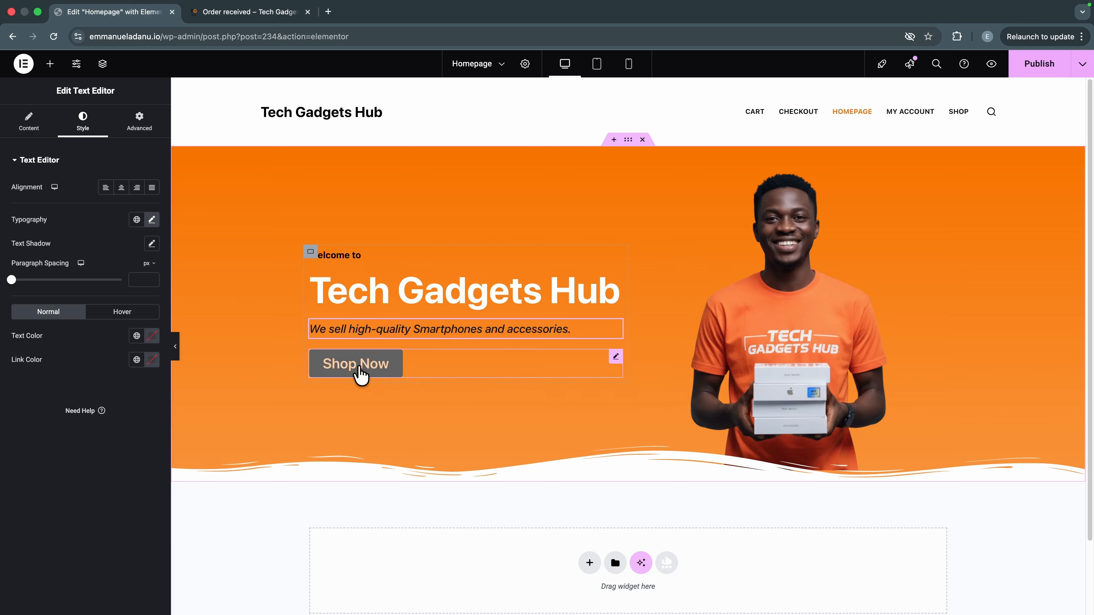
Step: Add a Grid container between the hero description and the "Shop Now" button, with 3 columns and 1 row
left_click(50, 64)
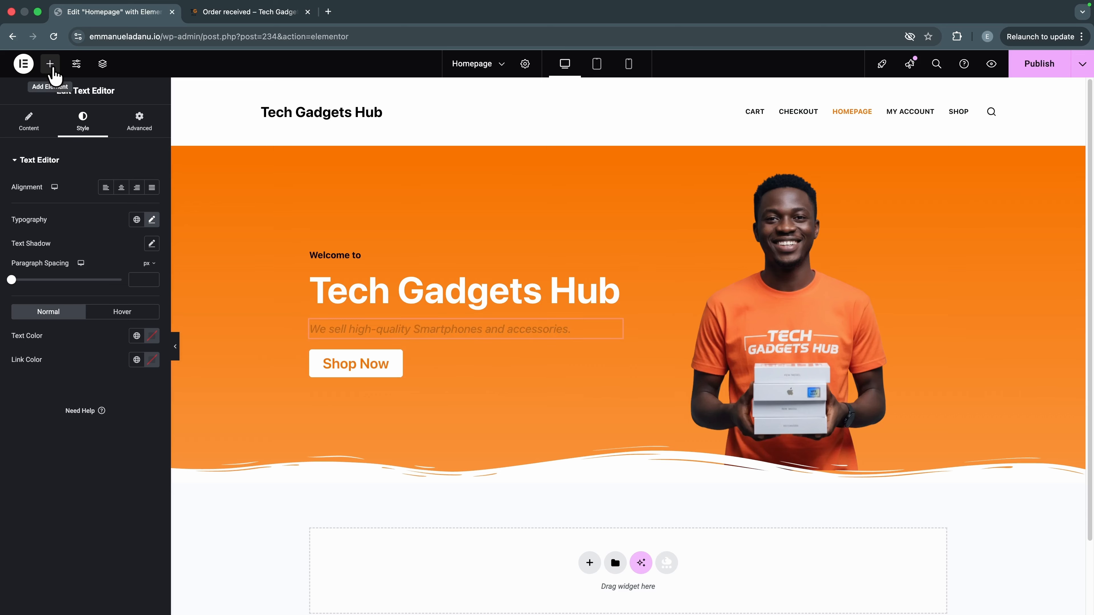
left_click_drag(113, 215, 373, 341)
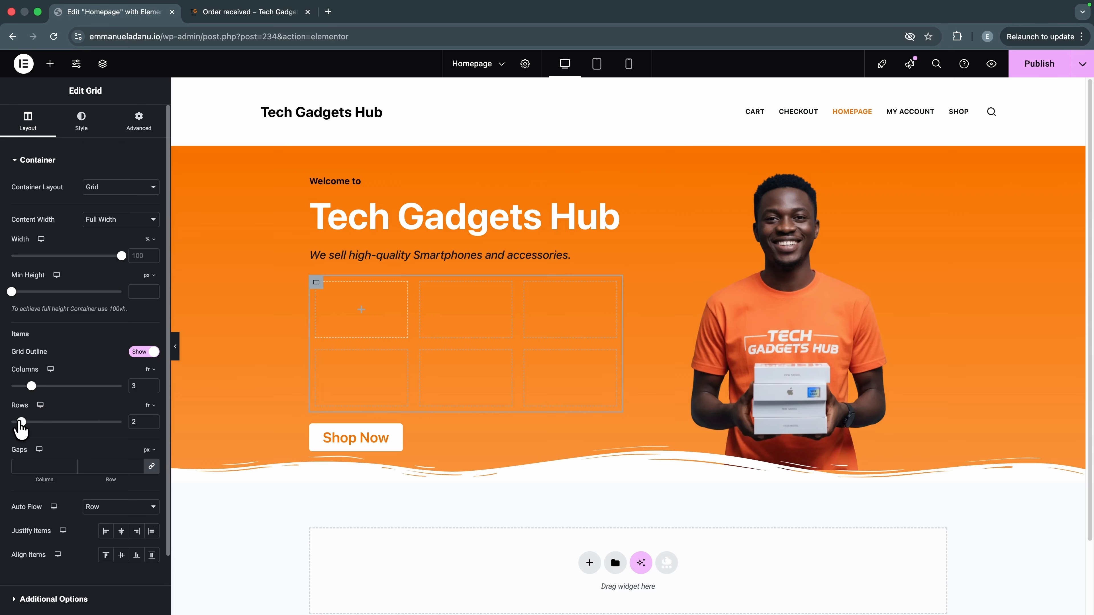
left_click_drag(21, 423, 11, 423)
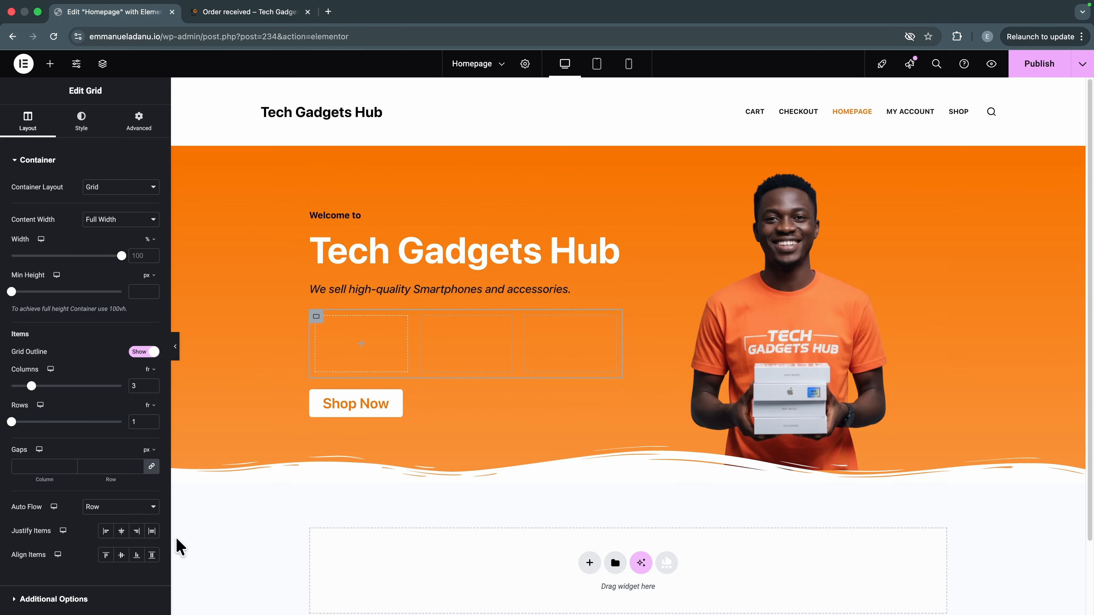
Step: Add an Icon Box widget to each of the three cells of the hero's grid
left_click(48, 67)
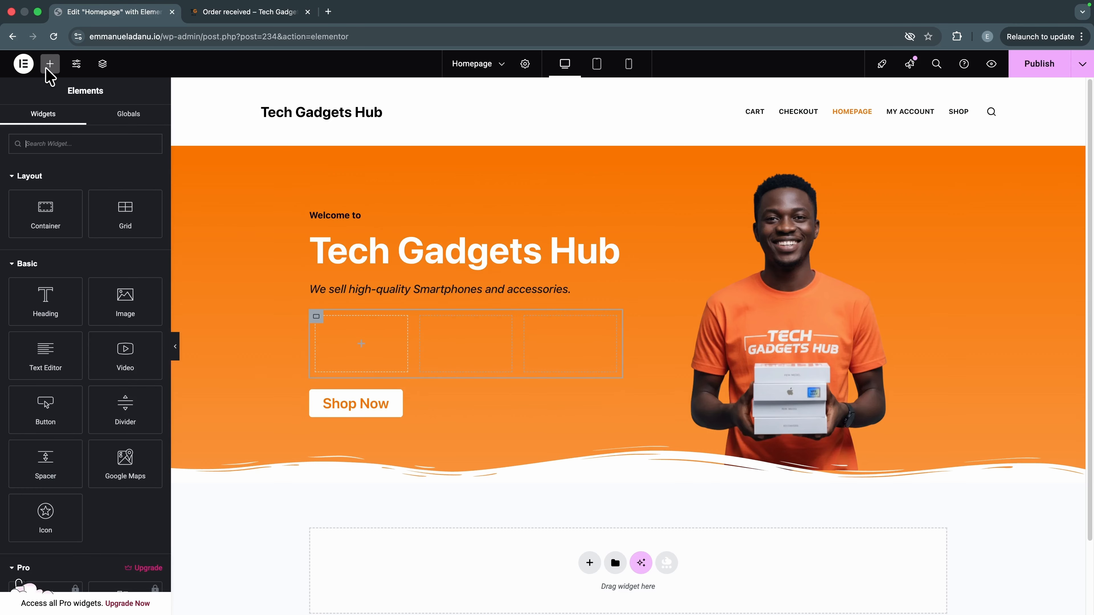
scroll(103, 327, "down", 15)
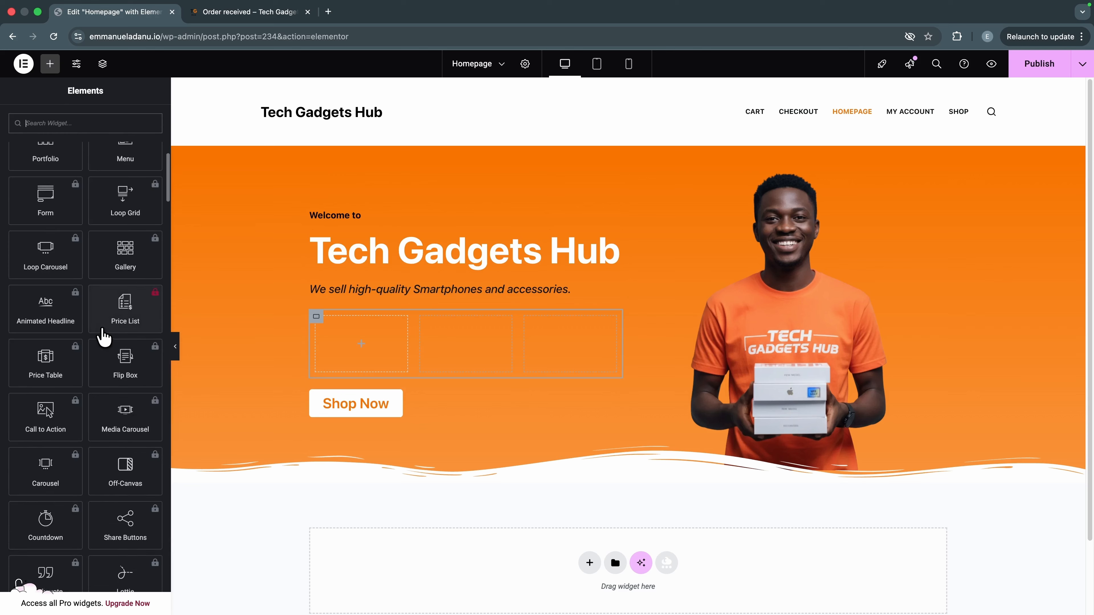
scroll(104, 338, "down", 15)
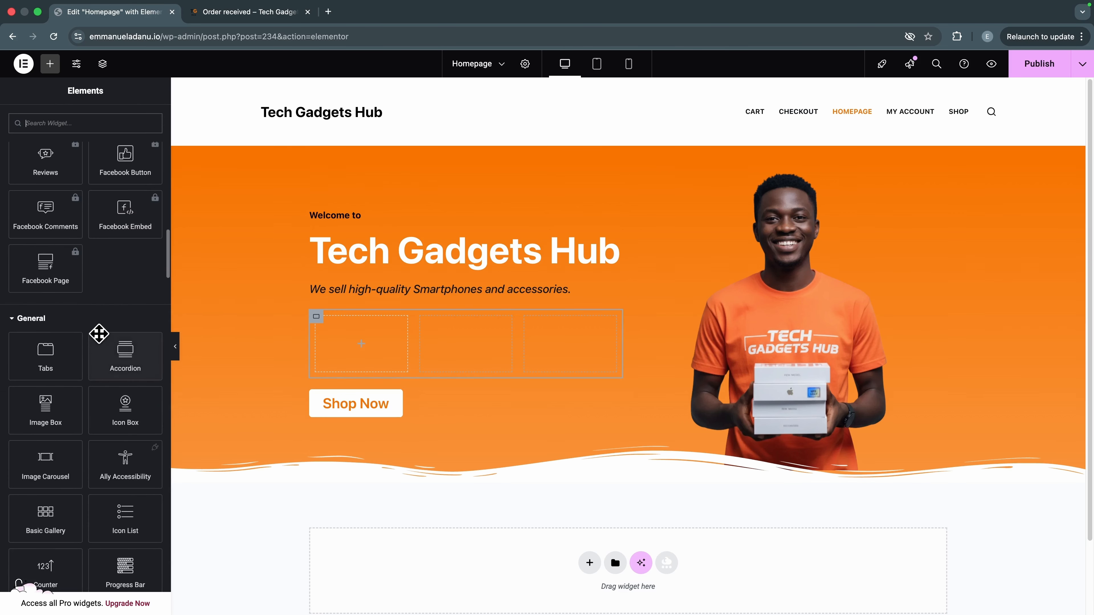
left_click_drag(128, 315, 342, 356)
scroll(129, 360, "down", 20)
left_click_drag(129, 224, 463, 354)
left_click(50, 64)
scroll(115, 329, "down", 4)
scroll(115, 329, "down", 6)
left_click_drag(108, 372, 573, 379)
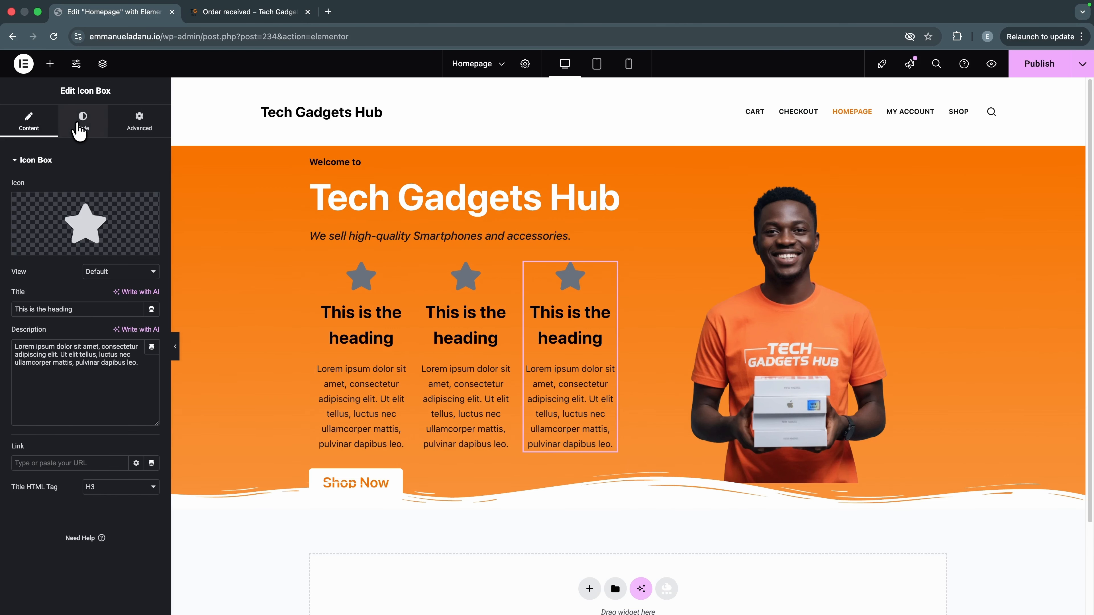
Step: Set the third icon box's icon position to Left and its icon size to 20 px
left_click(79, 130)
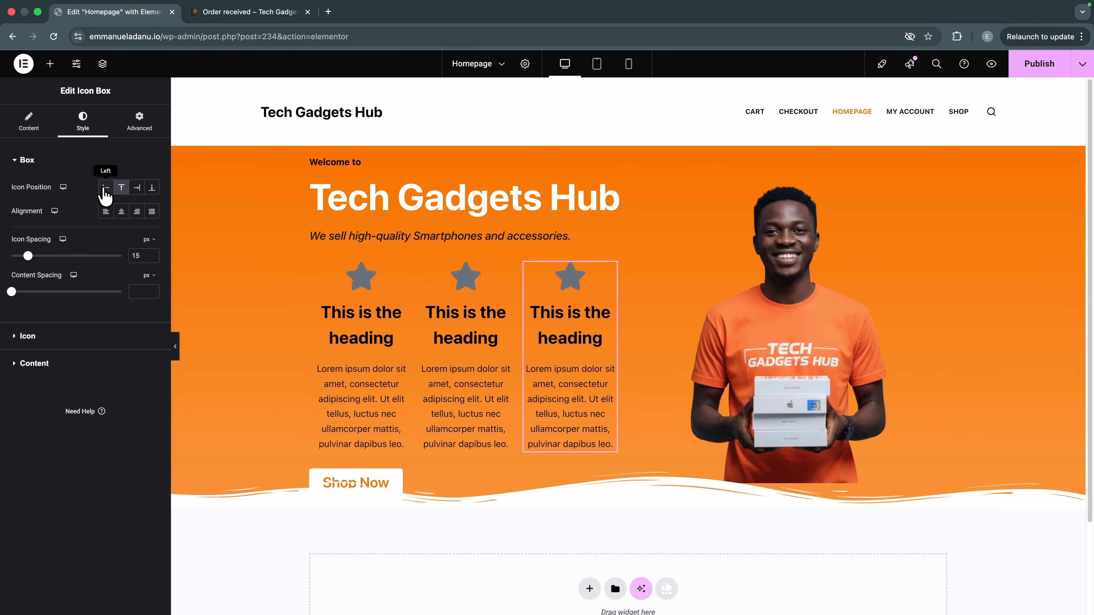
left_click(105, 187)
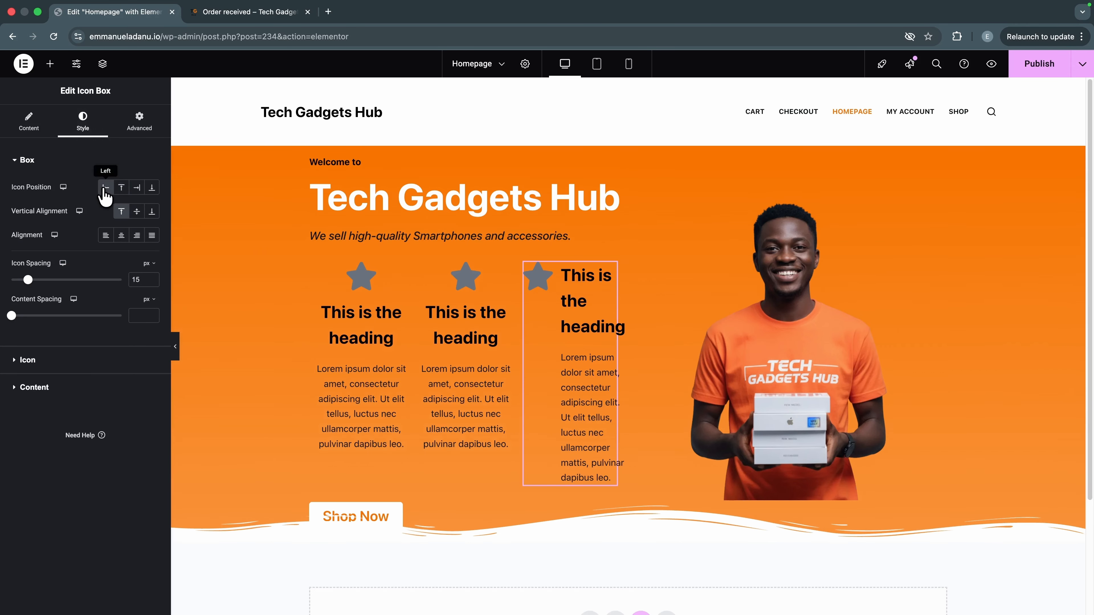
left_click(32, 365)
left_click_drag(13, 279, 17, 279)
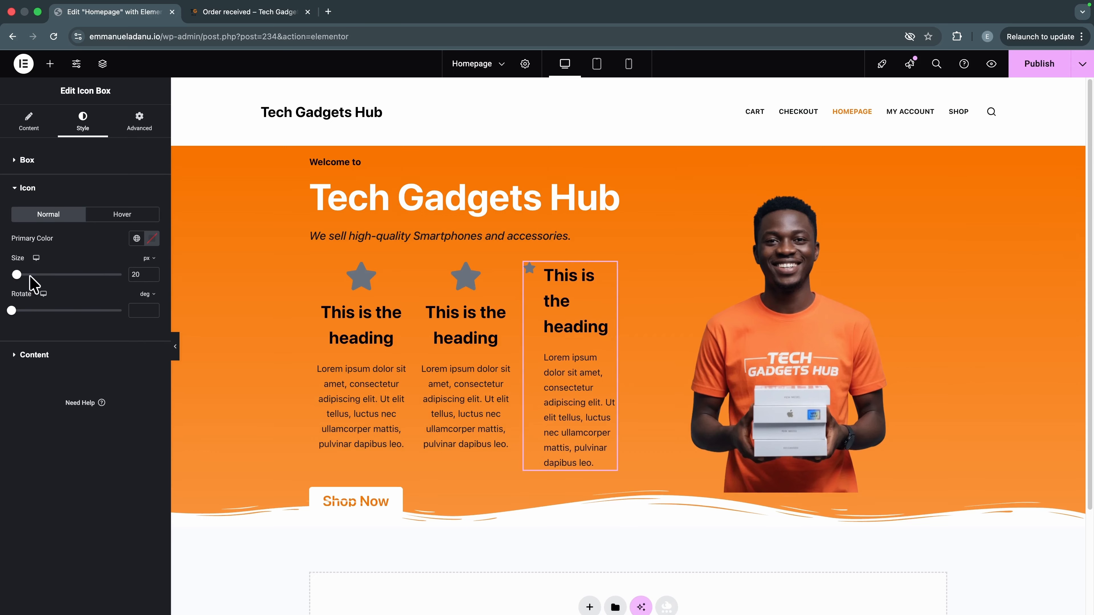
Step: Set the third icon box's title typography to 15 px with weight 500 (Medium)
left_click(50, 357)
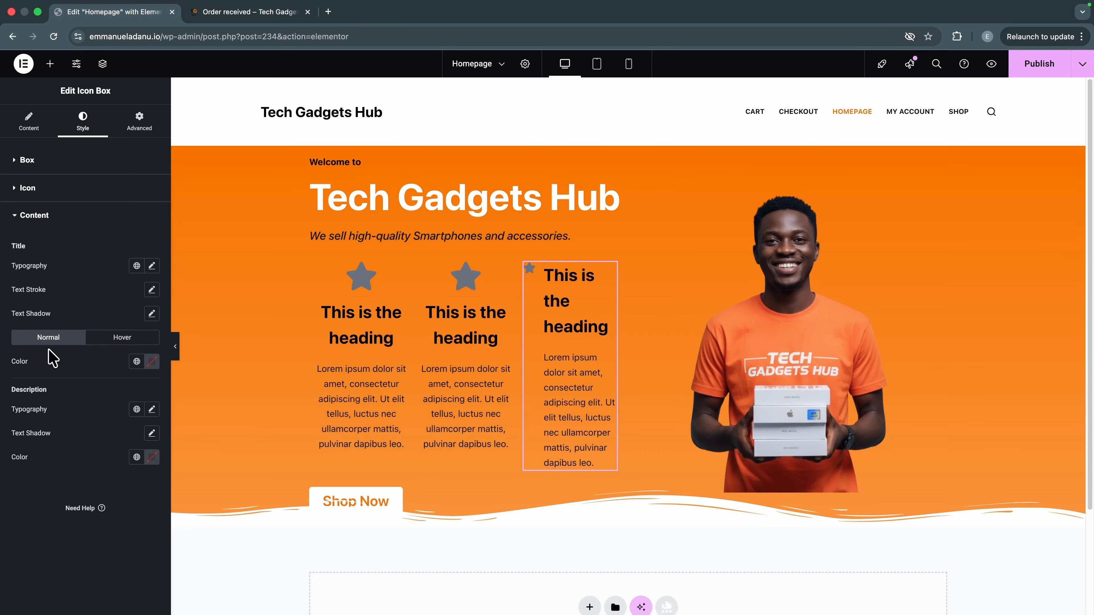
left_click(151, 268)
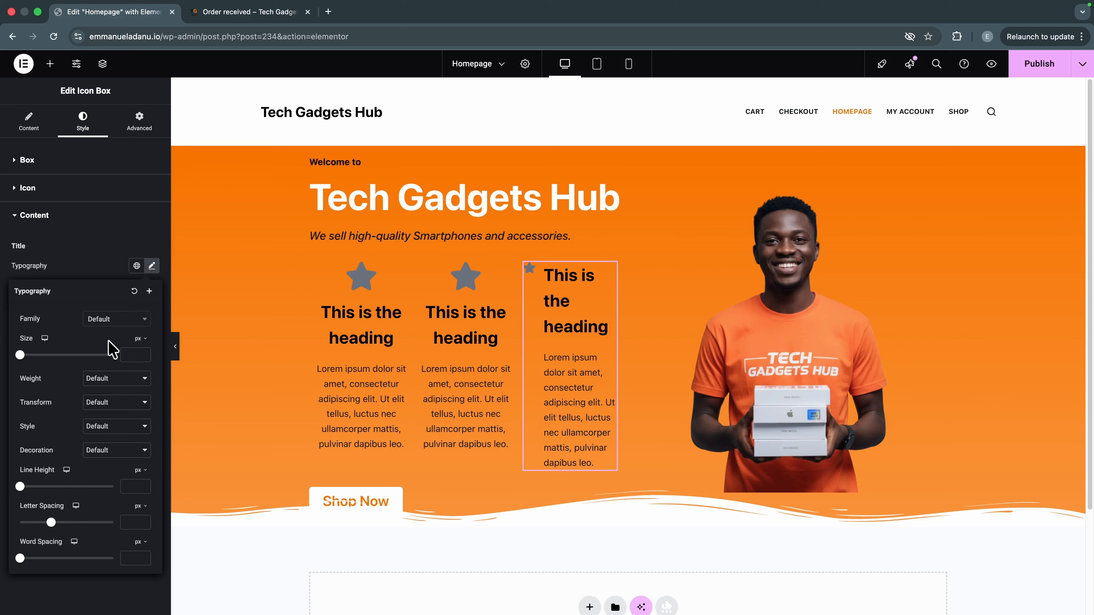
left_click_drag(25, 355, 28, 354)
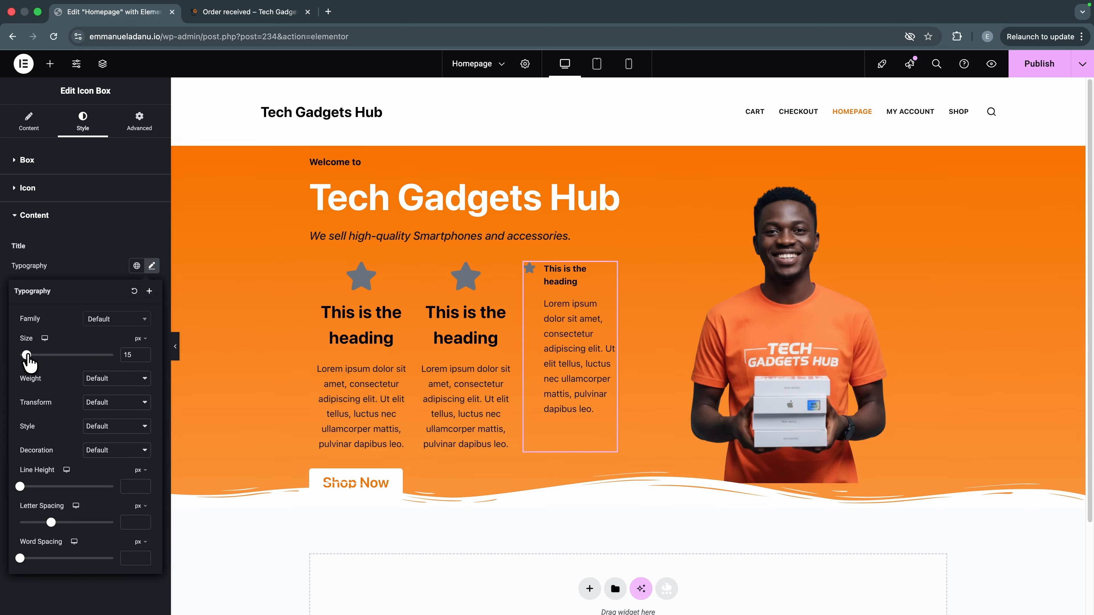
left_click_drag(28, 354, 26, 355)
left_click(102, 379)
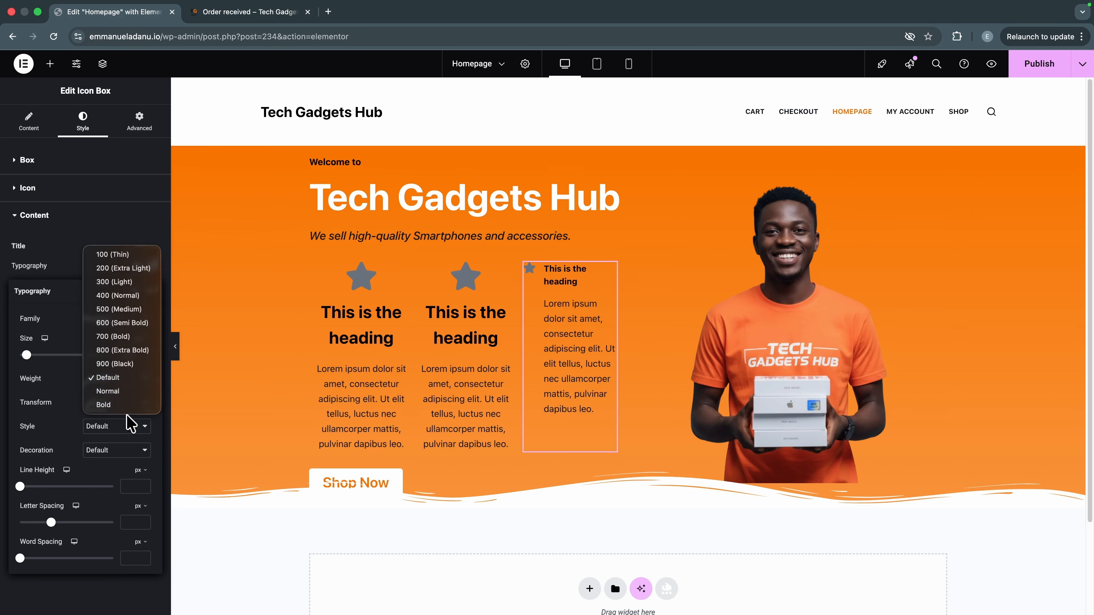
left_click(125, 317)
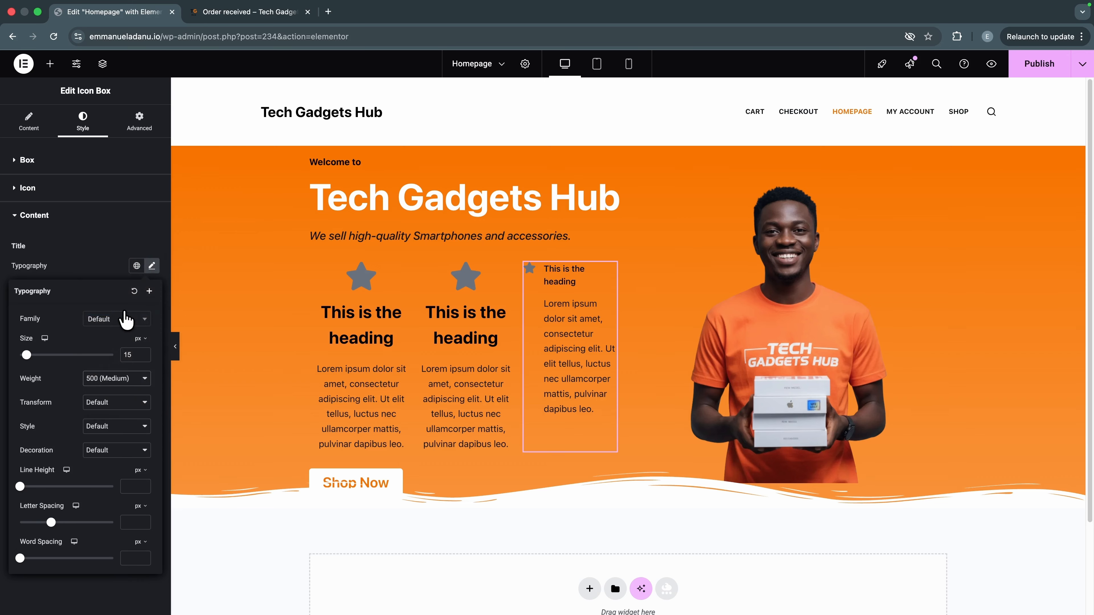
Step: Copy the third icon box and paste its style onto the second and first icon boxes
left_click(594, 298)
right_click(558, 278)
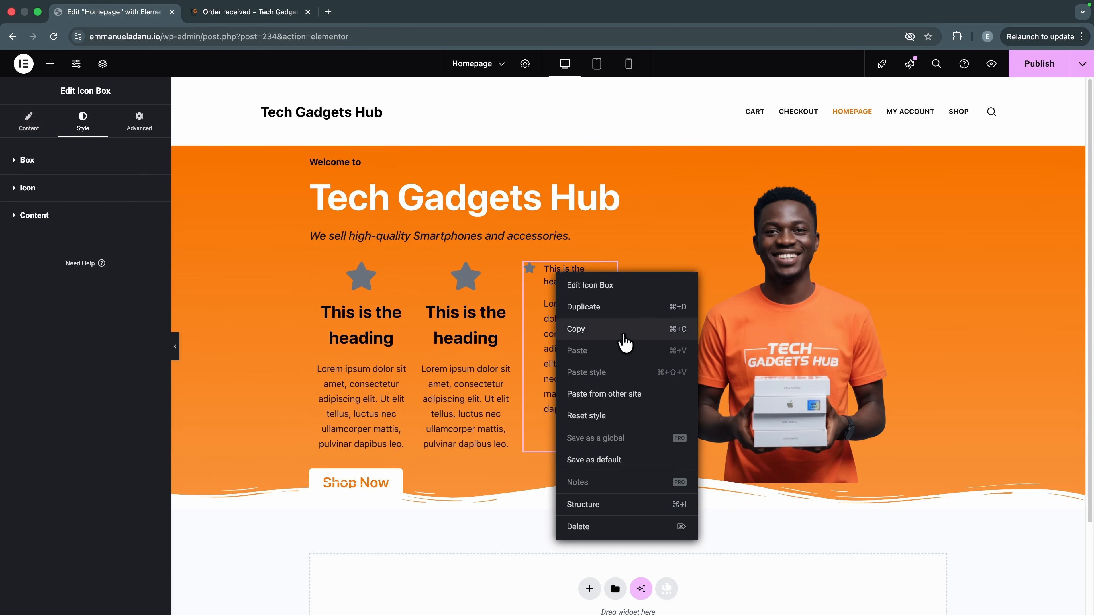
left_click(623, 338)
left_click(464, 314)
right_click(456, 315)
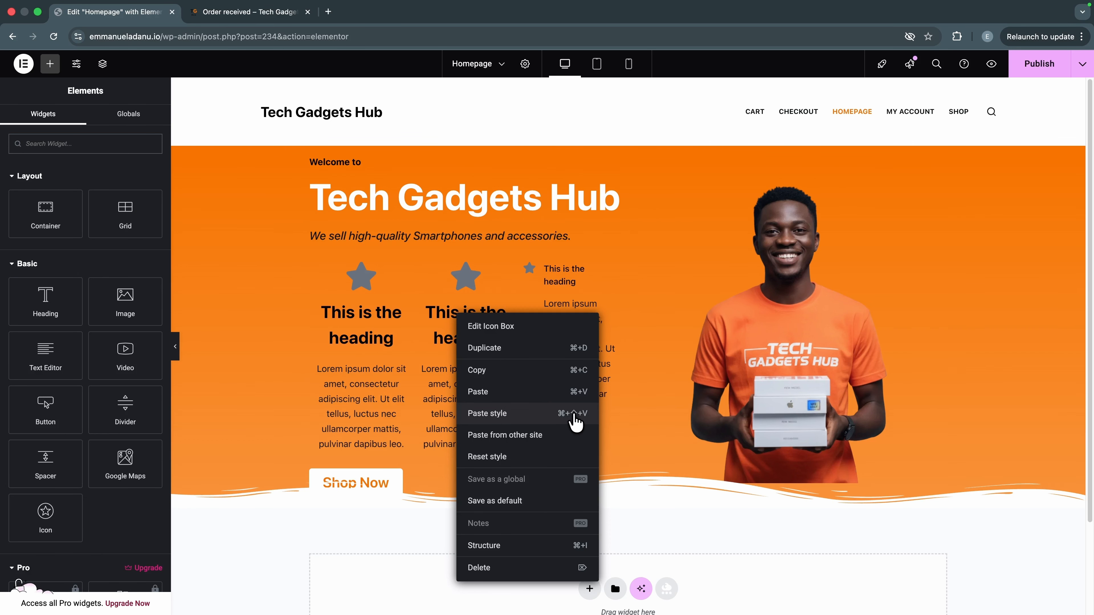
left_click(573, 414)
right_click(347, 314)
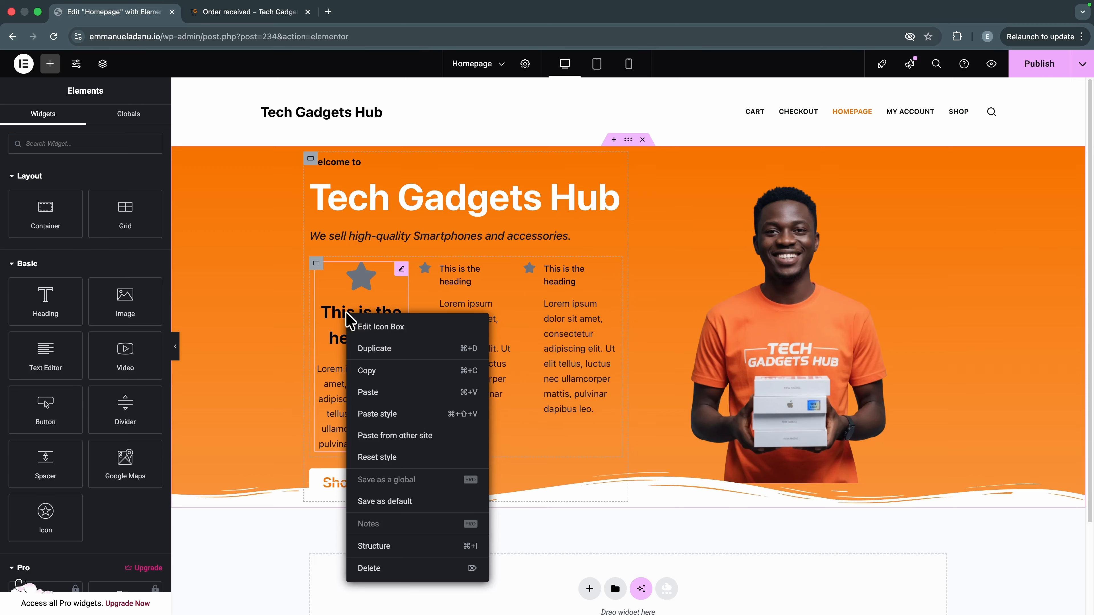
left_click(411, 414)
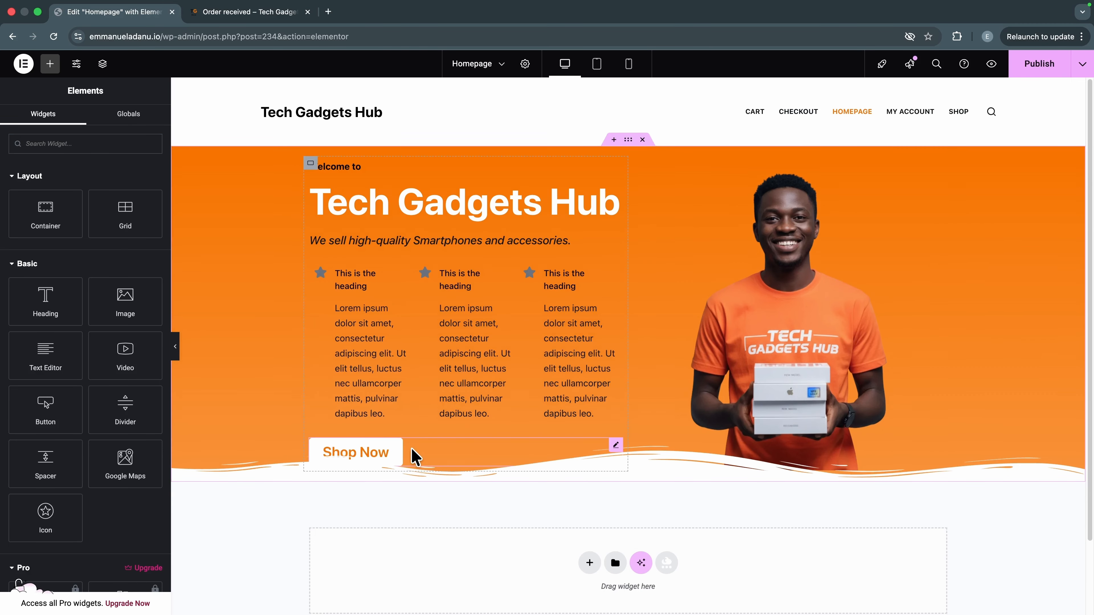
Step: Set the first icon box's title to "Top Brands" and clear its description
left_click(370, 323)
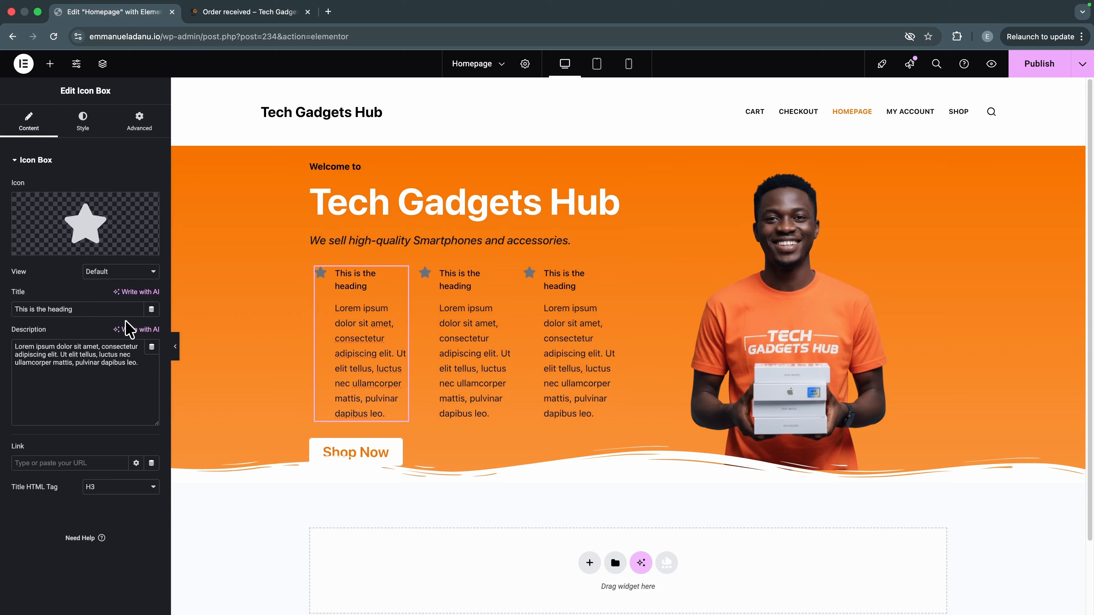
triple_click(104, 310)
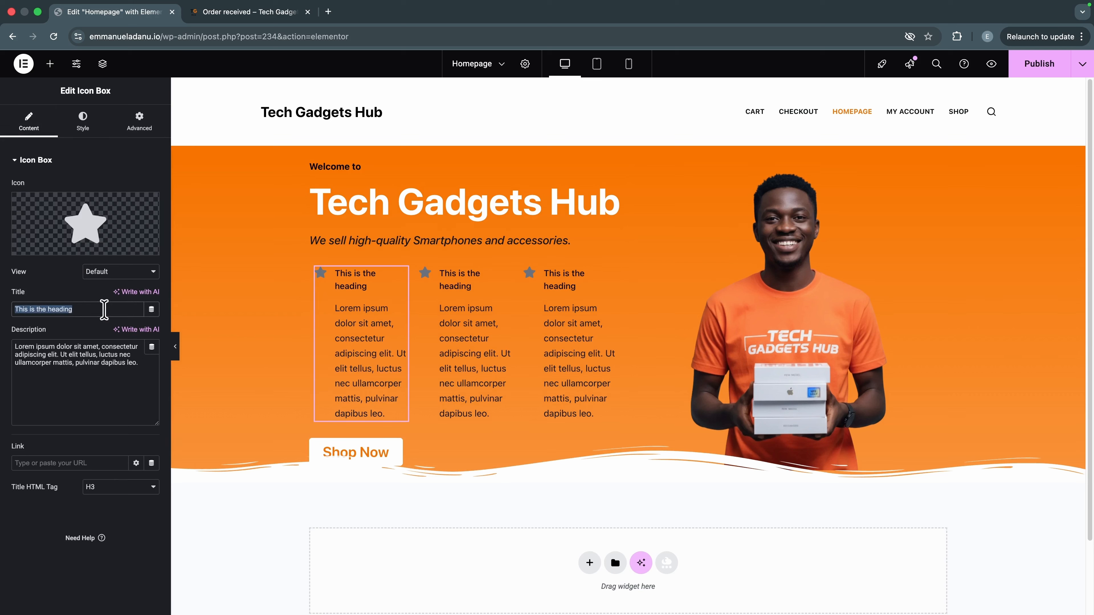
left_click(71, 310)
type("Top Brands")
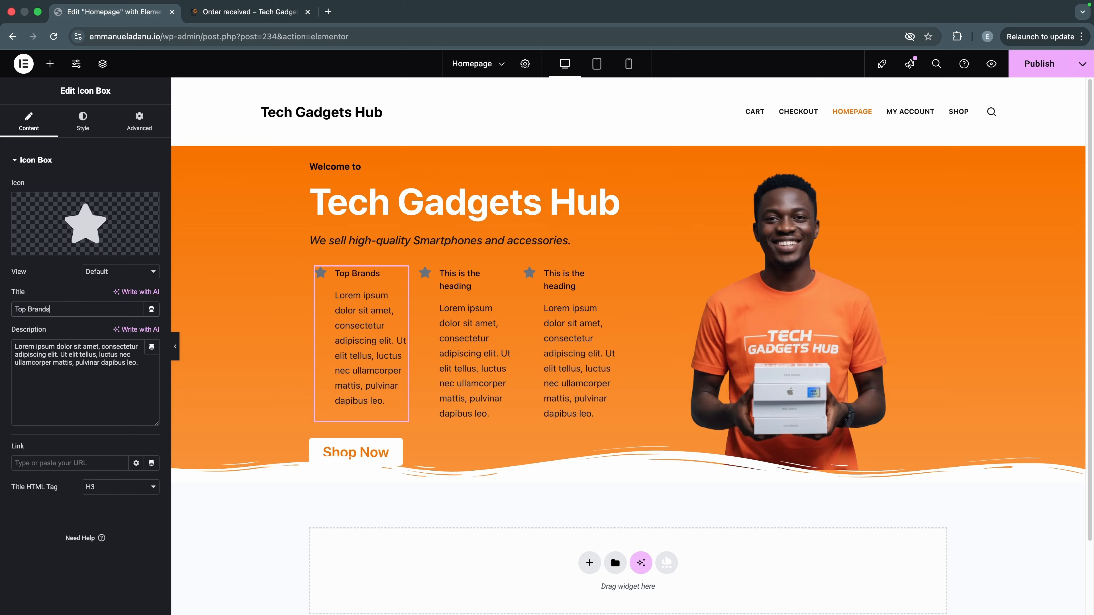
triple_click(78, 367)
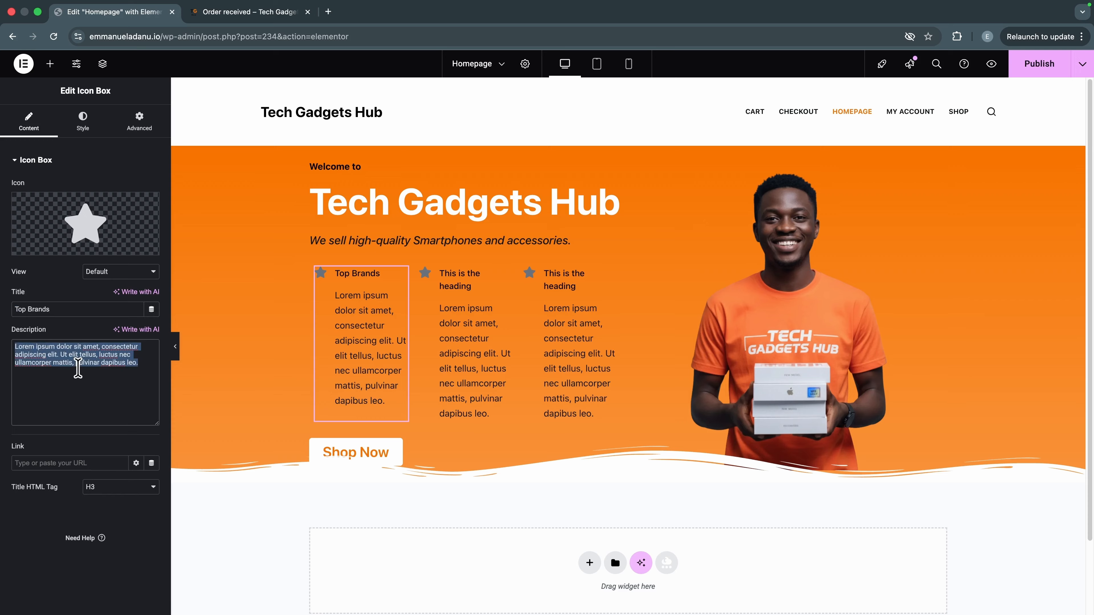
key("BackSpace")
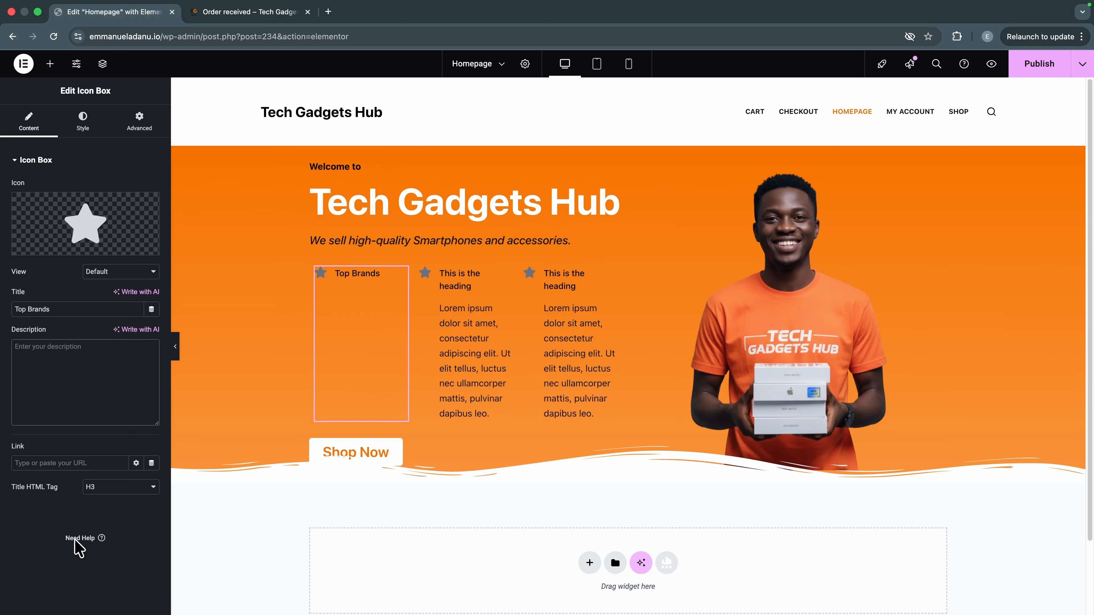
Step: Replace the "Top Brands" star icon with the outlined check circle, searching the icon library for "check"
mouse_move(87, 251)
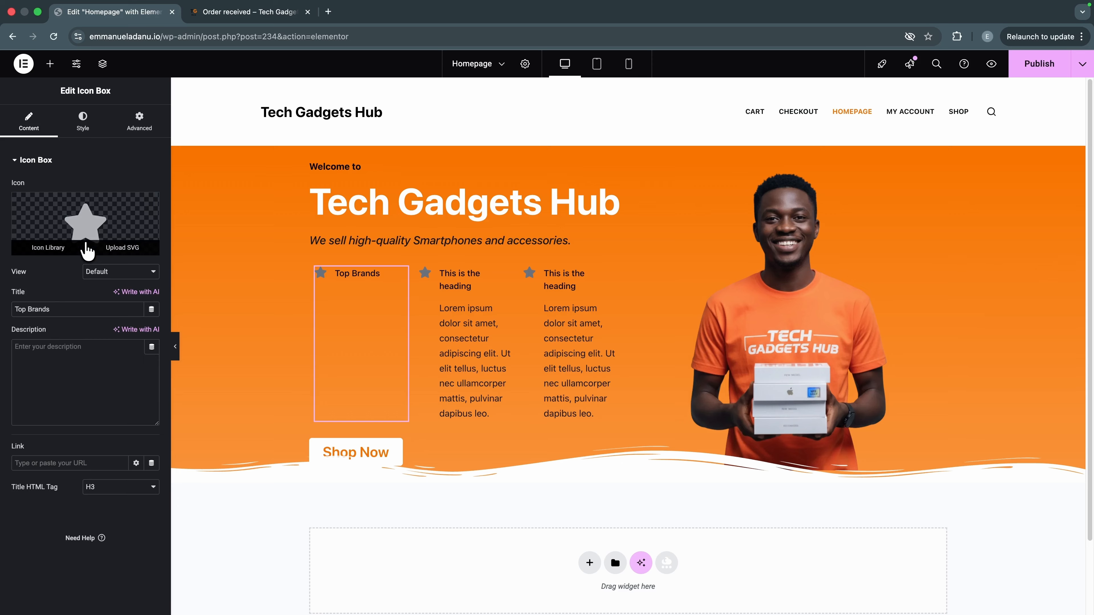
left_click(50, 249)
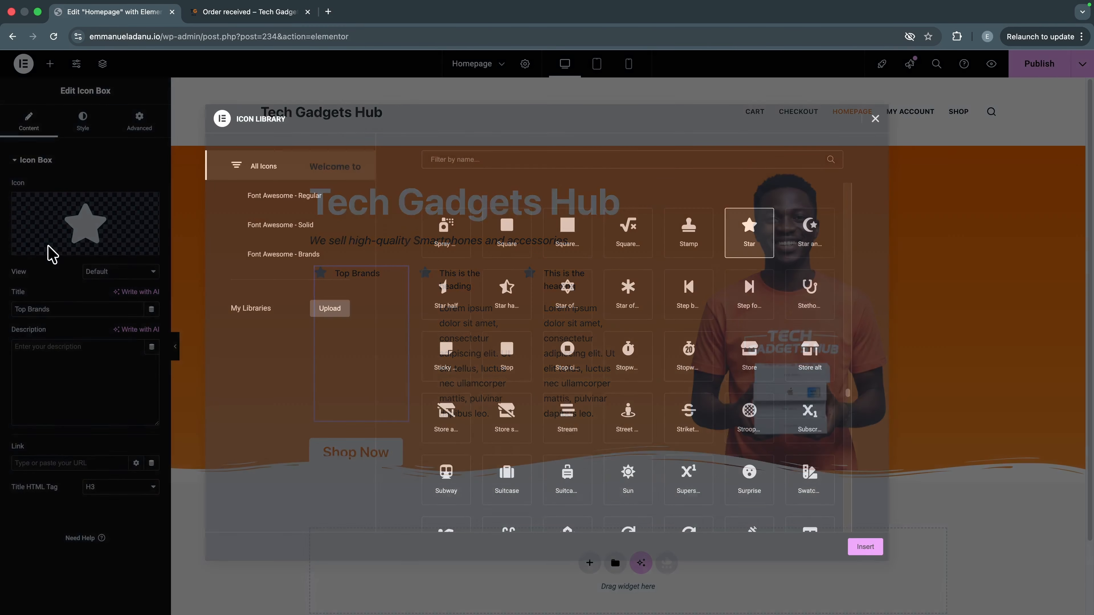
left_click(484, 158)
type("check")
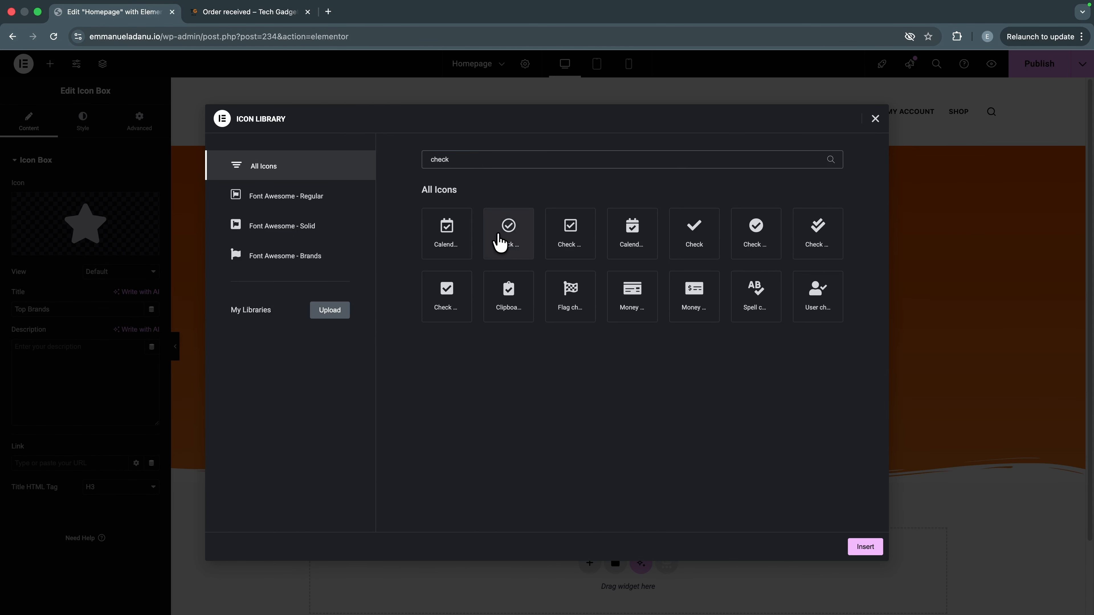
left_click(497, 234)
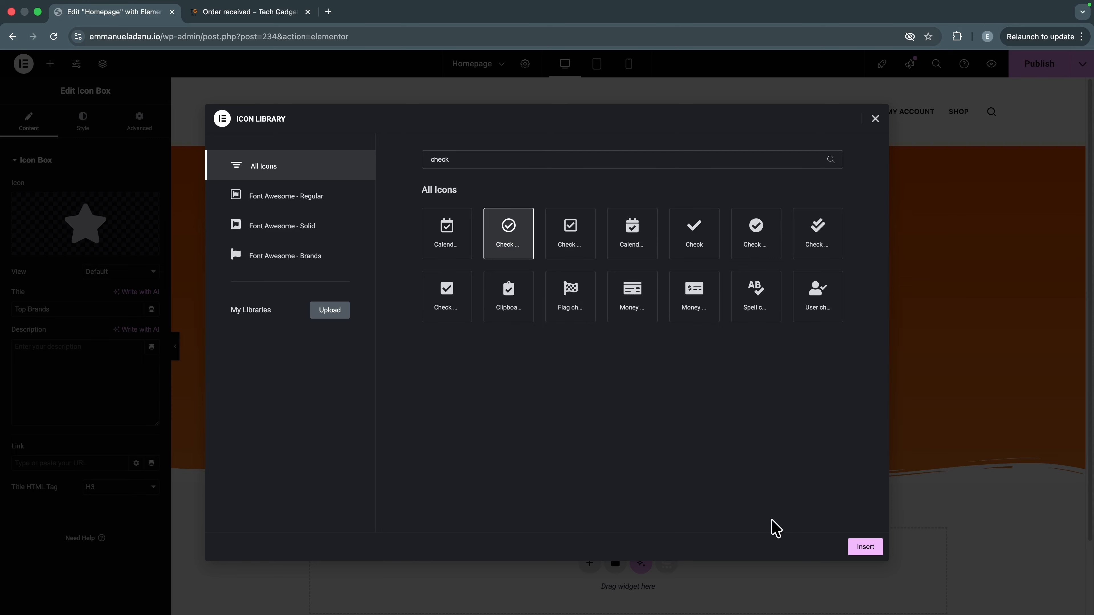
left_click(857, 550)
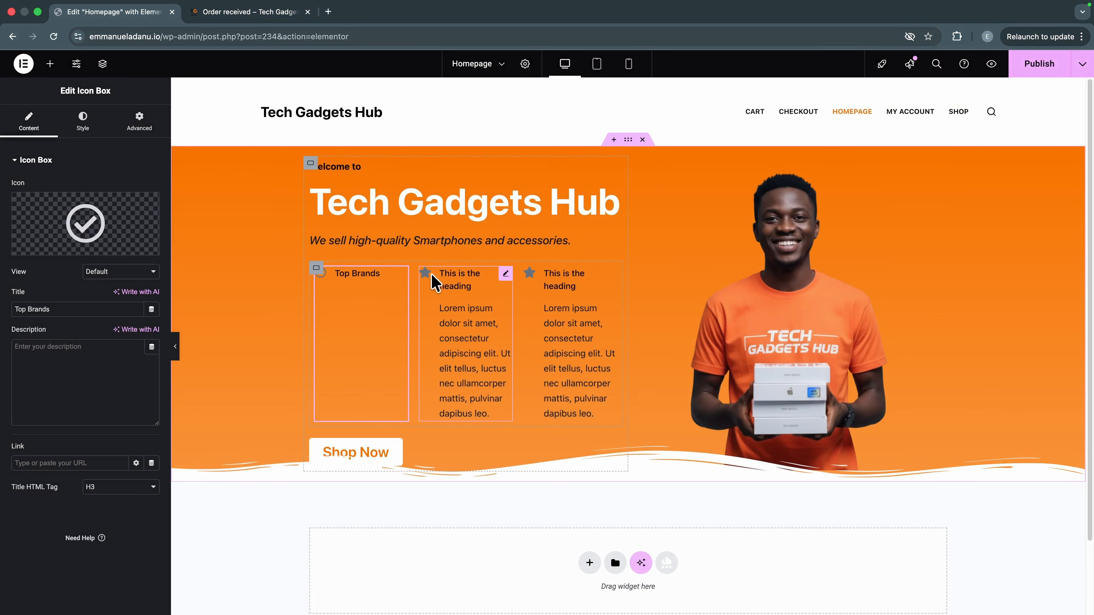
Step: Clear the second icon box's description and set its title to "Best Deals"
left_click(450, 308)
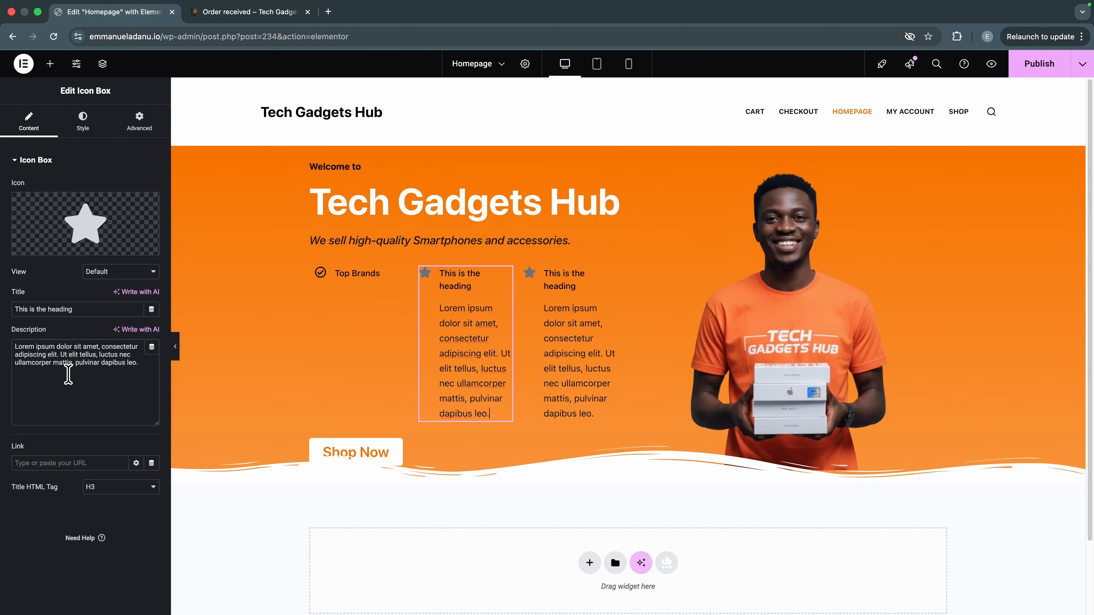
key("super+a")
key("BackSpace")
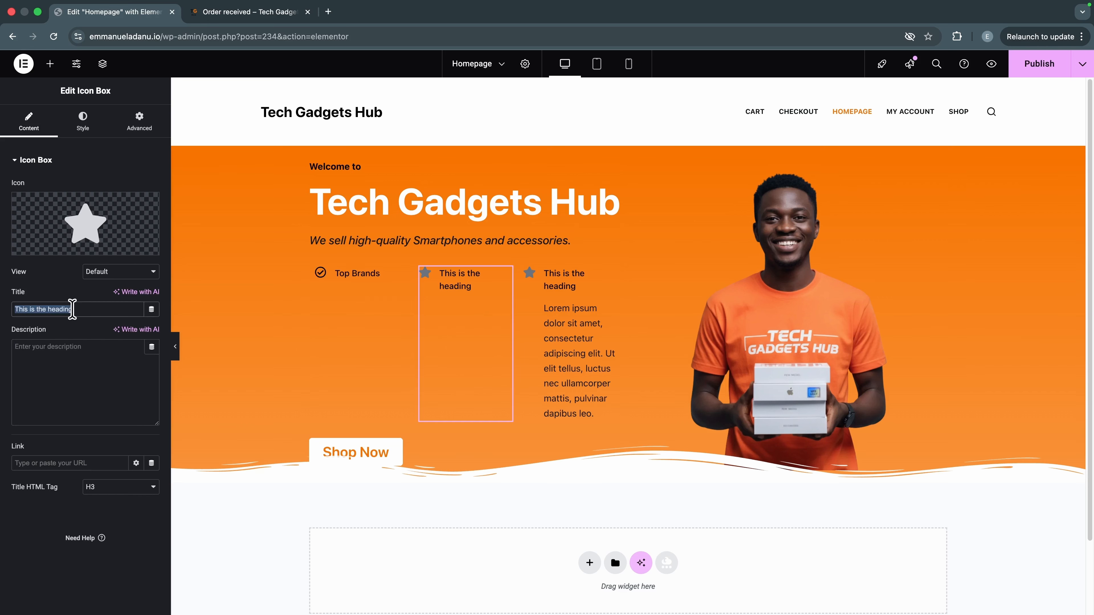
type("Best Deal")
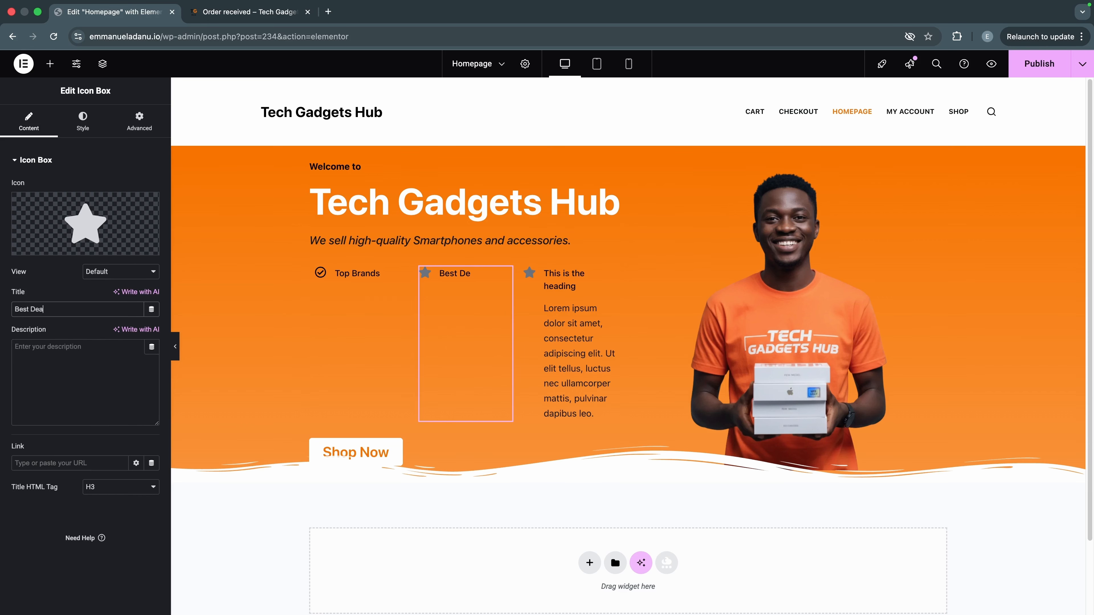
type("s")
Step: Replace the "Best Deals" star icon with the outlined check circle from the icon library
left_click(67, 250)
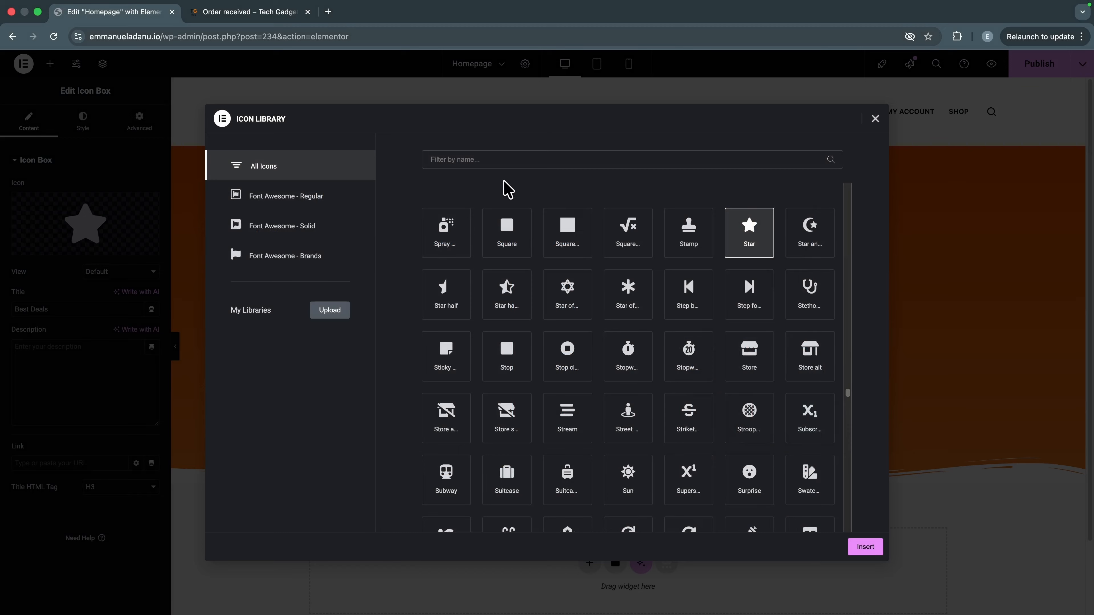
left_click(500, 162)
type("che")
left_click(508, 233)
left_click(874, 551)
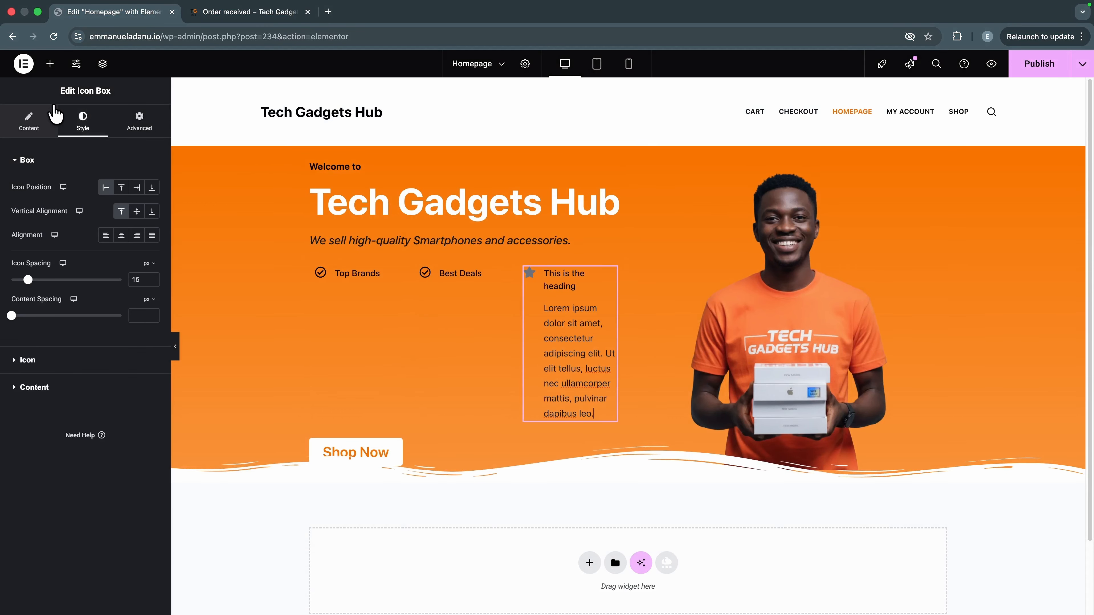
Step: Set the third icon box's title to "Free Delivery"
left_click(29, 122)
triple_click(61, 309)
type("Free Delivery")
Step: Change the "Free Delivery" icon to the outlined check circle and clear the box's placeholder description
left_click(86, 225)
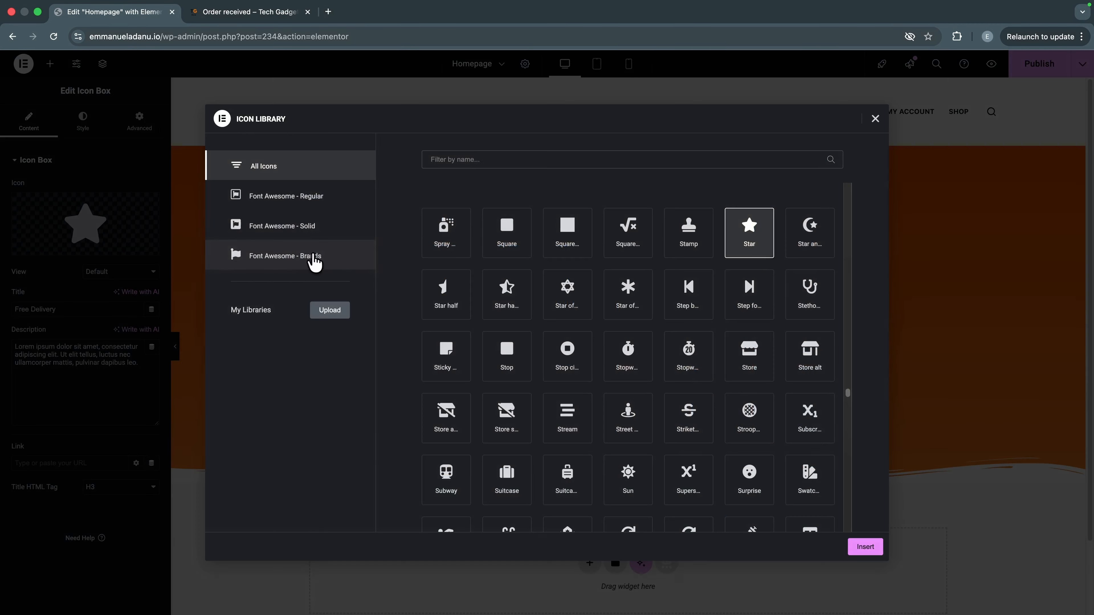
type("check")
left_click(508, 233)
left_click(865, 546)
left_click(356, 381)
Step: Set the "Top Brands" icon box's primary icon color to the global Secondary color
left_click(336, 345)
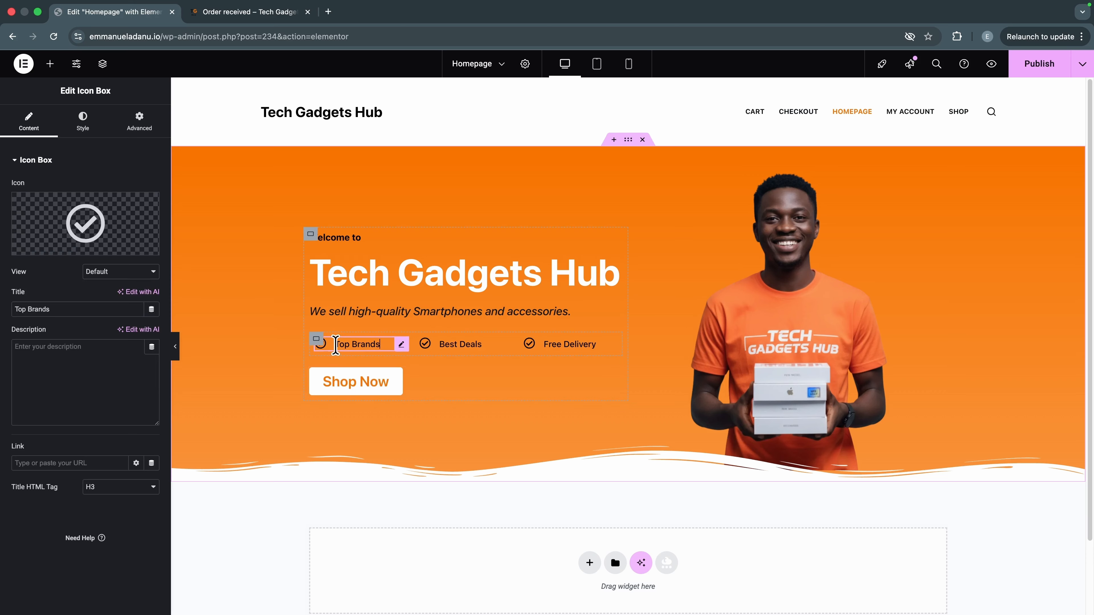
left_click(81, 128)
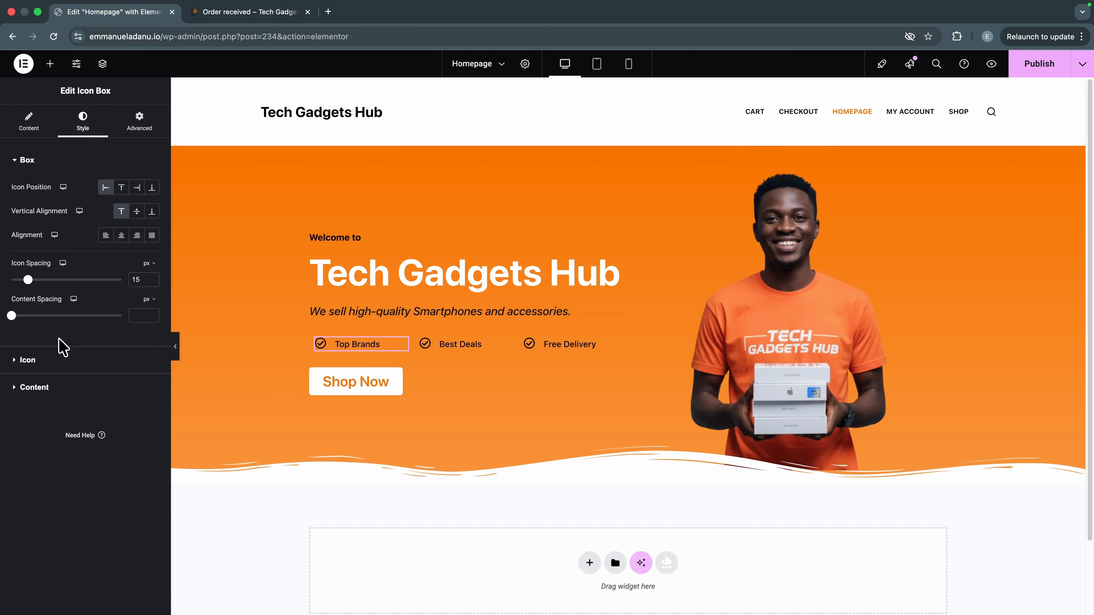
left_click(49, 360)
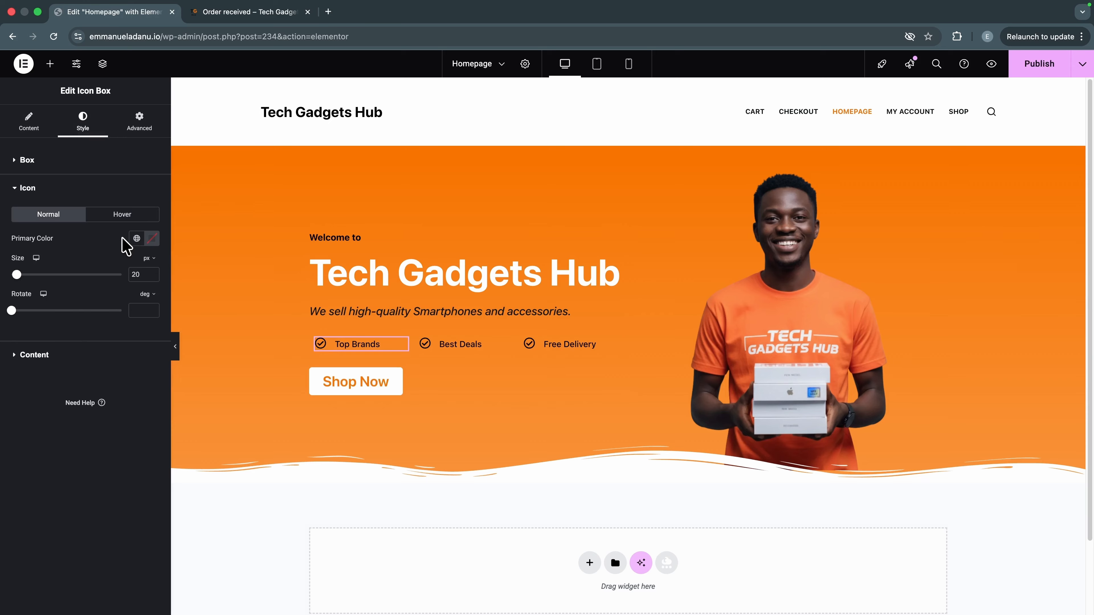
left_click(136, 238)
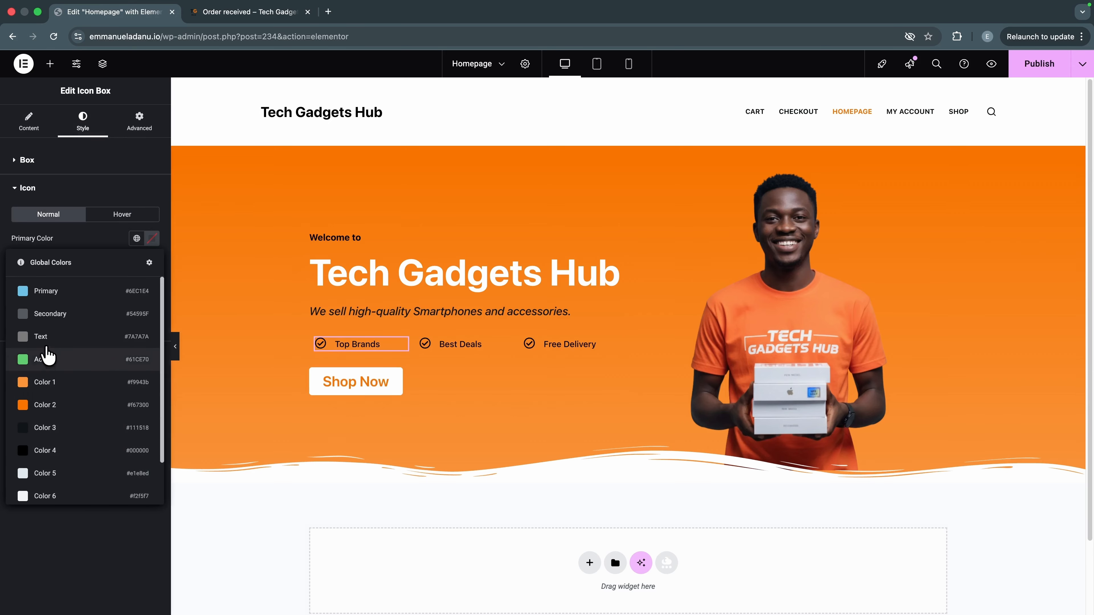
left_click(88, 313)
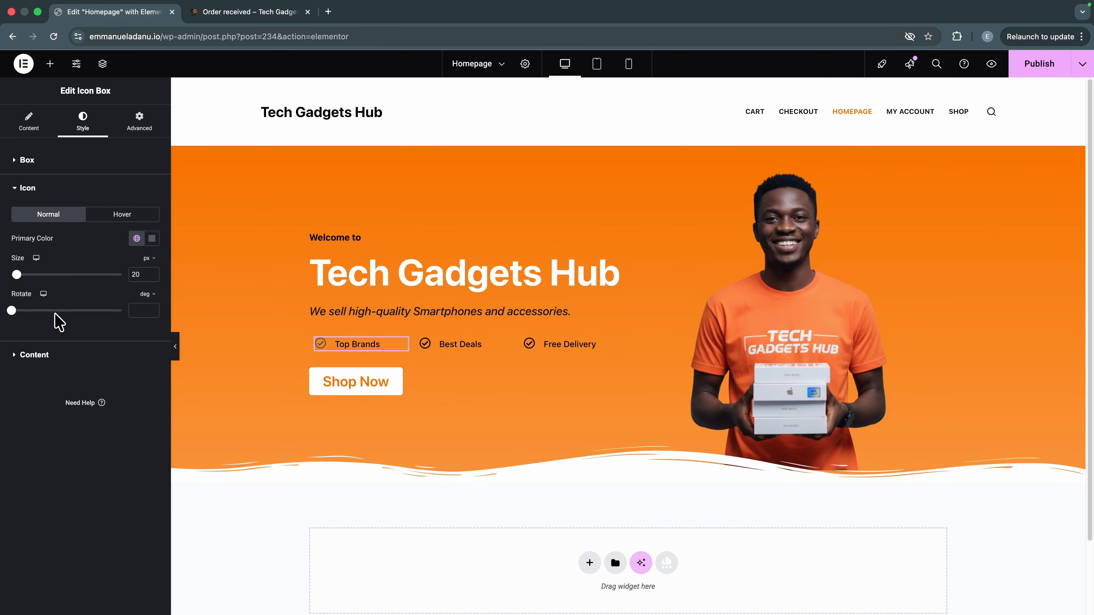
Step: Set the "Top Brands" title color to the global Secondary color
left_click(69, 355)
left_click(136, 362)
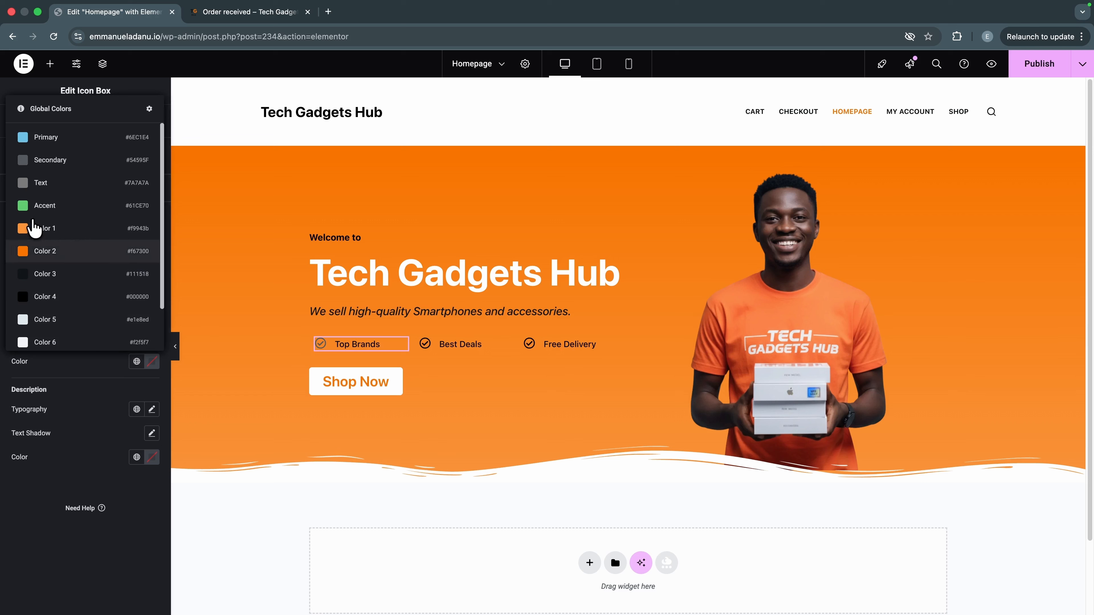
left_click(37, 166)
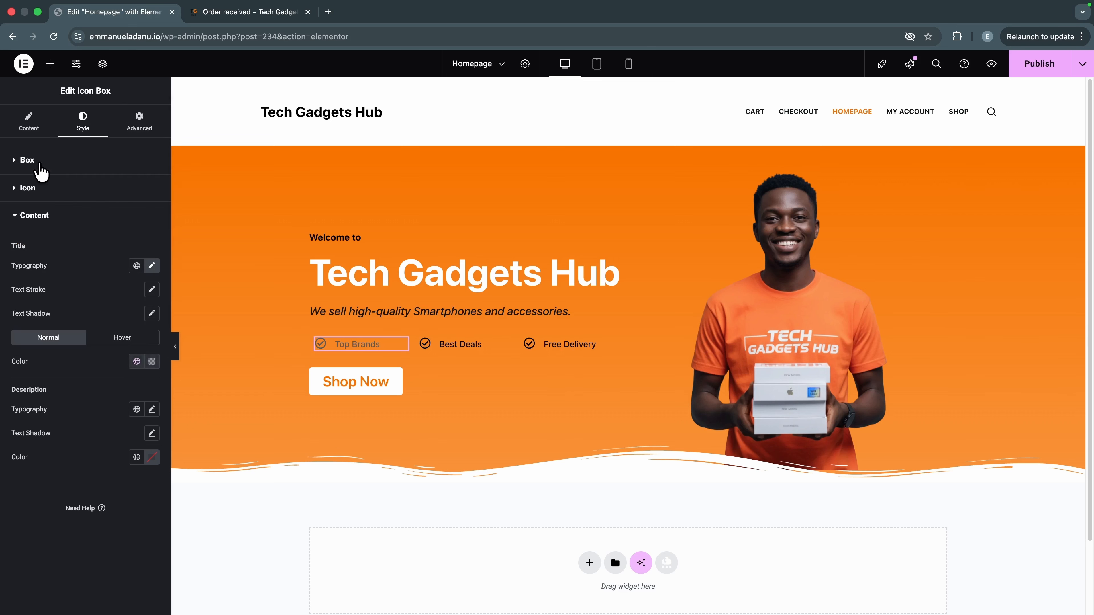
Step: Copy the "Top Brands" icon box and paste its style onto the "Best Deals" and "Free Delivery" boxes
right_click(365, 353)
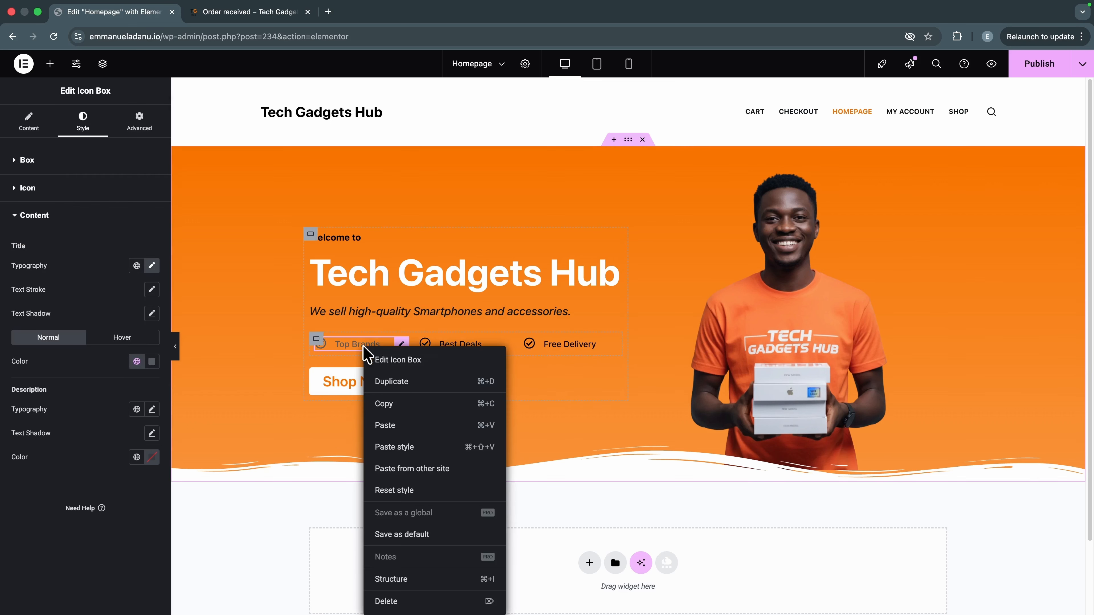
left_click(417, 448)
left_click(448, 345)
right_click(450, 347)
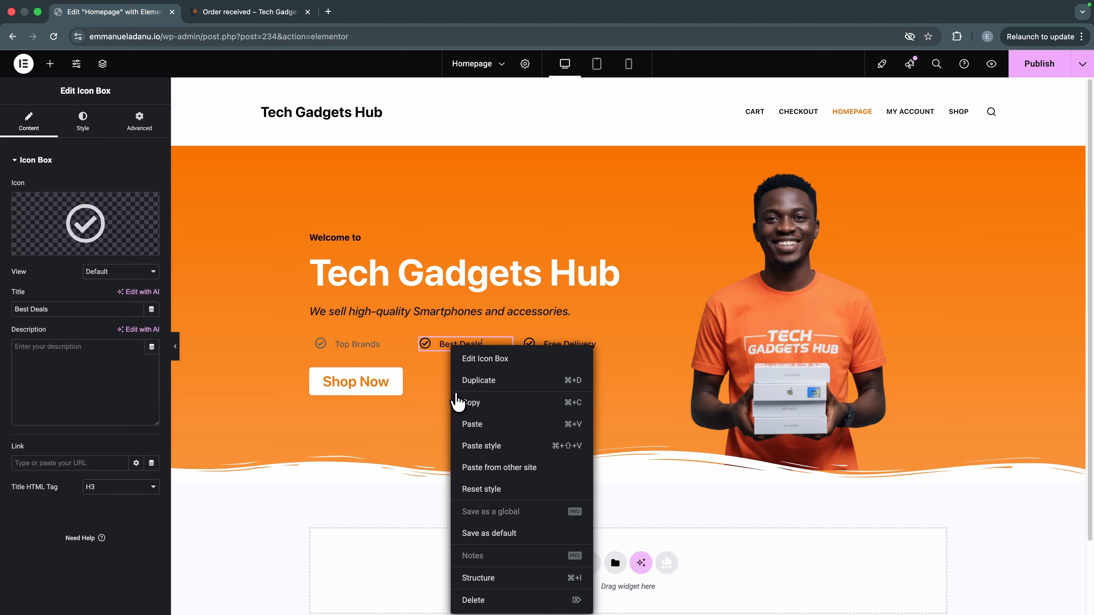
left_click(484, 444)
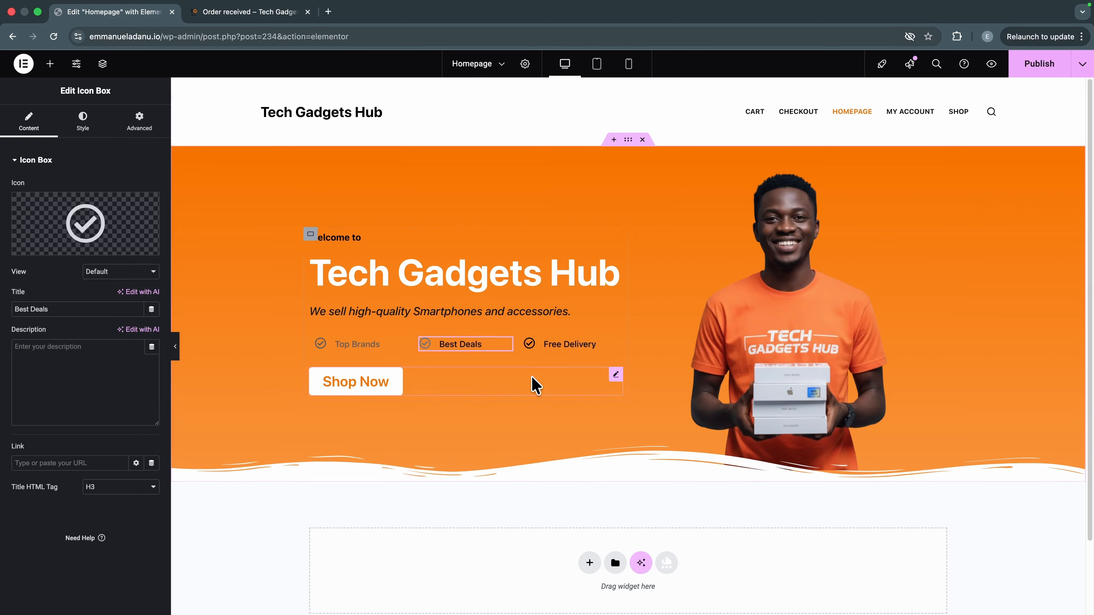
right_click(455, 345)
left_click(519, 344)
right_click(526, 348)
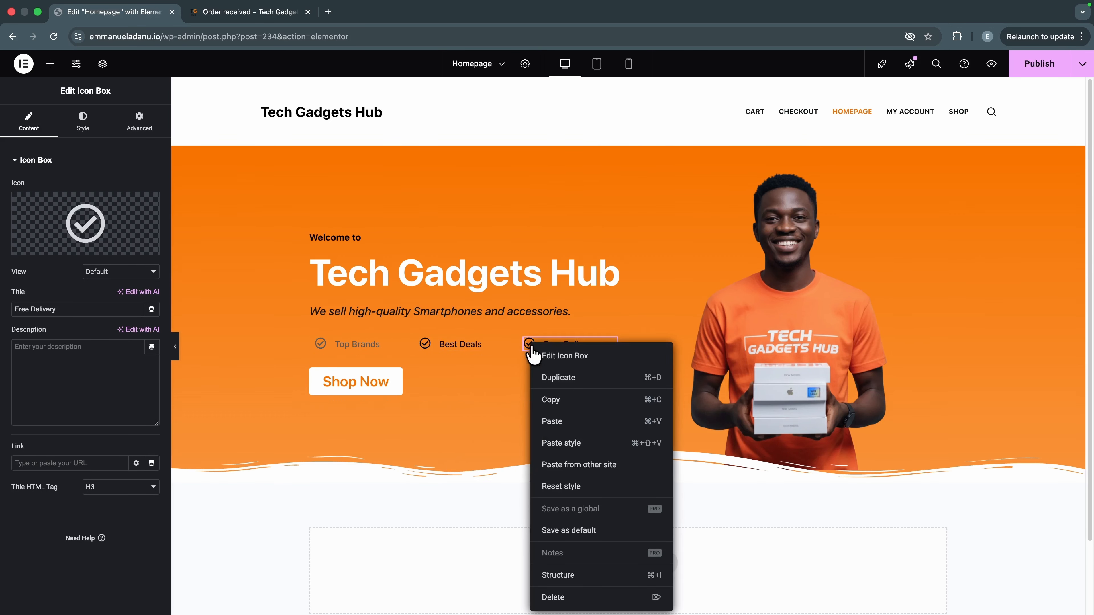
left_click(568, 451)
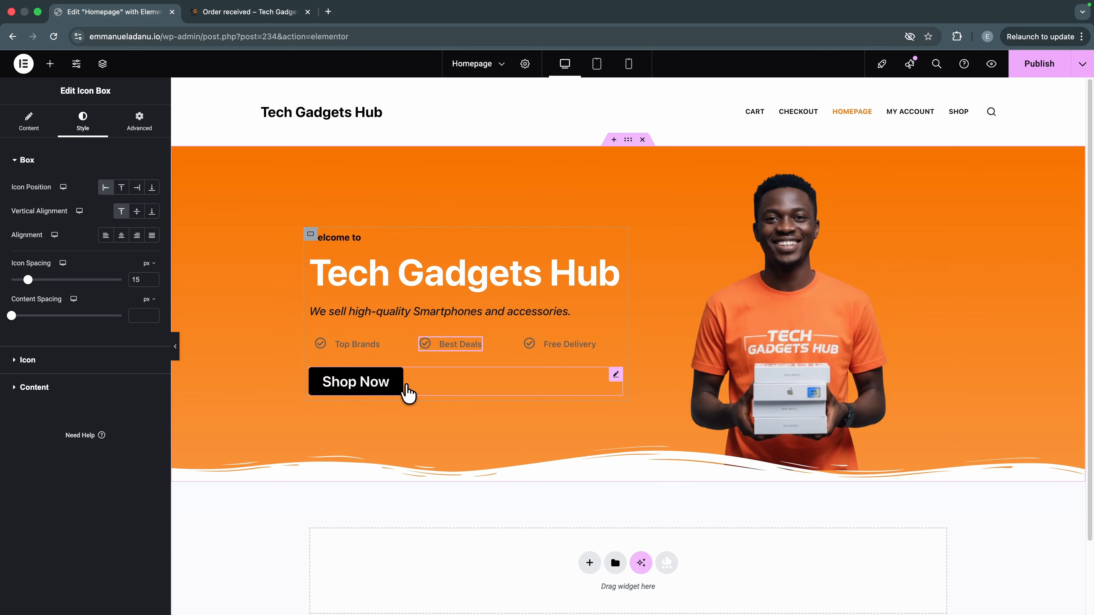
Step: Try a linked 5 px margin on the icon-box grid and reset it to unlinked 0 px values
left_click(317, 339)
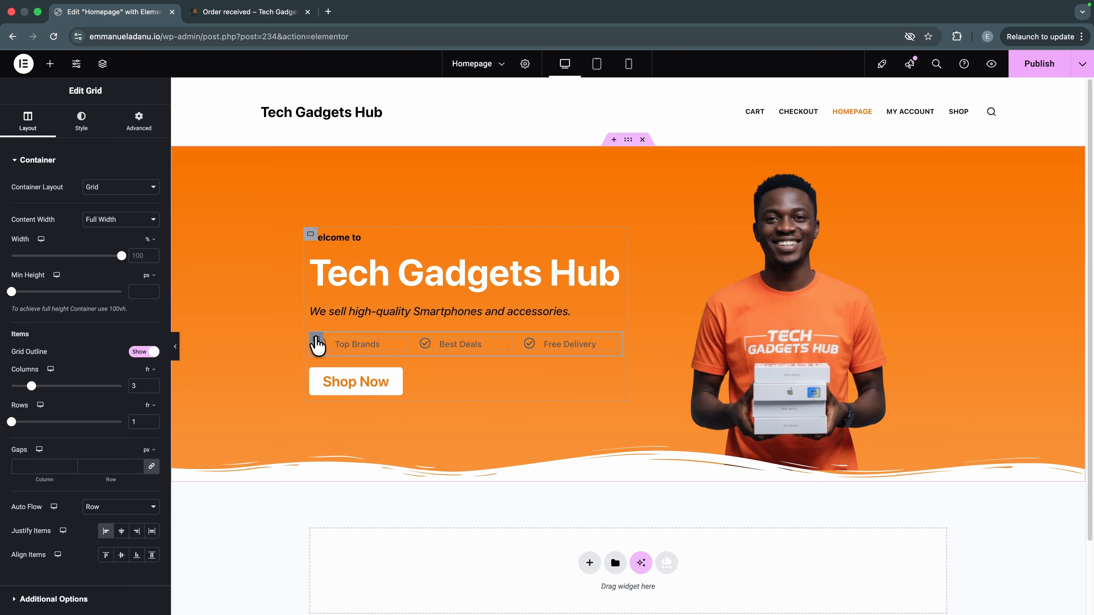
left_click(139, 130)
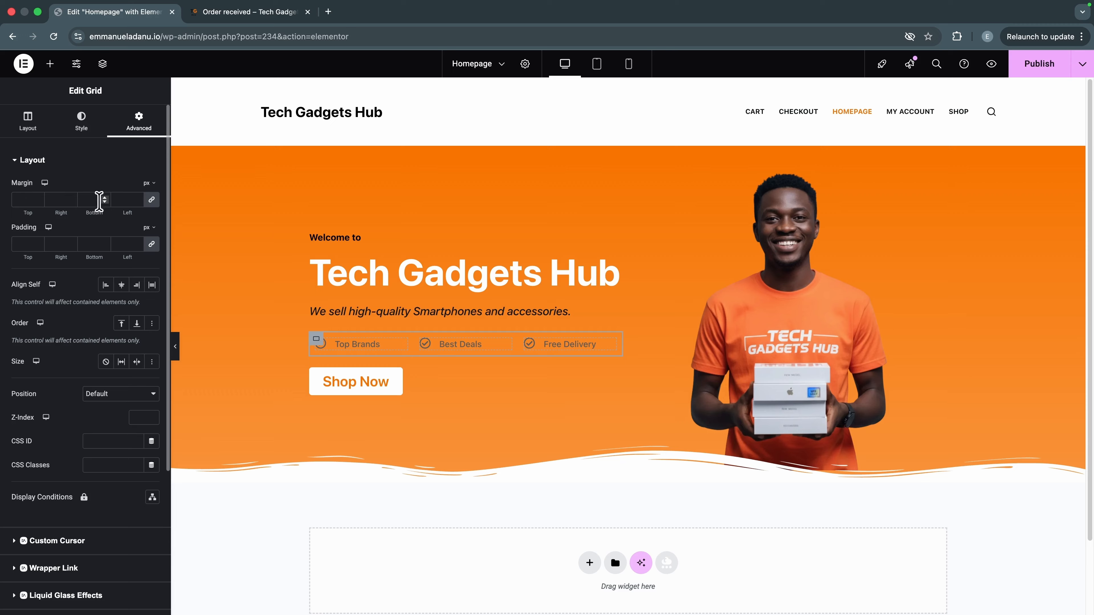
left_click(39, 198)
left_click(38, 197)
left_click(38, 198)
left_click(38, 198)
left_click(39, 198)
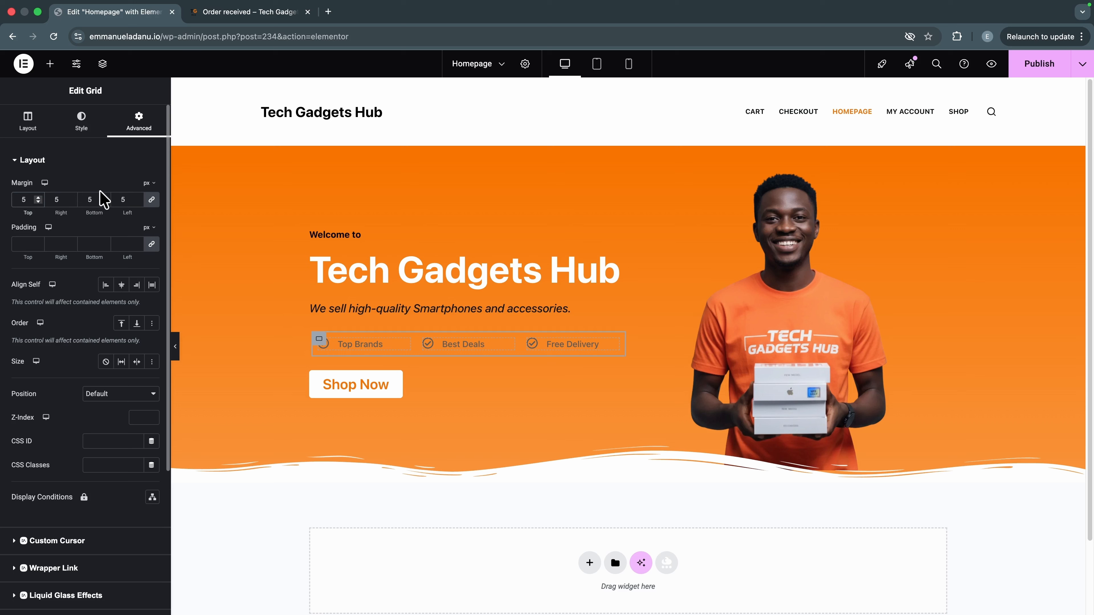
key("BackSpace")
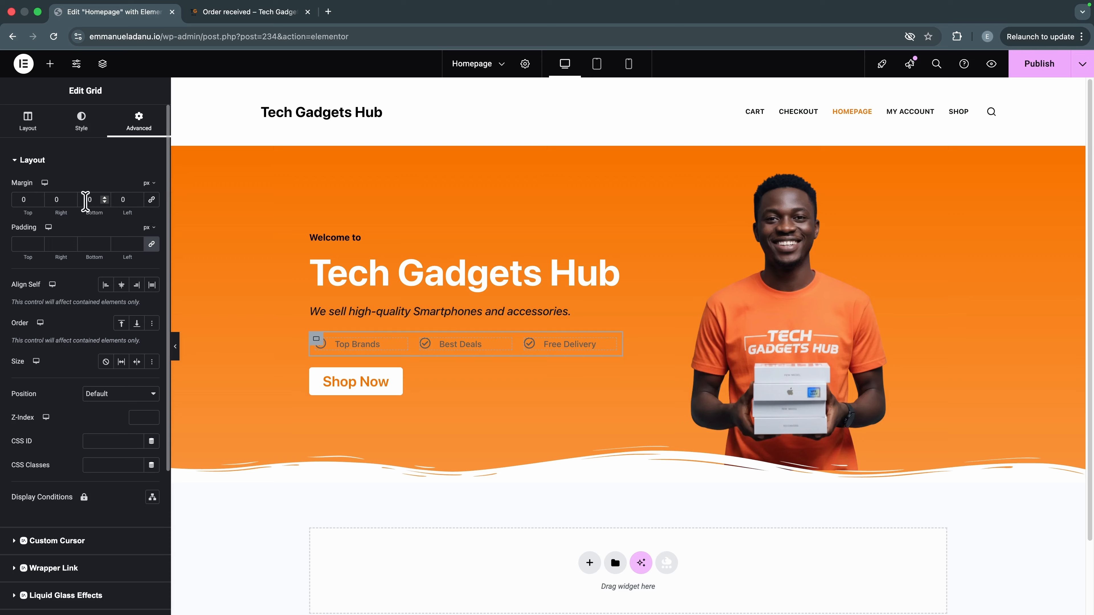
Step: Set the icon-box grid's bottom margin to 30 px and its top margin to -10 px
type("200")
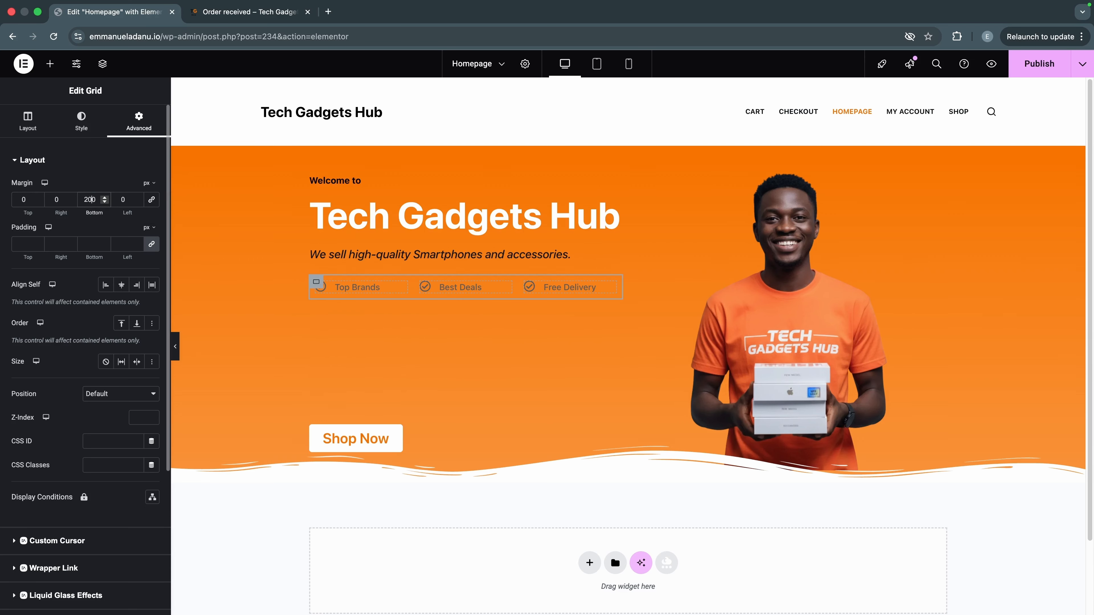
key("Delete")
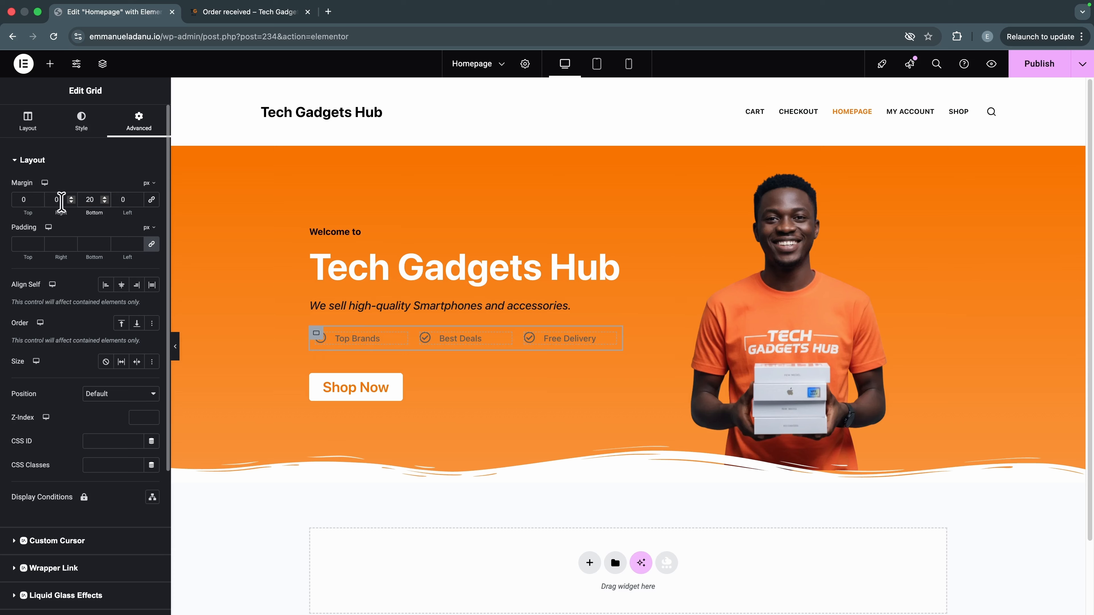
key("BackSpace")
type("3")
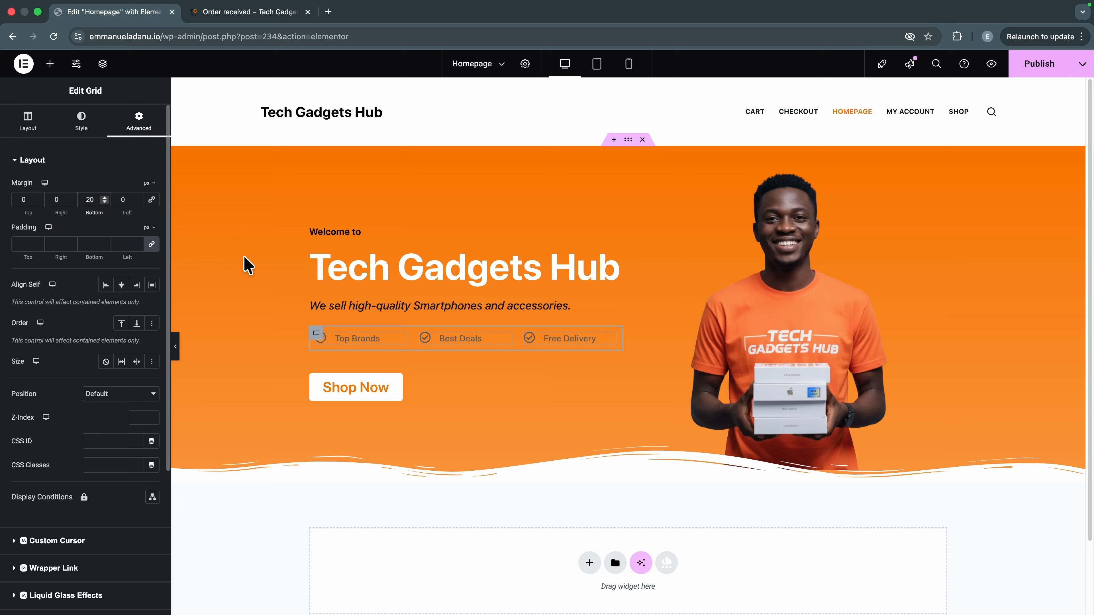
left_click(23, 200)
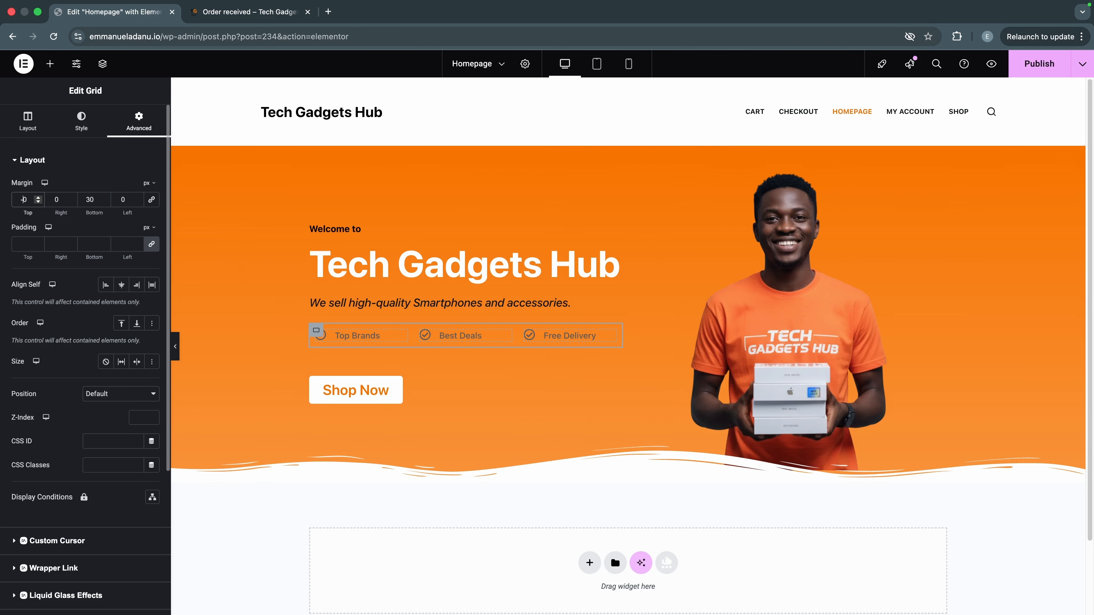
type("-1")
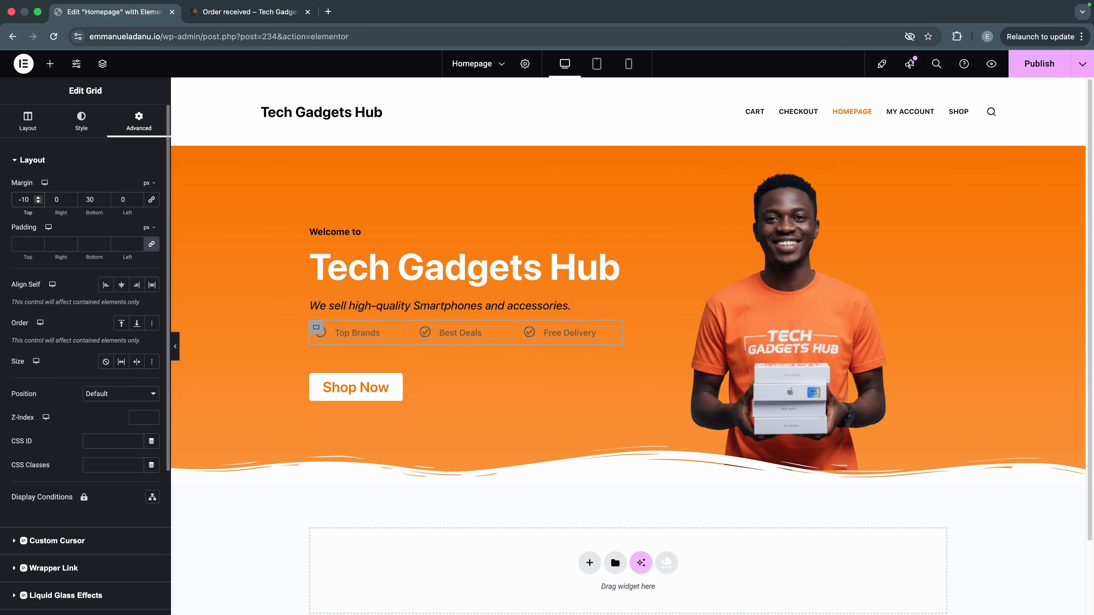
left_click(84, 168)
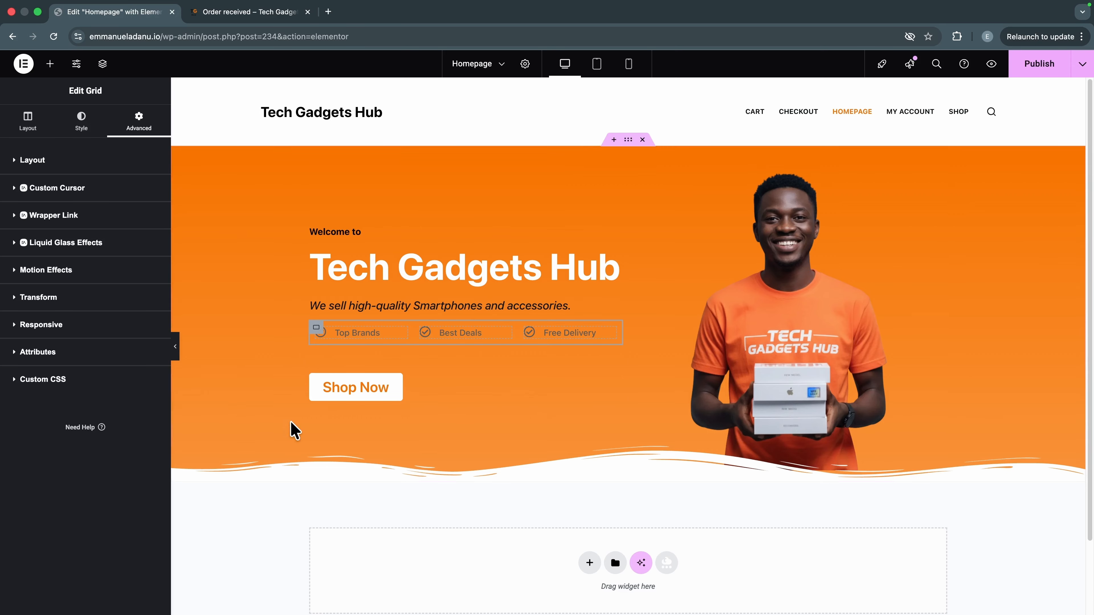
Step: Publish the homepage, preview it in the browser and return to the editor
left_click(1036, 69)
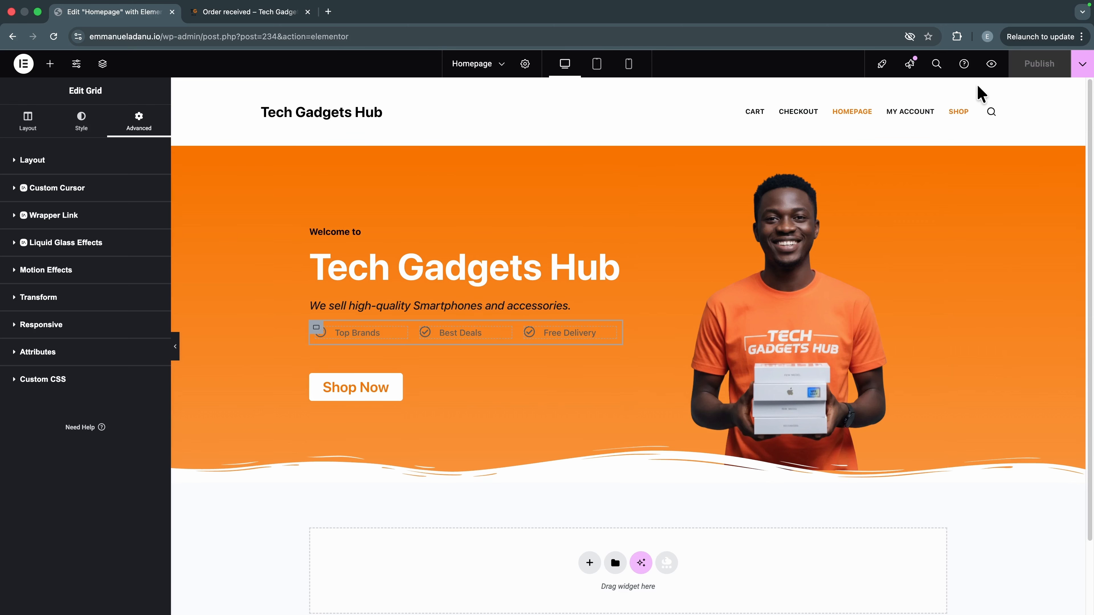
left_click(991, 64)
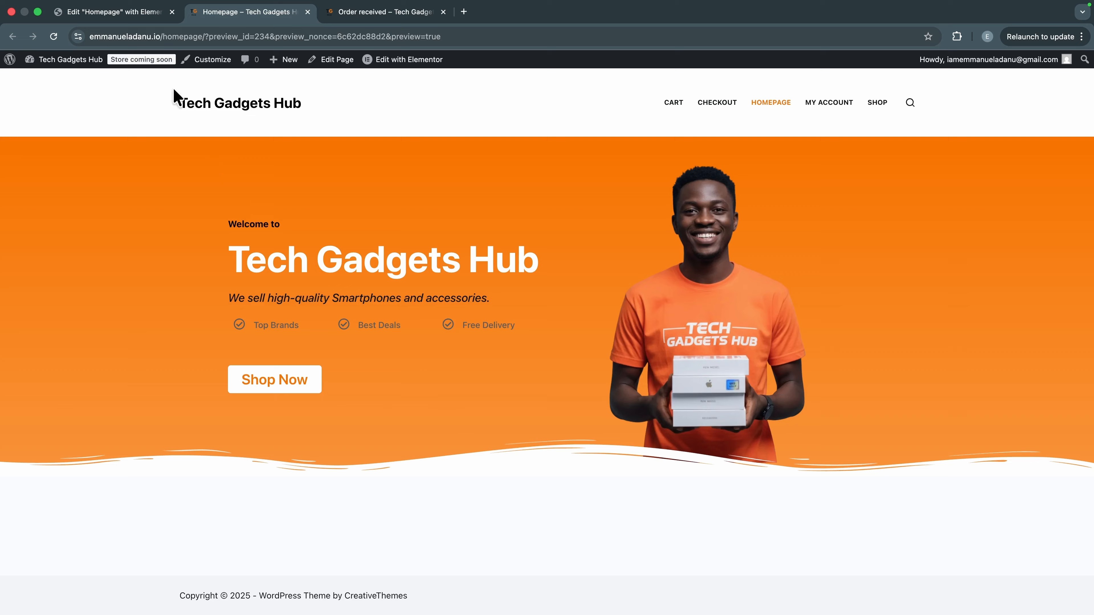
left_click(112, 12)
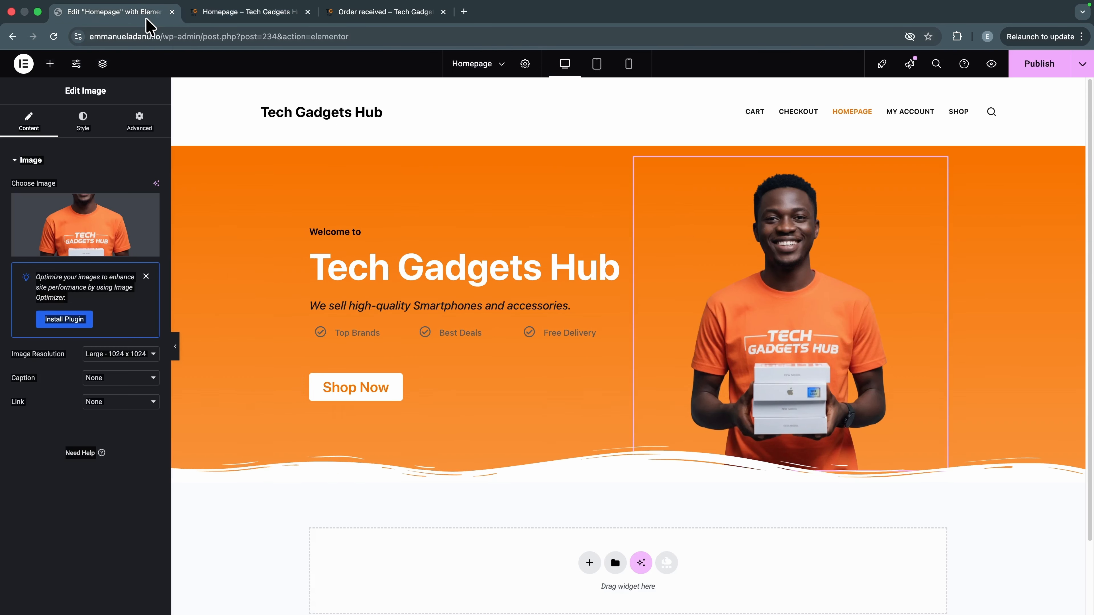
Step: Try the Slide In Up entrance animation on the hero image of the man holding boxes
left_click(458, 308)
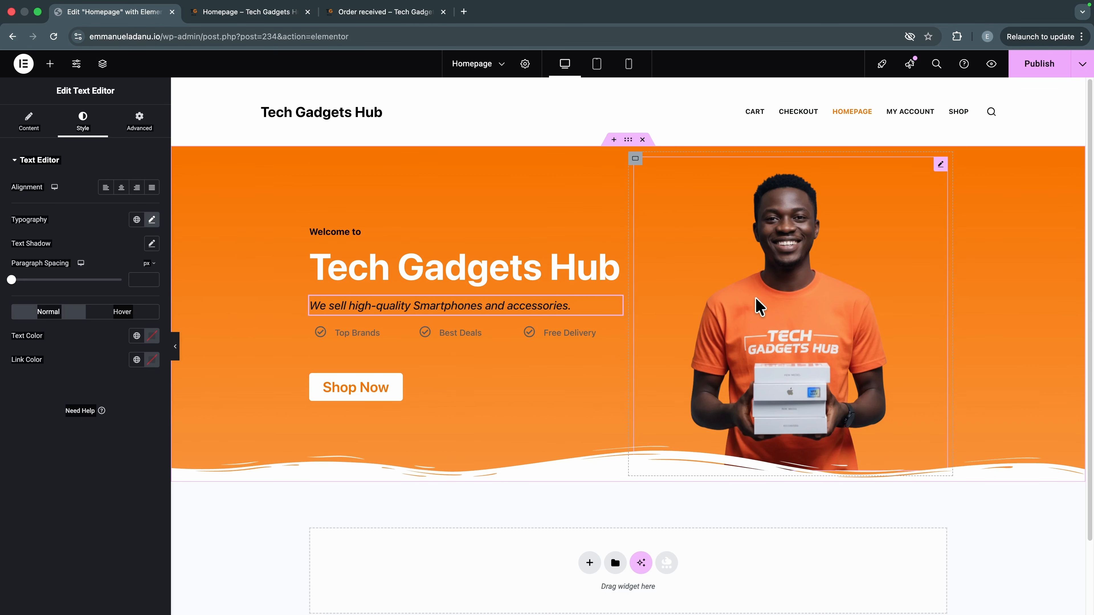
left_click(759, 307)
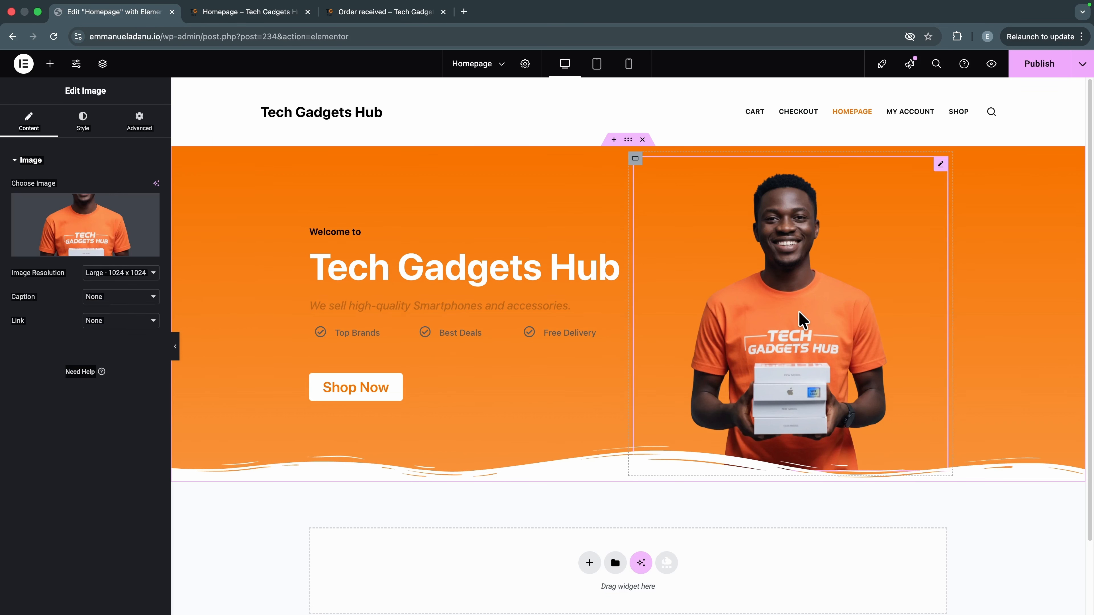
left_click(129, 123)
scroll(76, 236, "down", 10)
scroll(78, 278, "down", 3)
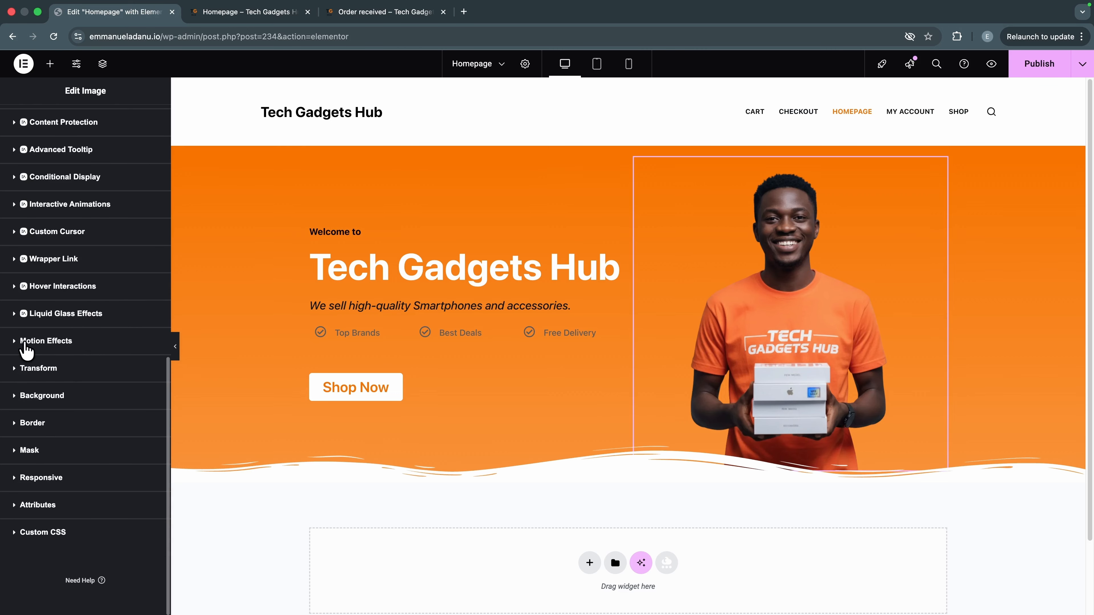
left_click(34, 343)
scroll(80, 388, "down", 2)
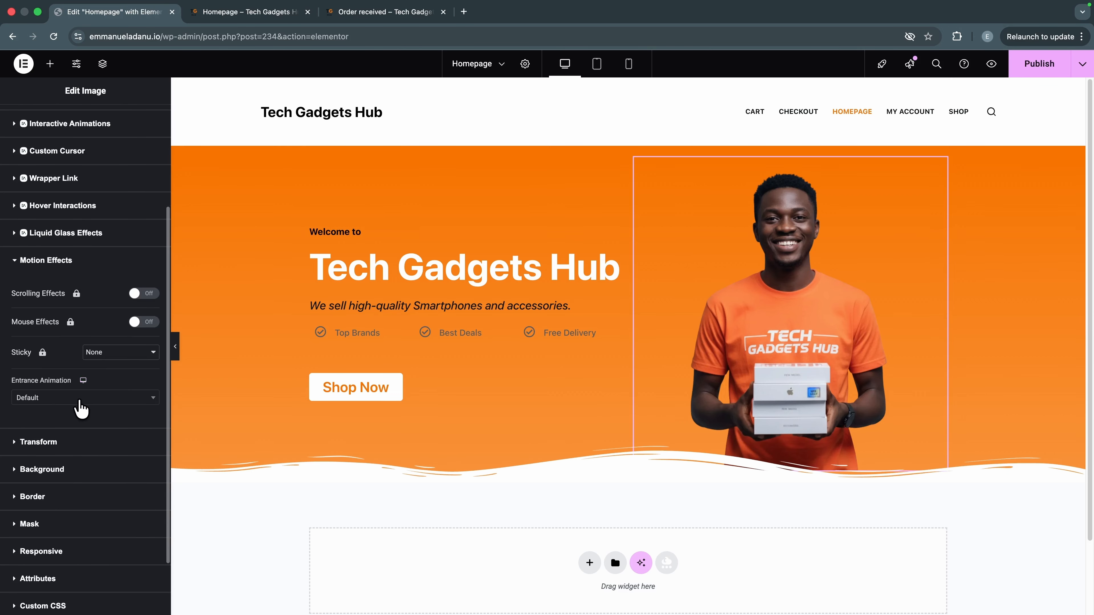
left_click(54, 397)
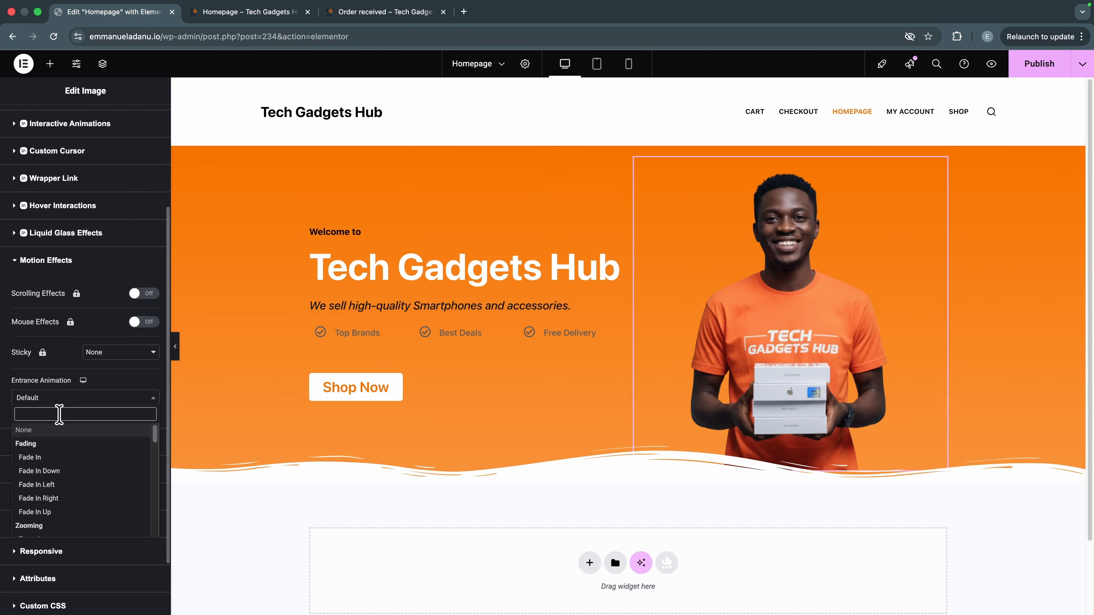
scroll(58, 479, "down", 5)
scroll(59, 474, "down", 3)
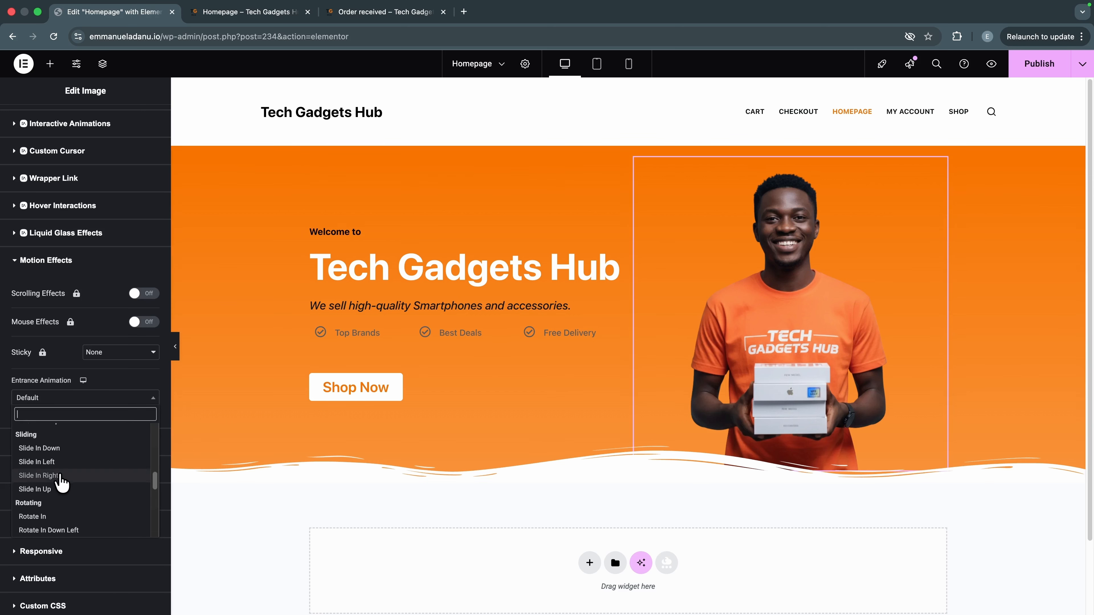
left_click(52, 477)
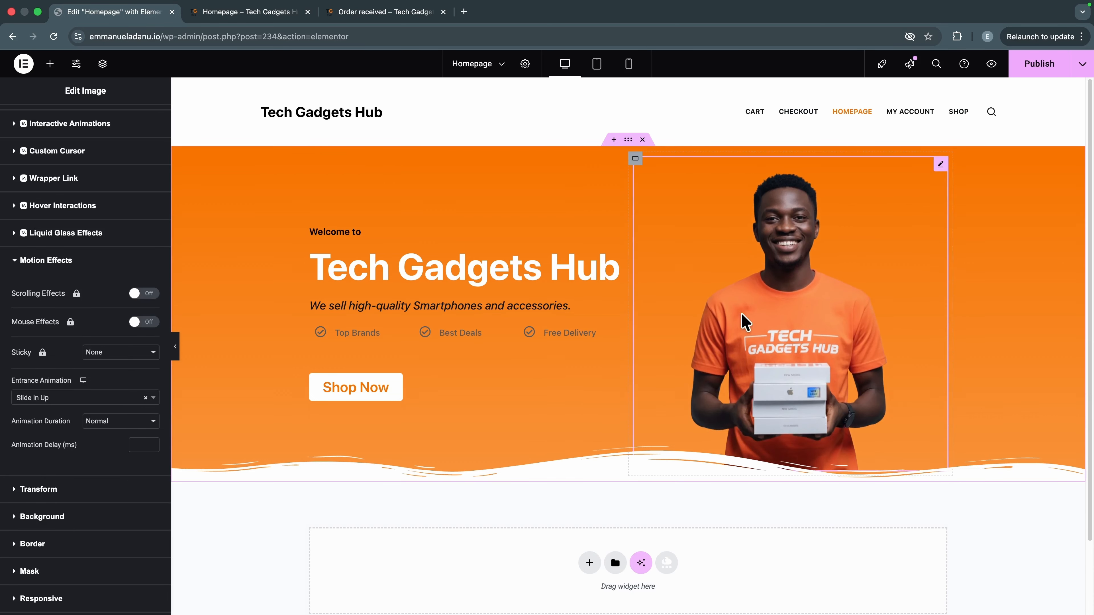
Step: Change the hero image's entrance animation to Fade In Right
left_click(32, 402)
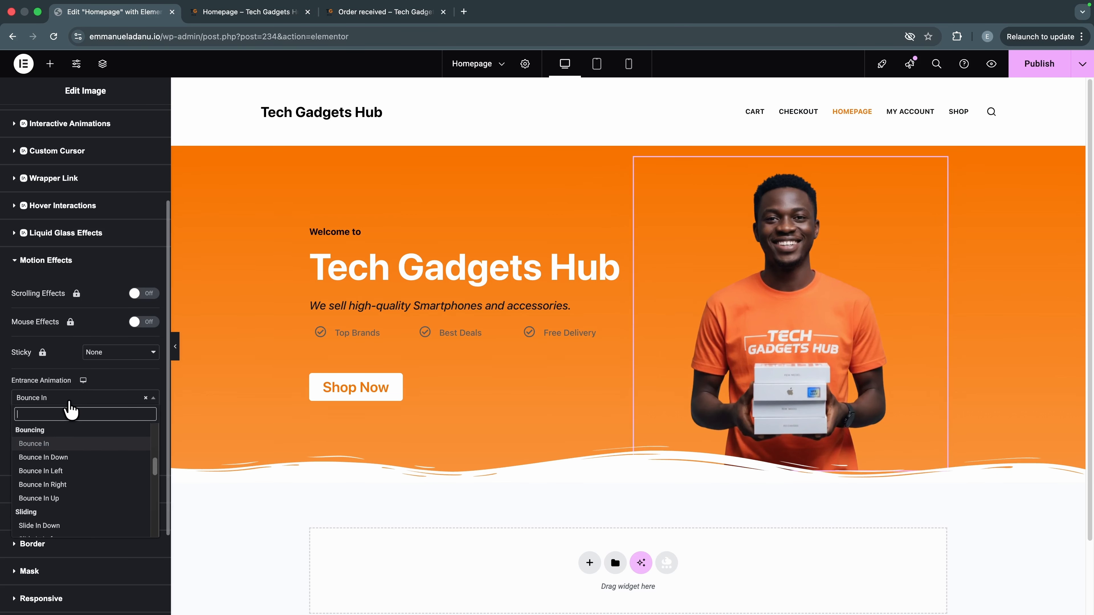
scroll(78, 479, "up", 5)
scroll(86, 497, "down", 1)
scroll(86, 497, "down", 1)
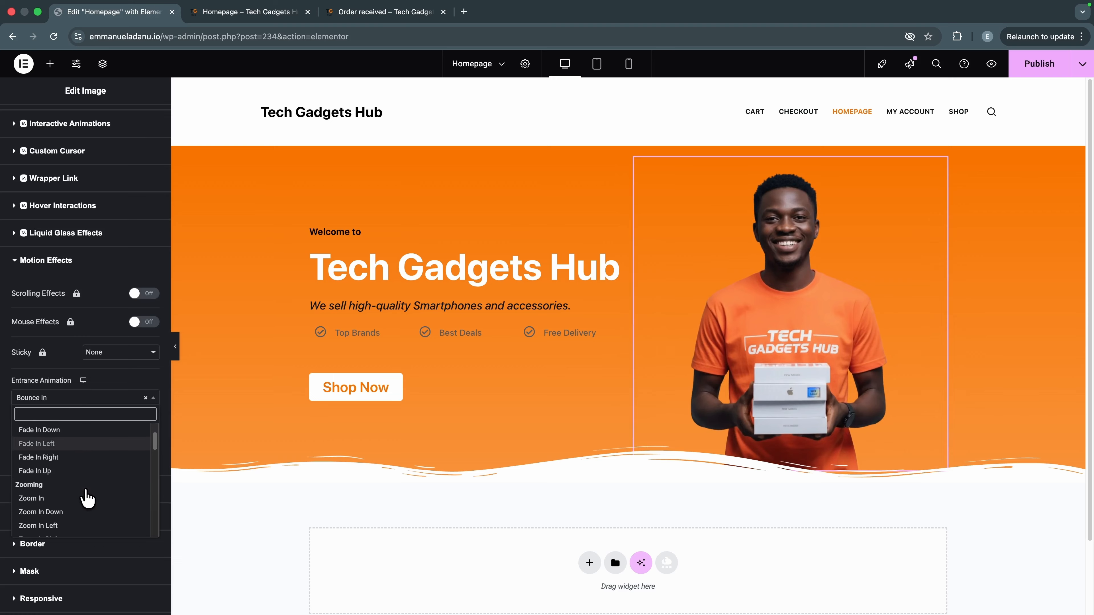
left_click(44, 459)
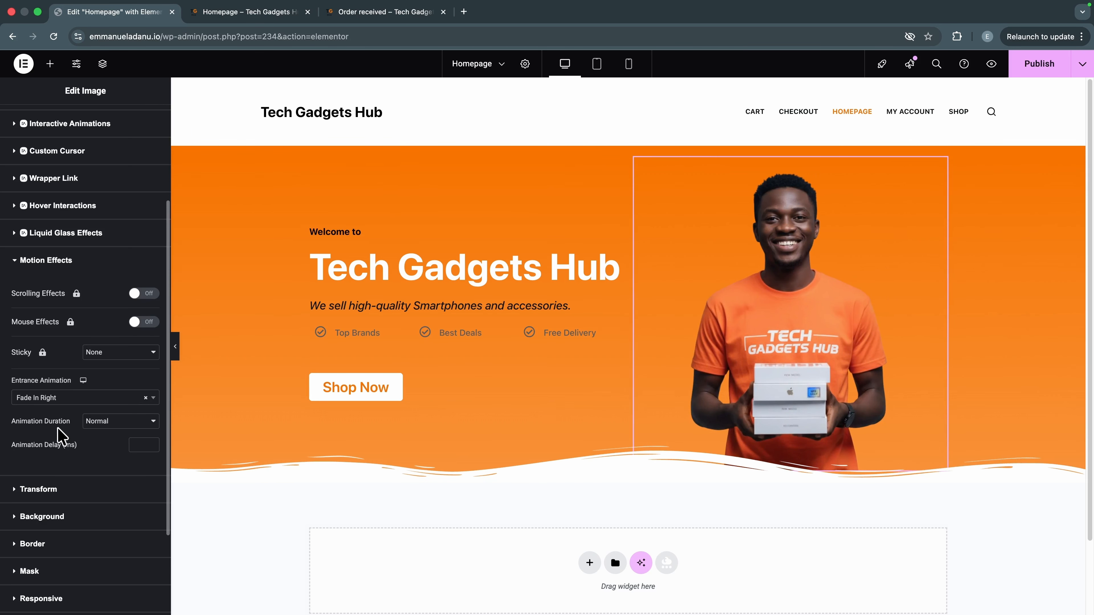
Step: Try a Slow animation duration and a 300 ms animation delay on the hero image's Fade In Right entrance
left_click(113, 427)
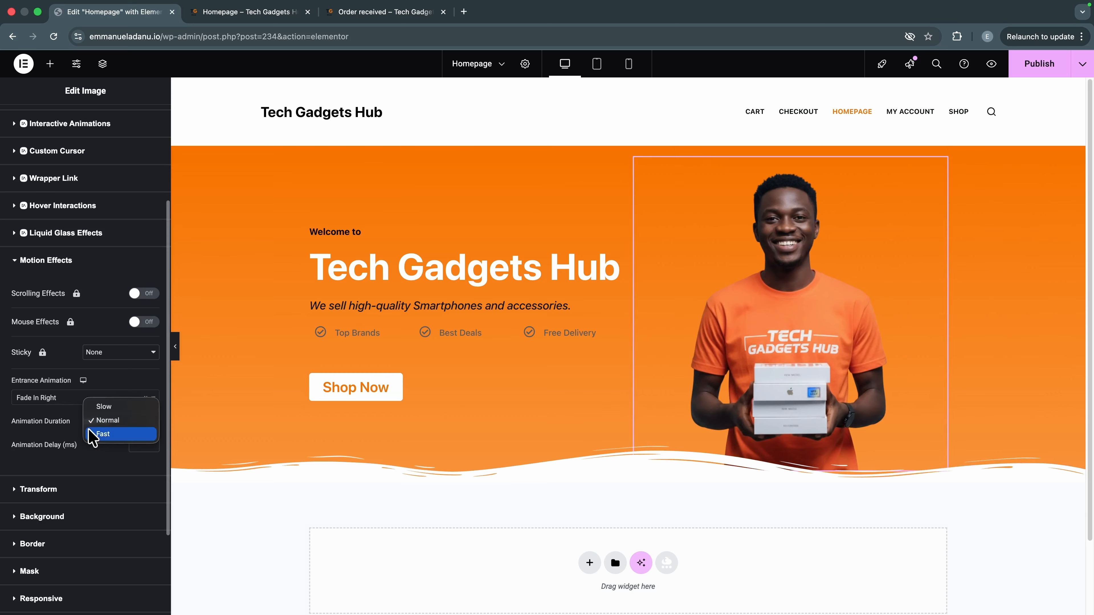
left_click(102, 435)
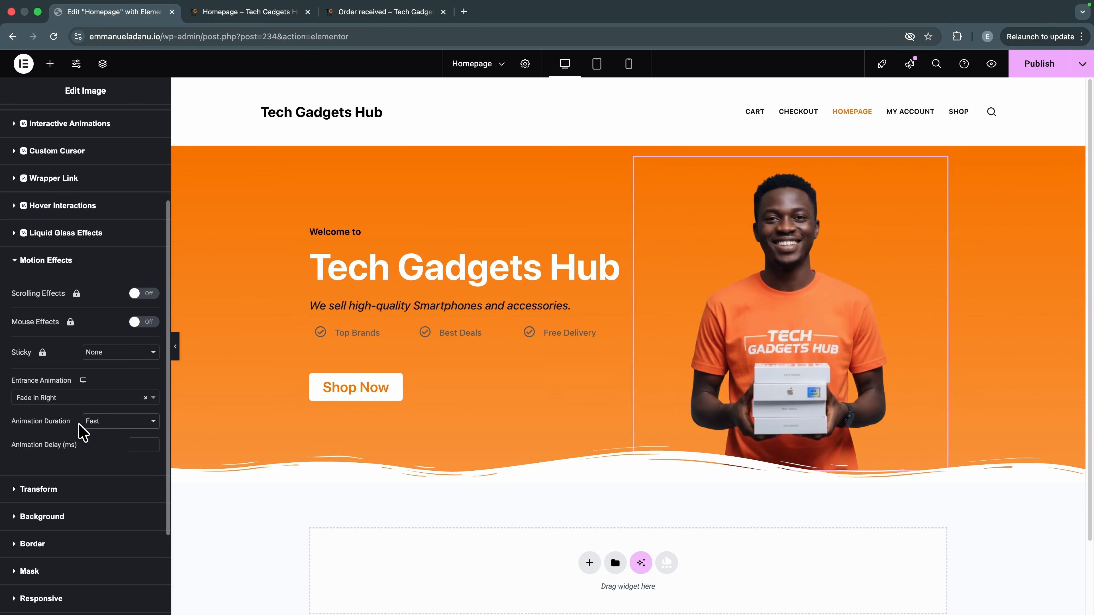
left_click(96, 425)
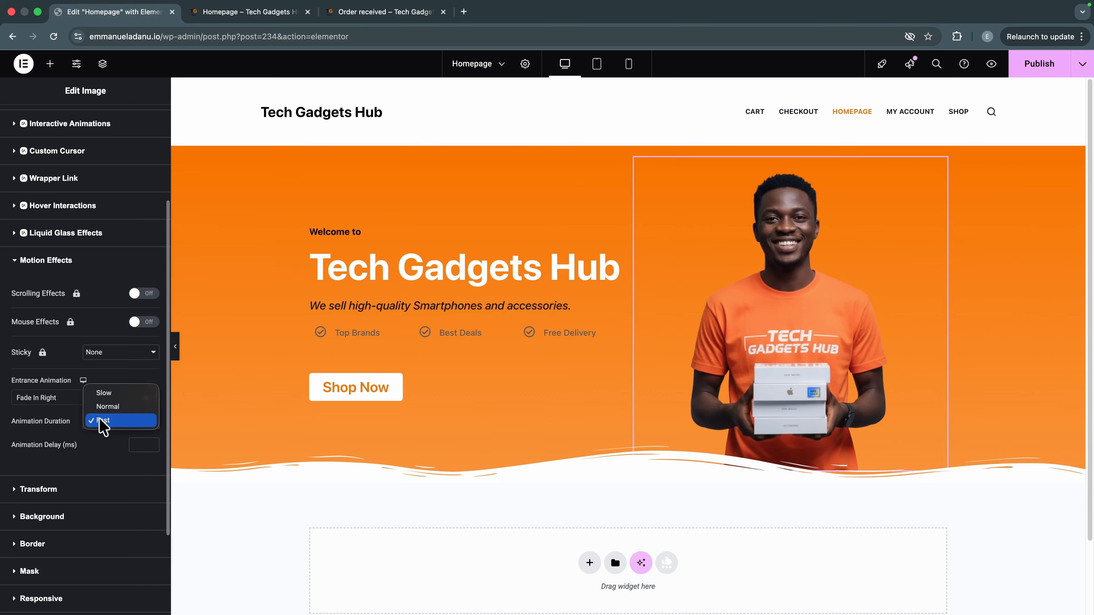
left_click(113, 392)
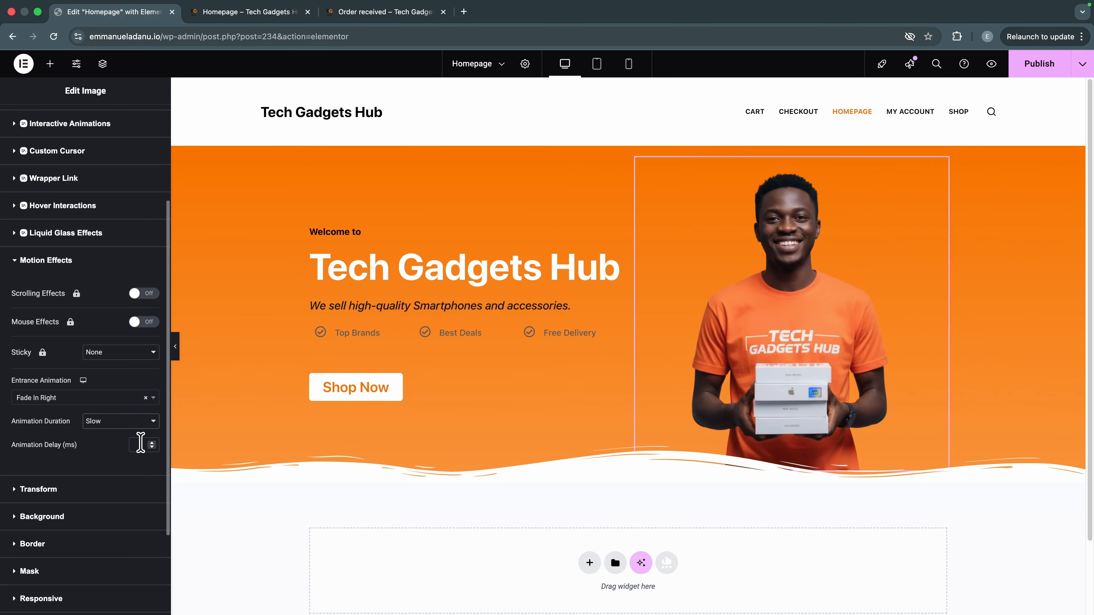
left_click(151, 443)
left_click(151, 443)
left_click(151, 444)
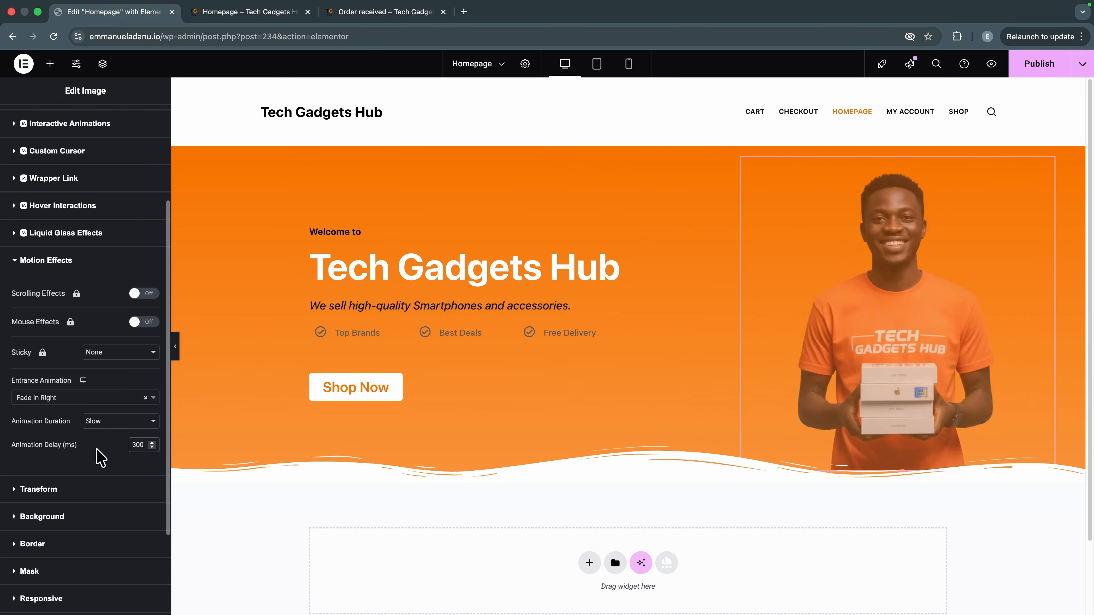
Step: Clear the hero image's entrance animation, and publish the homepage and check it in the browser preview
left_click(147, 405)
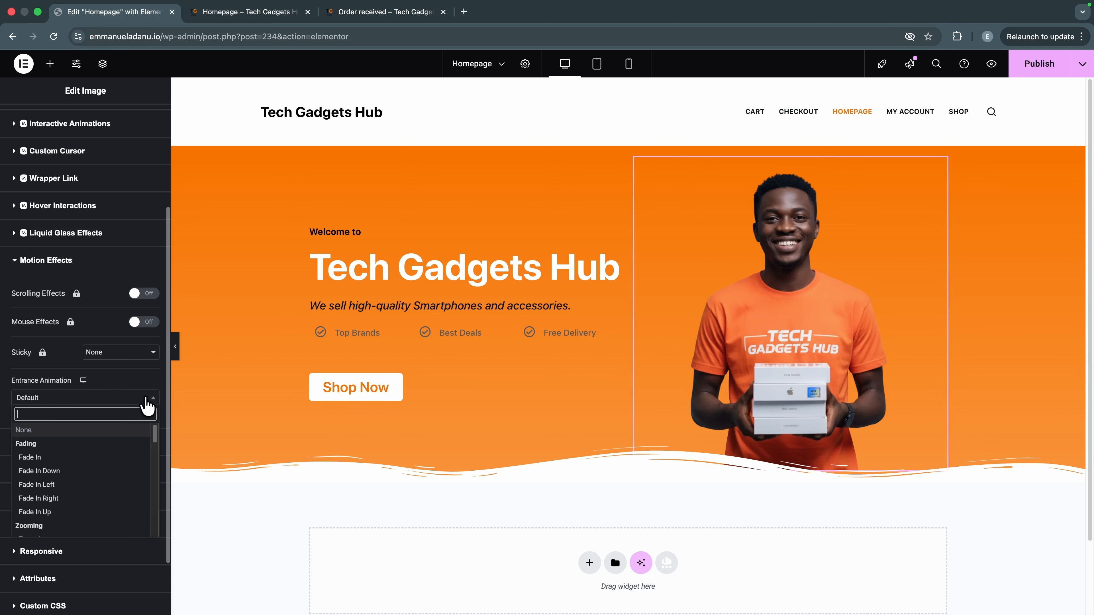
left_click(139, 396)
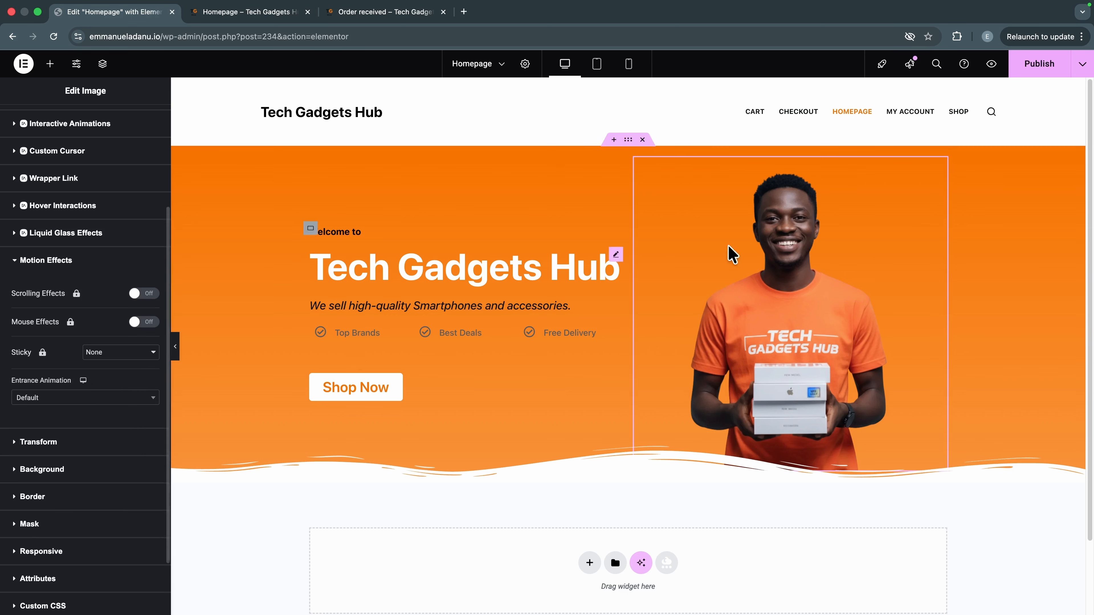
left_click(1028, 71)
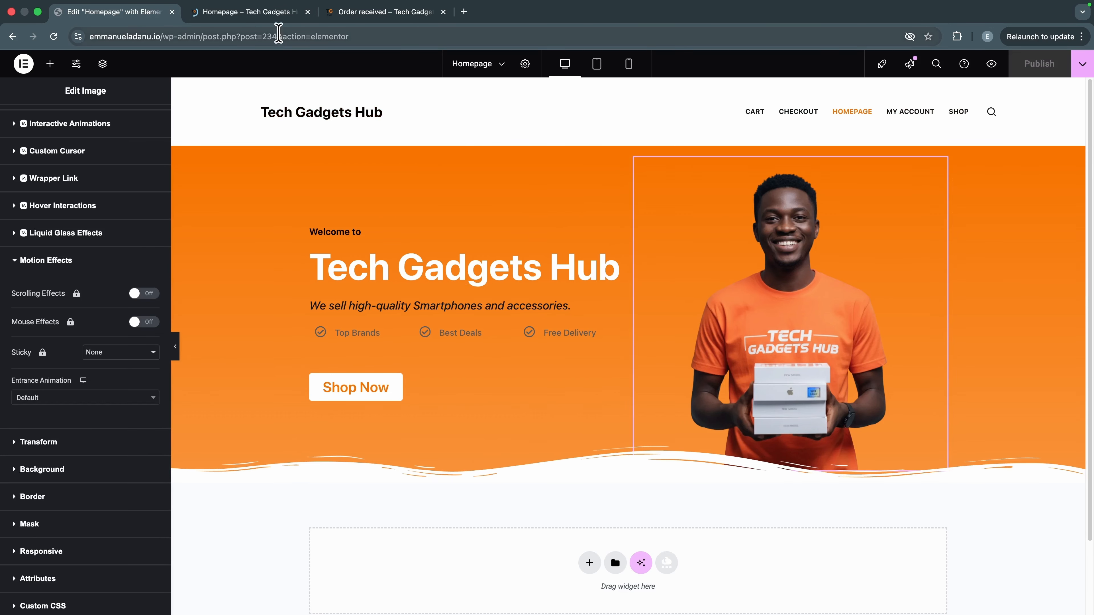
left_click(278, 12)
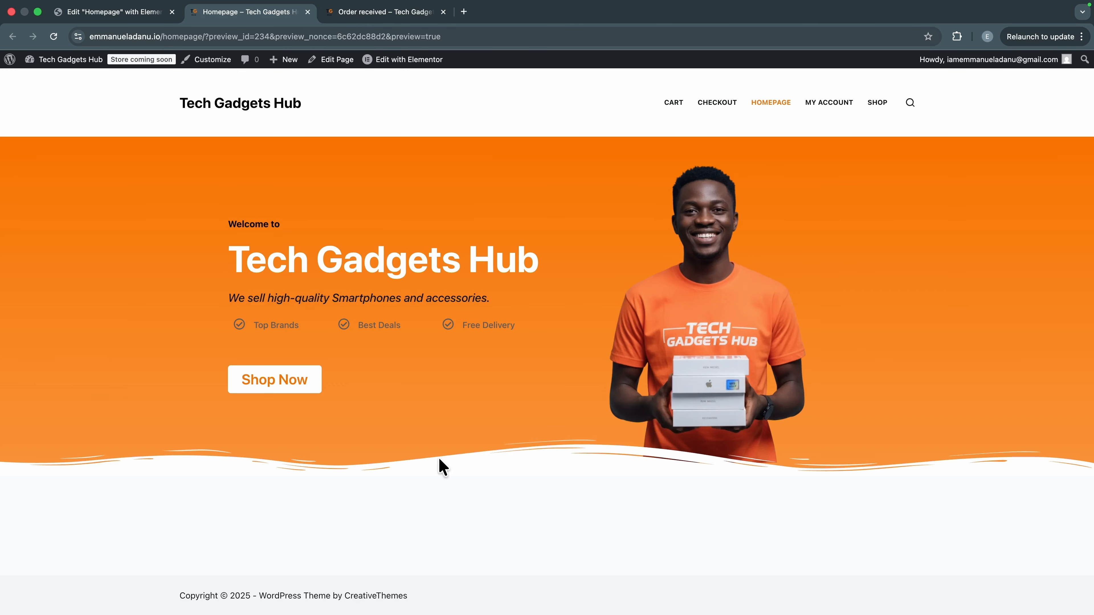
left_click(114, 13)
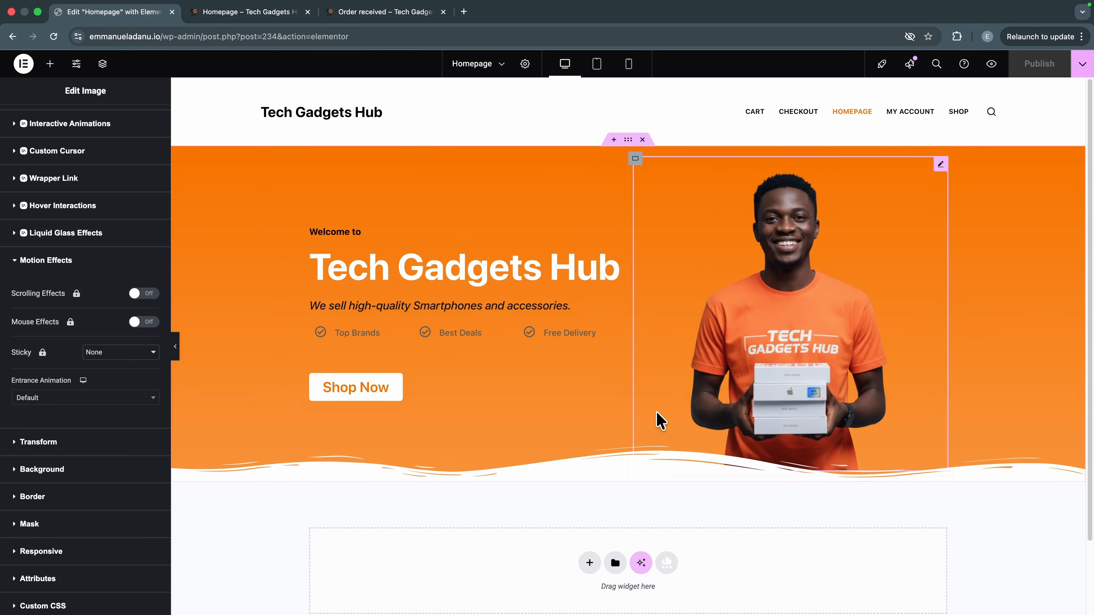
Step: Add a single-column flexbox container below the hero section
scroll(603, 448, "down", 3)
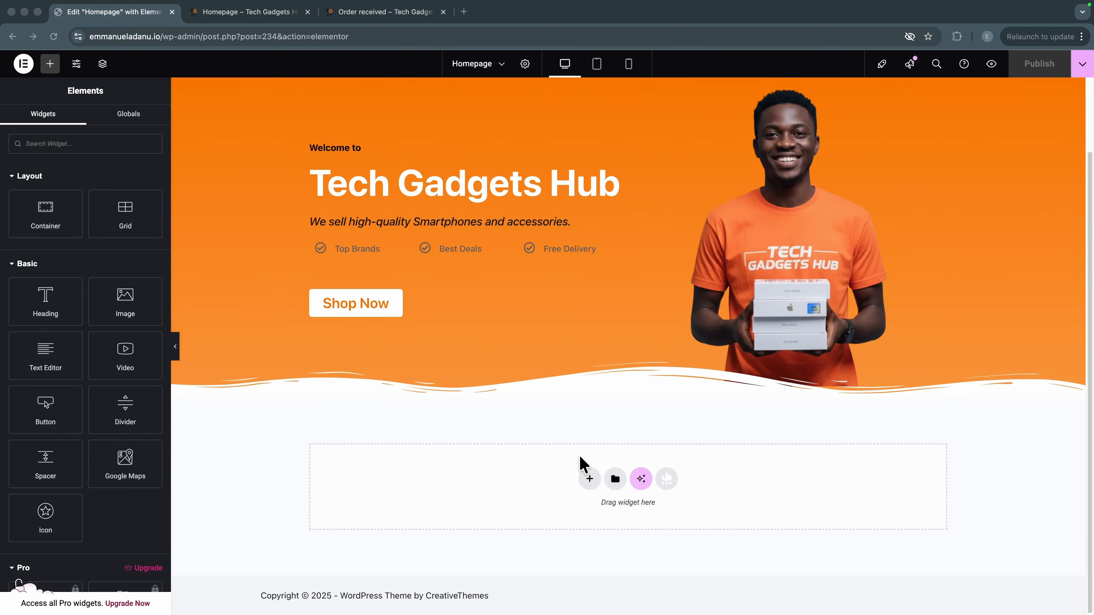
left_click(590, 480)
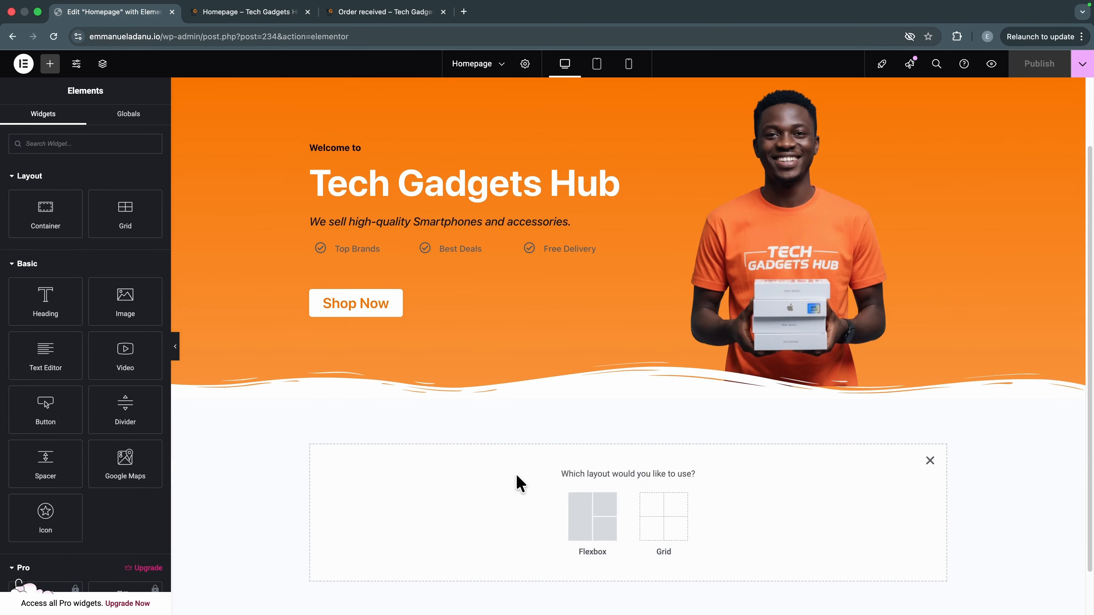
left_click(586, 521)
left_click(466, 505)
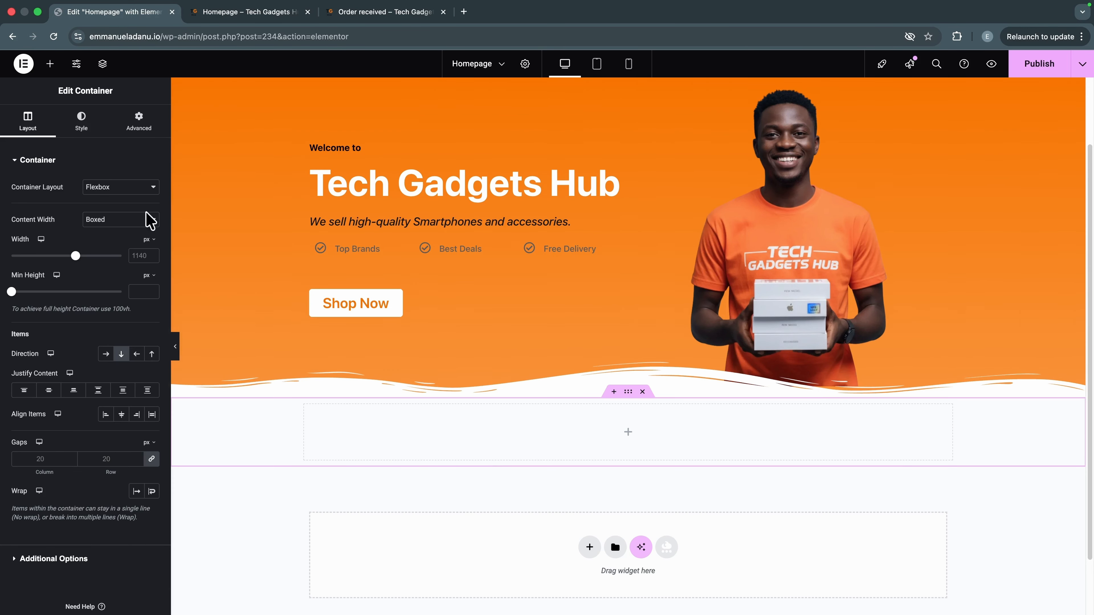
Step: Place a Heading widget in the new container with a Text Editor widget beneath it
left_click(52, 65)
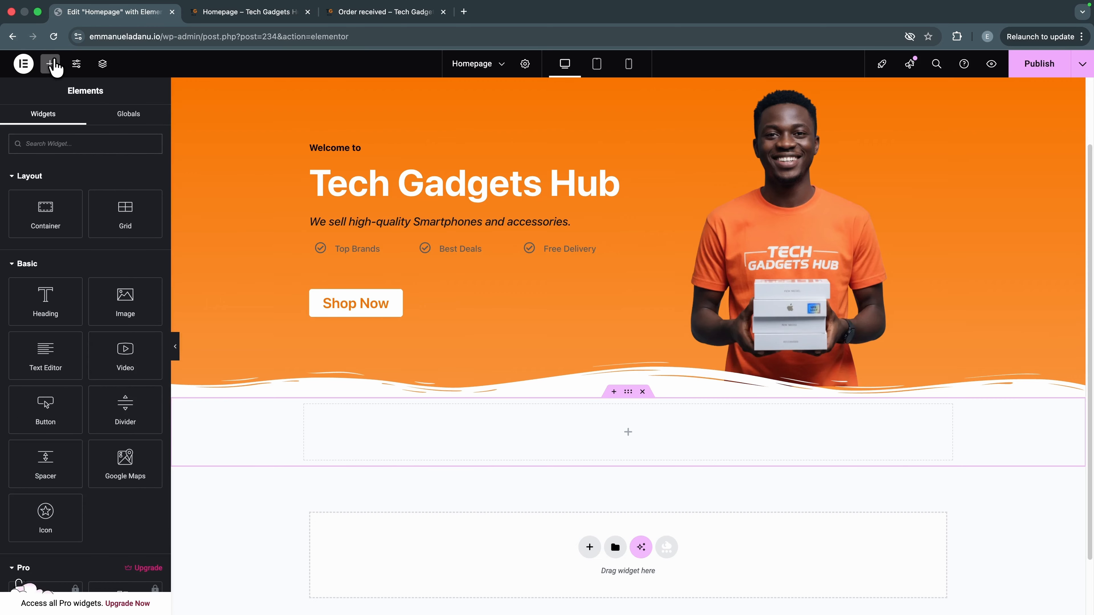
left_click_drag(40, 296, 632, 453)
left_click(50, 63)
left_click_drag(44, 367, 457, 420)
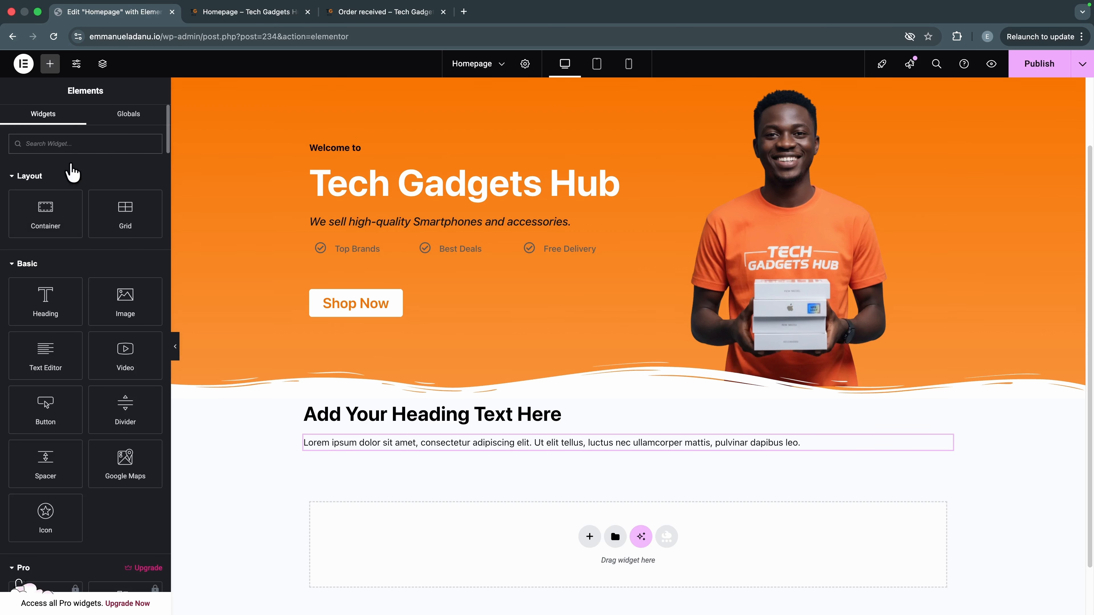
Step: Search the widgets for "product" and place a Woo Product Grid under the placeholder text
left_click(55, 144)
type("product")
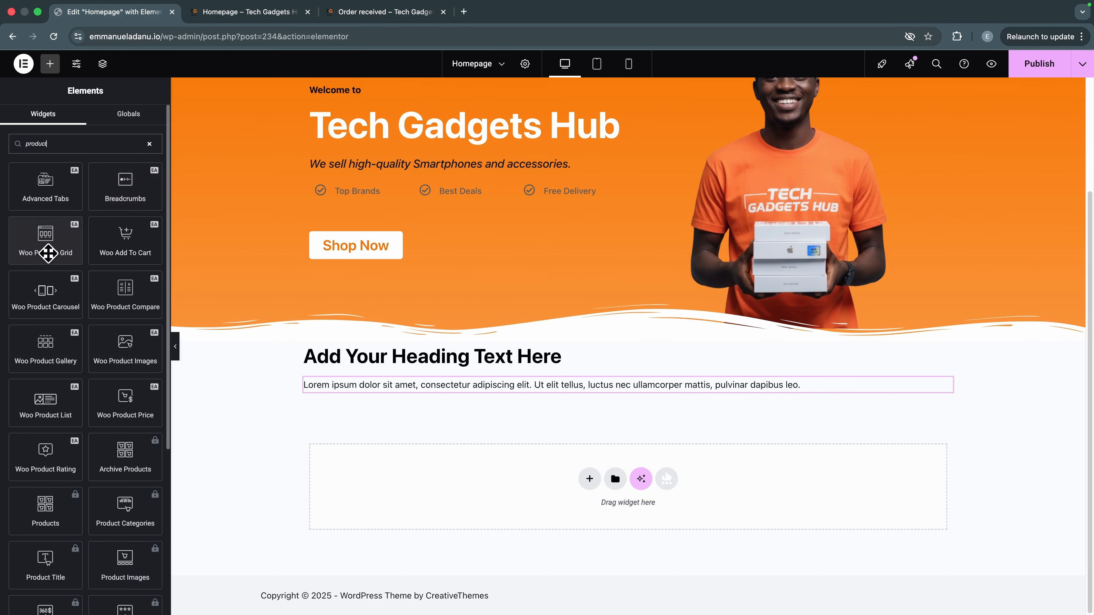
left_click_drag(45, 242, 354, 404)
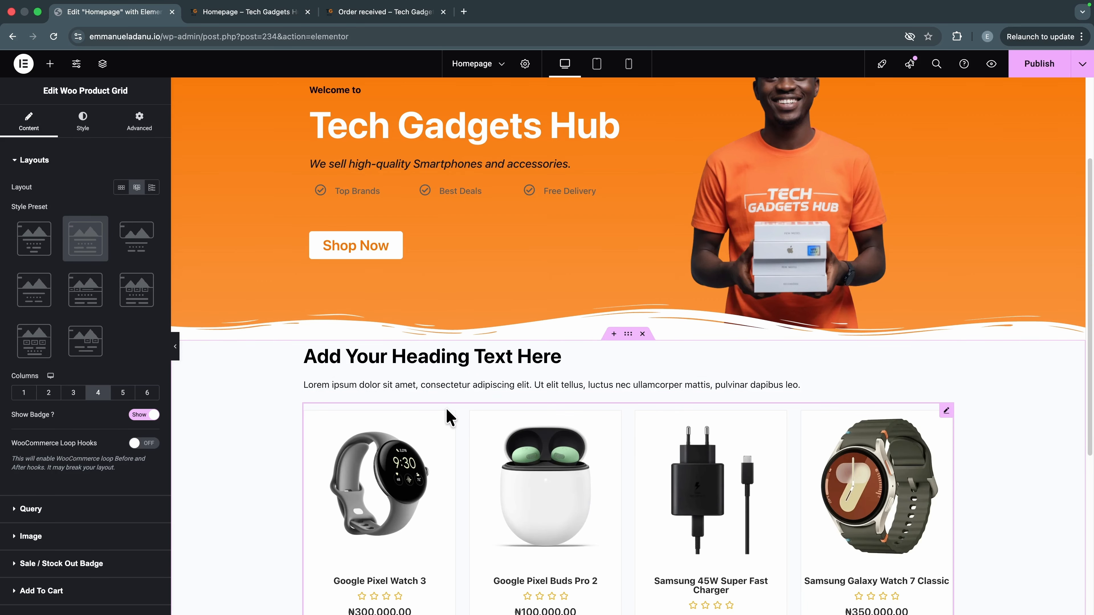
scroll(447, 415, "down", 4)
scroll(545, 246, "down", 3)
scroll(503, 283, "up", 4)
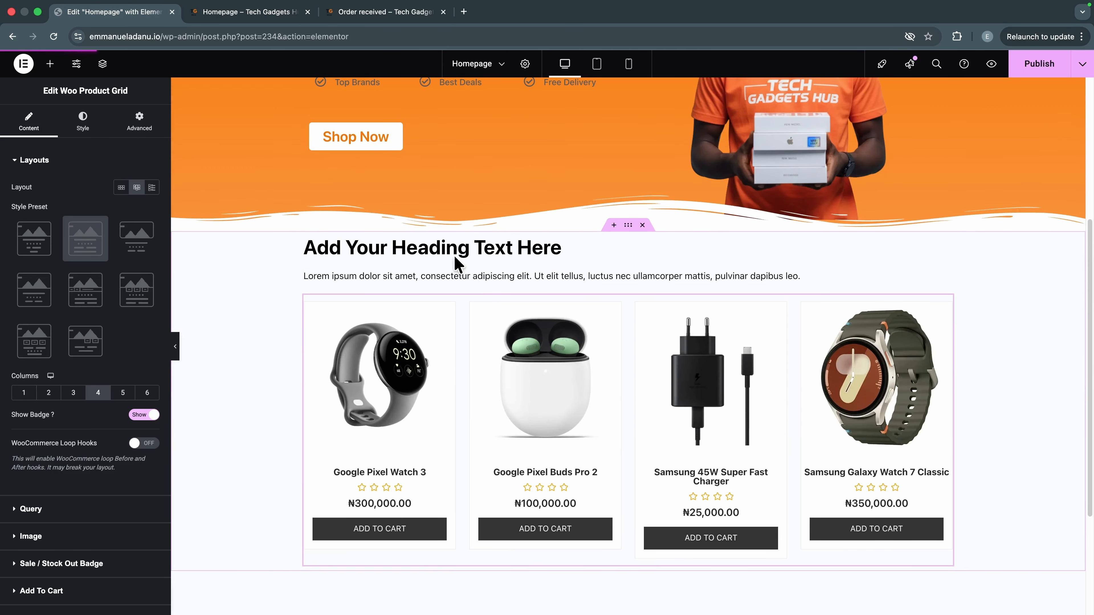
Step: Change the new section's heading text to "Popular Products" and set its HTML tag to H1
left_click(393, 247)
triple_click(54, 200)
type("Popular P")
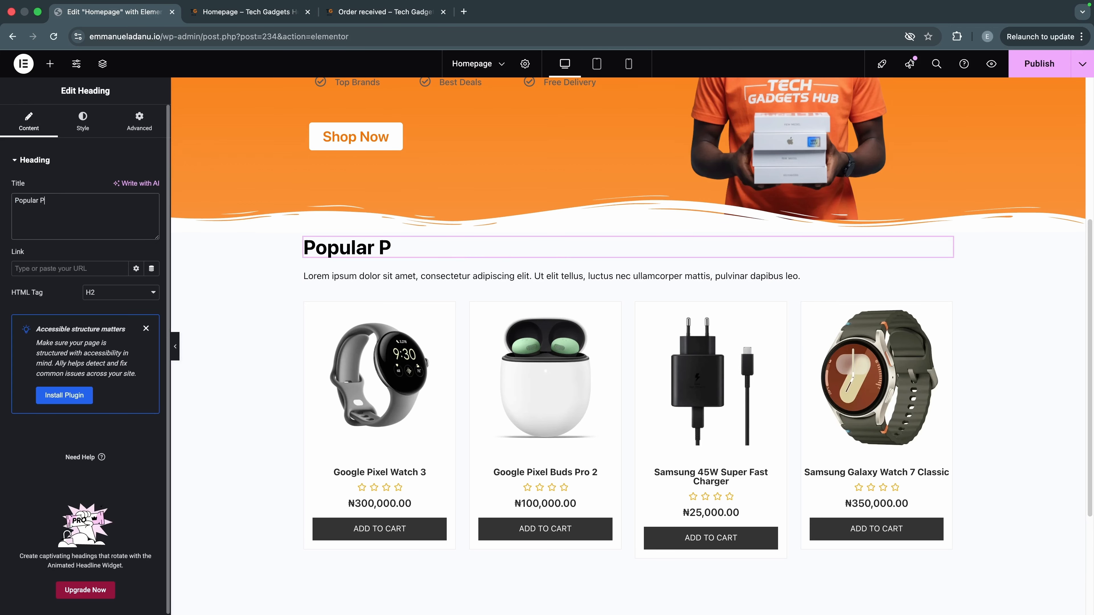
type("roducts")
scroll(225, 340, "down", 2)
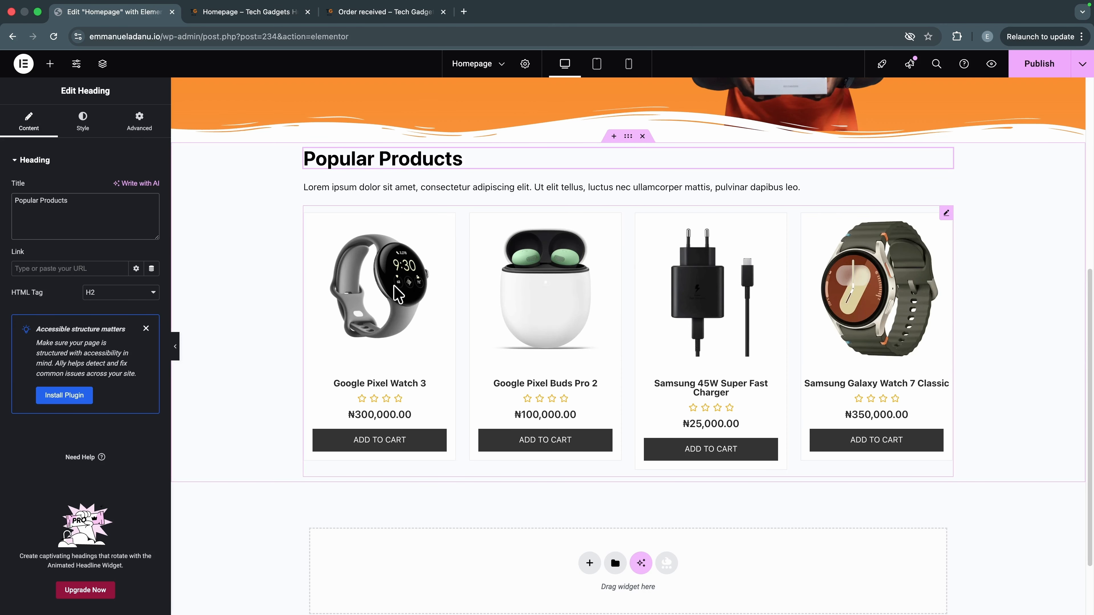
scroll(916, 299, "up", 1)
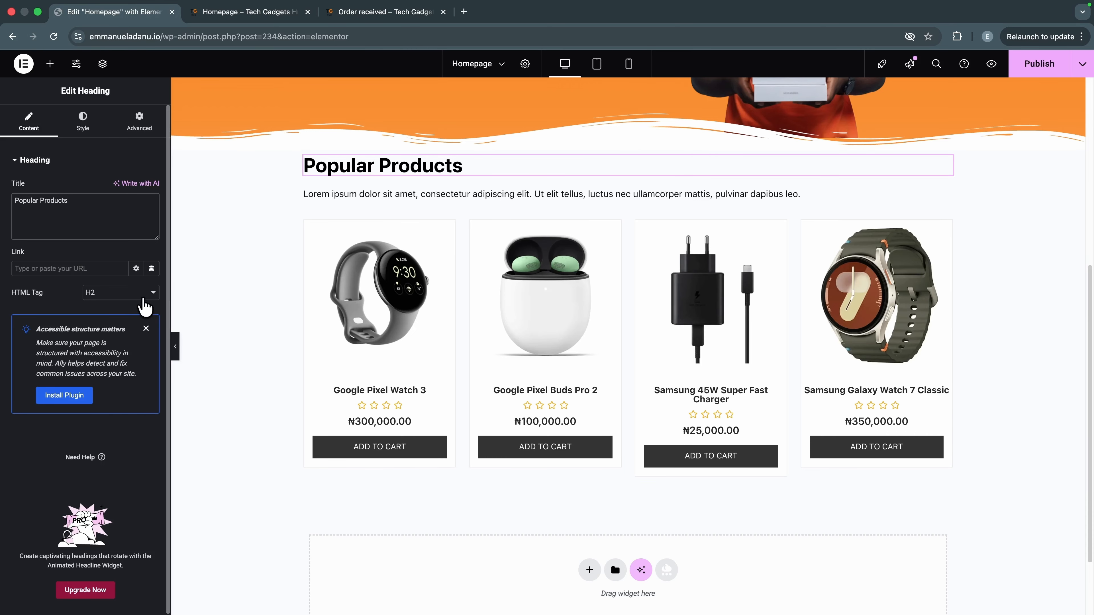
left_click(142, 297)
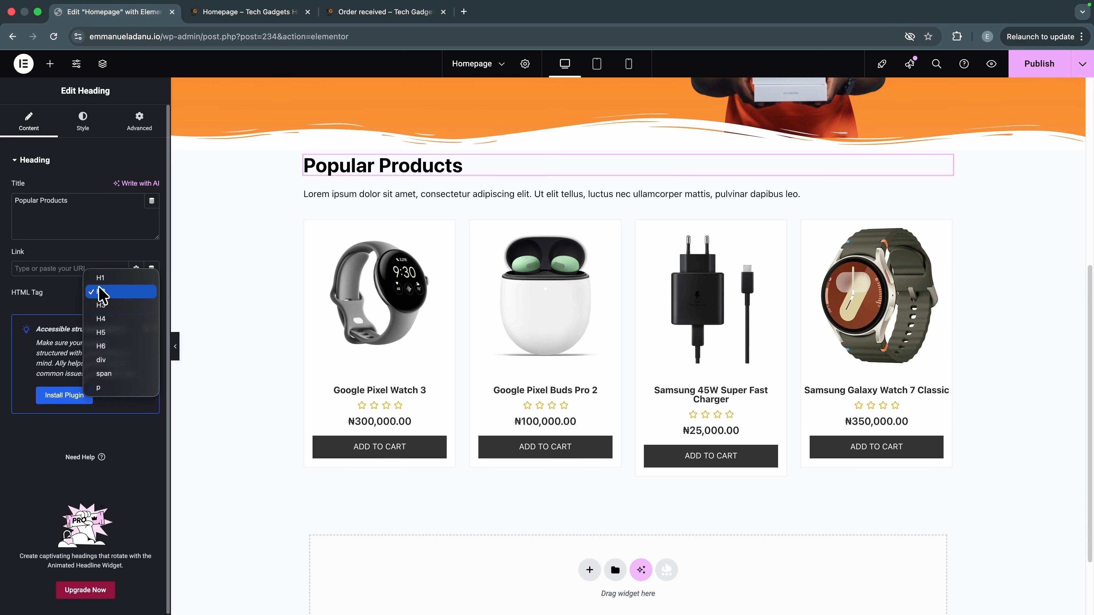
left_click(103, 279)
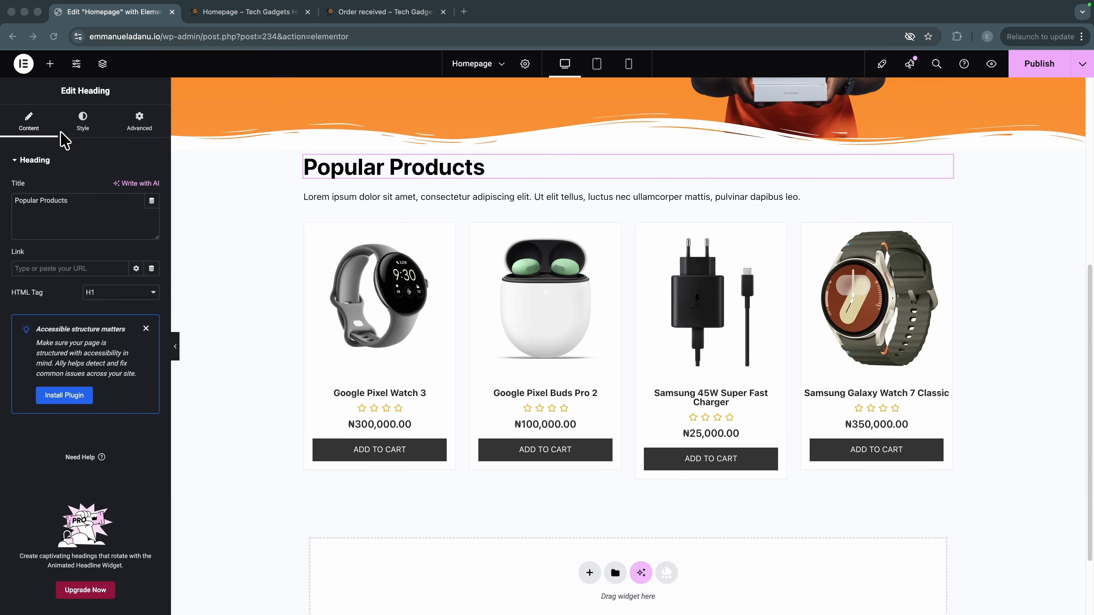
Step: Try centre alignment on the Popular Products heading, comparing it with left alignment
left_click(83, 126)
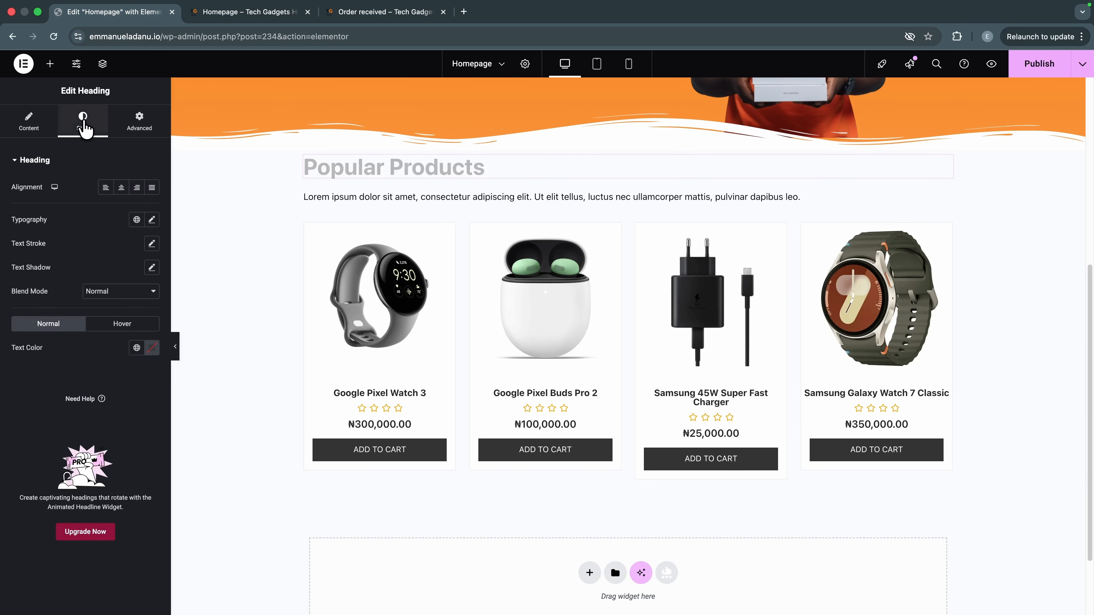
left_click(121, 188)
left_click(106, 189)
left_click(121, 189)
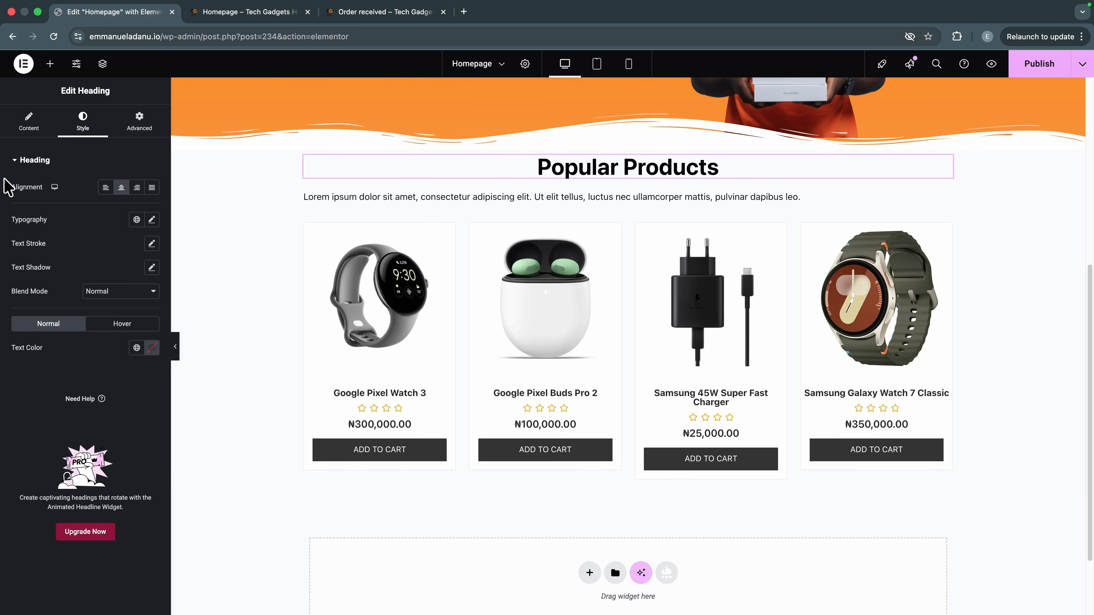
left_click(107, 191)
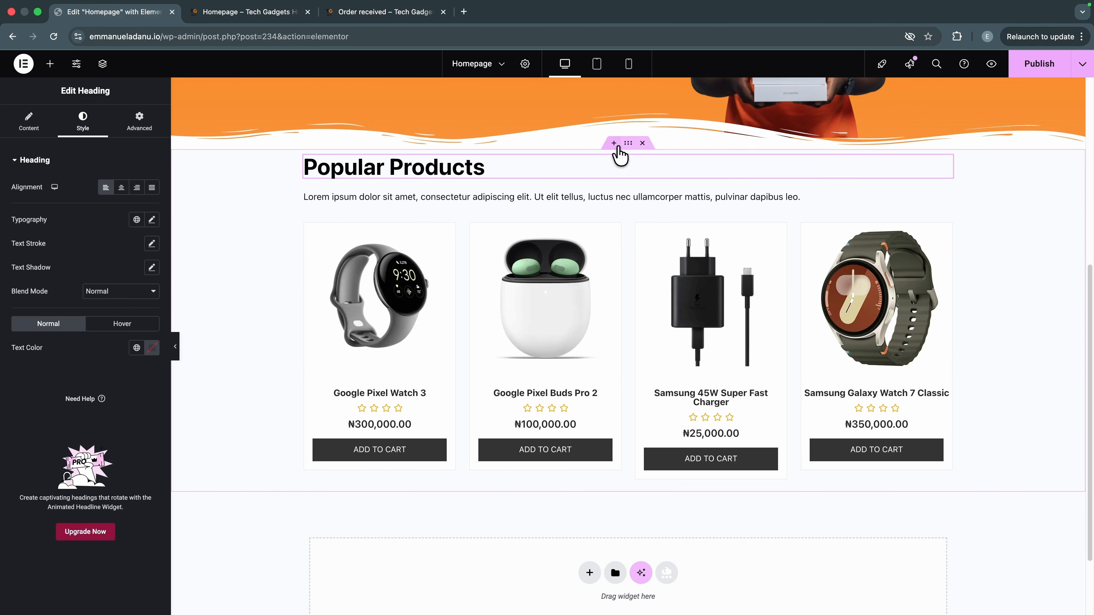
Step: Set both Align Items and Justify Content to Center for the Popular Products container
left_click(628, 143)
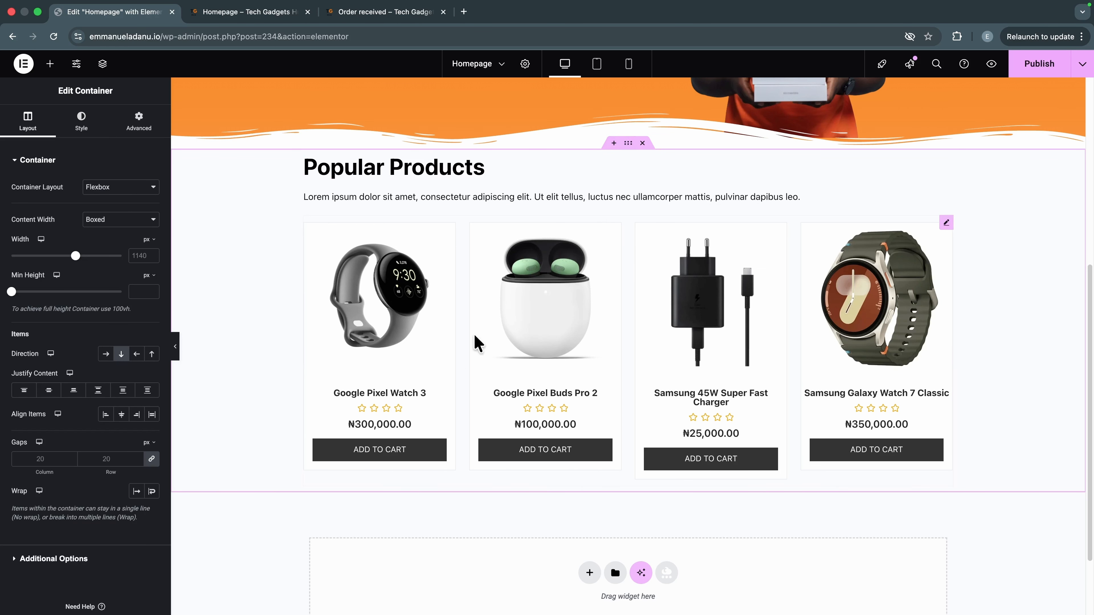
left_click(121, 416)
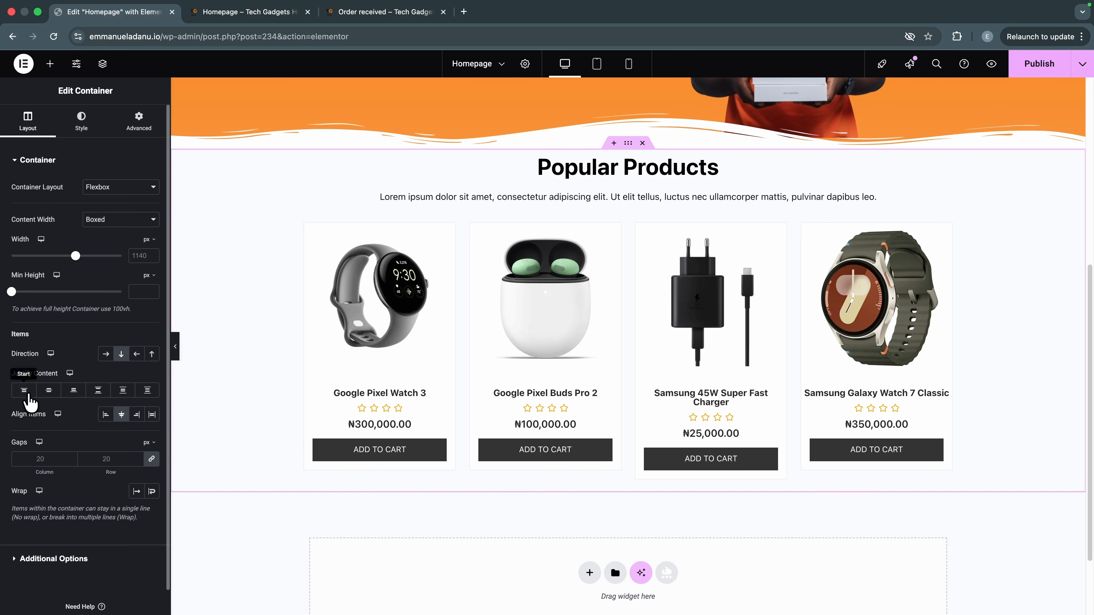
left_click(48, 390)
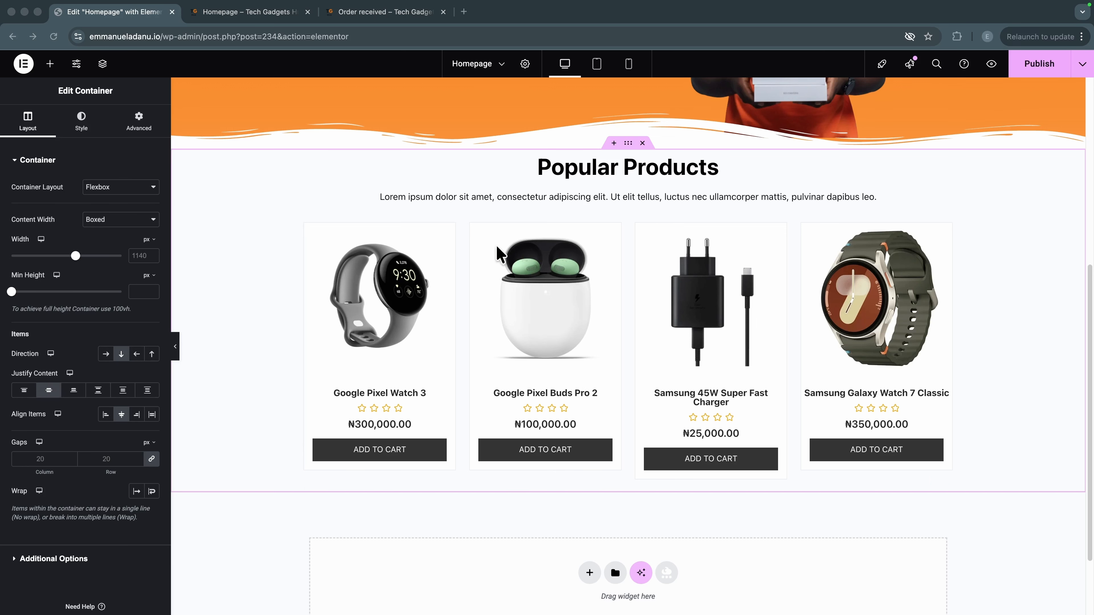
Step: Set the Popular Products heading's font family to IBM Plex Mono
left_click(569, 171)
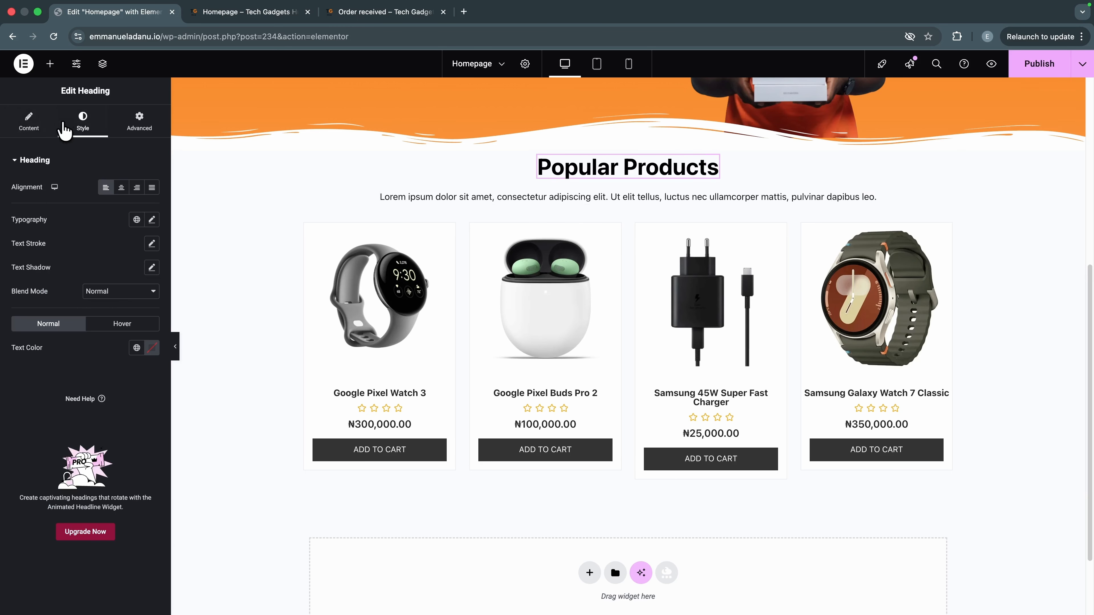
left_click(152, 220)
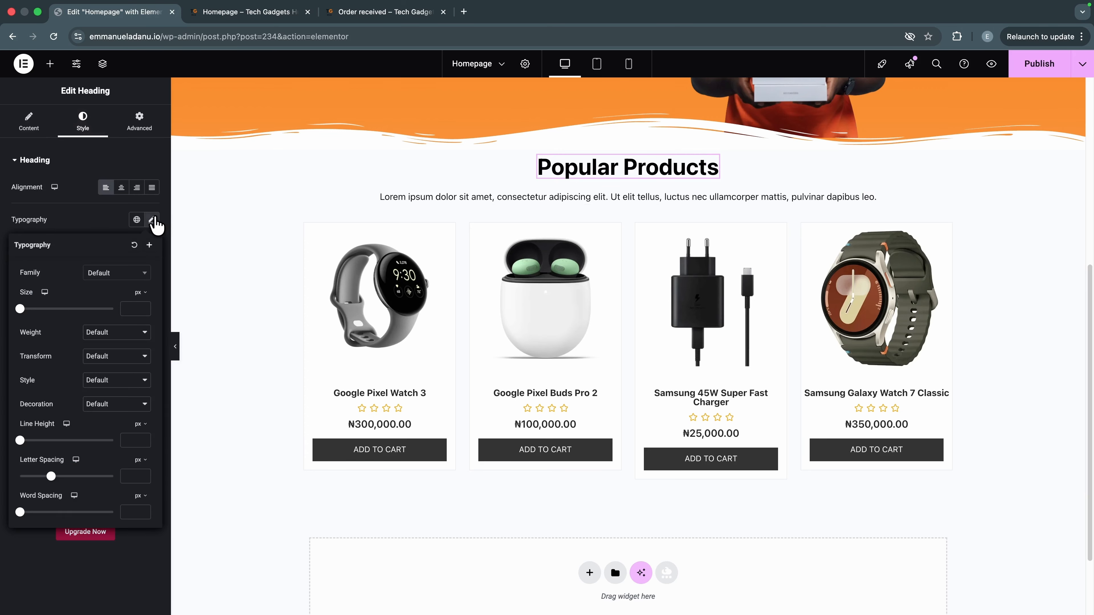
left_click(110, 278)
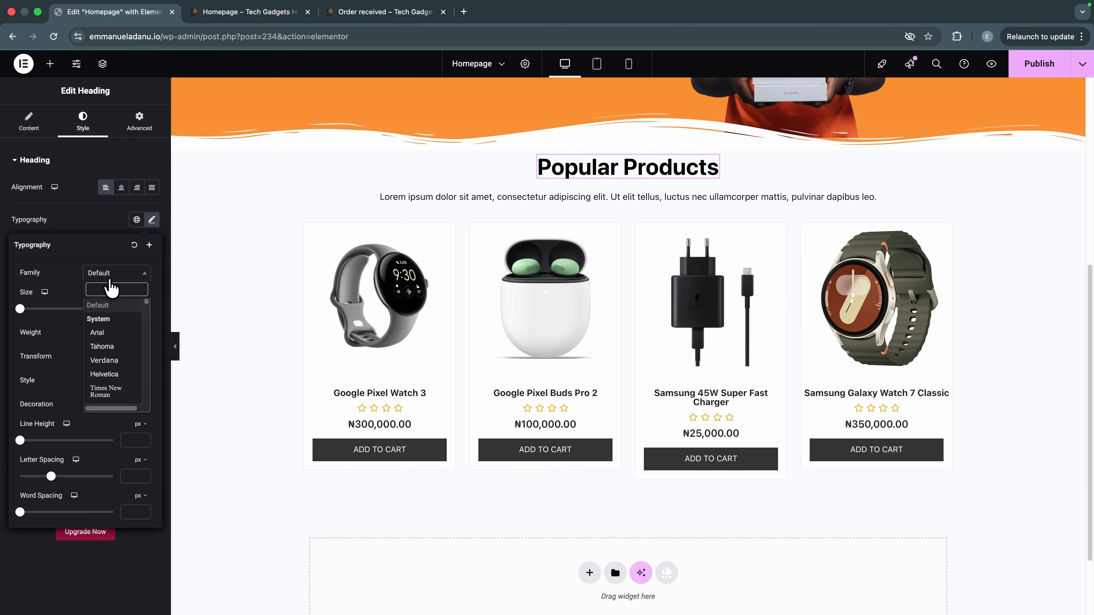
type("ib")
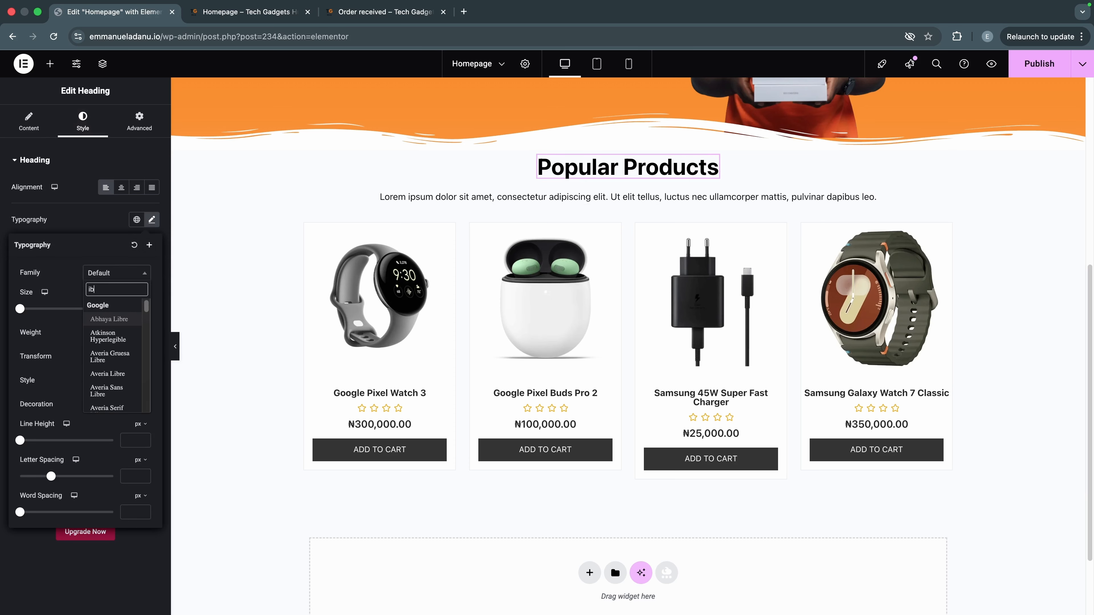
type("m")
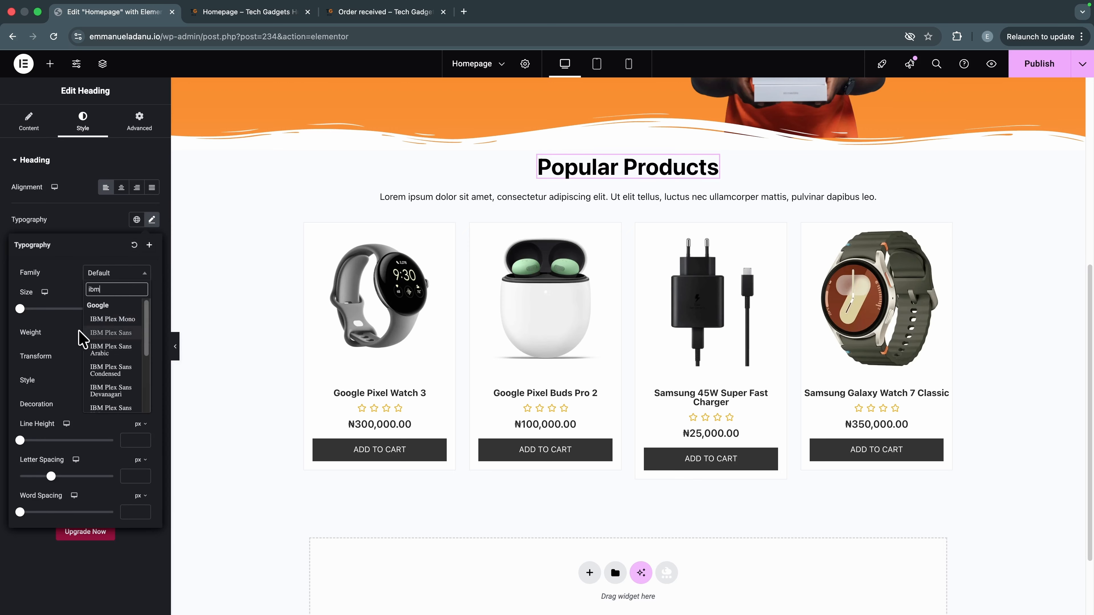
left_click(113, 319)
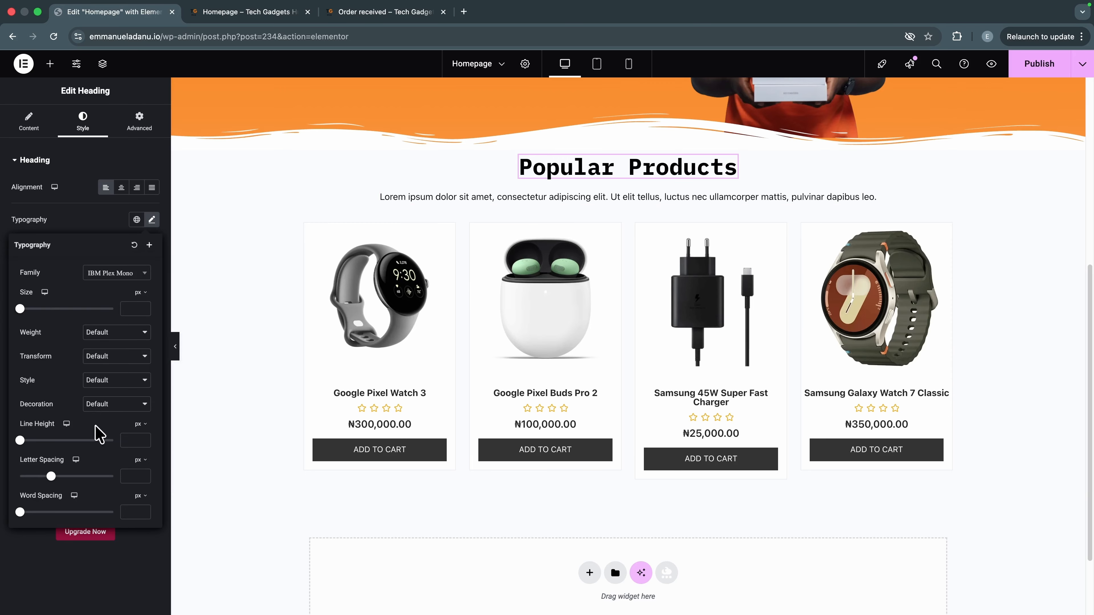
Step: Set the hero "Tech Gadgets Hub" heading's font family to IBM Plex Mono and reduce its size until it fits on one line
left_click(80, 223)
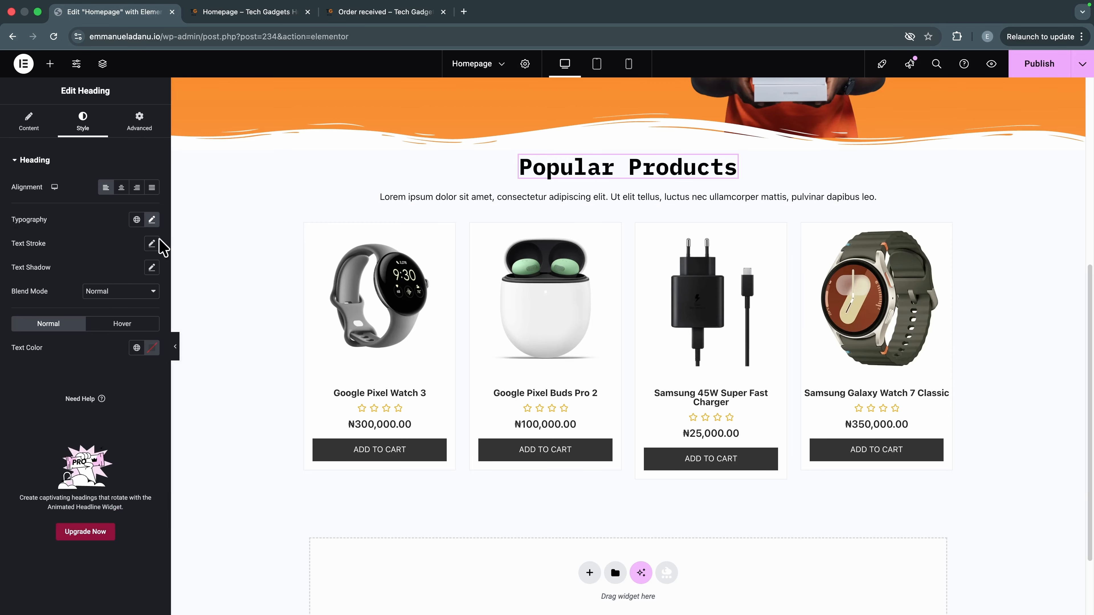
scroll(560, 302, "up", 1)
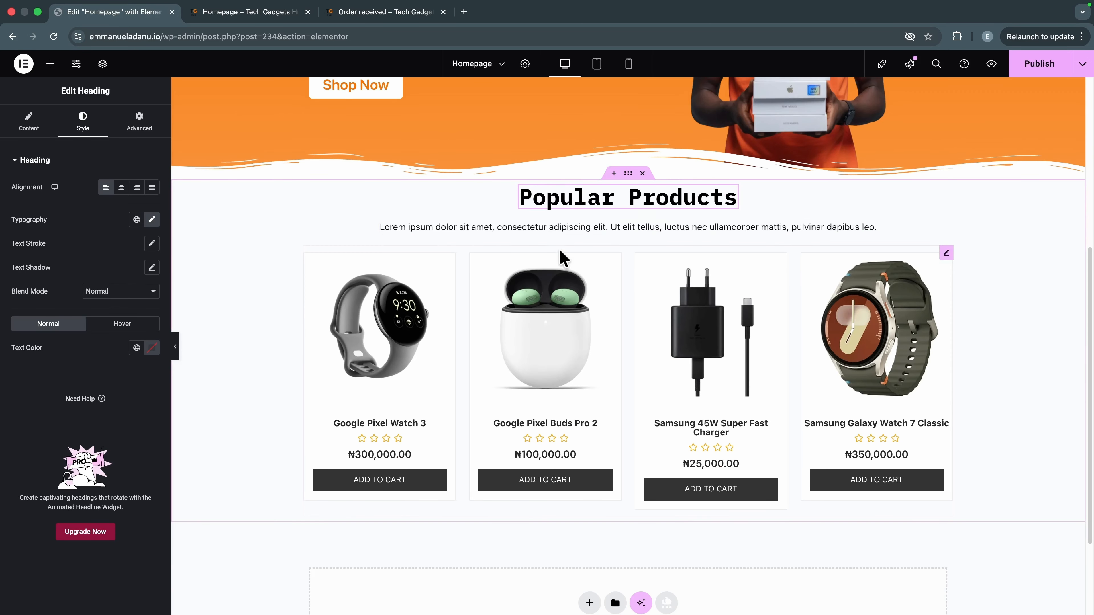
scroll(547, 258, "up", 8)
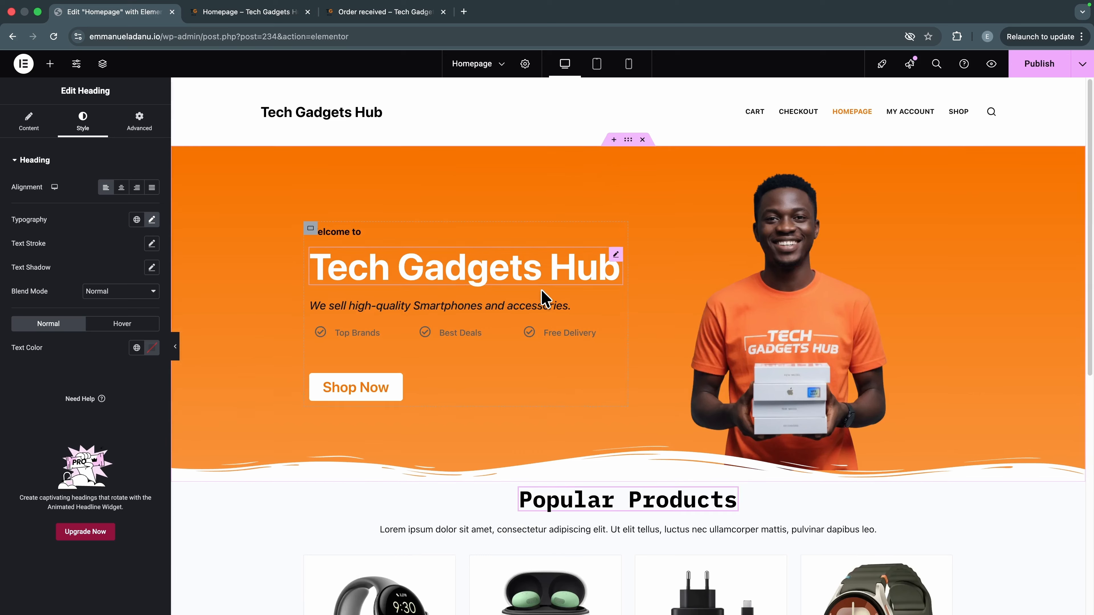
left_click(462, 260)
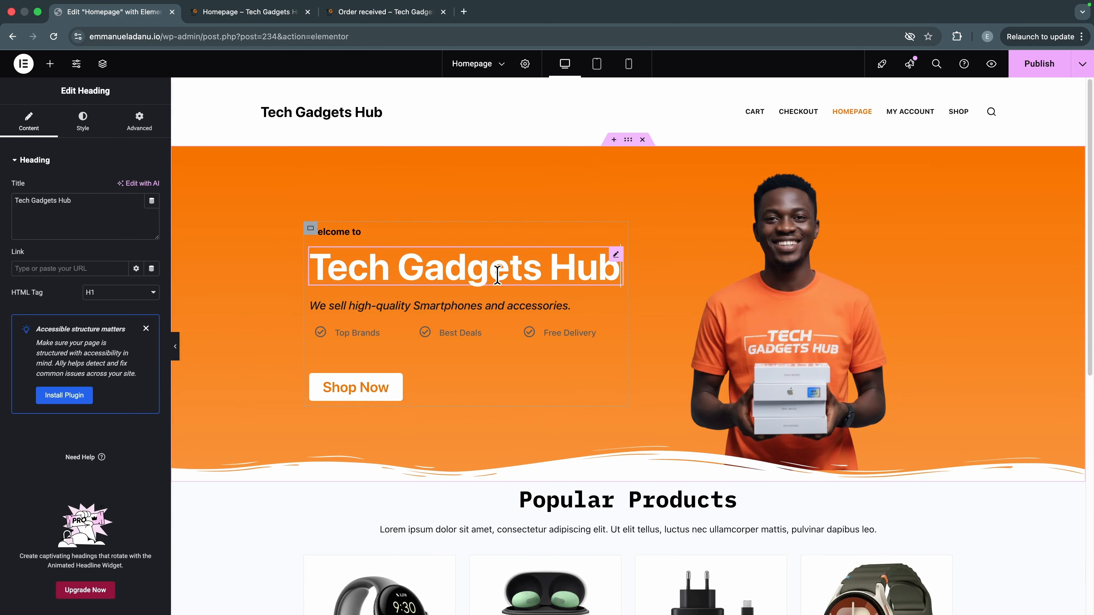
left_click(82, 123)
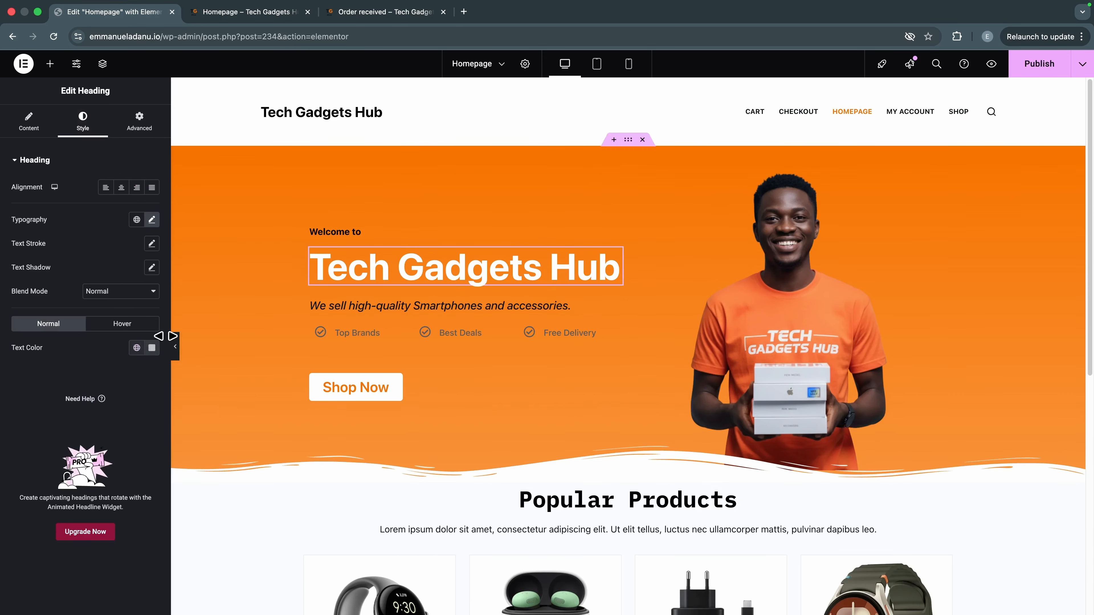
left_click(152, 220)
left_click(123, 276)
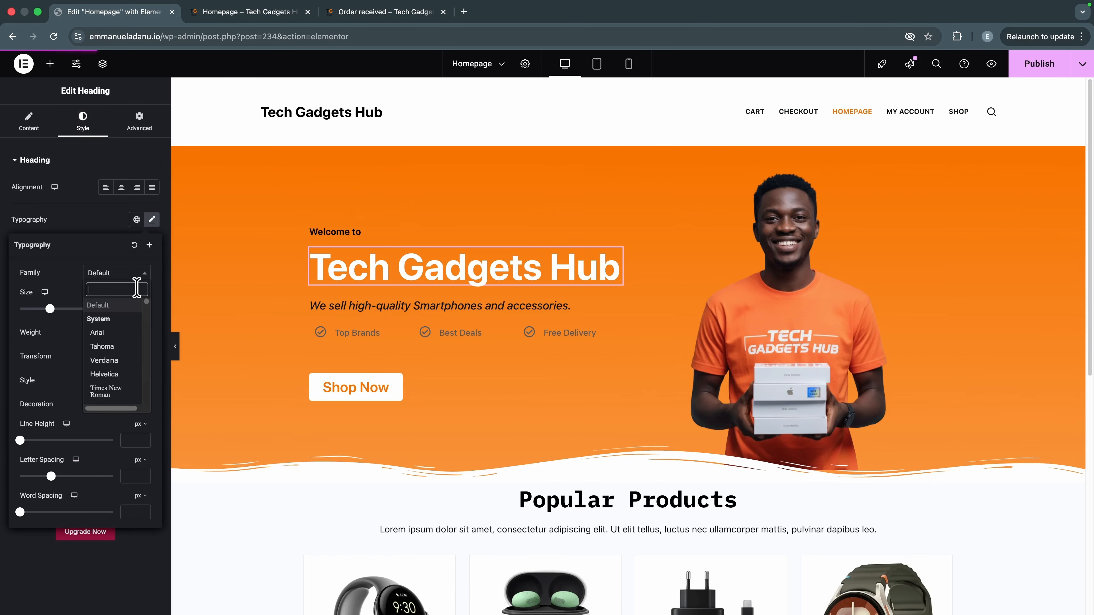
type("ib")
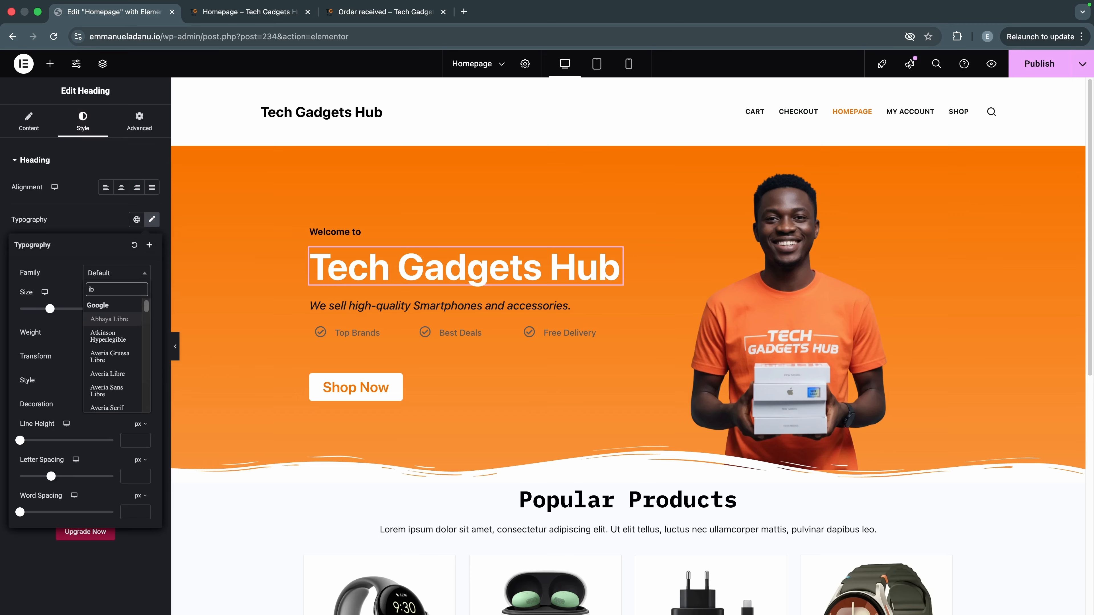
type("m")
left_click(113, 319)
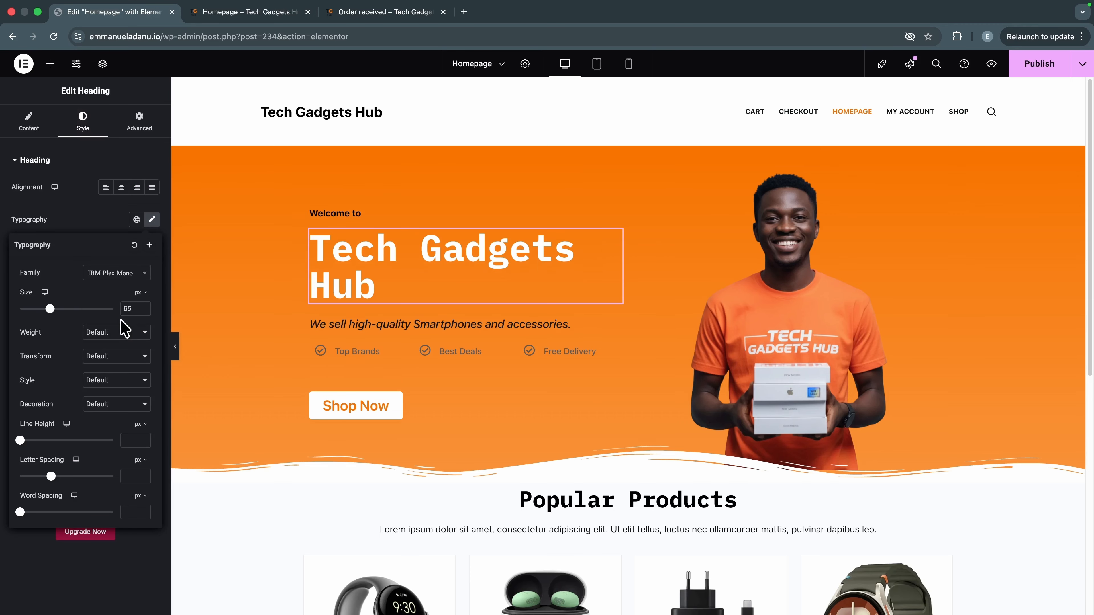
left_click_drag(50, 309, 46, 308)
left_click(252, 506)
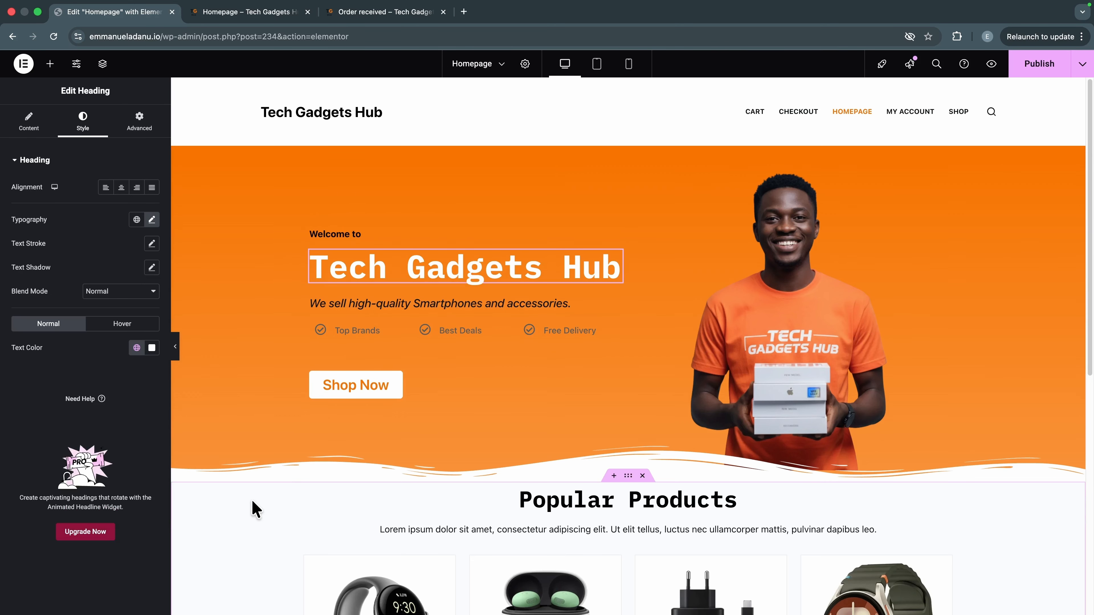
Step: Replace the placeholder text under the Popular Products heading with "Check out our most popular products"
scroll(512, 415, "down", 2)
scroll(511, 414, "down", 10)
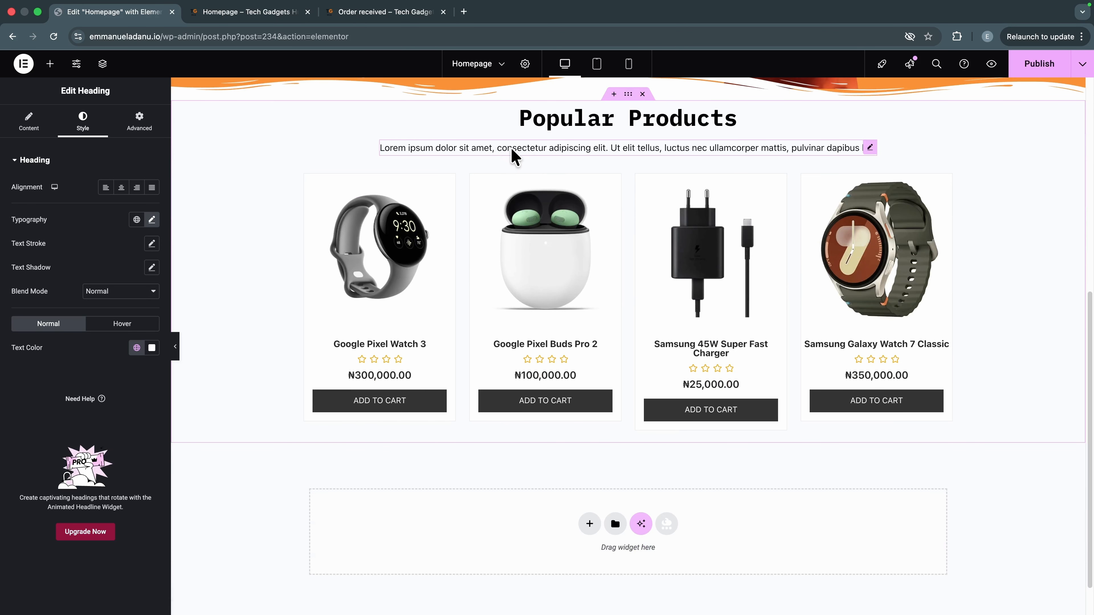
left_click(513, 151)
left_click(98, 306)
key("ctrl+a")
key("BackSpace")
type("Check out ")
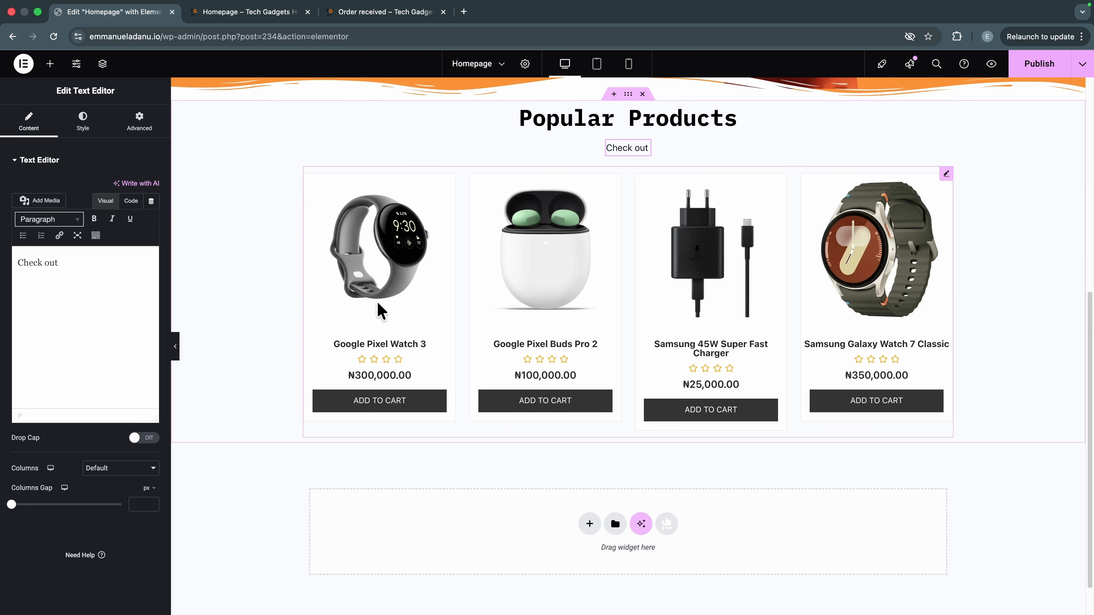
type("our most popular ")
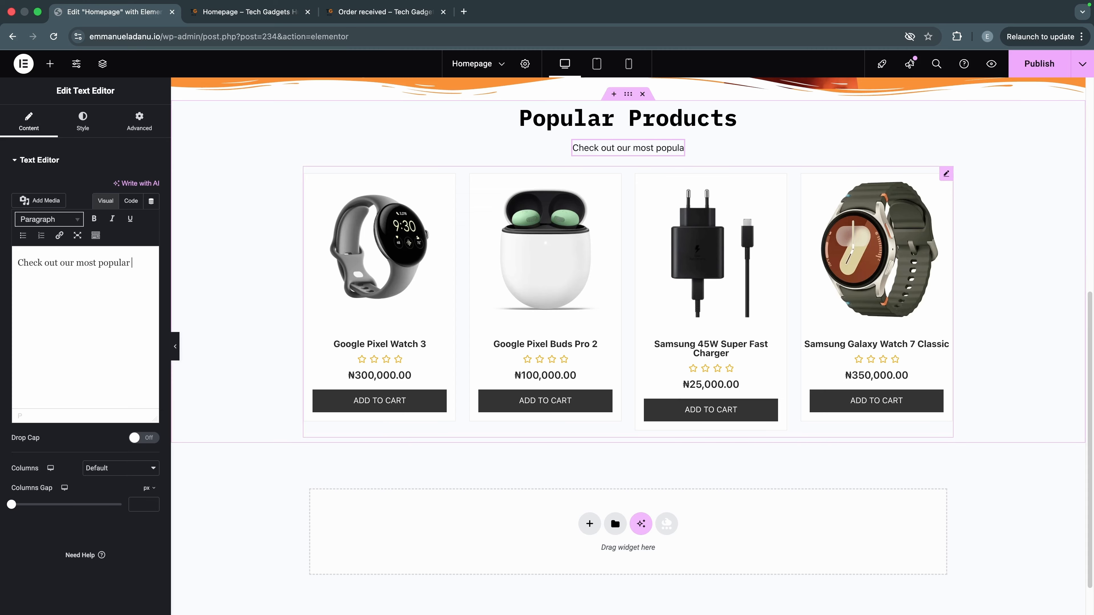
type("products")
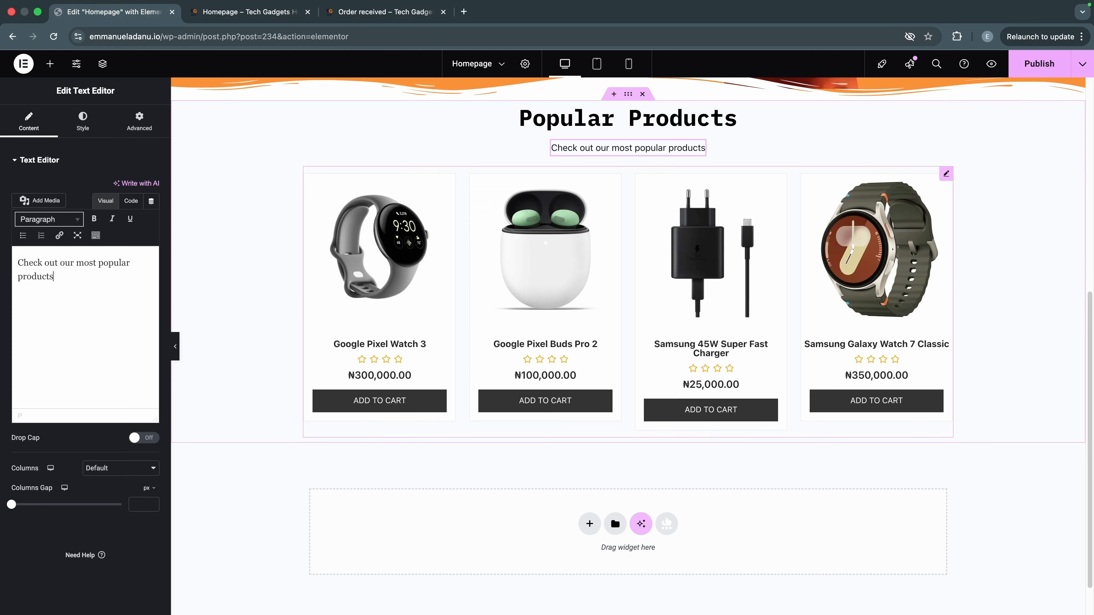
Step: Set the Popular Products subtitle's font family to Rubik and its size to 16 px
left_click(81, 129)
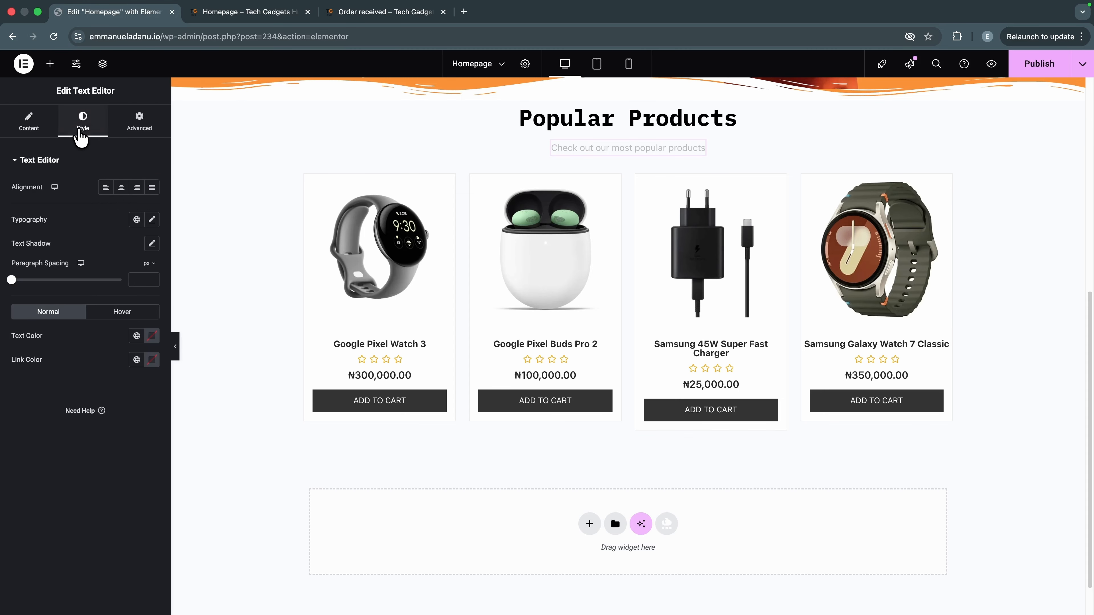
left_click(152, 220)
left_click(113, 275)
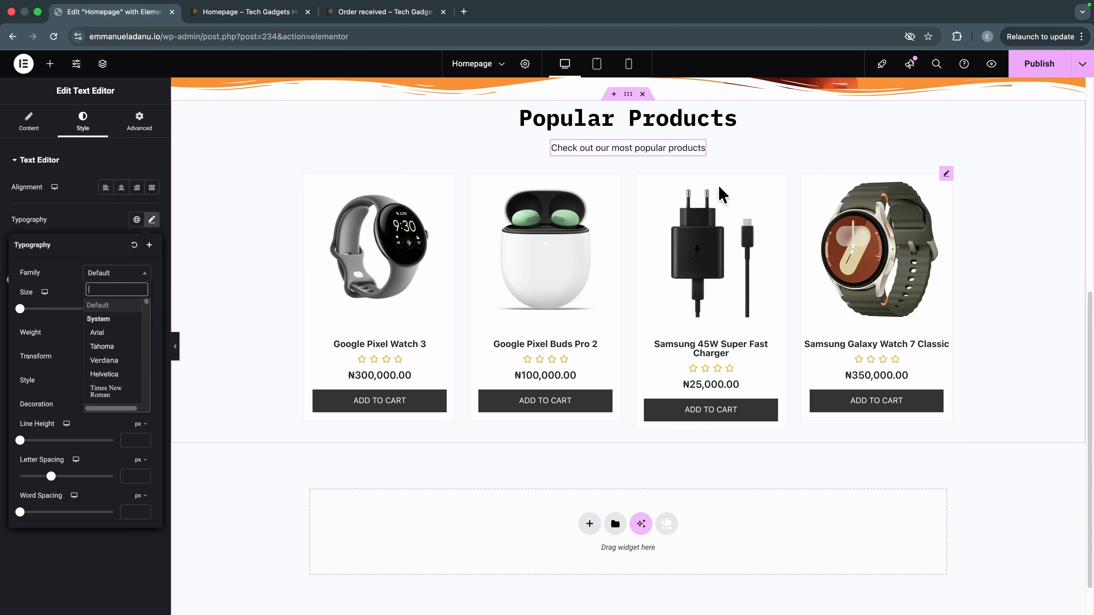
type("rubi")
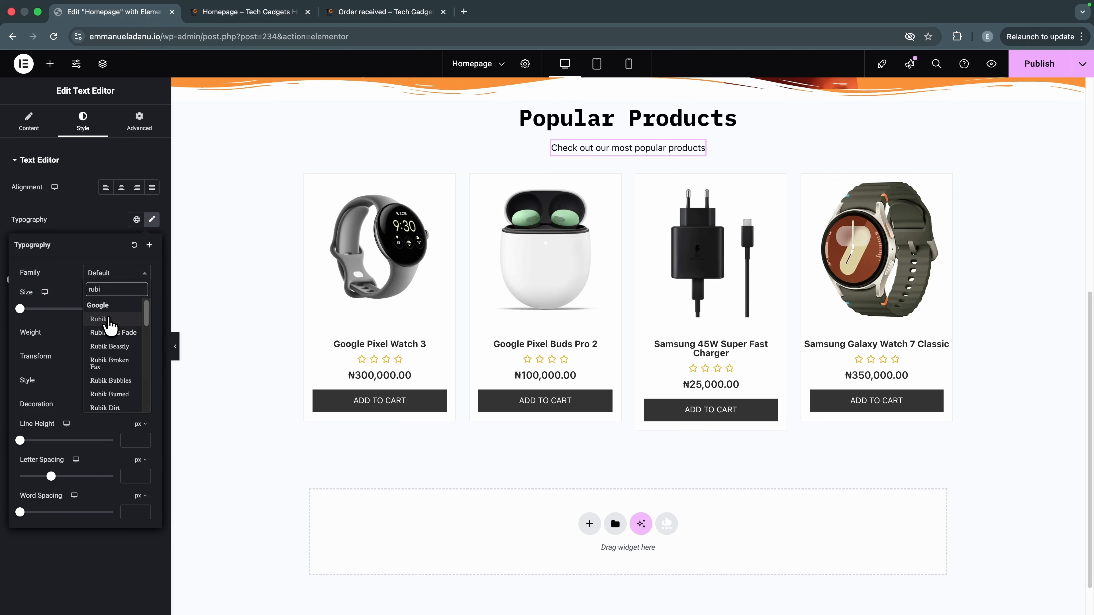
left_click(99, 320)
left_click(91, 219)
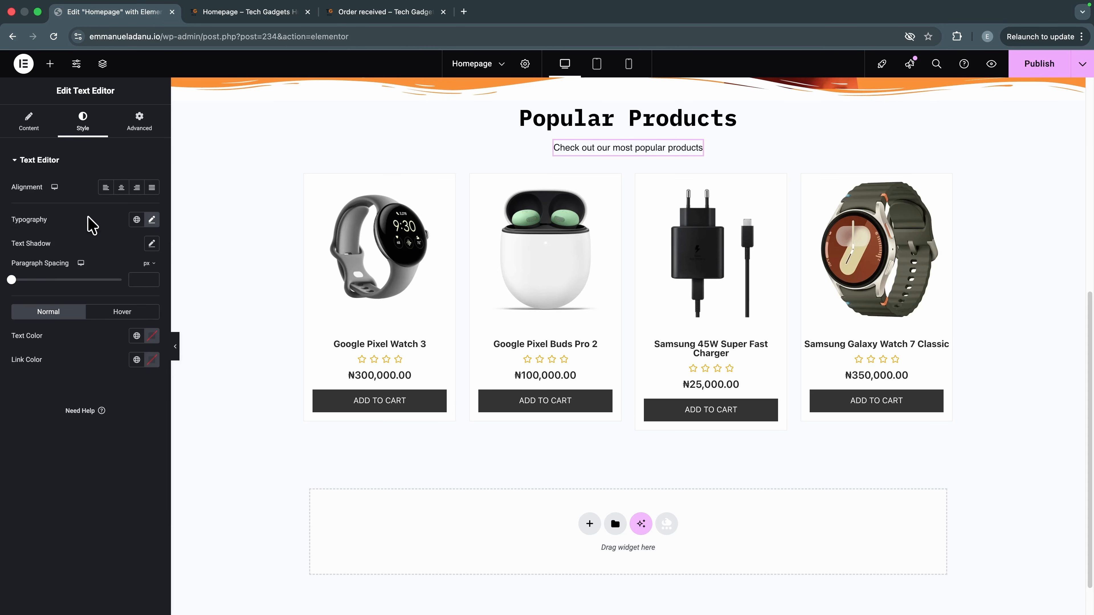
left_click(151, 219)
left_click_drag(20, 309, 27, 308)
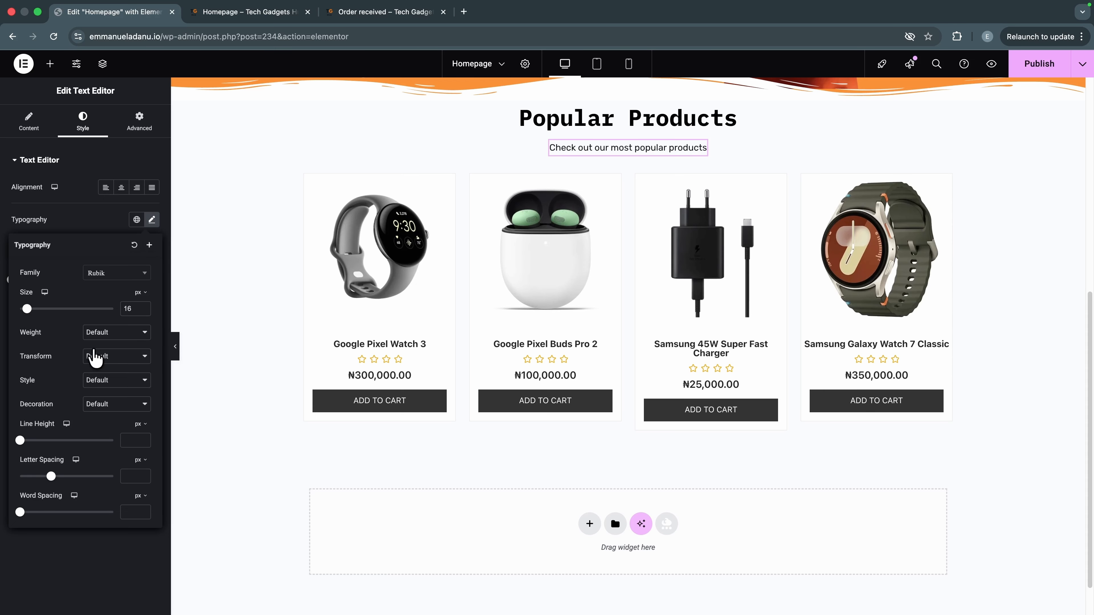
Step: Try the 500 (Medium) weight on the subtitle, settle on 400 (Normal), and set its style to Italic
left_click(98, 334)
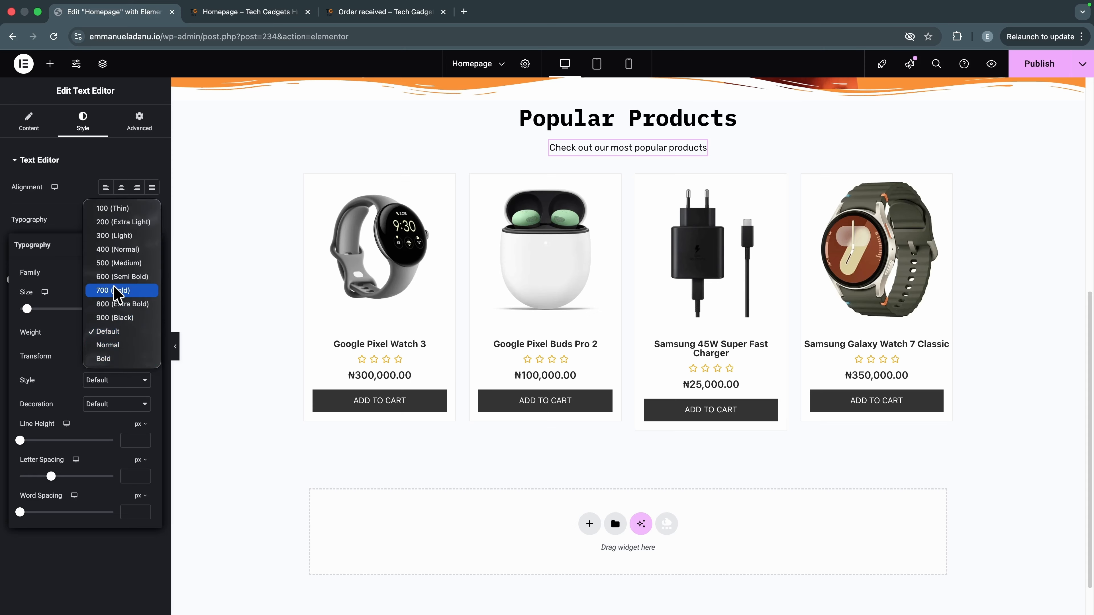
left_click(115, 264)
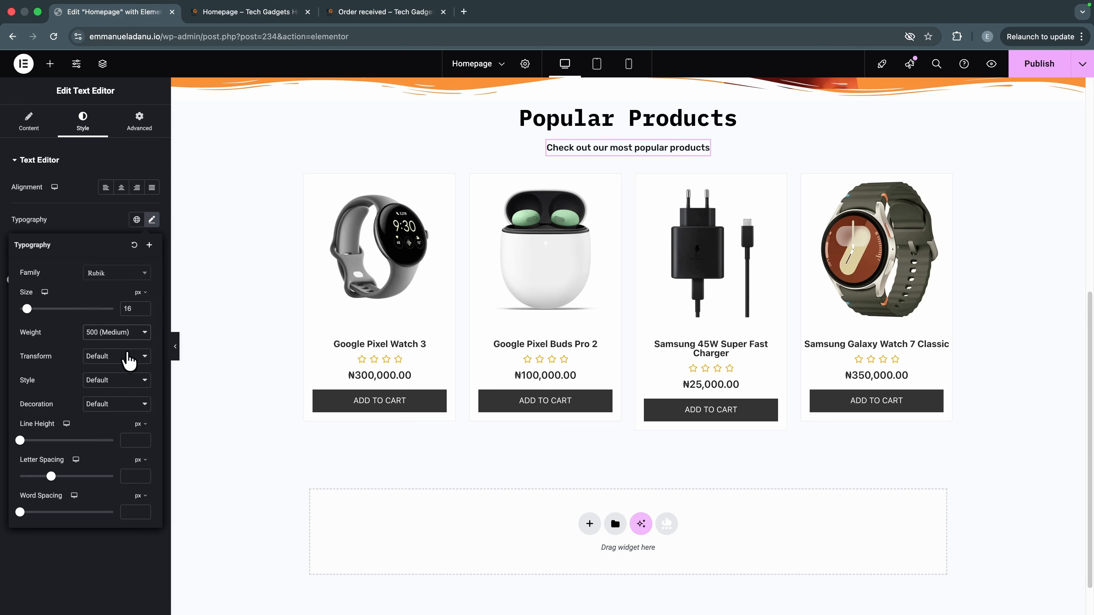
left_click(120, 333)
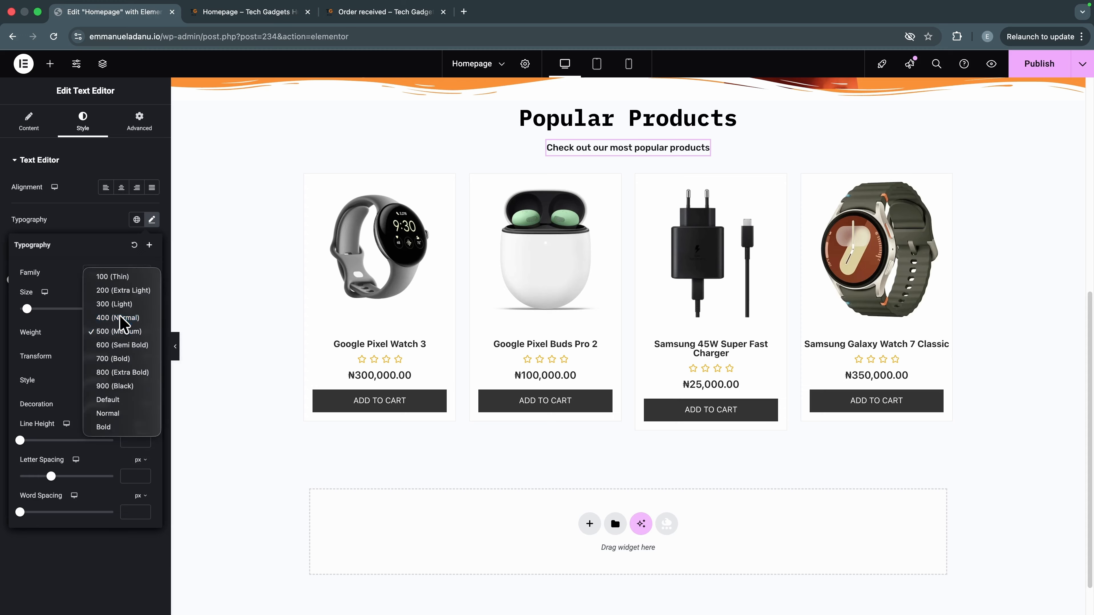
left_click(120, 317)
left_click(94, 380)
left_click(113, 407)
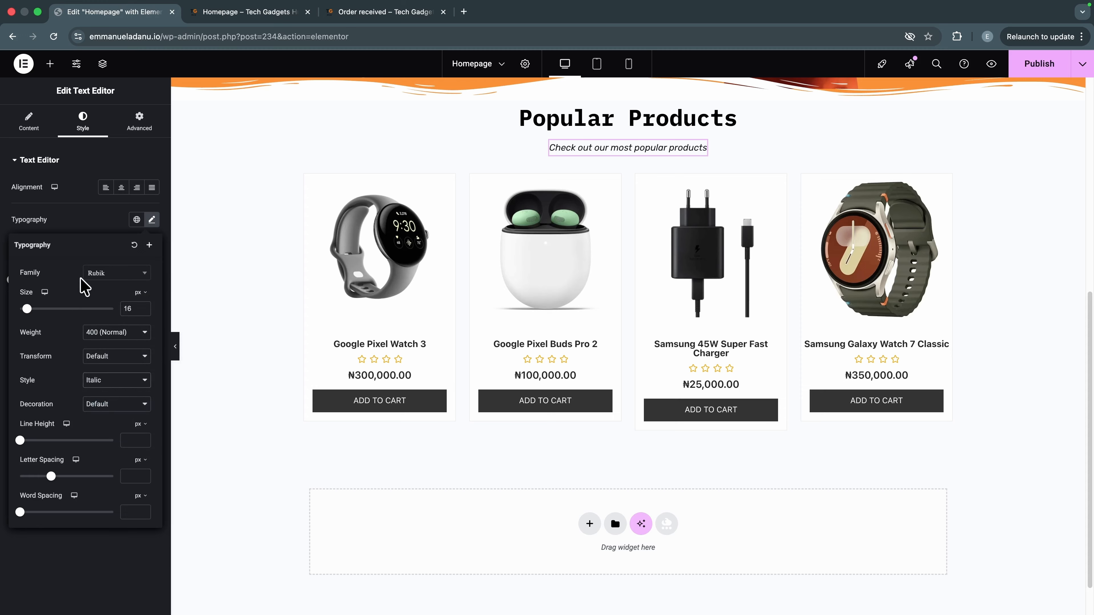
left_click(170, 437)
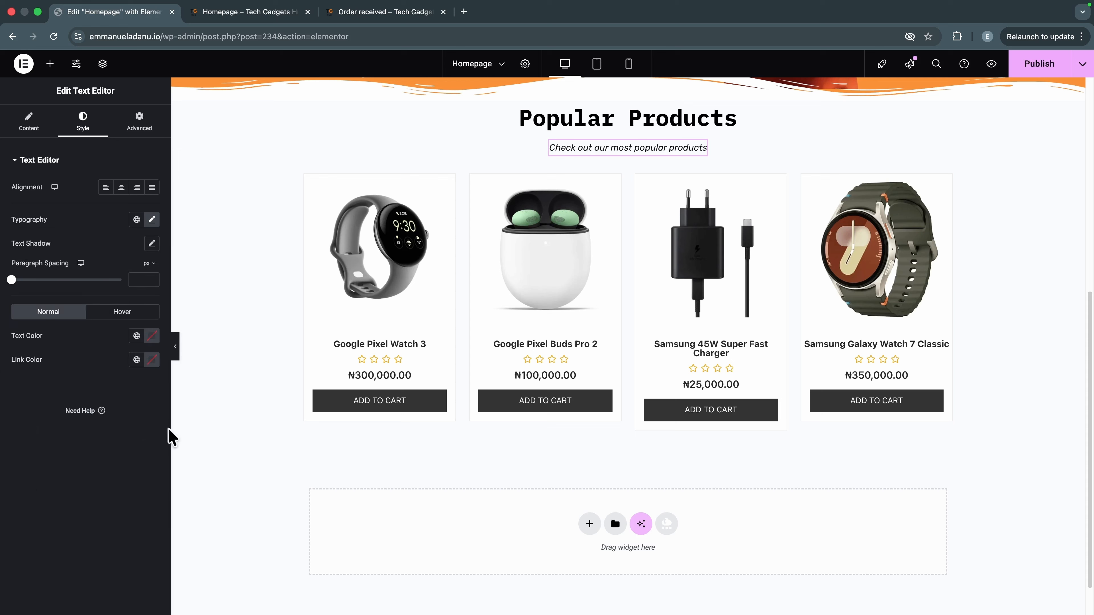
Step: Apply the grey global colour to the subtitle text and review the section's look
left_click(136, 336)
left_click(122, 433)
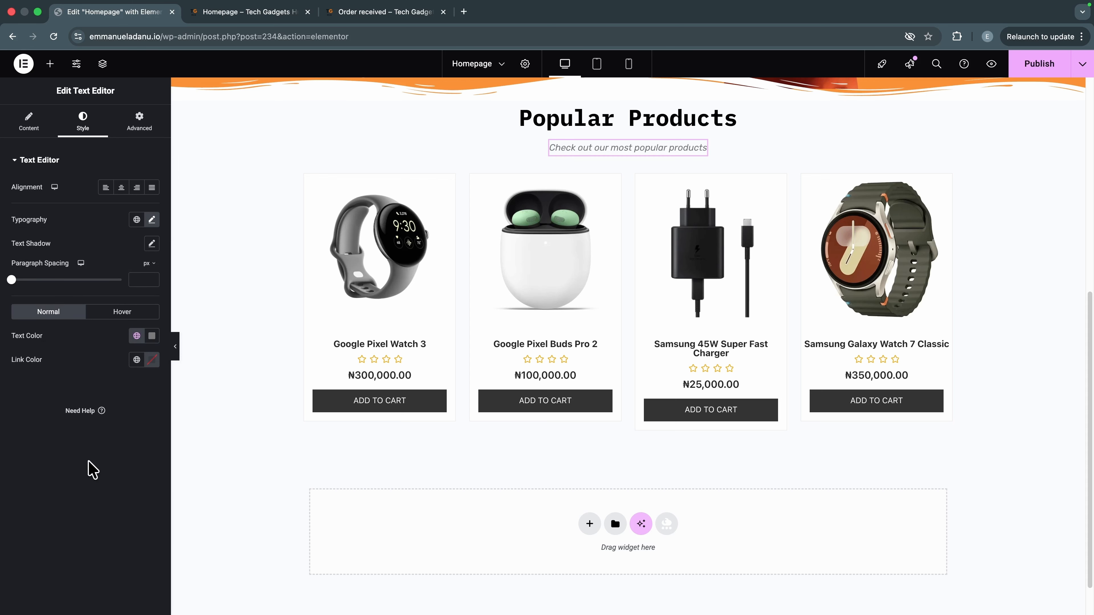
scroll(409, 297, "up", 1)
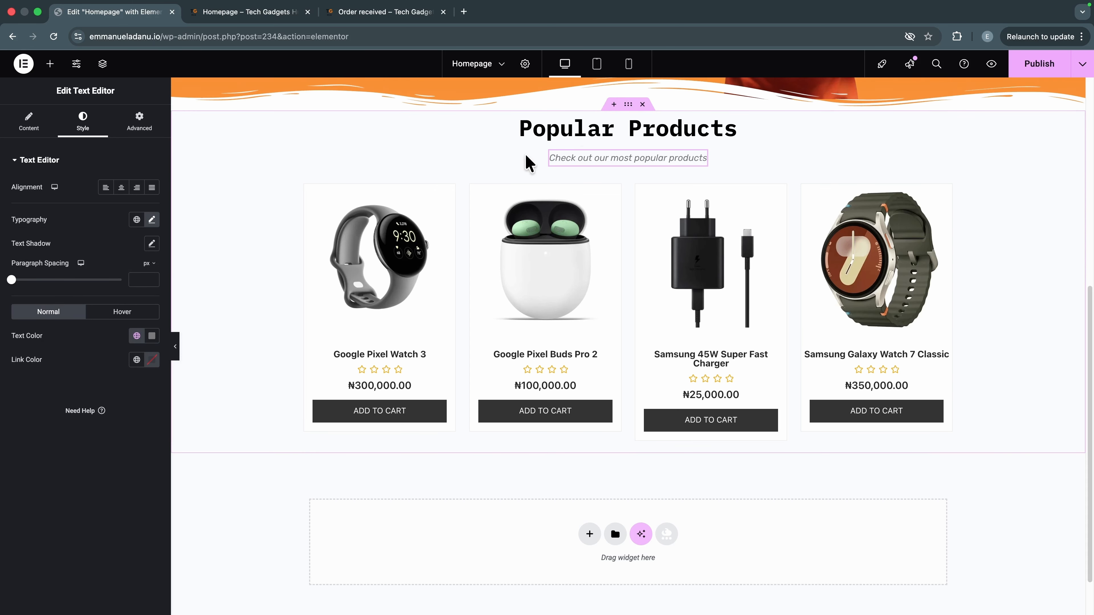
scroll(612, 275, "up", 3)
scroll(631, 252, "down", 3)
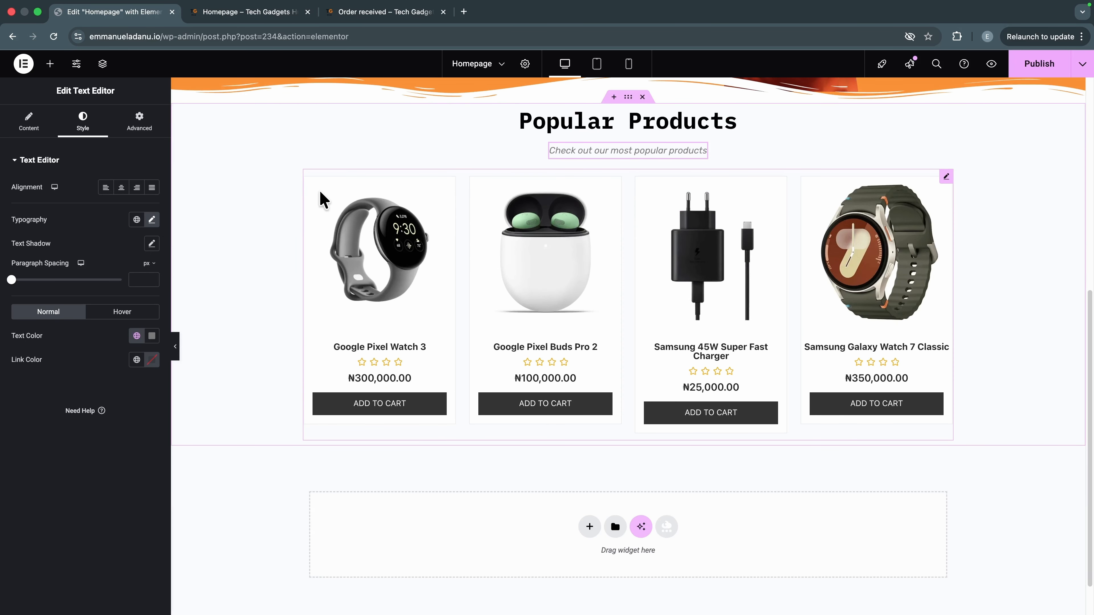
Step: Compare the available layouts for the Woo Product Grid, including List, and settle on the Grid layout
left_click(318, 204)
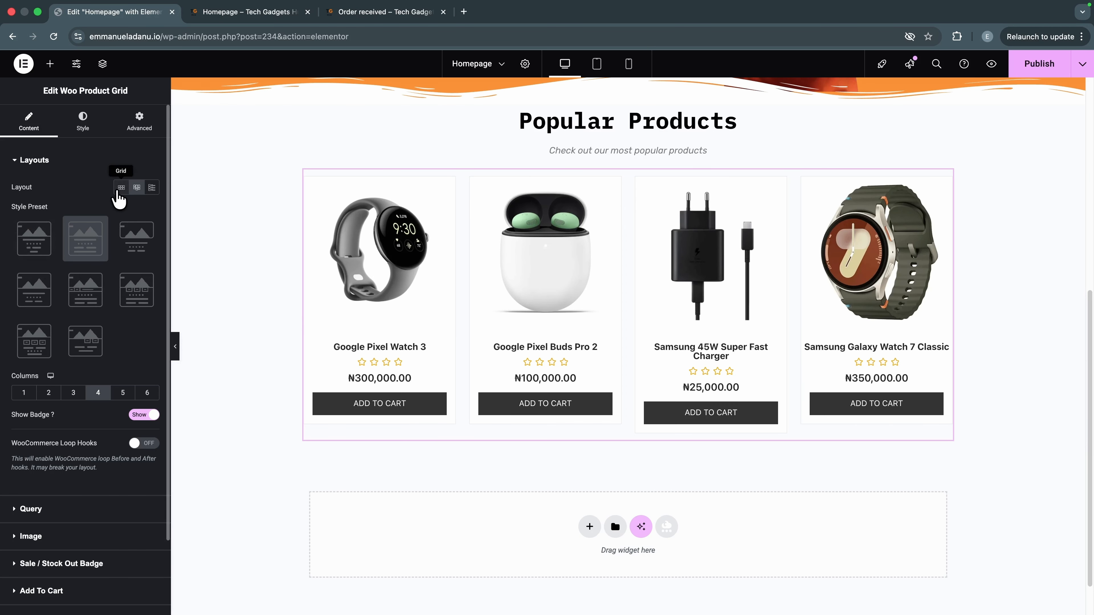
left_click(120, 188)
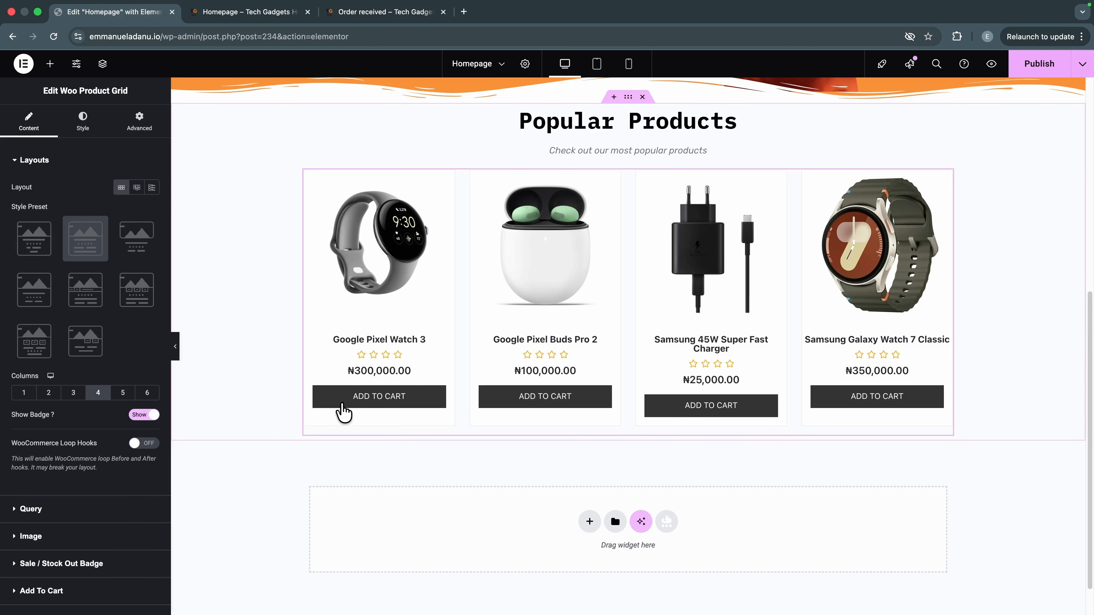
left_click(135, 188)
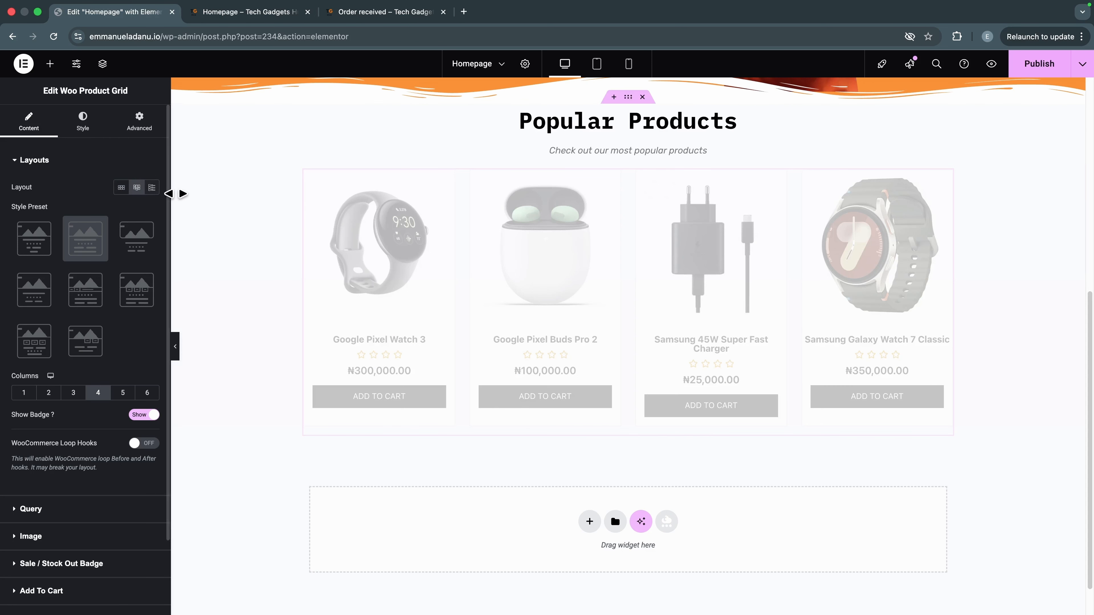
left_click(153, 189)
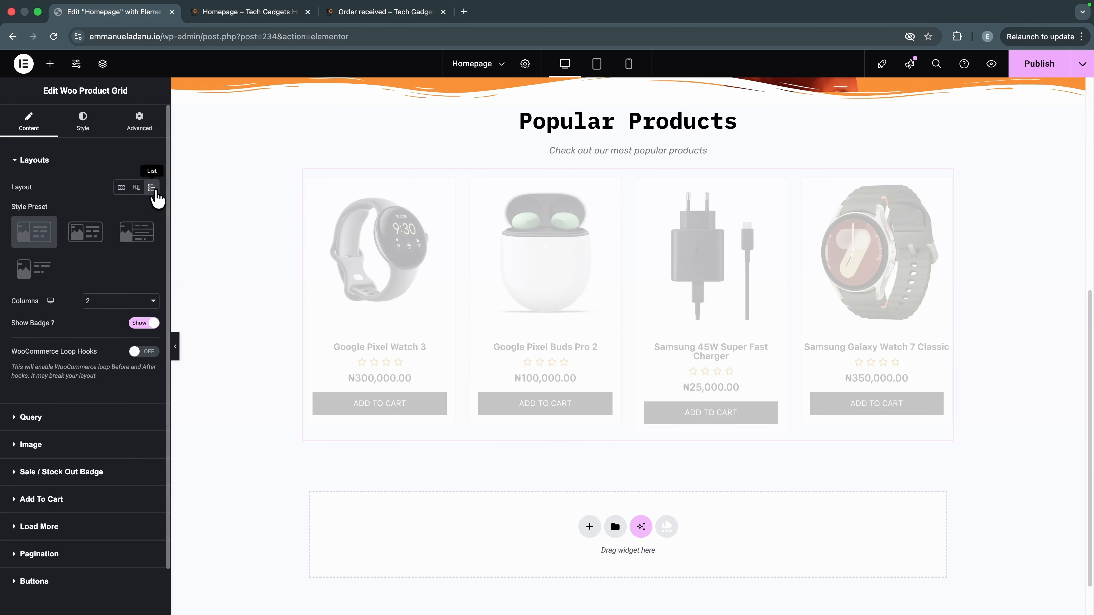
left_click(121, 189)
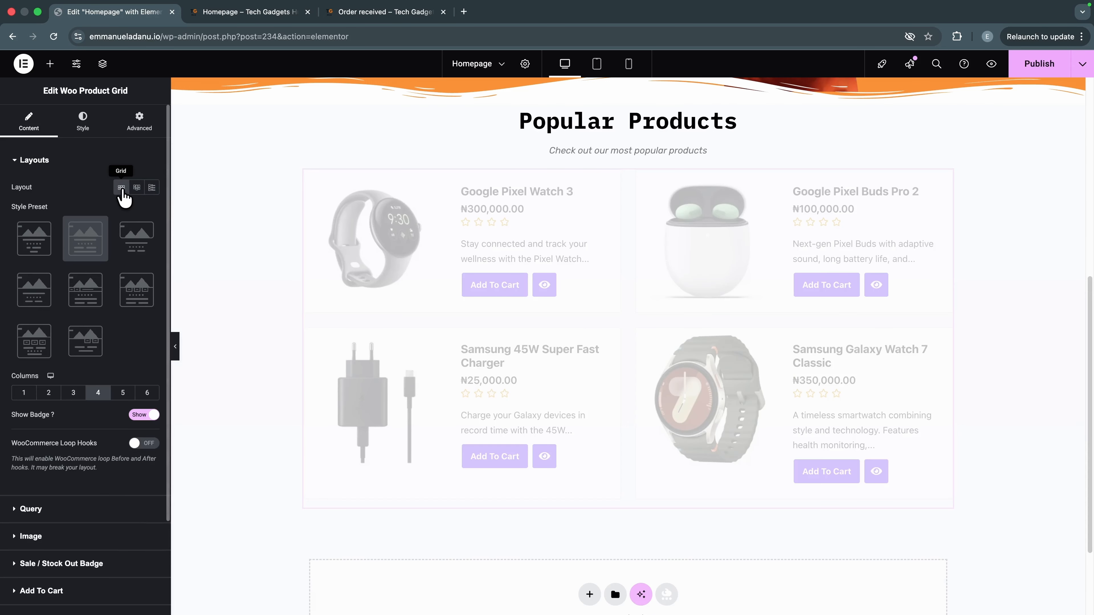
Step: Compare the style presets for the Woo Product Grid and settle on Simple Style
scroll(92, 338, "down", 1)
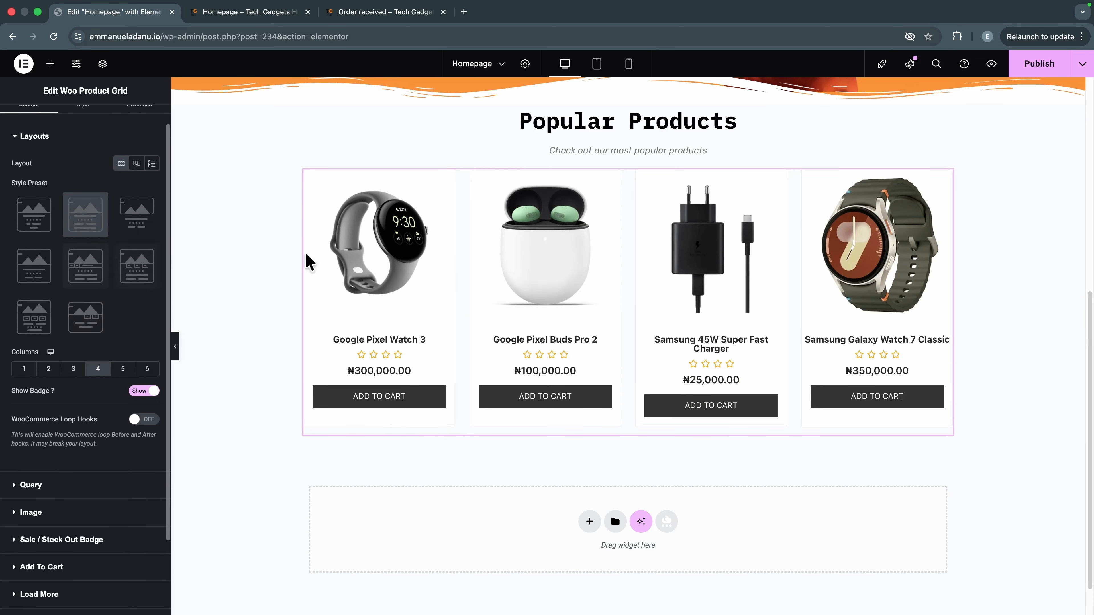
left_click(27, 228)
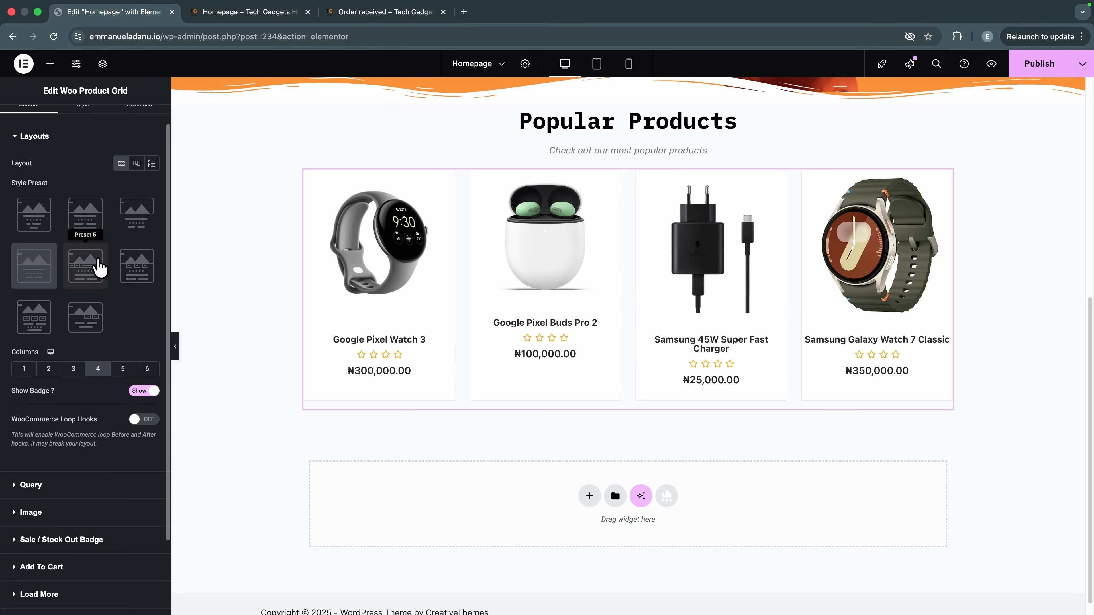
left_click(93, 270)
left_click(137, 267)
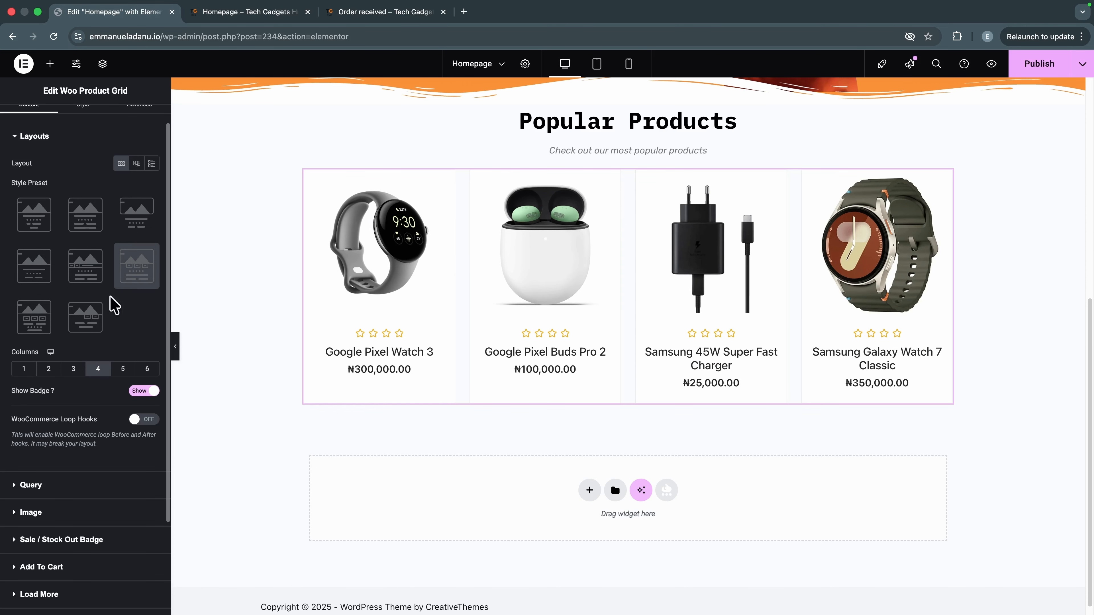
left_click(32, 315)
left_click(79, 327)
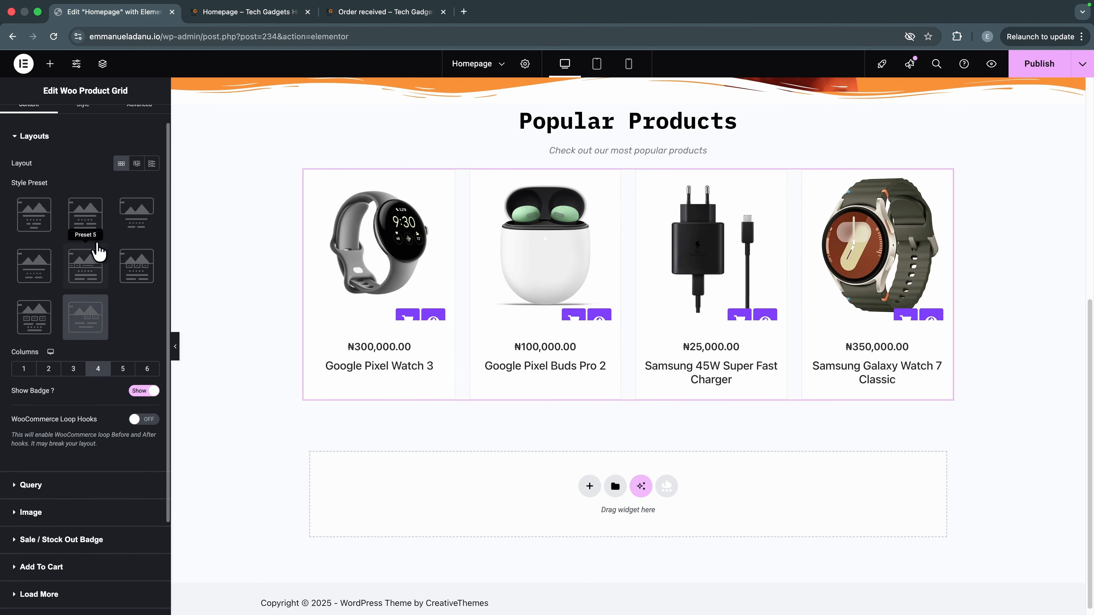
left_click(91, 230)
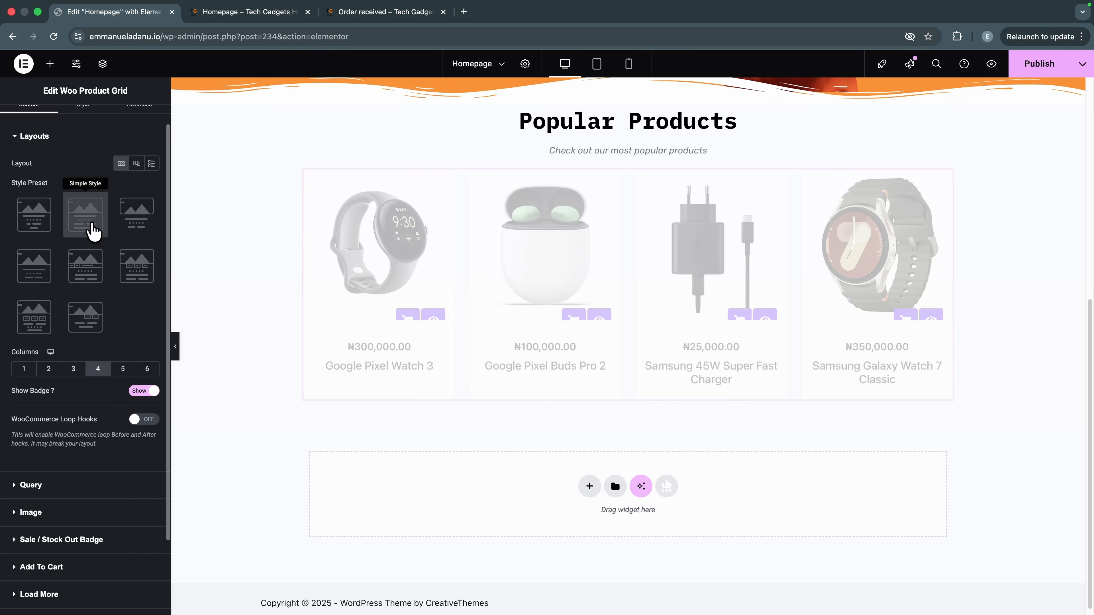
Step: Keep Products as the grid's query source and filter it by Featured Products
scroll(71, 405, "down", 3)
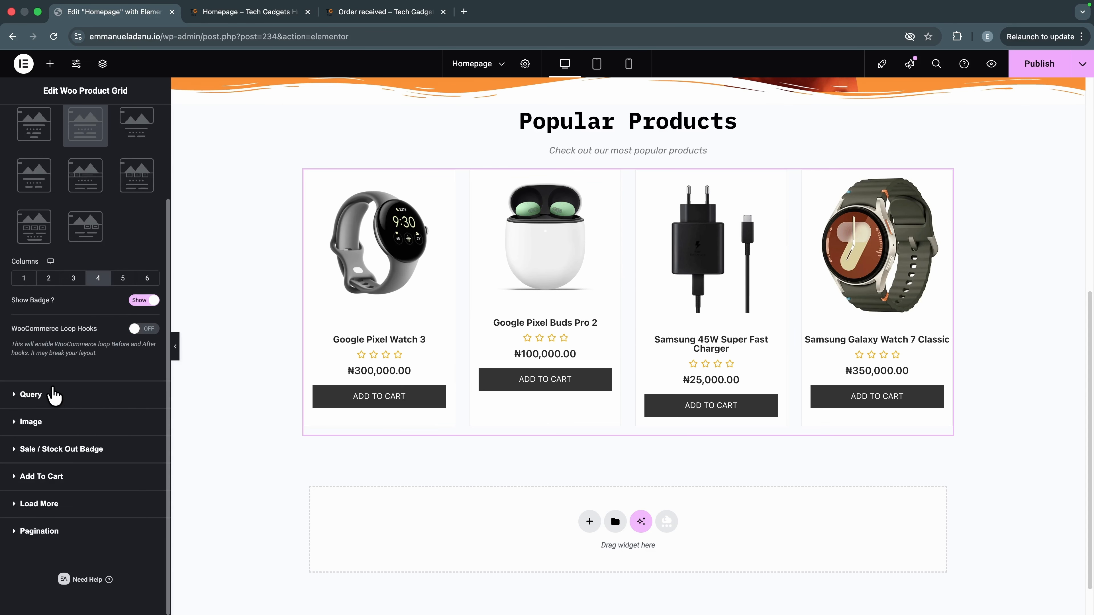
left_click(42, 397)
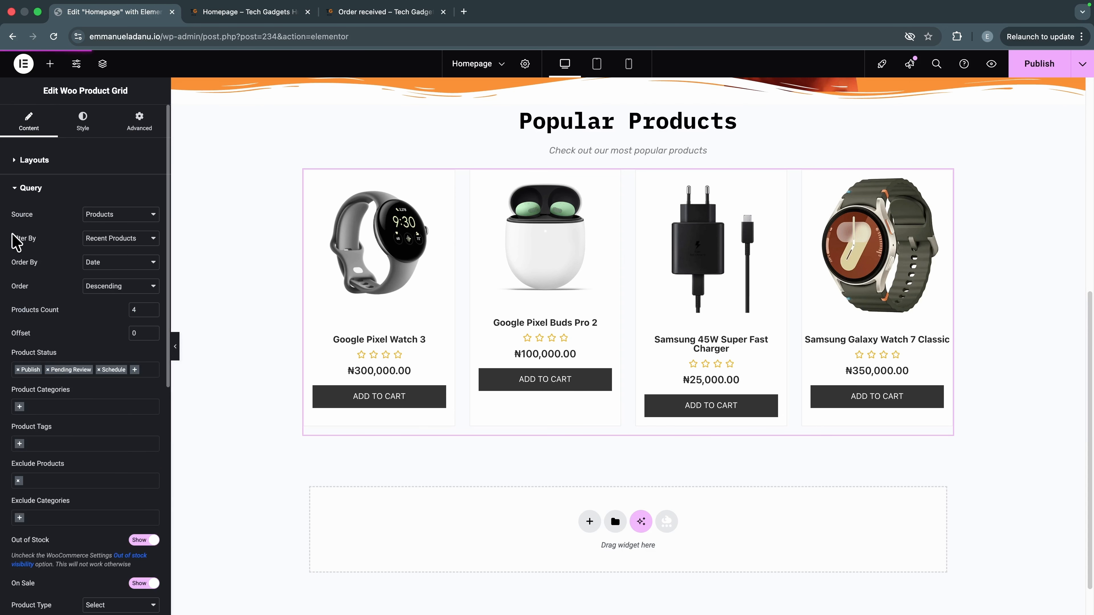
left_click(110, 214)
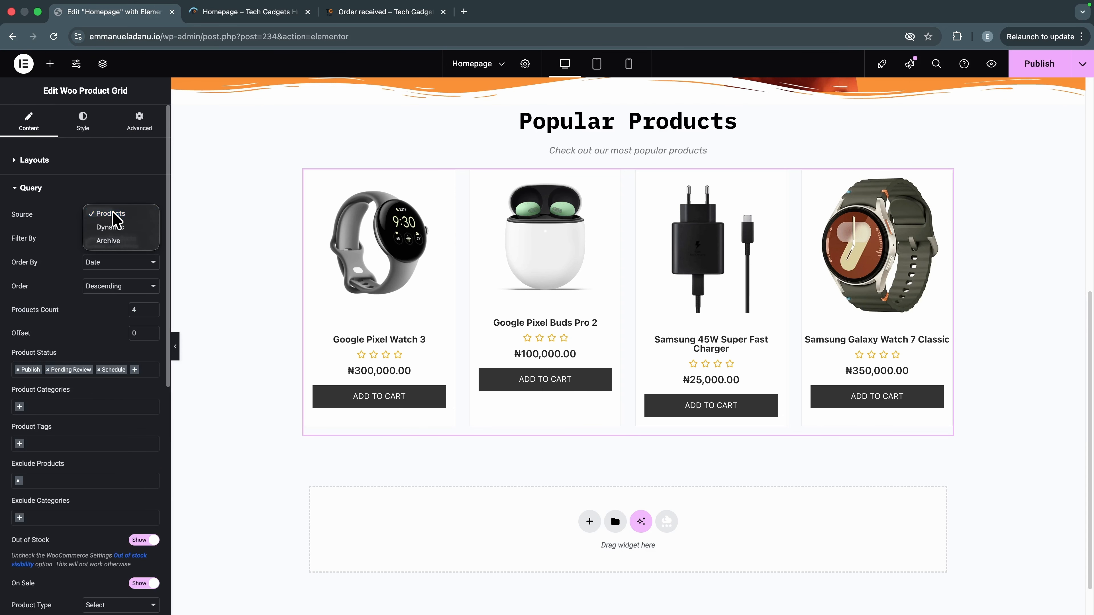
left_click(111, 214)
left_click(117, 243)
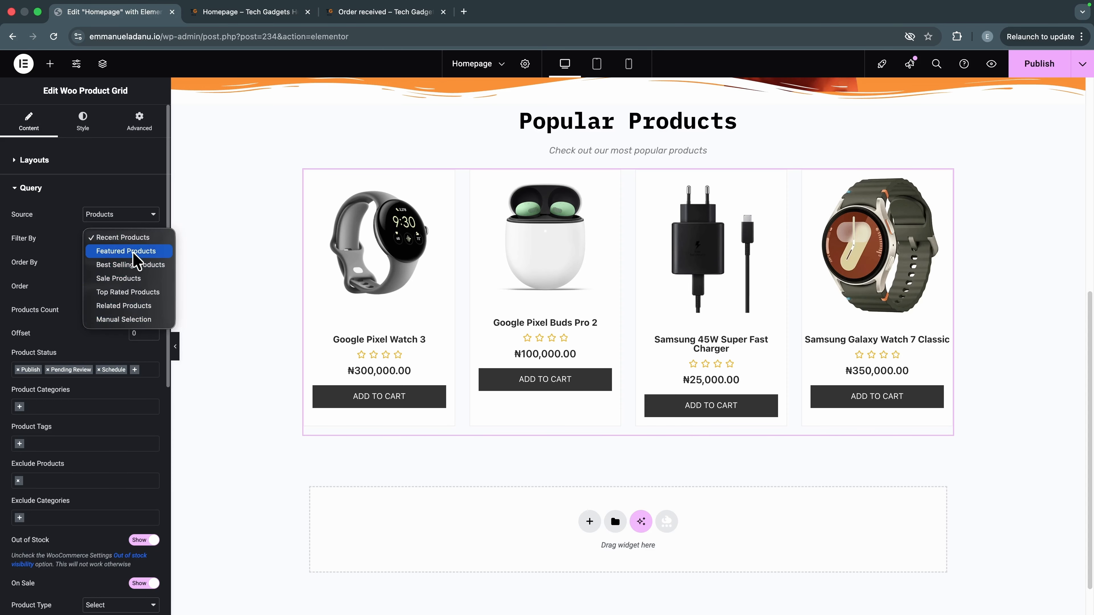
left_click(130, 252)
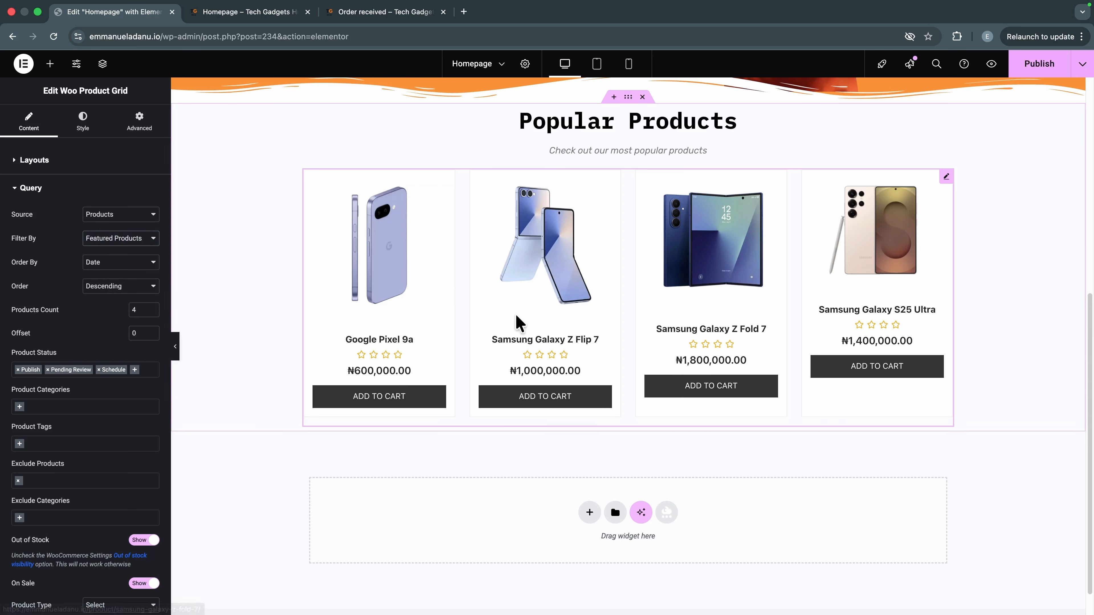
Step: Try filtering the product grid by Manual Selection and switch back to Featured Products
left_click(138, 239)
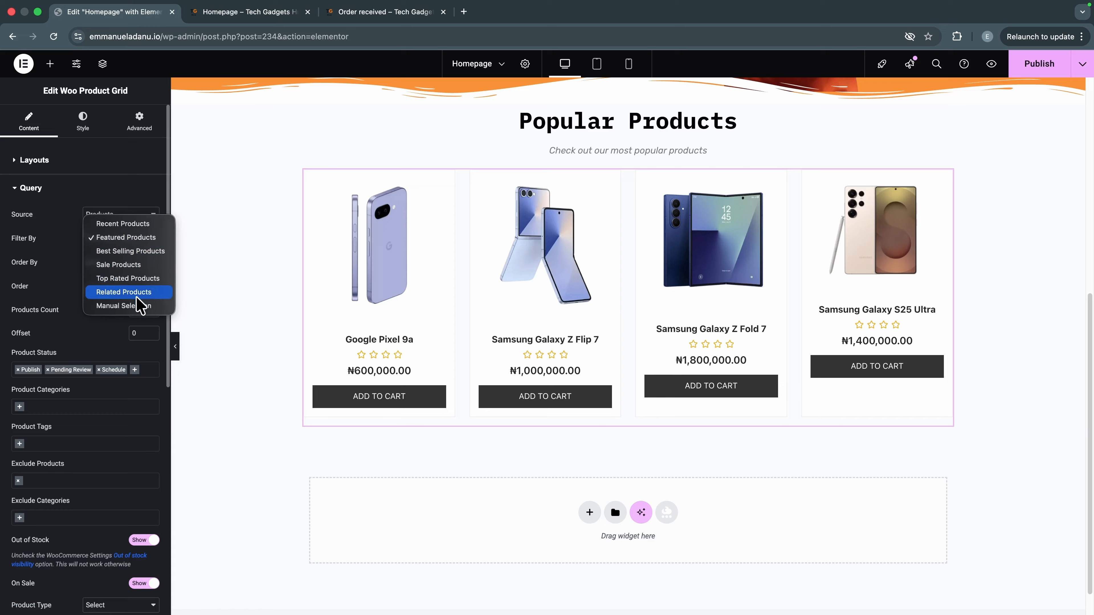
left_click(146, 306)
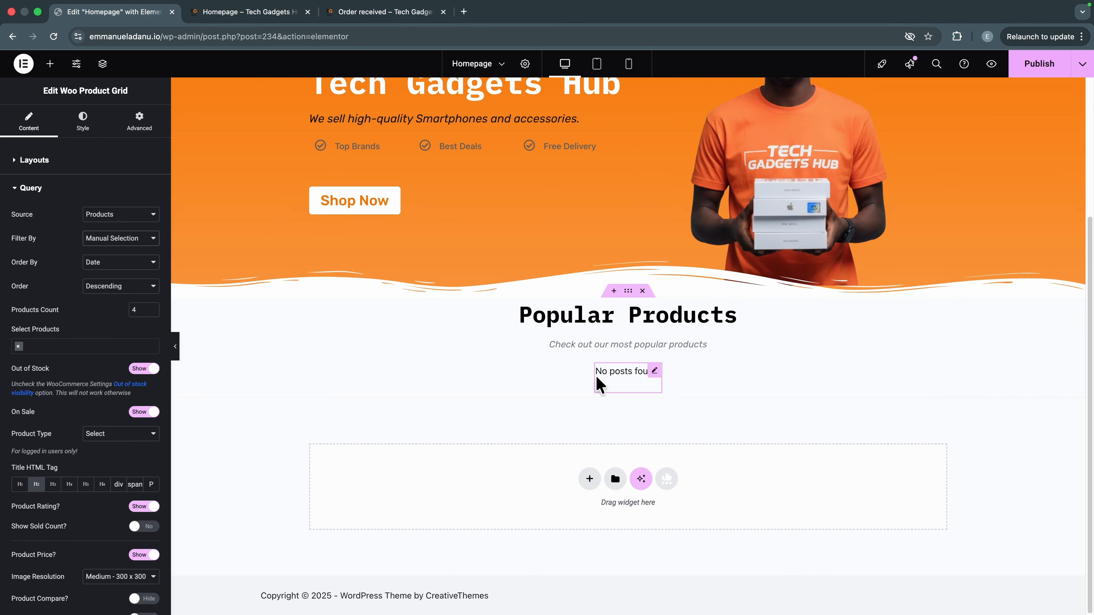
left_click(118, 244)
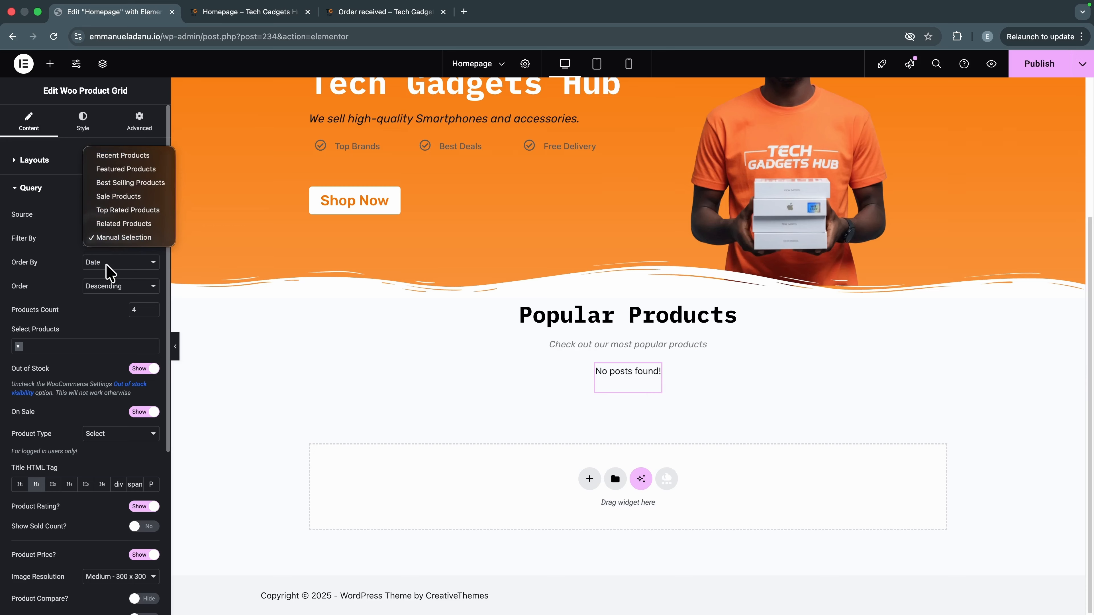
left_click(119, 169)
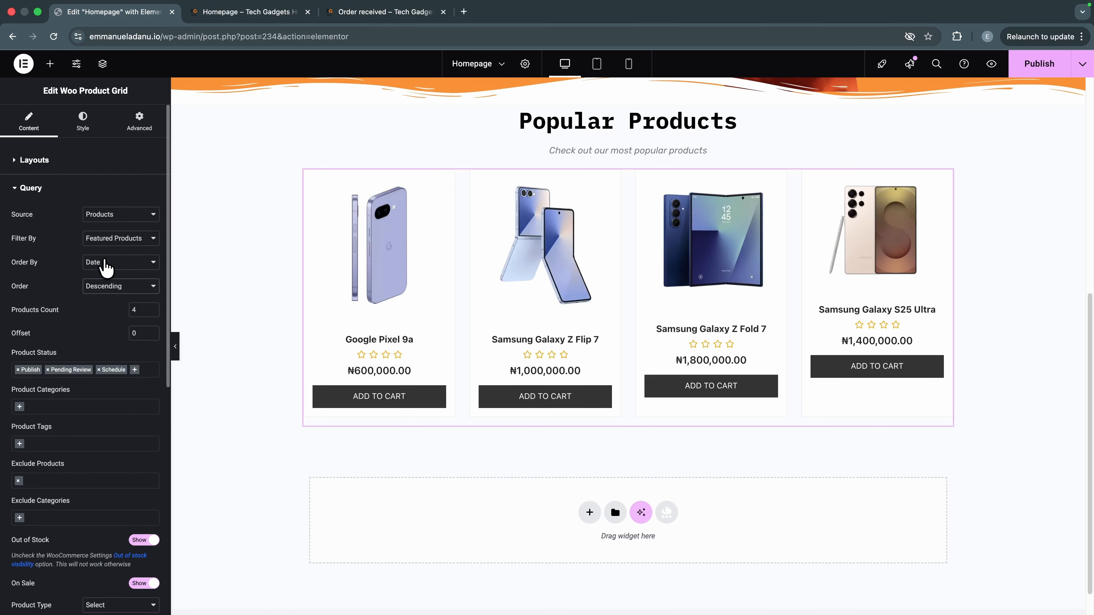
Step: Order the featured products by Random and hide the product rating
left_click(93, 263)
left_click(116, 304)
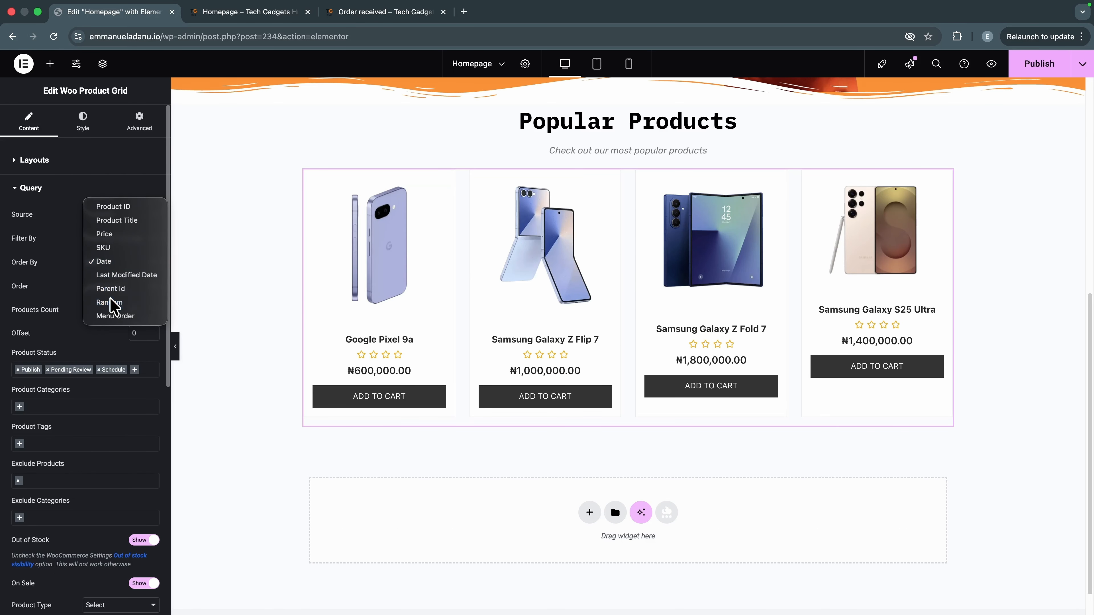
scroll(86, 436, "down", 10)
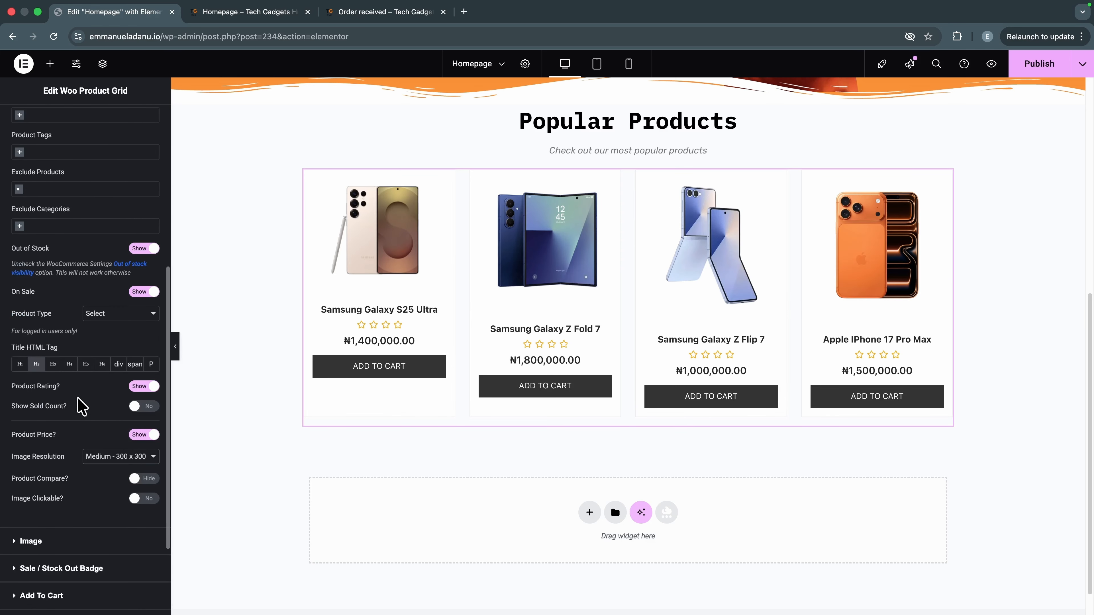
scroll(56, 435, "down", 1)
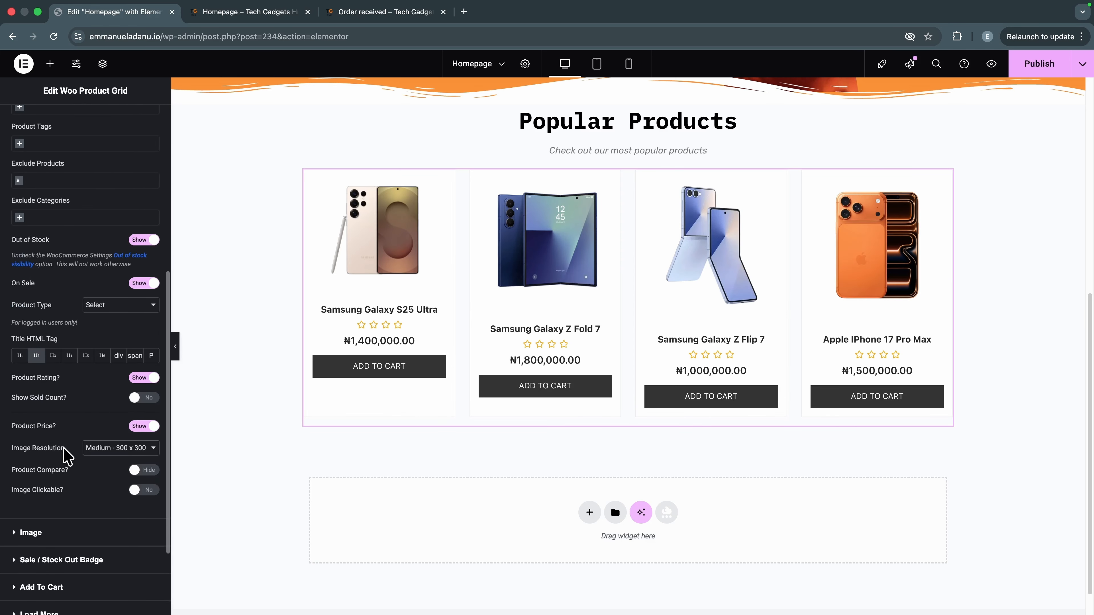
left_click(140, 378)
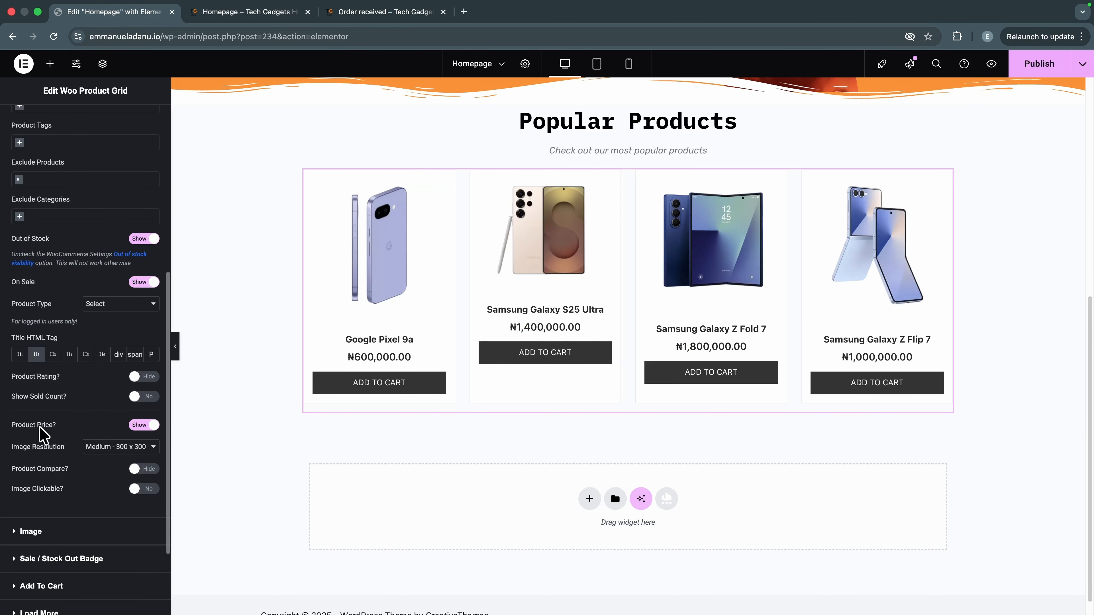
scroll(37, 448, "down", 1)
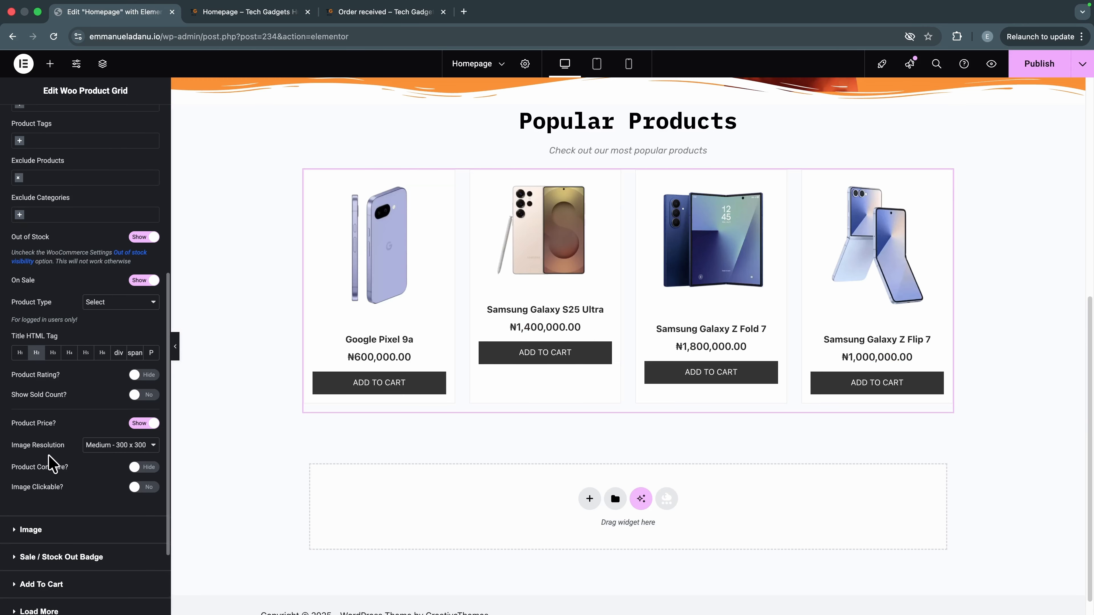
Step: Set the product image resolution to Woocommerce Thumbnail - 300 x 300 and make the images clickable
left_click(112, 439)
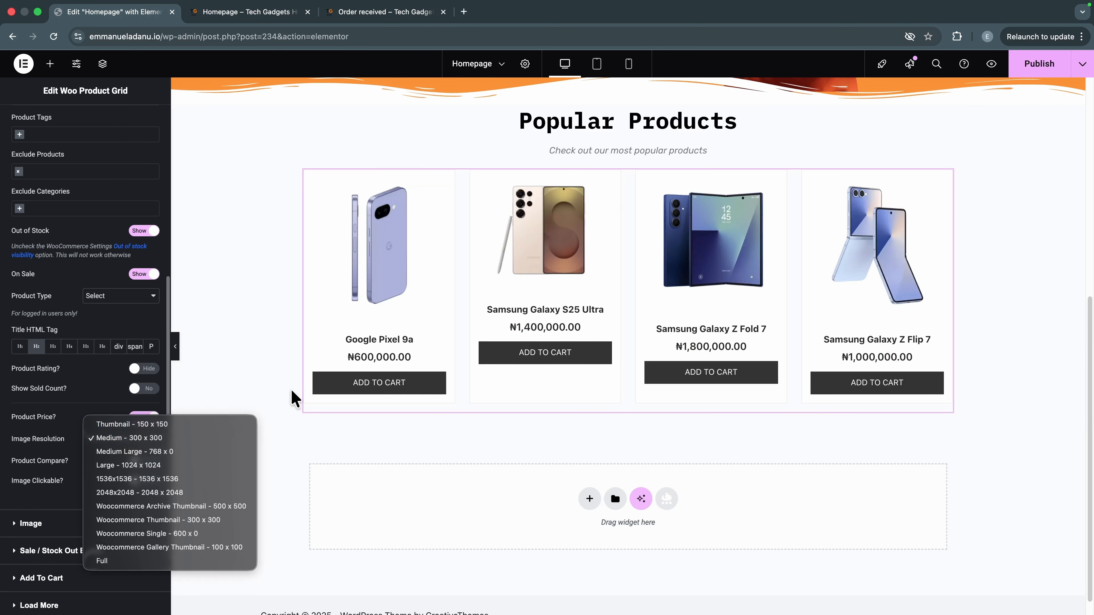
left_click(439, 416)
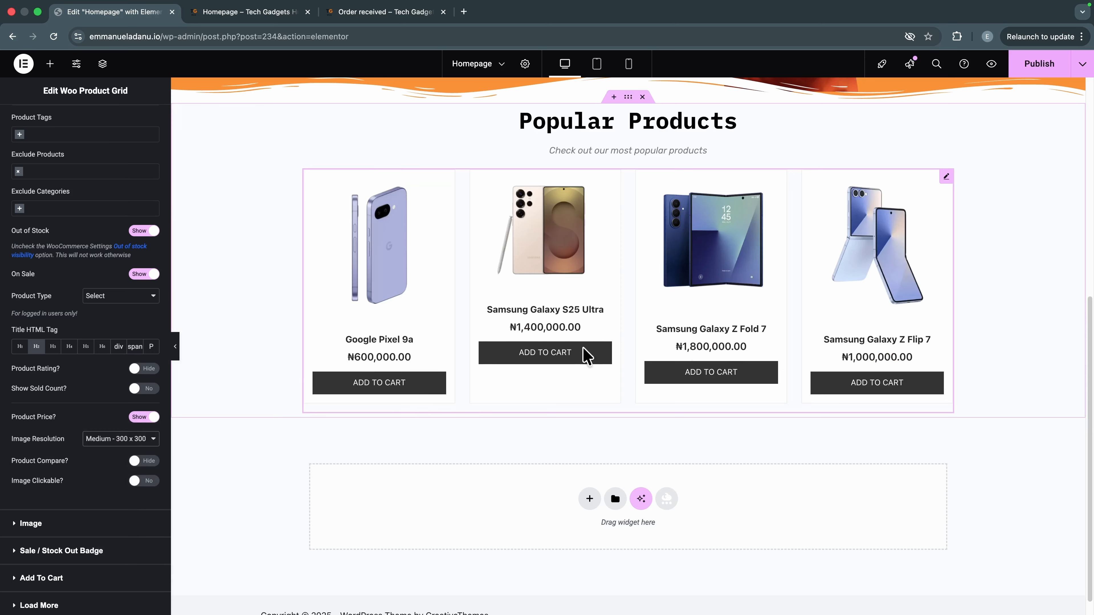
left_click(118, 437)
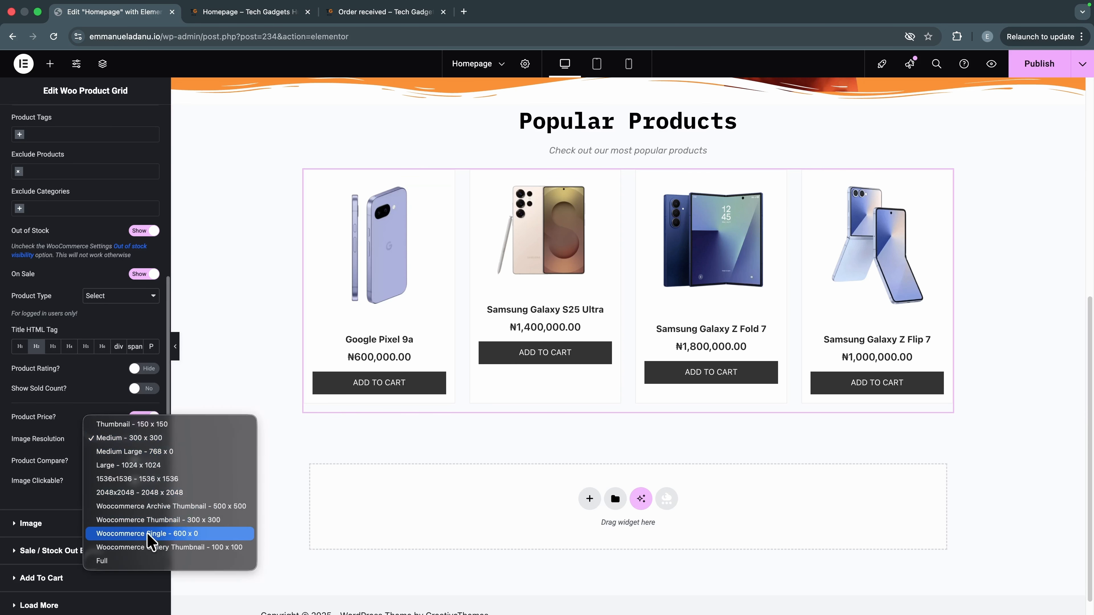
left_click(153, 520)
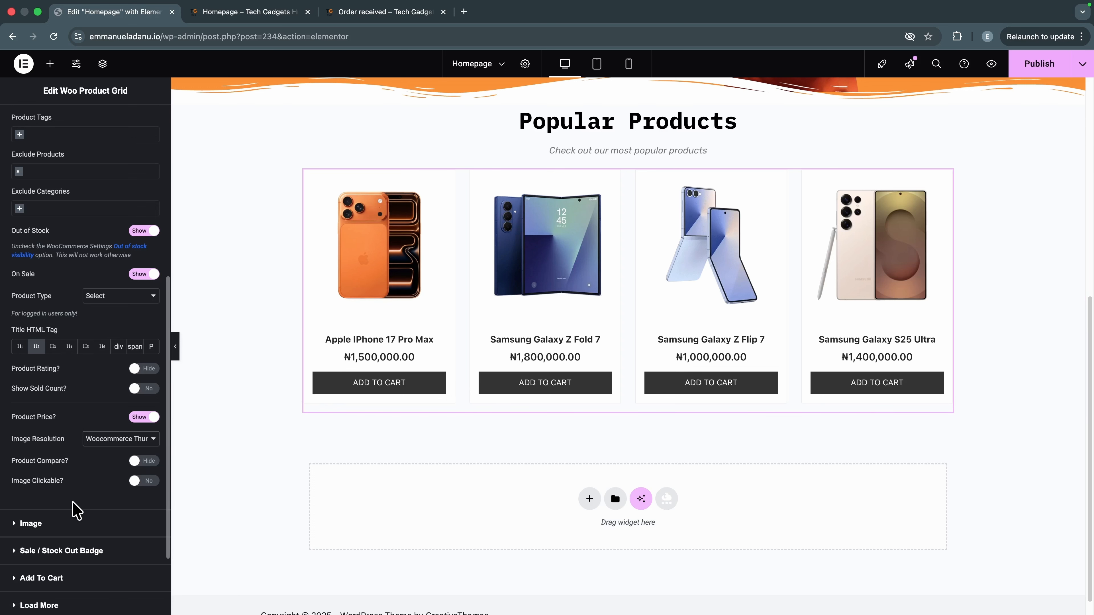
left_click(145, 481)
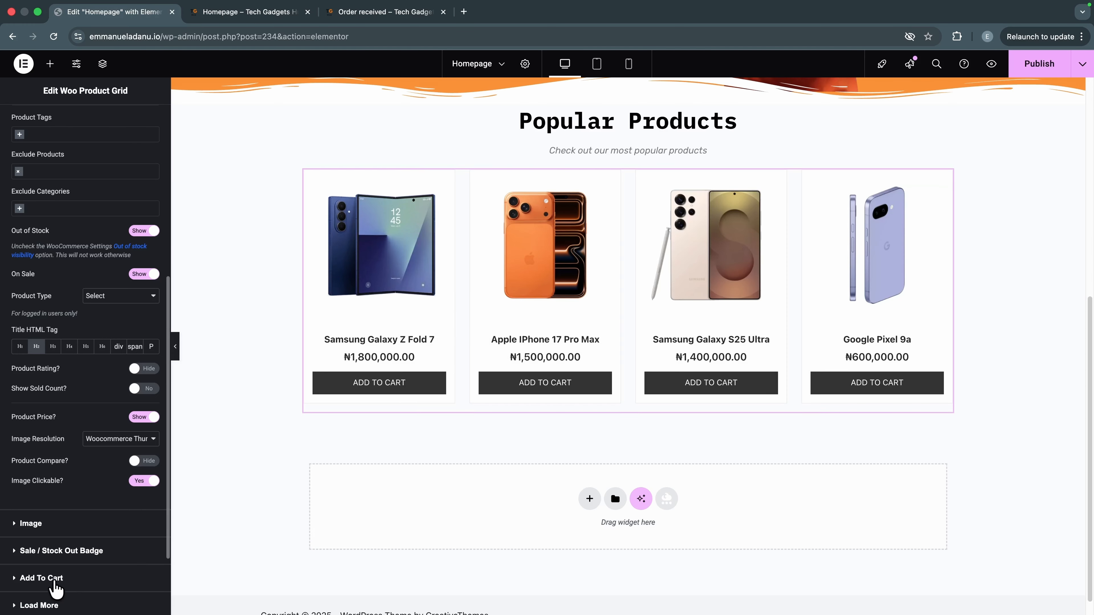
Step: Enable custom text for the grid's Add To Cart buttons, keeping Buy Now for simple products
left_click(41, 578)
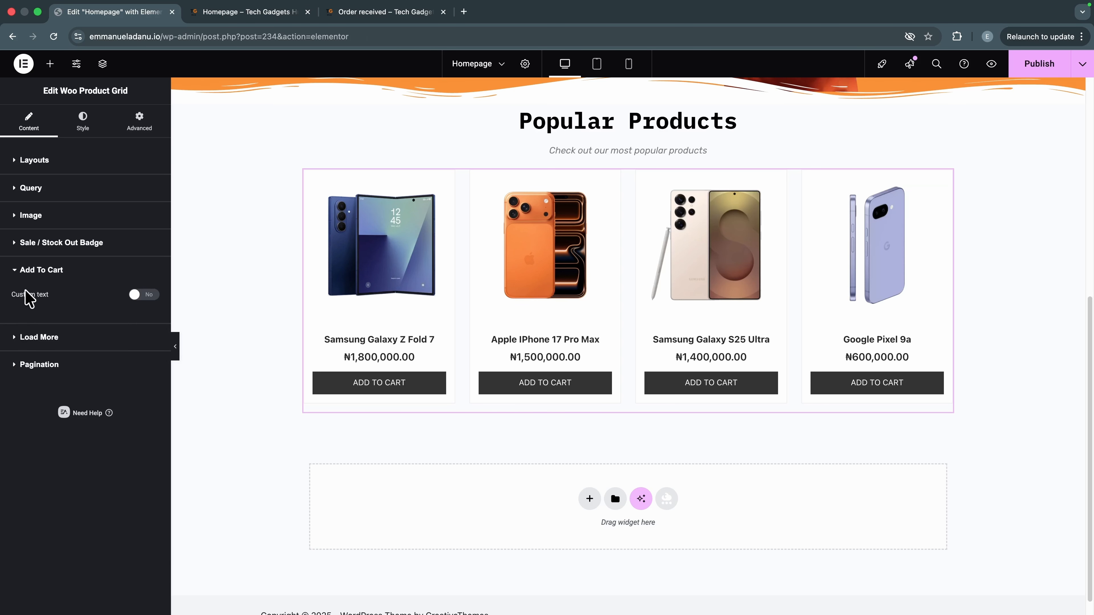
left_click(144, 294)
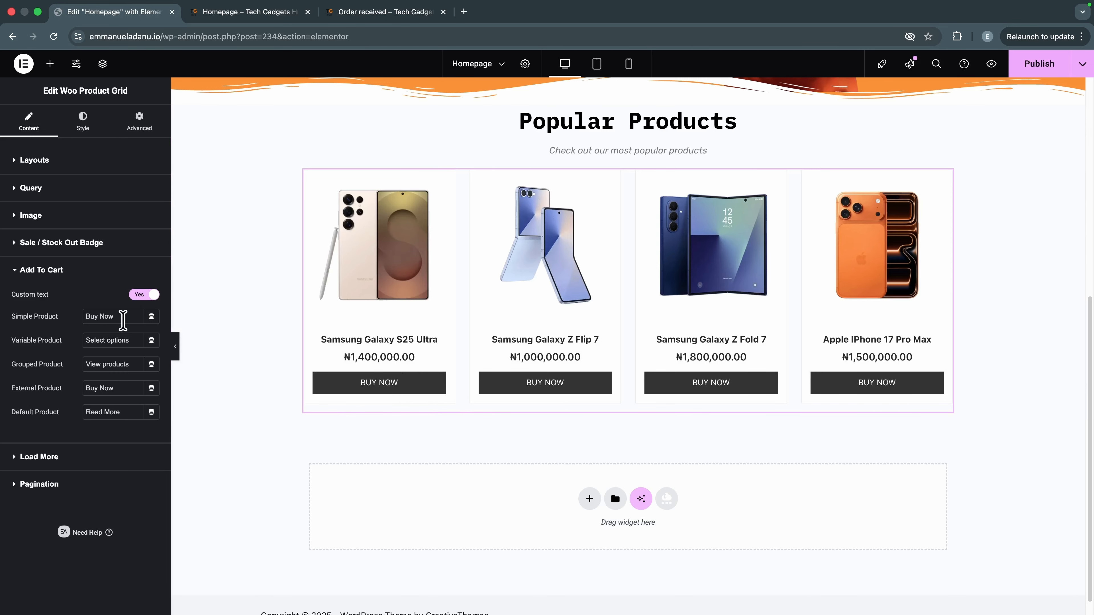
left_click_drag(113, 317, 73, 317)
left_click(118, 319)
Step: Try 30 px padding on the product cards, set their border radius to 10 px, and settle on 25 px padding
left_click(83, 132)
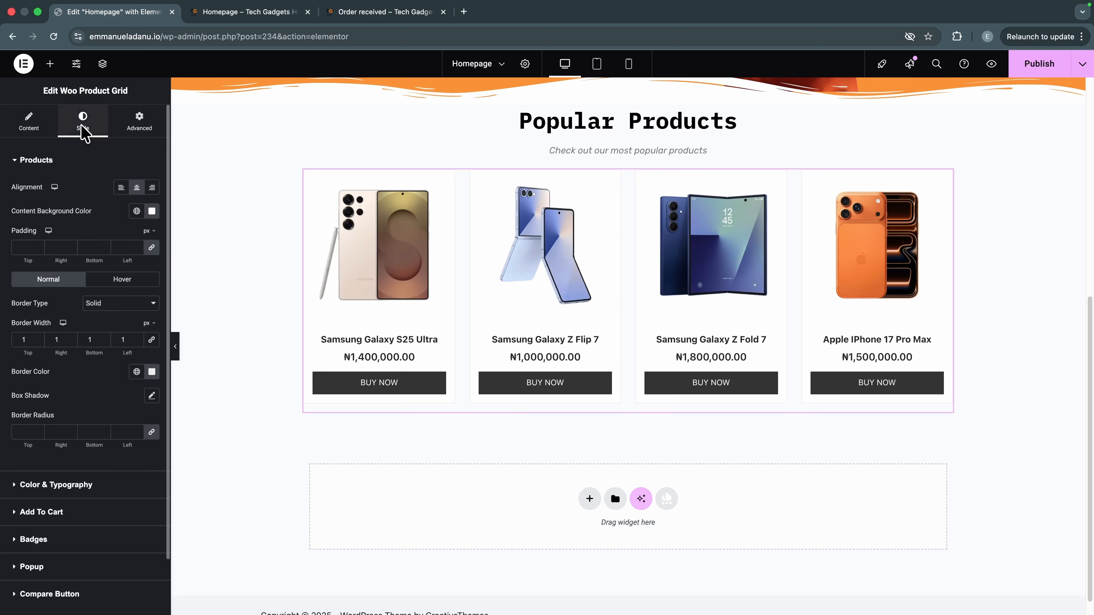
type("30")
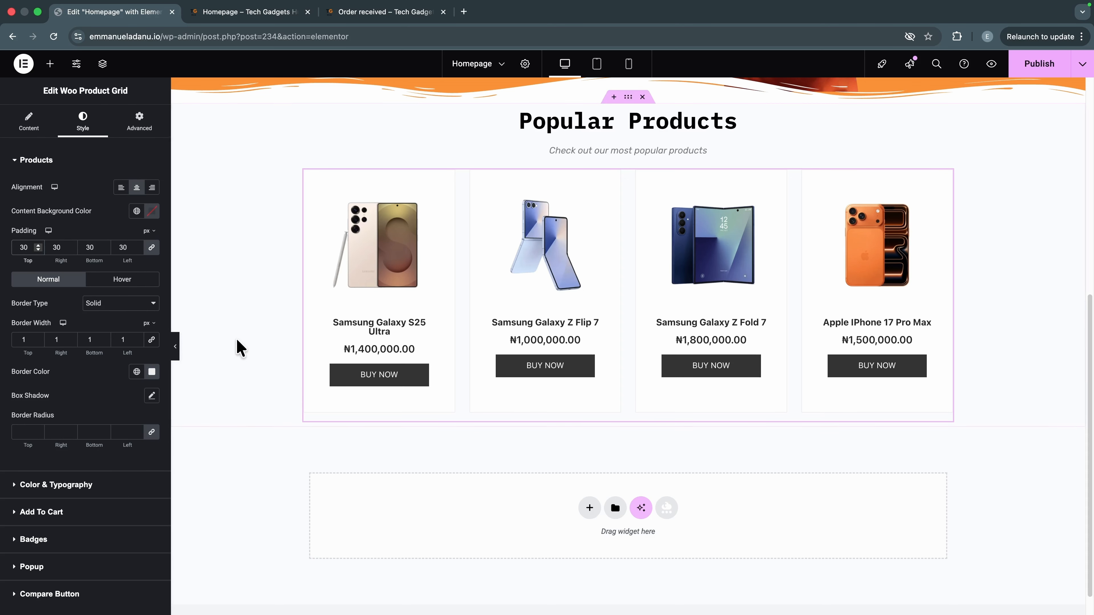
left_click(28, 429)
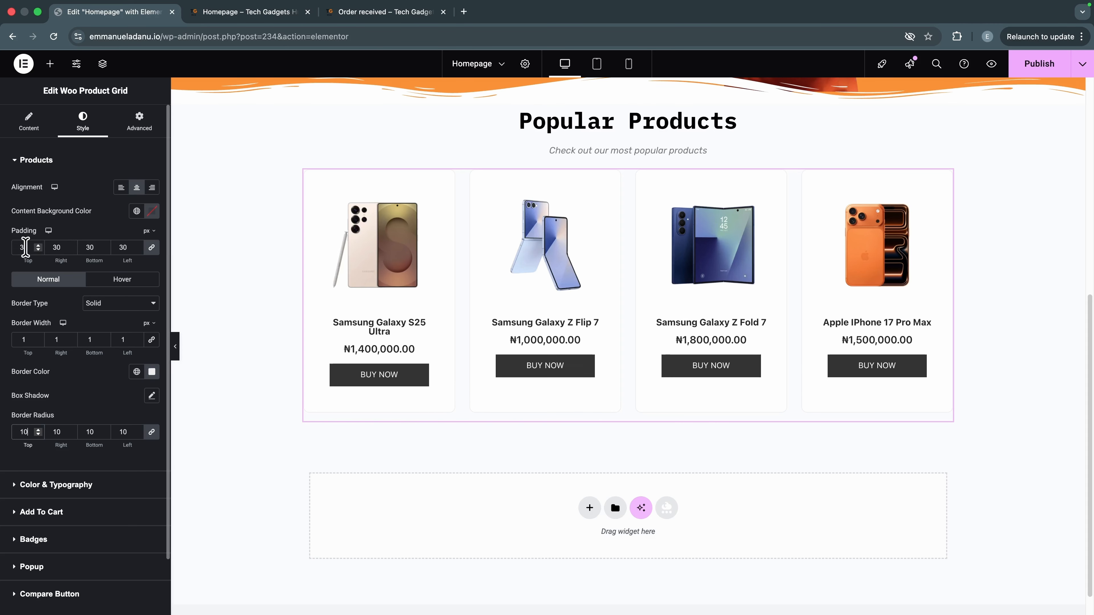
key("BackSpace")
key("BackSpace")
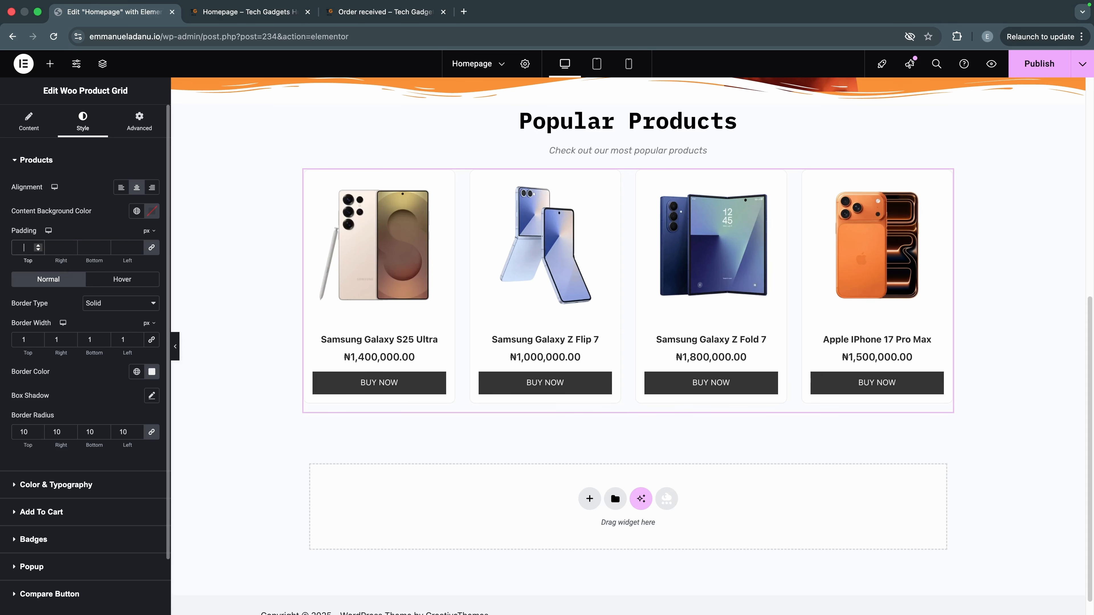
type("25")
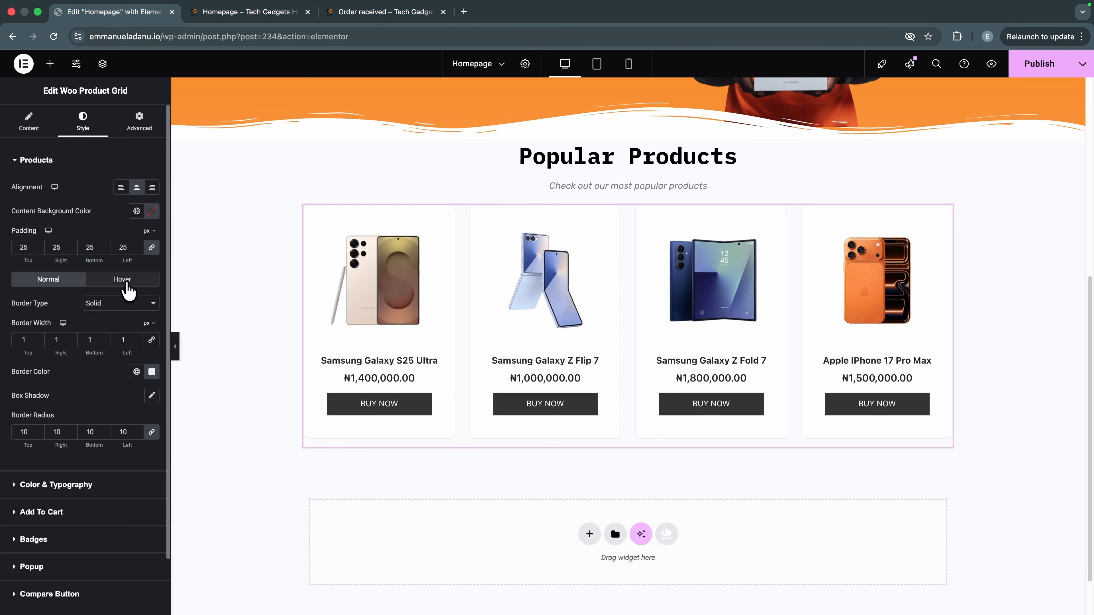
Step: Apply an orange global colour to the product cards' border in the hover state
left_click(125, 281)
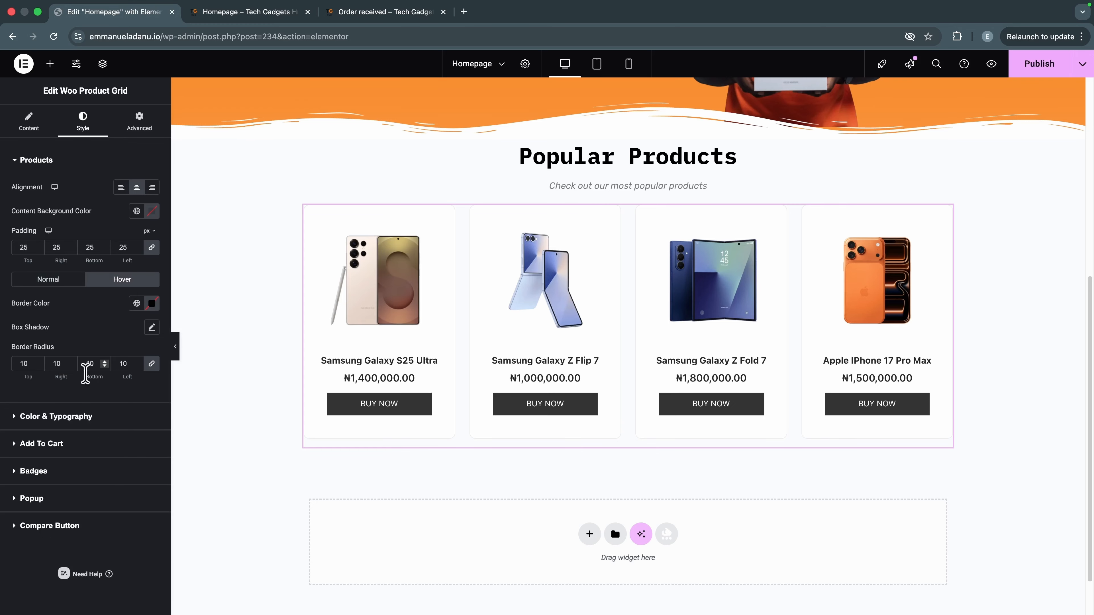
left_click(136, 304)
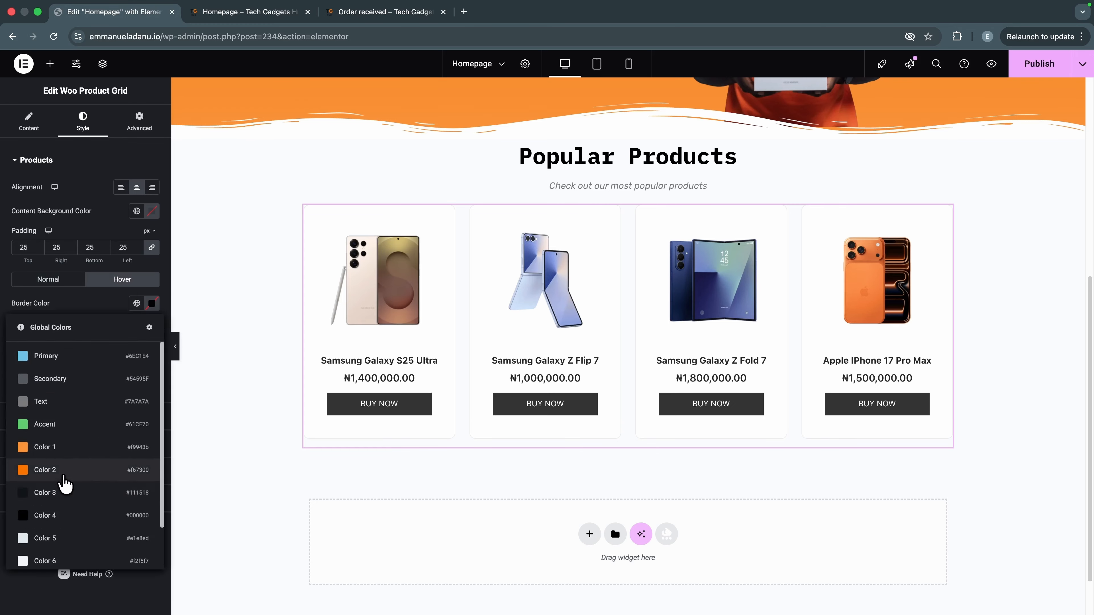
left_click(61, 469)
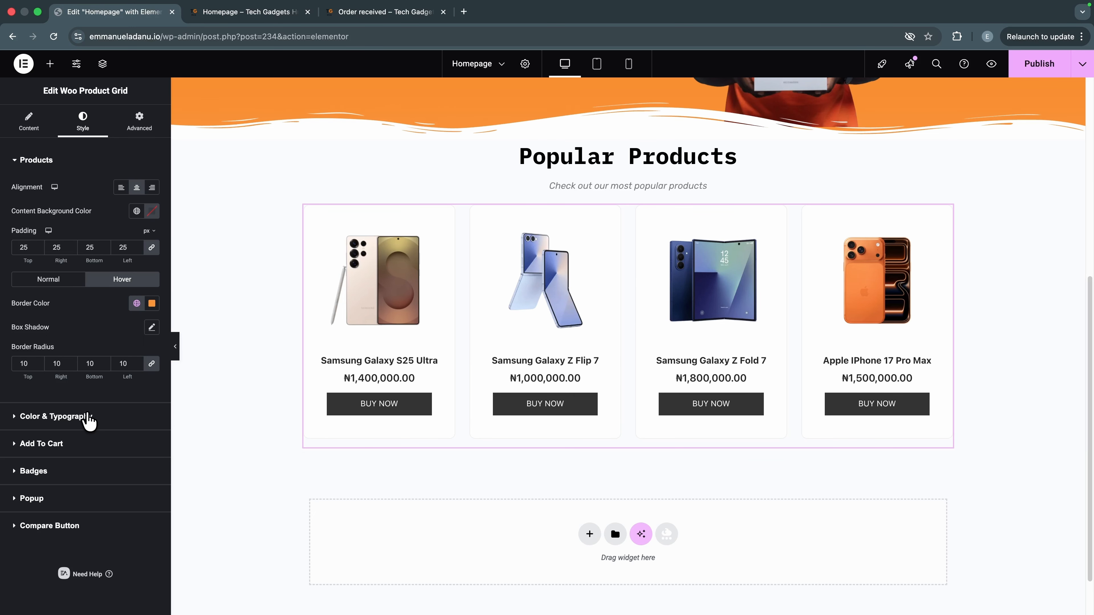
Step: Open the global colour choices for the product price colour
left_click(89, 417)
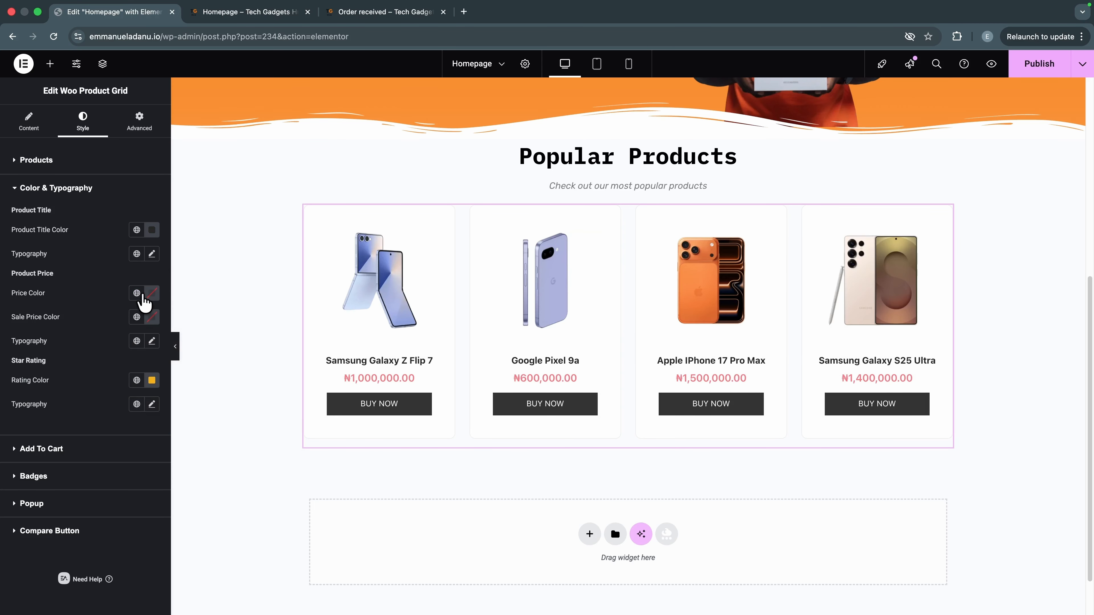
left_click(137, 293)
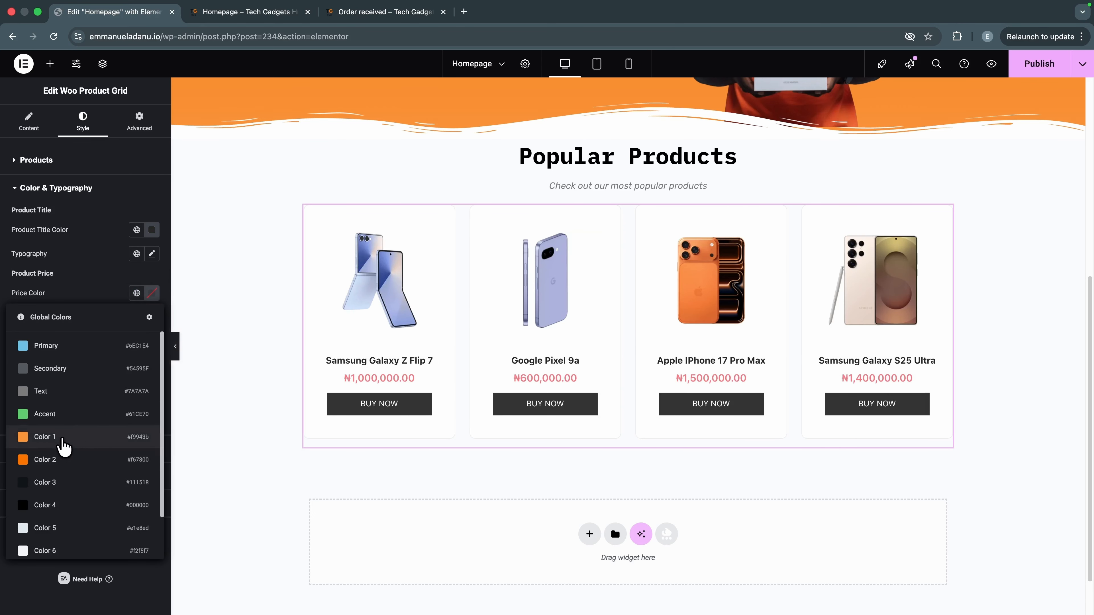
Step: Set the product price color of the Woo Product Grid to global Color 1
left_click(64, 439)
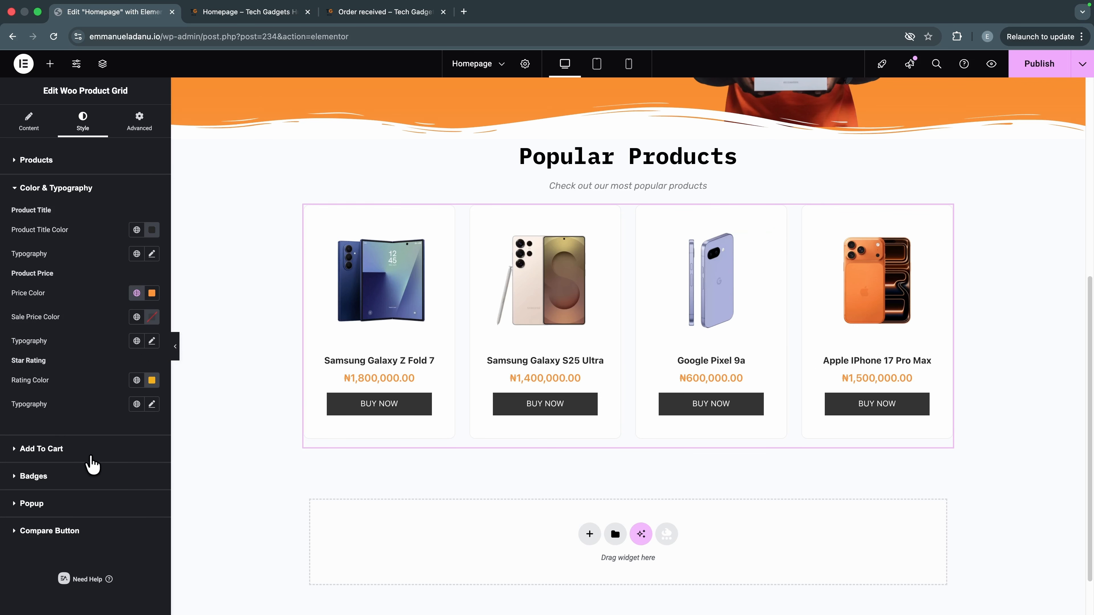
Step: Give the product grid's Buy Now buttons a 5 px radius on all corners and a global Color 2 background
left_click(41, 449)
left_click(29, 299)
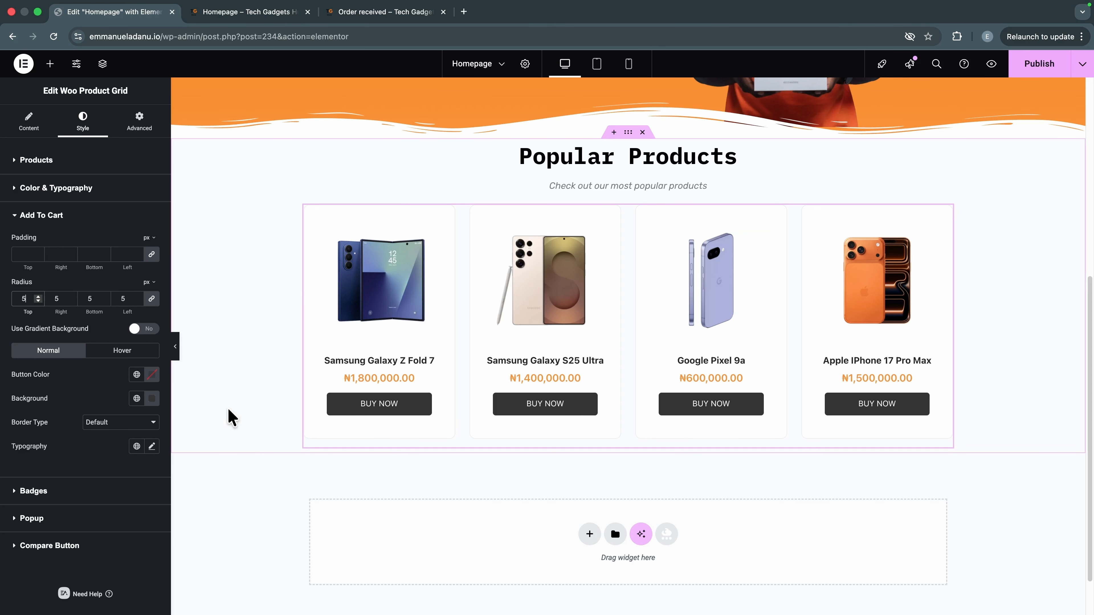
left_click(136, 399)
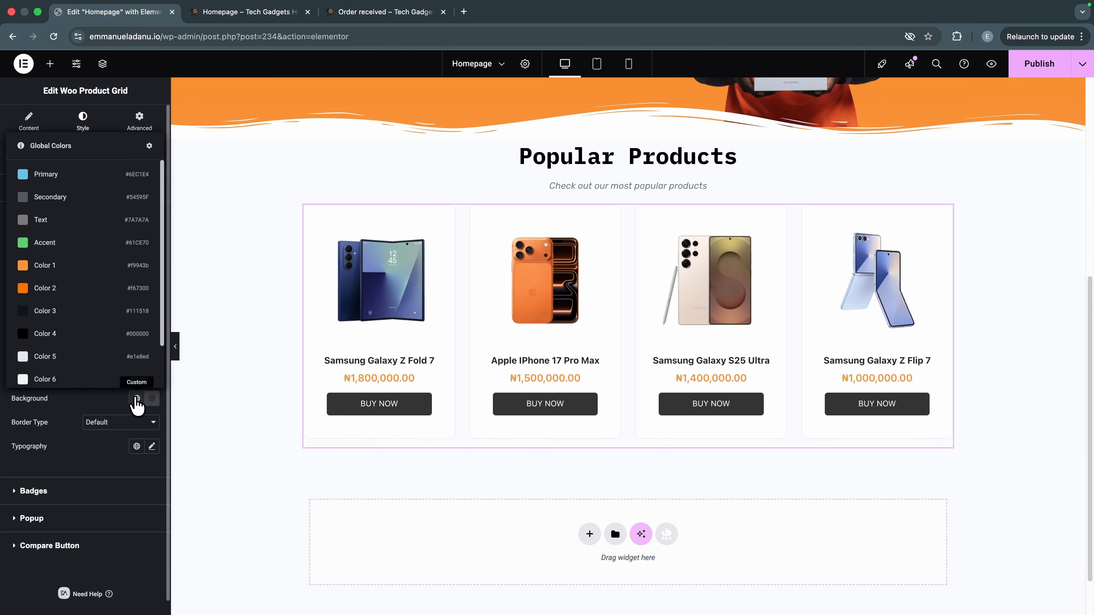
left_click(24, 287)
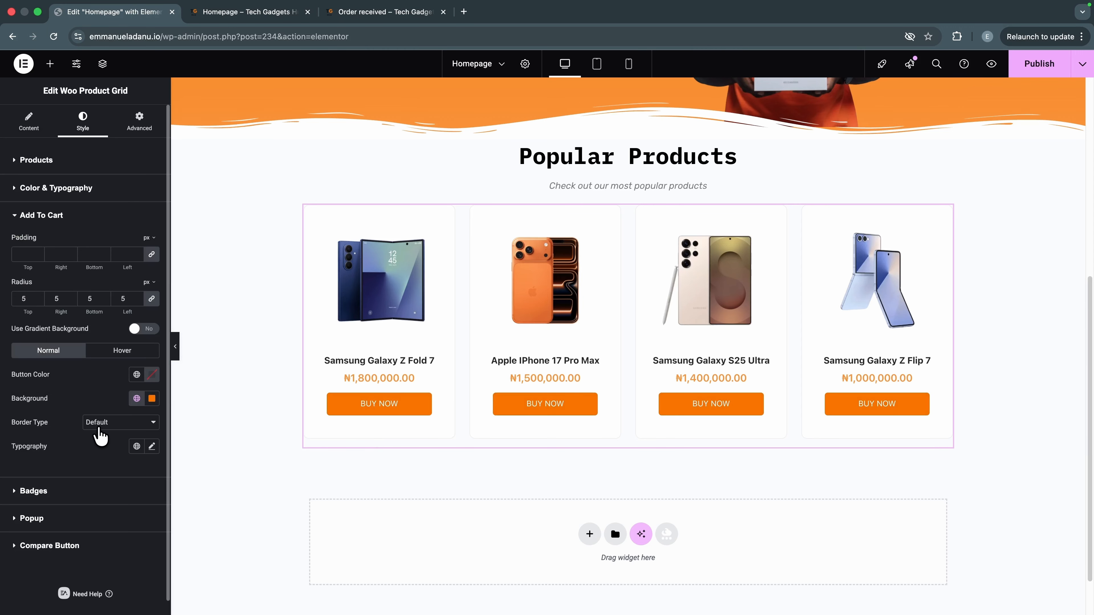
Step: Set the hover background of the Buy Now buttons to global Color 1
left_click(135, 352)
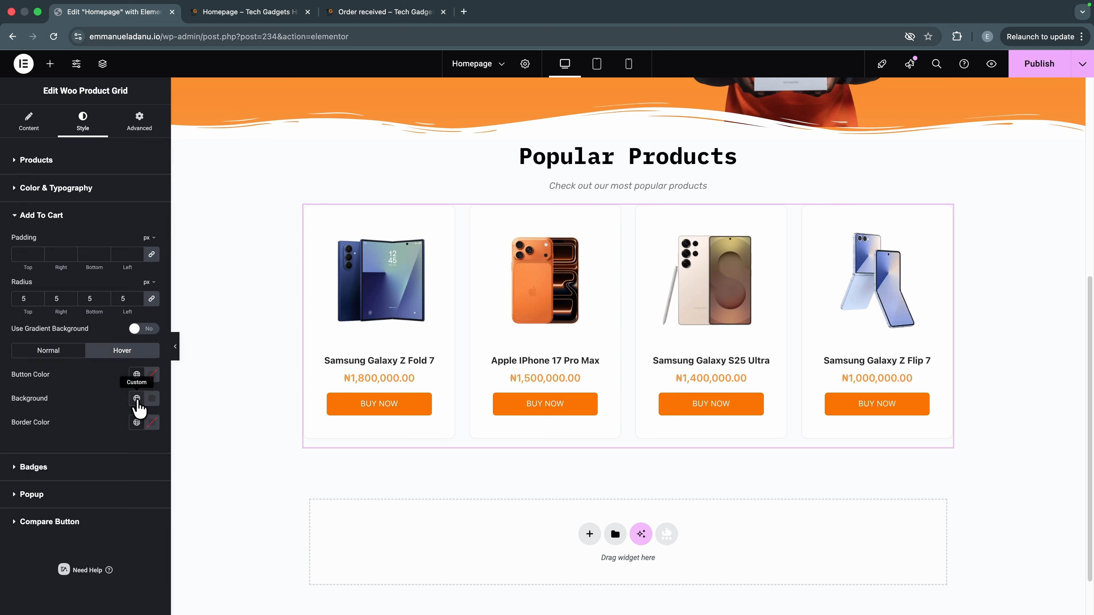
left_click(136, 400)
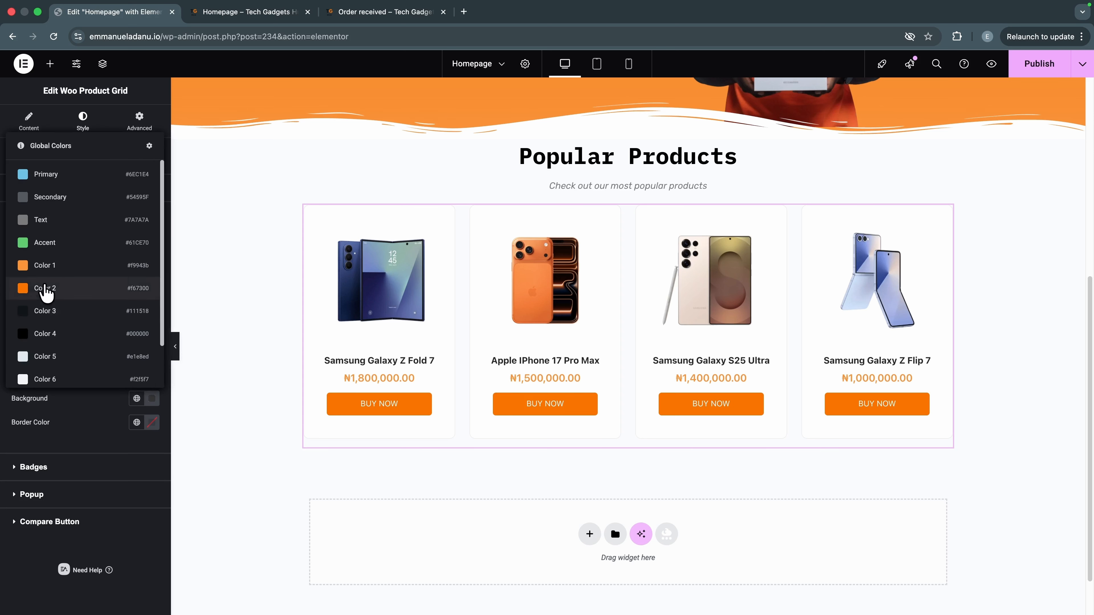
left_click(49, 271)
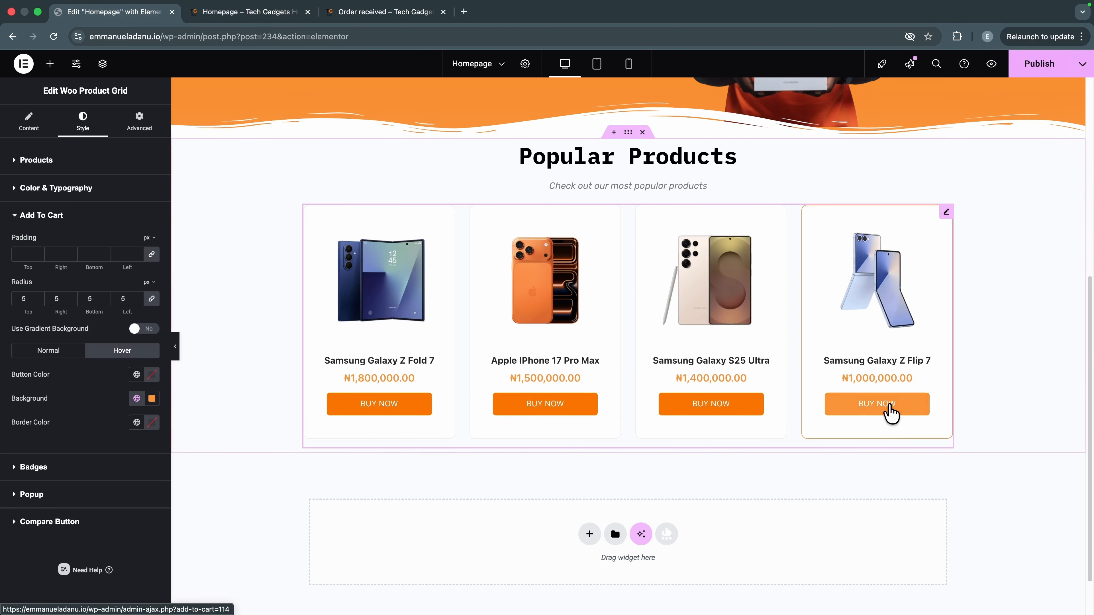
Step: Set the Buy Now buttons' typography weight to 500 (Medium) in their normal state
left_click(48, 351)
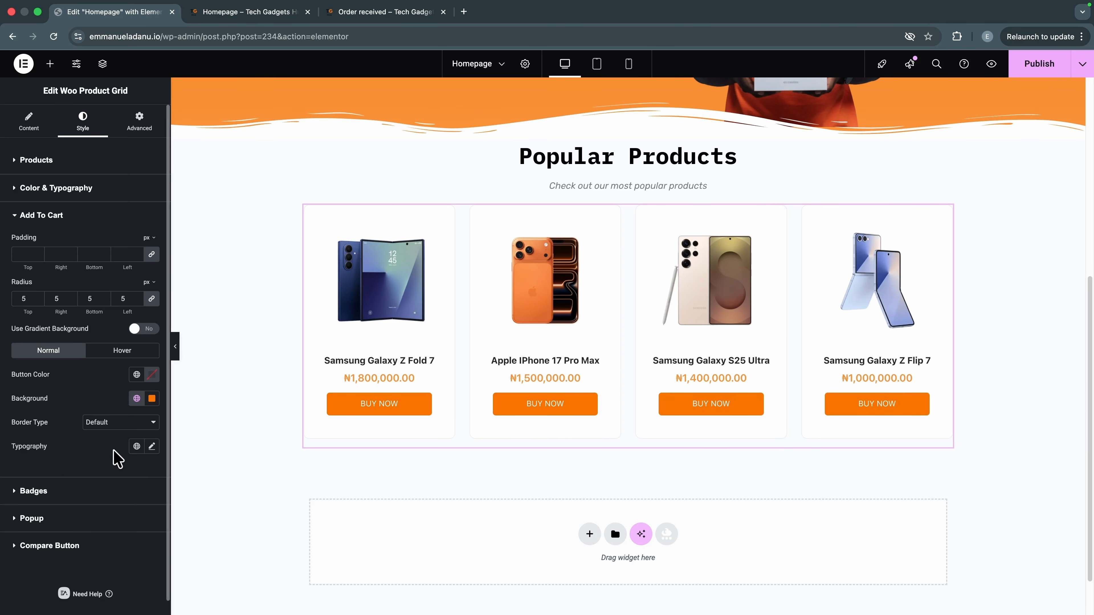
left_click(152, 447)
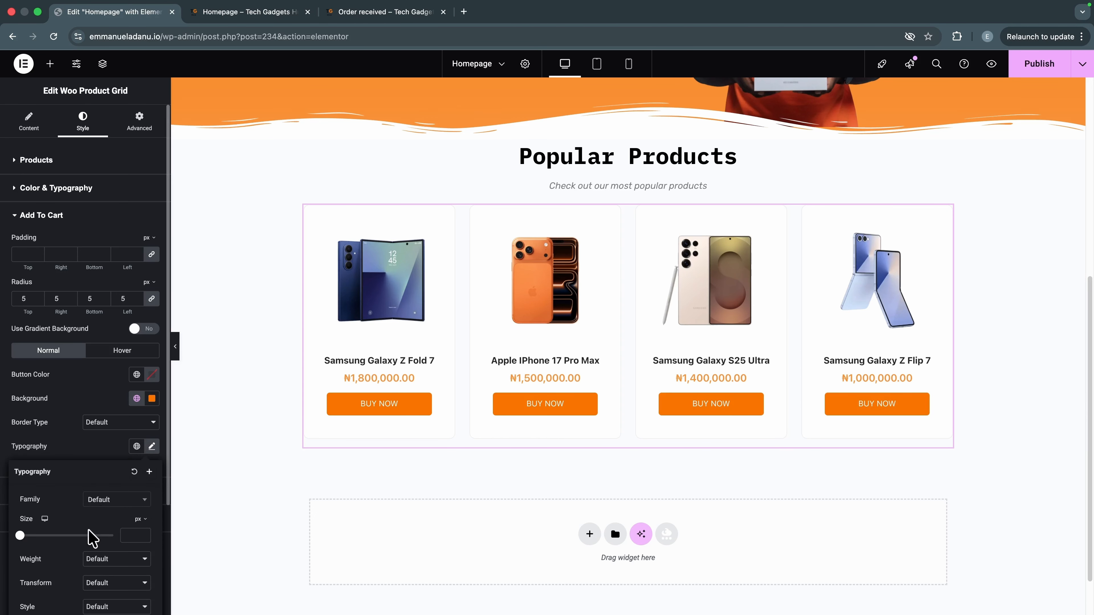
scroll(89, 536, "down", 3)
left_click(92, 481)
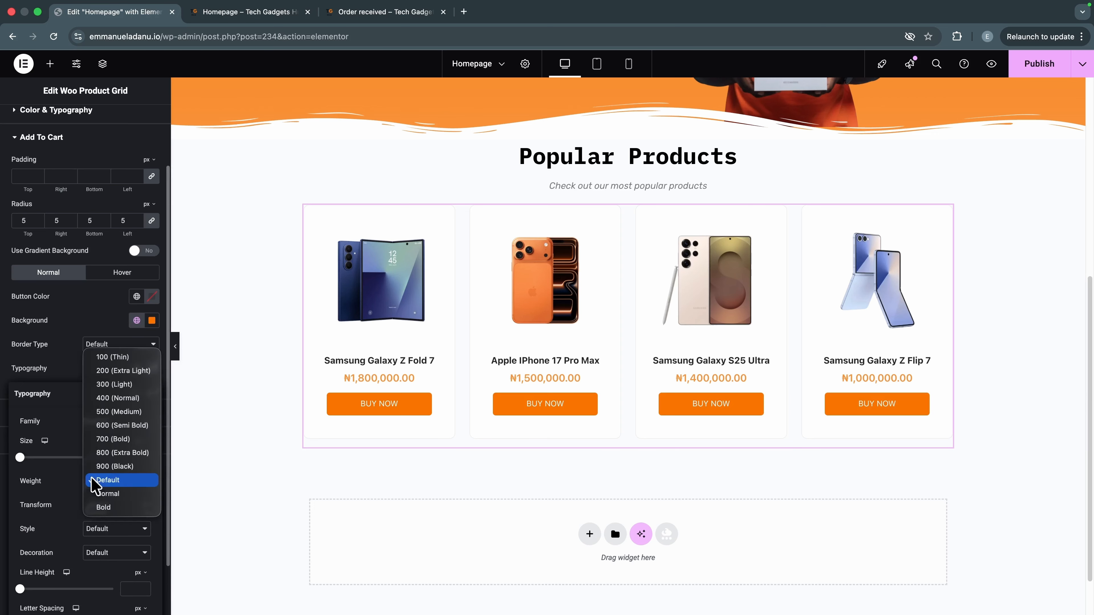
left_click(119, 412)
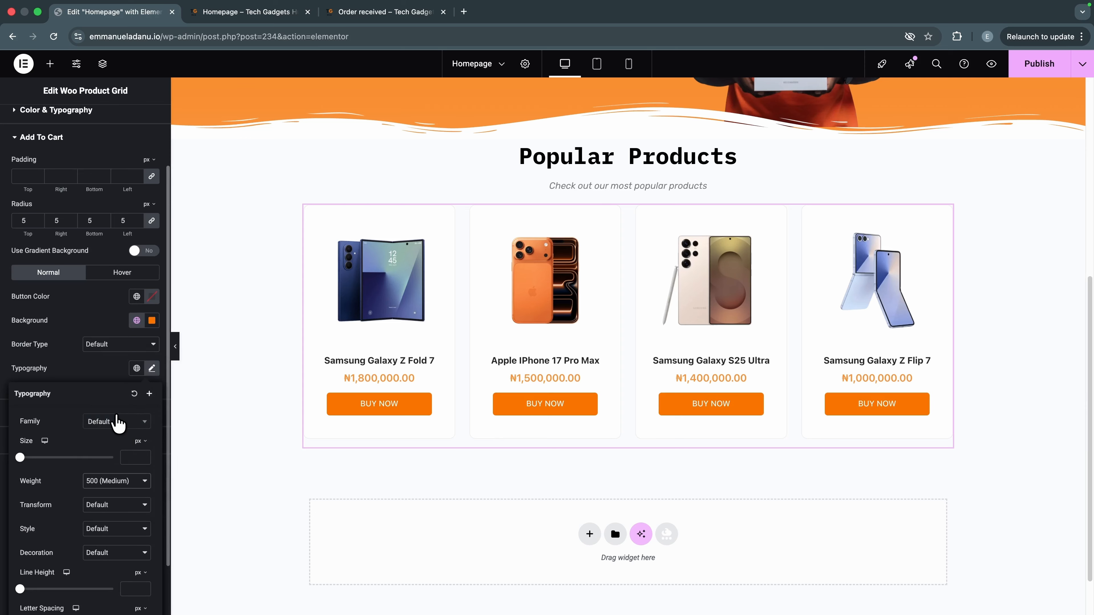
left_click(64, 336)
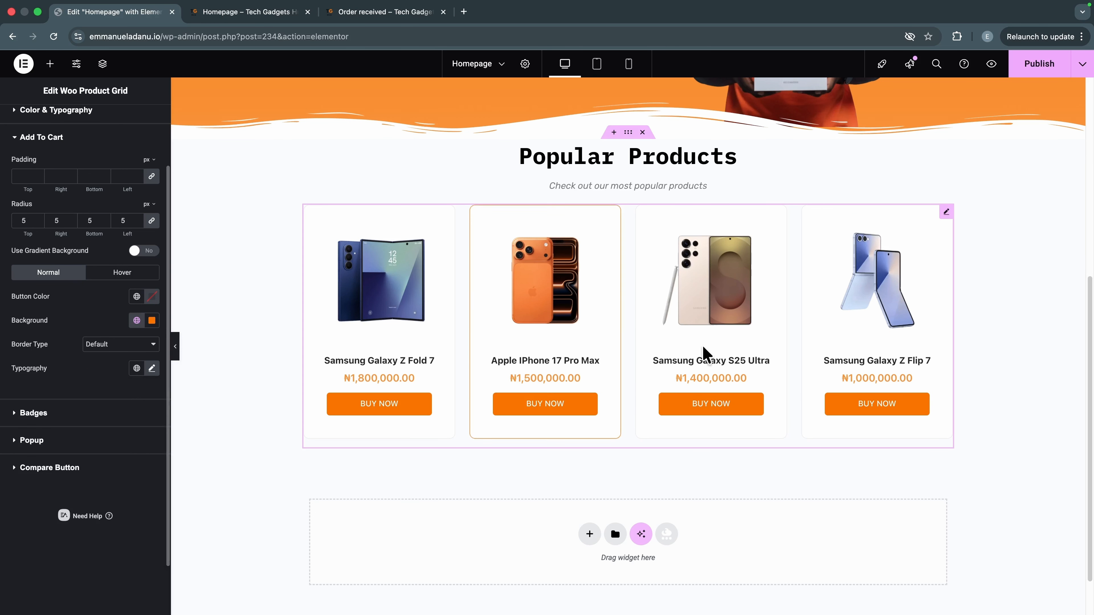
Step: Publish the homepage and check the Popular Products section in the reloaded browser preview
left_click(1020, 70)
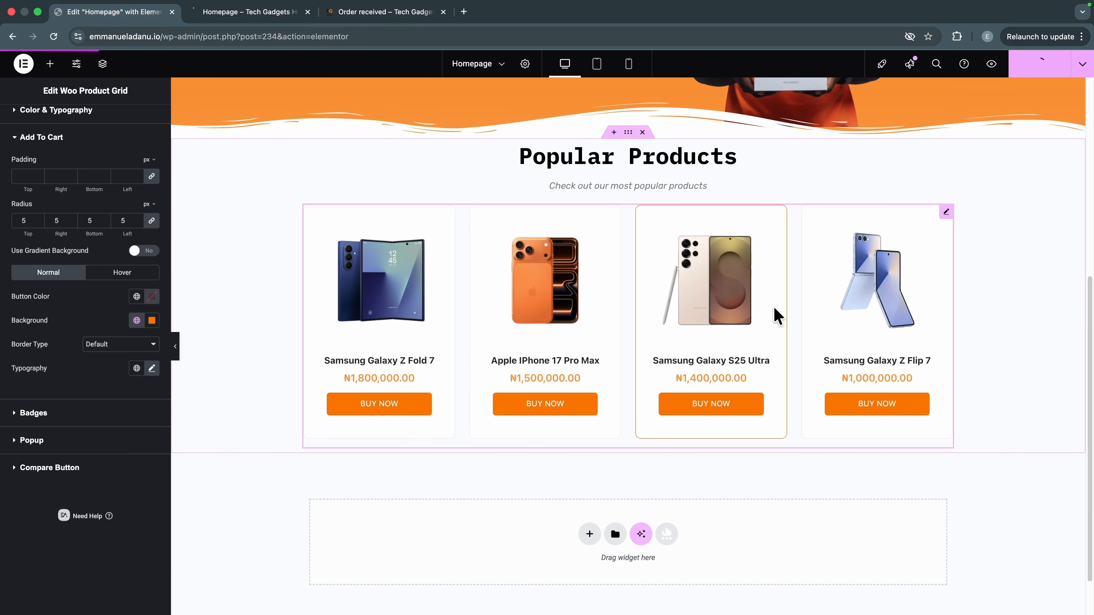
left_click(253, 13)
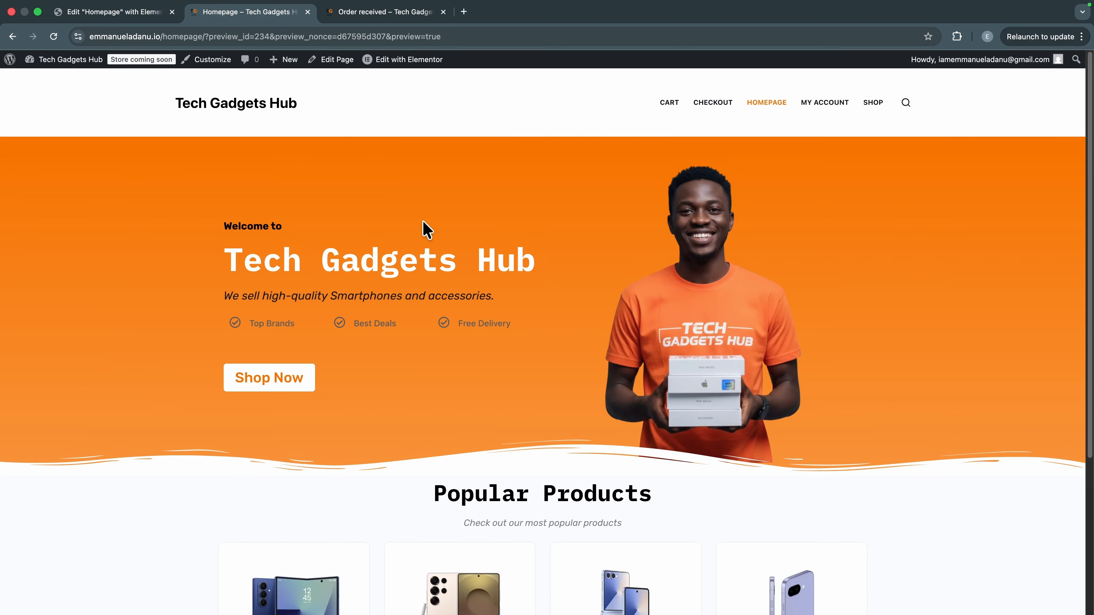
scroll(479, 422, "down", 1)
left_click(53, 37)
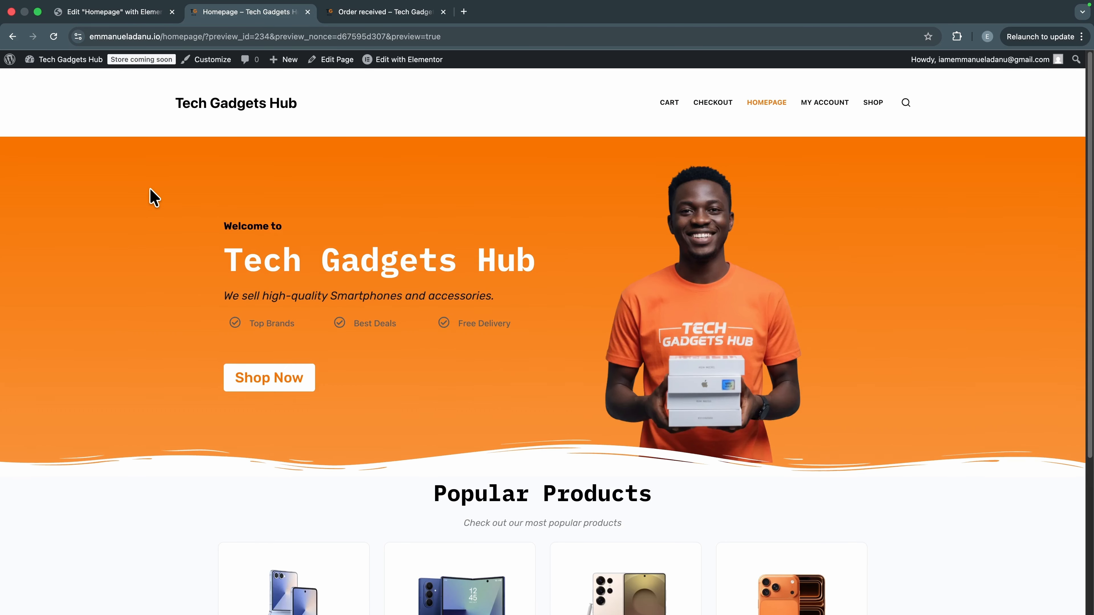
scroll(154, 196, "down", 5)
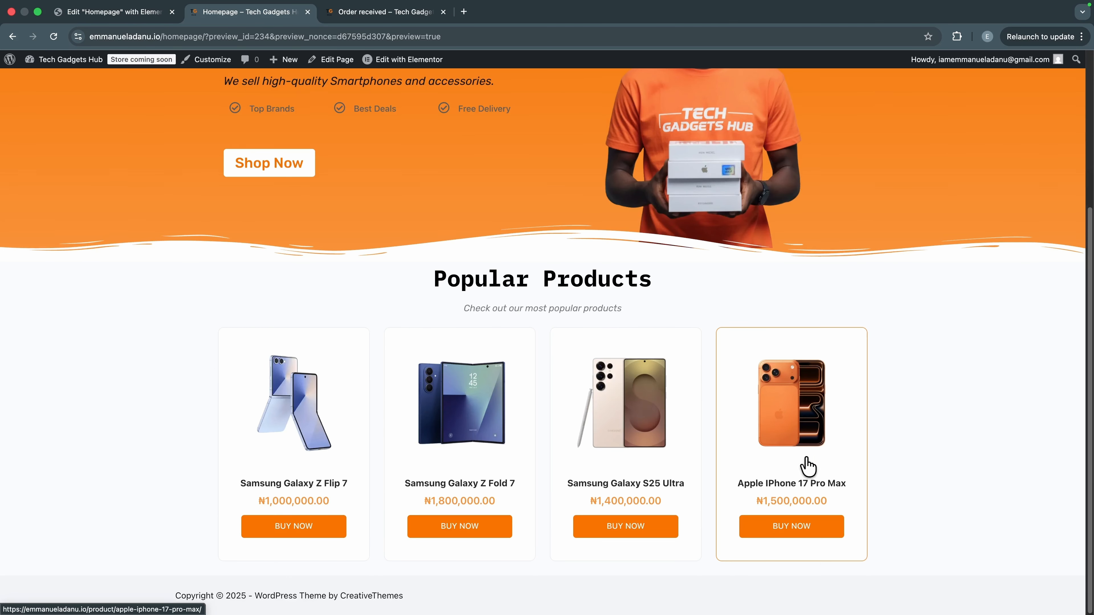
scroll(977, 440, "up", 3)
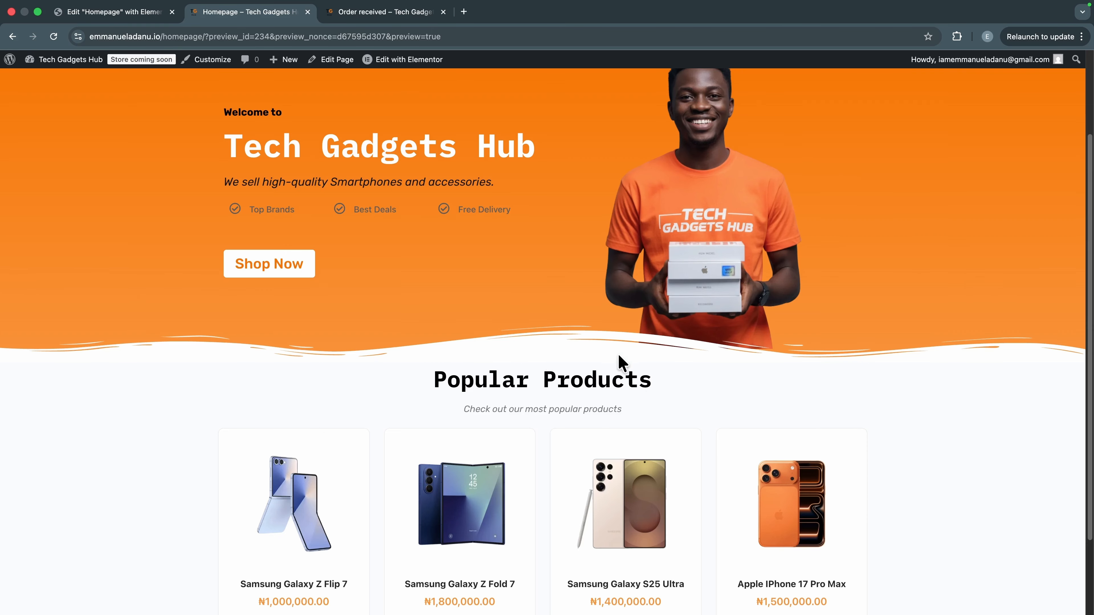
key("super+r")
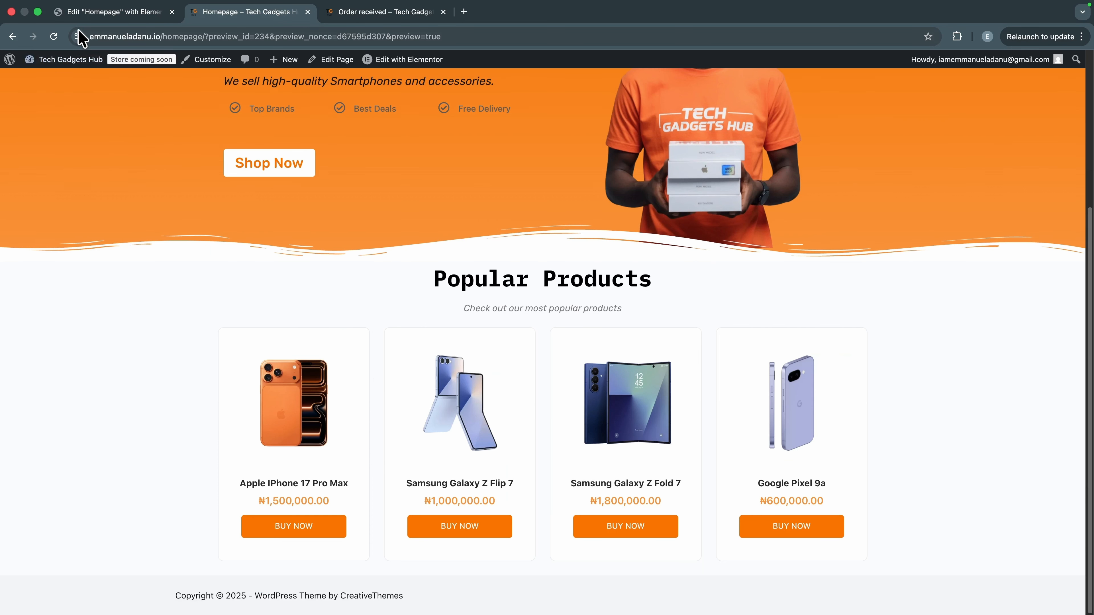
Step: Return to the Elementor editor and set the Popular Products container's background to global Color 6, trying Color 8 first
left_click(93, 12)
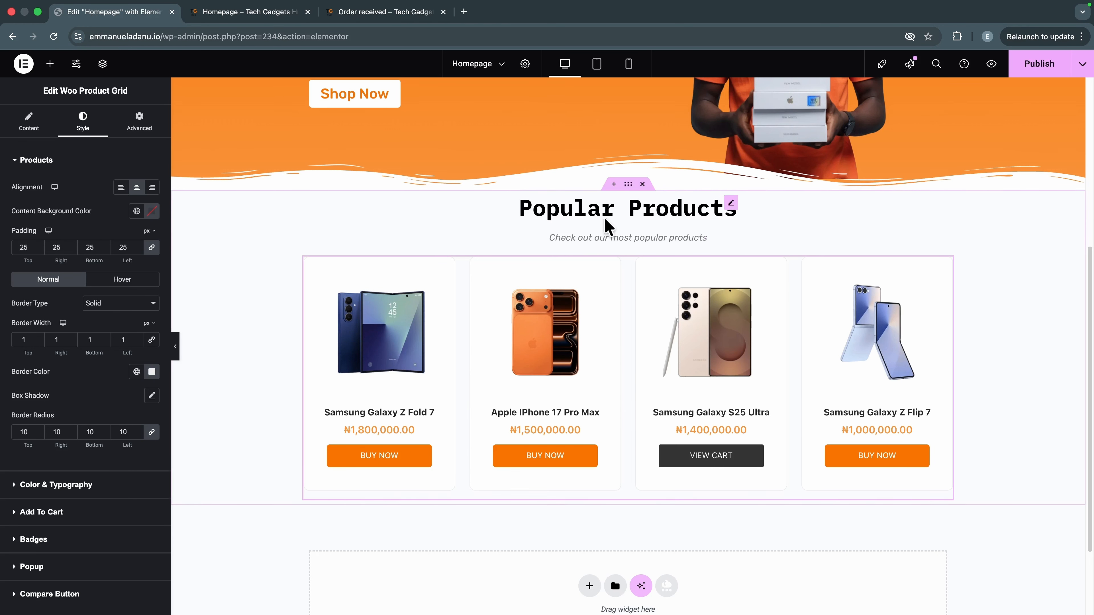
left_click(629, 185)
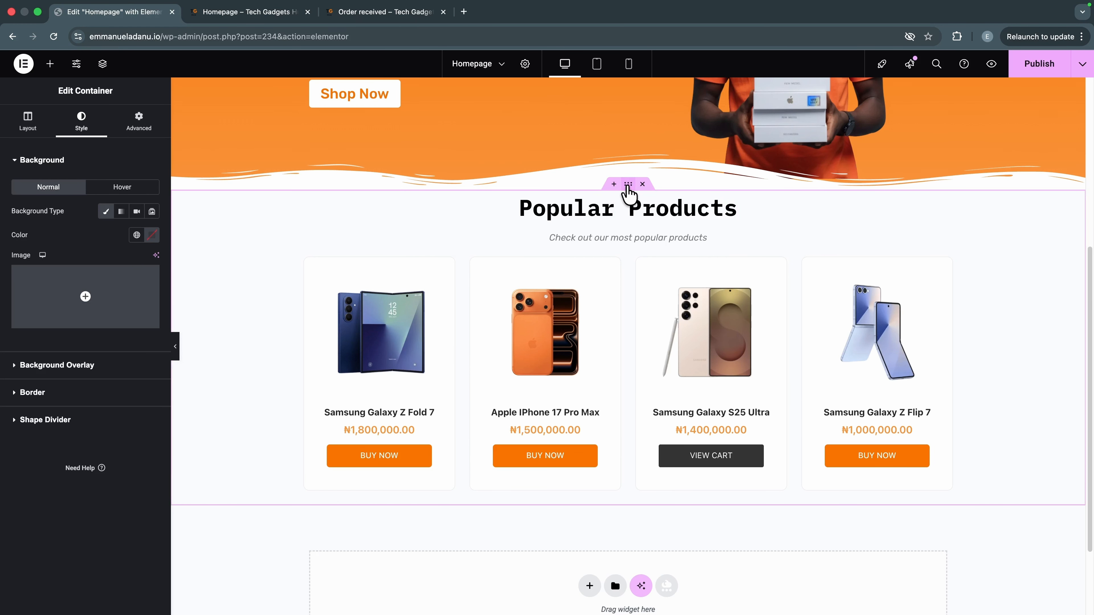
left_click(136, 236)
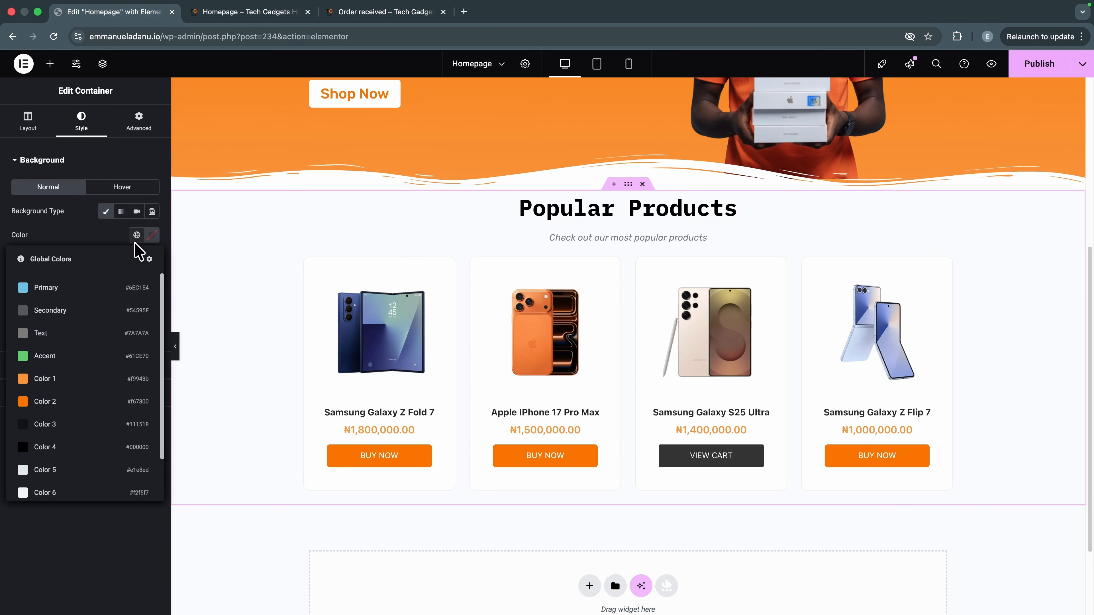
scroll(97, 474, "down", 2)
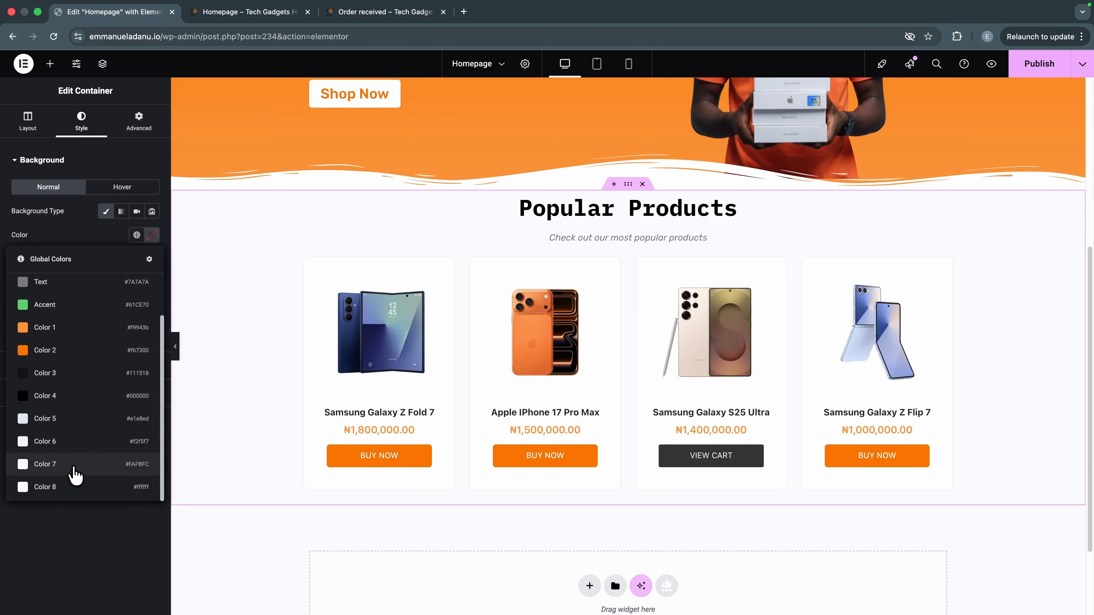
left_click(81, 486)
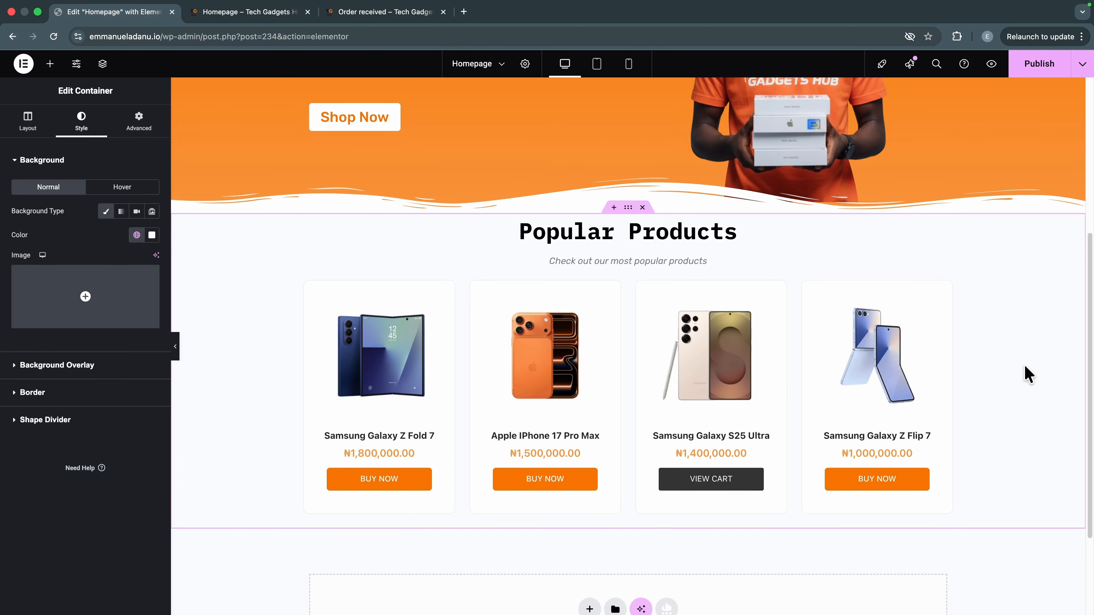
left_click(137, 235)
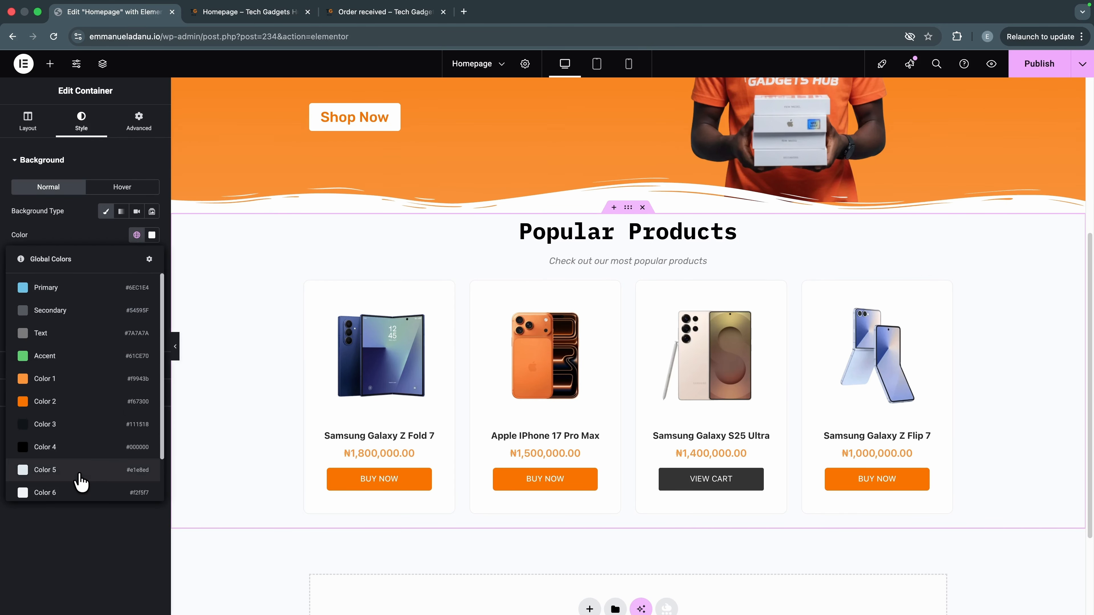
scroll(80, 482, "down", 2)
left_click(77, 444)
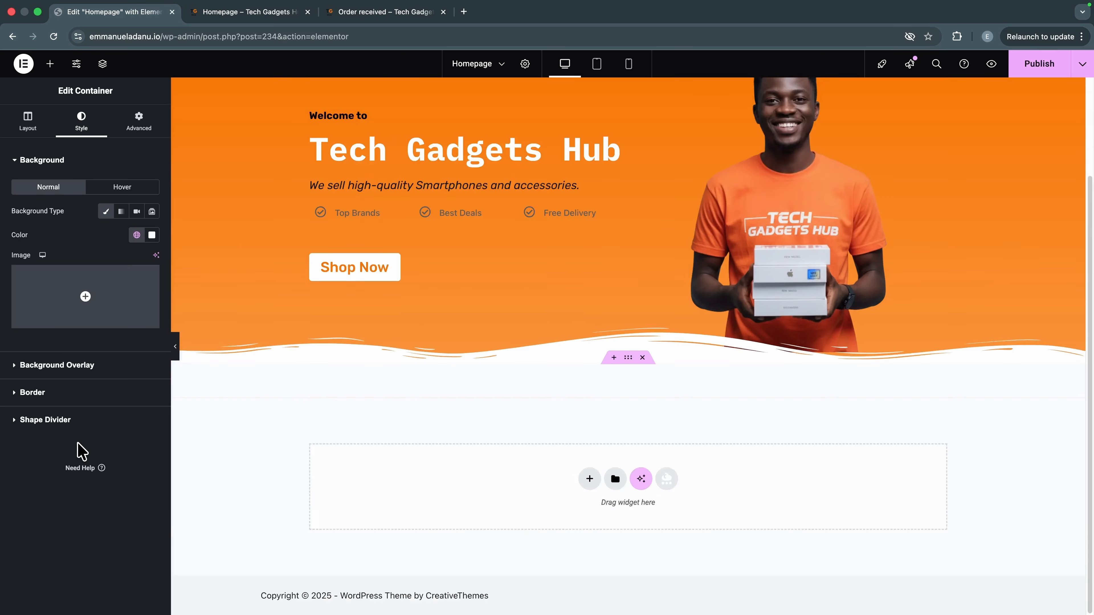
Step: Set the hero container's bottom shape divider color to global Color 6 and check its transition into Popular Products
scroll(732, 229, "up", 6)
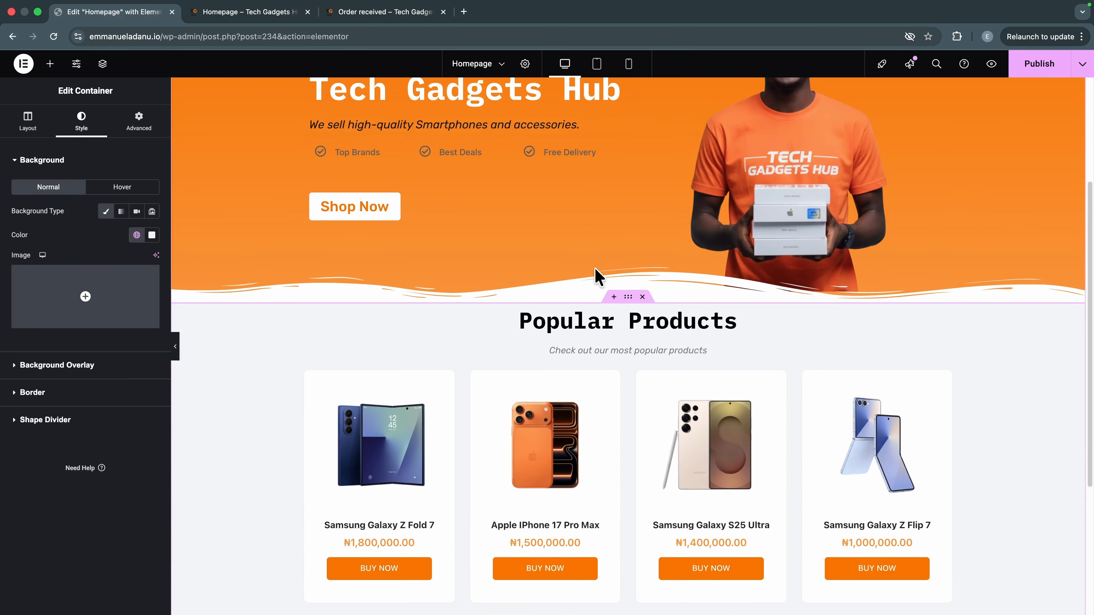
left_click(630, 211)
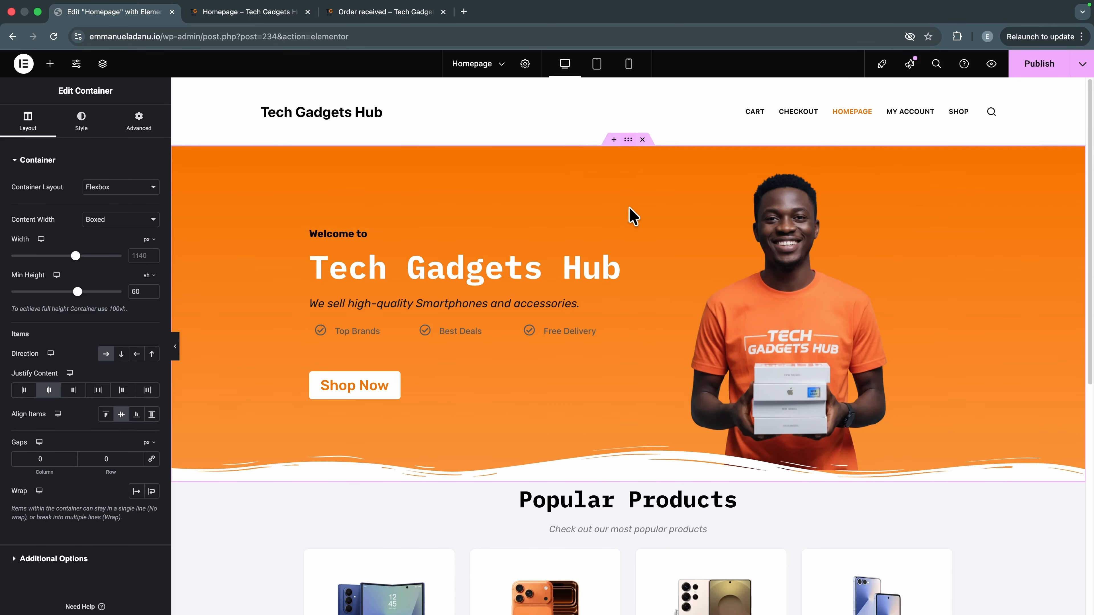
scroll(548, 405, "down", 1)
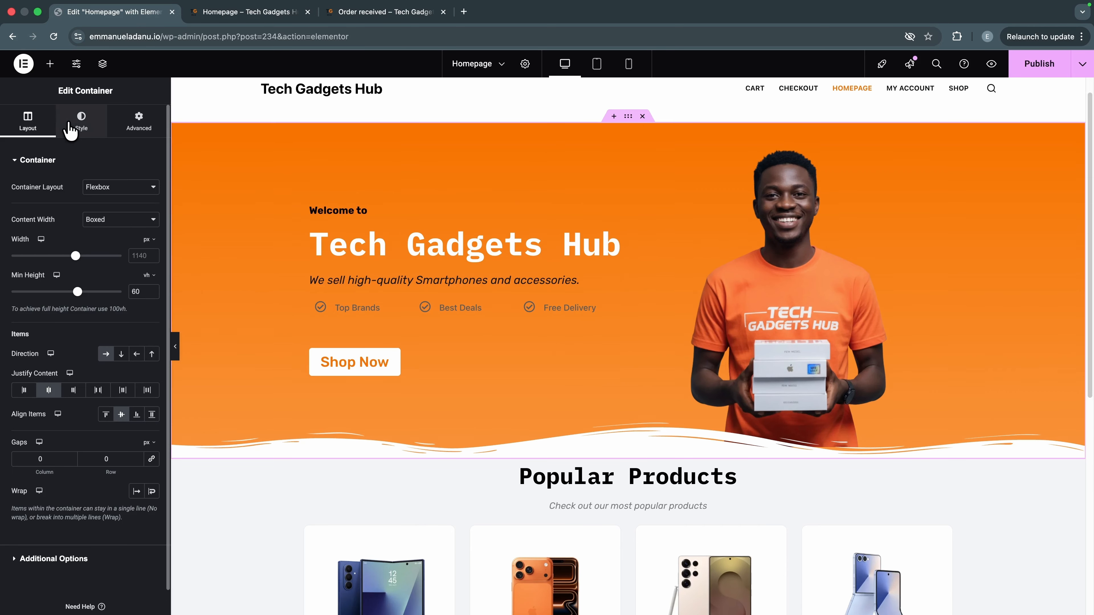
left_click(80, 122)
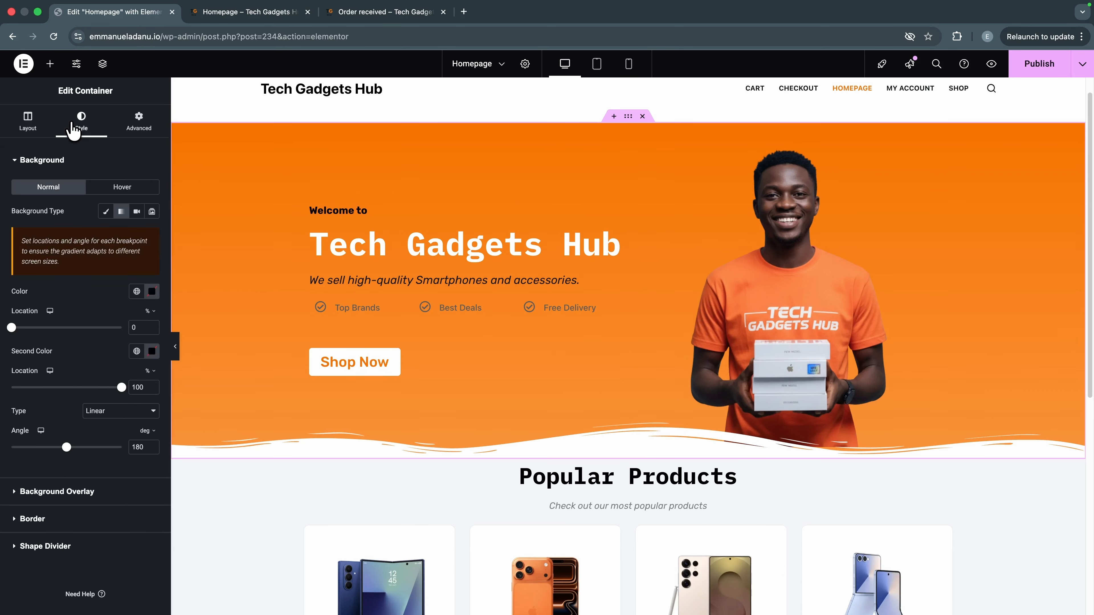
left_click(47, 546)
left_click(121, 263)
scroll(119, 498, "down", 2)
scroll(103, 505, "down", 2)
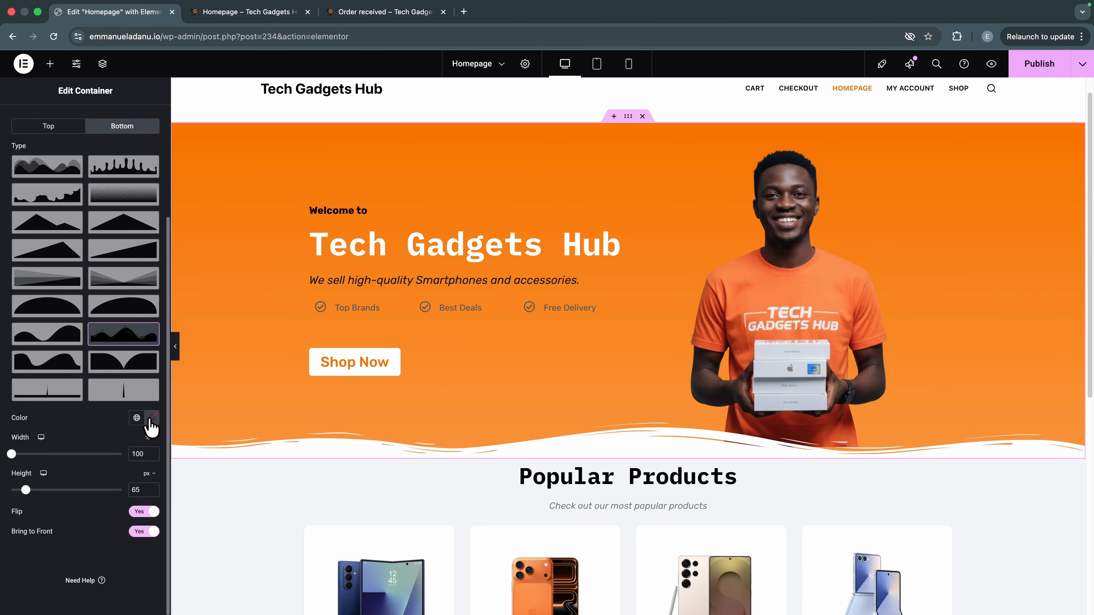
left_click(136, 418)
scroll(74, 388, "down", 3)
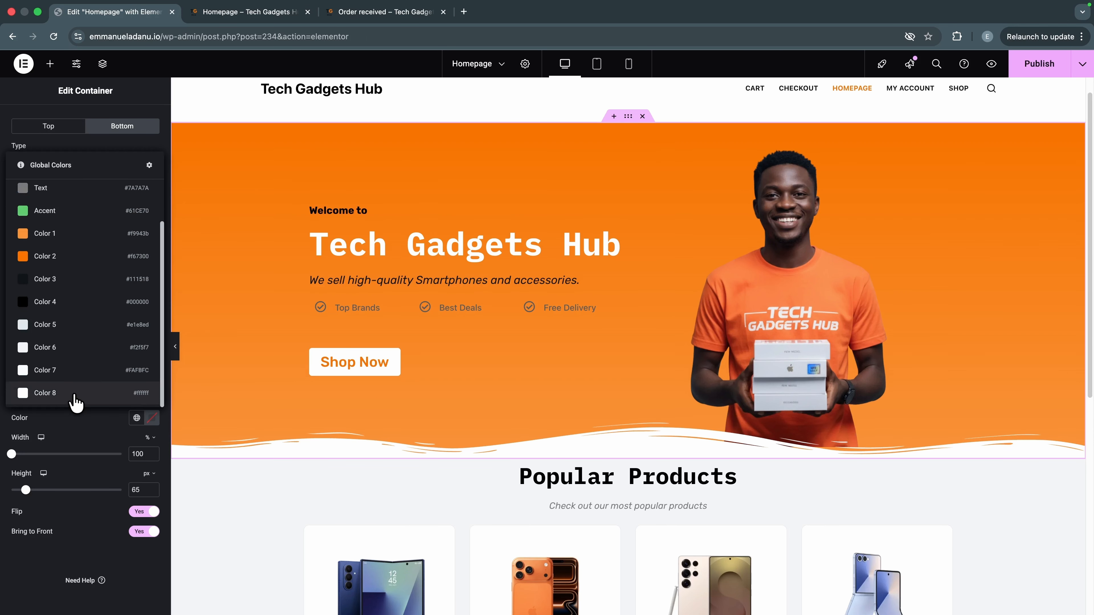
left_click(74, 360)
scroll(508, 587, "down", 5)
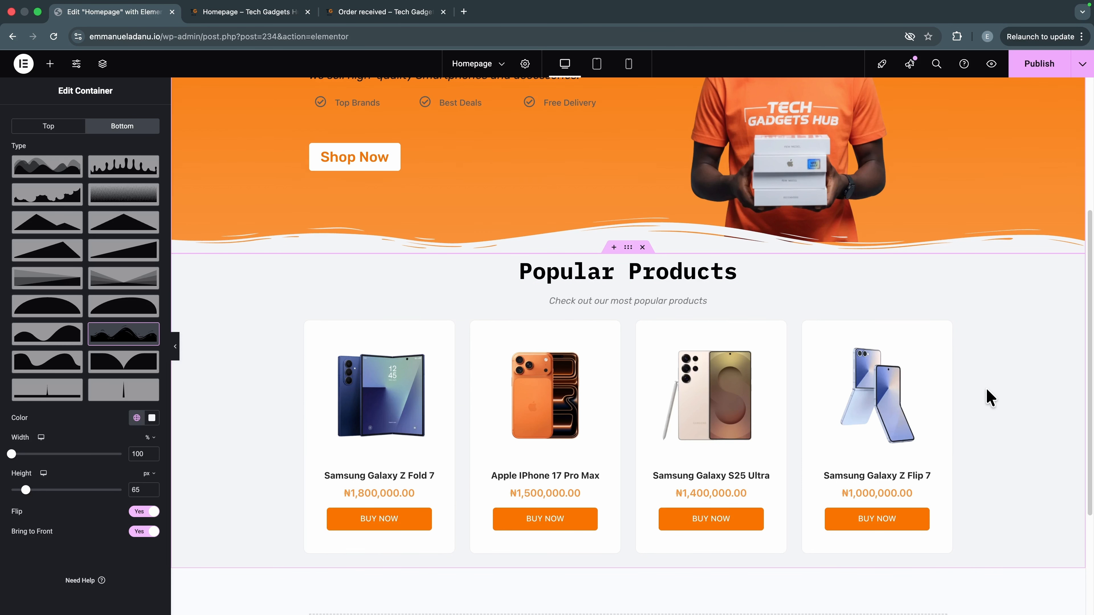
scroll(970, 364, "up", 5)
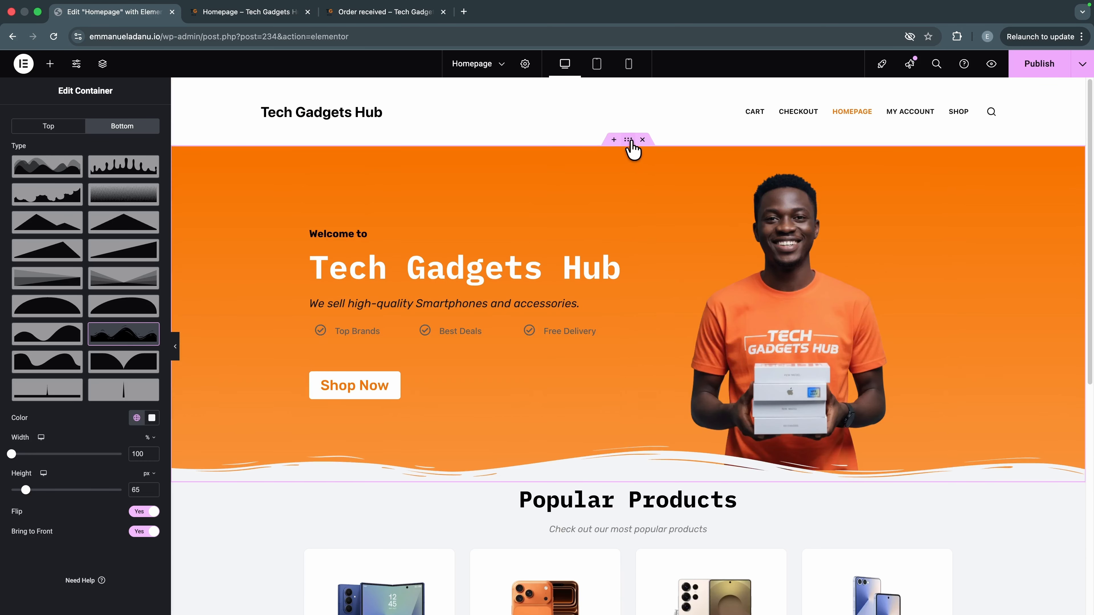
scroll(674, 314, "down", 4)
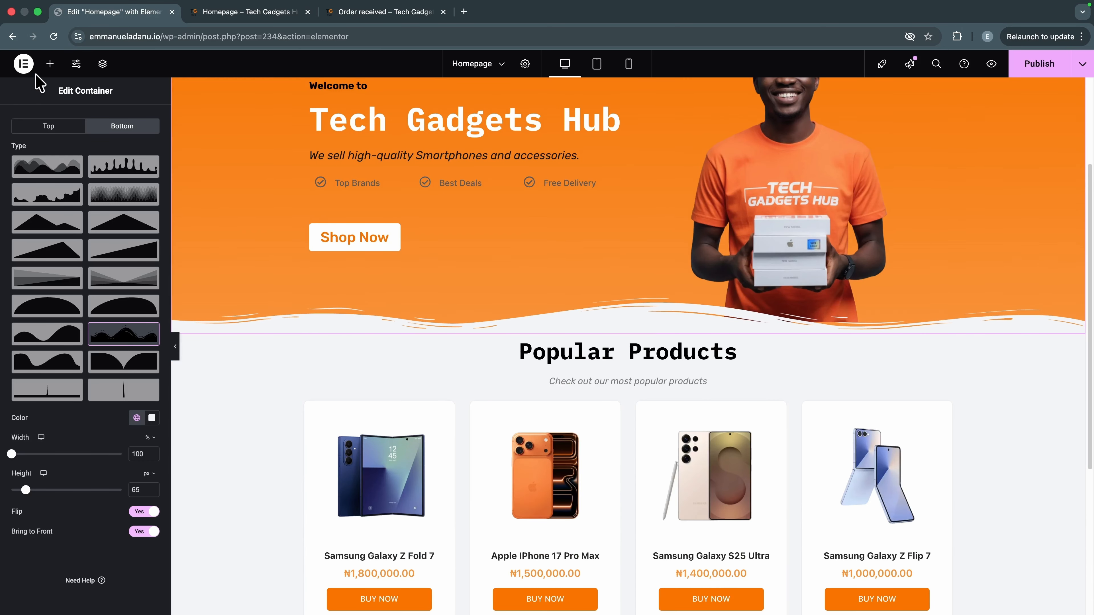
Step: Add a Spacer widget above the Popular Products heading and set its space to 50 px
left_click(47, 69)
scroll(125, 310, "down", 2)
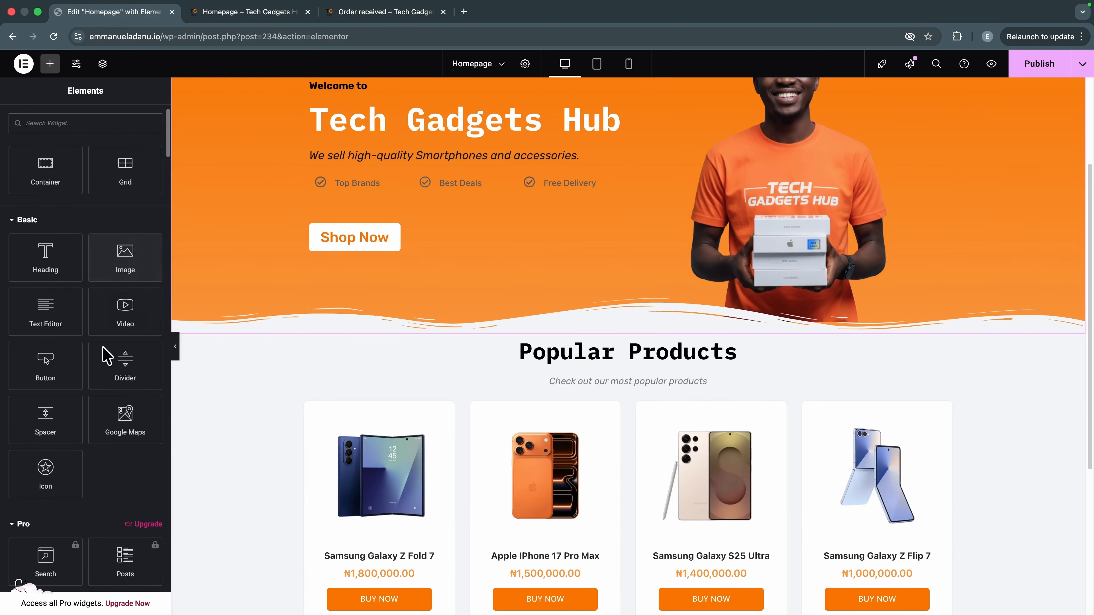
left_click_drag(46, 416, 589, 358)
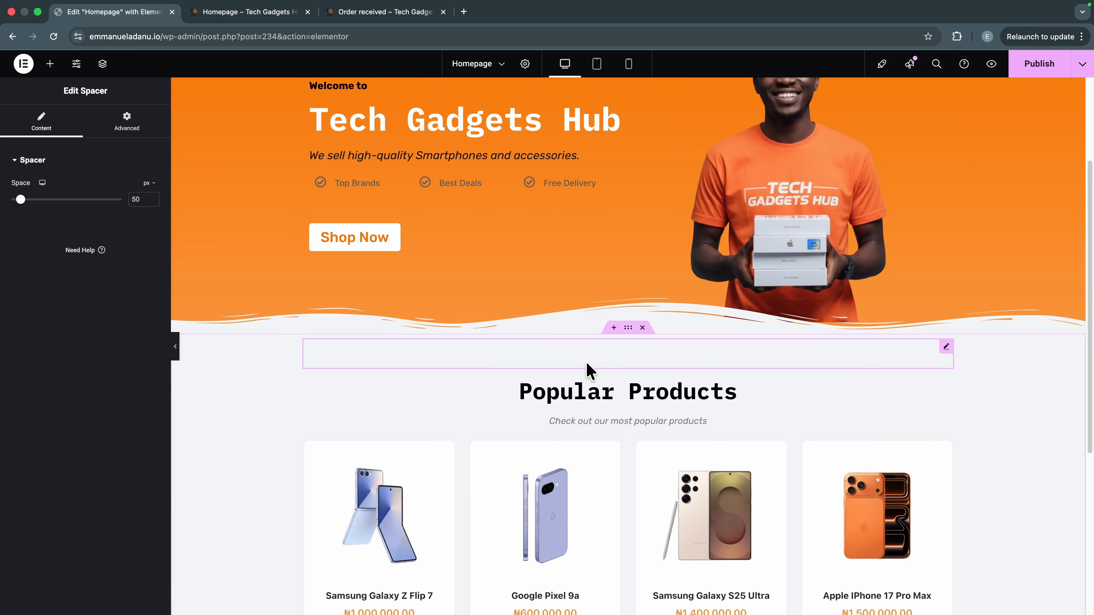
left_click_drag(20, 199, 24, 206)
double_click(143, 199)
type("50")
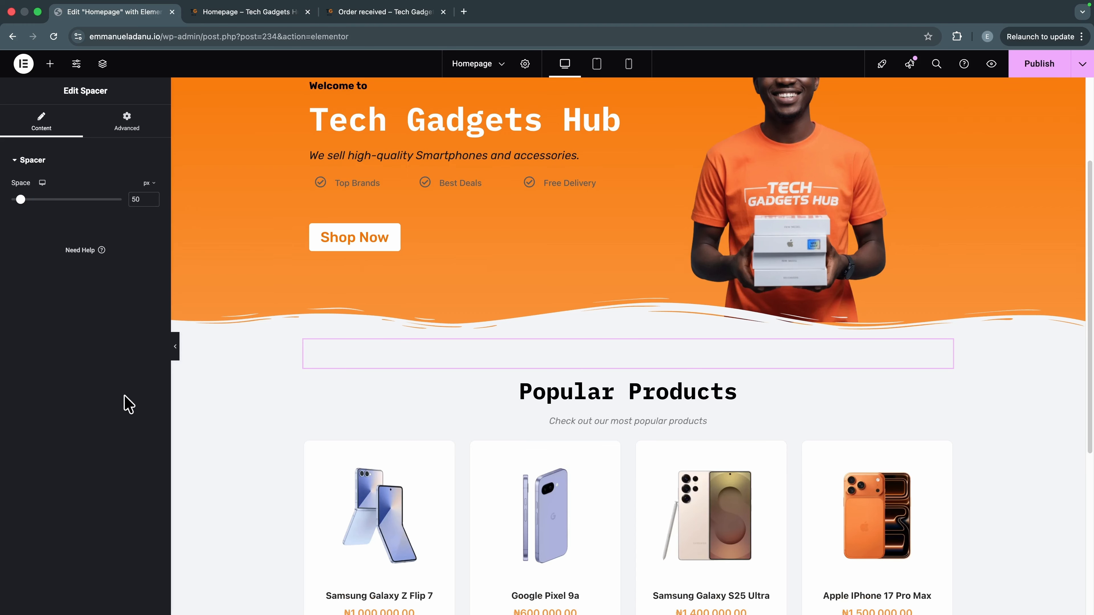
Step: Publish the homepage and check the spacing around Popular Products in the reloaded browser preview
left_click(1021, 70)
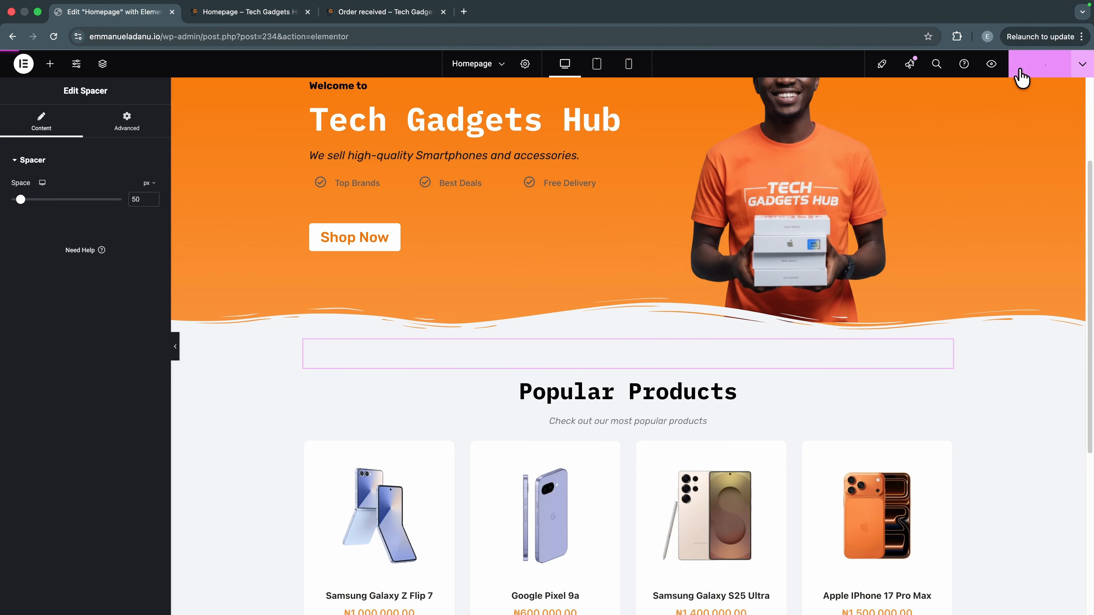
left_click(269, 13)
left_click(53, 36)
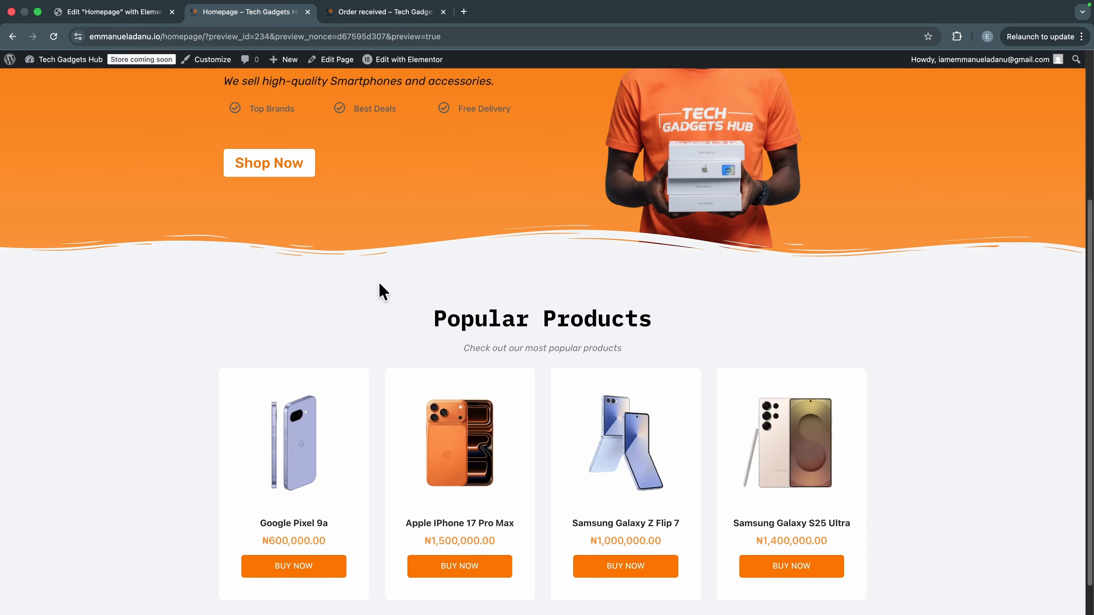
scroll(775, 435, "down", 2)
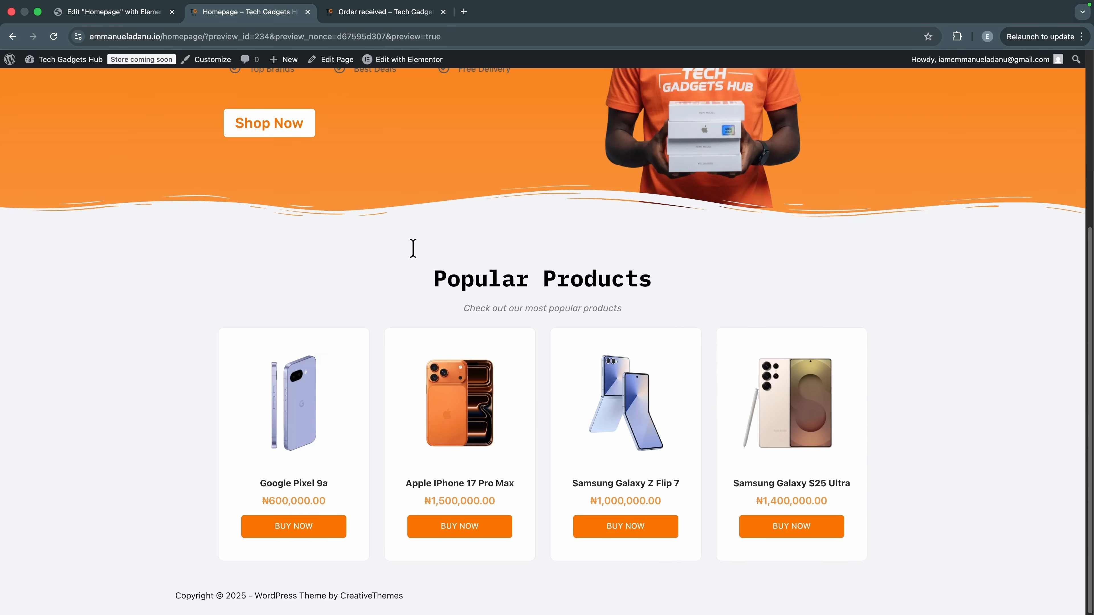
Step: Return to the Elementor editor and duplicate the whole Popular Products container
left_click(116, 20)
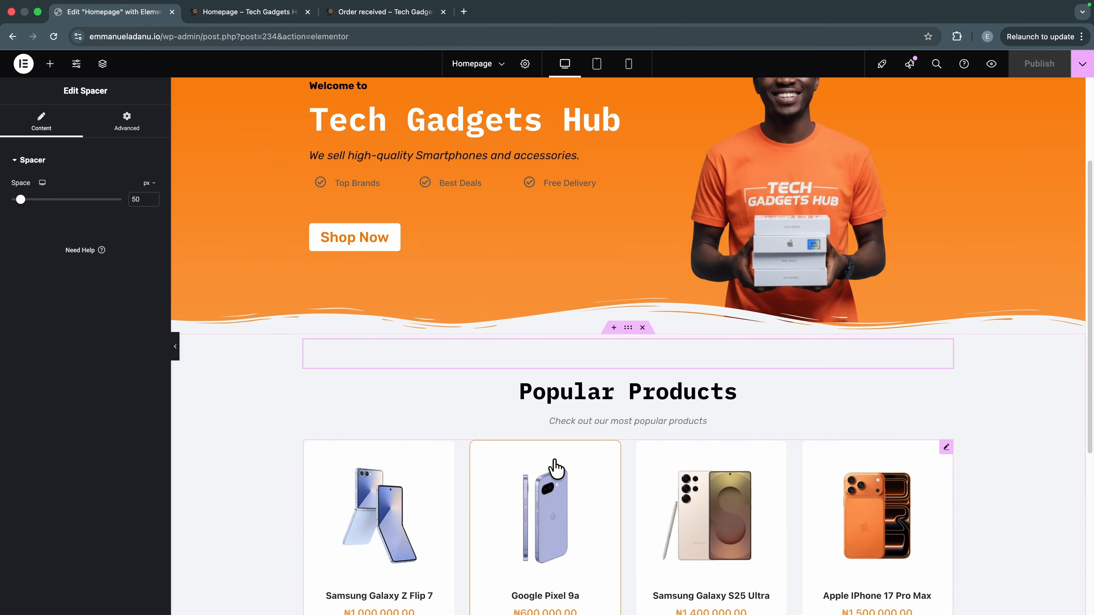
scroll(629, 293, "down", 2)
left_click(628, 247)
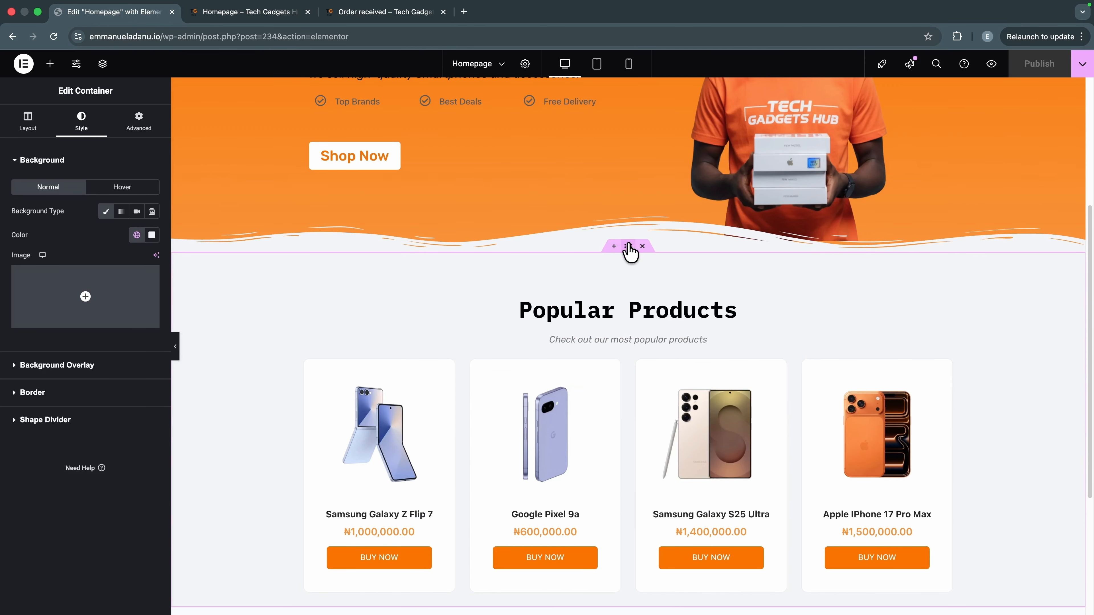
right_click(628, 247)
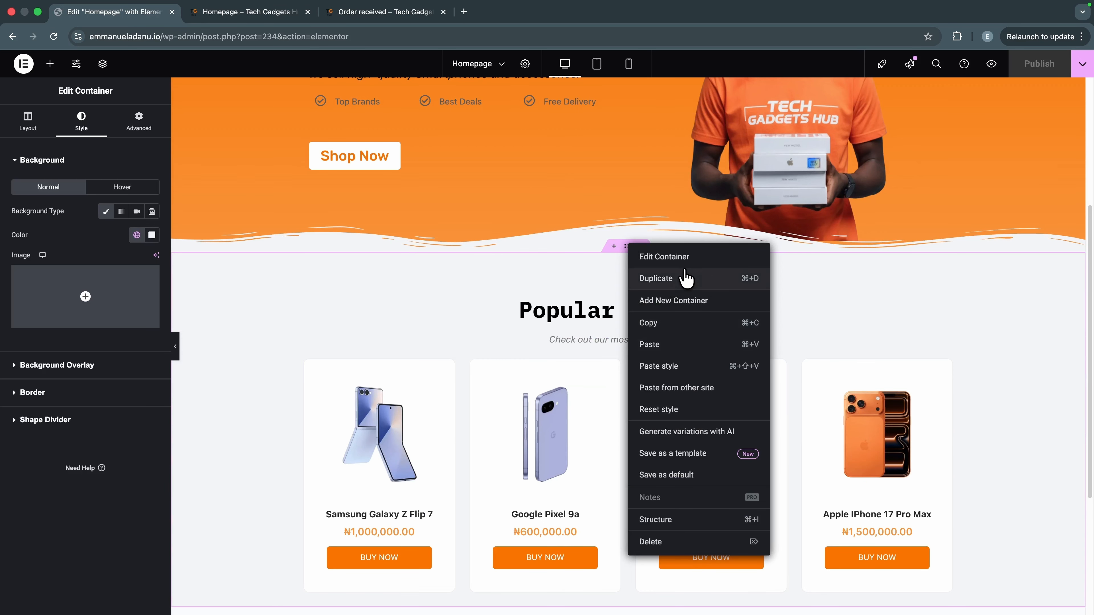
left_click(686, 284)
right_click(629, 252)
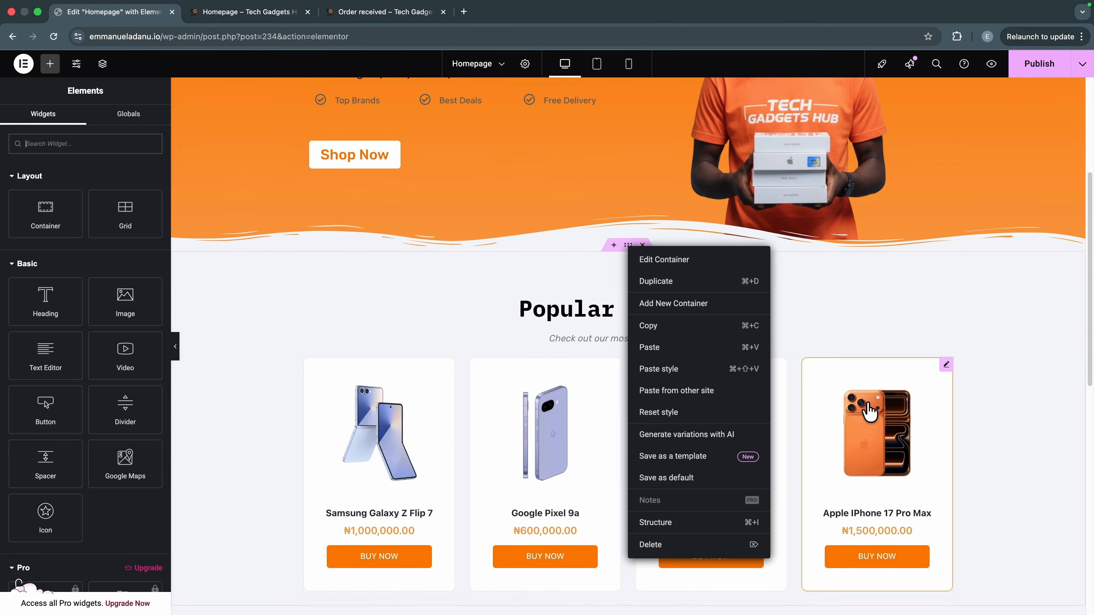
Step: Change the duplicated section's heading to "New Arrivals"
scroll(925, 416, "down", 13)
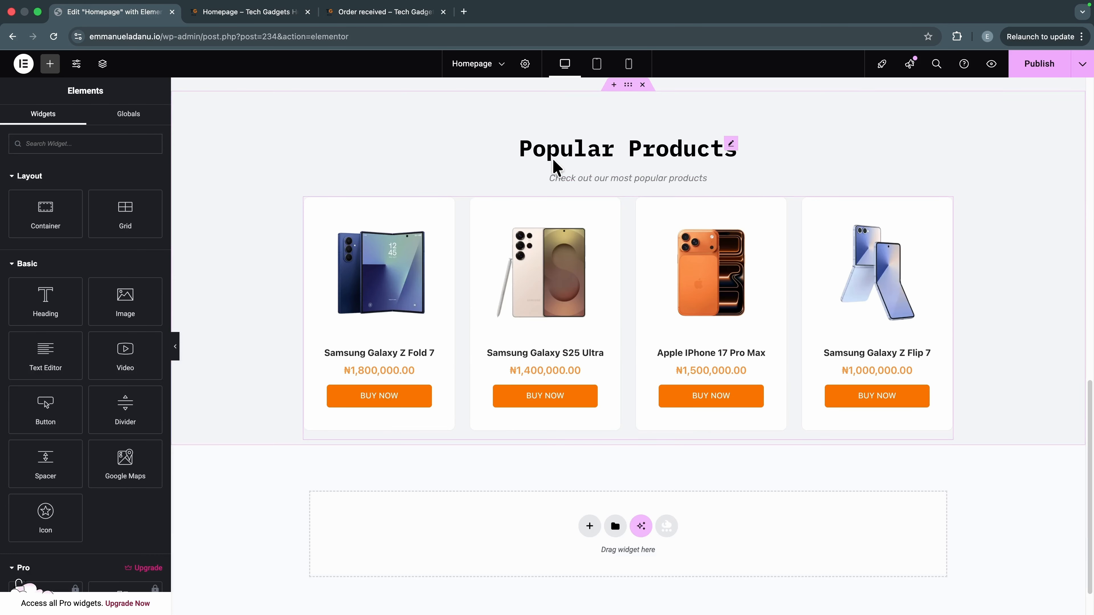
double_click(568, 149)
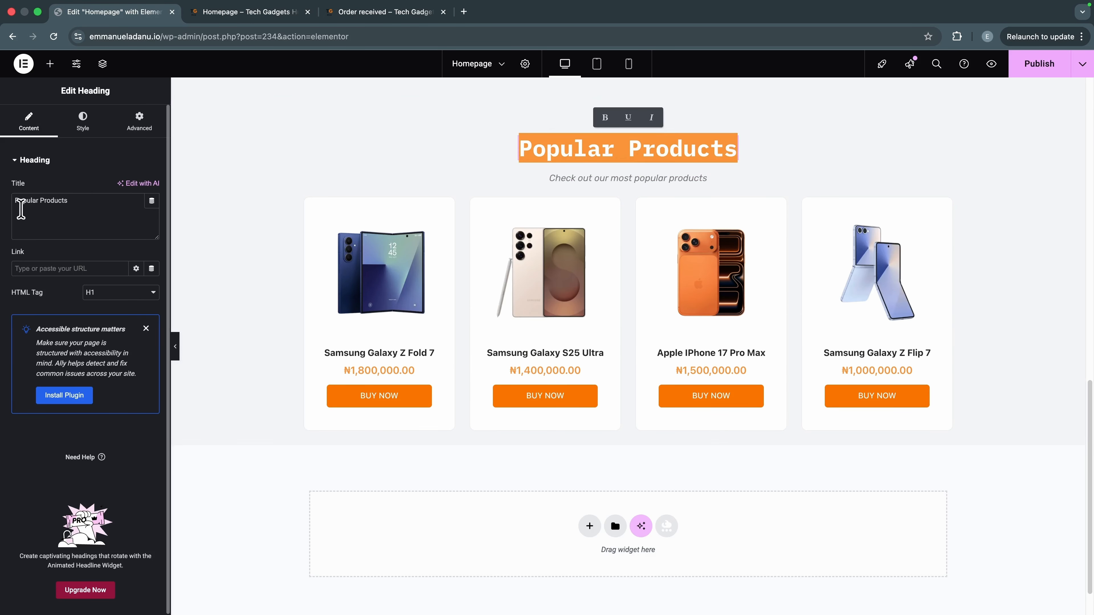
double_click(42, 201)
key("BackSpace")
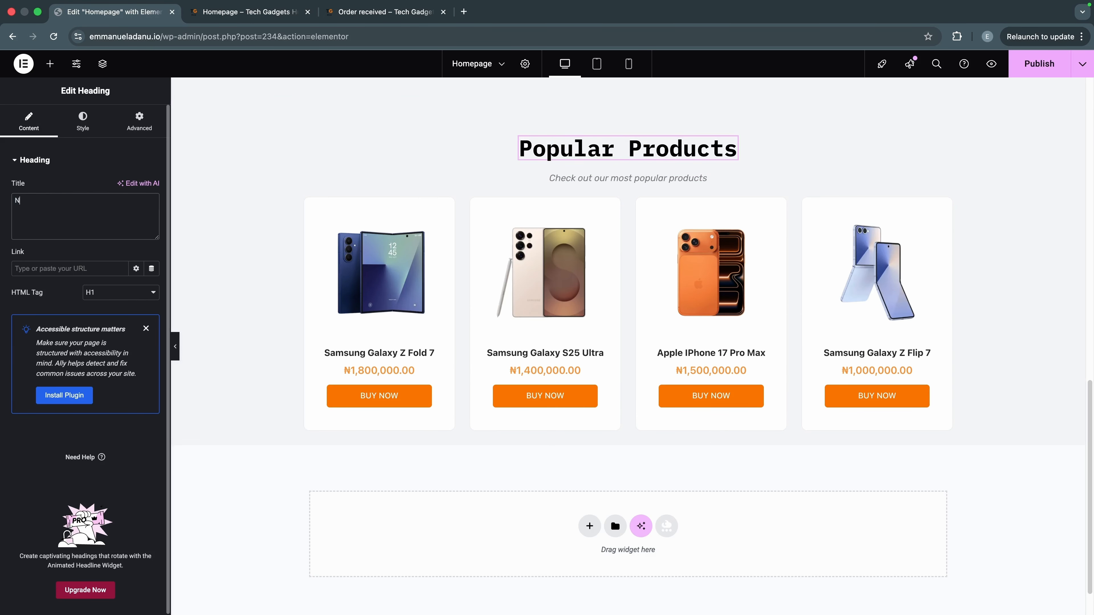
type("New Arrivals")
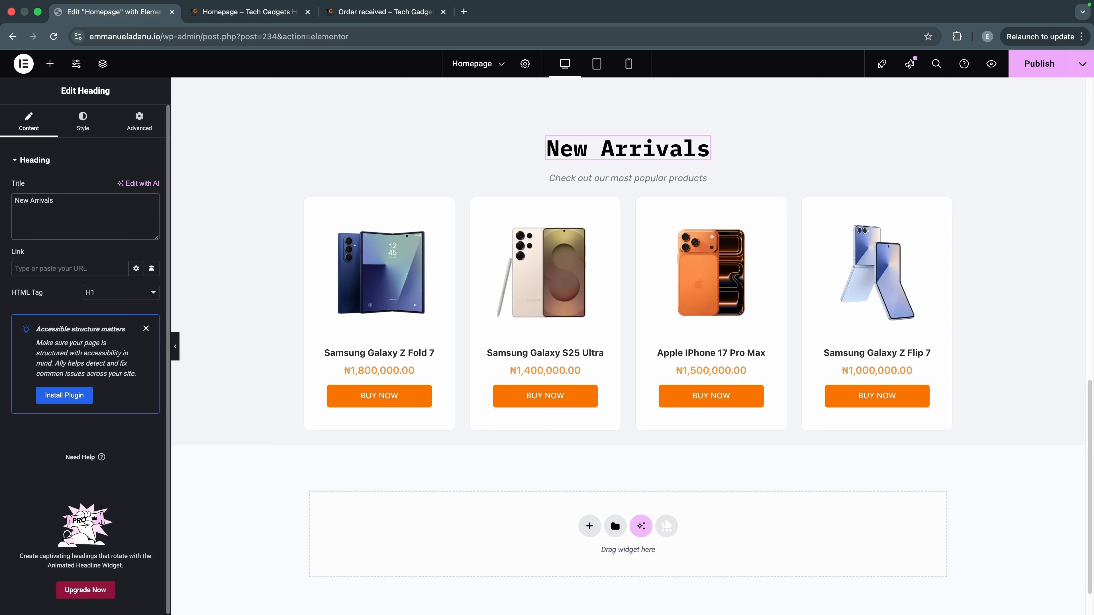
Step: Change the description under the New Arrivals heading to "Check out latest products"
left_click(600, 185)
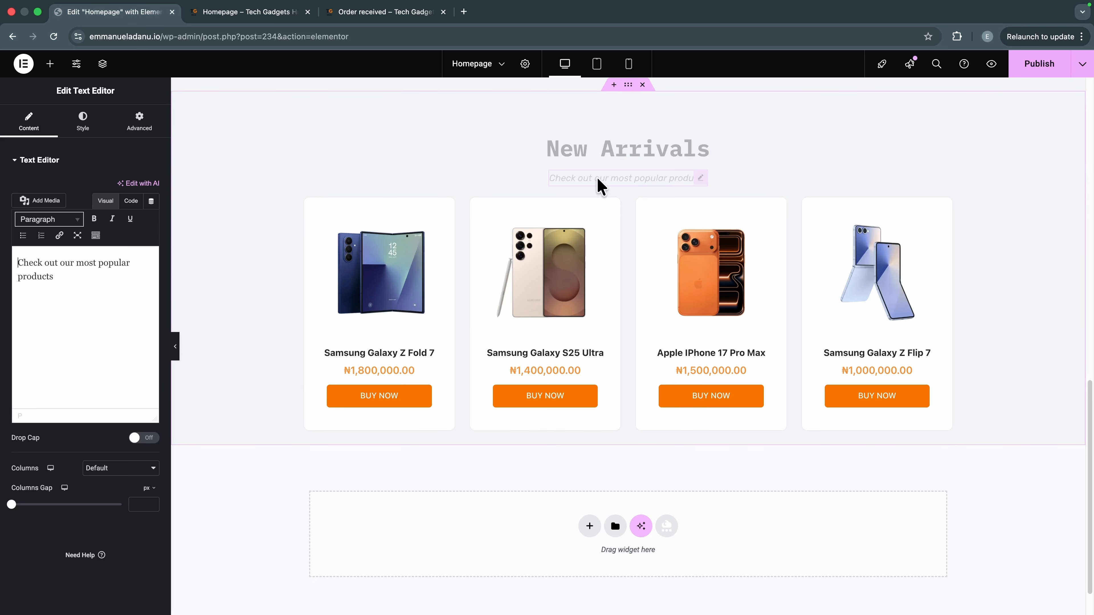
left_click(59, 263)
left_click_drag(66, 270, 123, 265)
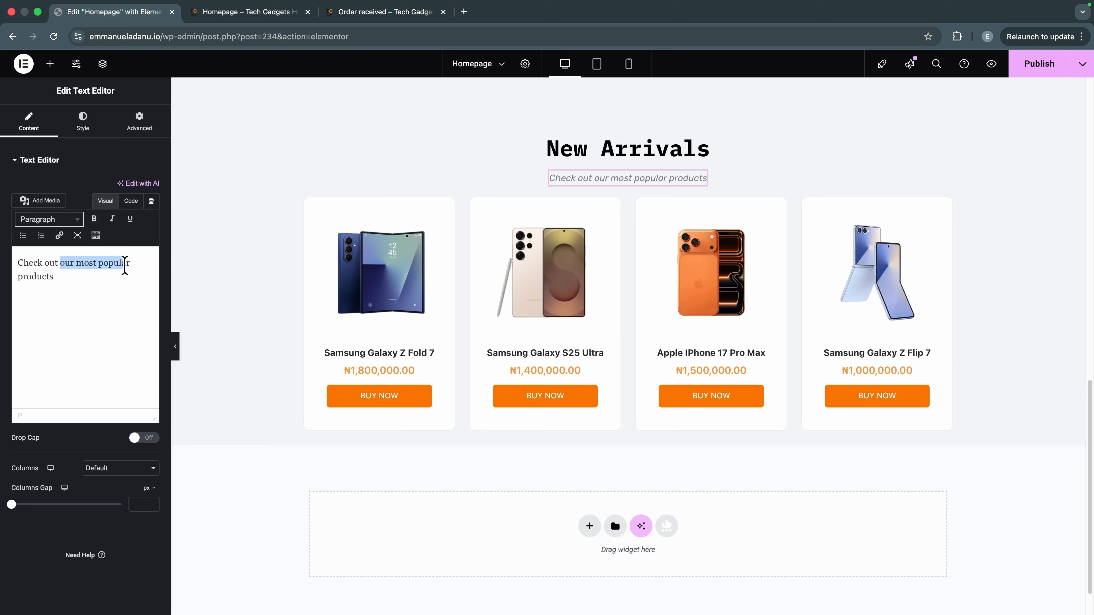
type("latest")
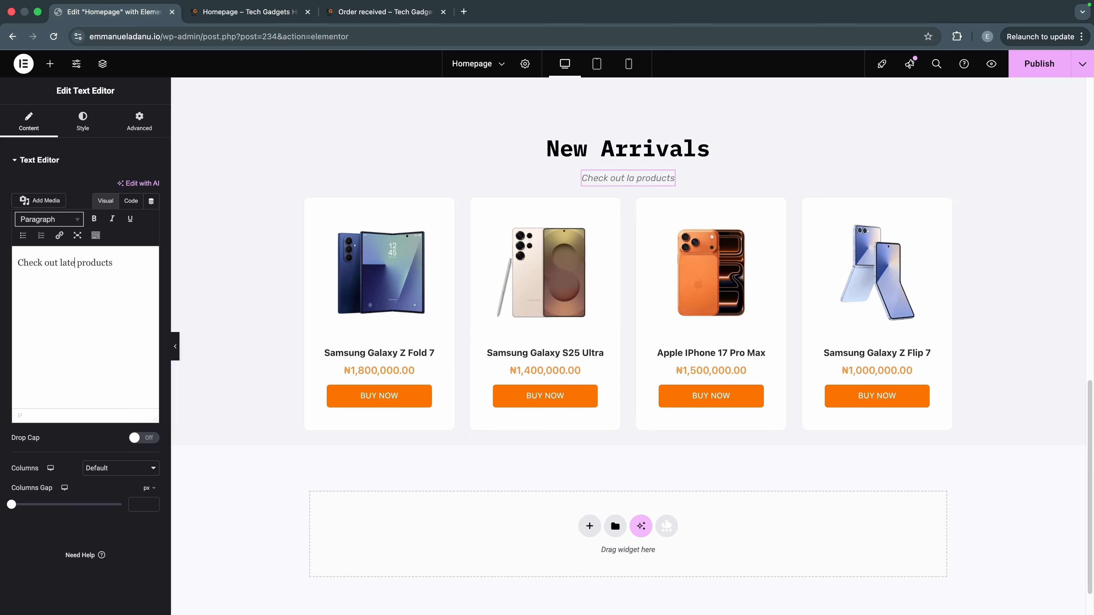
Step: Filter the New Arrivals product grid's query by Recent Products and publish the homepage
left_click(460, 215)
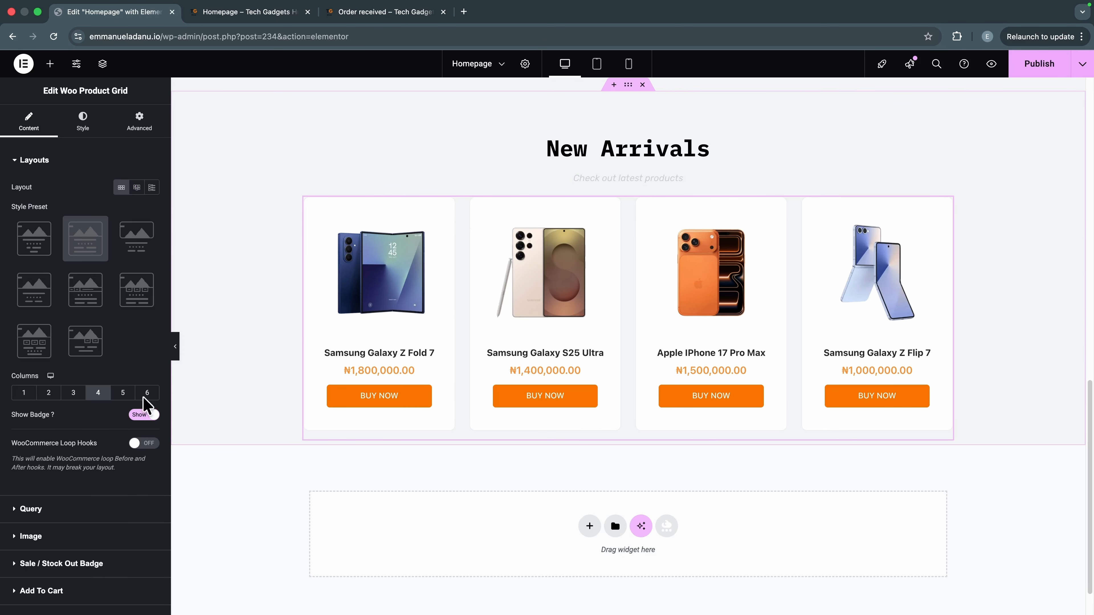
left_click(77, 517)
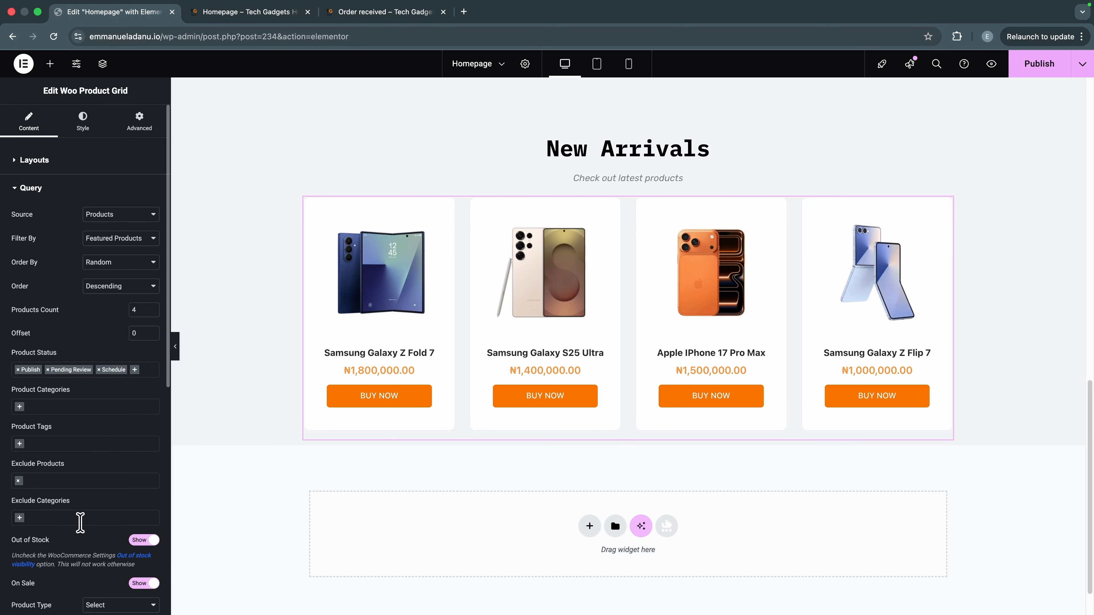
left_click(139, 246)
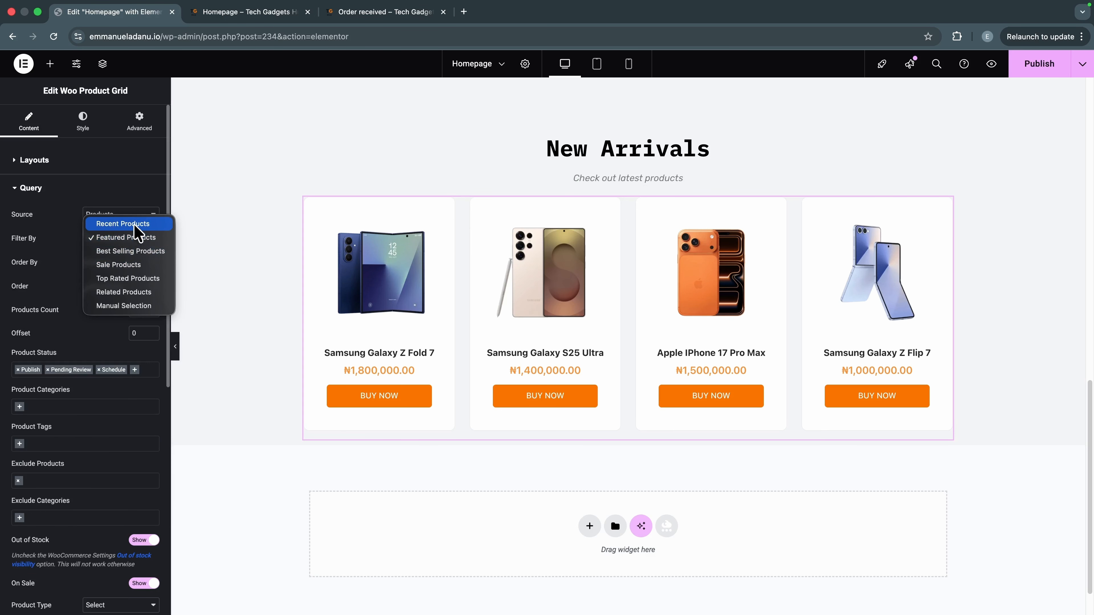
left_click(135, 225)
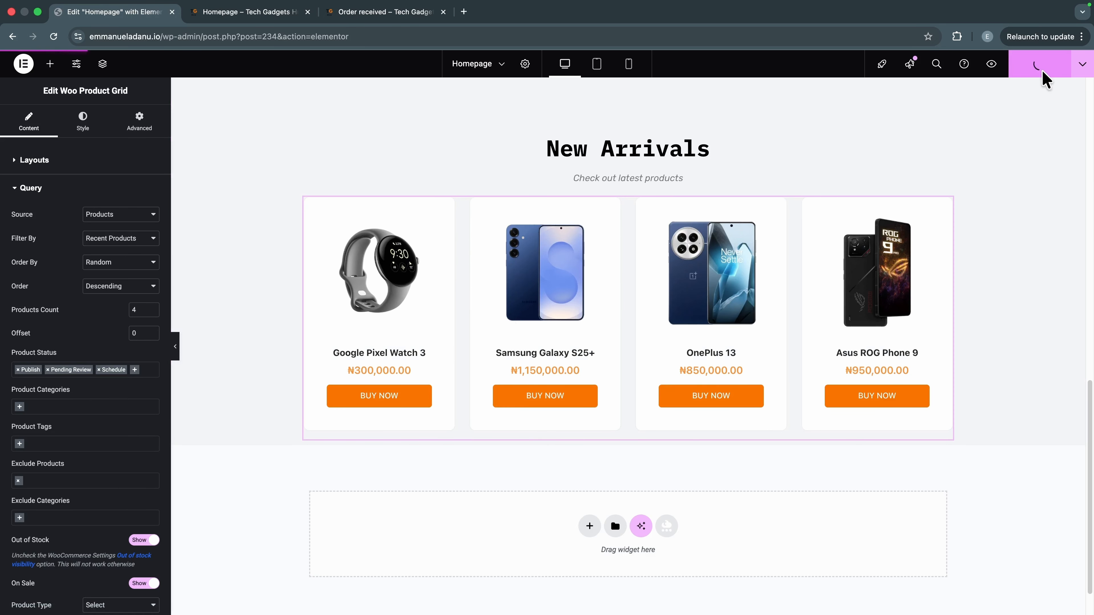
Step: Set the New Arrivals container's background to the white global color and place a 50 px spacer below its product grid
scroll(476, 425, "up", 8)
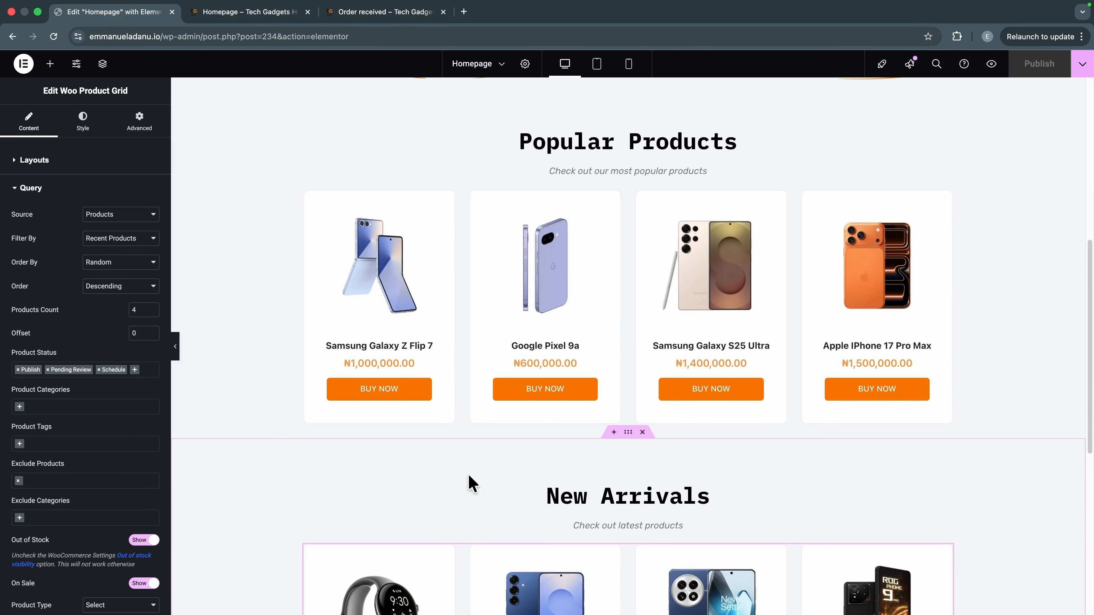
scroll(533, 380, "down", 3)
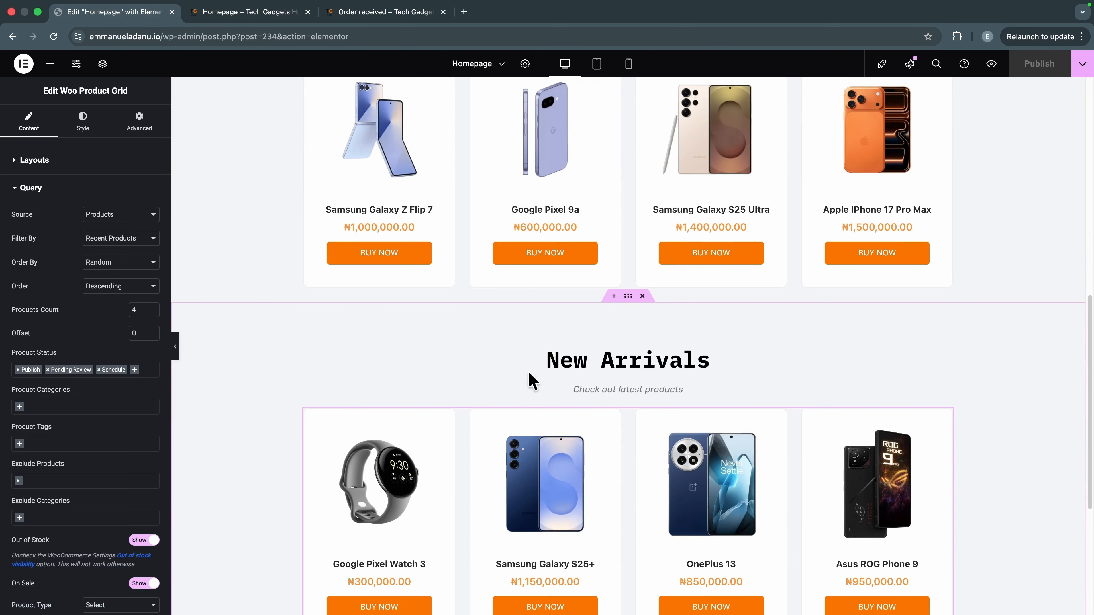
left_click(628, 296)
left_click(92, 123)
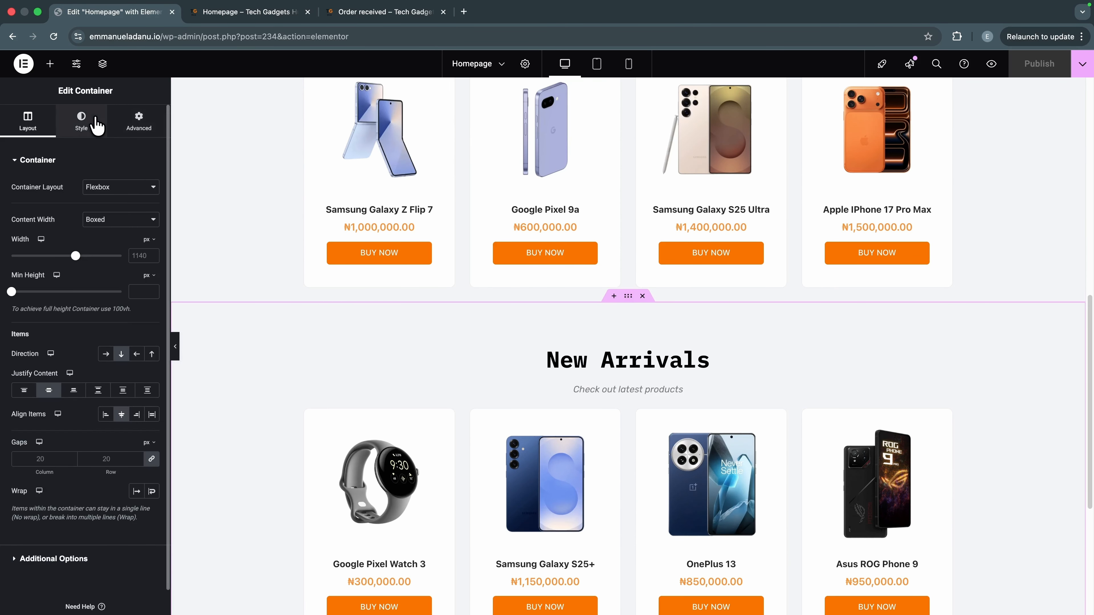
left_click(136, 235)
scroll(95, 457, "down", 2)
left_click(100, 487)
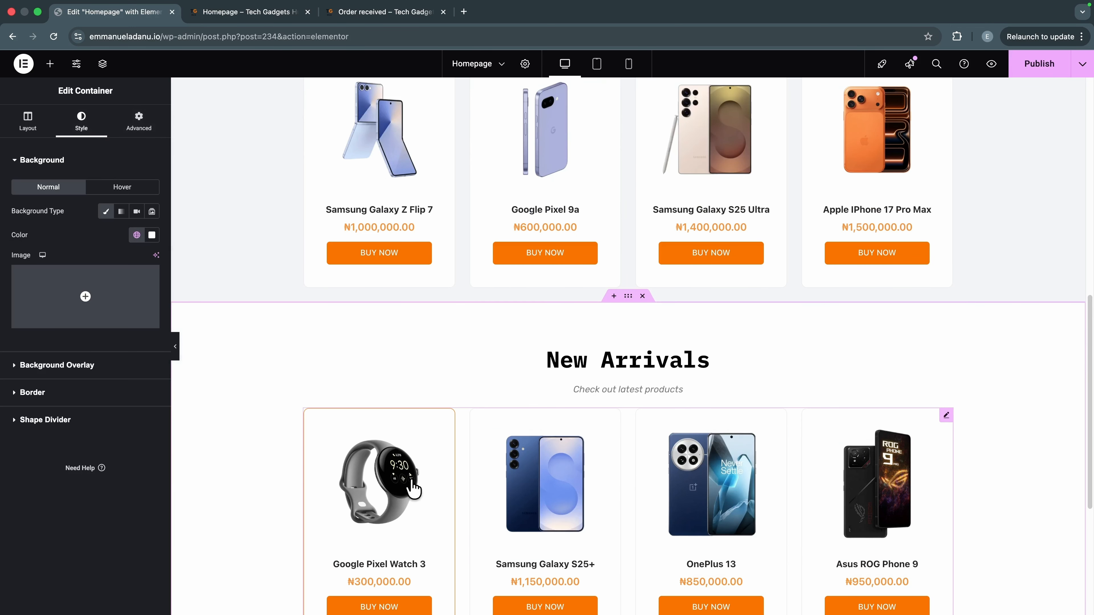
scroll(665, 372, "down", 2)
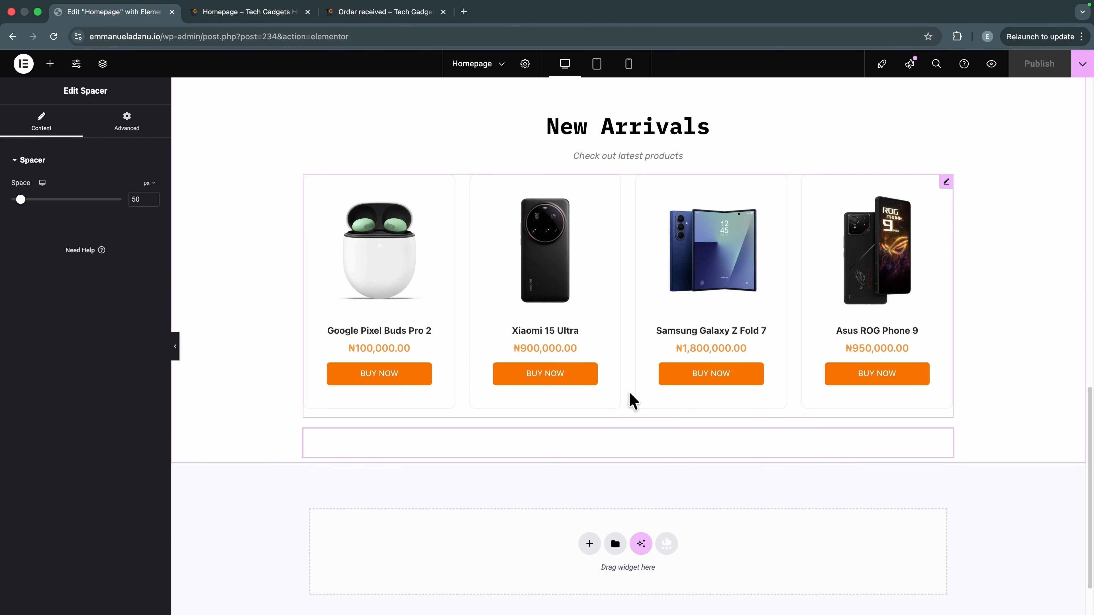
Step: Insert a Button widget between the New Arrivals product grid and the spacer below it
left_click(632, 398)
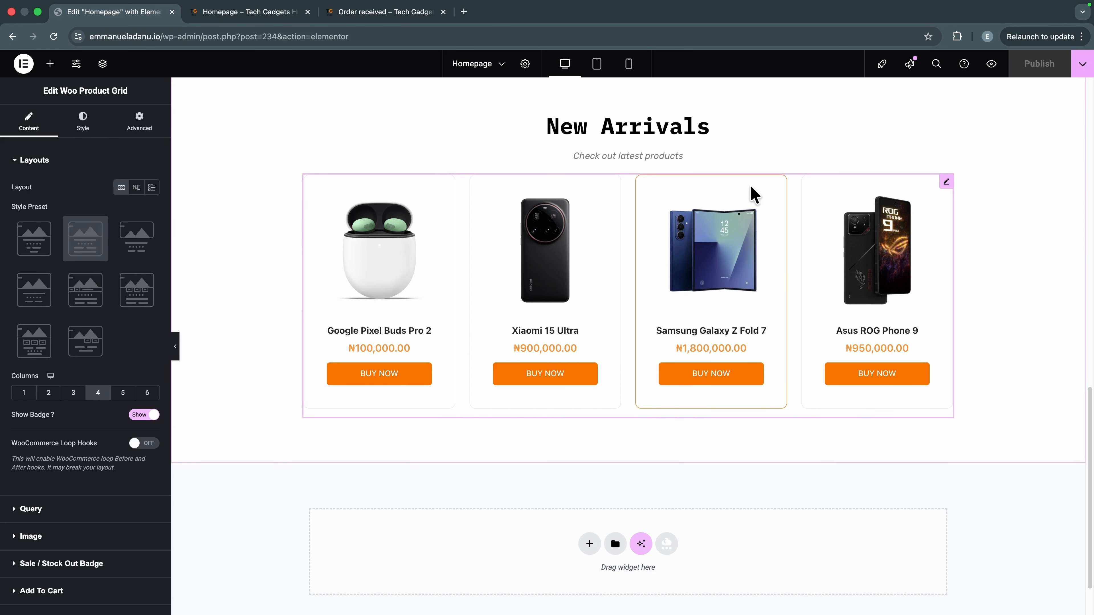
left_click(50, 65)
left_click_drag(71, 414, 610, 423)
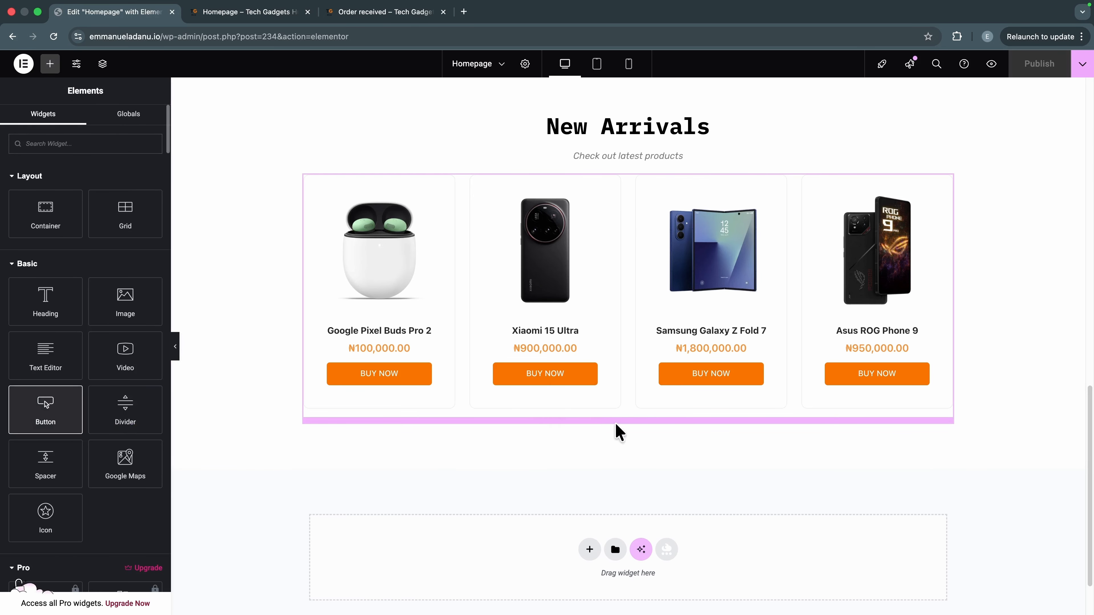
left_click(631, 449)
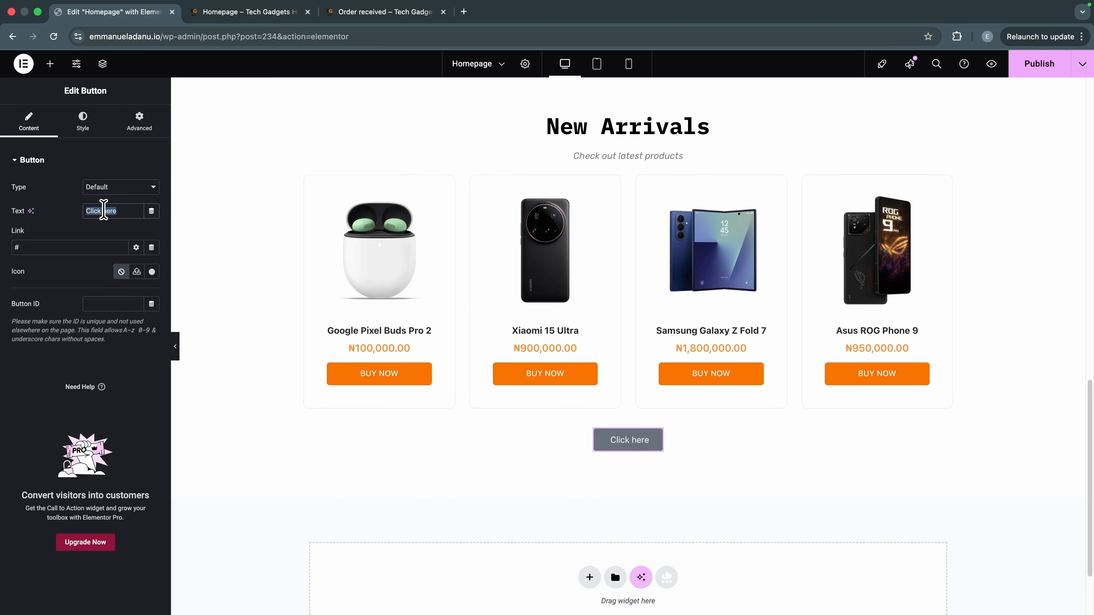
Step: Set the new button's text to "See All Products" and its link to /shop/
type("See ")
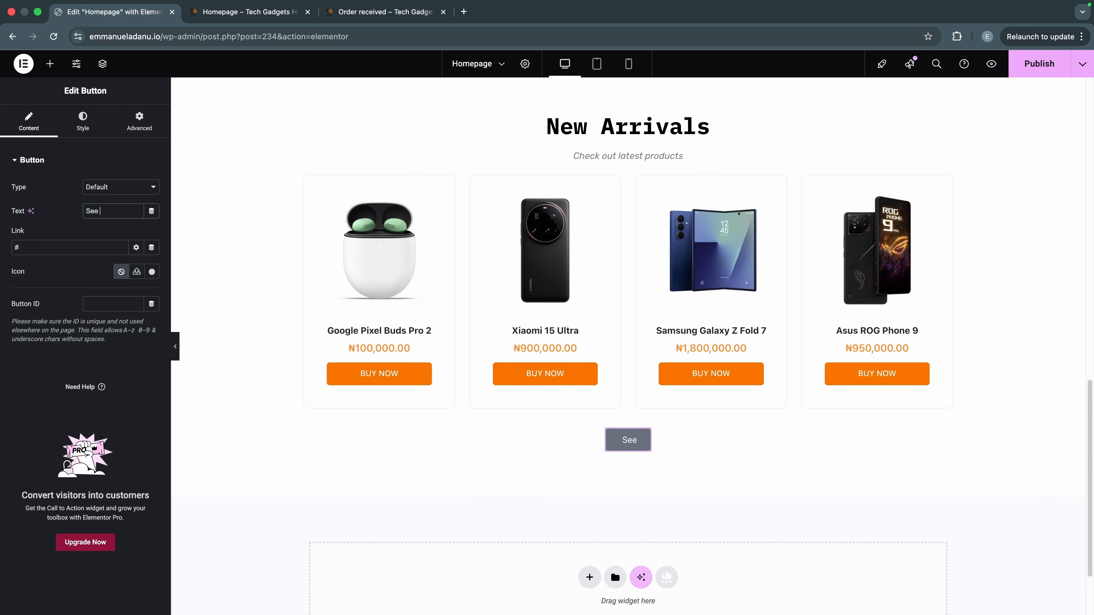
type("All Pro")
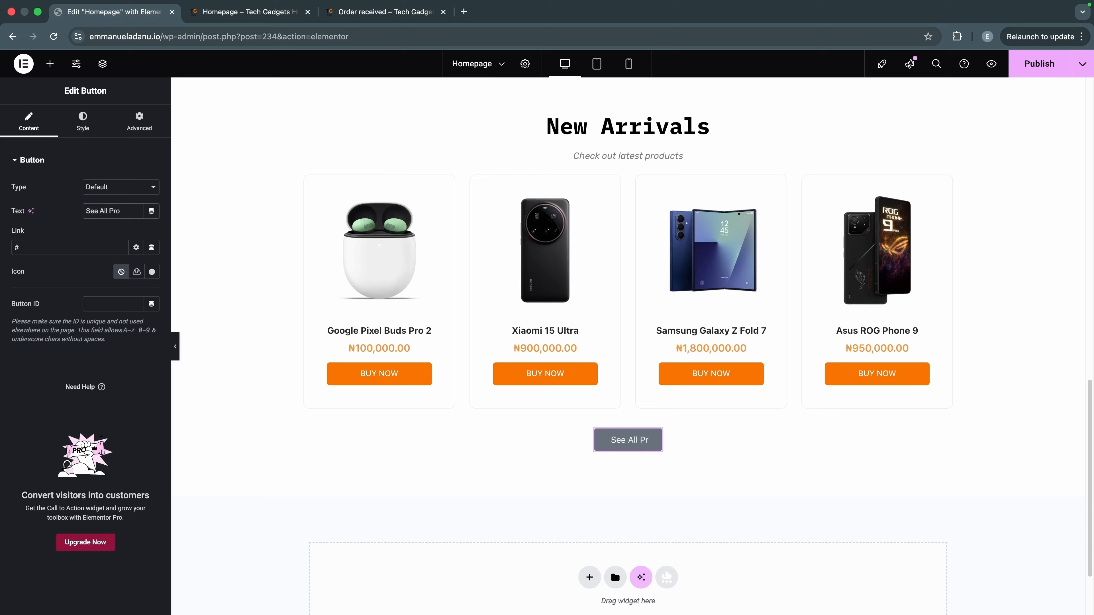
type("ducts")
key("Tab")
key("BackSpace")
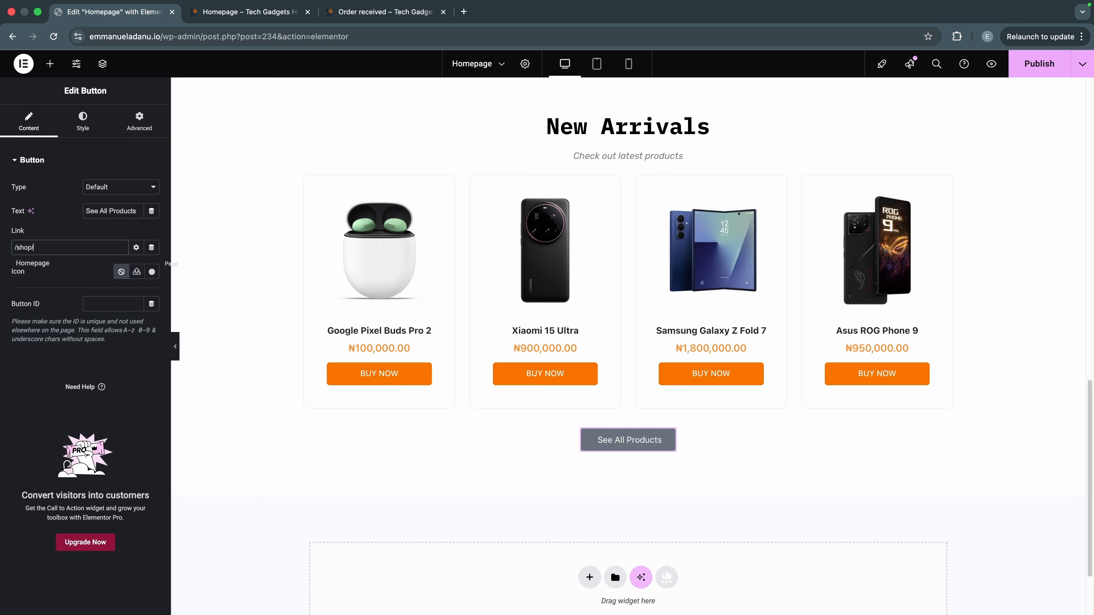
type("/shop/")
Step: Set the See All Products button's normal background color to global Color 2
left_click(83, 123)
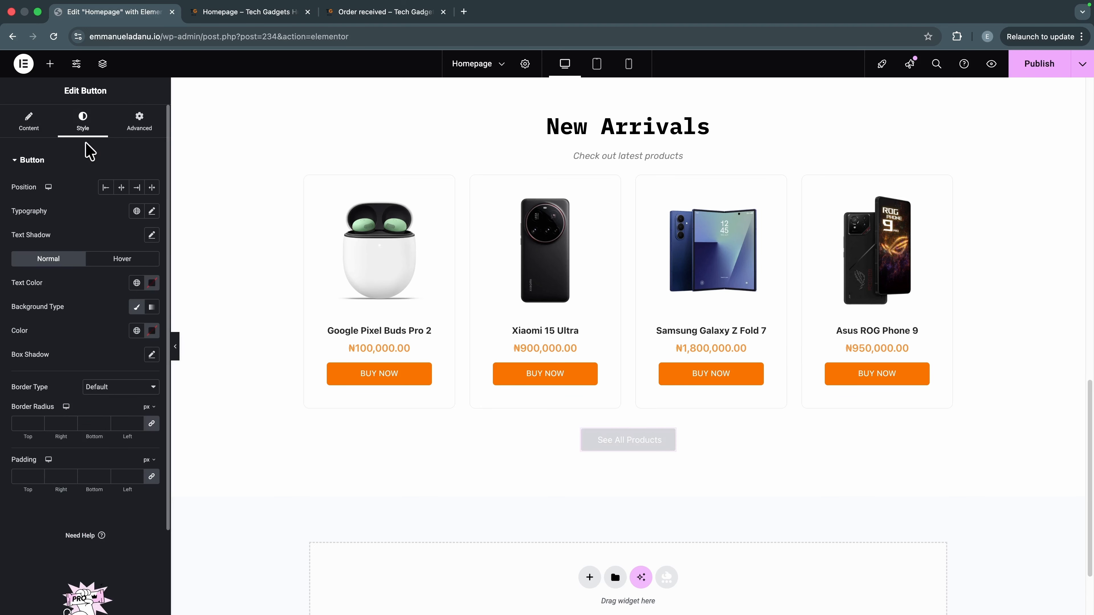
left_click(136, 330)
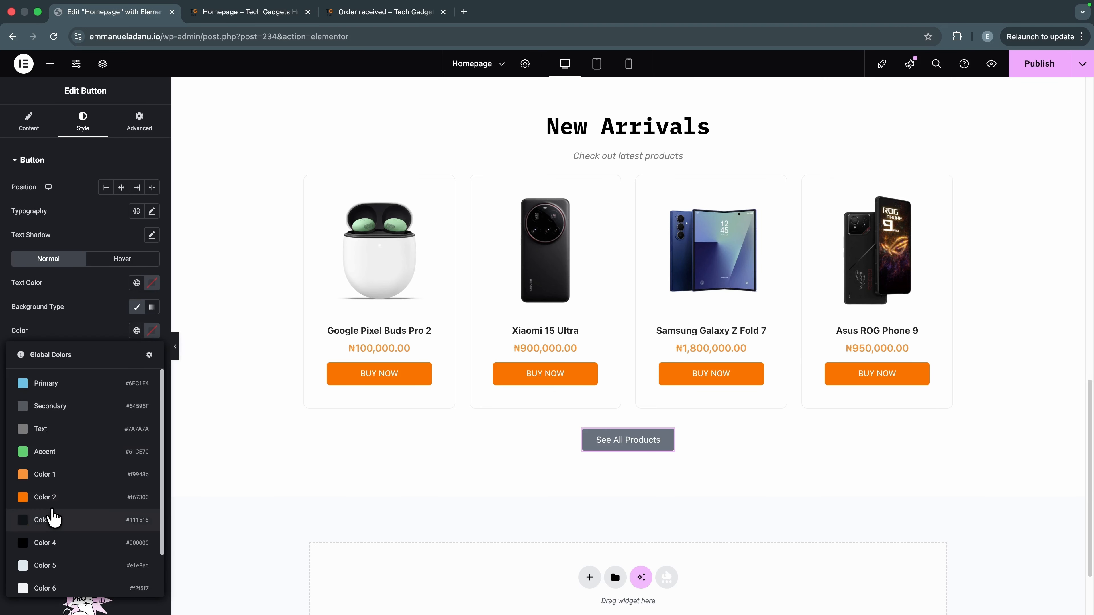
left_click(52, 499)
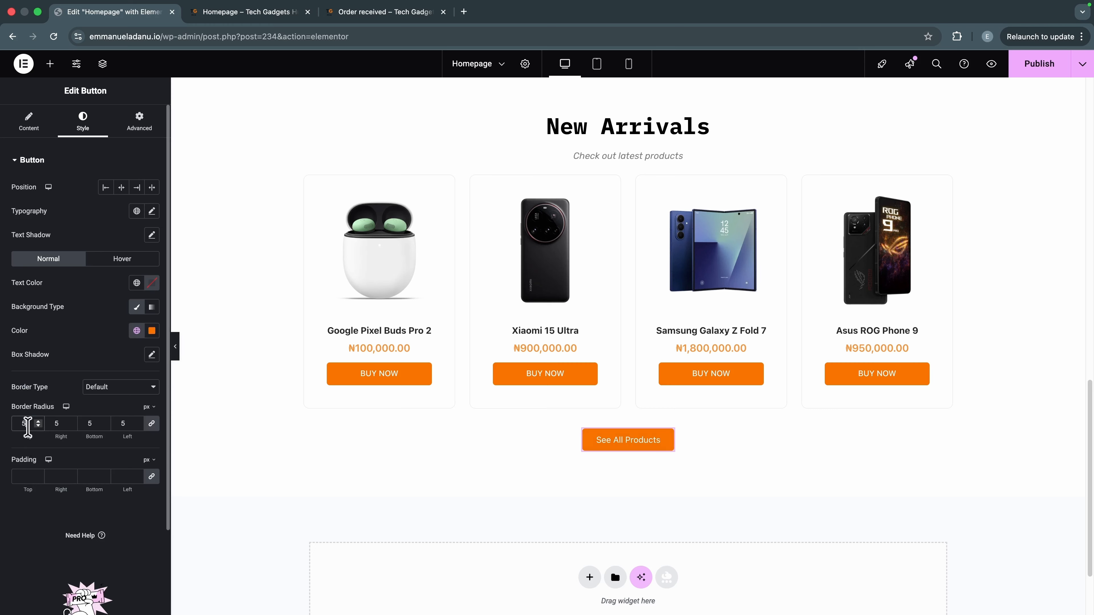
Step: Set the See All Products button's padding to 15 px on all sides
type("10")
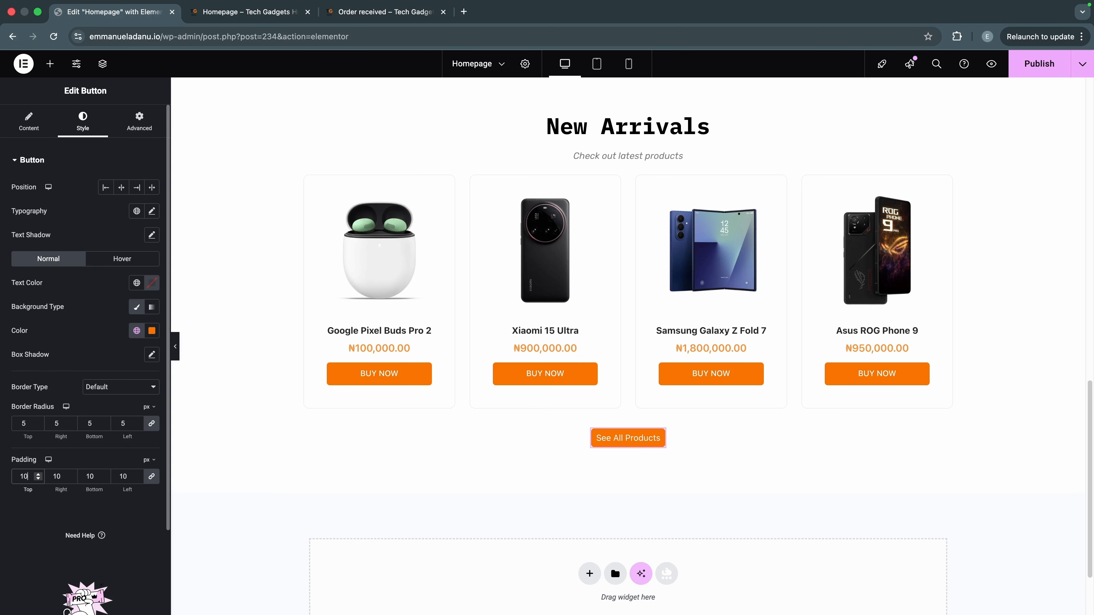
key("BackSpace")
type("5")
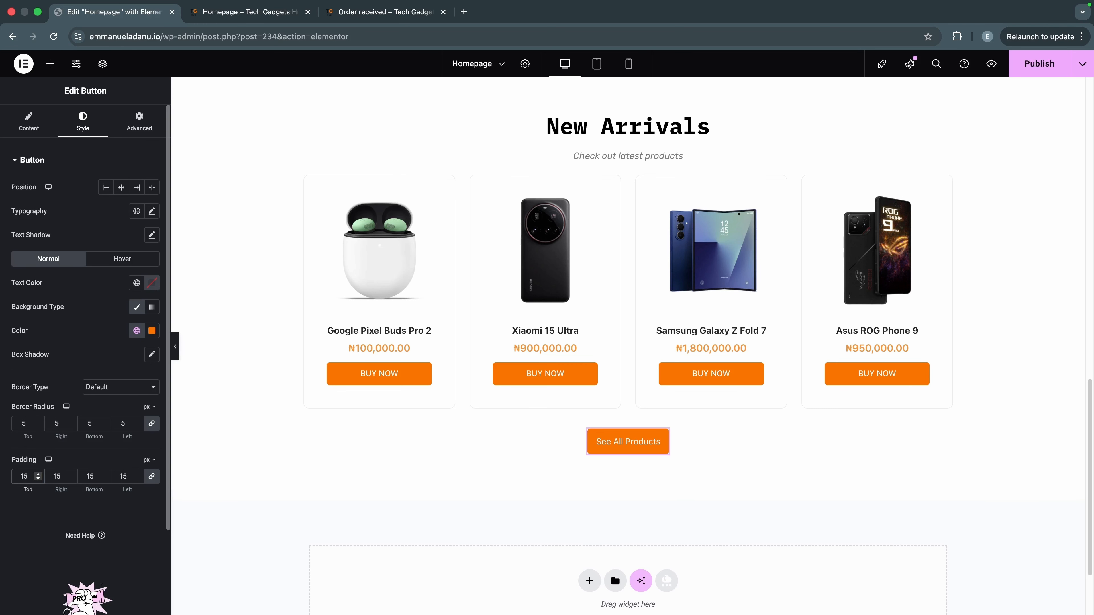
Step: Set the See All Products button's typography to the Rubik font family with 500 (Medium) weight
left_click(152, 211)
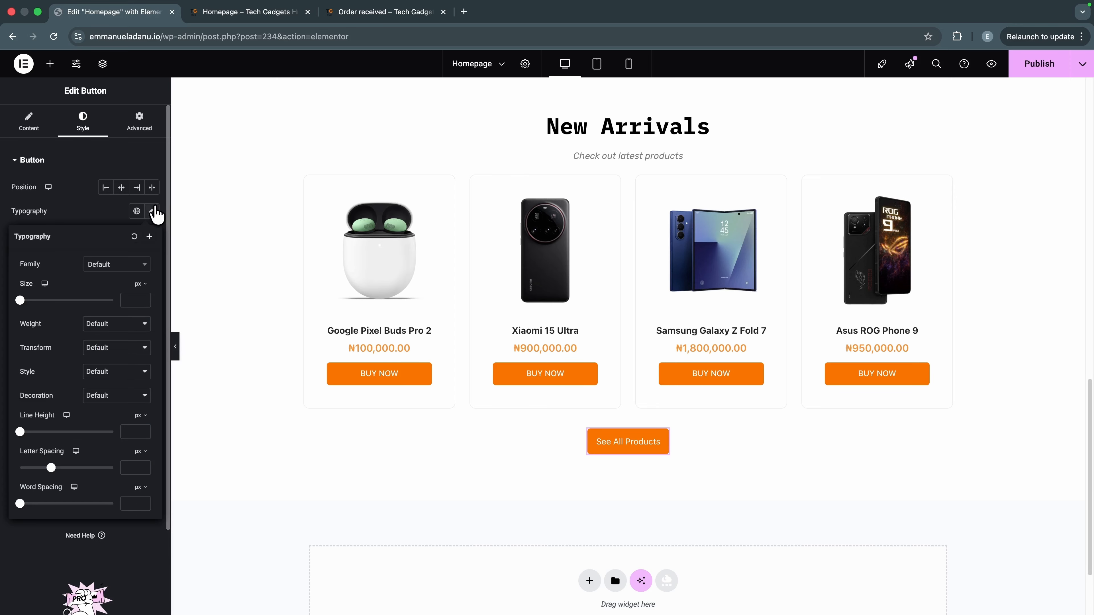
left_click(116, 267)
type("rubik")
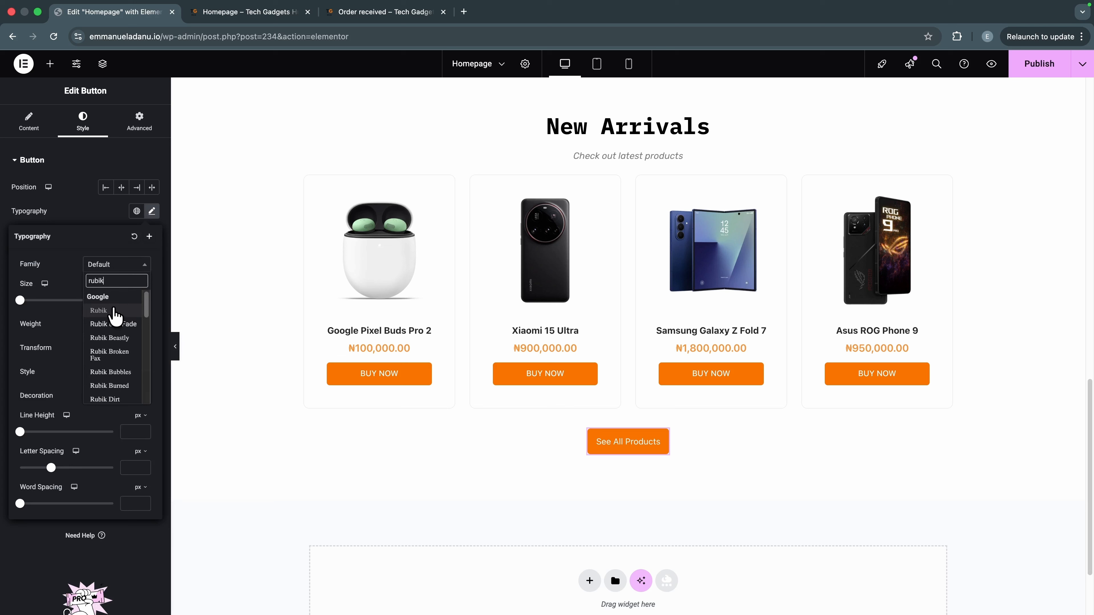
left_click(114, 310)
left_click(120, 334)
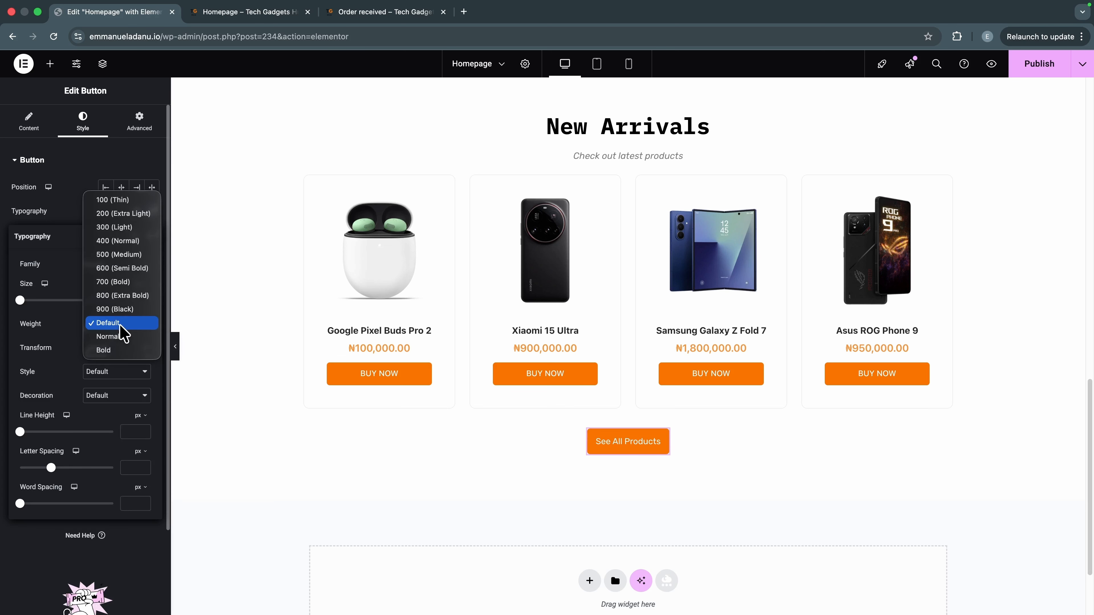
left_click(118, 255)
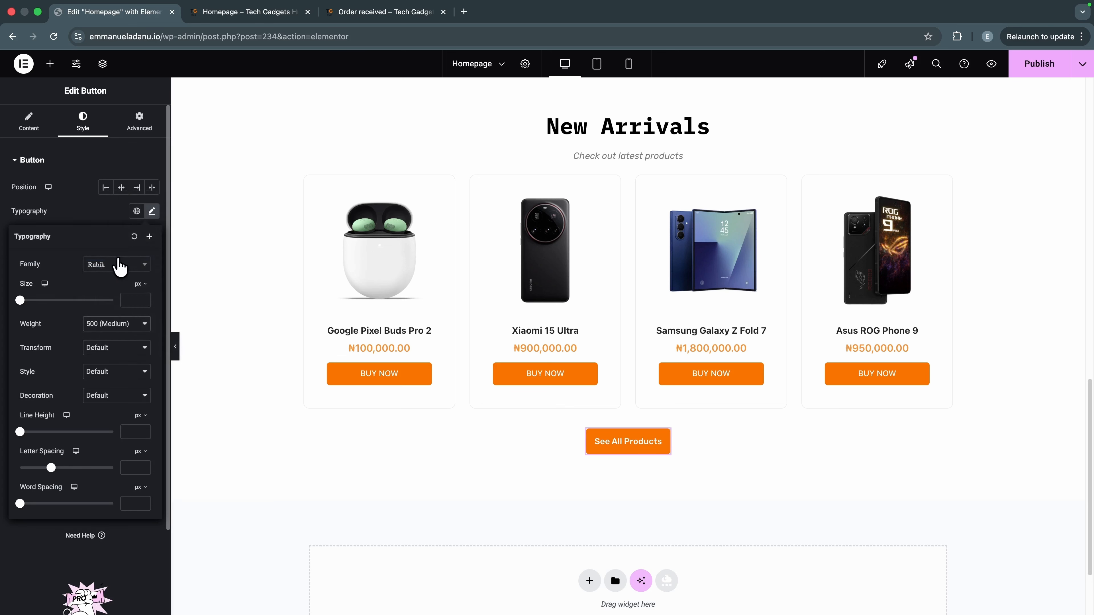
left_click(50, 536)
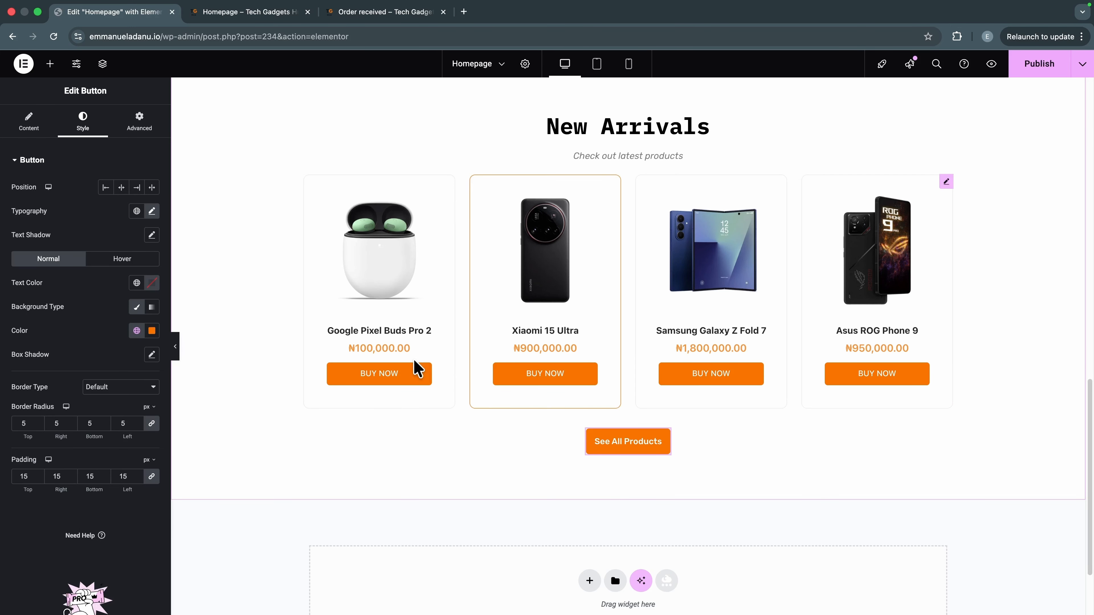
Step: Insert a 25 px spacer between the New Arrivals product grid and the See All Products button, and publish the page
left_click(49, 65)
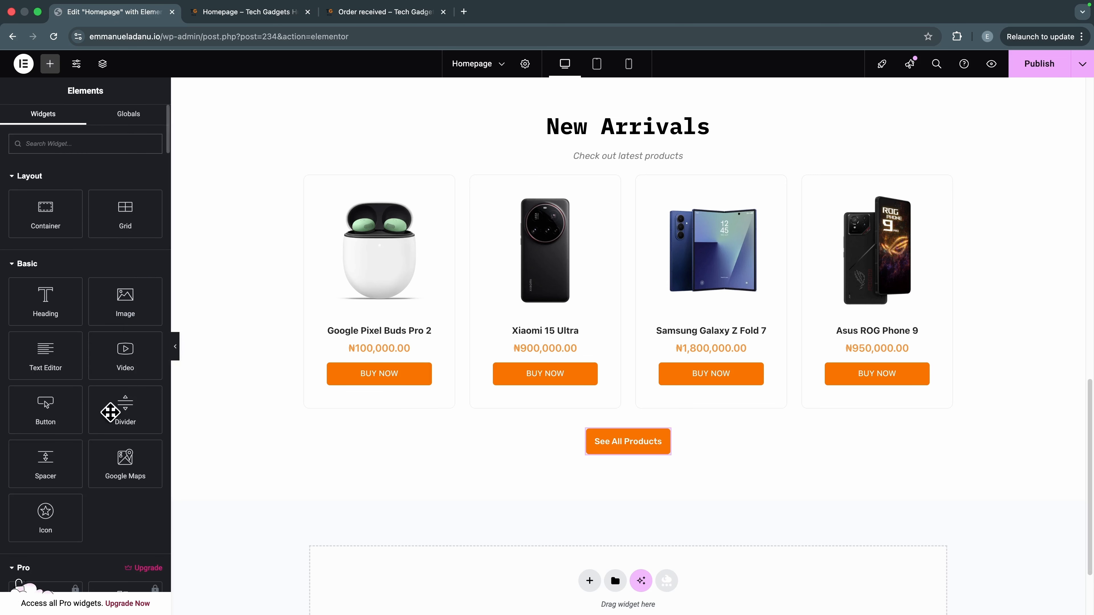
left_click_drag(44, 469, 641, 426)
left_click_drag(21, 201, 16, 202)
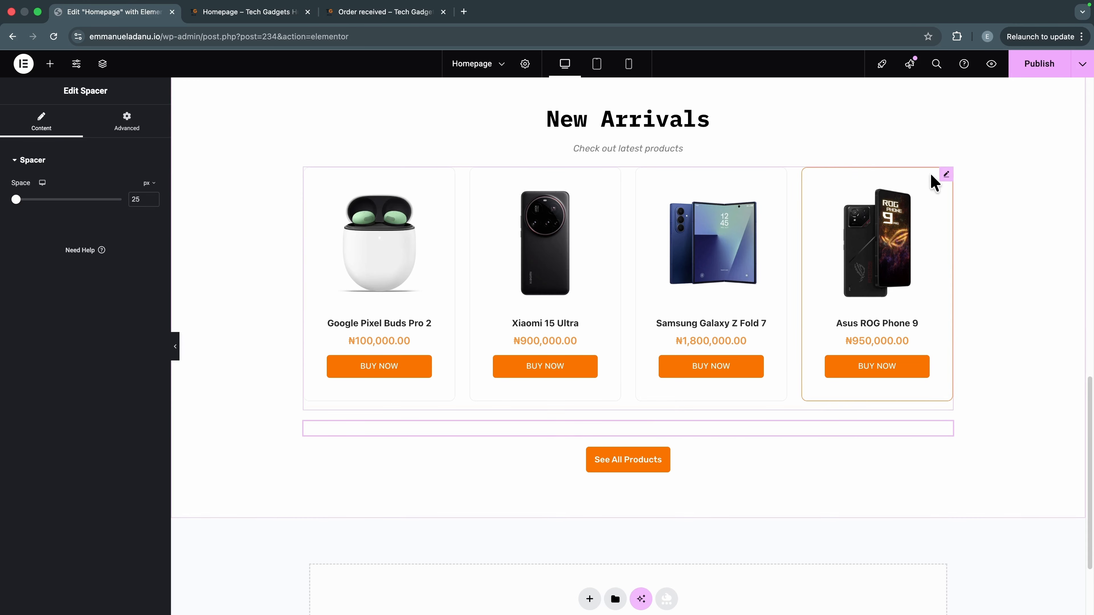
left_click(1040, 63)
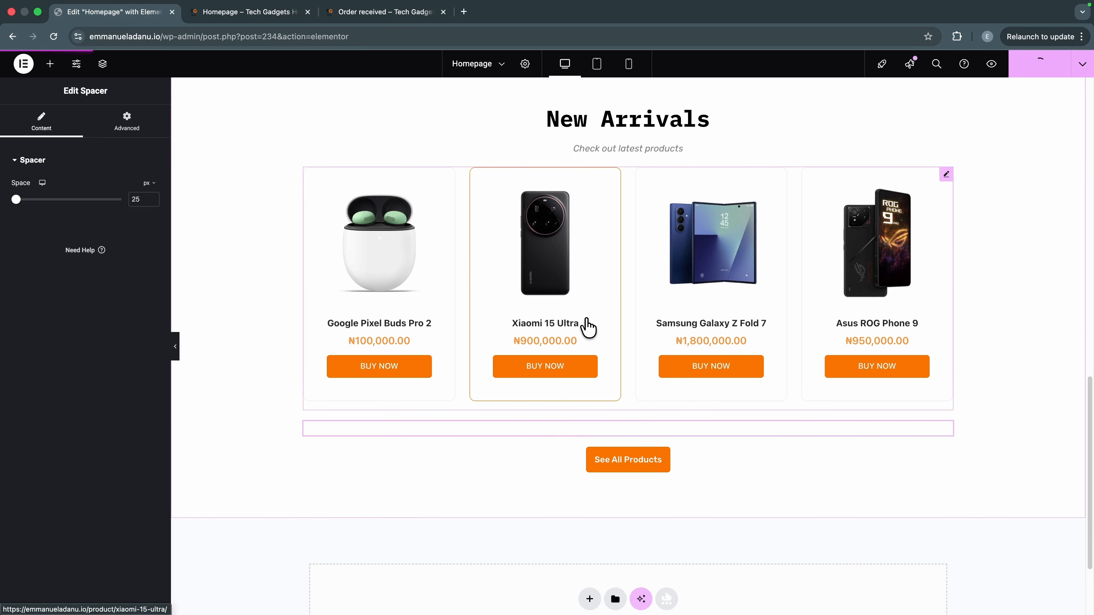
Step: Duplicate the whole New Arrivals container
scroll(969, 411, "down", 3)
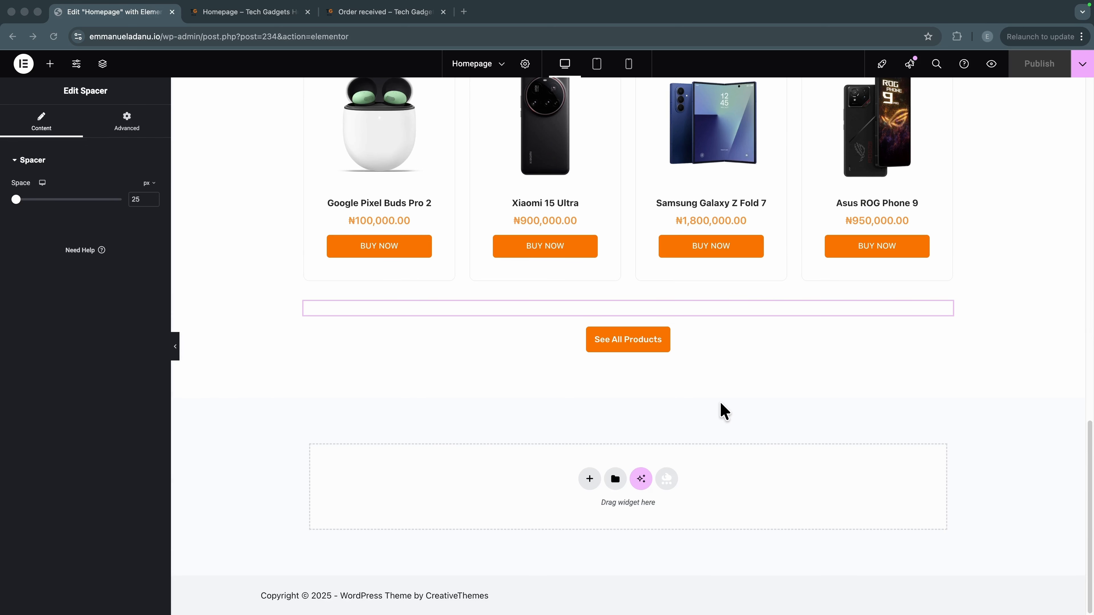
scroll(764, 366, "up", 2)
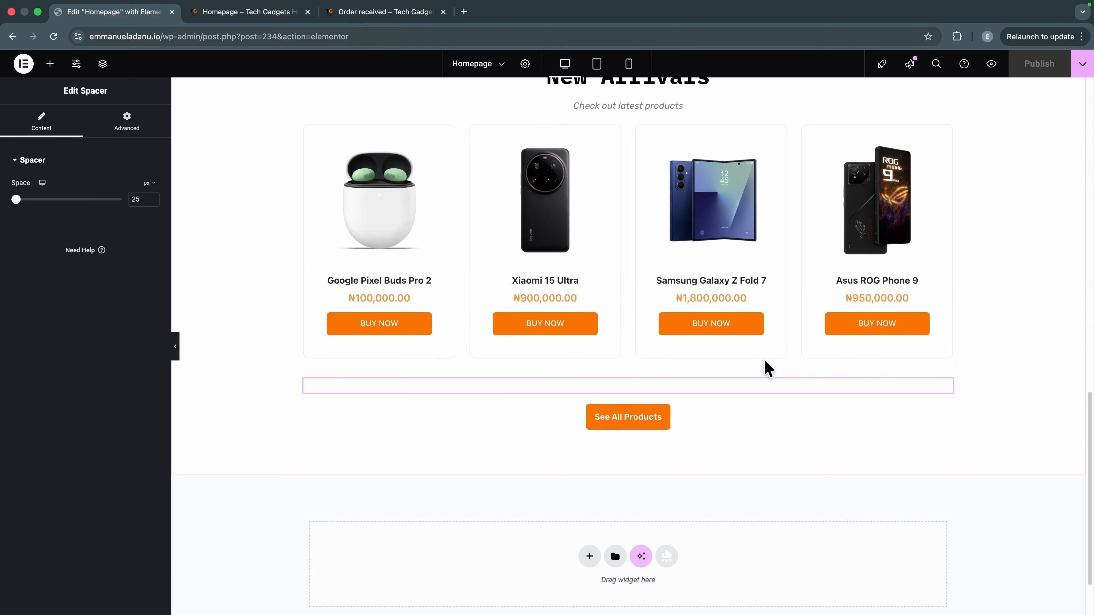
scroll(732, 415, "up", 3)
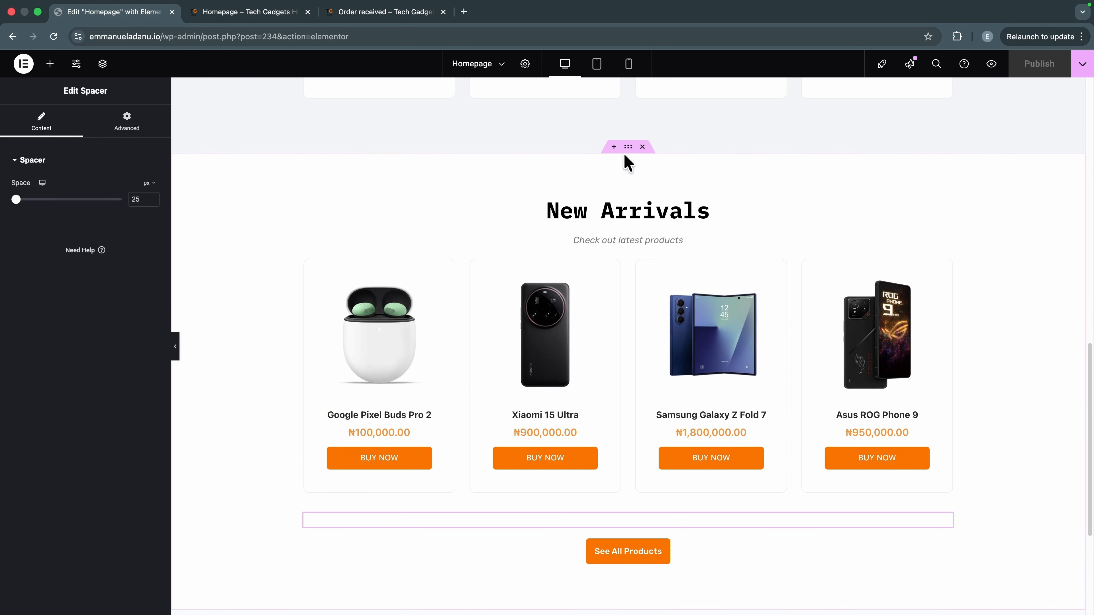
right_click(629, 149)
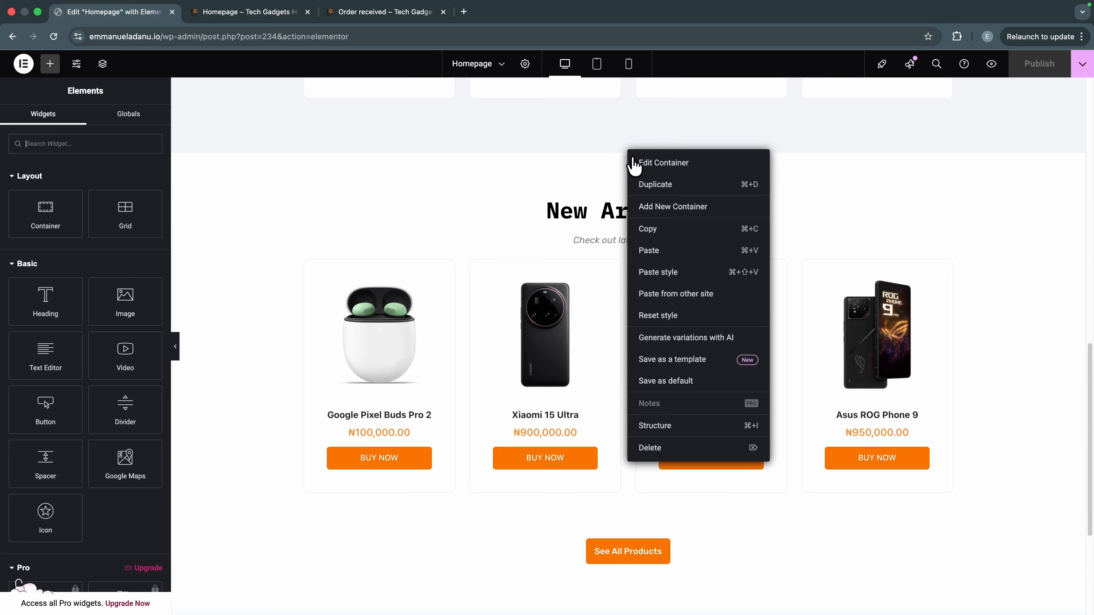
left_click(674, 185)
scroll(737, 385, "down", 10)
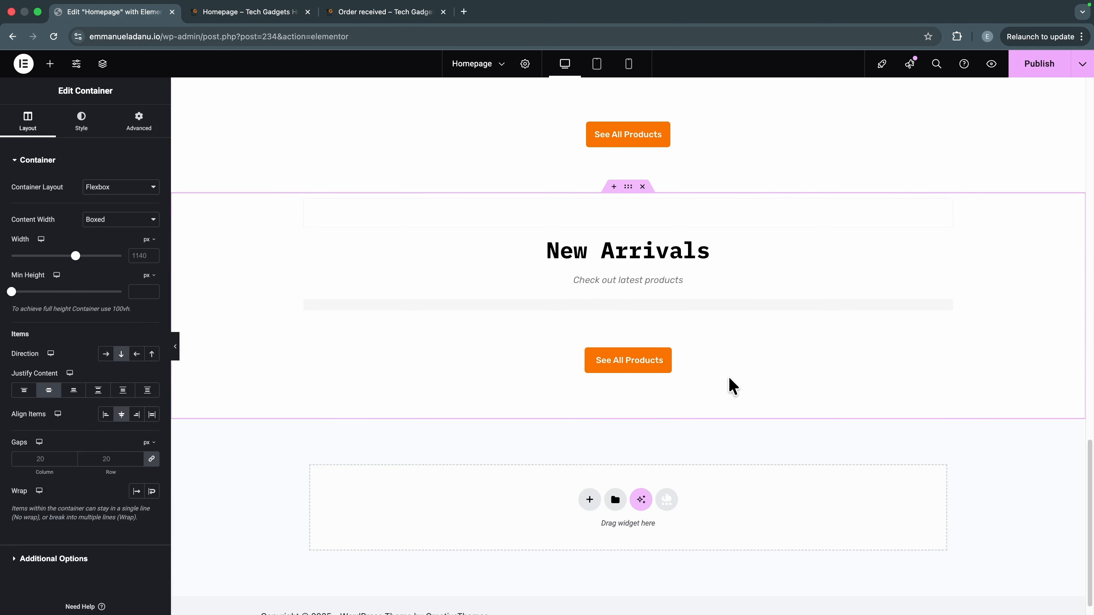
Step: Change the duplicated section's heading to "5 Star Reviews" and its subtitle to "Hear what our esteemed customers have to say about us"
triple_click(627, 250)
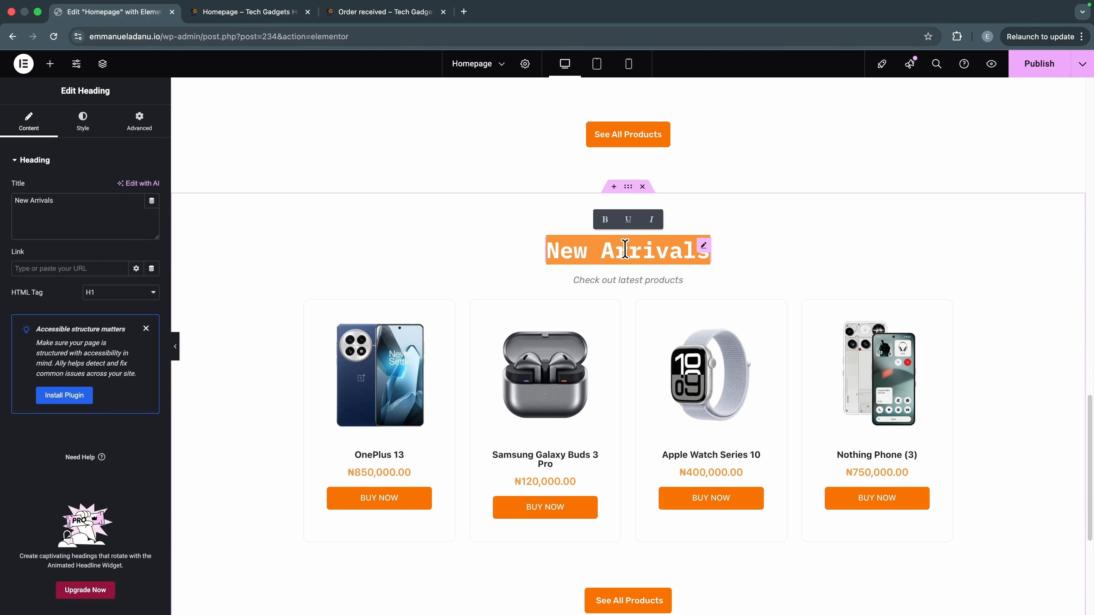
type("5 St")
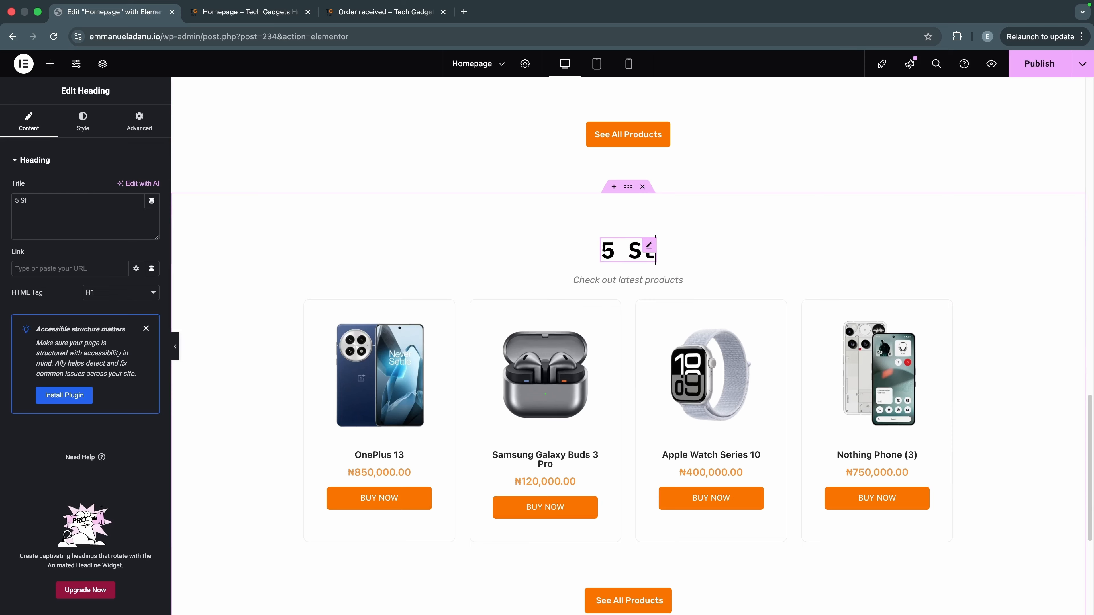
type("ar Reviews")
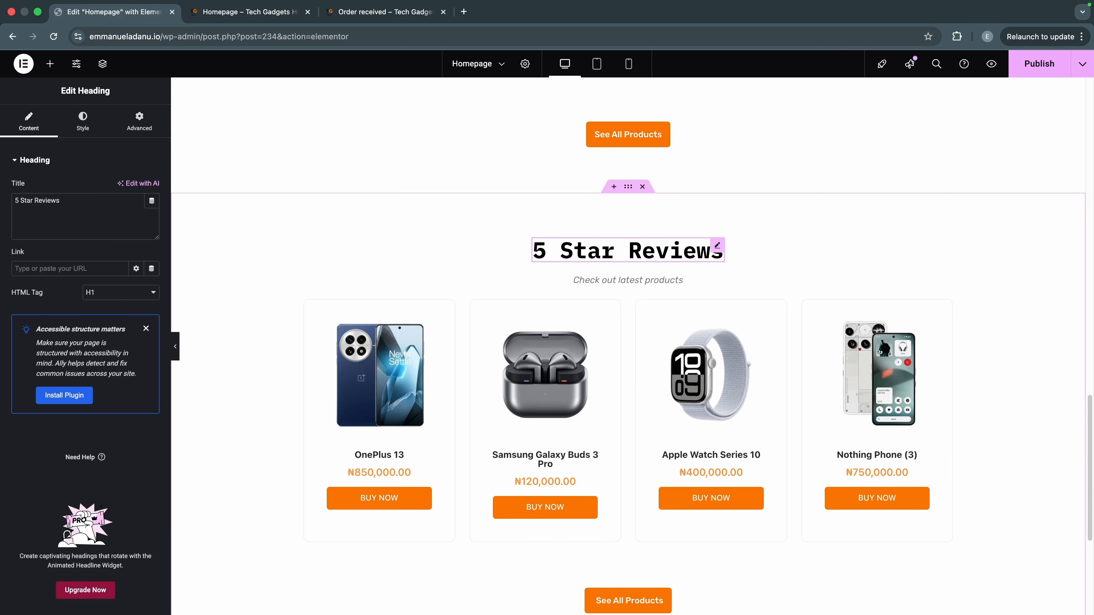
left_click(633, 282)
triple_click(30, 263)
type("Hear what our esteemed customers have to say about us")
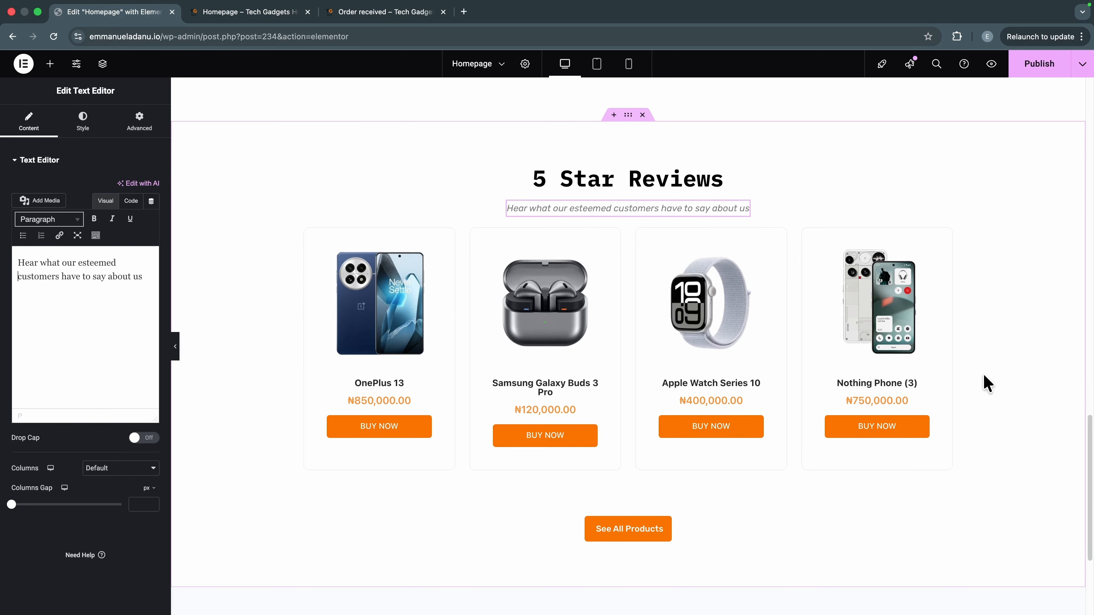
Step: Delete the Woo Product Grid from the 5 Star Reviews section
scroll(986, 384, "down", 1)
left_click(464, 216)
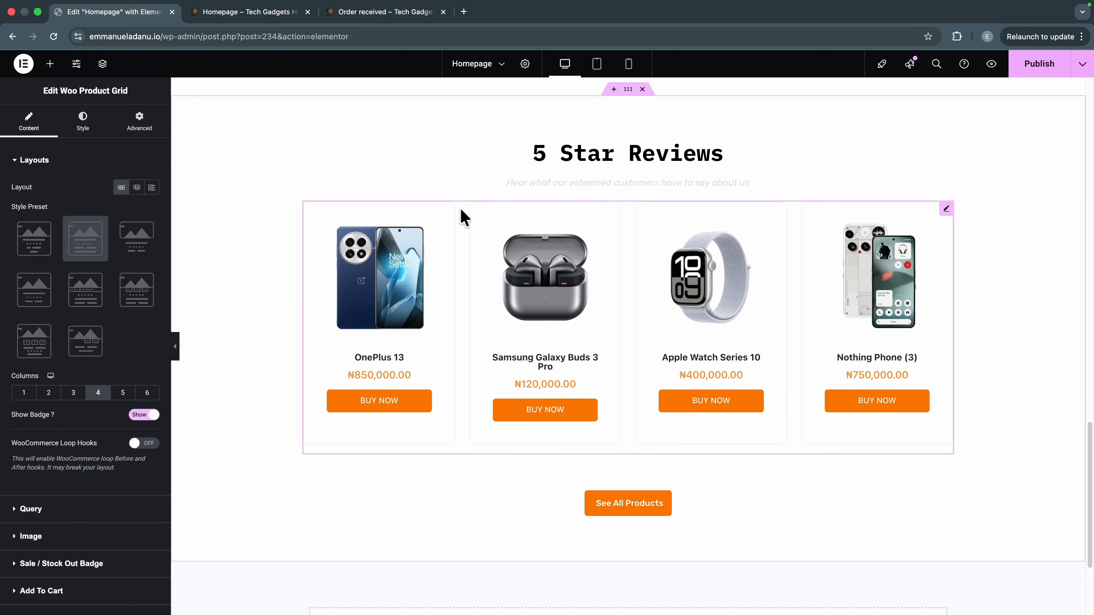
right_click(463, 213)
left_click(501, 470)
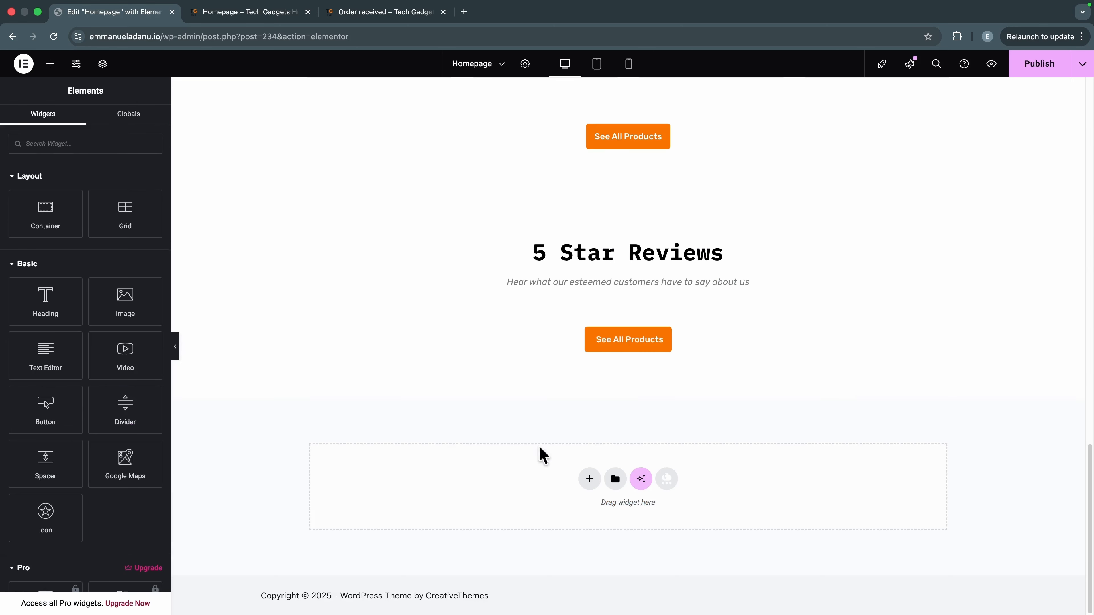
Step: Insert a Grid container with 3 columns and 2 rows below the 5 Star Reviews subtitle
left_click(457, 328)
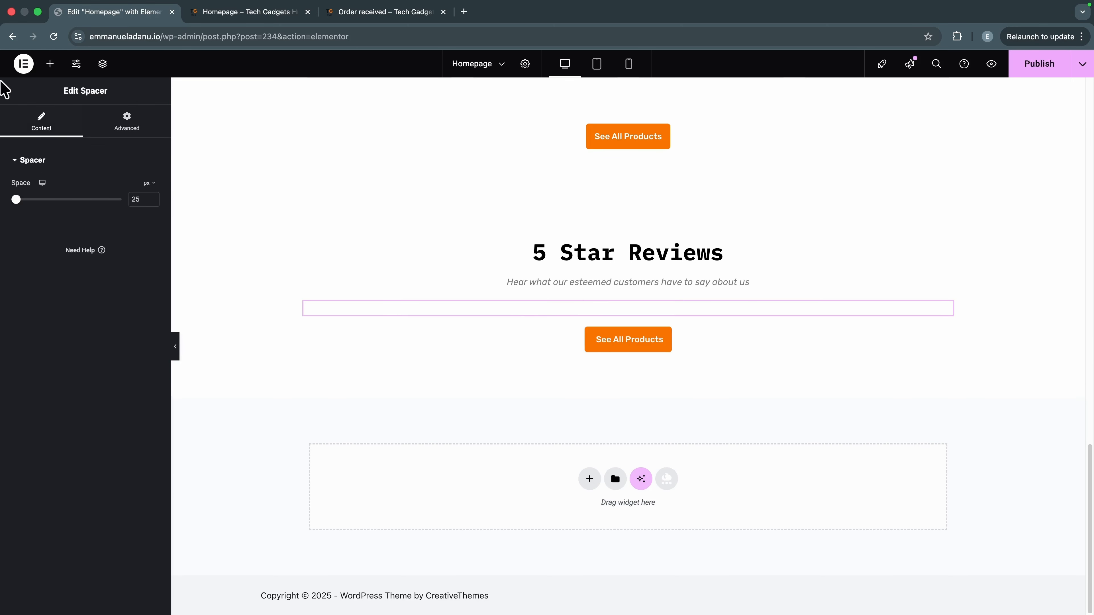
left_click(50, 64)
left_click_drag(125, 211, 621, 309)
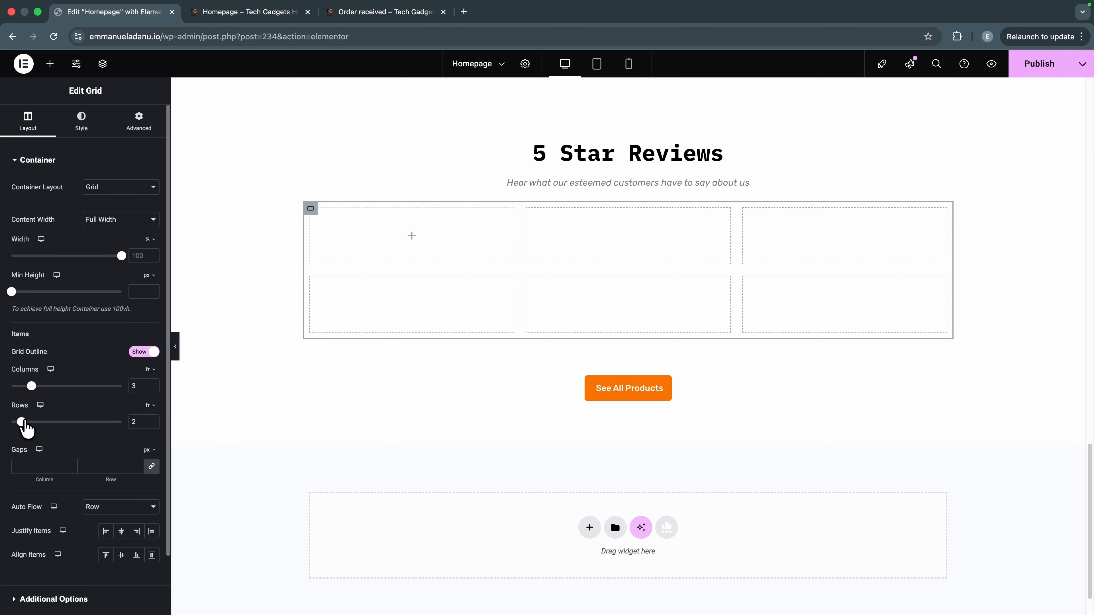
mouse_move(21, 422)
left_mouse_down()
mouse_move(51, 422)
mouse_move(21, 422)
left_mouse_up()
Step: Find the Essential Addons (EA) Testimonial widget and place it in the first cell of the reviews grid
left_click(50, 64)
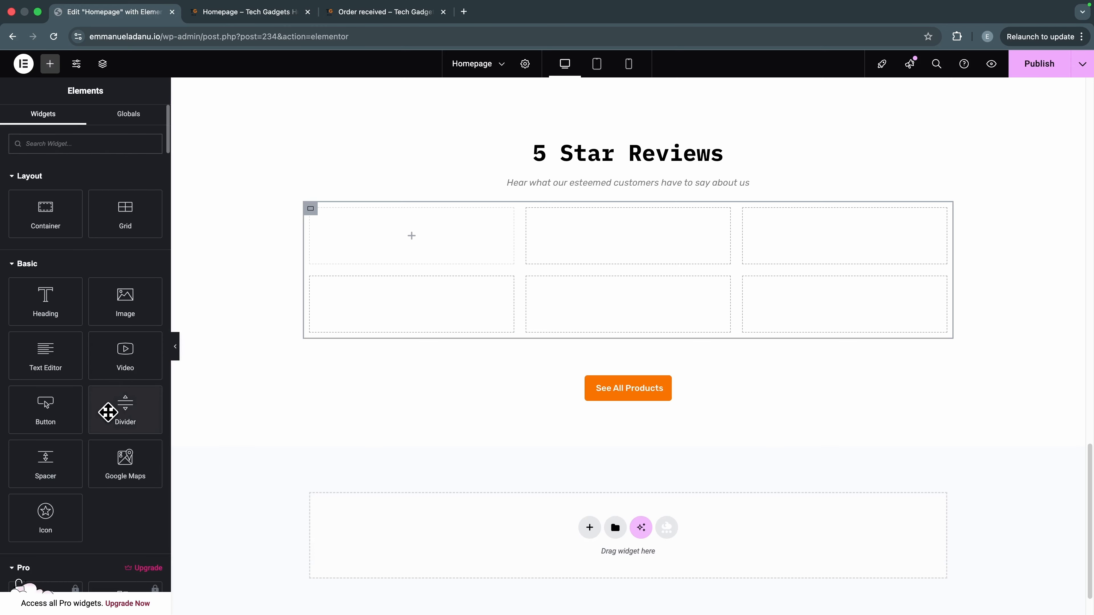
scroll(107, 435, "down", 1)
scroll(106, 380, "up", 1)
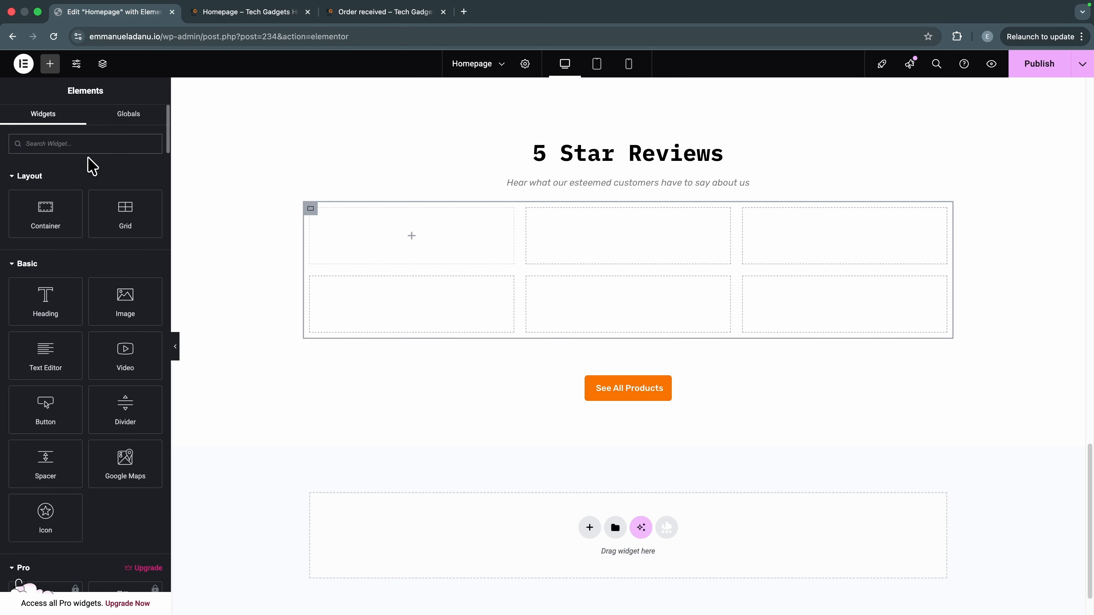
type("testimonial")
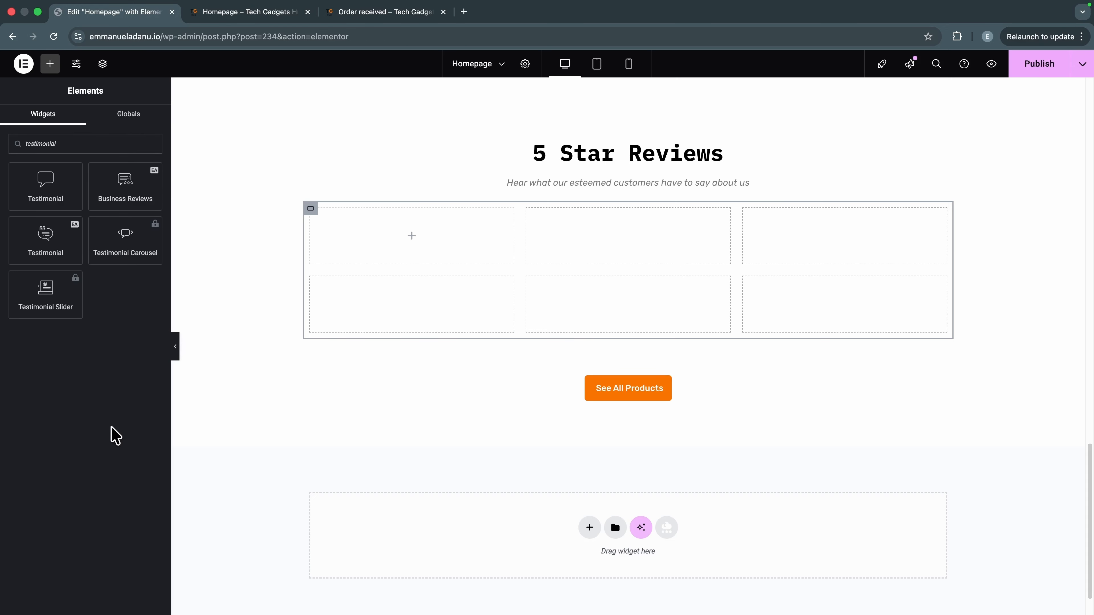
left_click_drag(44, 240, 408, 259)
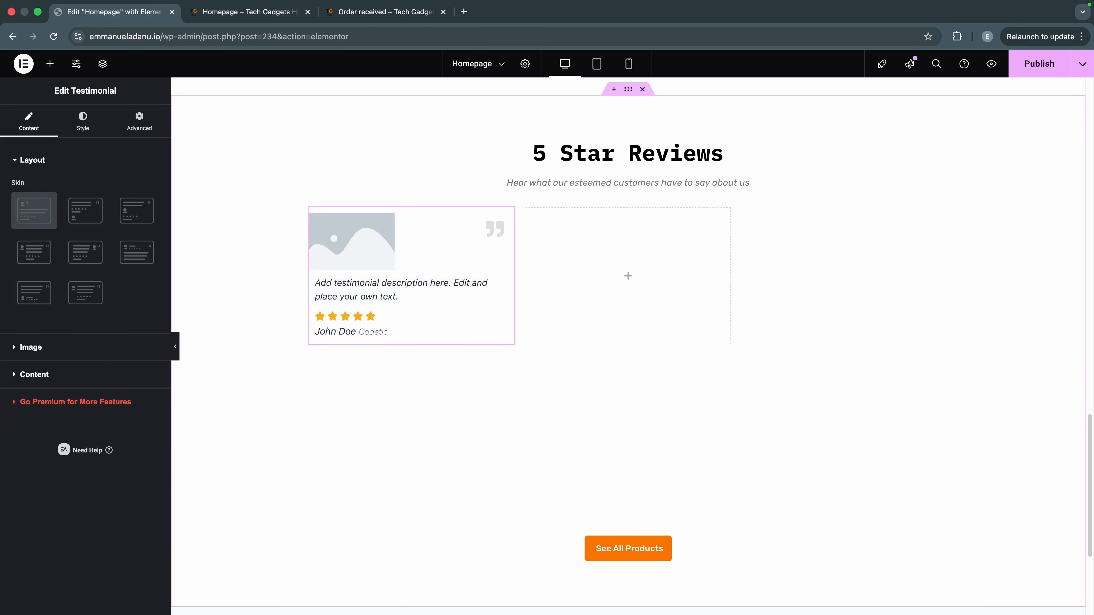
Step: Try the other testimonial skins and set the skin to Icon/Image | Content
left_click(85, 219)
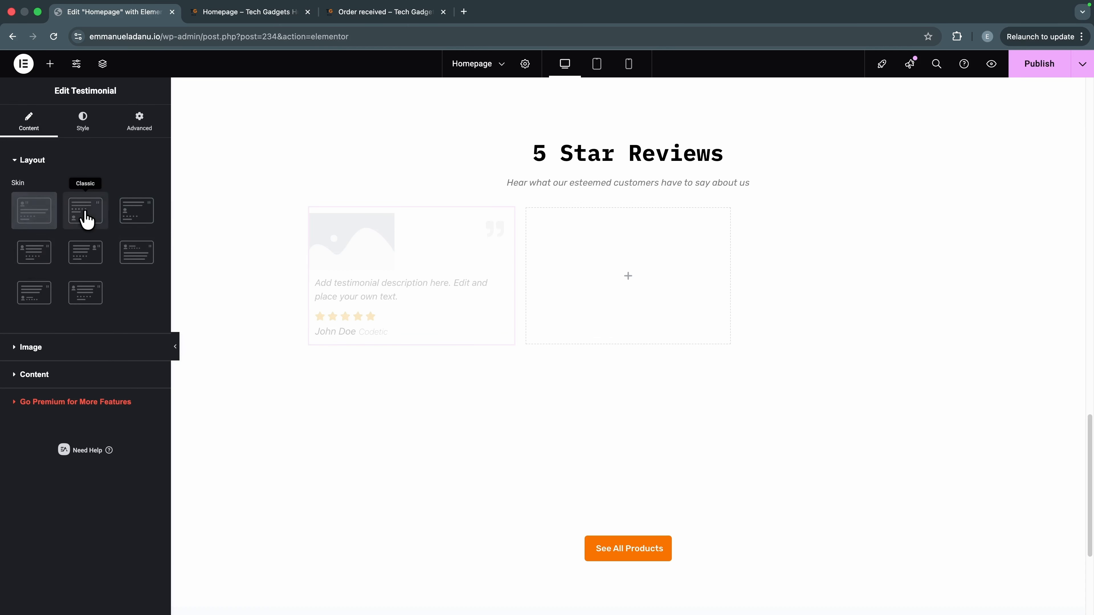
left_click(129, 220)
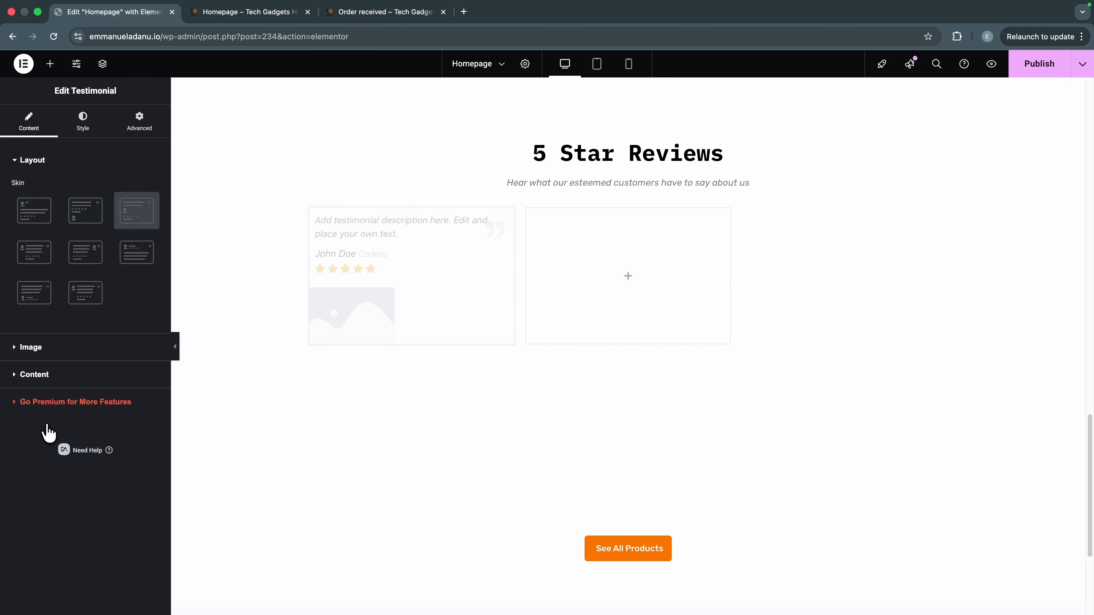
left_click(37, 255)
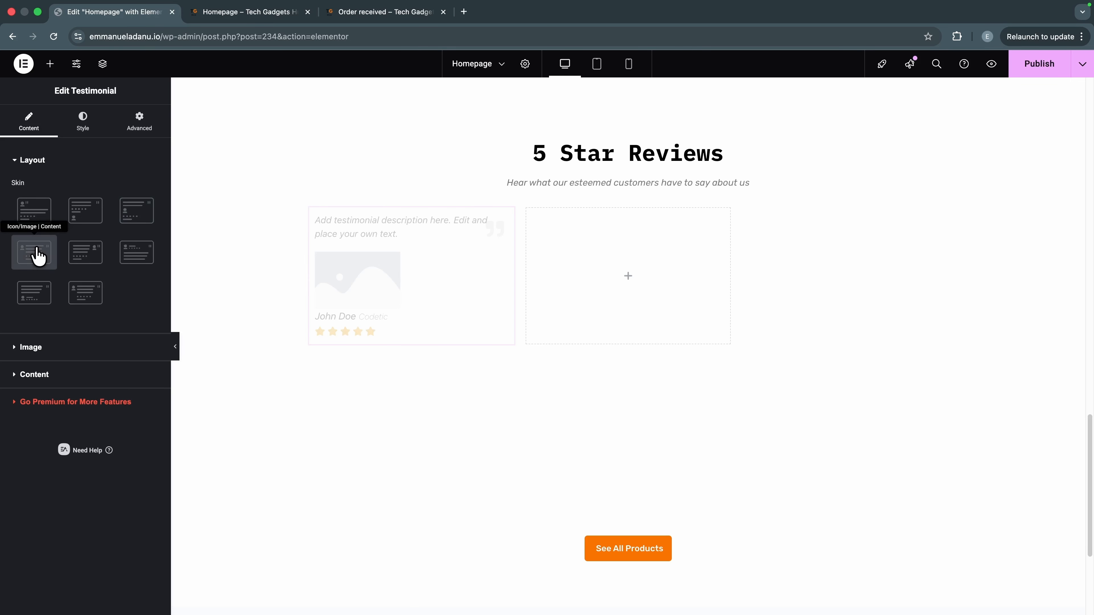
Step: Set the testimonial's avatar to the photo of the man in a plaid shirt using his phone
left_click(38, 352)
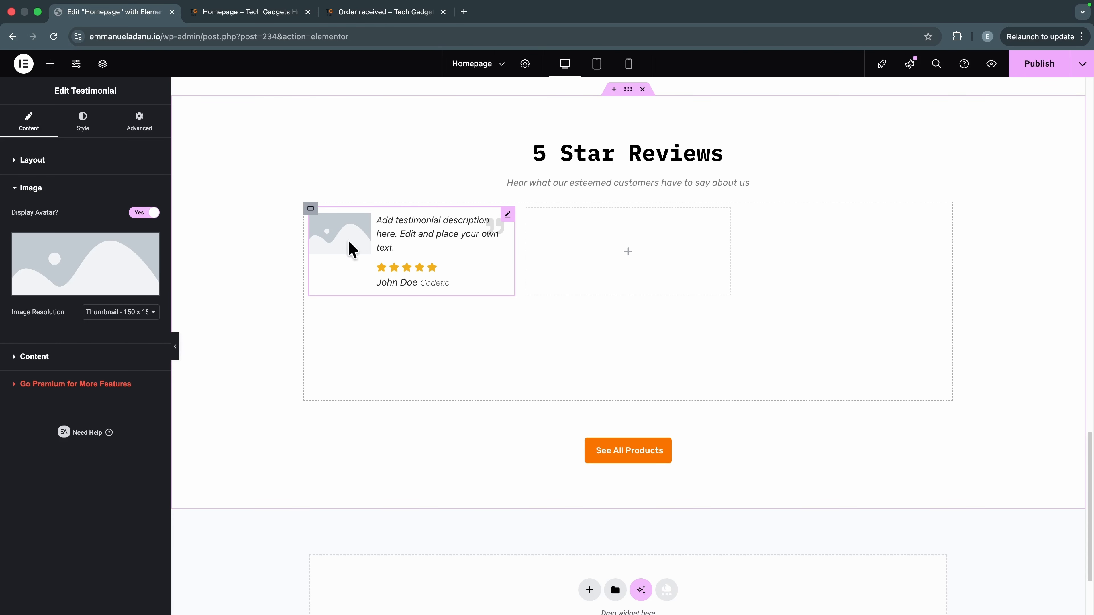
left_click(71, 300)
left_click_drag(73, 296, 491, 268)
left_click(1050, 582)
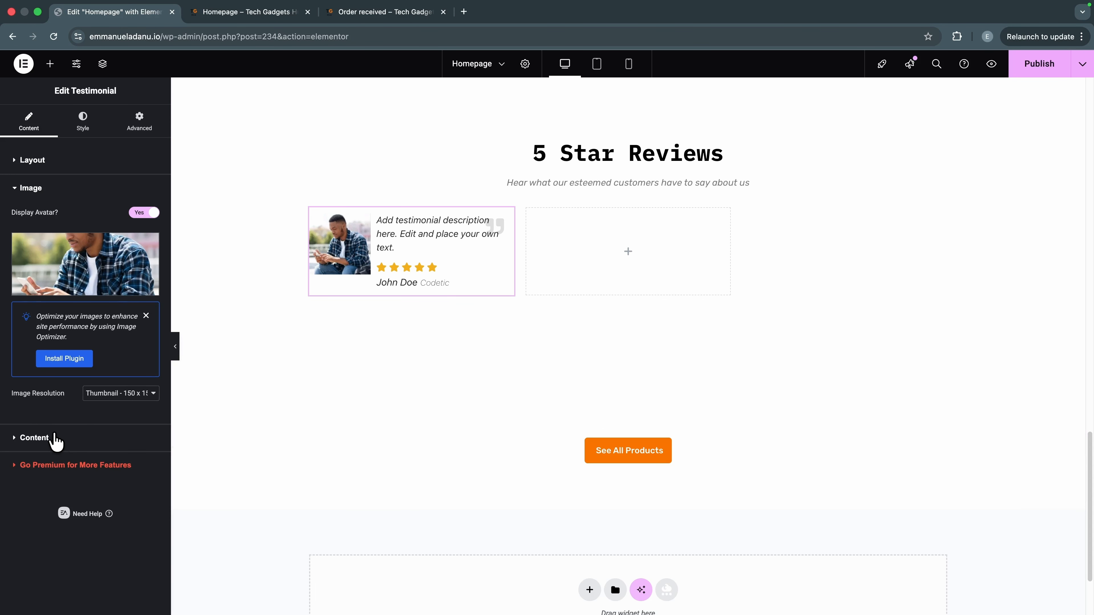
Step: Replace the testimonial's description with the customer review beginning "I bought the Samsung S25 Ultra mainly for content creation, and wow… it delivers!"
left_click(34, 438)
key("super+a")
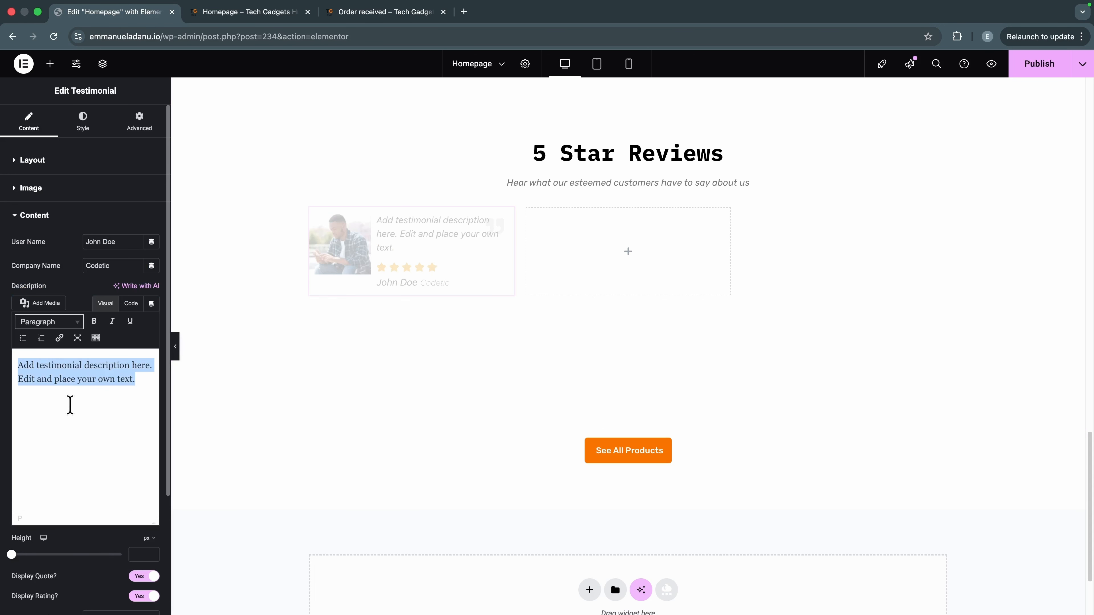
type("I bought the Samsung S25 Ultra mainly for content creation, and wow… it delivers! The 200MP camera captures crisp detail even in low-light. Editing videos is faster because of how smooth the phone is. Delivery was fast and the phone came sealed and brand new.")
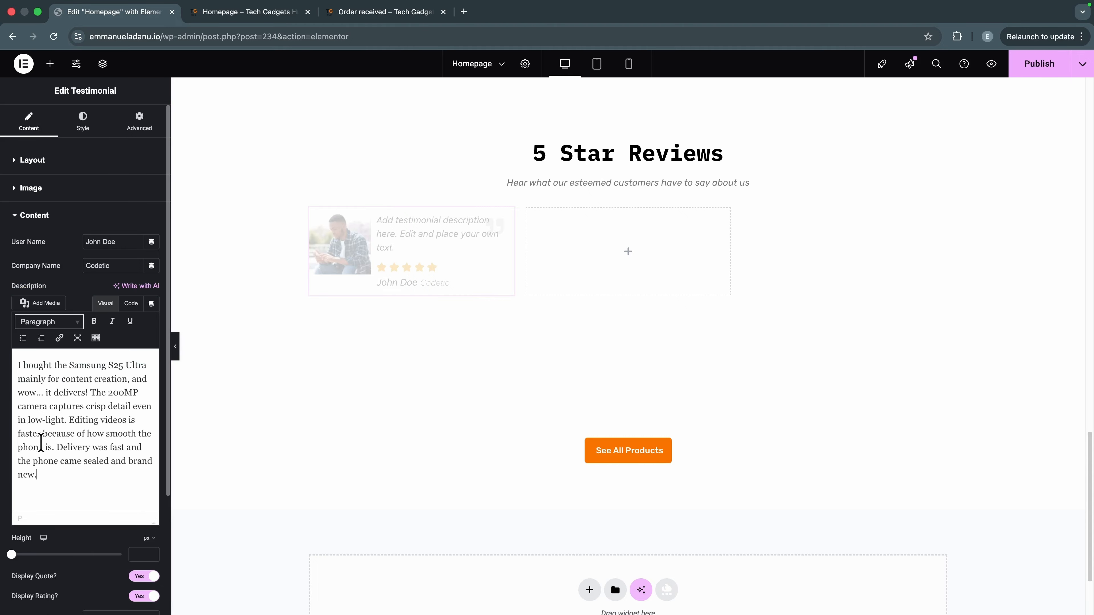
Step: Replace the testimonial's user name with the customer's name and set its company name to "Lagos, Nigeria"
scroll(86, 388, "down", 1)
triple_click(112, 226)
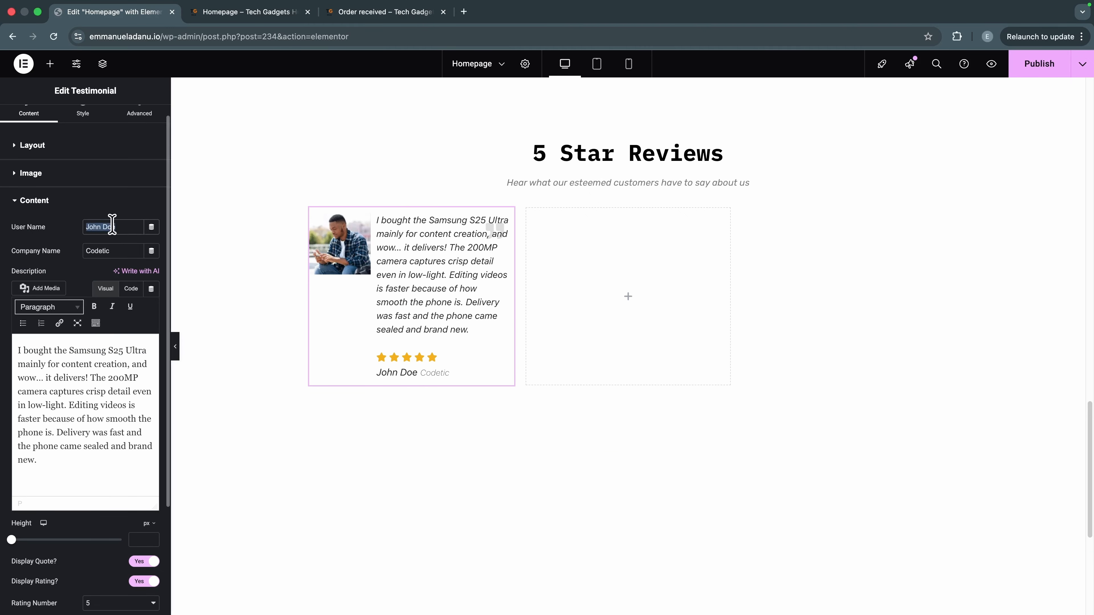
type("Chinedu O.")
triple_click(117, 251)
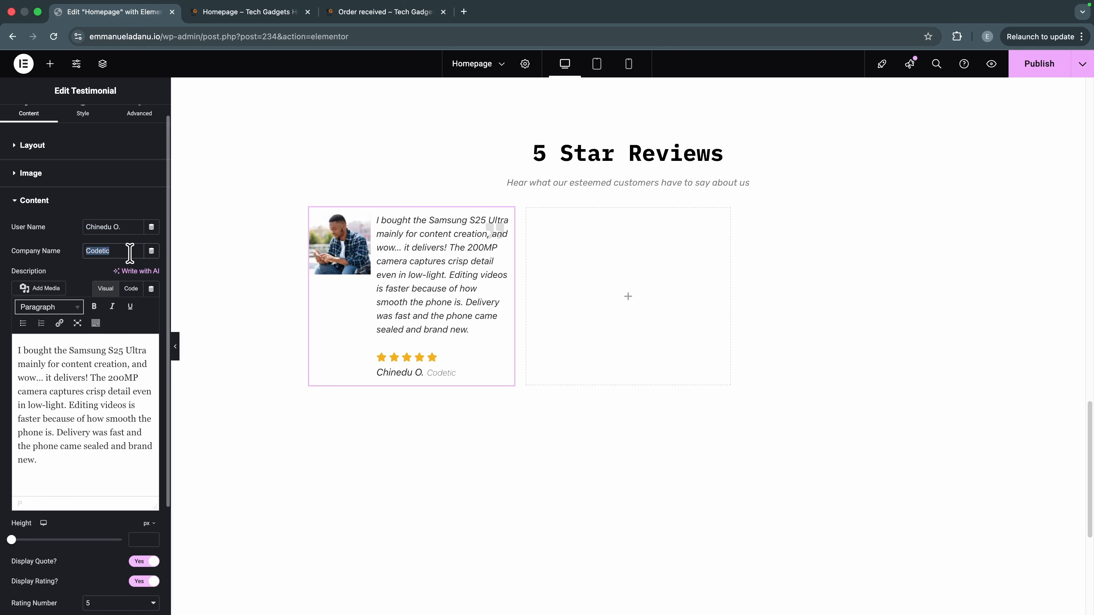
type("Lagos, Nigeria")
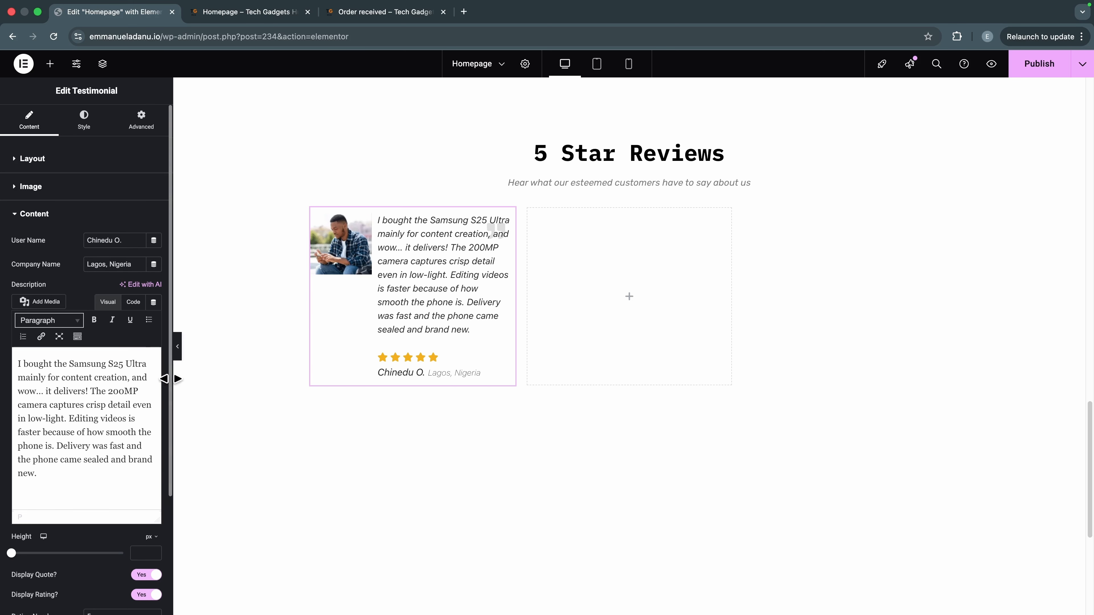
Step: Turn off the quote display for the testimonial in the first grid cell
scroll(171, 536, "down", 3)
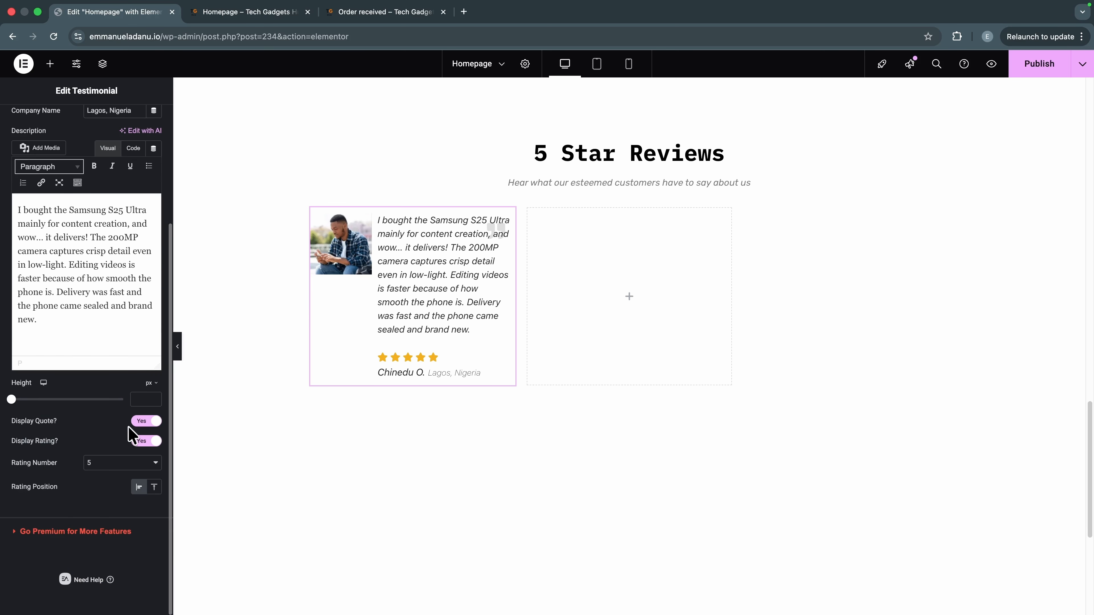
left_click(139, 423)
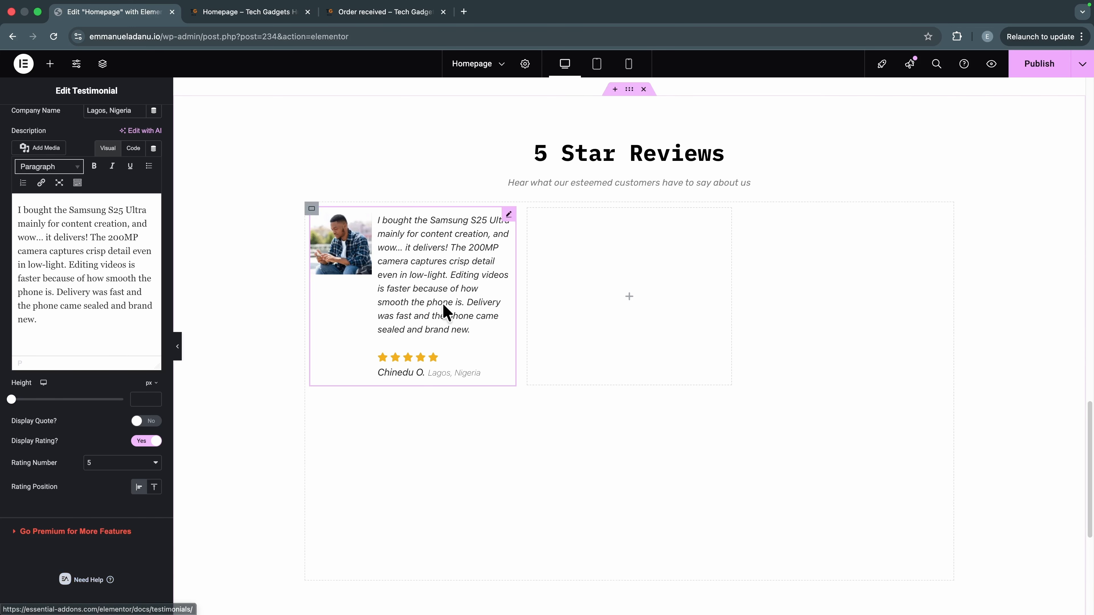
scroll(54, 470, "up", 5)
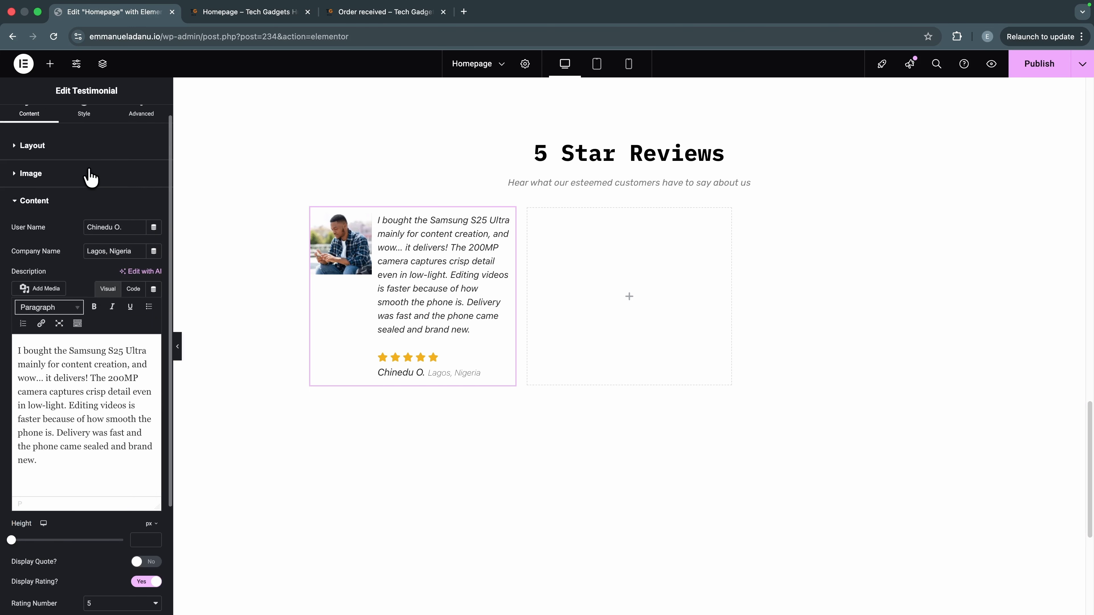
Step: Make the testimonial's avatar rounded and set its image width to 85 px
left_click(91, 137)
left_click(47, 466)
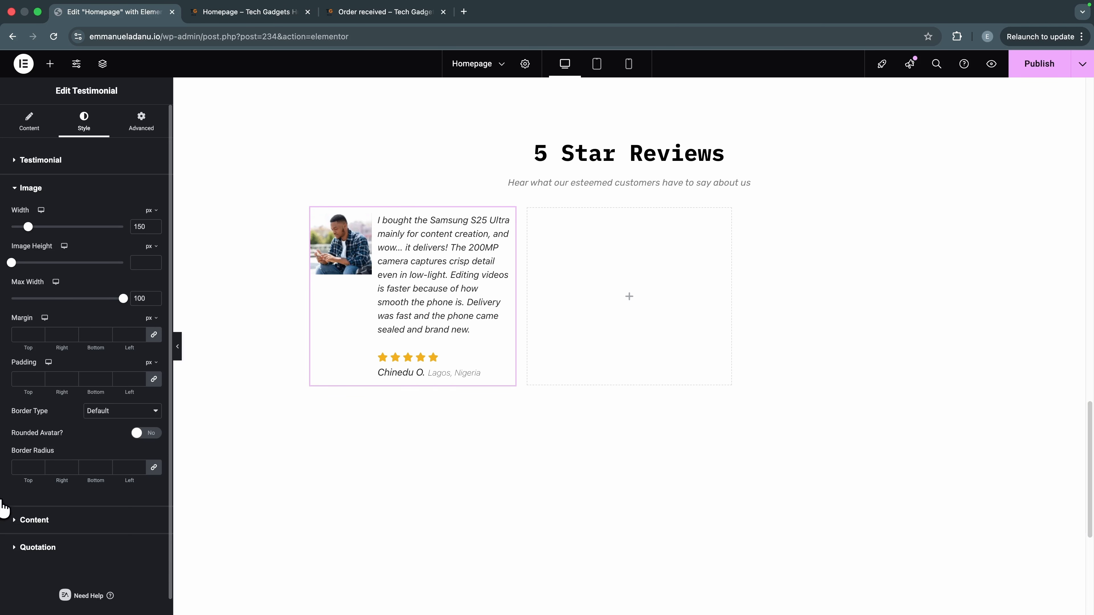
left_click(145, 434)
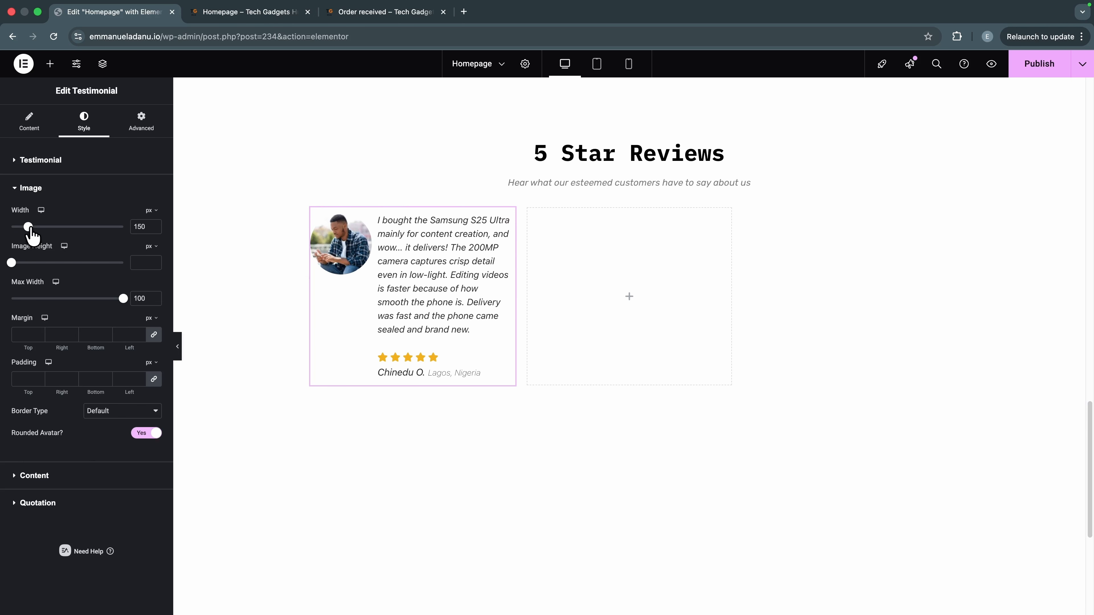
left_click_drag(25, 231, 21, 230)
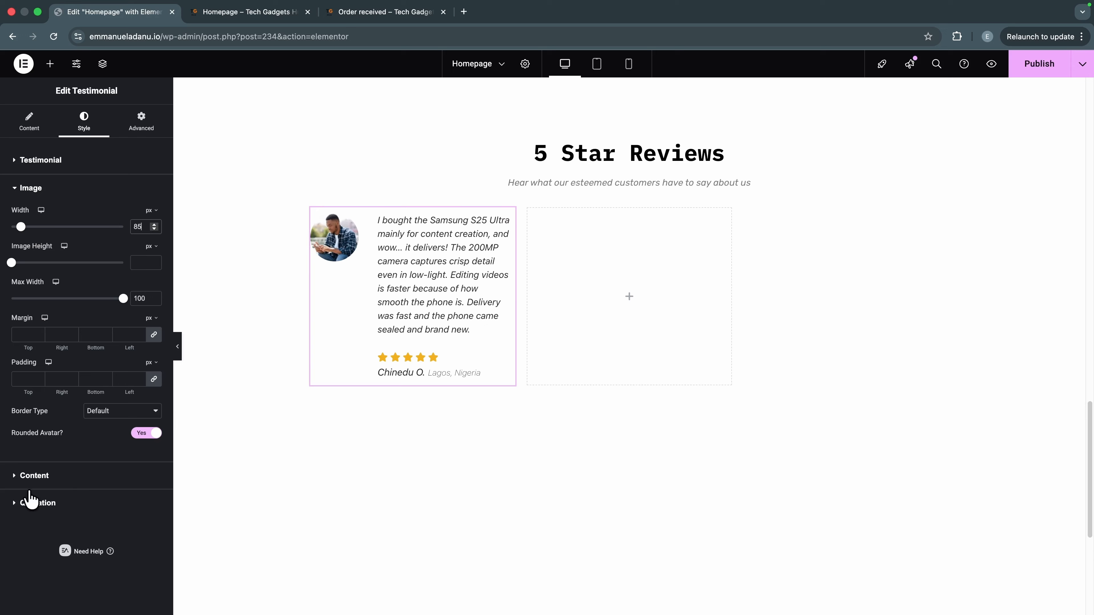
Step: Set the font family of the testimonial's user name to Rubik
left_click(32, 478)
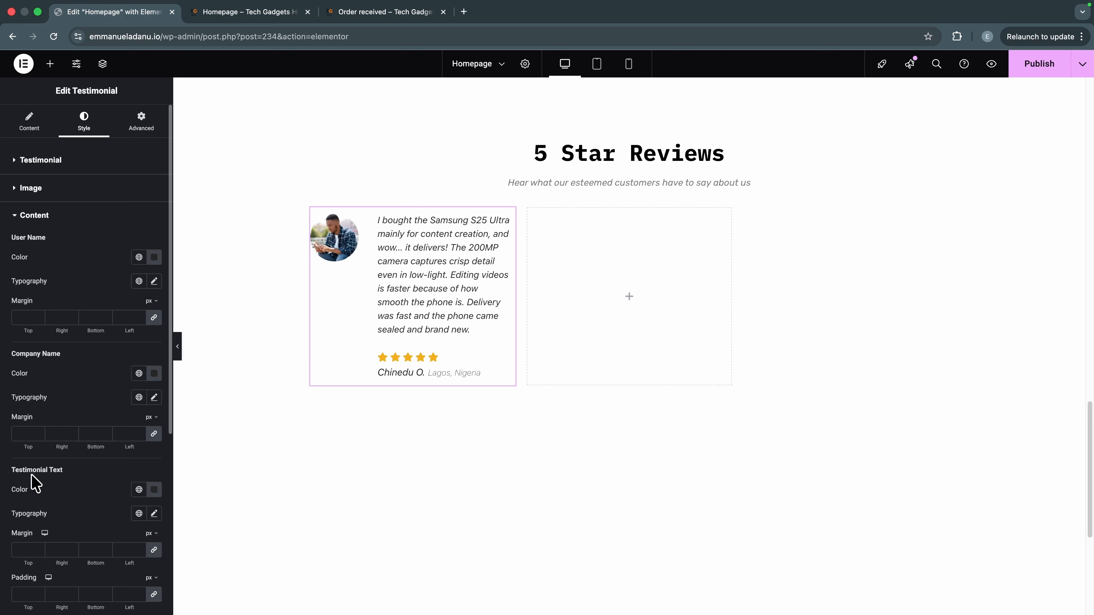
left_click(154, 282)
left_click(111, 341)
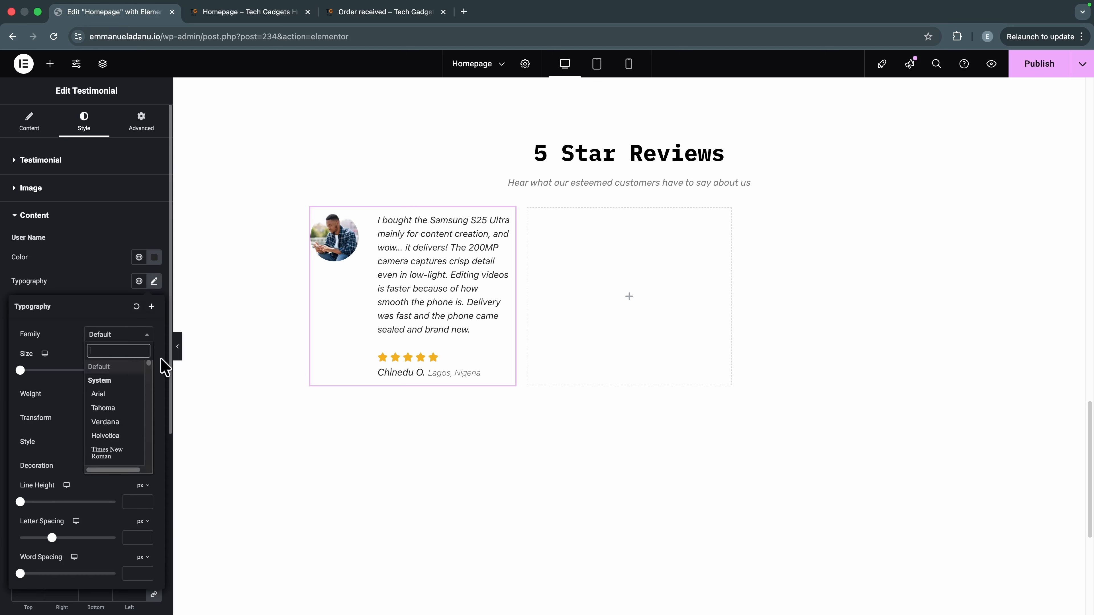
type("rubik")
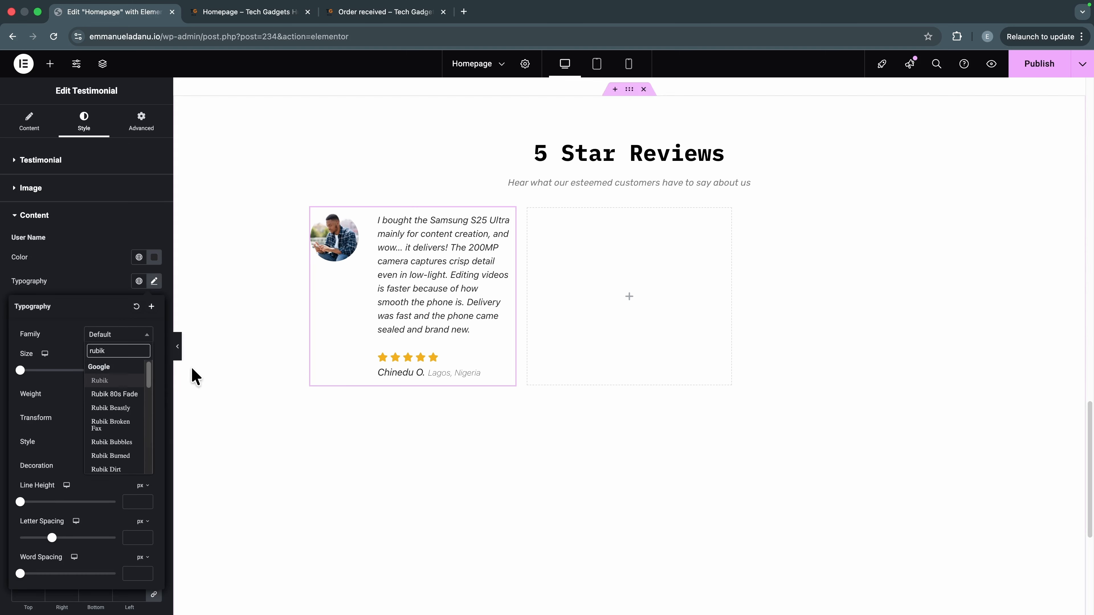
left_click(113, 379)
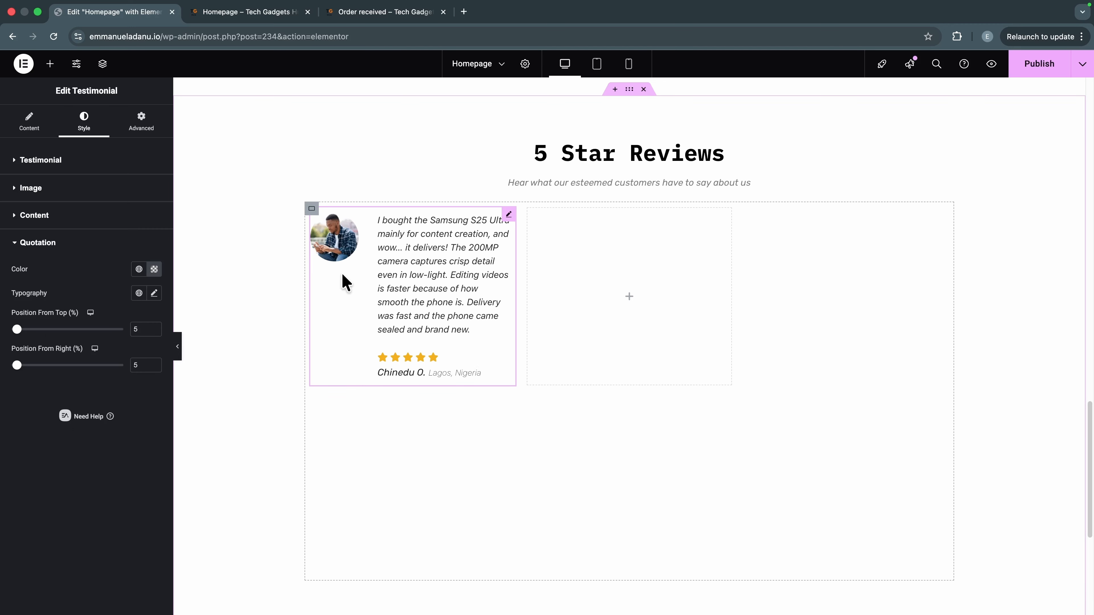
Step: Duplicate the finished testimonial until all six cells of the reviews grid are filled
right_click(351, 260)
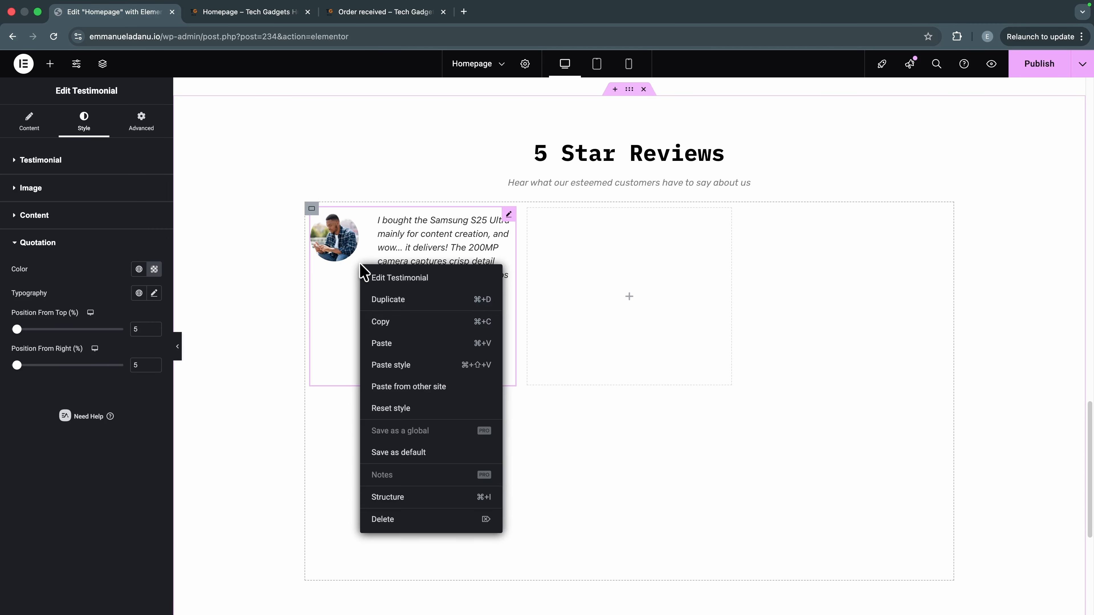
left_click(374, 293)
right_click(350, 281)
left_click(373, 315)
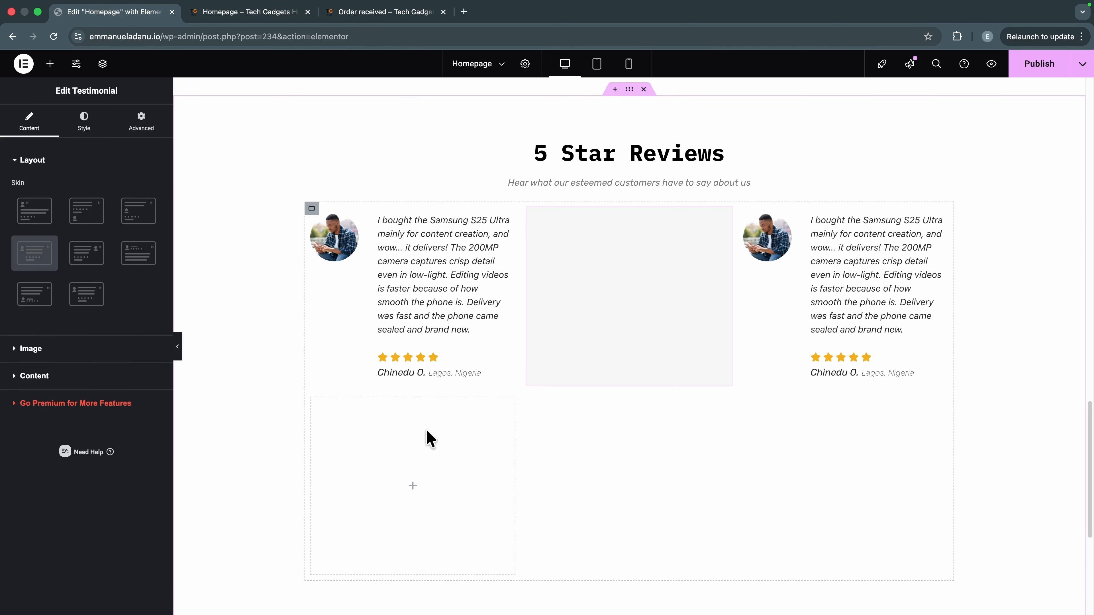
right_click(337, 277)
left_click(379, 323)
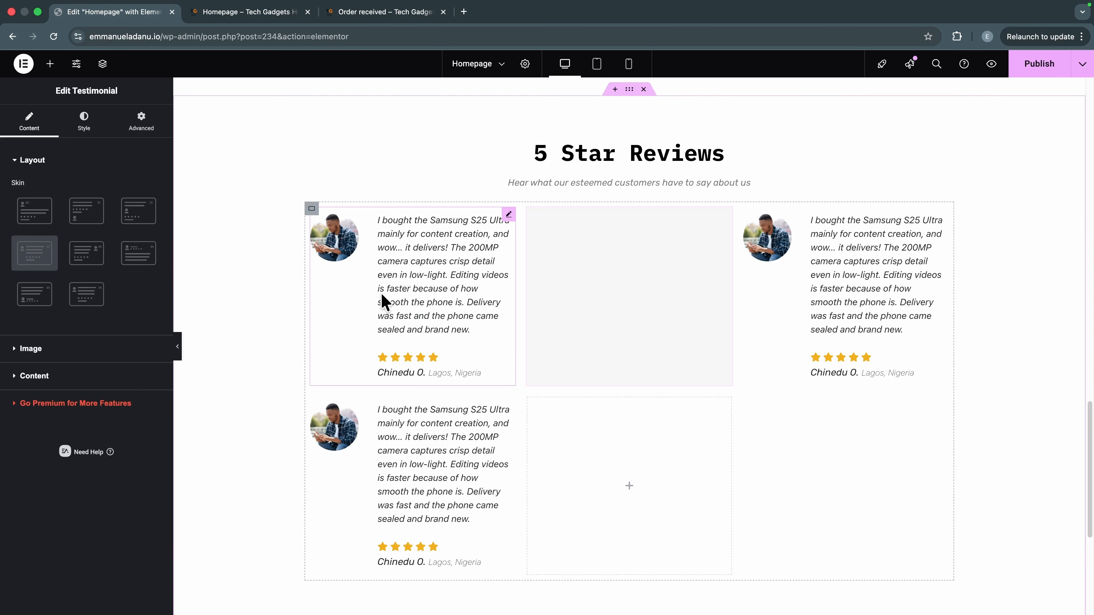
right_click(428, 280)
left_click(448, 320)
right_click(337, 296)
left_click(361, 331)
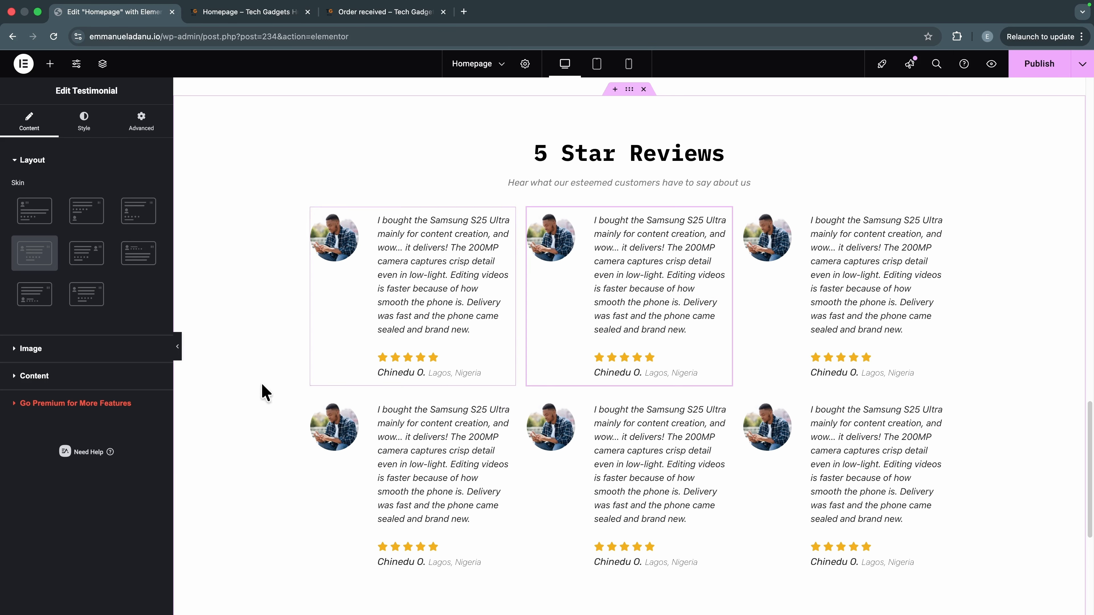
Step: Change the reviews section's heading to "5-Star Reviews"
left_click(581, 158)
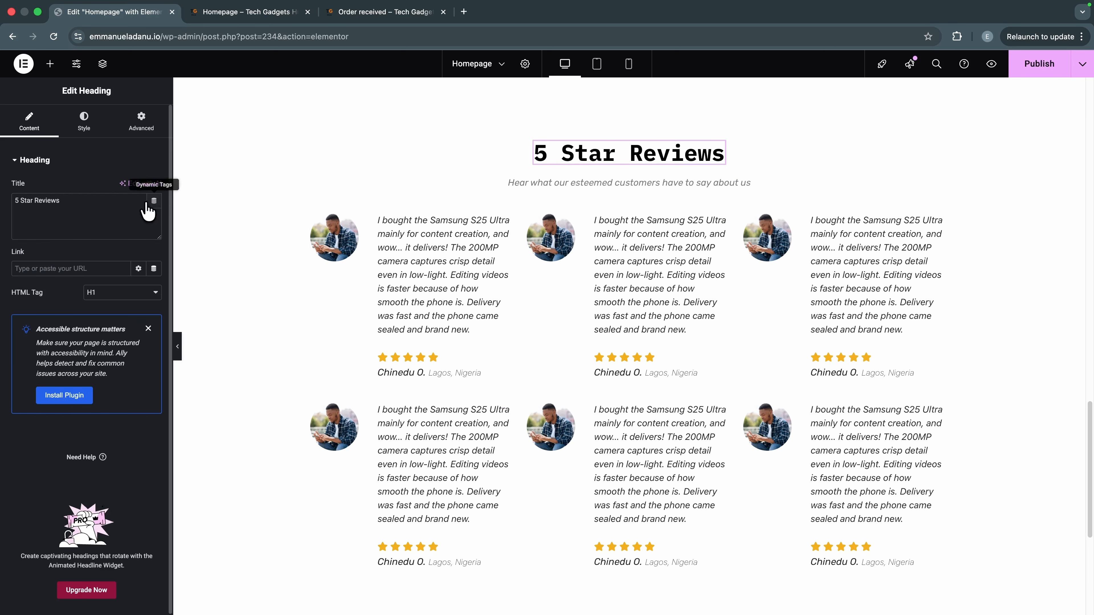
left_click(23, 200)
key("BackSpace")
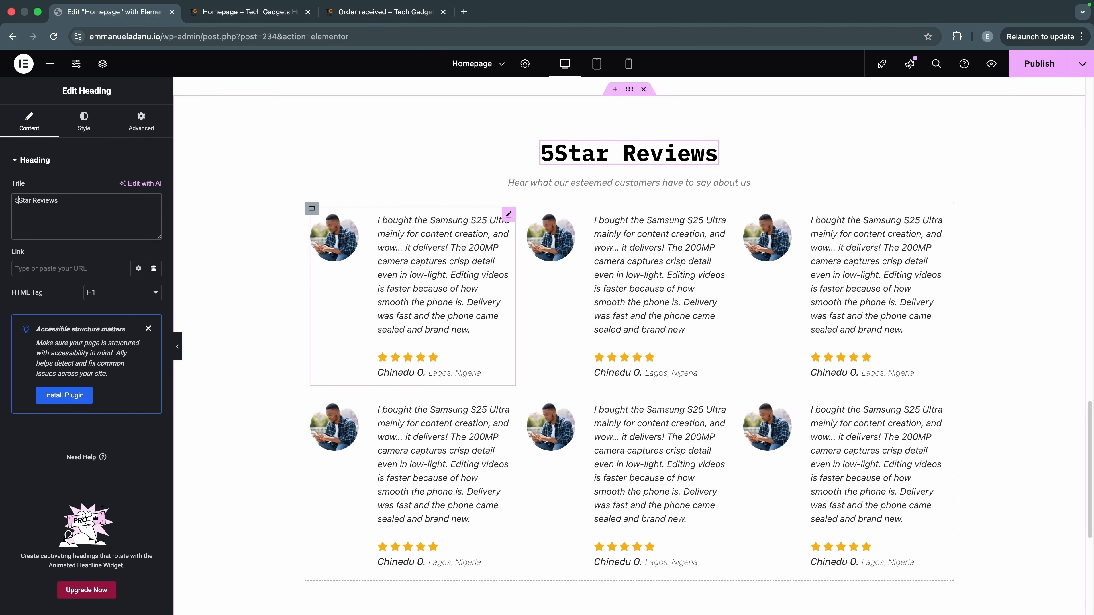
type("-")
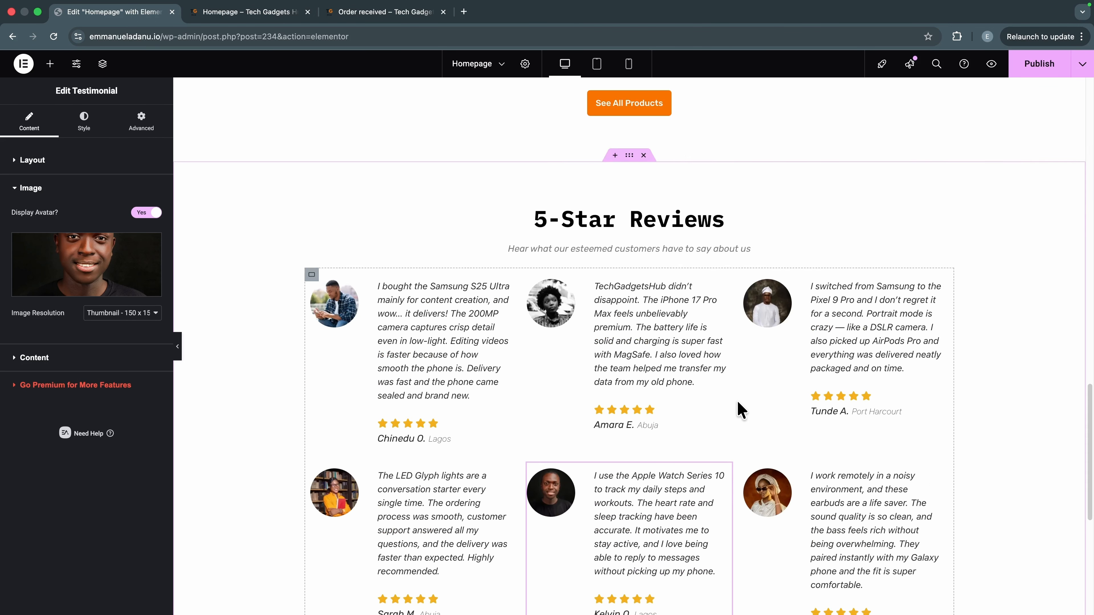
Step: Change the text of the button below the customer reviews to "Browse Products"
scroll(530, 323, "down", 3)
scroll(842, 482, "down", 3)
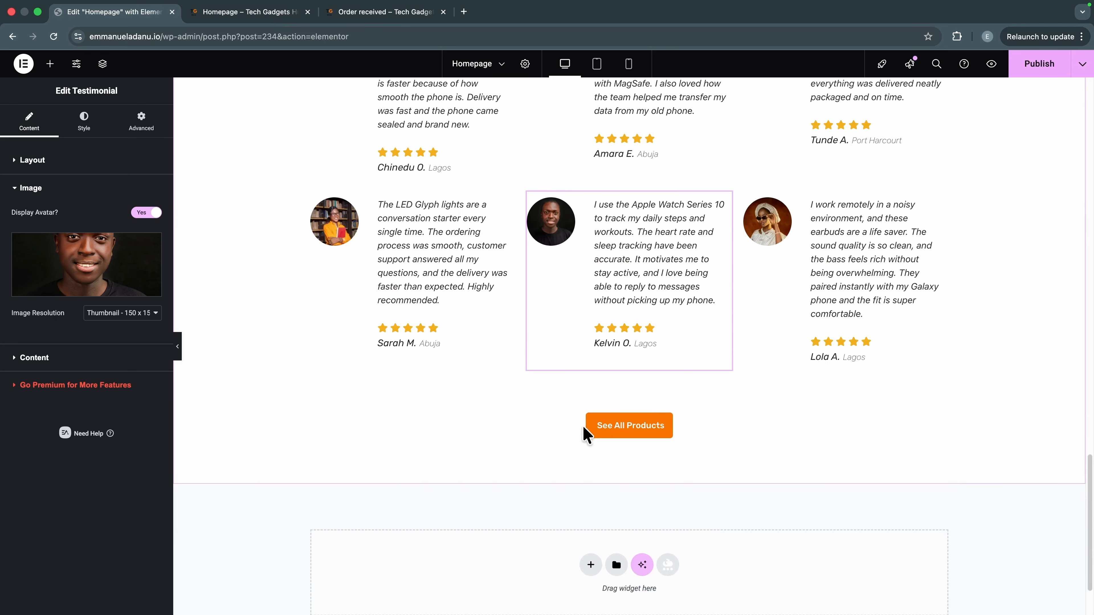
left_click(618, 434)
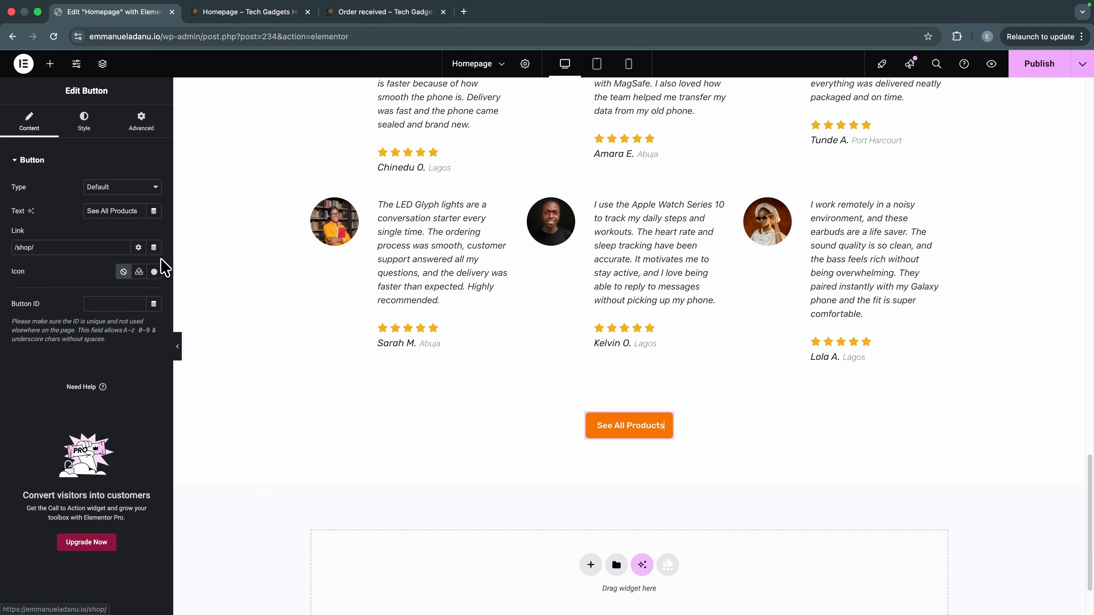
triple_click(113, 211)
type("B")
type("rowse")
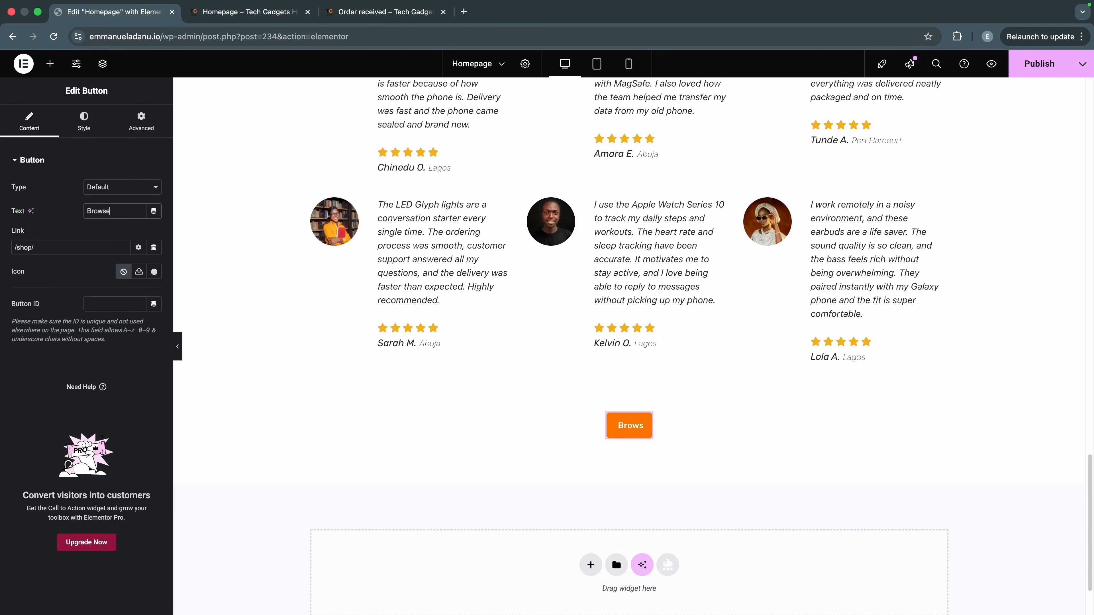
type(" Products")
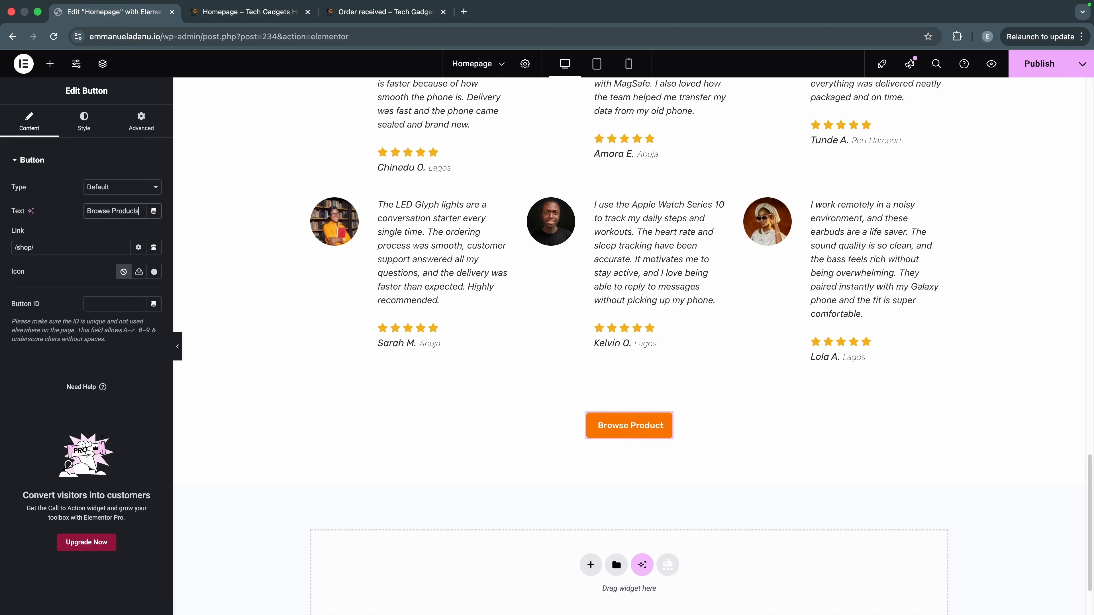
Step: Set the Popular Products section's background to the global white, Color 8 (#ffffff)
scroll(649, 351, "down", 2)
scroll(603, 349, "up", 15)
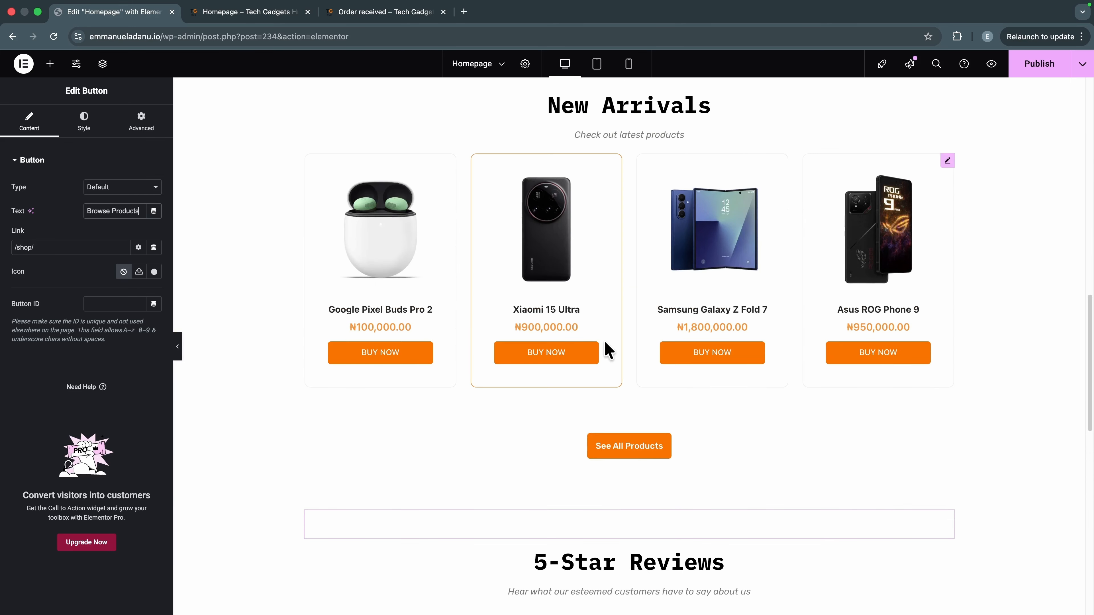
scroll(601, 342, "up", 8)
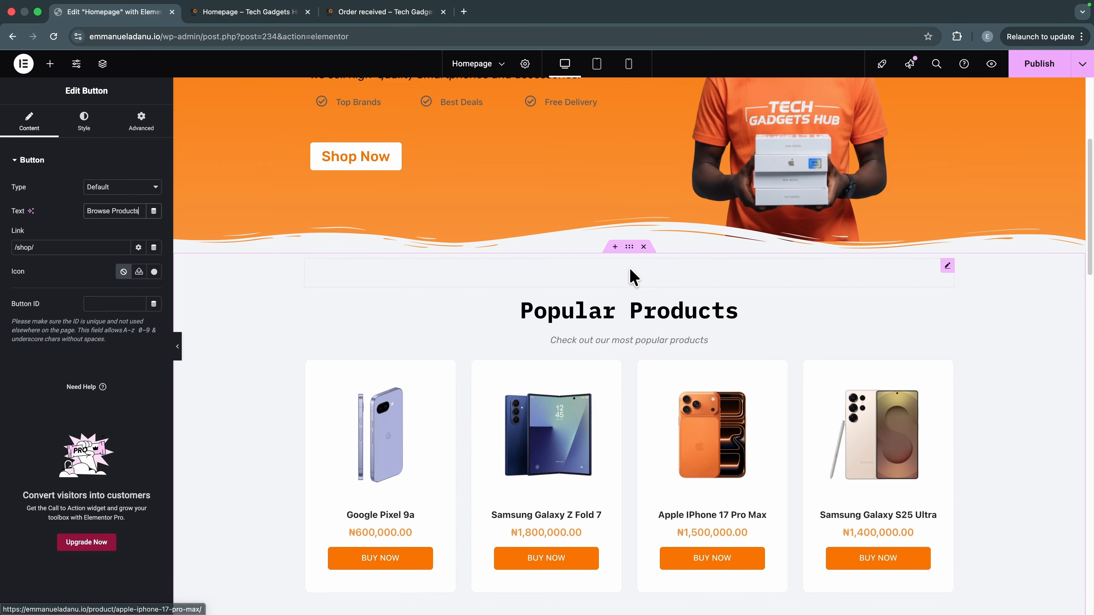
left_click(629, 248)
left_click(82, 121)
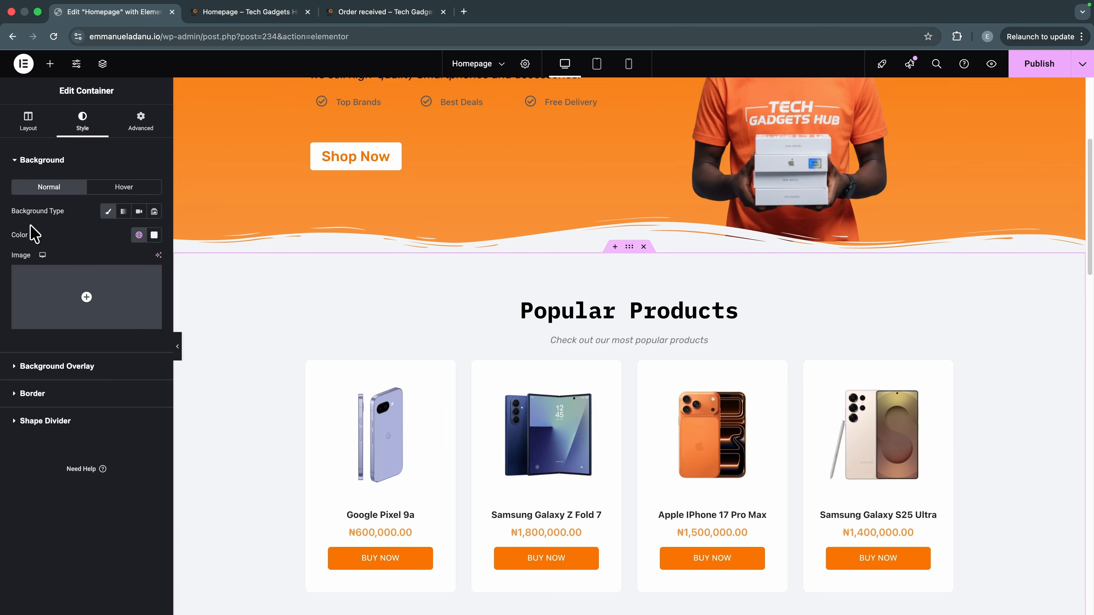
left_click(137, 235)
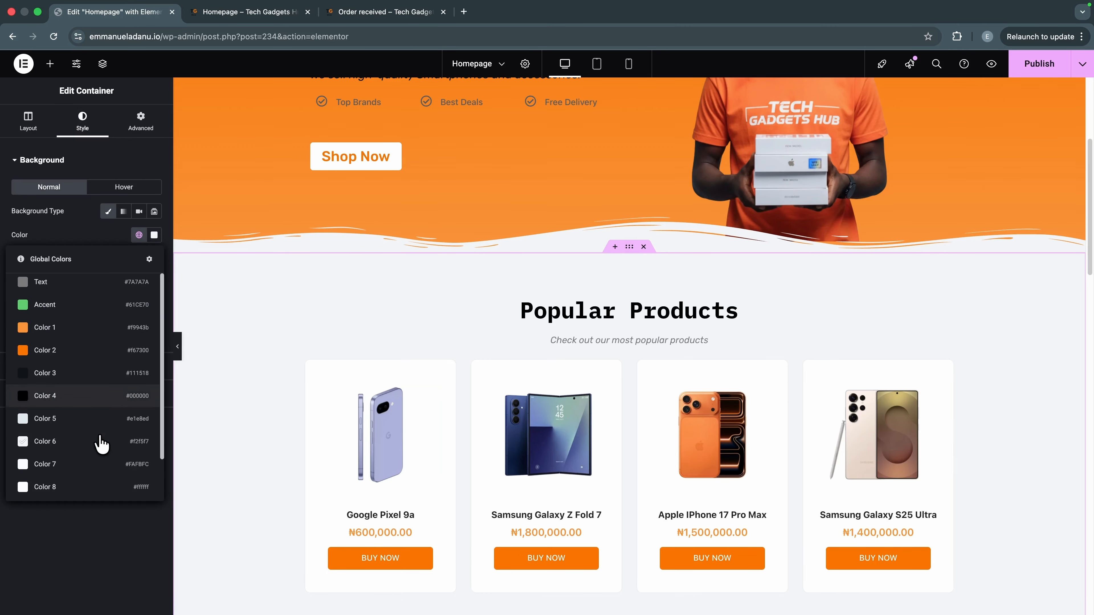
left_click(80, 487)
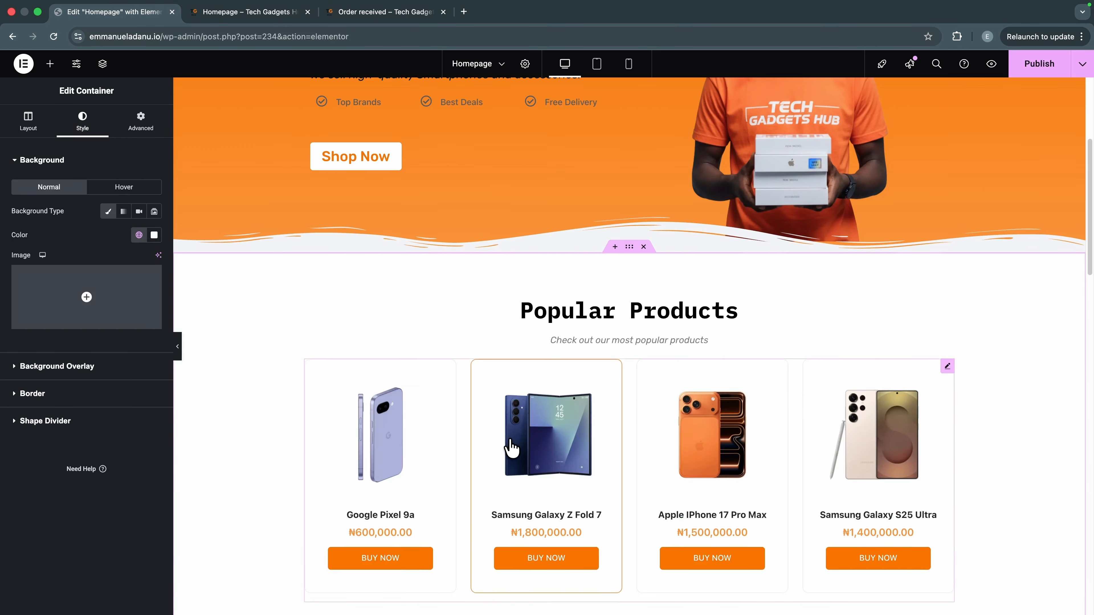
Step: Set the New Arrivals section's background to the global light grey, Color 6 (#f2f5f7)
scroll(507, 379, "down", 5)
left_click(629, 327)
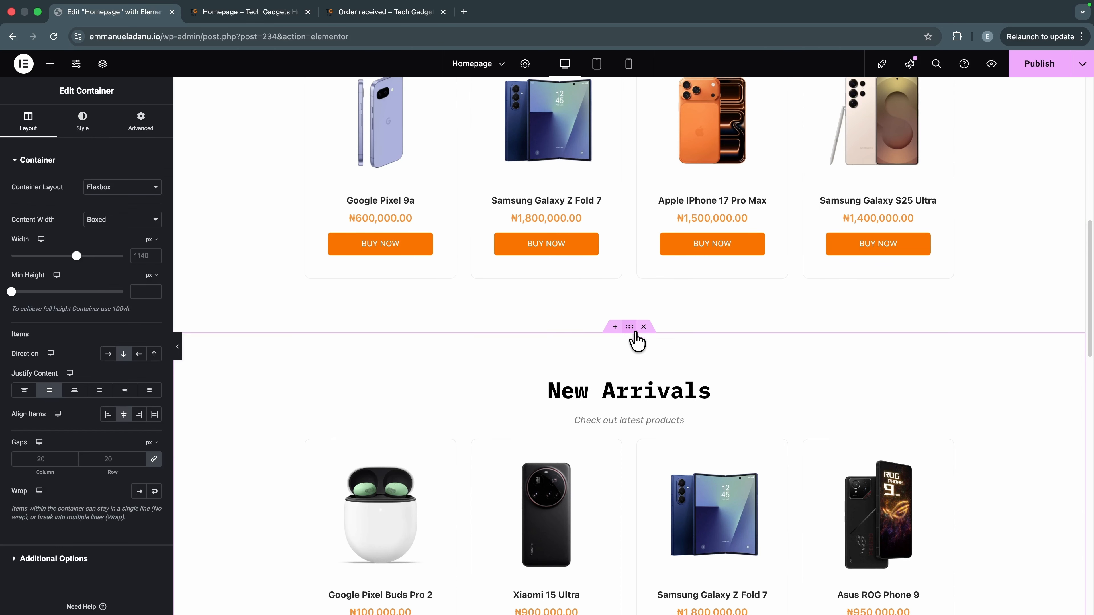
left_click(82, 121)
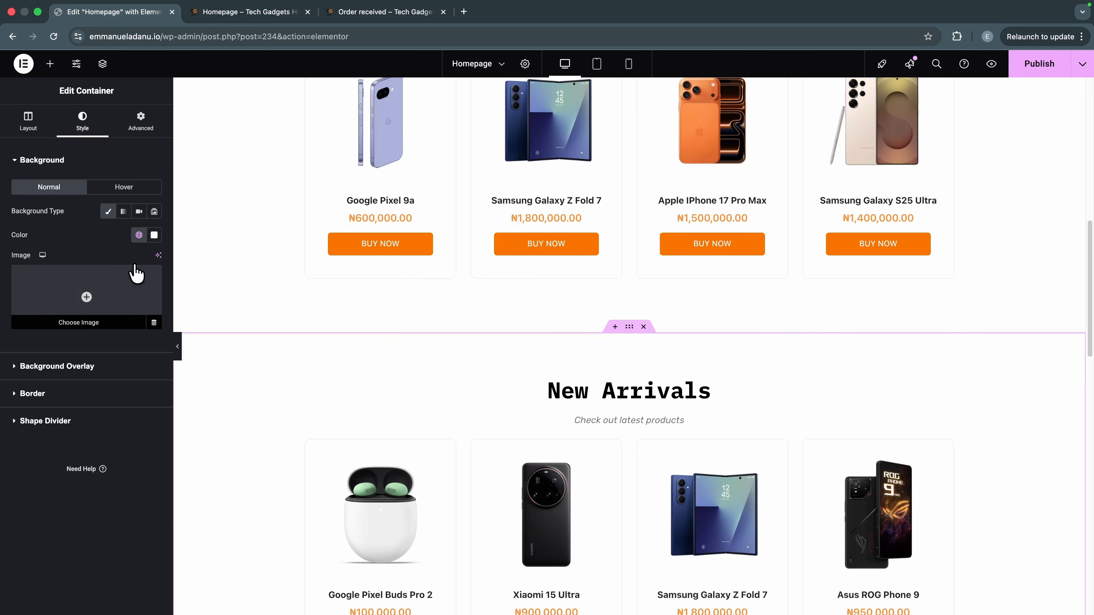
left_click(139, 235)
scroll(70, 444, "down", 1)
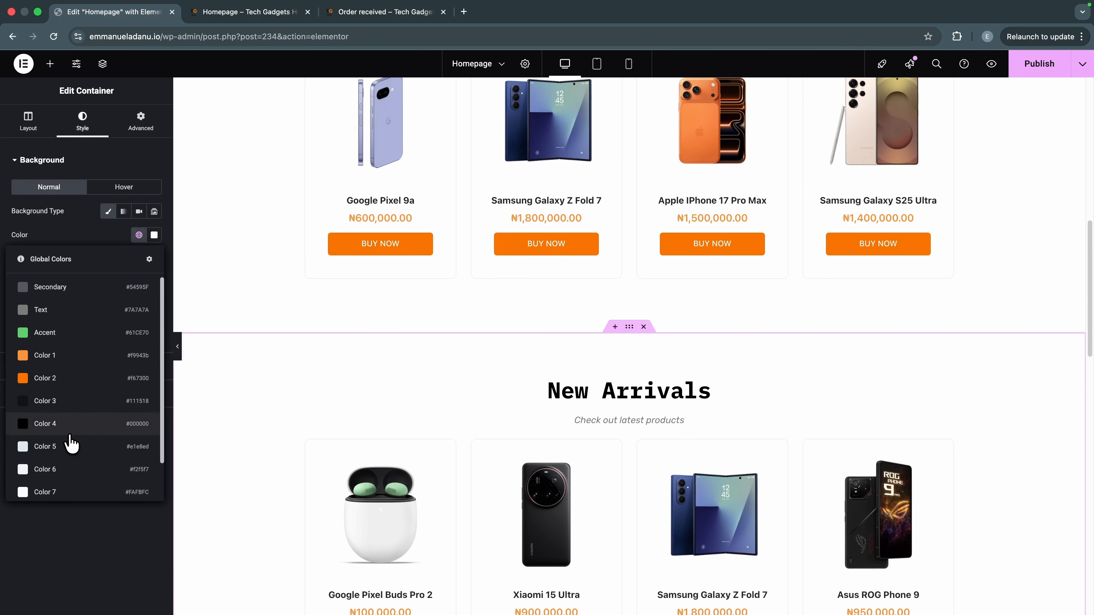
left_click(69, 482)
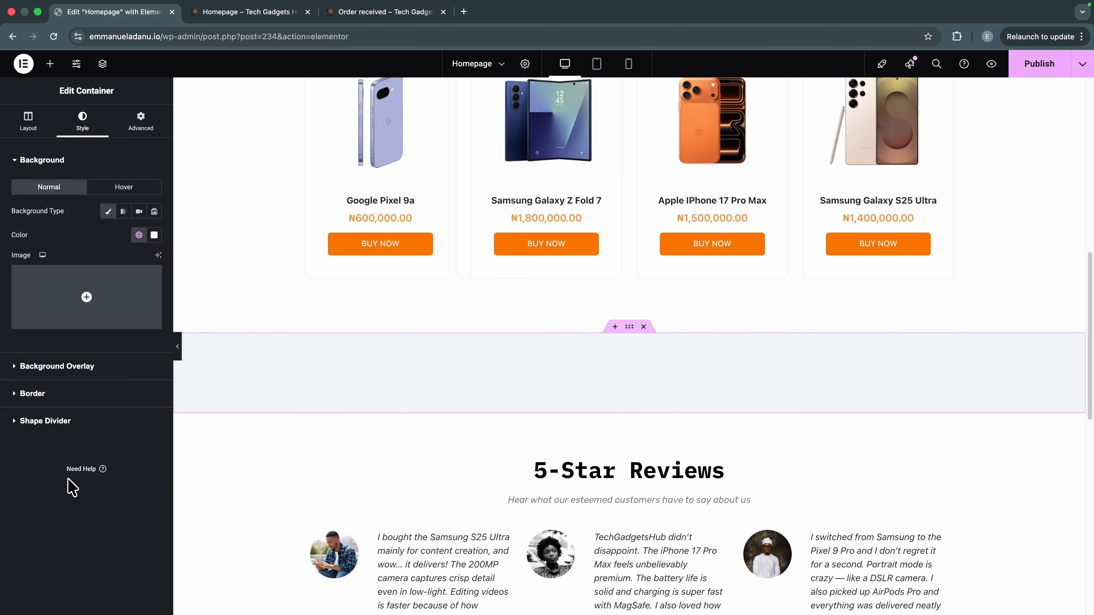
Step: Set the hero section's bottom shape divider colour to the global white, Color 8 (#ffffff)
scroll(620, 398, "down", 10)
scroll(612, 388, "up", 5)
scroll(603, 384, "up", 15)
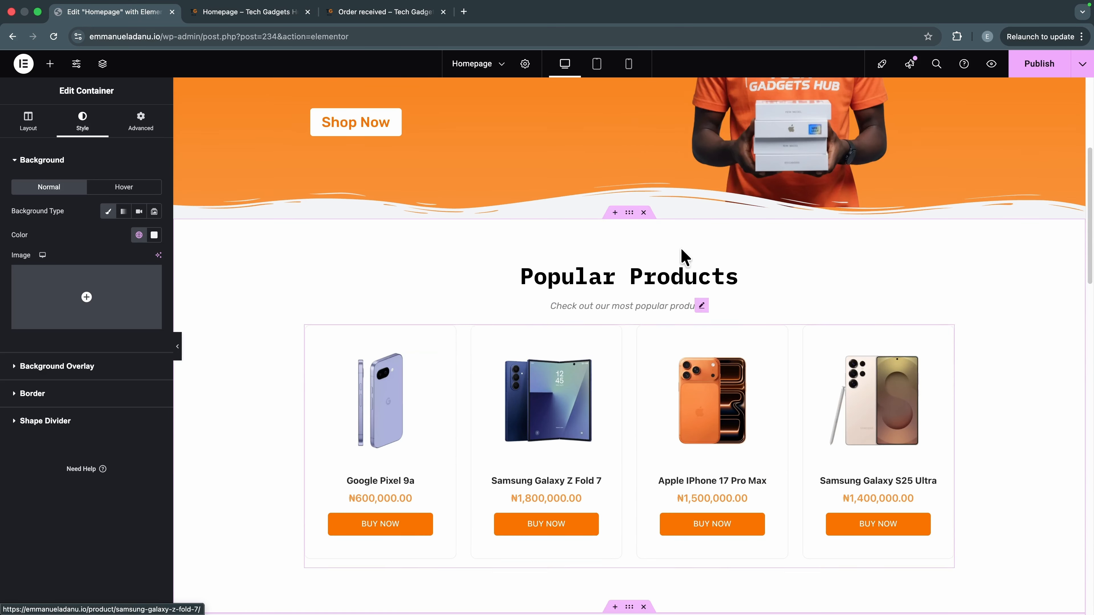
left_click(679, 210)
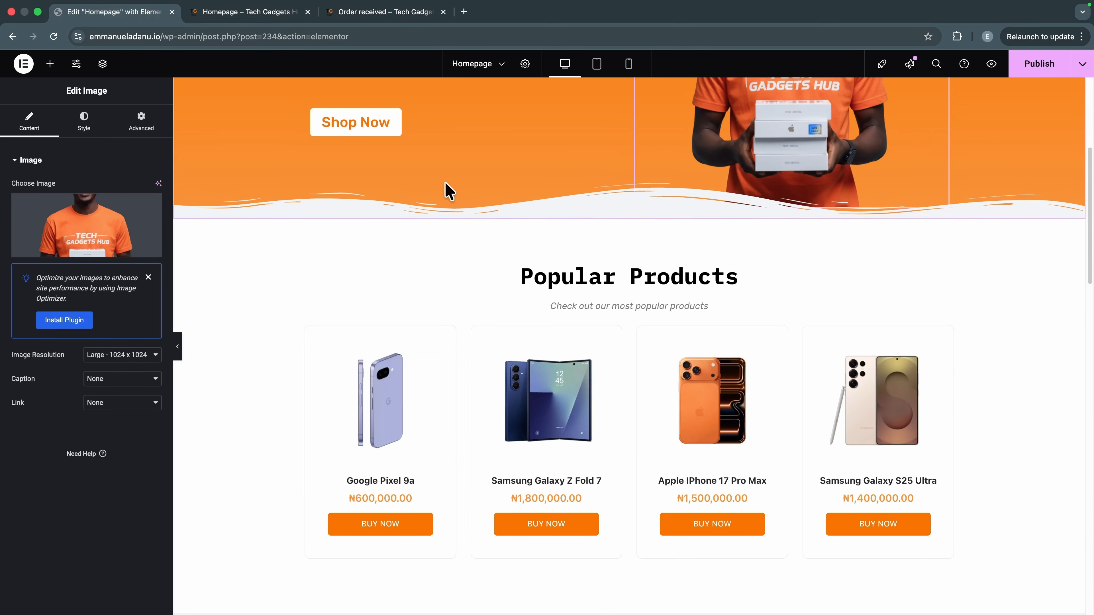
left_click(84, 120)
scroll(635, 244, "up", 5)
left_click(629, 140)
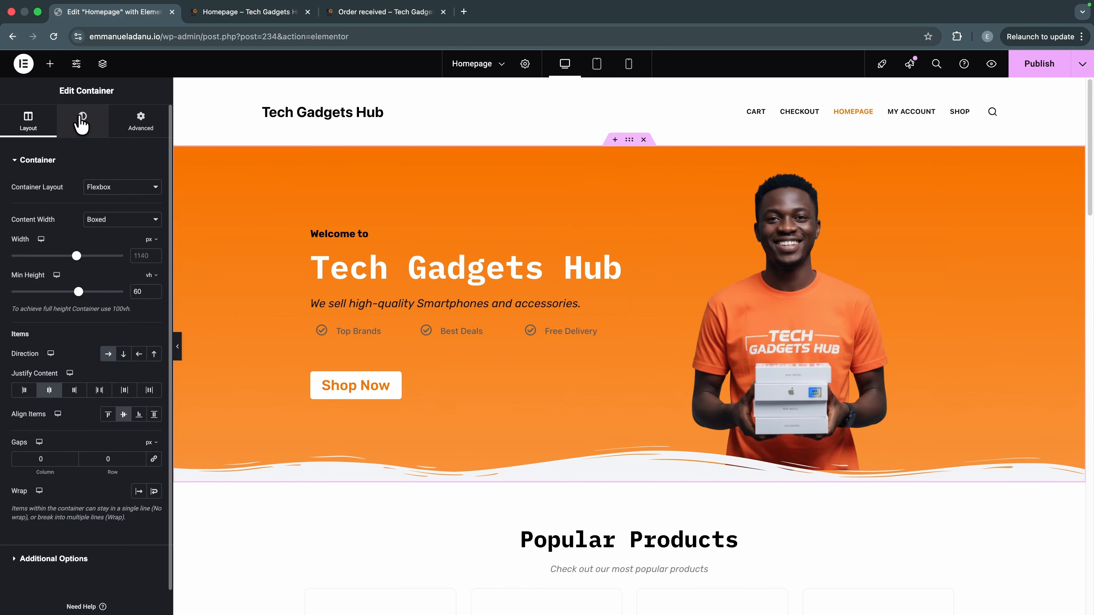
left_click(82, 124)
left_click(66, 547)
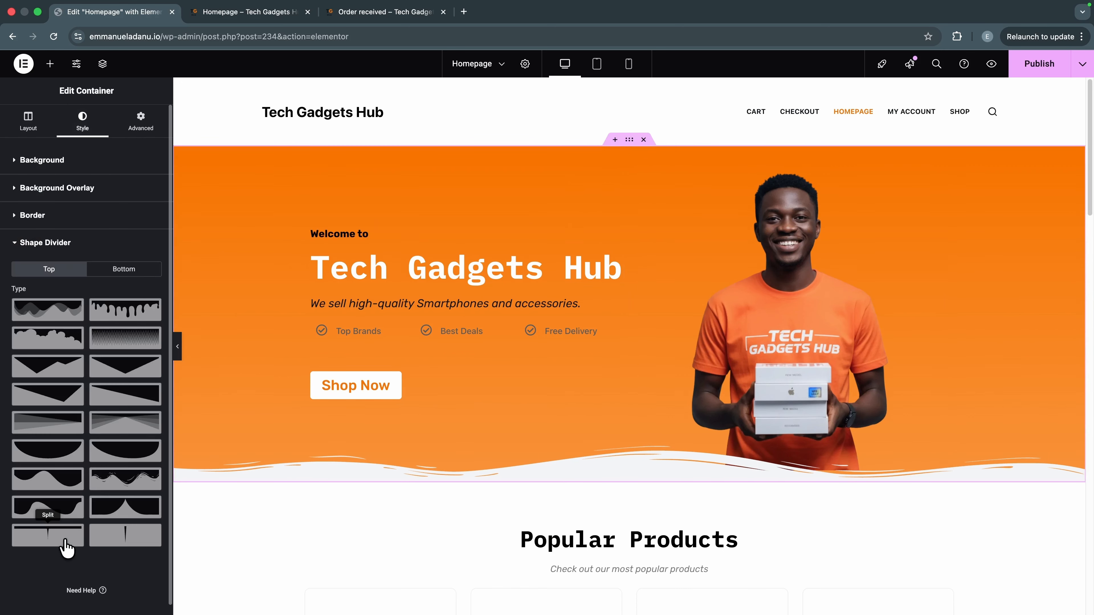
left_click(129, 271)
scroll(113, 386, "down", 3)
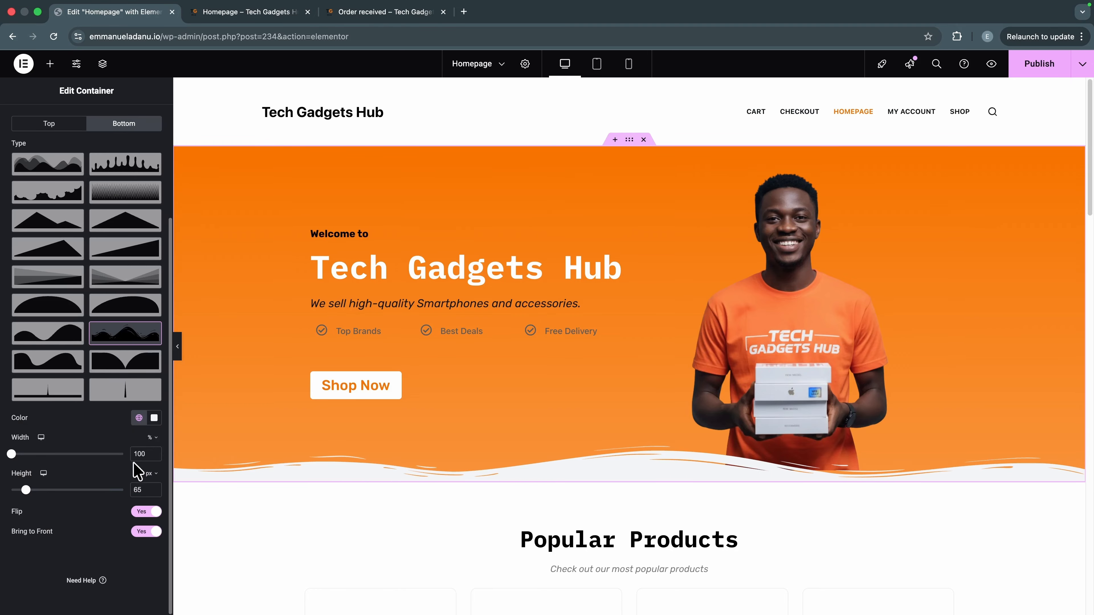
left_click(139, 418)
scroll(78, 383, "down", 2)
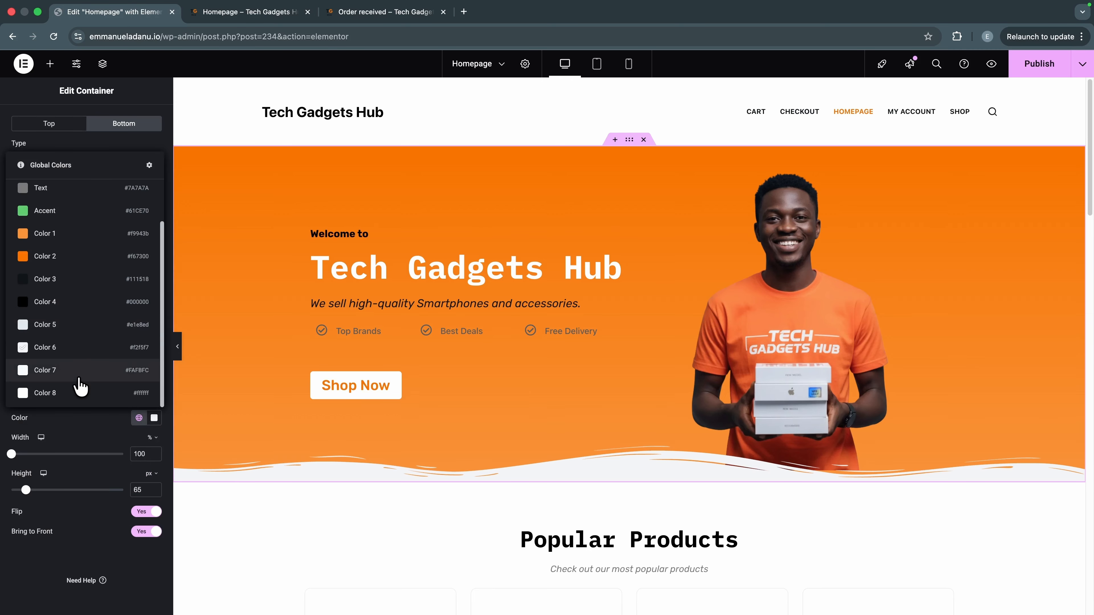
left_click(78, 391)
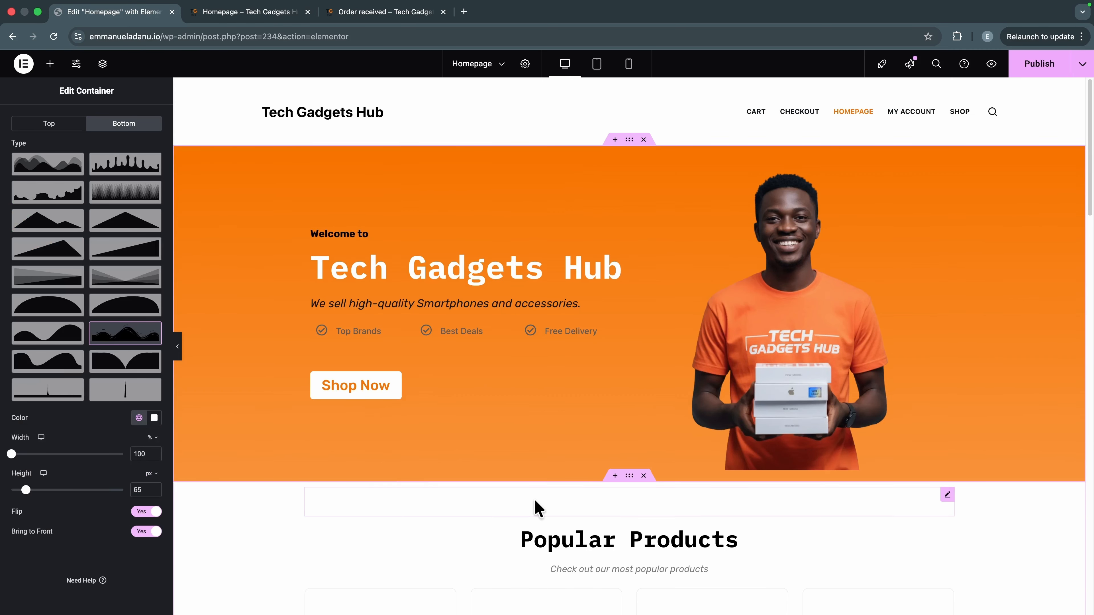
Step: Publish the homepage and reload its preview to review the page from the hero down to the customer reviews
scroll(536, 511, "down", 6)
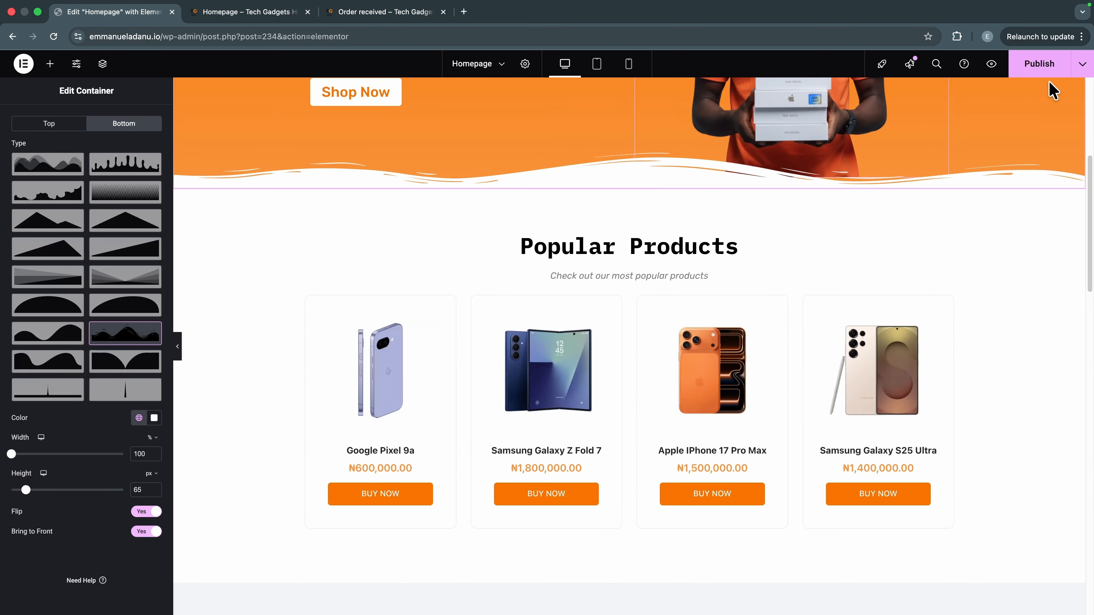
left_click(248, 12)
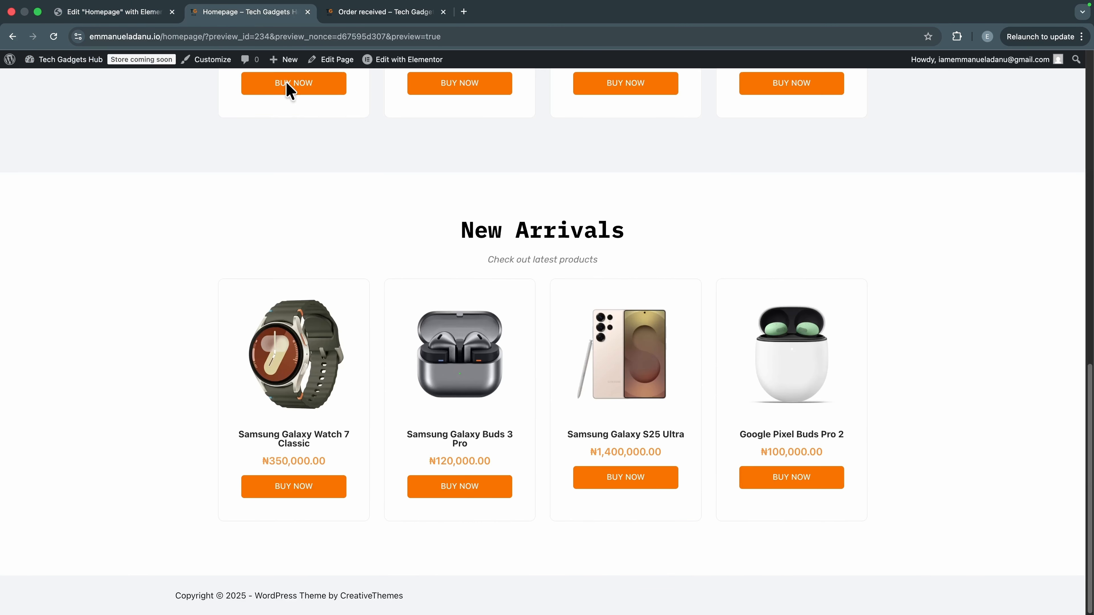
left_click(53, 36)
scroll(693, 181, "down", 9)
scroll(658, 284, "down", 15)
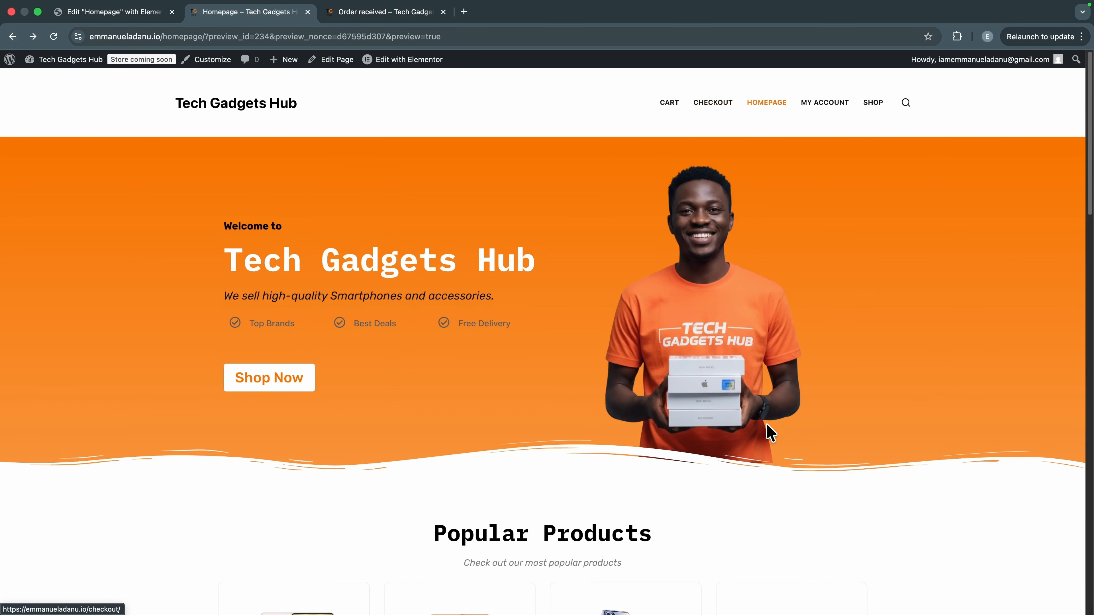
scroll(770, 432, "down", 20)
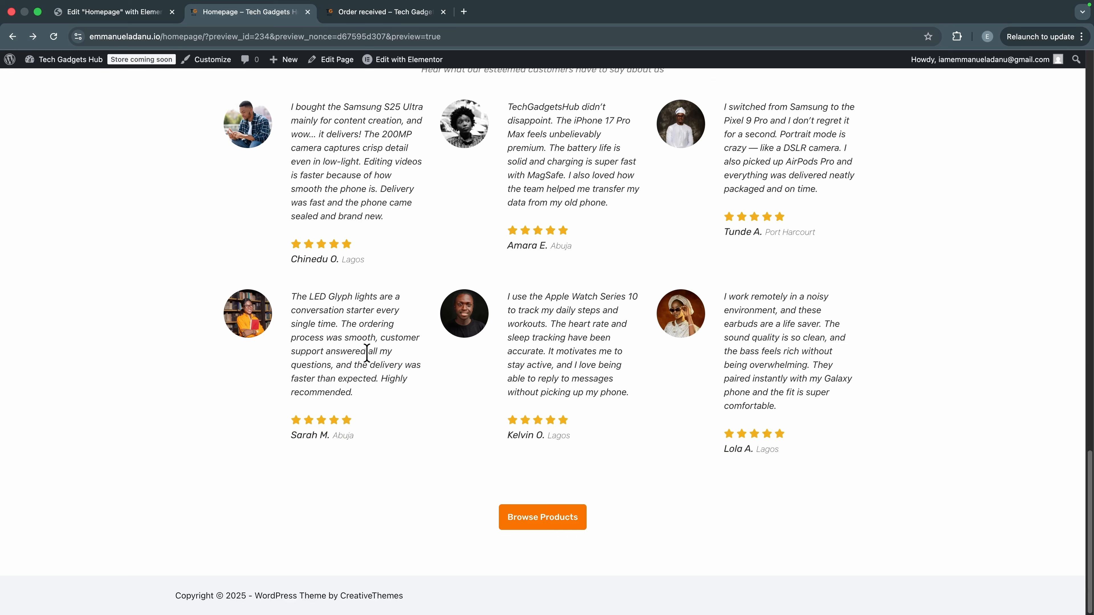
scroll(367, 353, "up", 20)
Step: Upload TechGadgetsHub Logo.png in the theme customizer and use it as the site header's logo
left_click(212, 60)
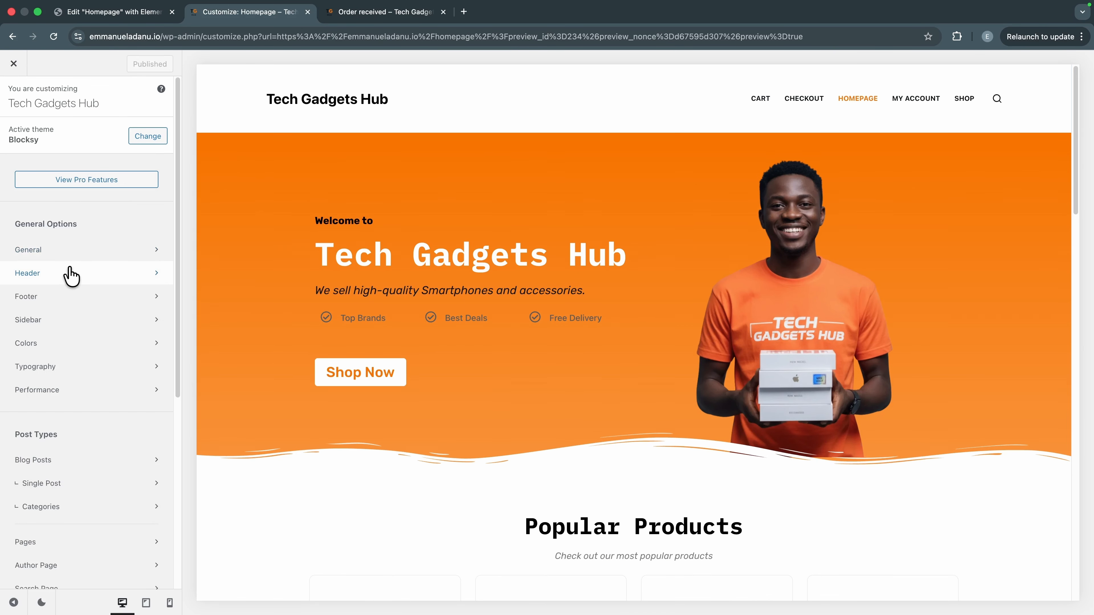
left_click(71, 276)
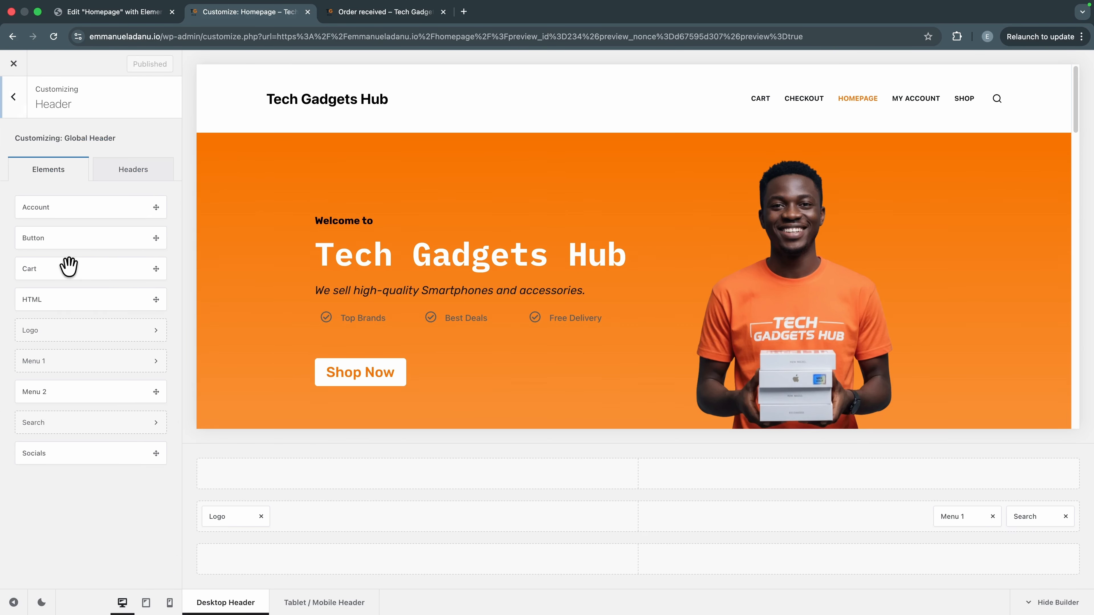
left_click(88, 335)
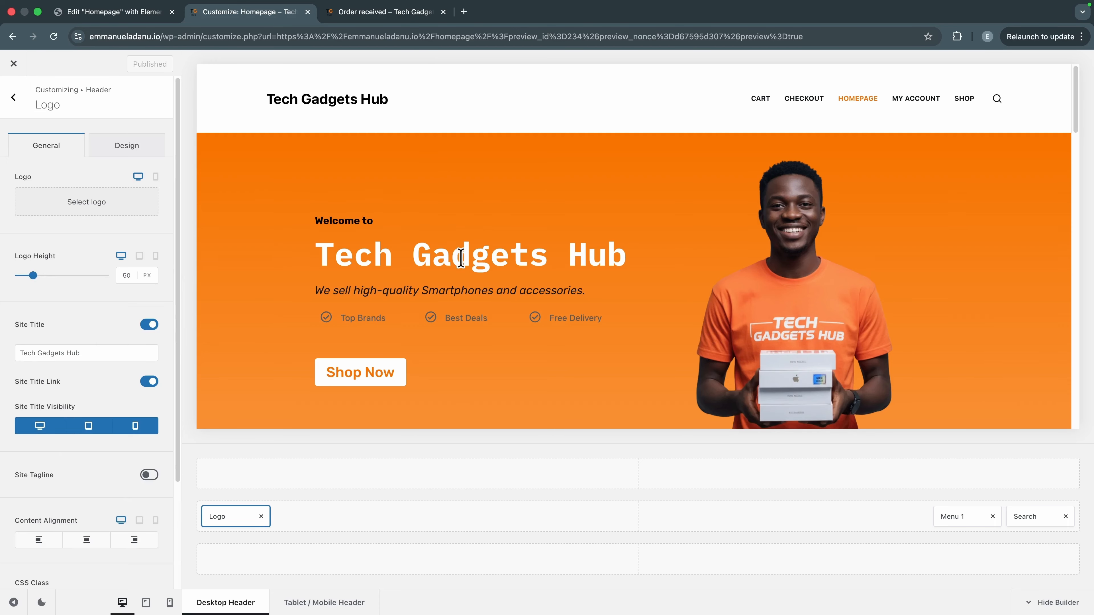
left_click(102, 209)
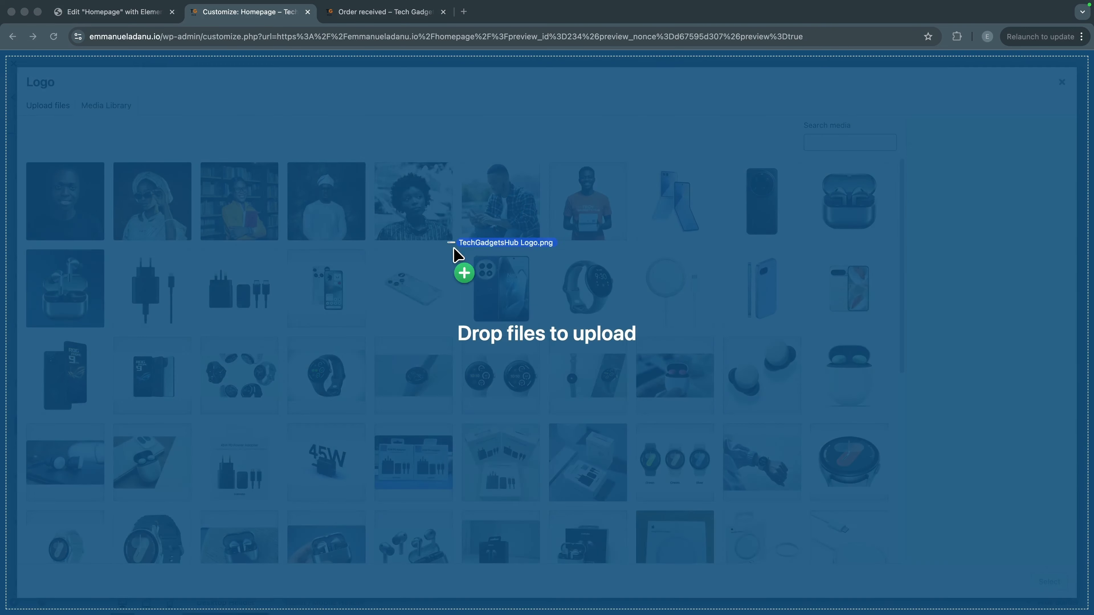
left_click_drag(459, 247, 201, 248)
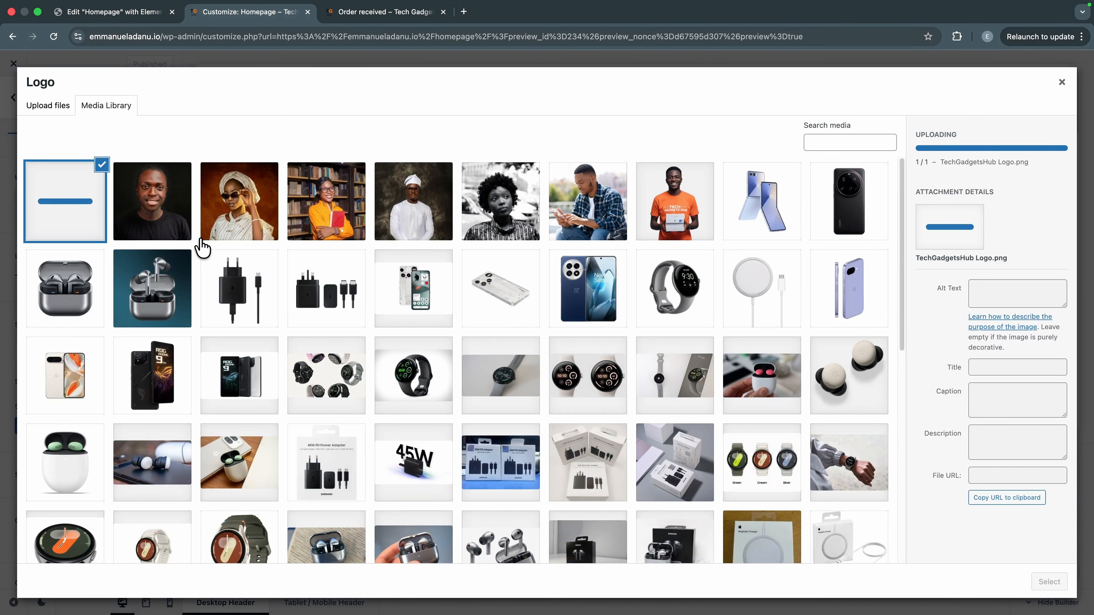
left_click(1049, 582)
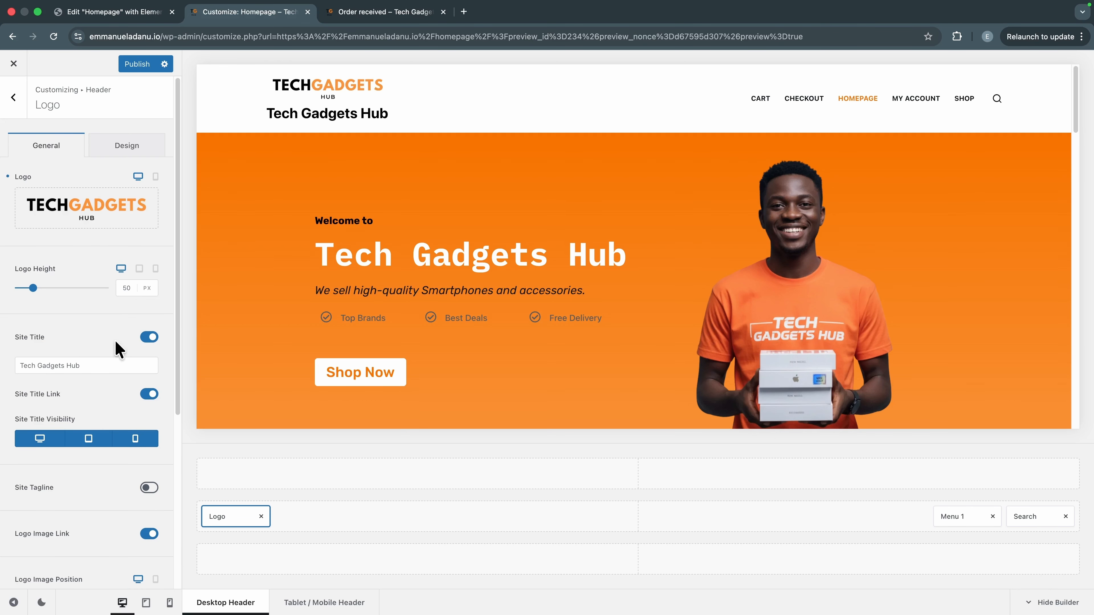
Step: Turn off the header's site title, publish the header changes and exit the customizer
left_click(149, 338)
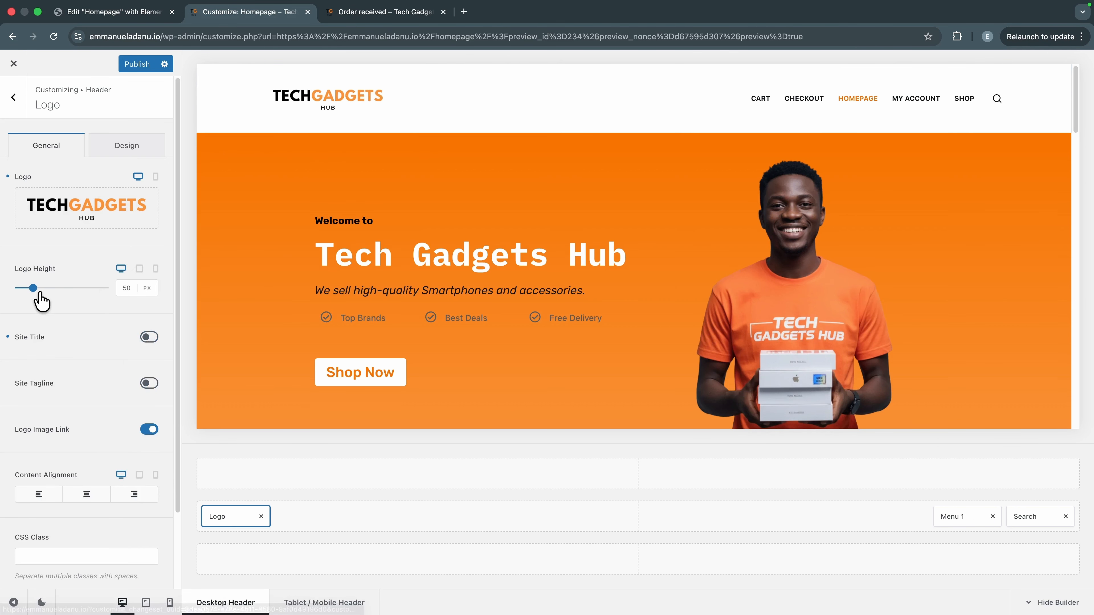
left_click_drag(33, 290, 31, 291)
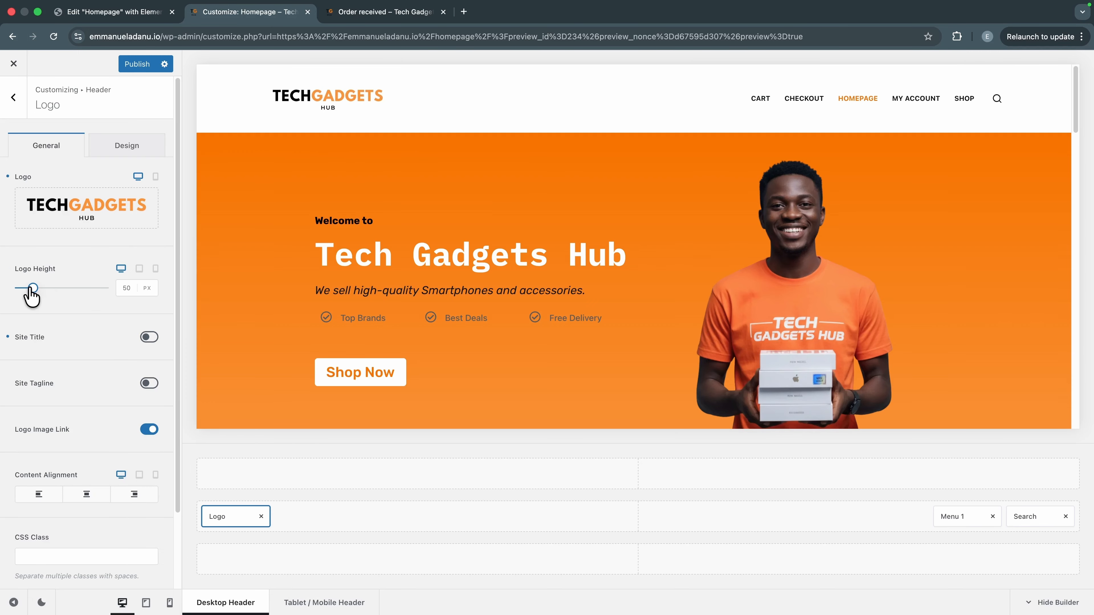
left_click(142, 65)
left_click(15, 99)
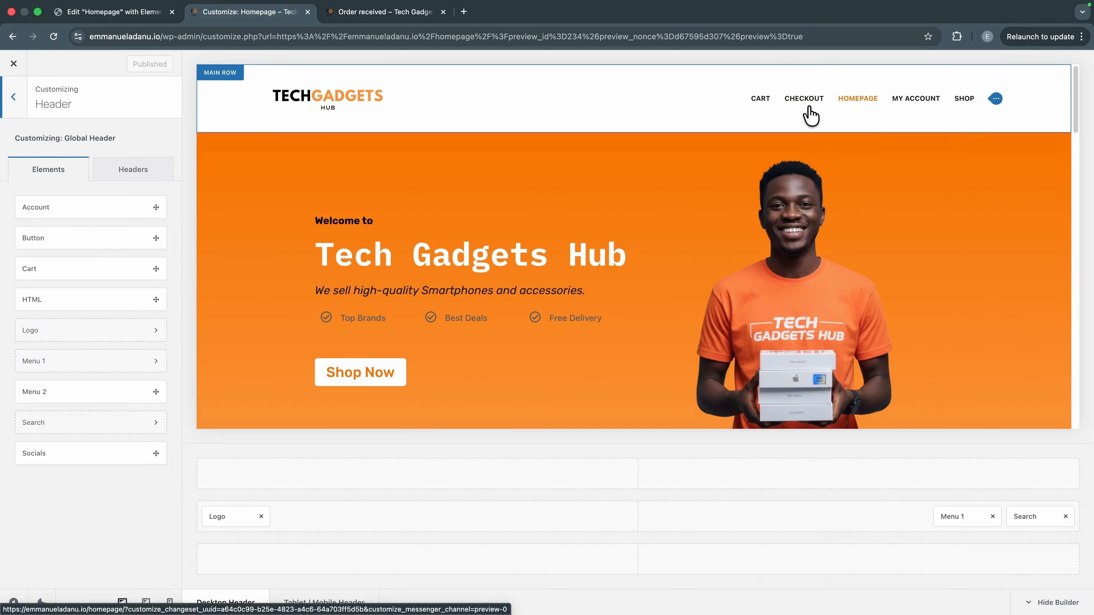
left_click(13, 65)
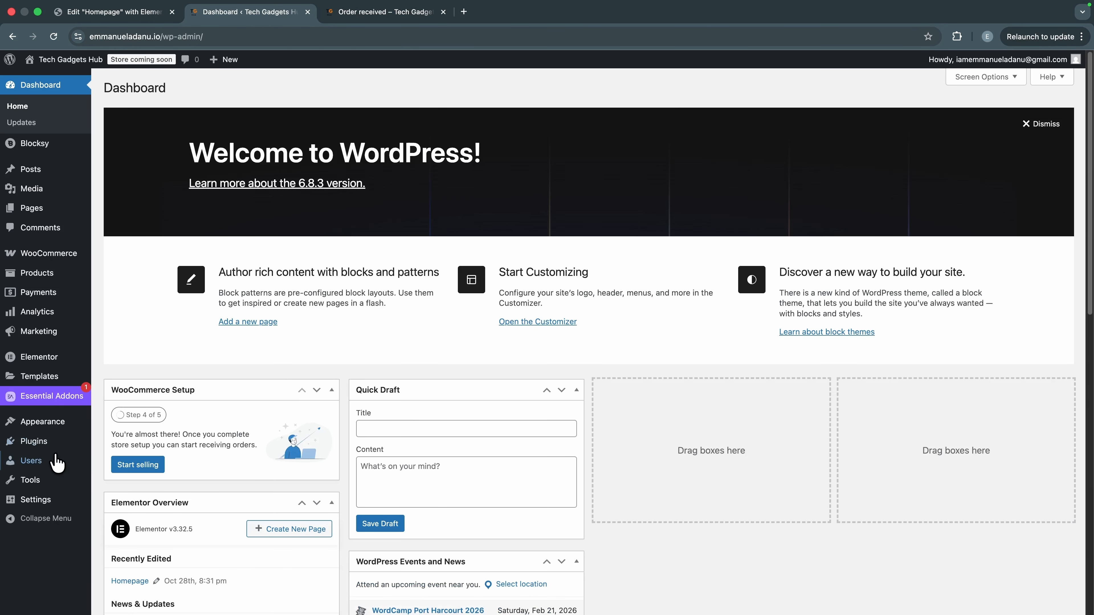
Step: Create a navigation menu named "Main Menu" assigned to the Header Menu 1 location
mouse_move(33, 427)
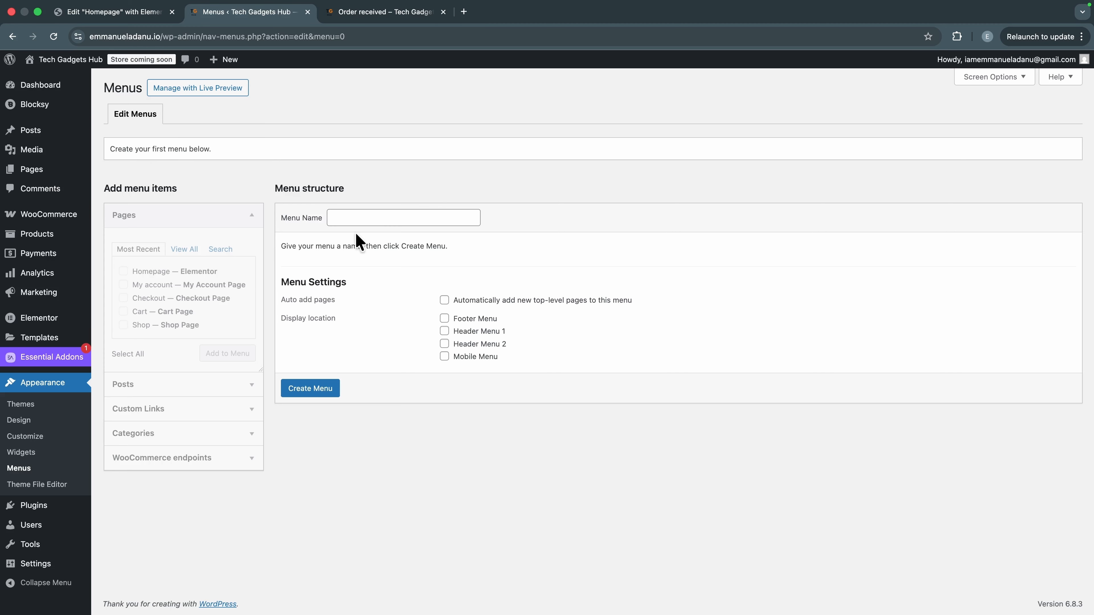
left_click(359, 214)
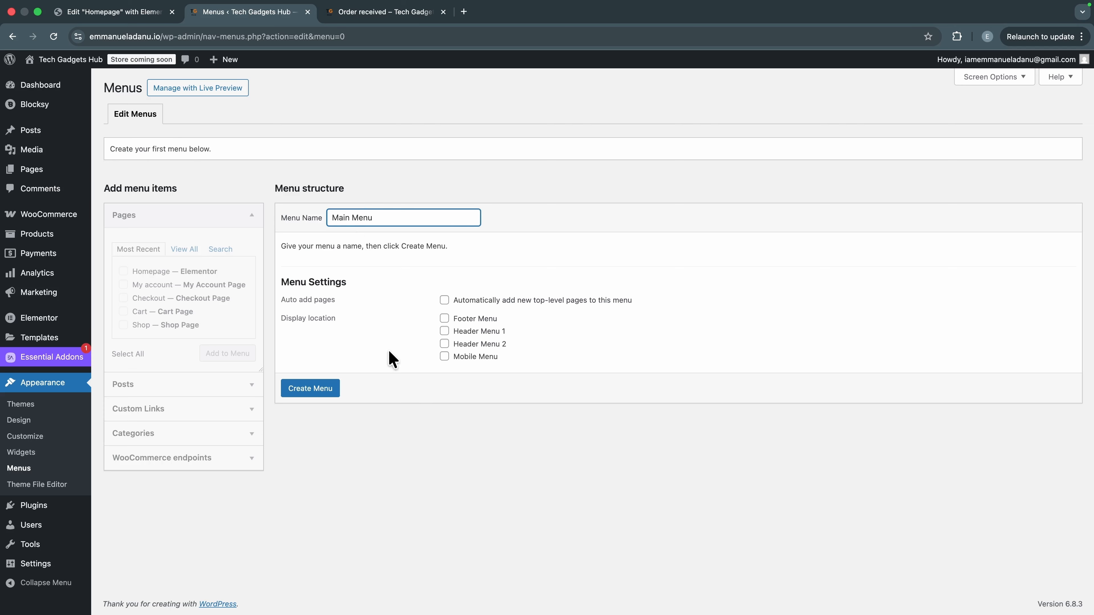
left_click(443, 331)
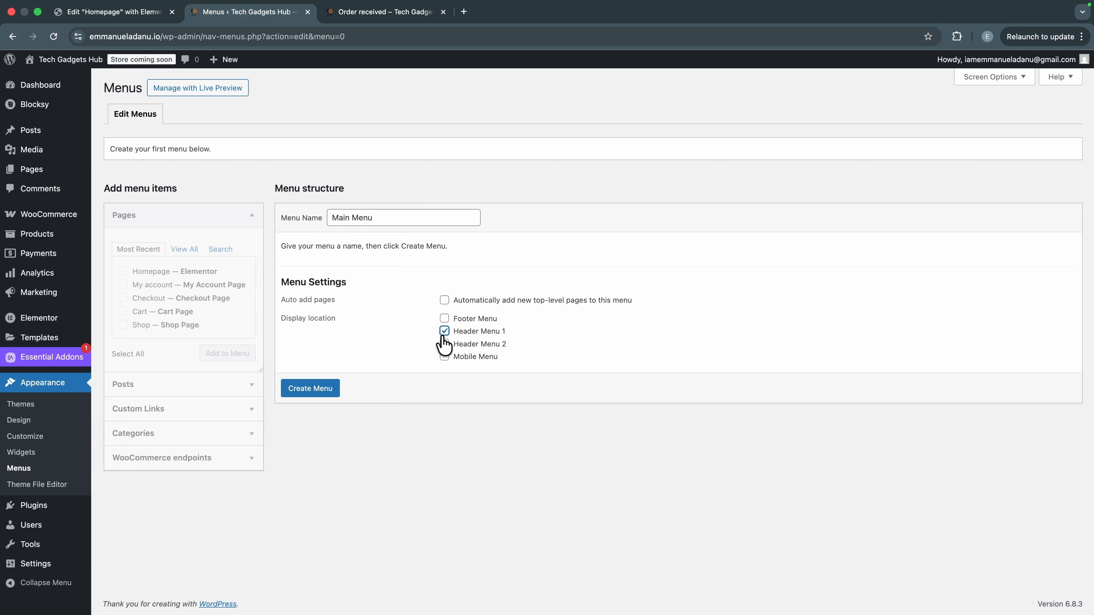
left_click(319, 390)
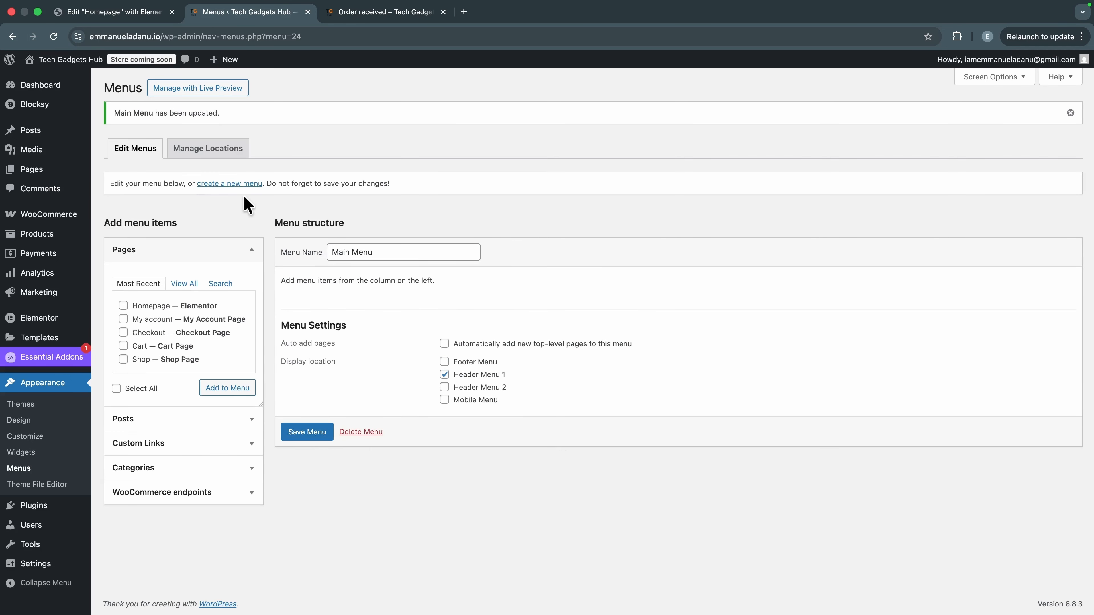
Step: Create a second navigation menu named "Footer Menu" assigned to the Footer Menu location
left_click(243, 184)
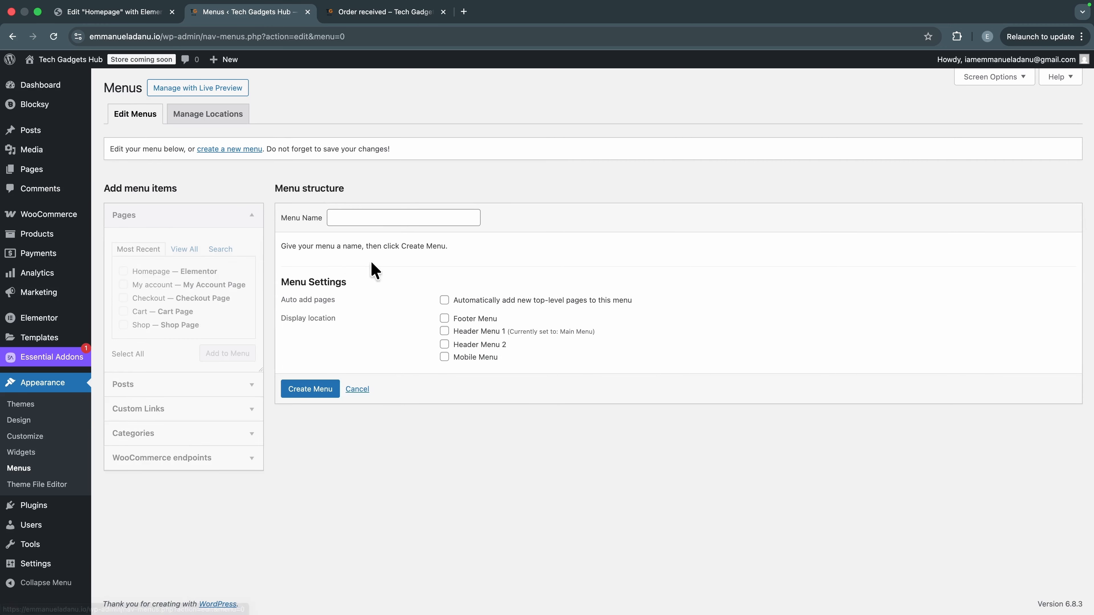
left_click(390, 219)
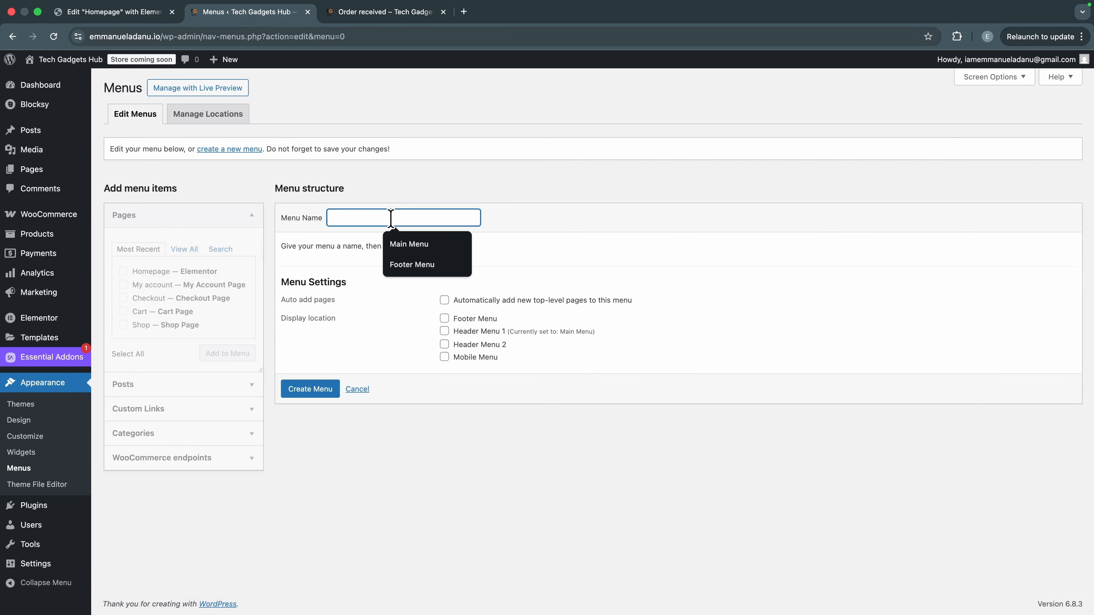
type("Footer Menu")
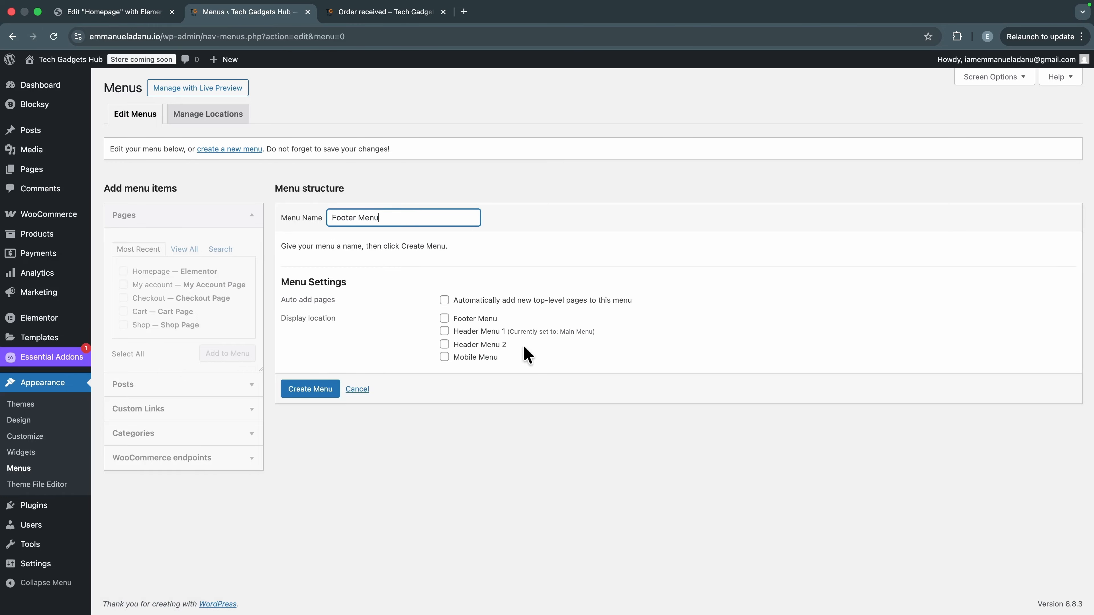
left_click(445, 319)
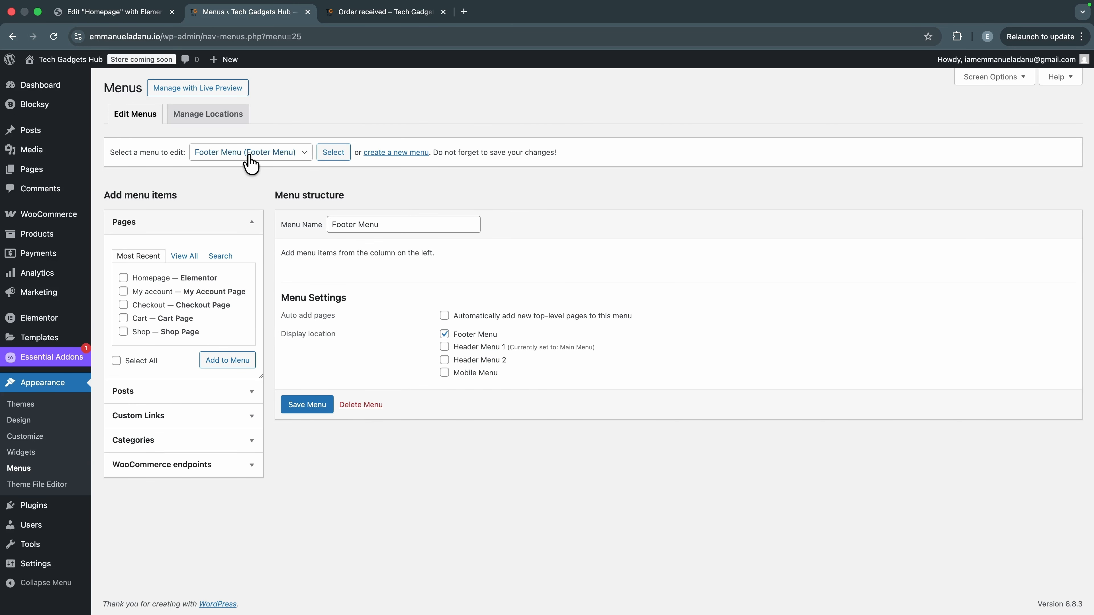
Step: Select the Main Menu for editing and add the Homepage, My account, Cart and Shop pages to it
left_click(246, 153)
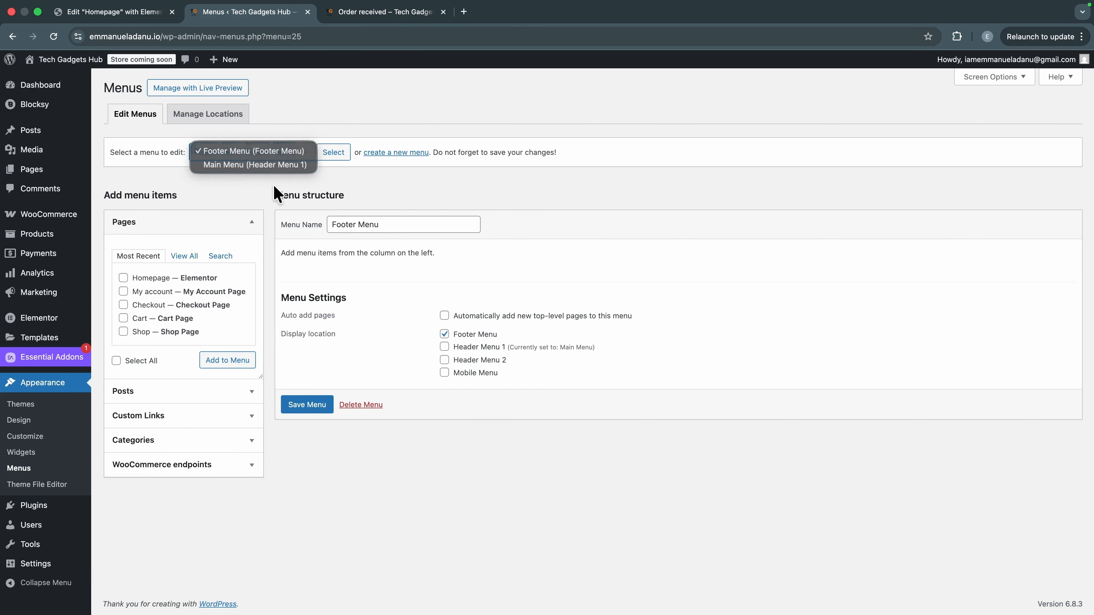
left_click(266, 165)
left_click(333, 152)
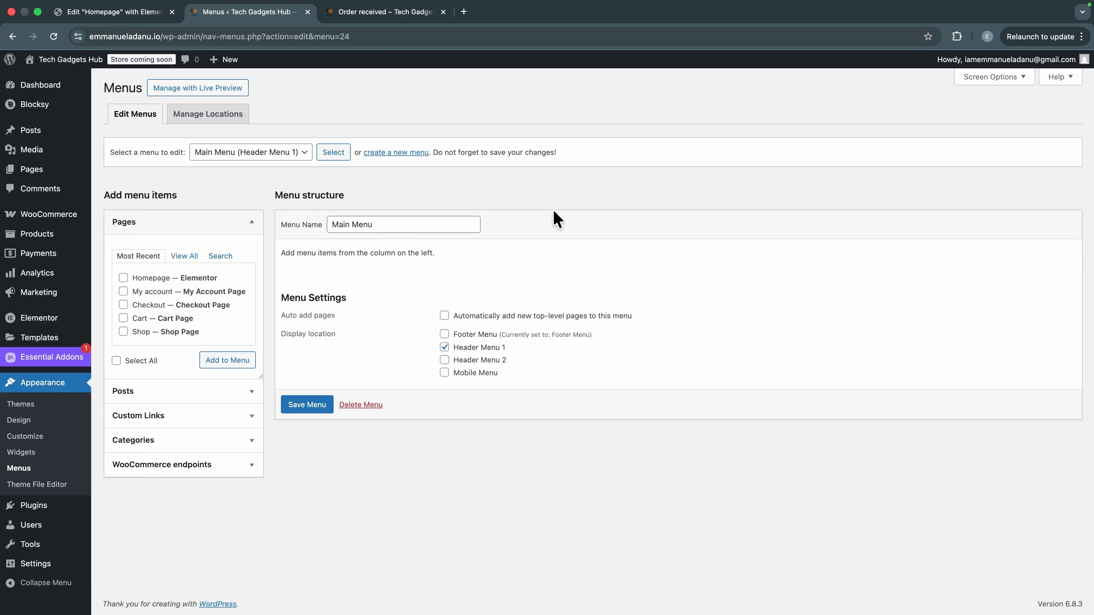
left_click(123, 331)
left_click(123, 292)
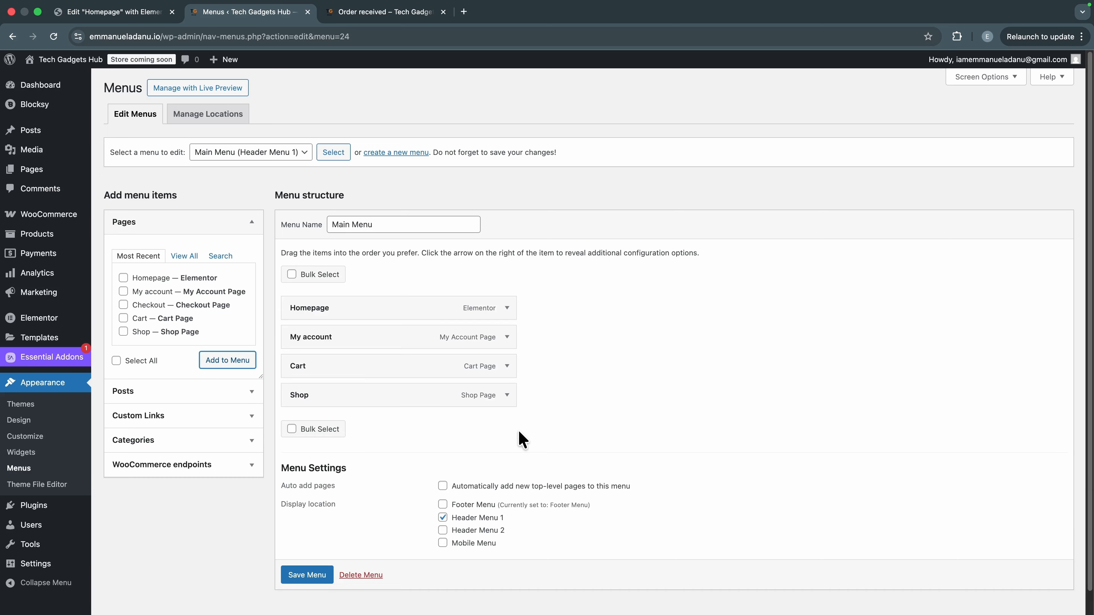
scroll(521, 439, "down", 1)
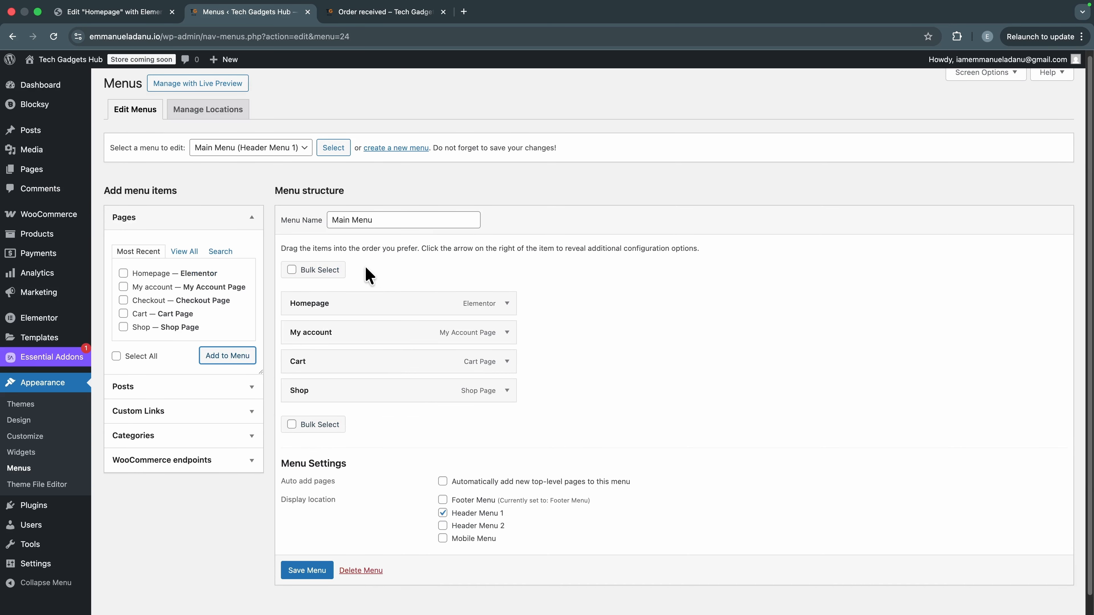
left_click(246, 415)
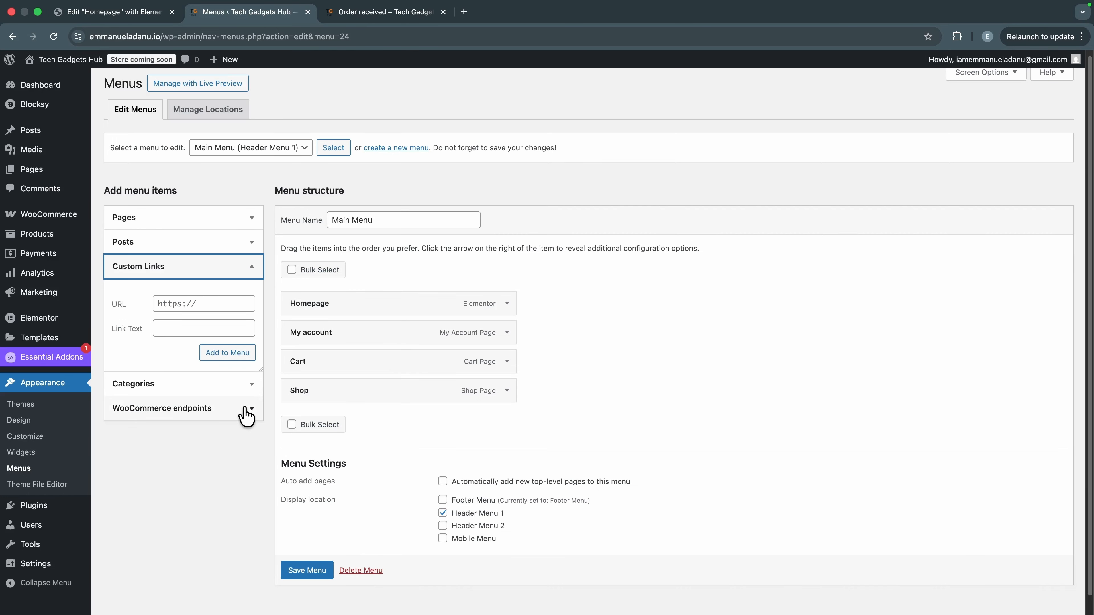
left_click(240, 390)
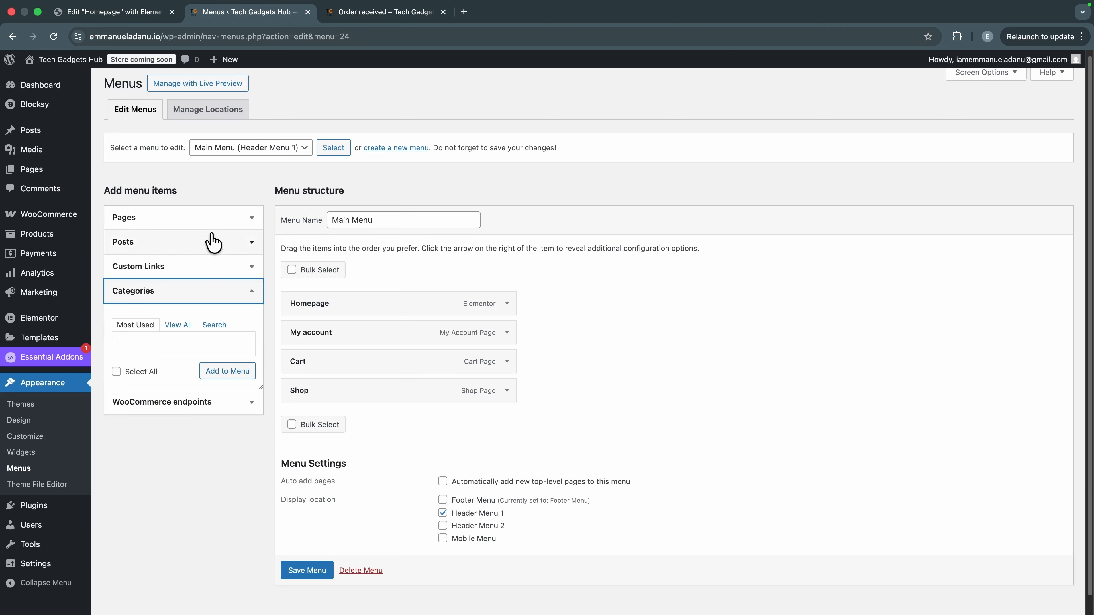
left_click(213, 222)
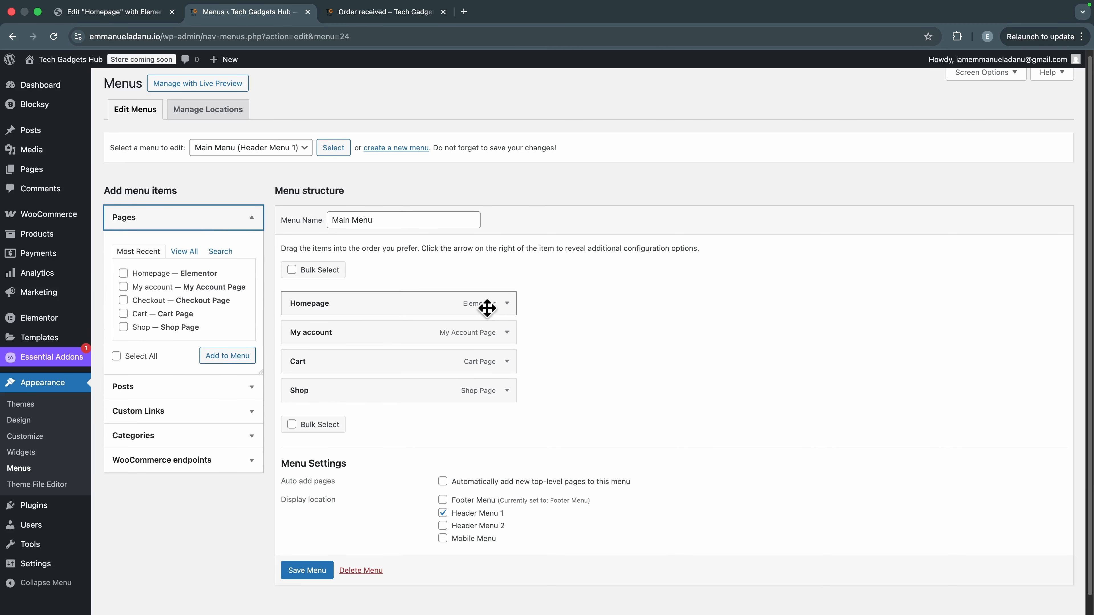
Step: Relabel the Main Menu's Homepage item as "Home", move Shop directly below it, and save the menu
left_click(507, 303)
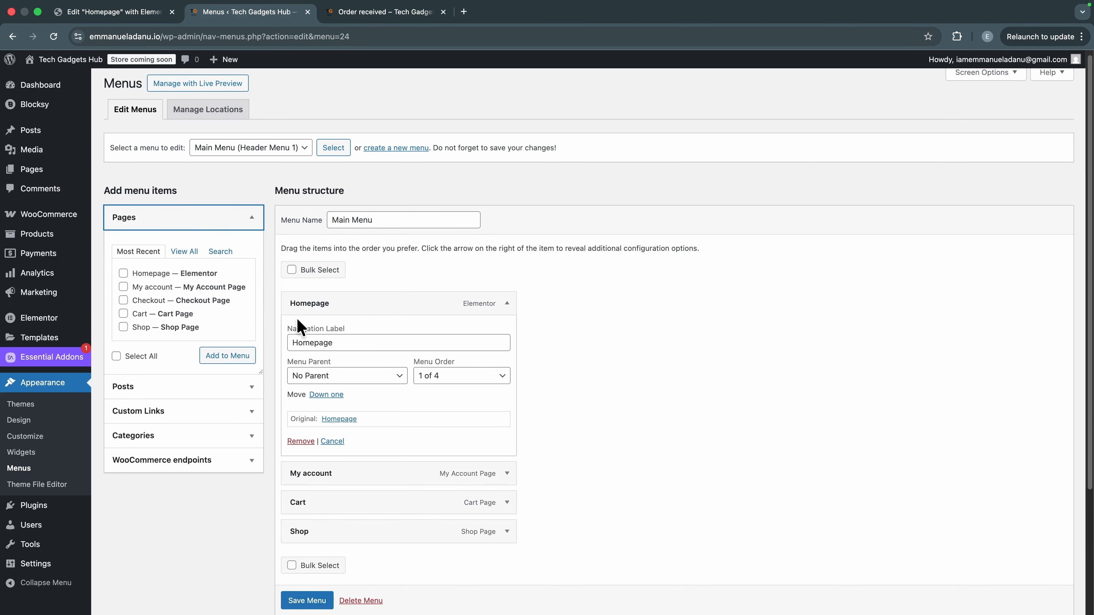
left_click(338, 342)
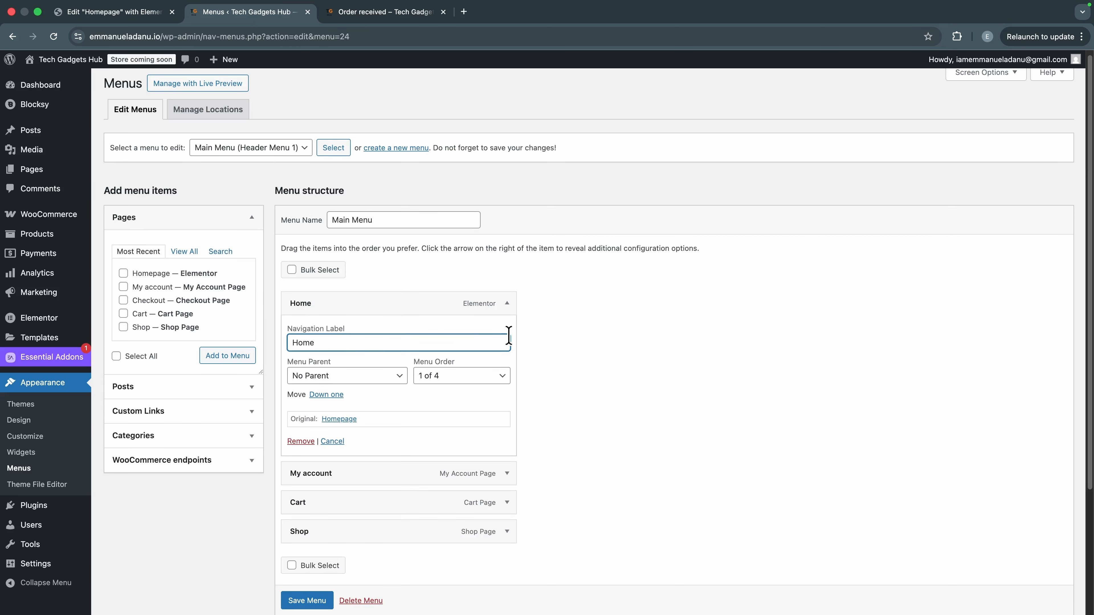
left_click(586, 336)
scroll(561, 468, "down", 4)
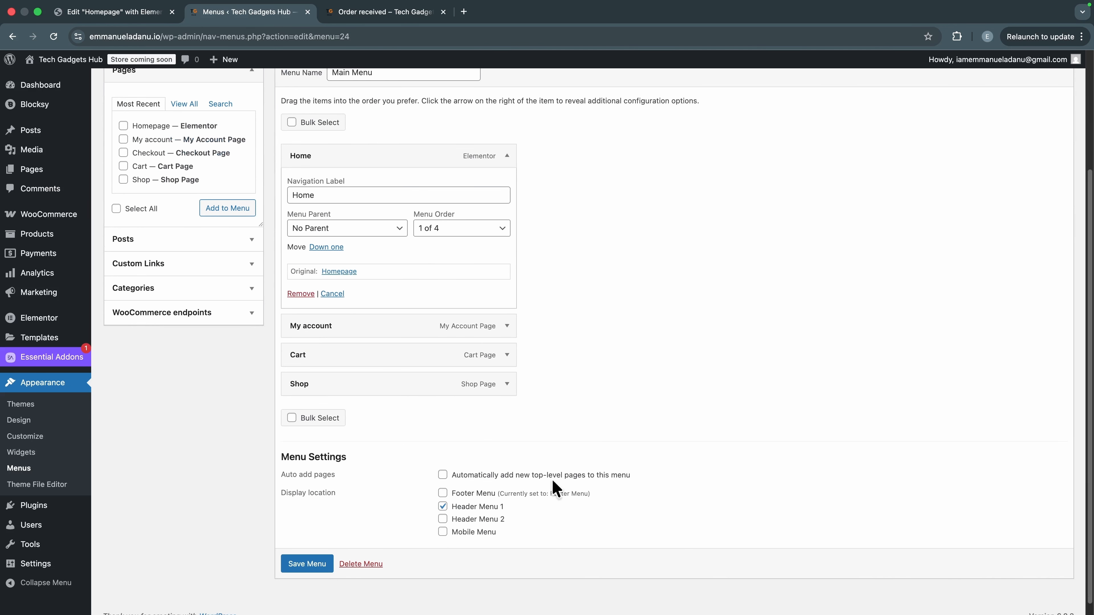
left_click(307, 565)
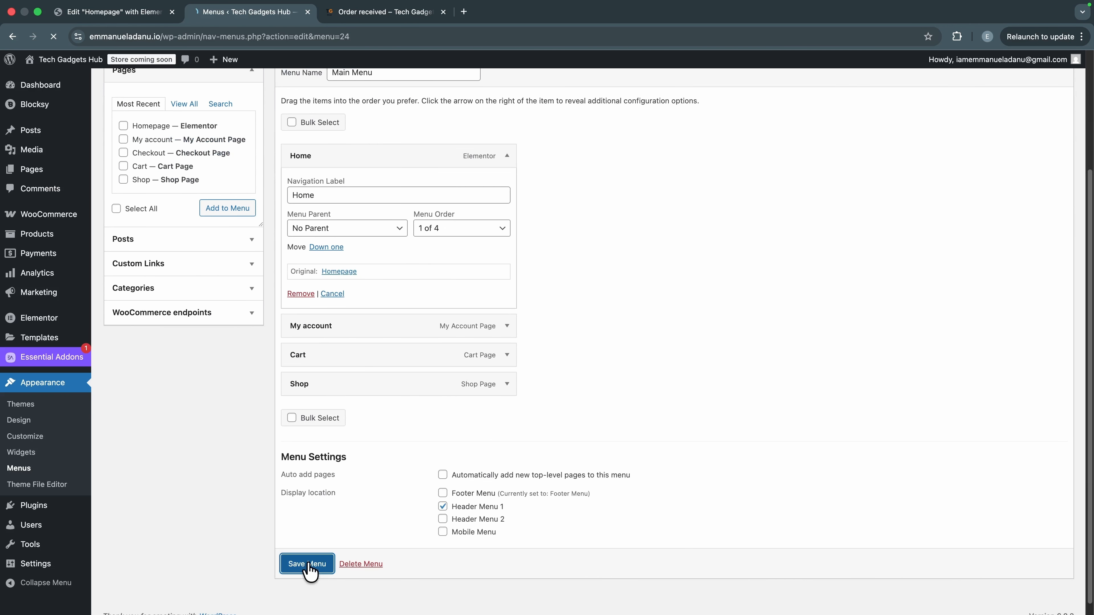
scroll(335, 547, "down", 2)
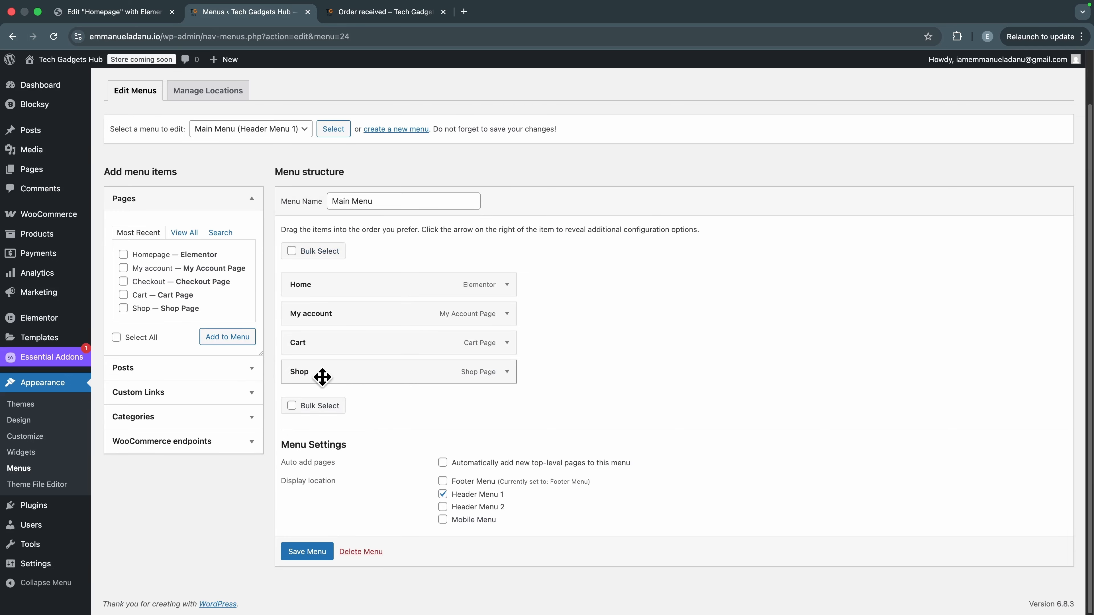
left_click_drag(316, 377, 306, 316)
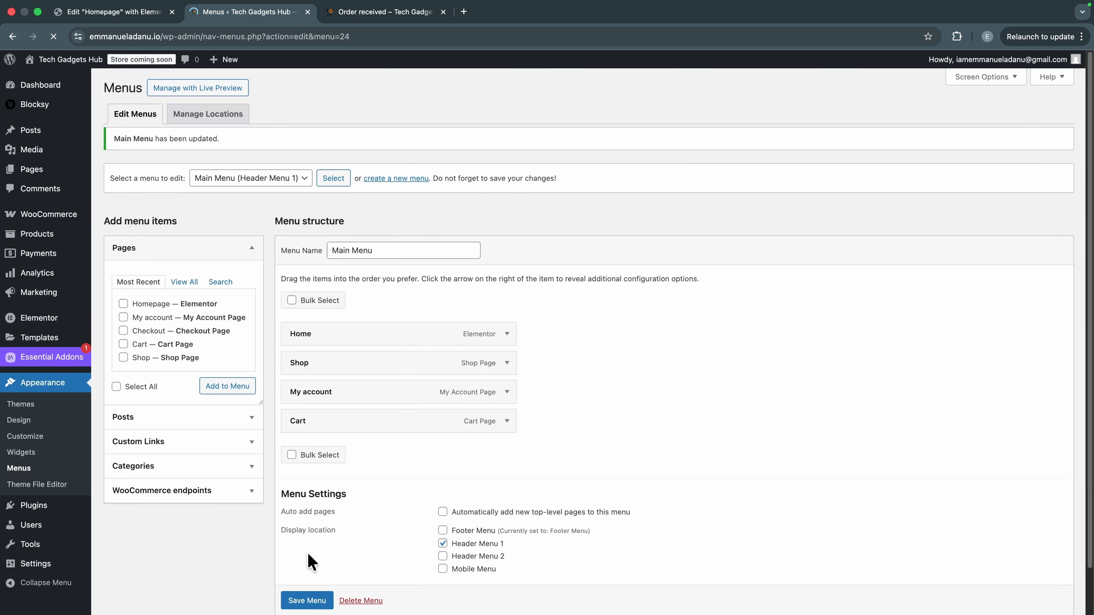
Step: View the live site in a new browser tab and open the Home page from its header menu
mouse_move(65, 59)
right_click(43, 80)
left_click(67, 82)
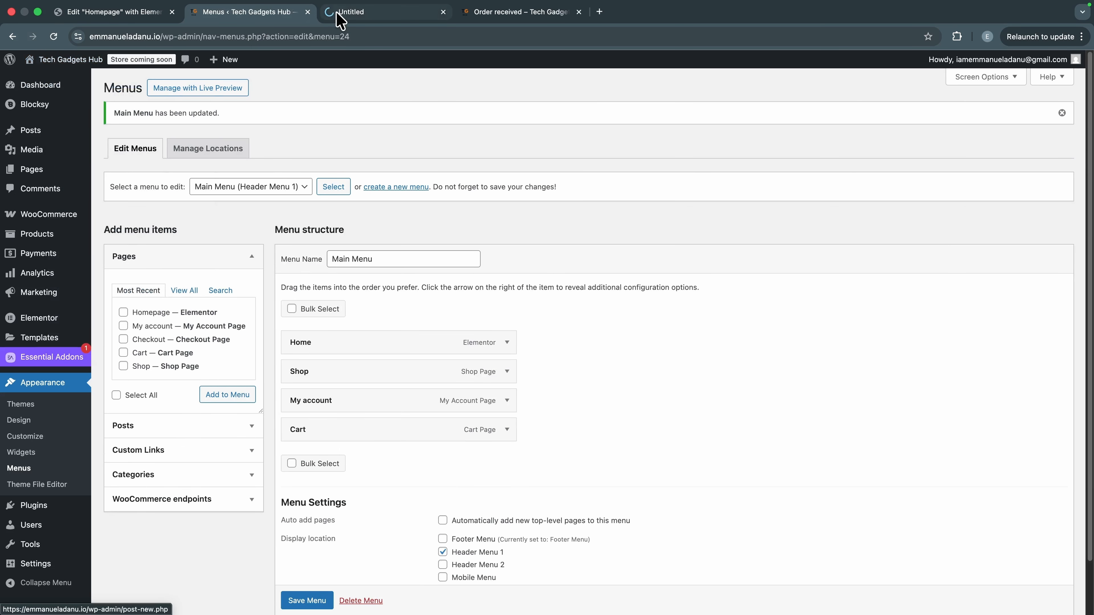
left_click(340, 12)
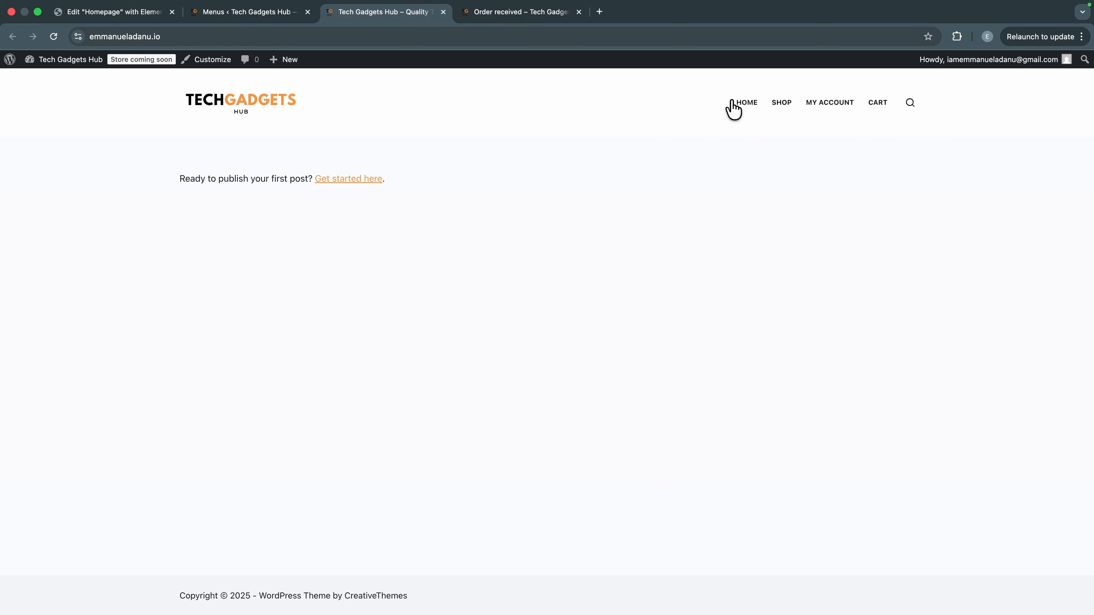
left_click(747, 104)
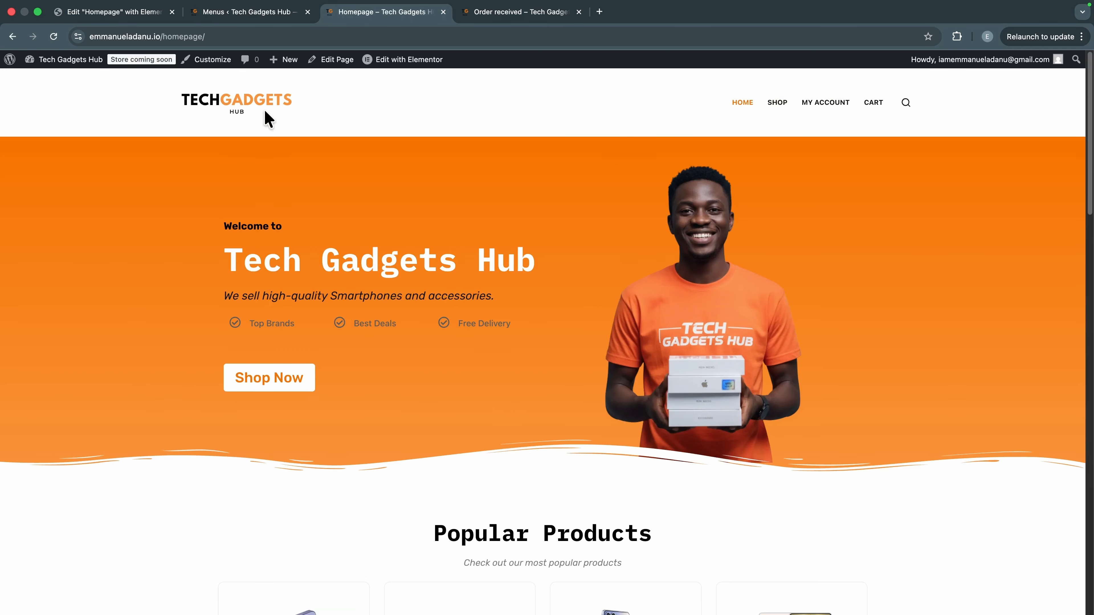
Step: Customize the site to display a static page, with Homepage as the homepage, and publish the change
left_click(218, 69)
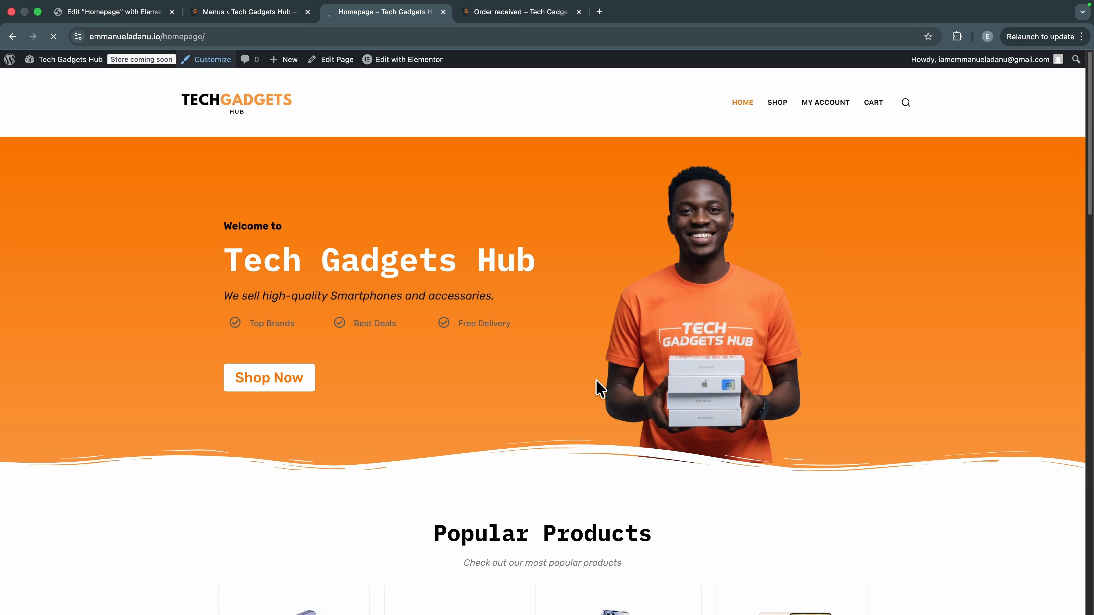
scroll(122, 342, "down", 5)
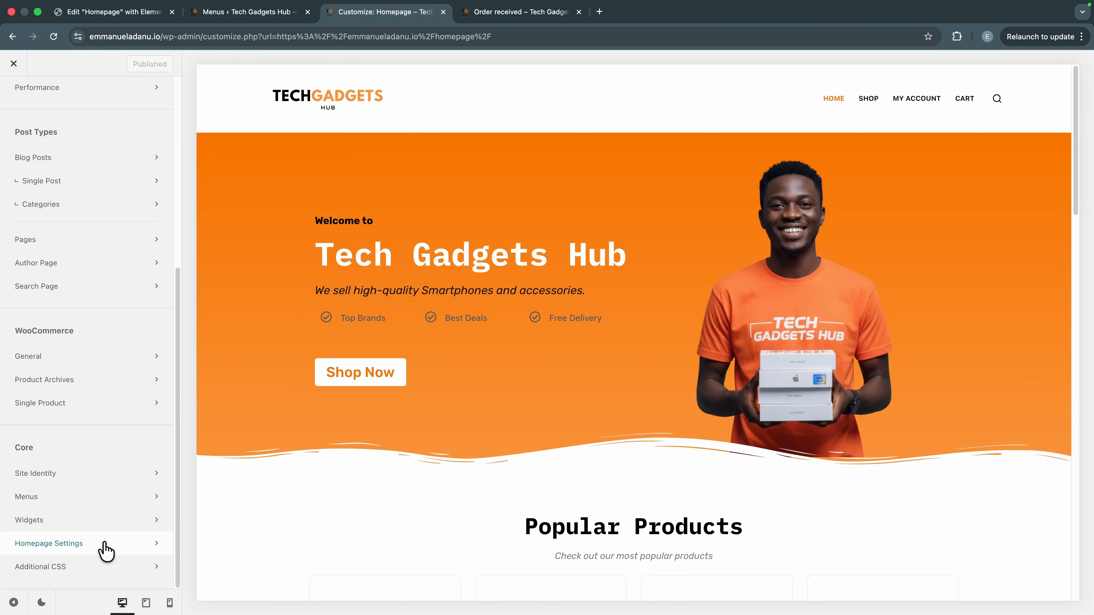
left_click(106, 543)
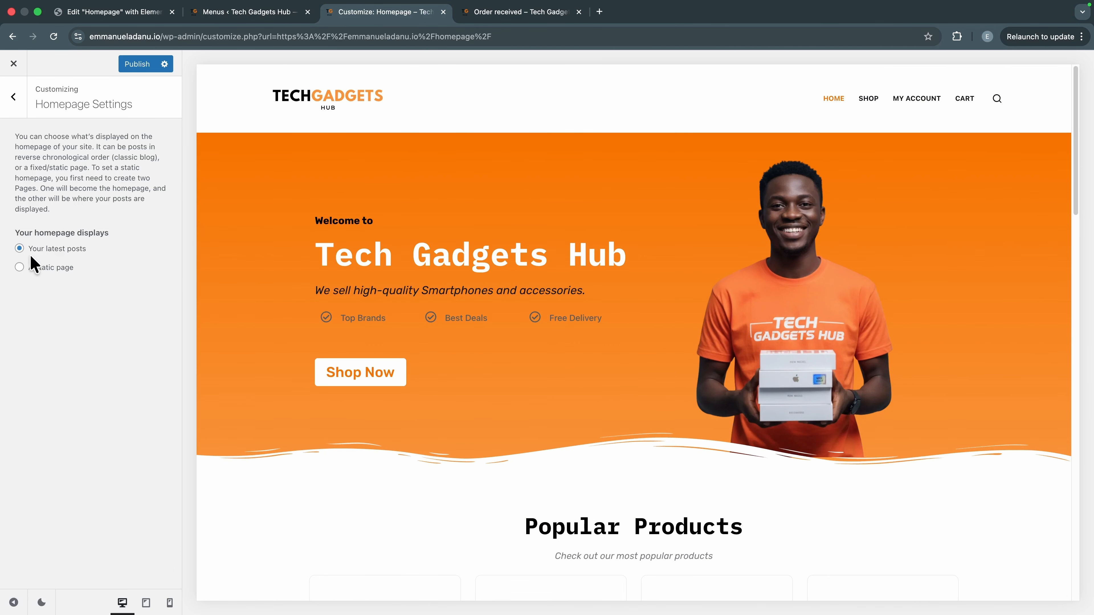
left_click(19, 267)
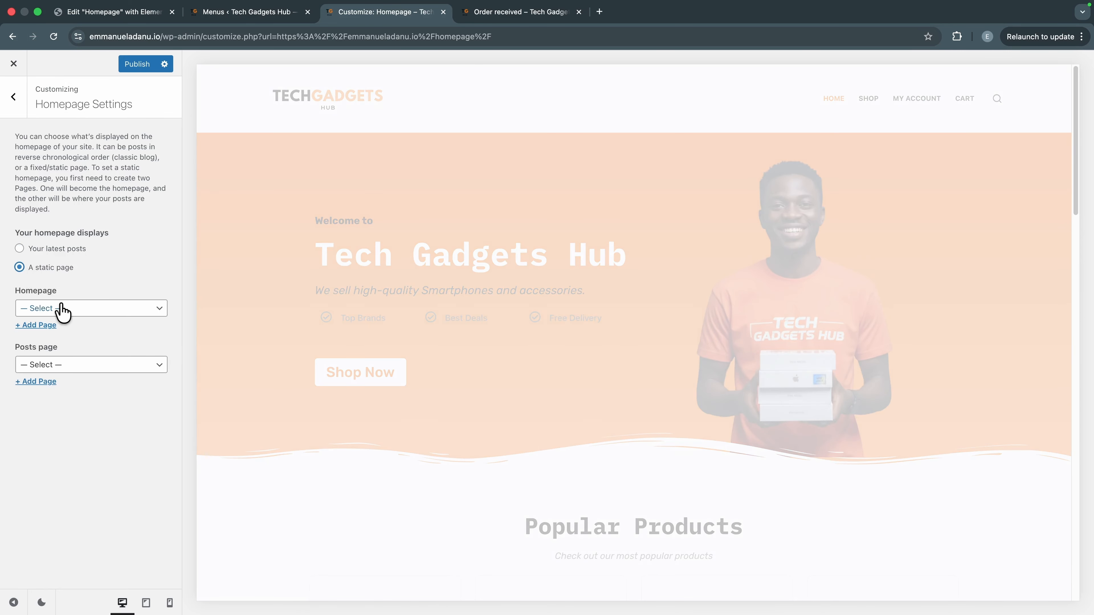
left_click(65, 311)
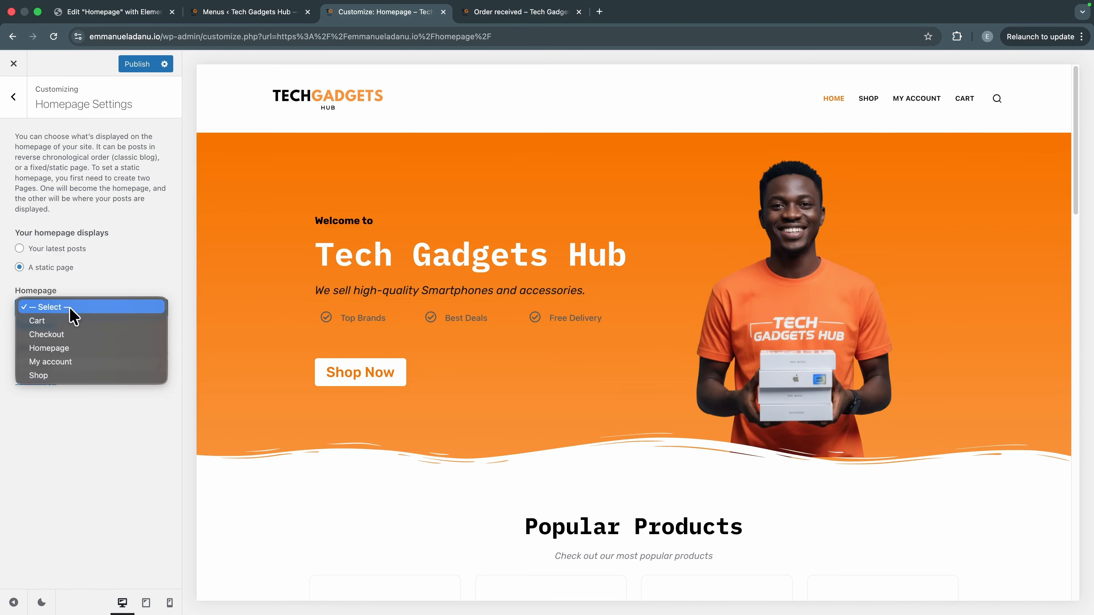
left_click(98, 349)
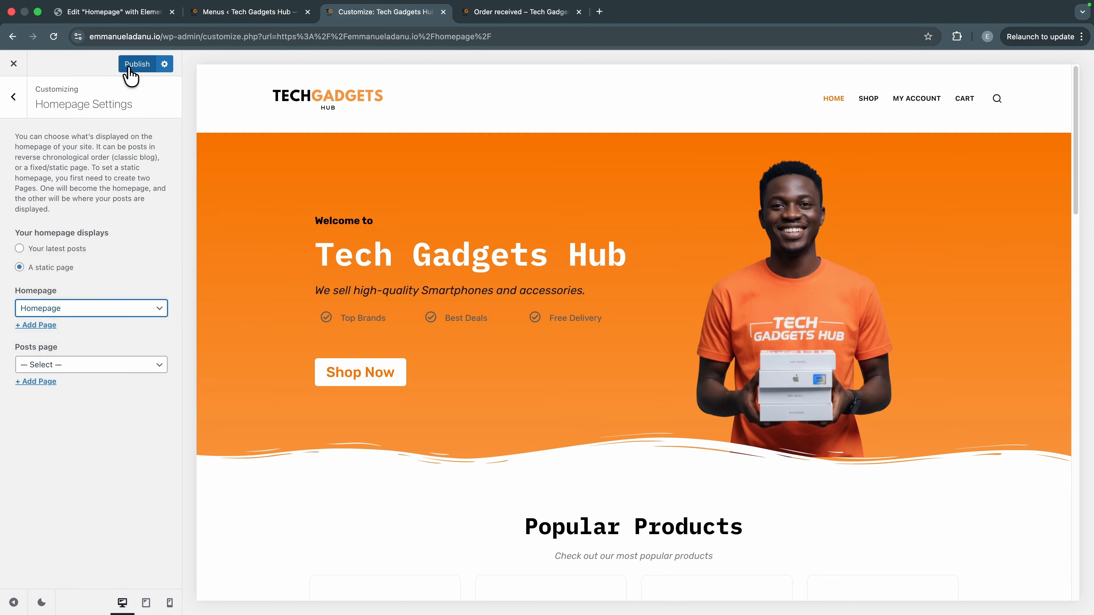
left_click(129, 67)
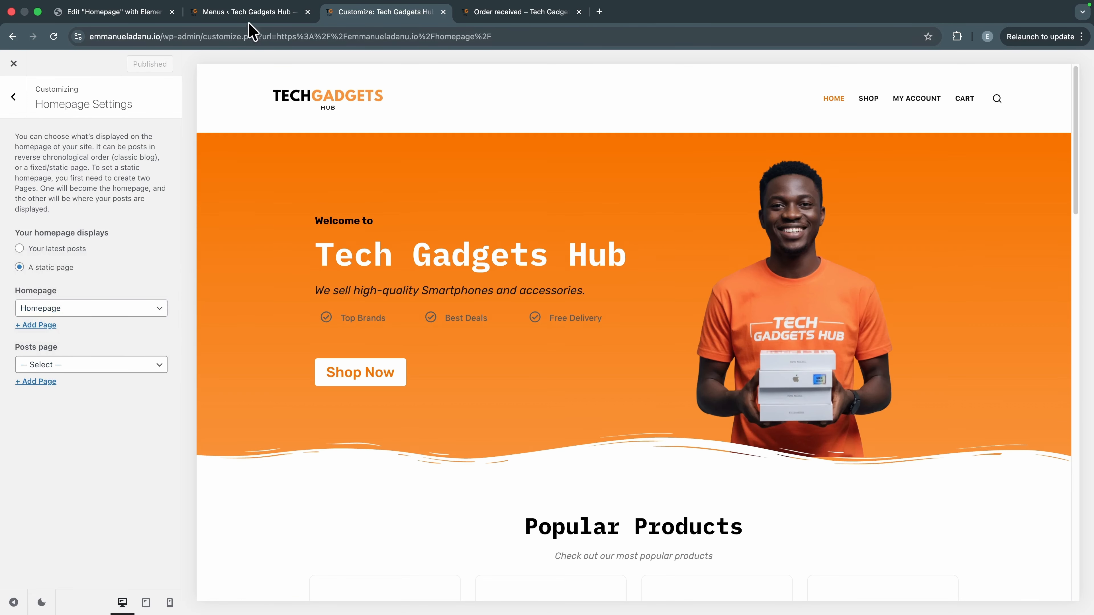
Step: Open the live site from the dashboard in a new browser tab and examine its front page down to the footer
left_click(250, 12)
mouse_move(69, 60)
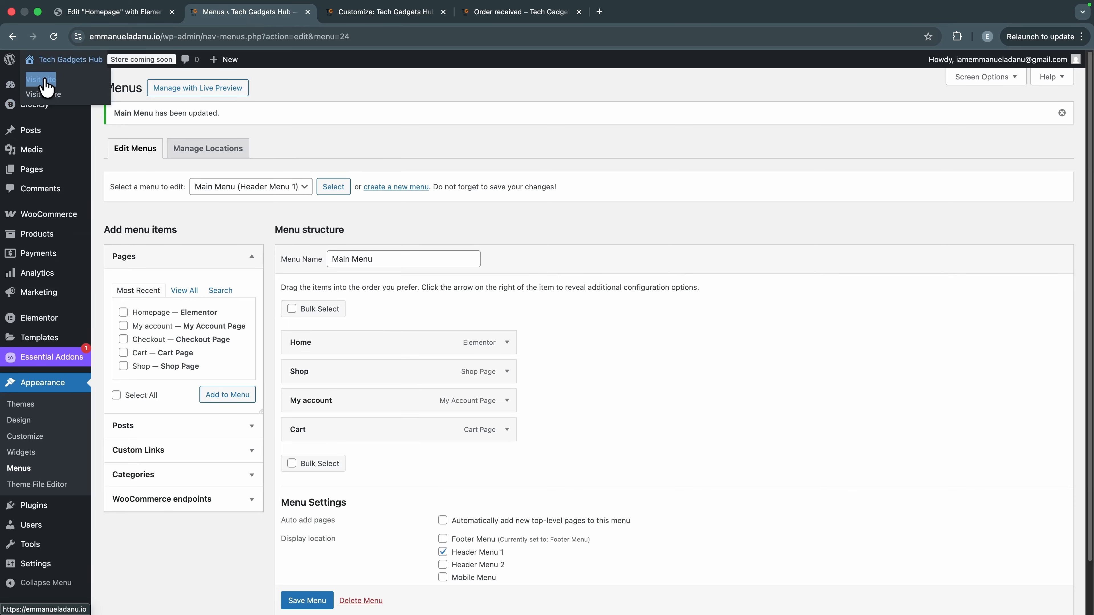
right_click(42, 80)
left_click(107, 85)
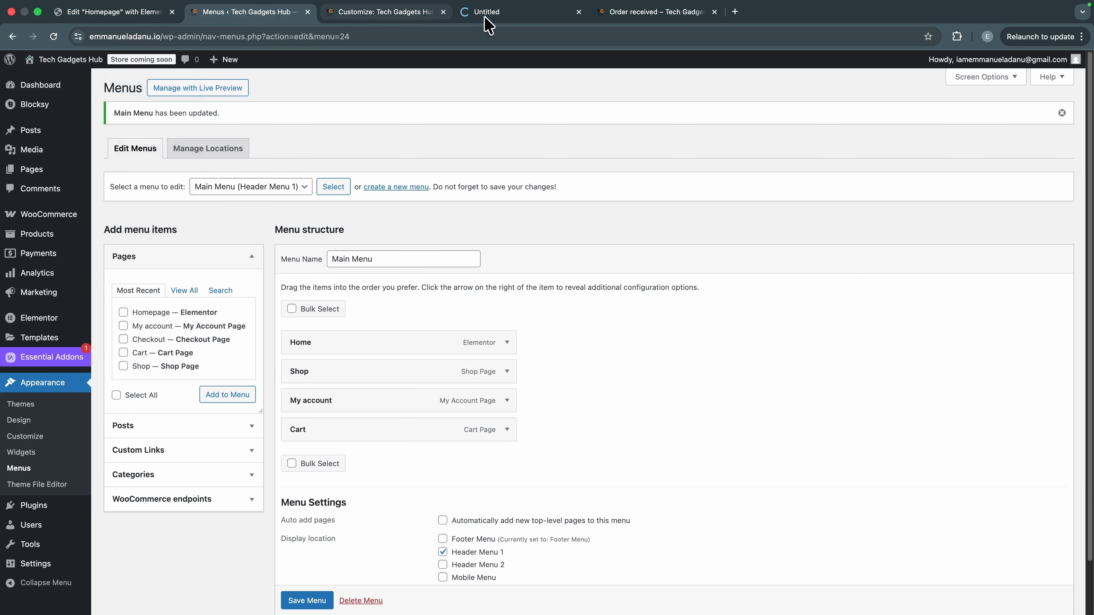
left_click(495, 17)
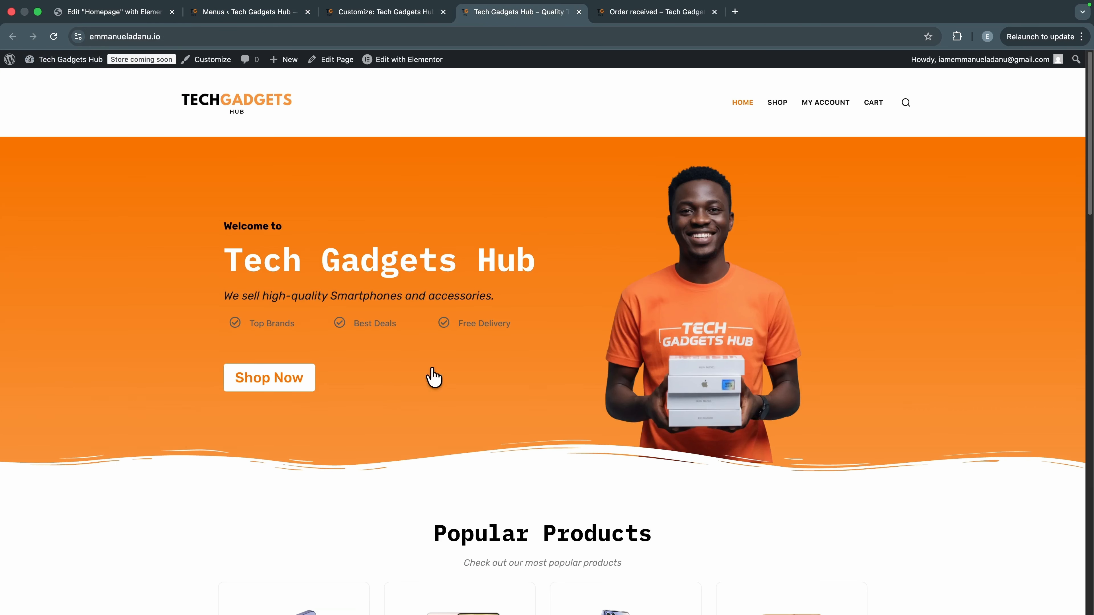
scroll(600, 350, "down", 1)
scroll(212, 134, "up", 1)
scroll(458, 393, "down", 15)
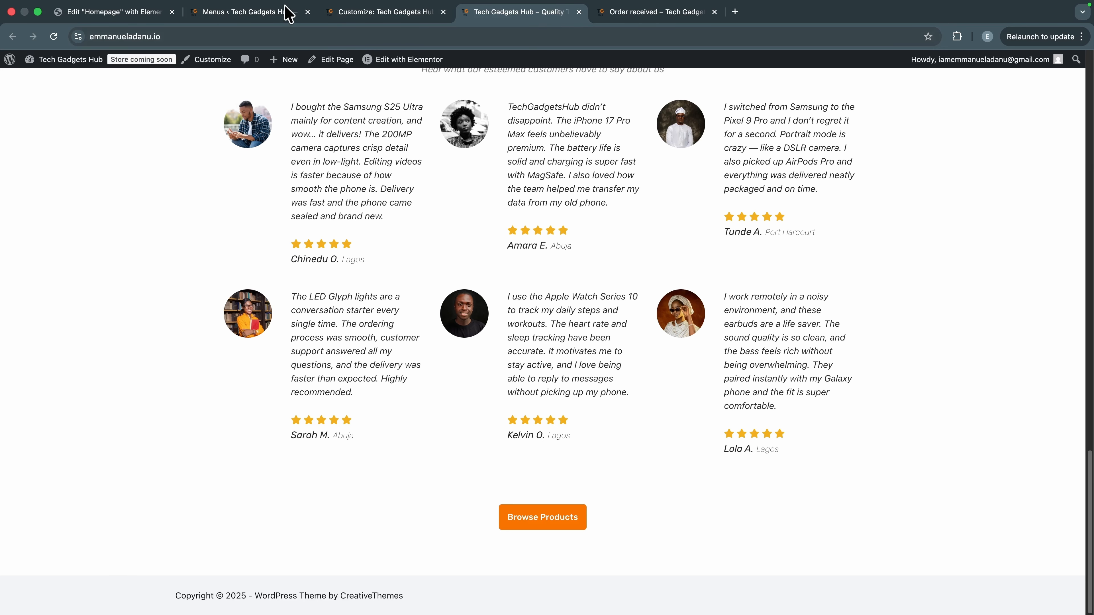
Step: In the customizer, set the footer middle row's background to the light orange theme palette color 1 and publish
left_click(407, 12)
scroll(647, 274, "down", 10)
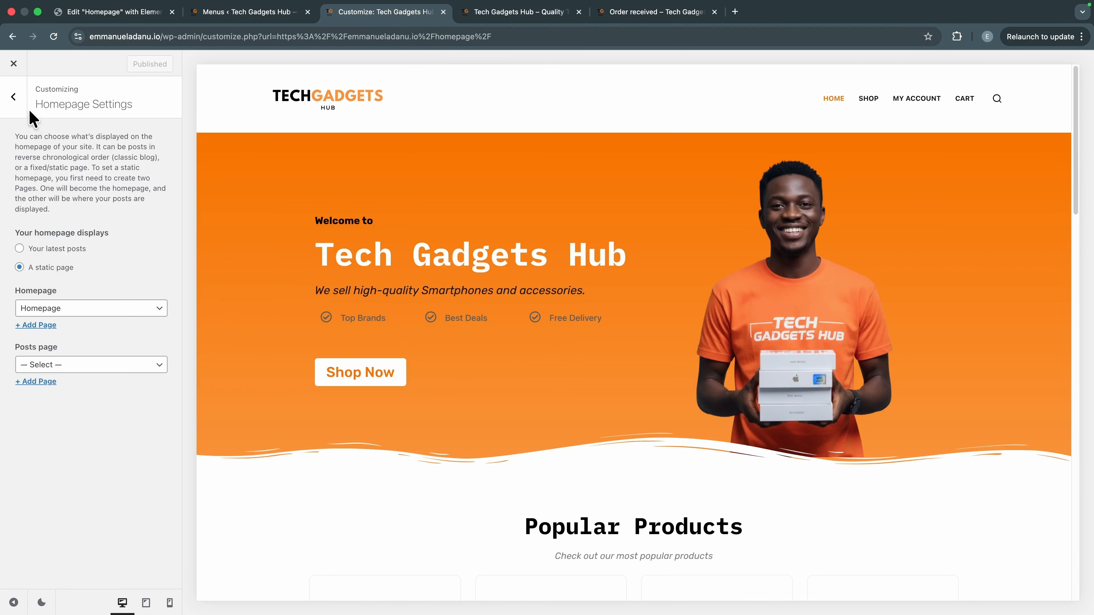
left_click(20, 105)
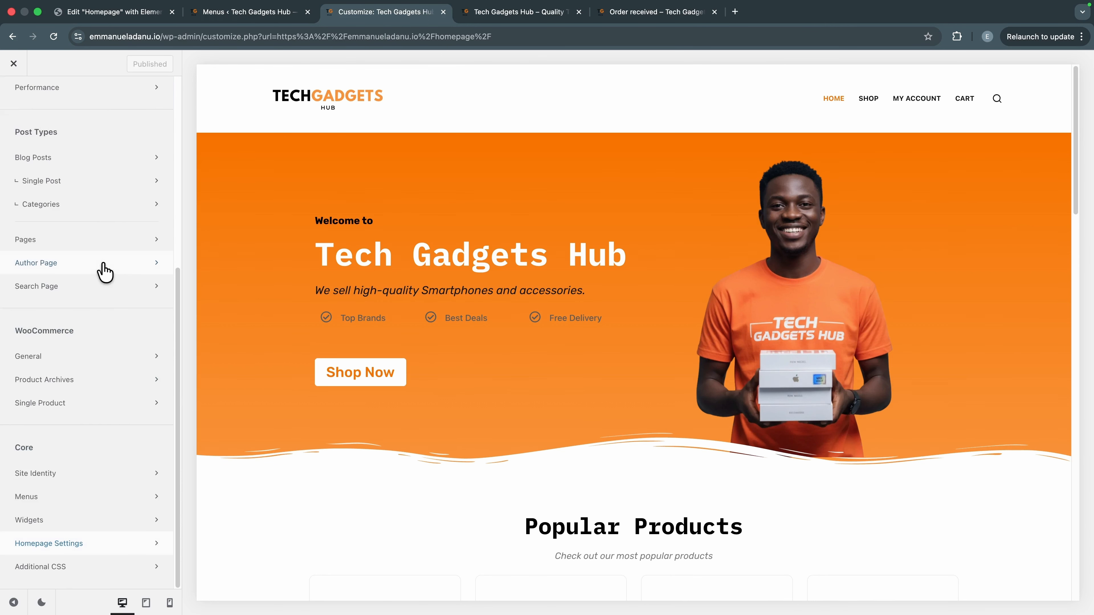
scroll(95, 274, "up", 10)
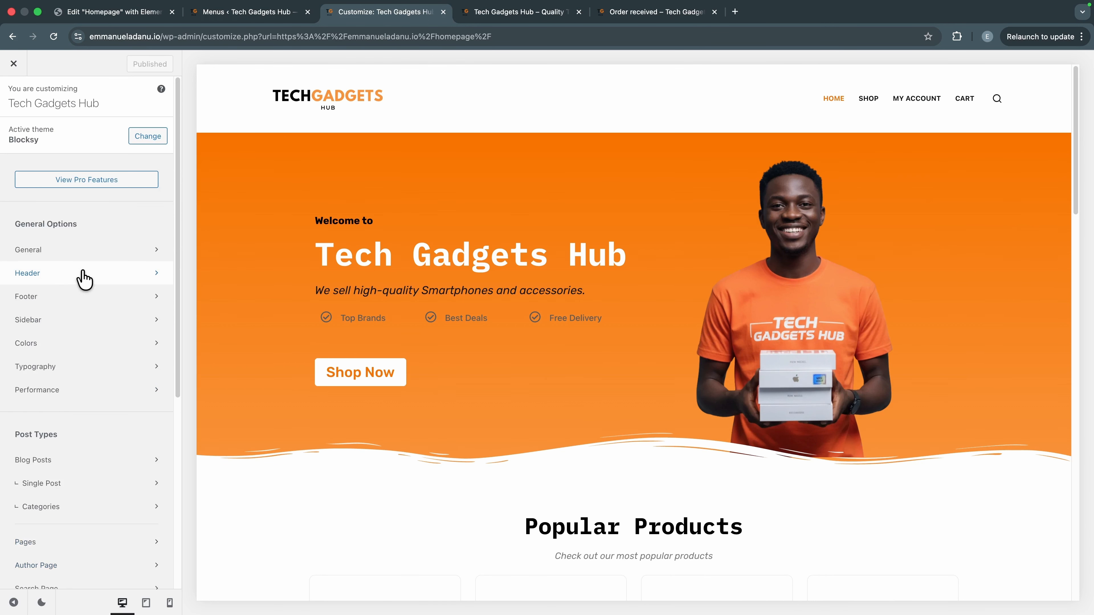
left_click(69, 304)
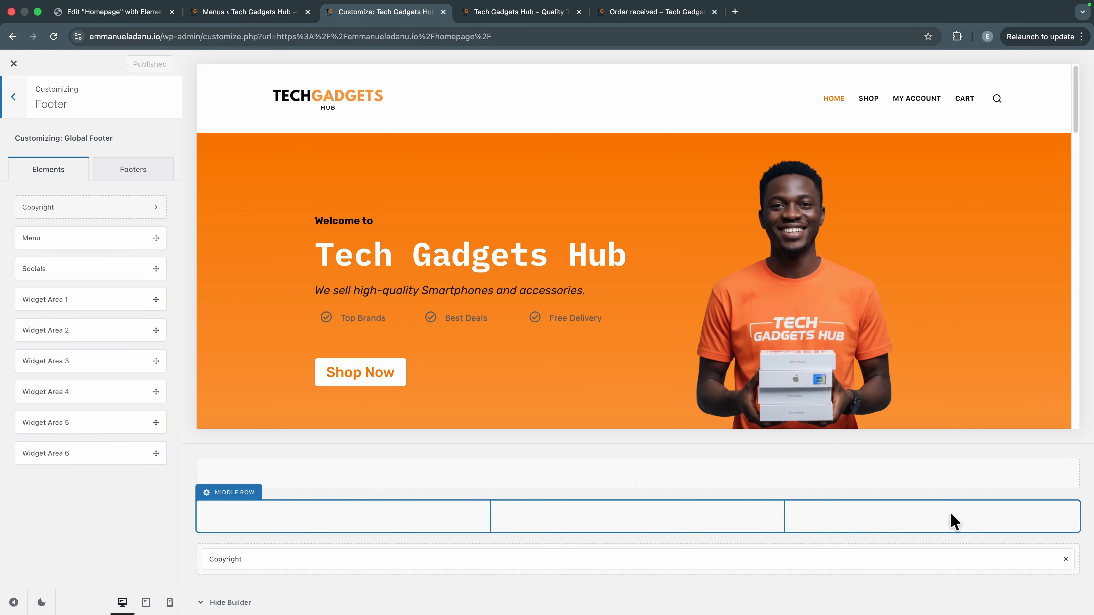
left_click(242, 496)
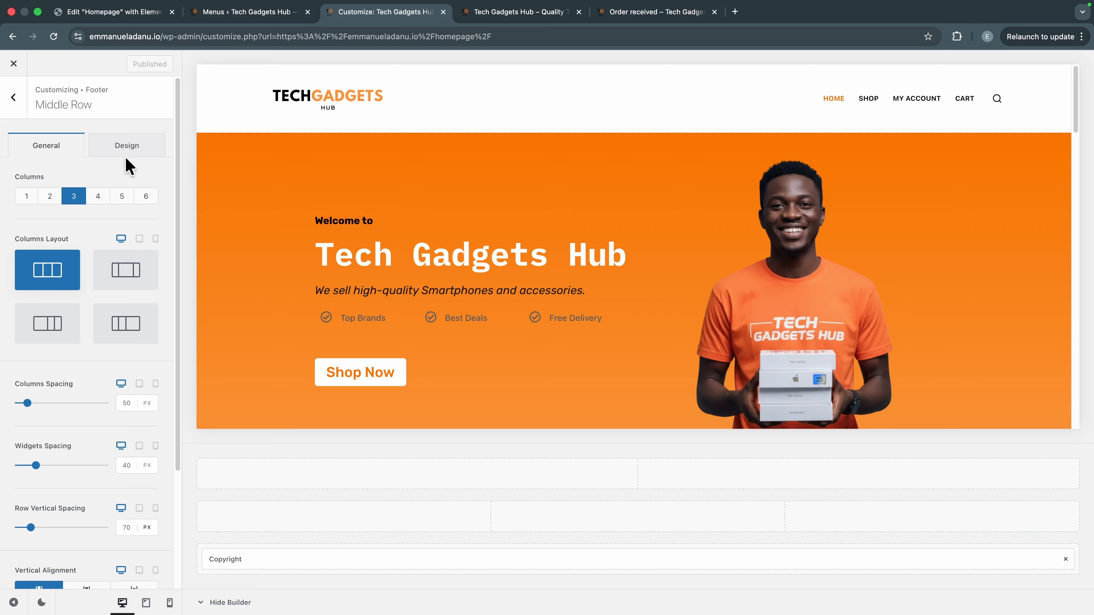
left_click(129, 142)
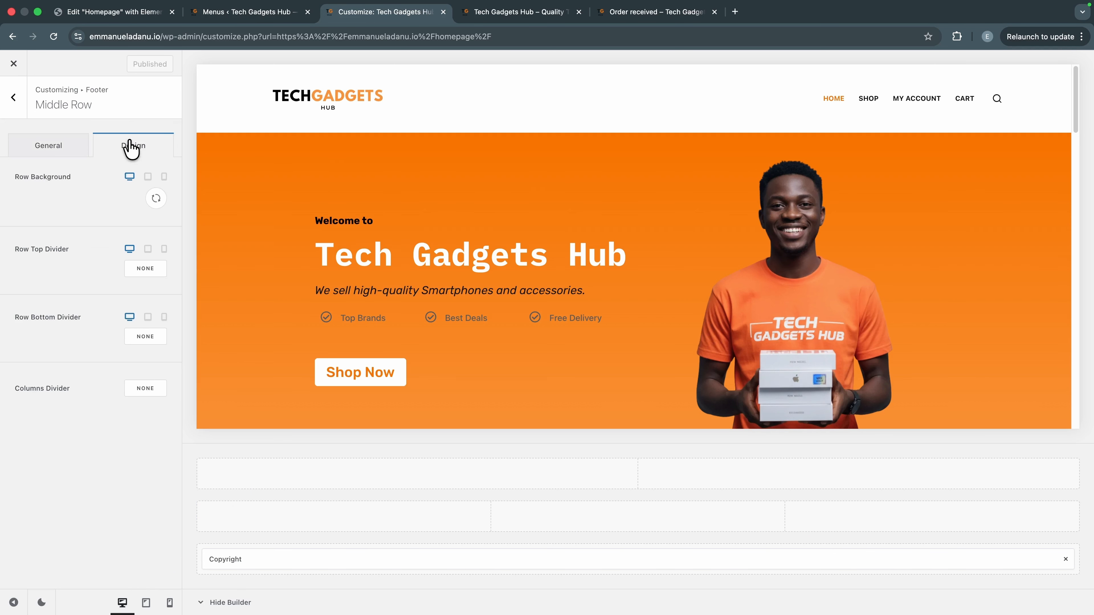
left_click(156, 198)
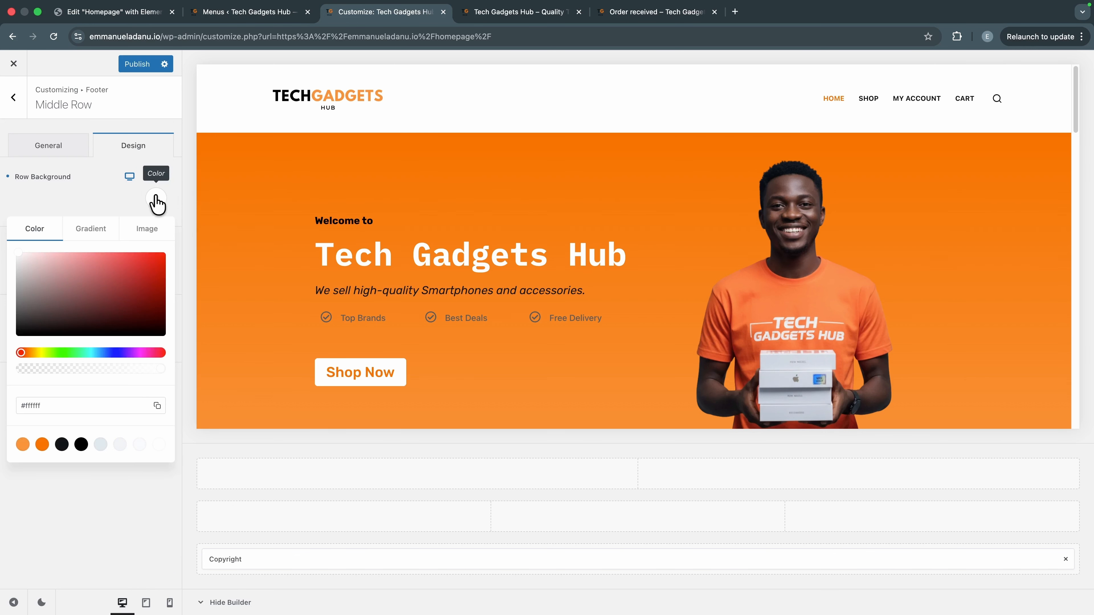
left_click(23, 444)
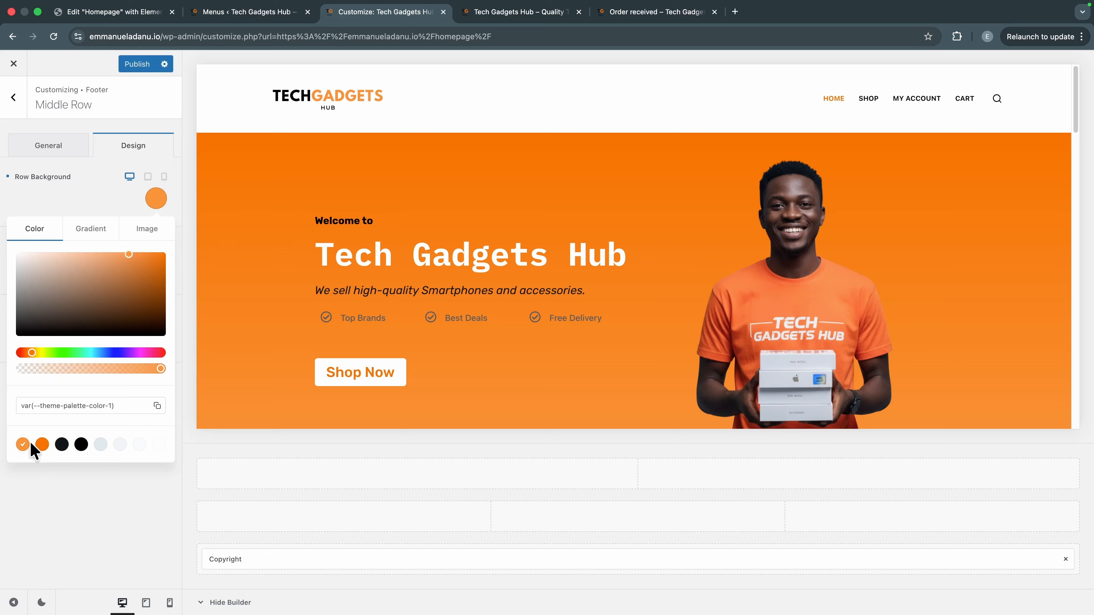
left_click(61, 508)
left_click(141, 64)
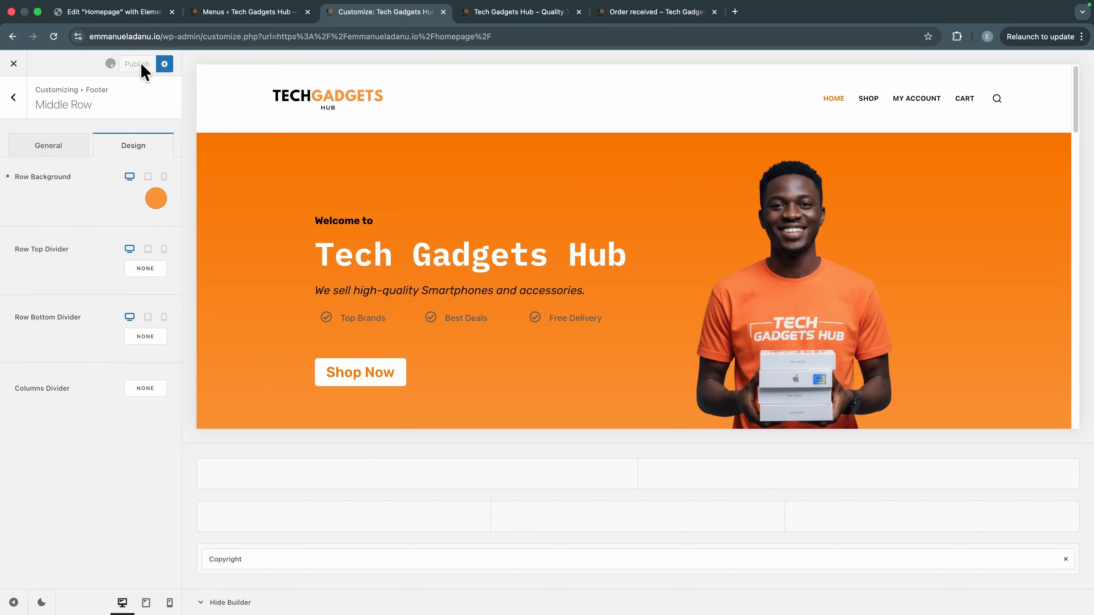
Step: Place Widget Area 1 in the first column of the footer's middle row and add the heading "About Us" to it
left_click(13, 97)
left_click_drag(55, 298, 373, 535)
left_click(147, 302)
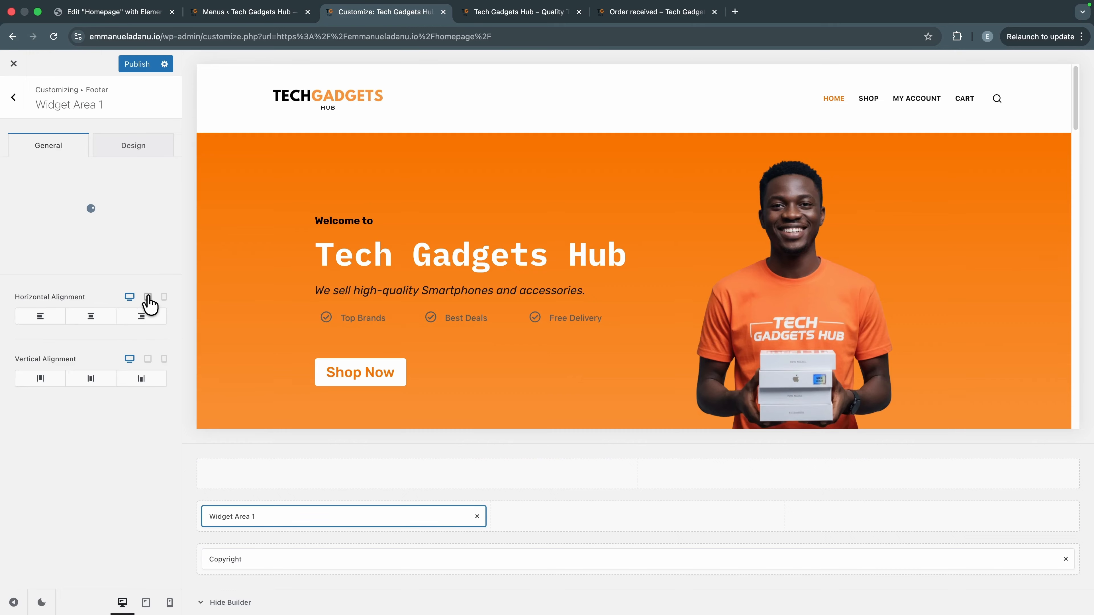
left_click(88, 228)
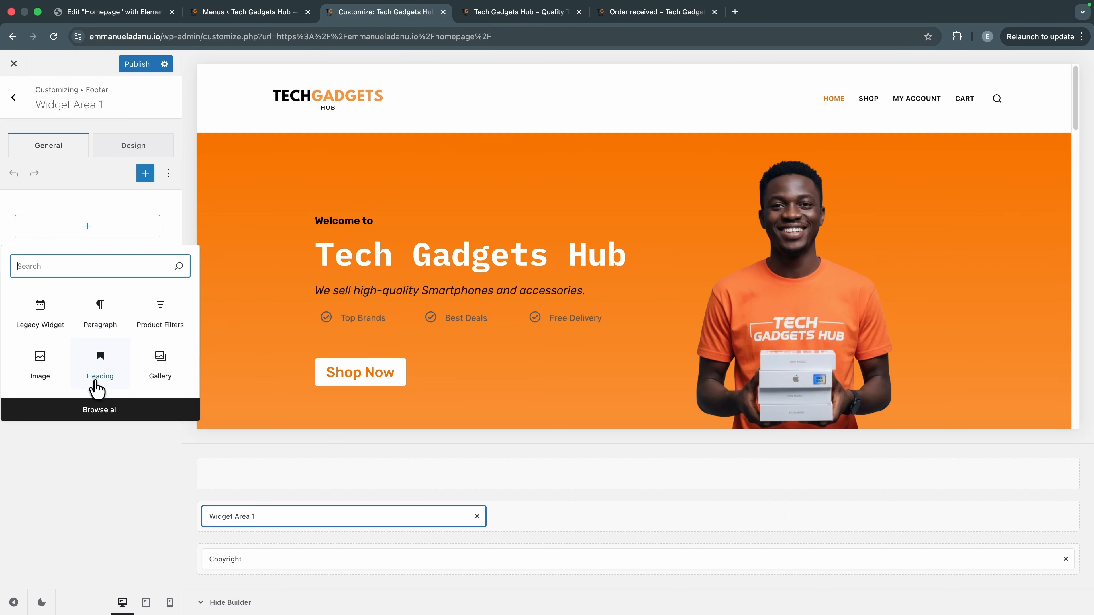
left_click(99, 372)
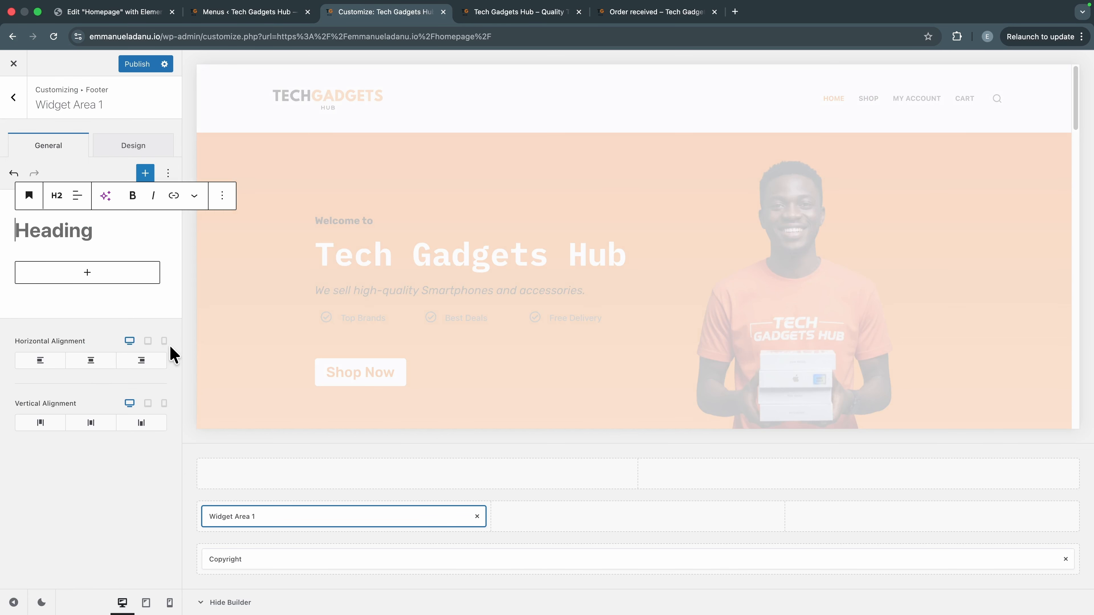
type("About Us")
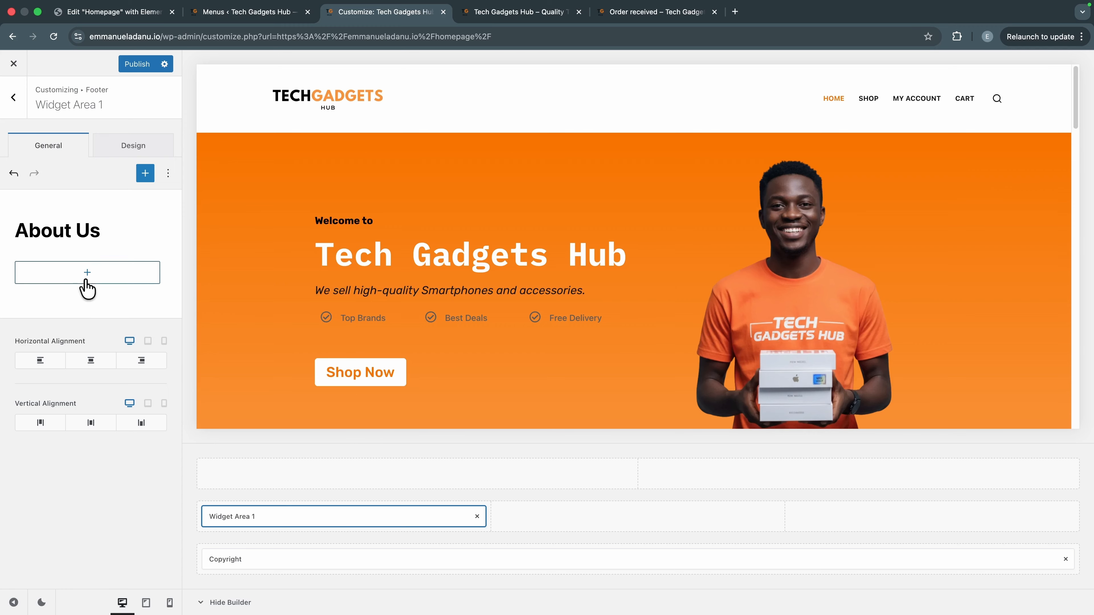
Step: Add the paragraph "TechGadgetsHub is your home for the latest smartphones and tech accessories. We offer genuine devices, fast shipping, and seamless purchasing — no surprises, no hidden charges."
left_click(85, 280)
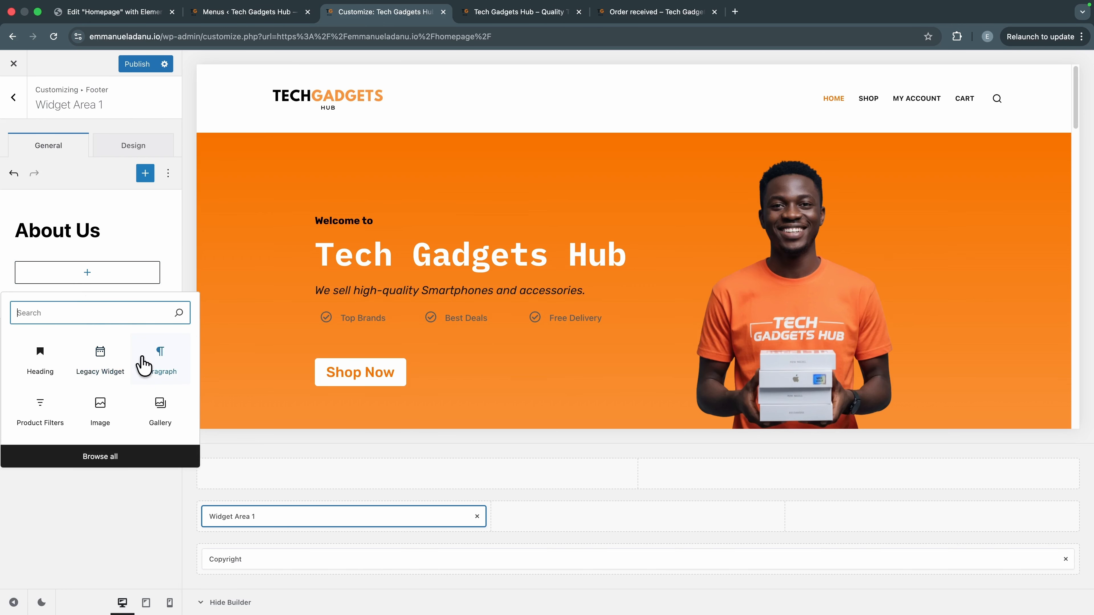
left_click(159, 359)
left_click(59, 265)
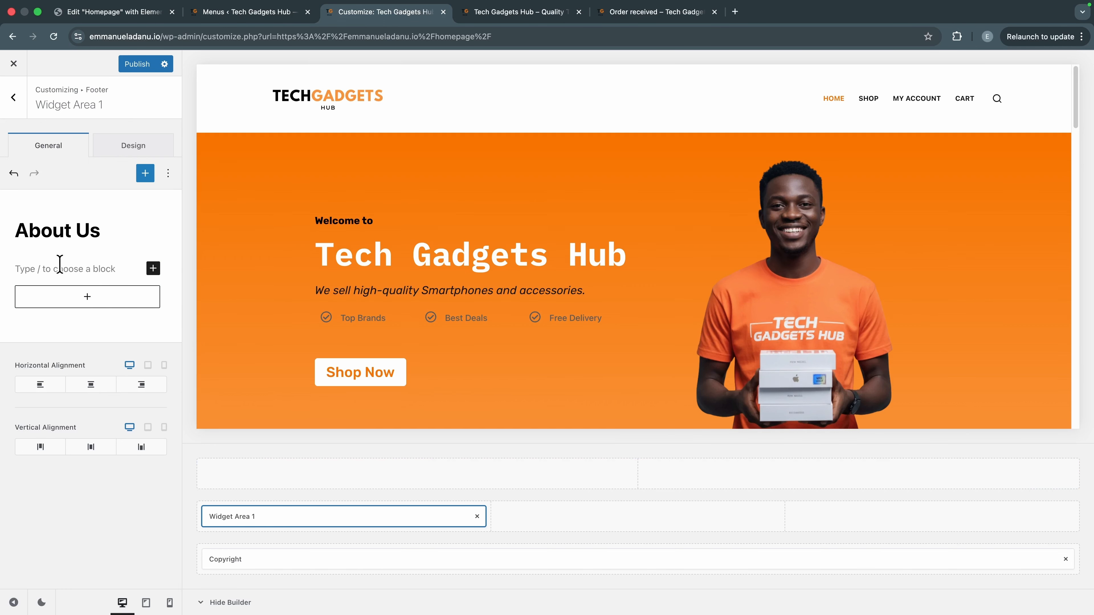
type("TechGadgetsHub is your home for the latest smartphones and tech accessories. We offer genuine devices, fast shipping, and seamless purchasing — no surprises, no hidden charges.")
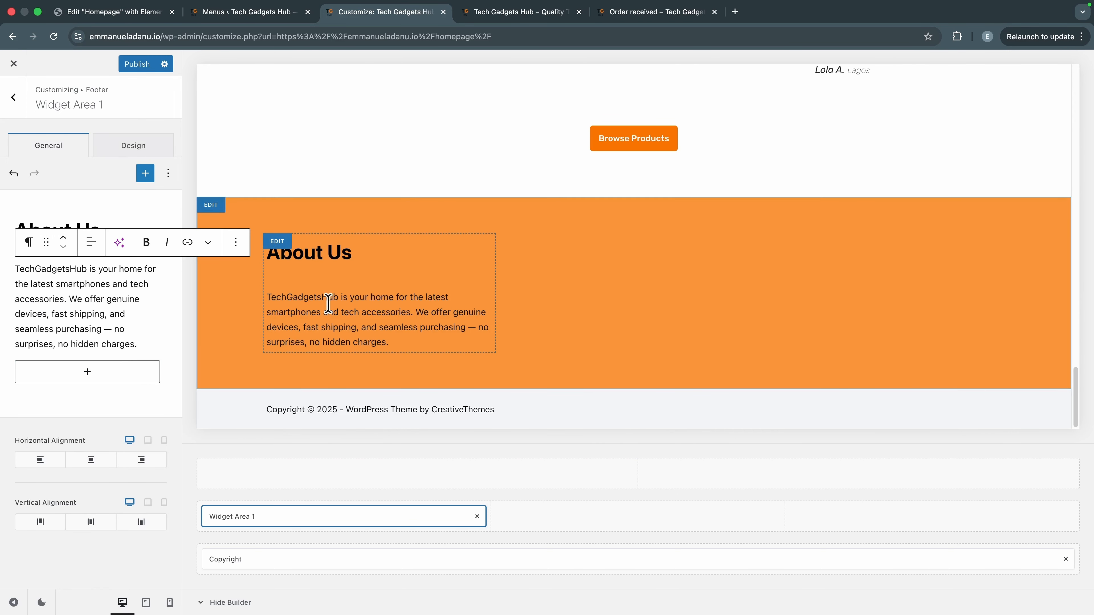
Step: Set the base font color of Widget Area 1 to the white theme palette color 8
left_click(142, 150)
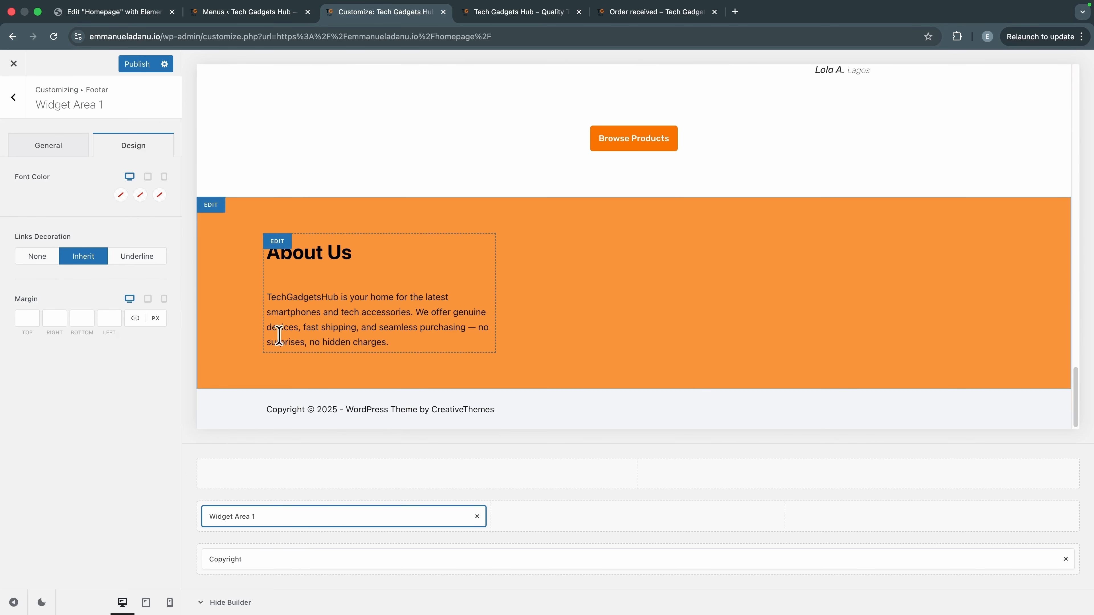
left_click(116, 199)
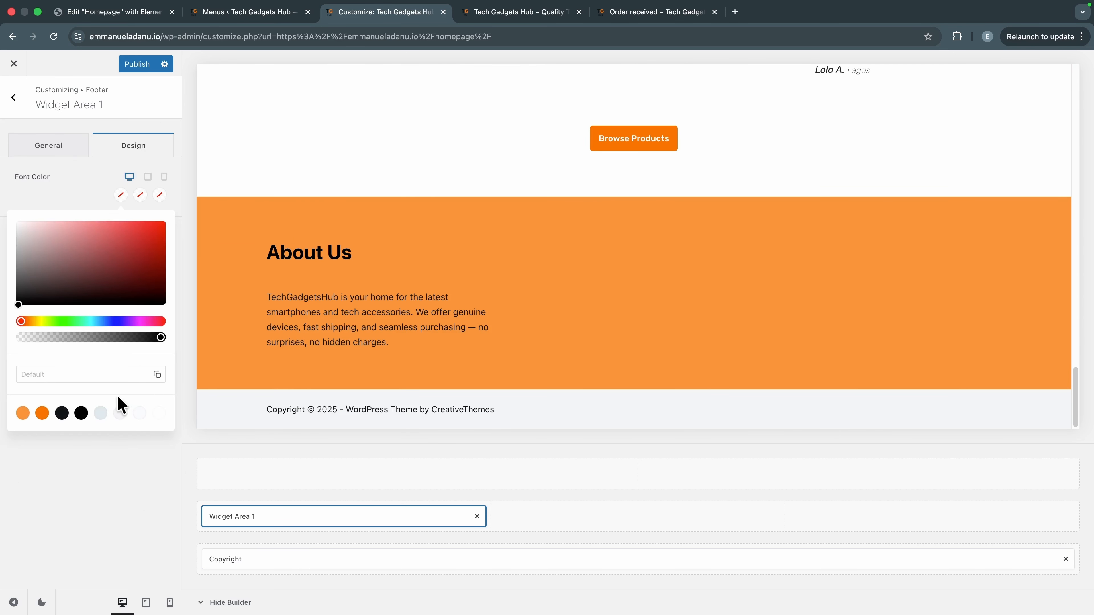
left_click(158, 414)
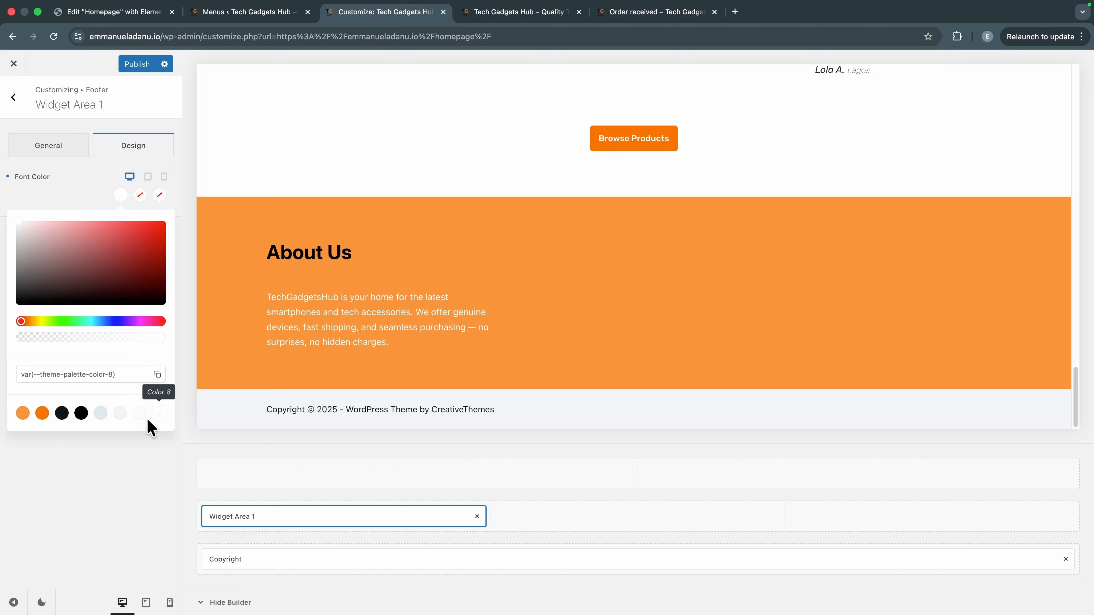
left_click(120, 456)
Step: Reduce the widgets spacing of the footer's middle row to 8 px
left_click(324, 253)
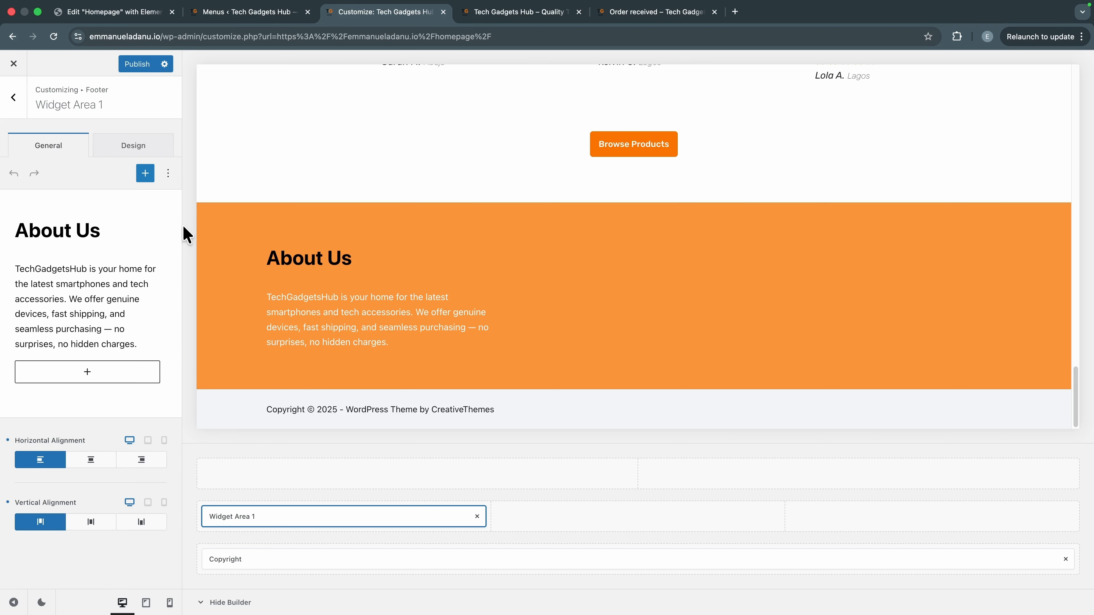
left_click(212, 213)
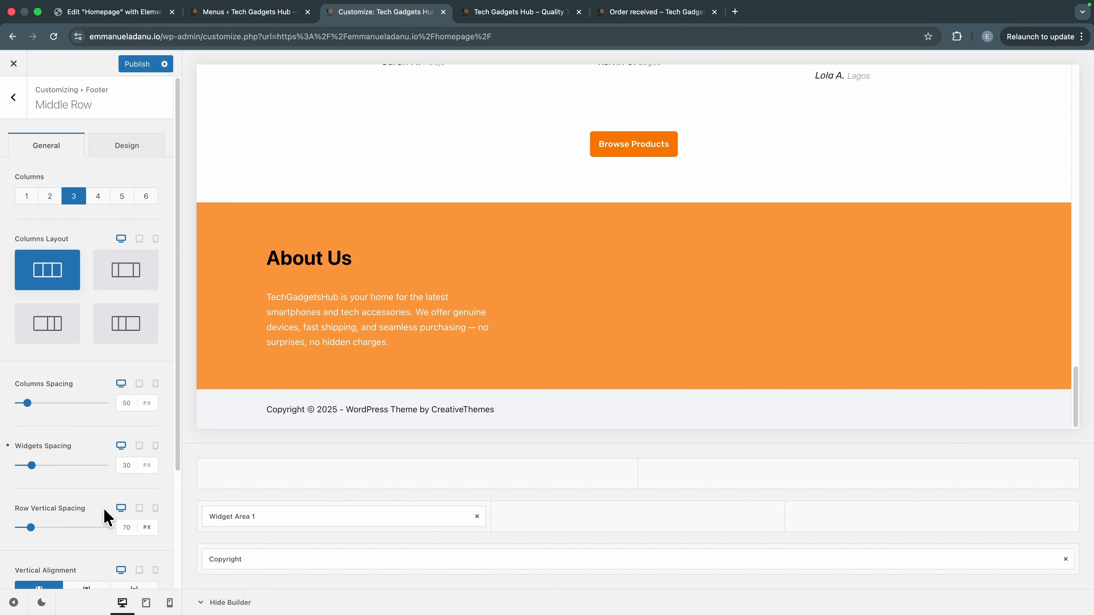
scroll(103, 515, "down", 1)
left_click_drag(29, 449, 20, 453)
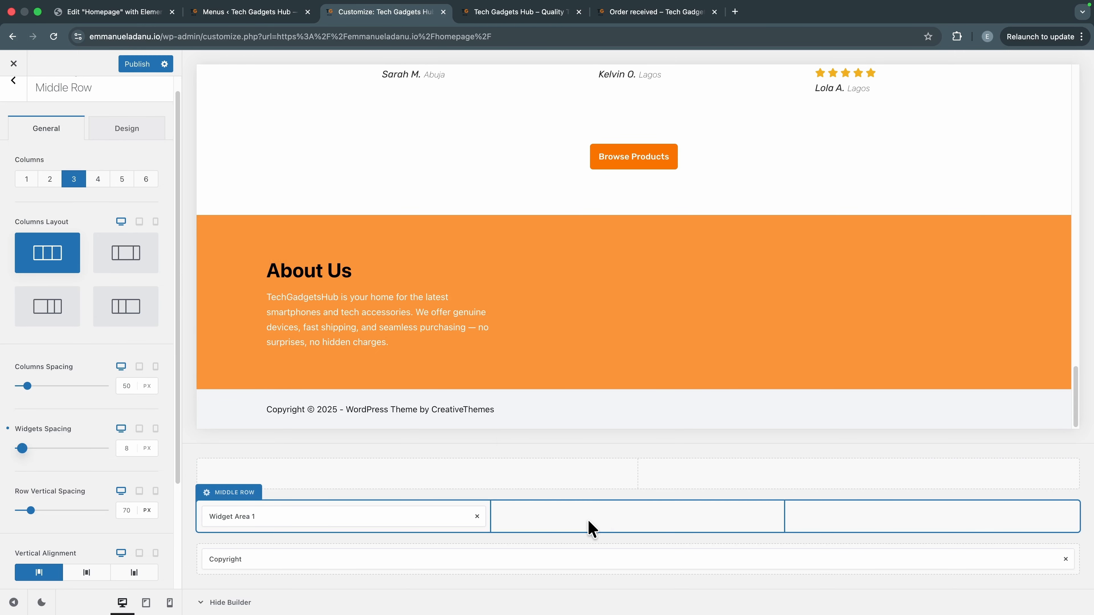
Step: Place Widget Area 2 in the second column of the footer's middle row and add the heading "More Info" to it
left_click(14, 97)
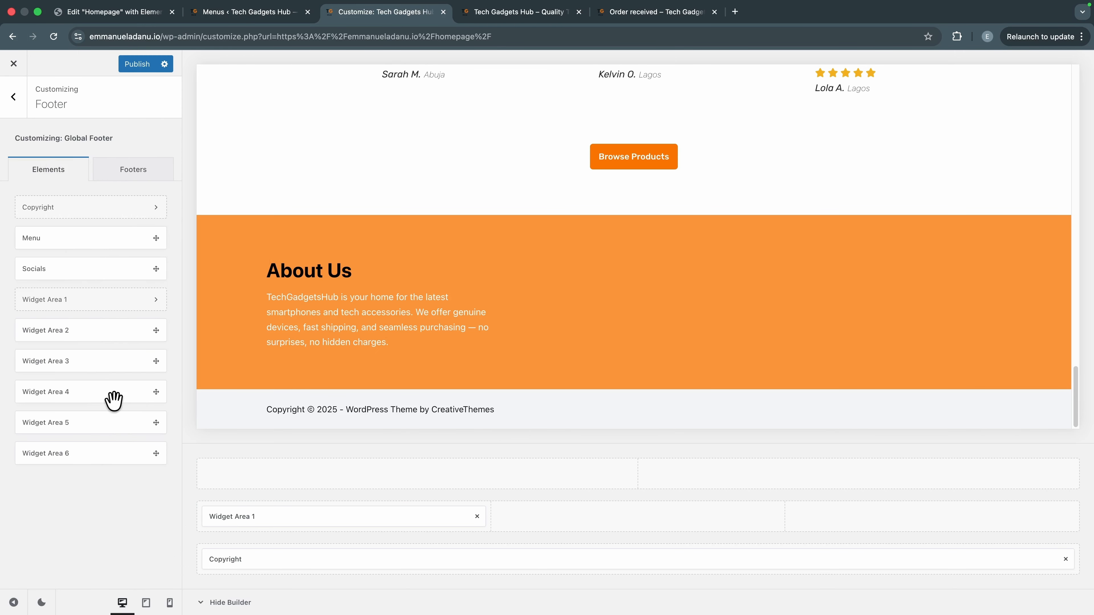
left_click_drag(29, 328, 590, 517)
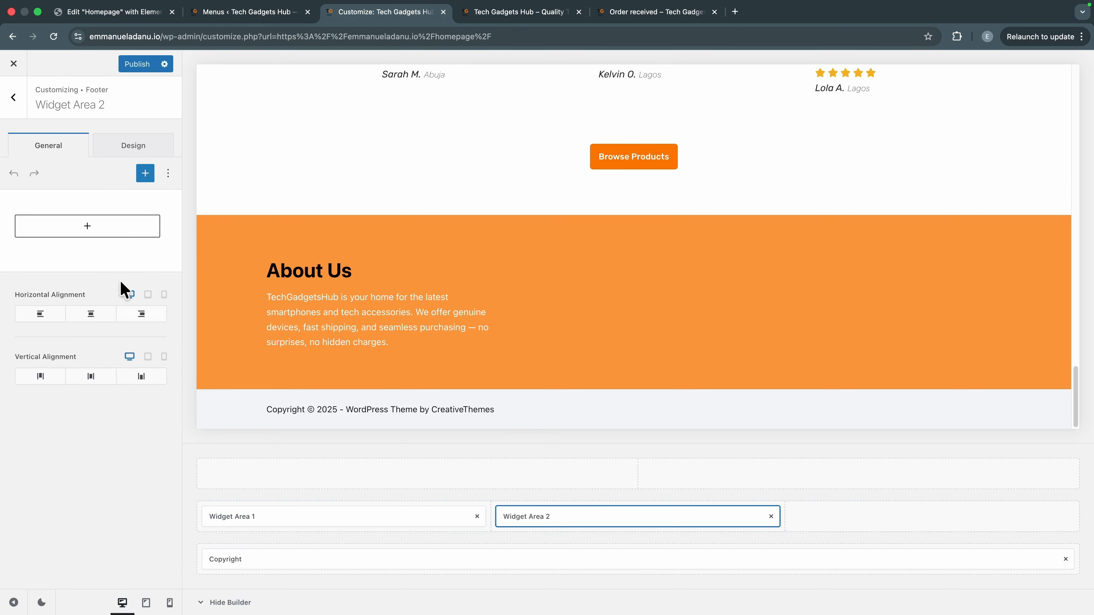
left_click(88, 230)
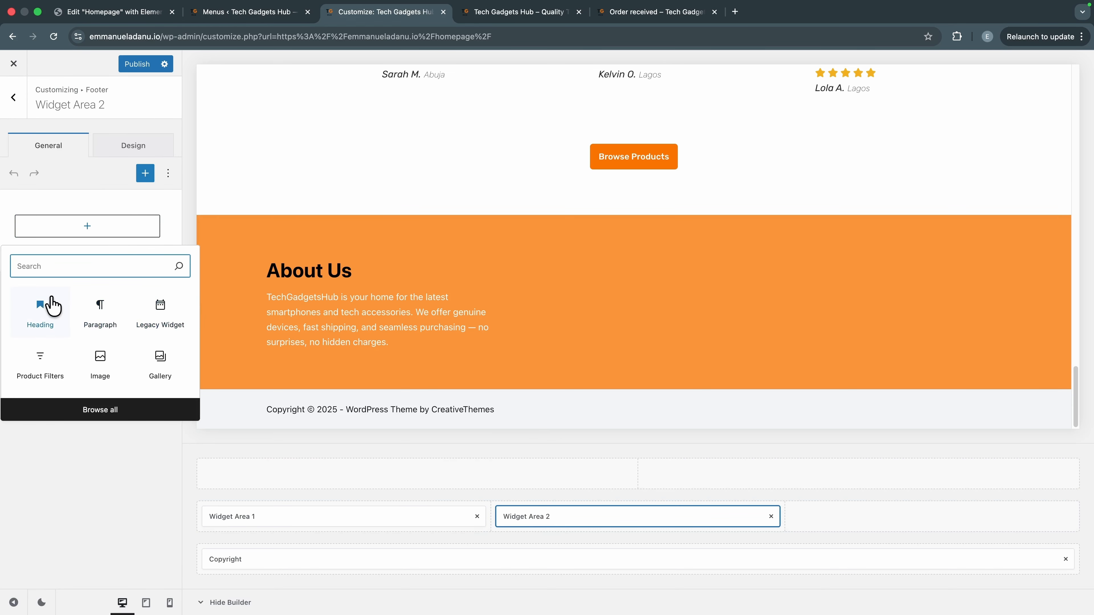
left_click(48, 305)
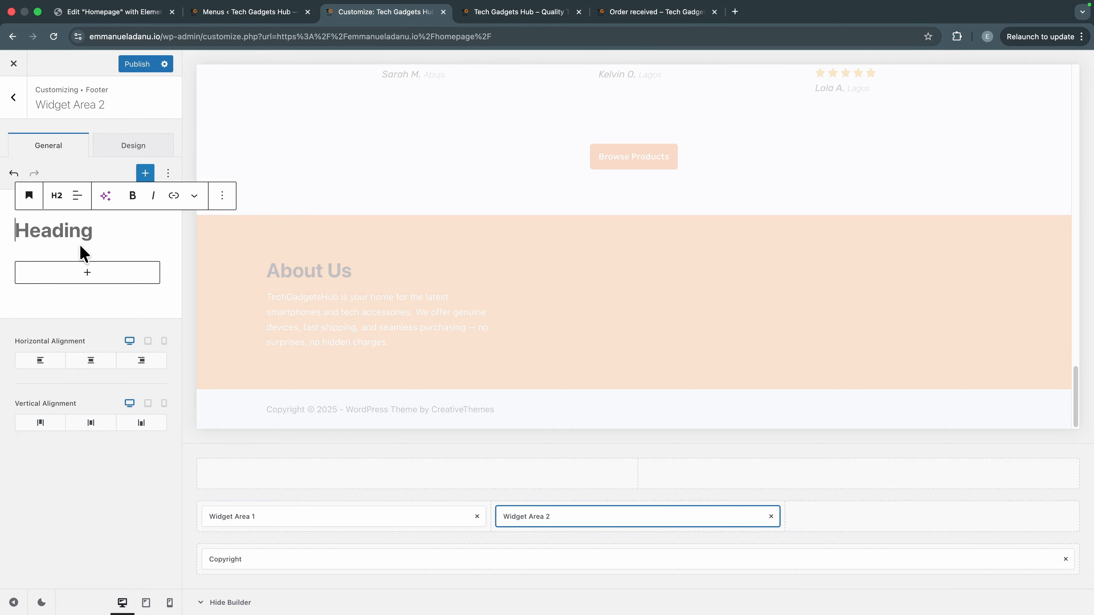
type("More")
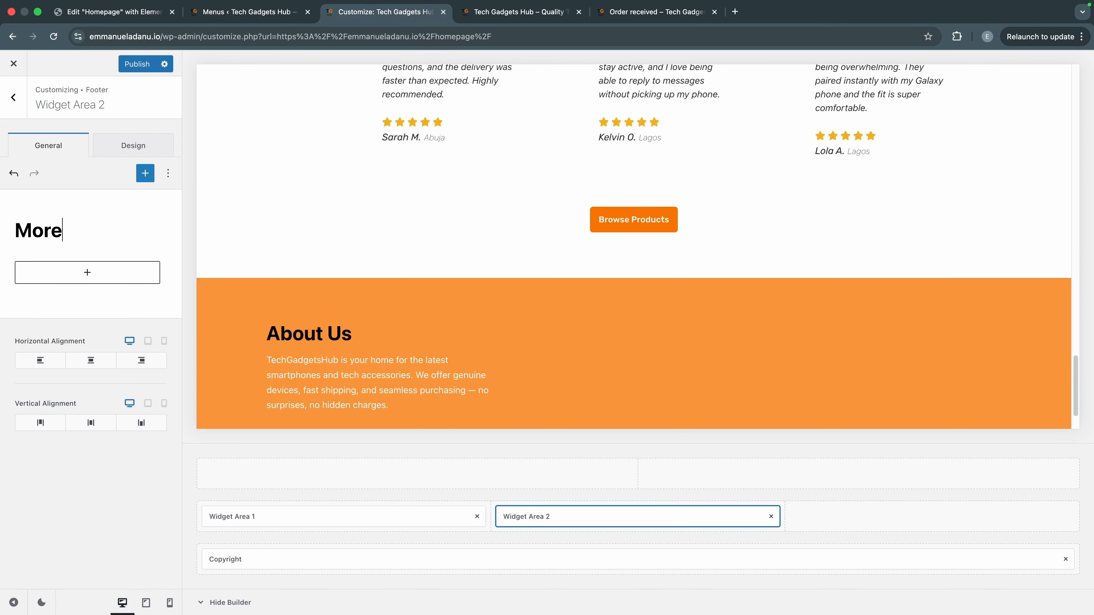
type(" Info")
Step: Add a Navigation Menu widget below the More Info heading, titled "Footer Menu" and displaying the Footer Menu
left_click(86, 273)
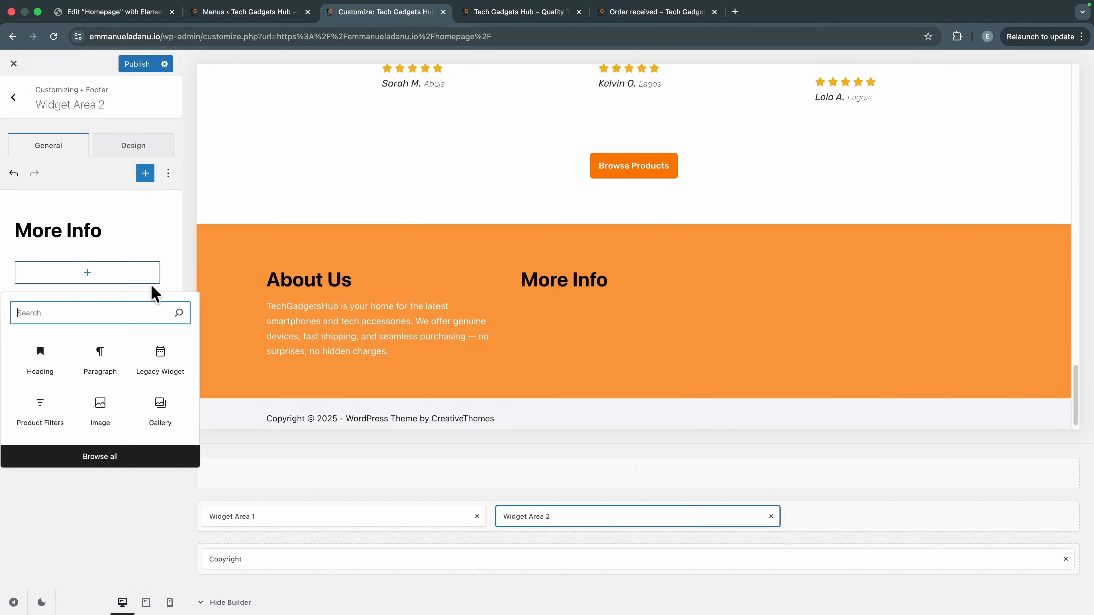
type("menu")
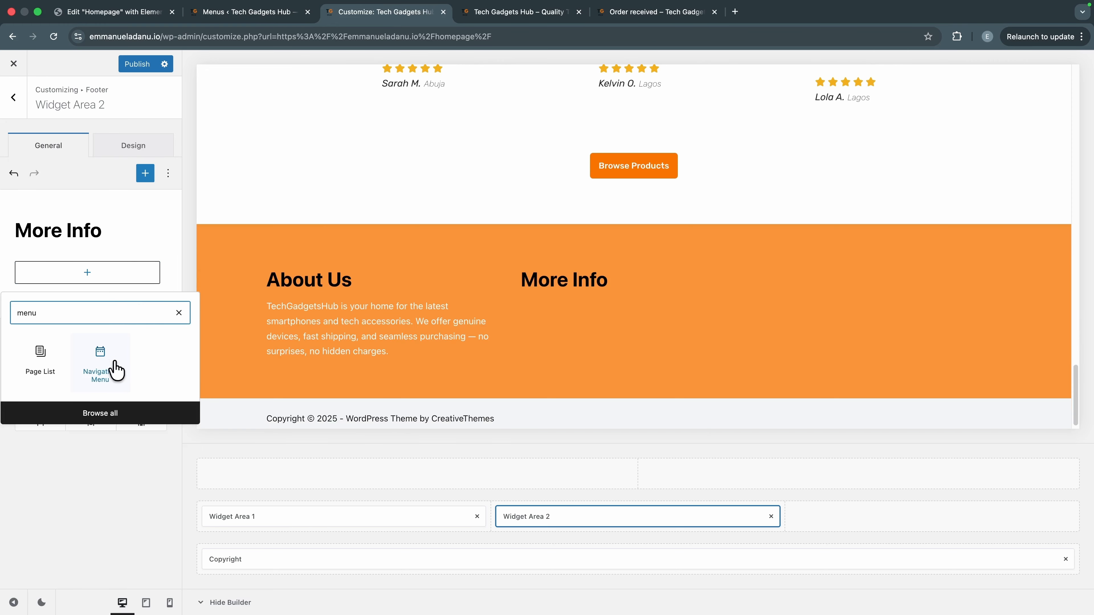
left_click(103, 366)
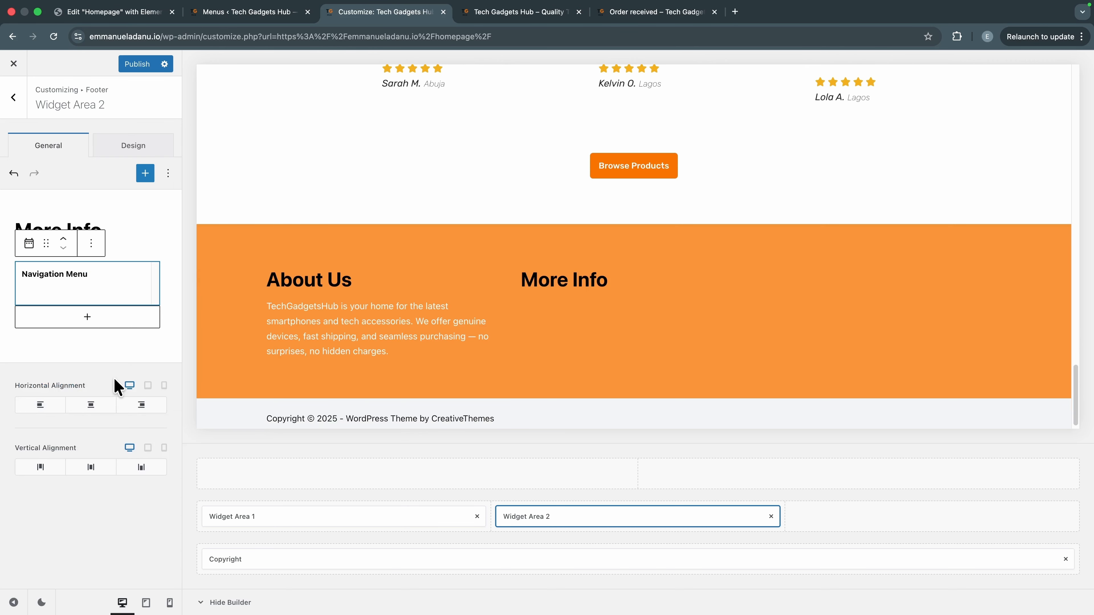
left_click(68, 316)
type("Footer Menu")
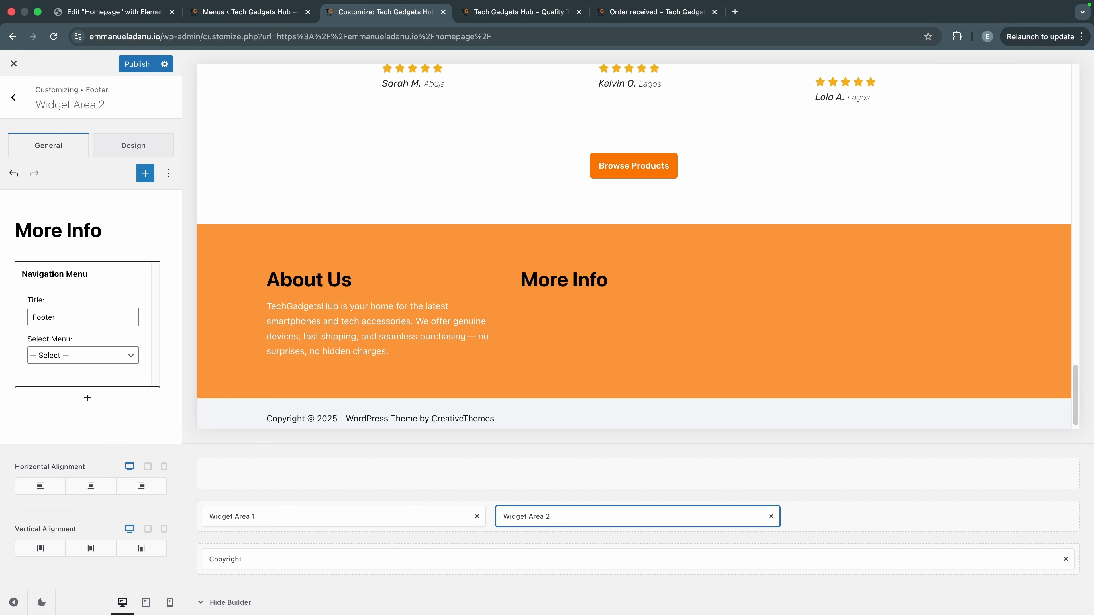
left_click(55, 357)
left_click(79, 368)
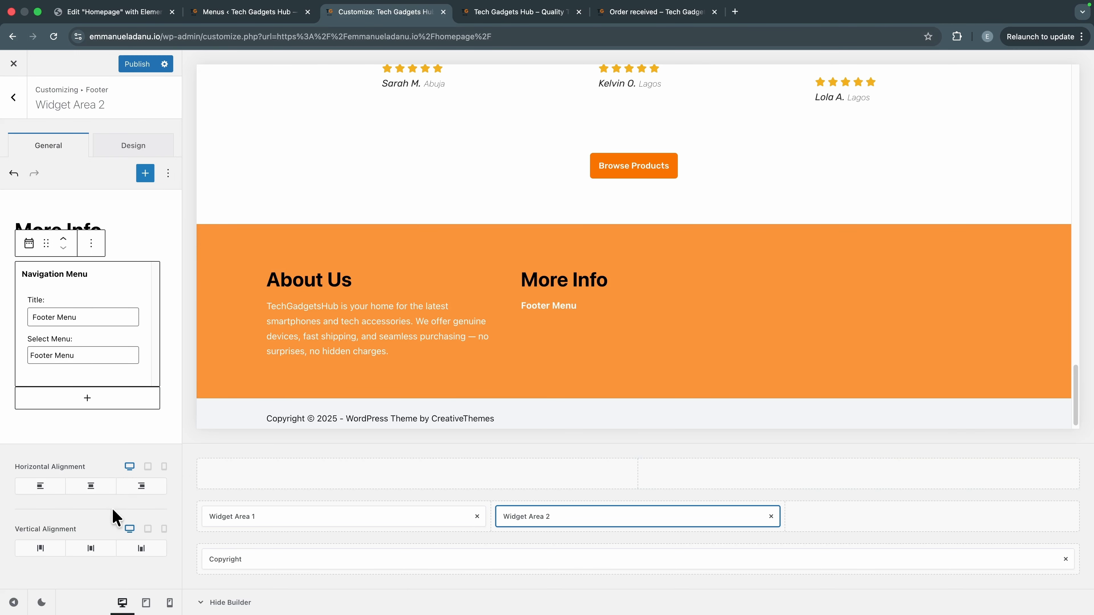
Step: On the WordPress Menus page, add Shop, My account, Privacy Policy, Refund and Returns Policy, and Terms and Conditions to the Footer Menu
left_click(238, 10)
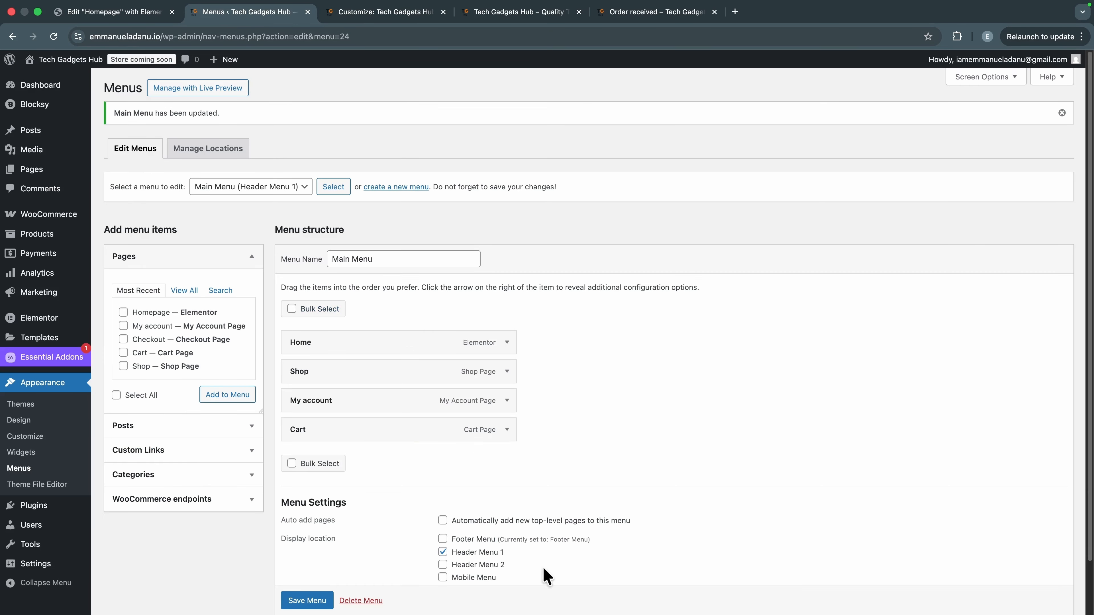
left_click(270, 194)
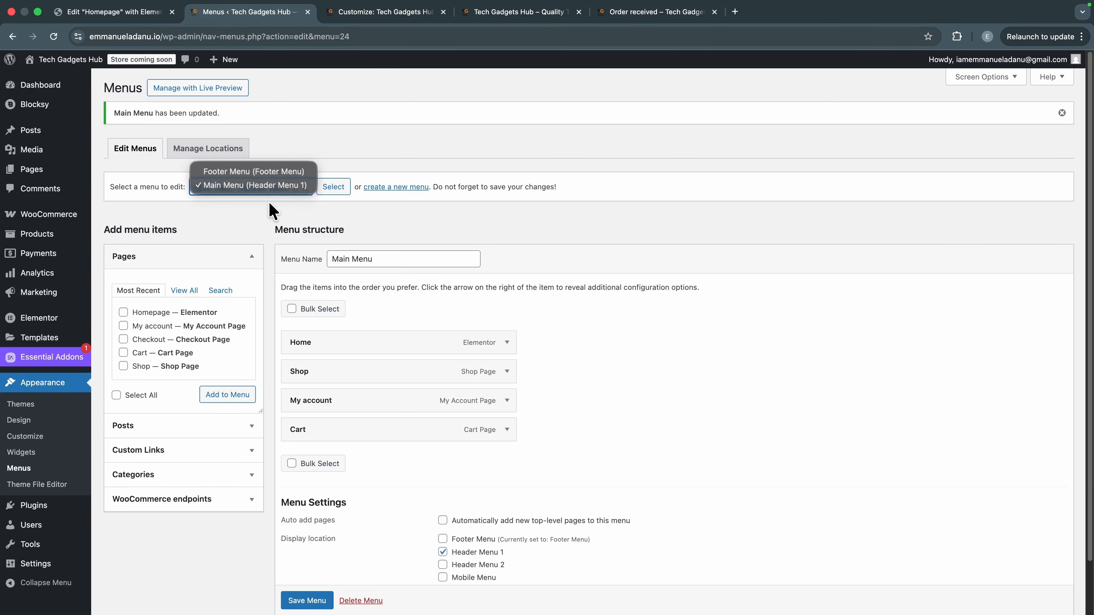
left_click(251, 167)
left_click(323, 188)
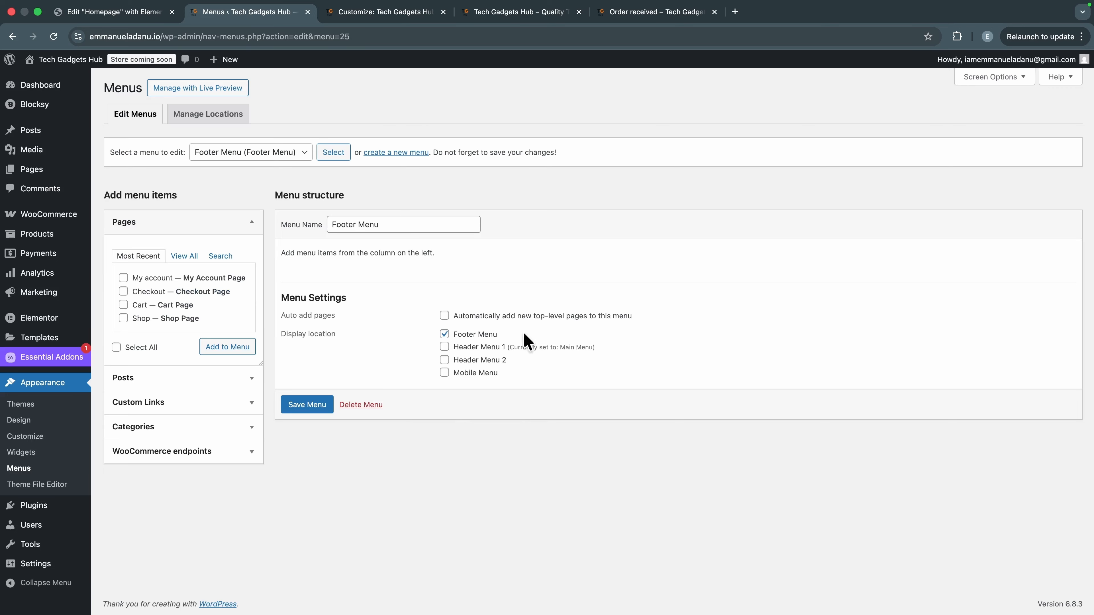
left_click(188, 257)
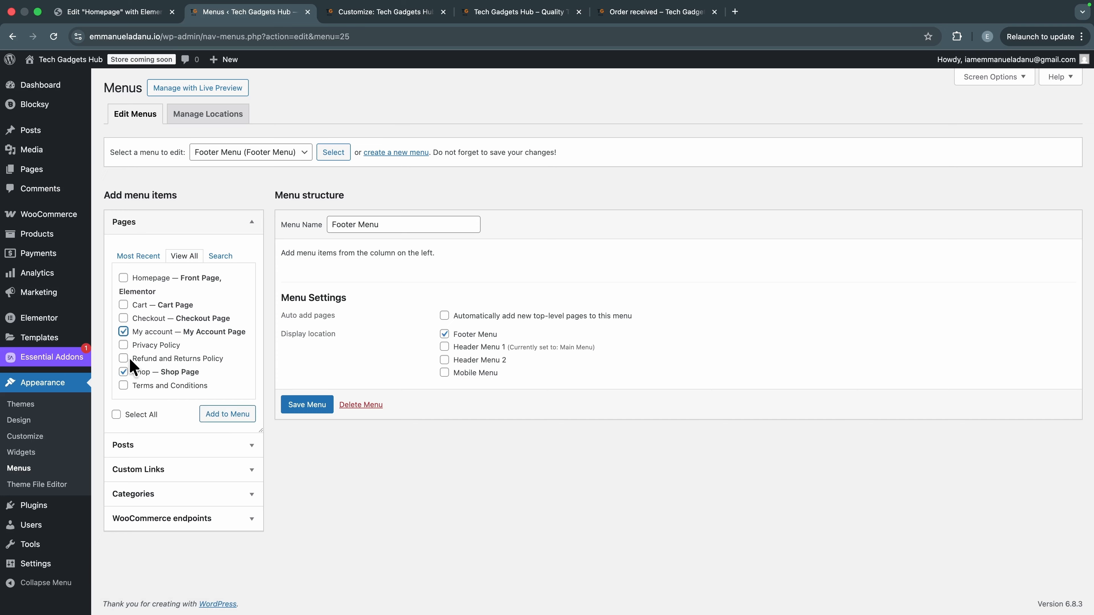
left_click(124, 386)
left_click(123, 358)
left_click(227, 415)
Step: Reorder the Footer Menu as Shop, My account, Terms and Conditions, Privacy Policy, Refund and Returns Policy, and save the menu
left_click_drag(301, 398, 302, 306)
left_click_drag(341, 425, 338, 366)
scroll(331, 587, "down", 3)
left_click(320, 556)
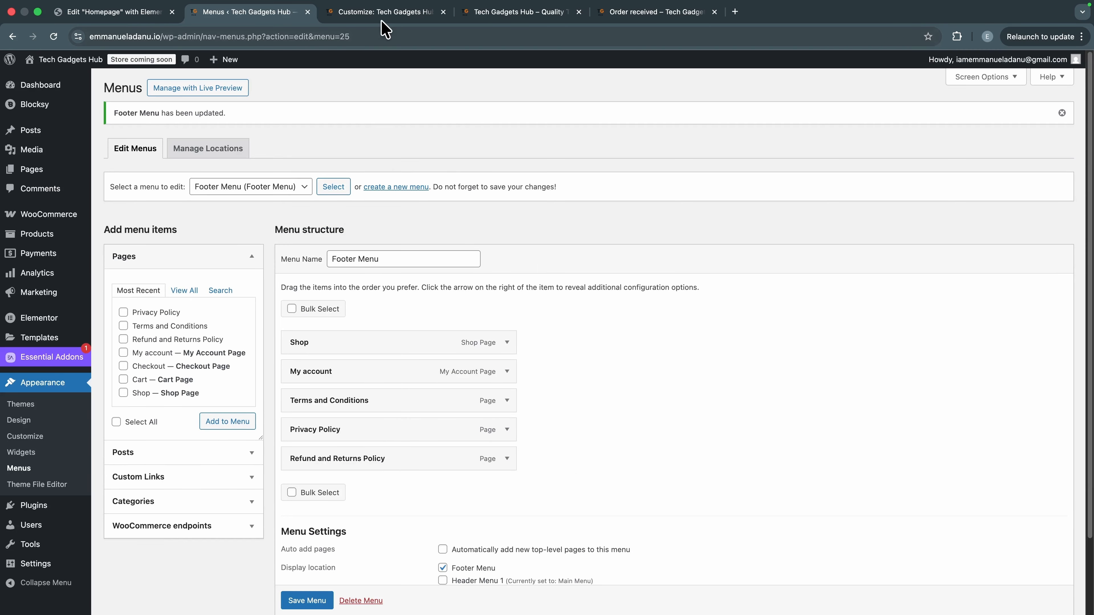
Step: Publish the footer changes in the customizer and reload it to check the menu links in the footer preview
left_click(384, 12)
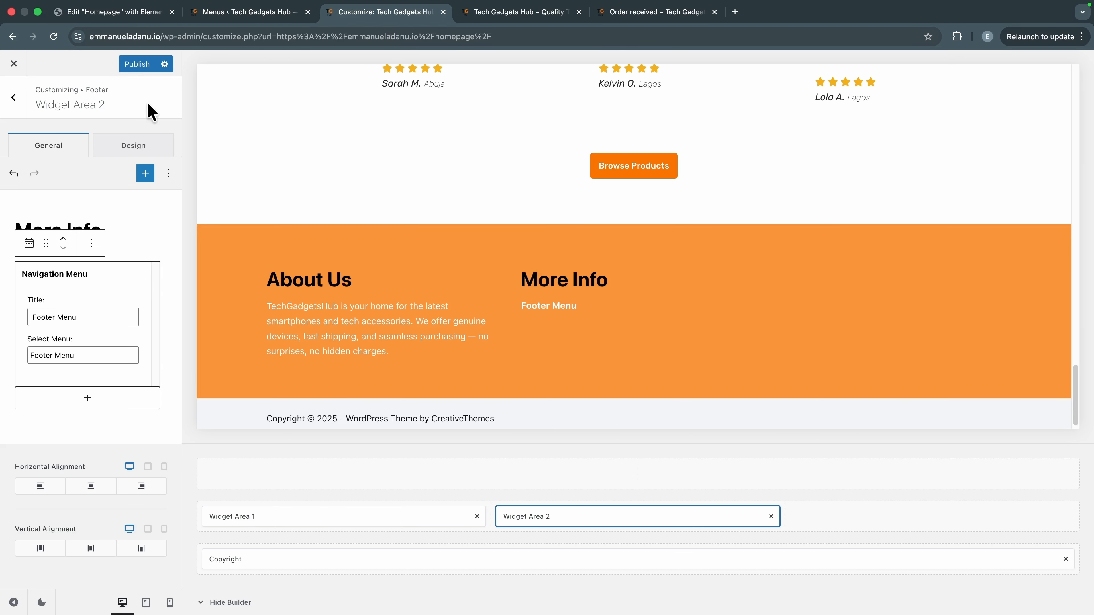
left_click(137, 65)
left_click(53, 38)
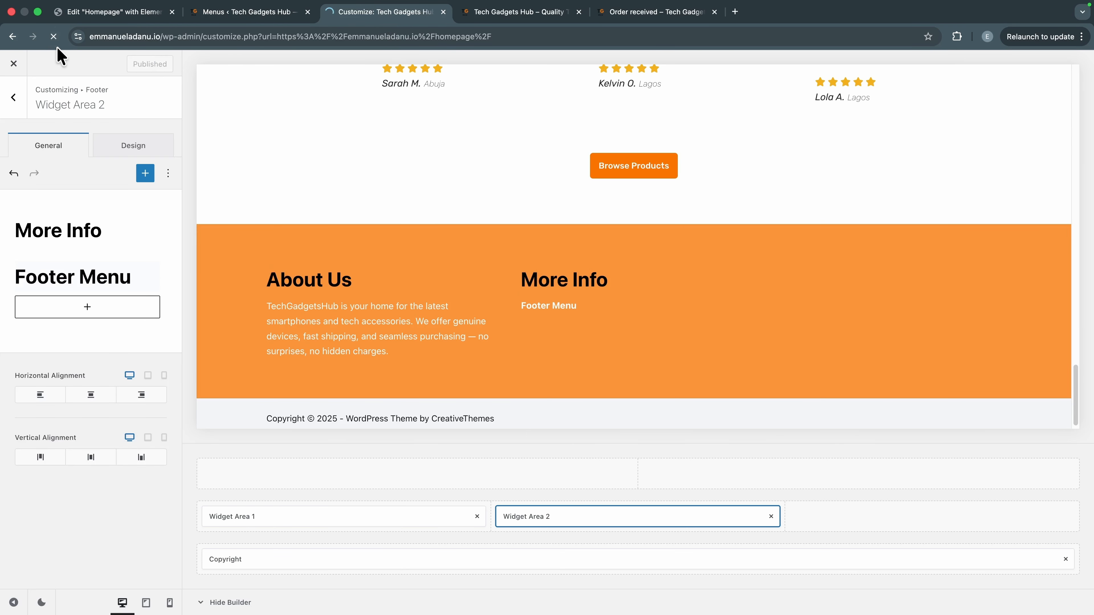
scroll(445, 183, "down", 15)
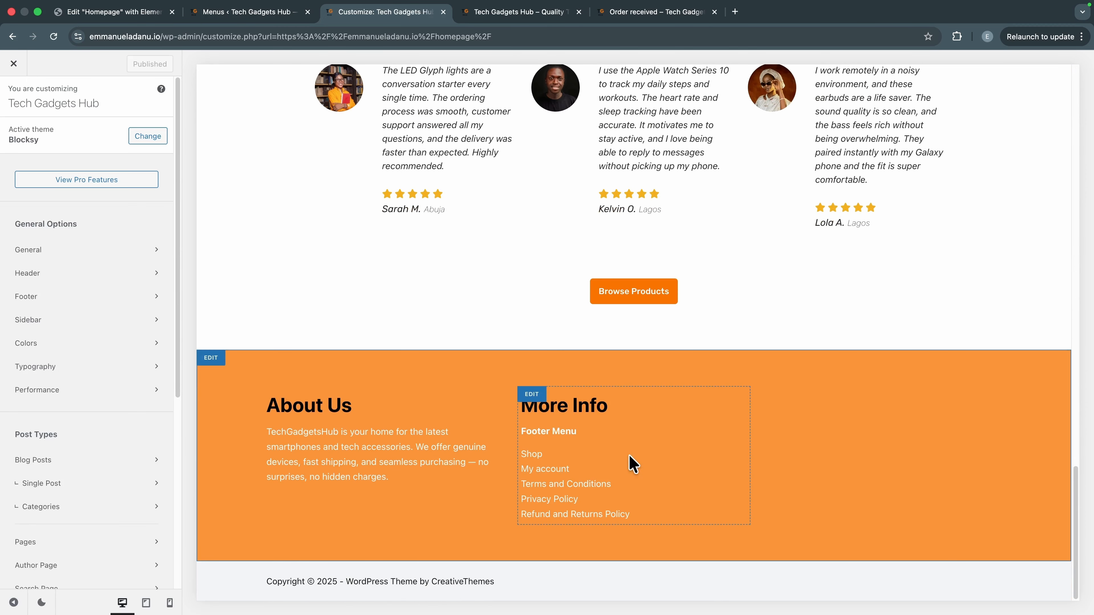
Step: Clear the title of the navigation menu widget in Widget Area 2 and publish the change
left_click(532, 395)
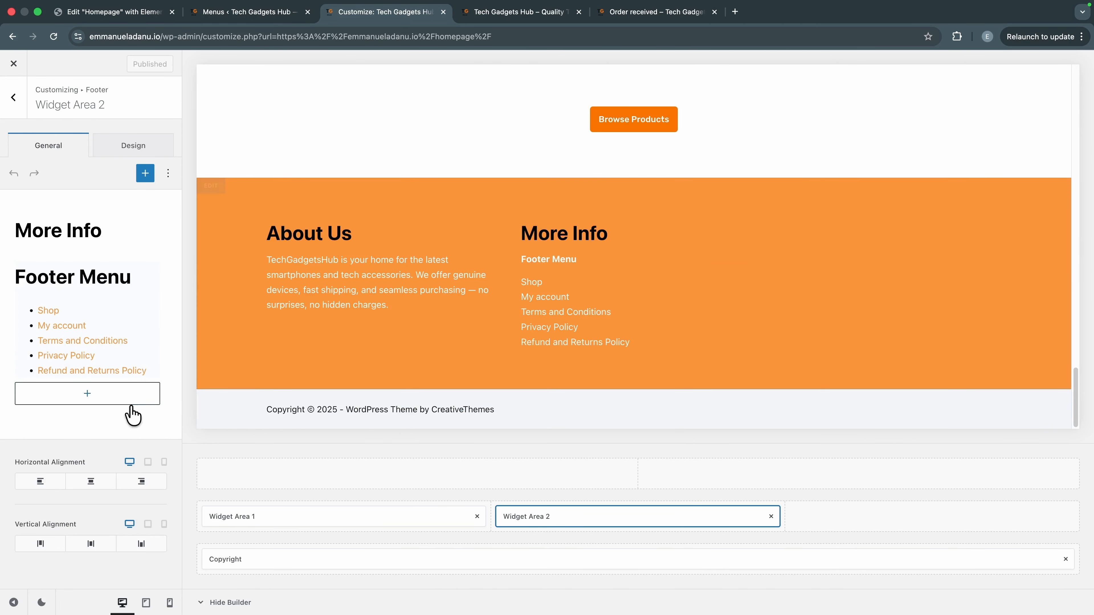
left_click(64, 311)
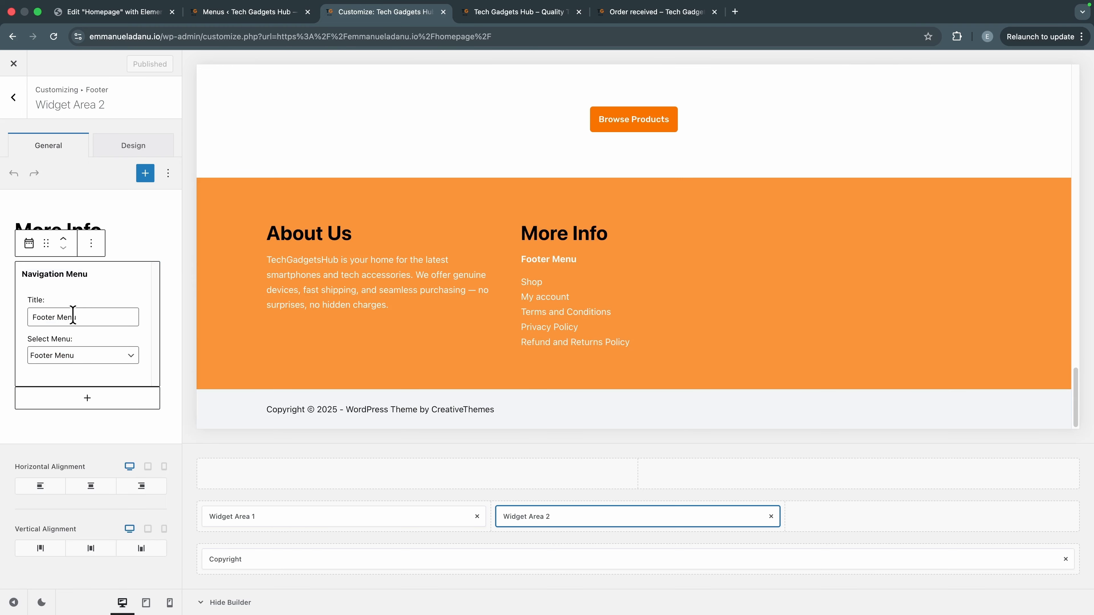
key("BackSpace")
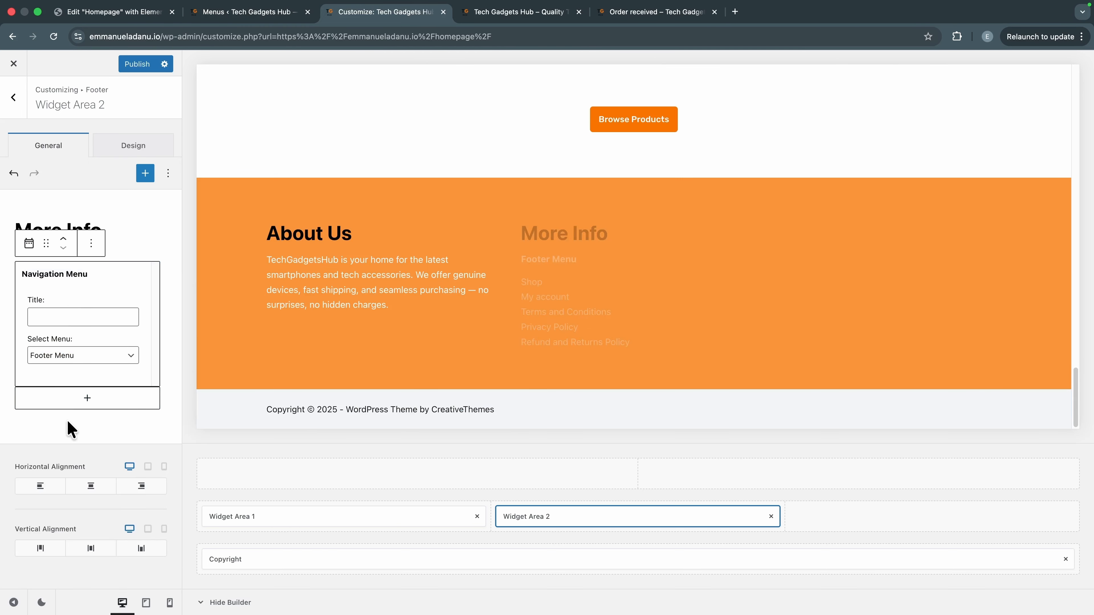
left_click(72, 428)
left_click(135, 68)
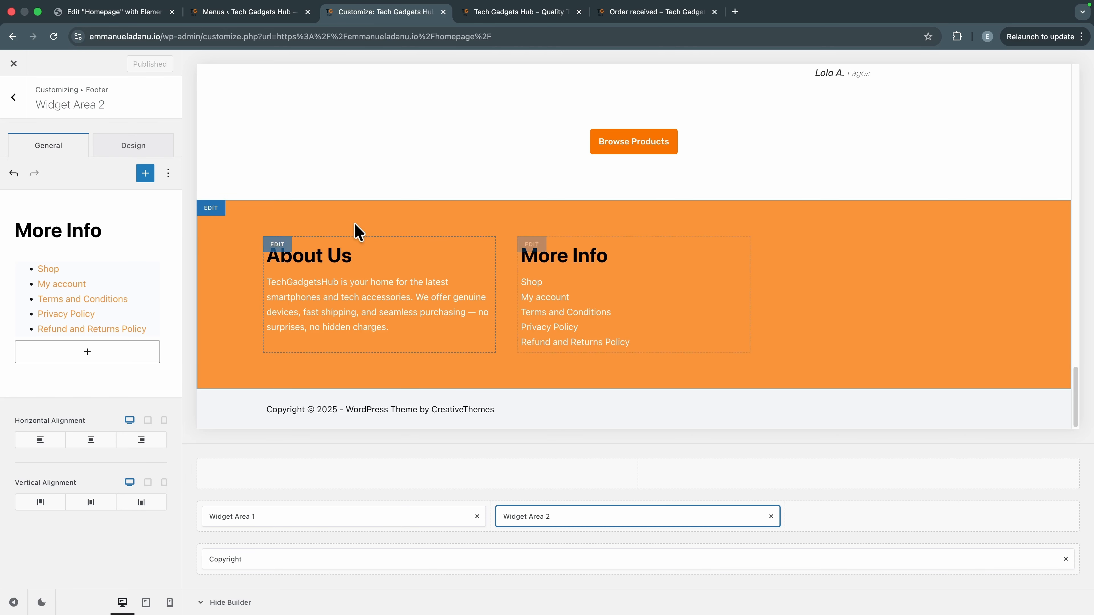
Step: Set the columns spacing of the footer's middle row to 245 px
left_click(214, 211)
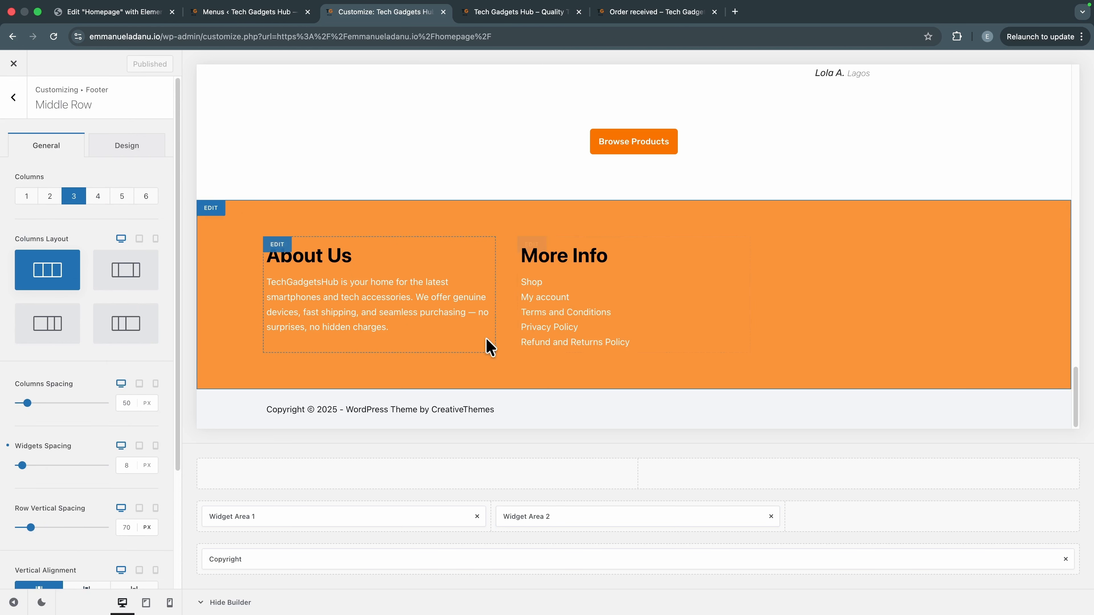
scroll(48, 456, "down", 3)
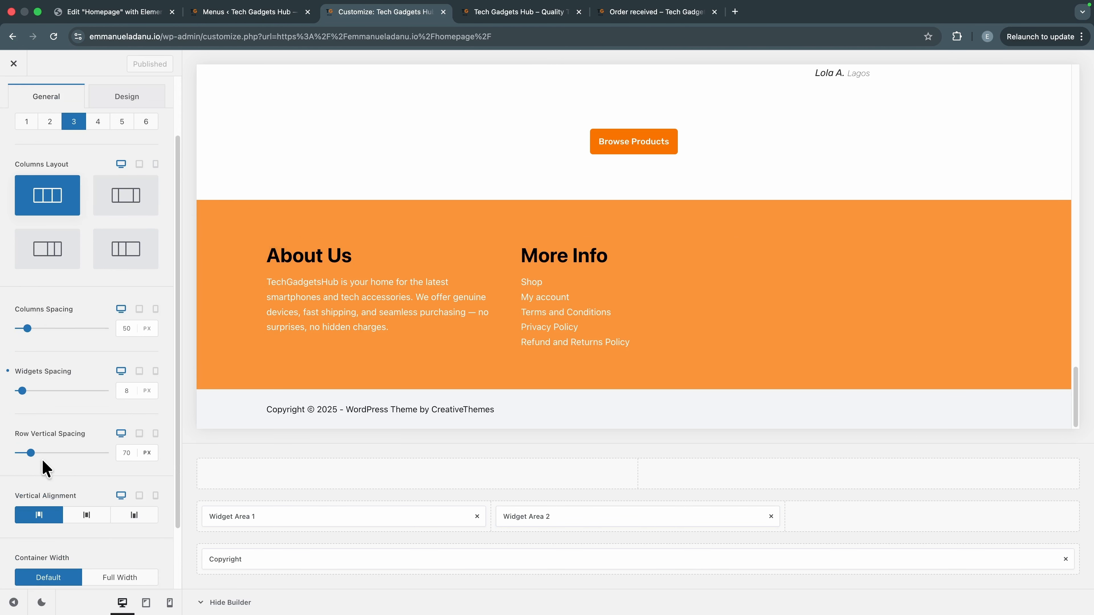
scroll(43, 464, "down", 1)
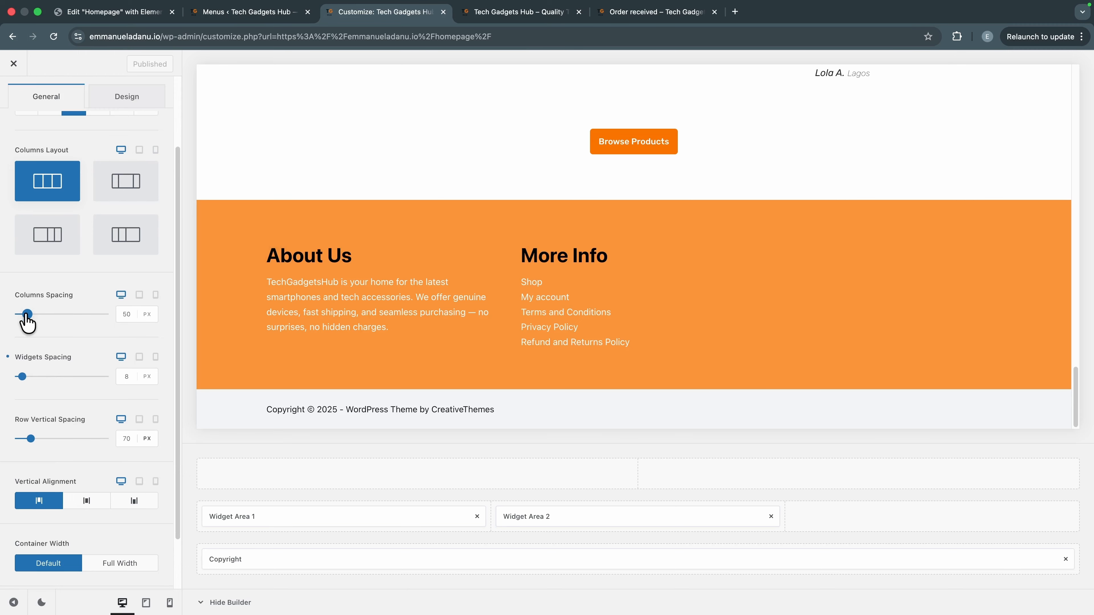
left_click_drag(28, 314, 60, 315)
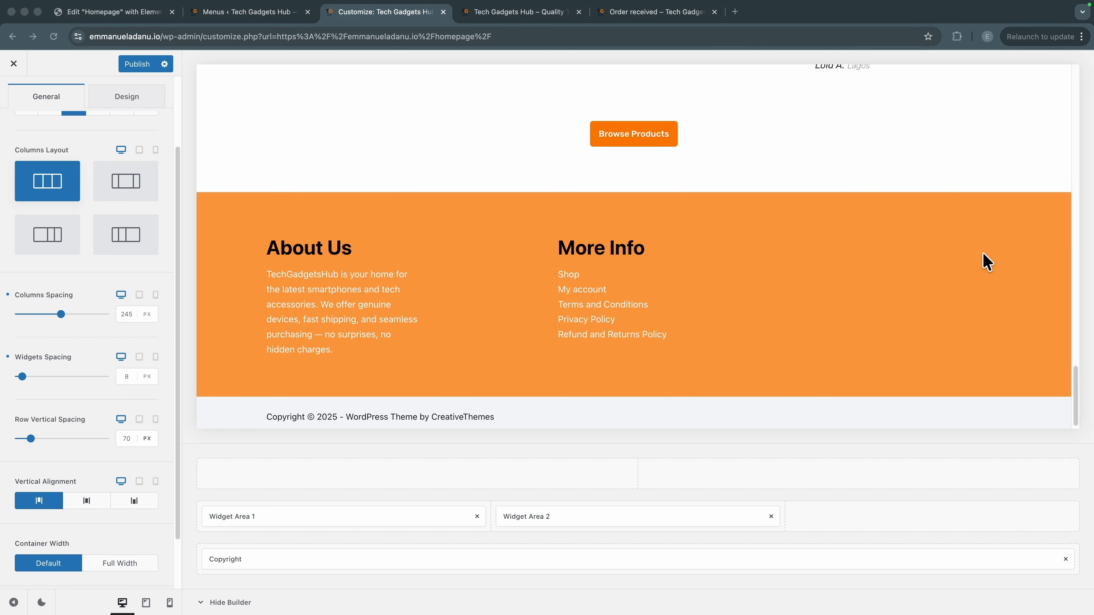
scroll(52, 172, "up", 2)
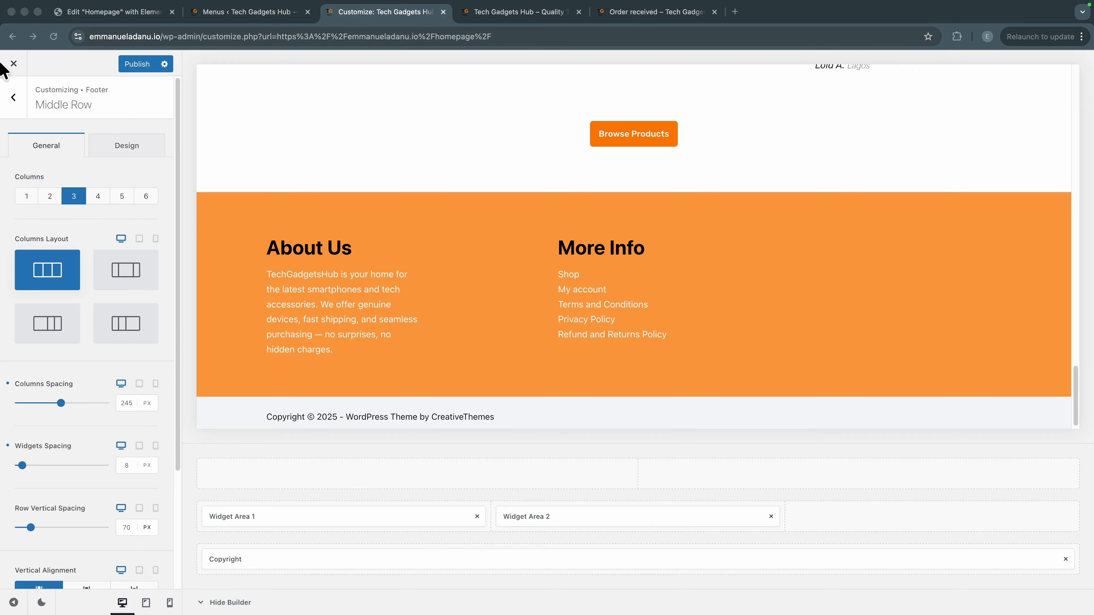
Step: Place Widget Area 3 in the empty third column of the footer's middle row and add the heading "Contact Us" to it
left_click(13, 97)
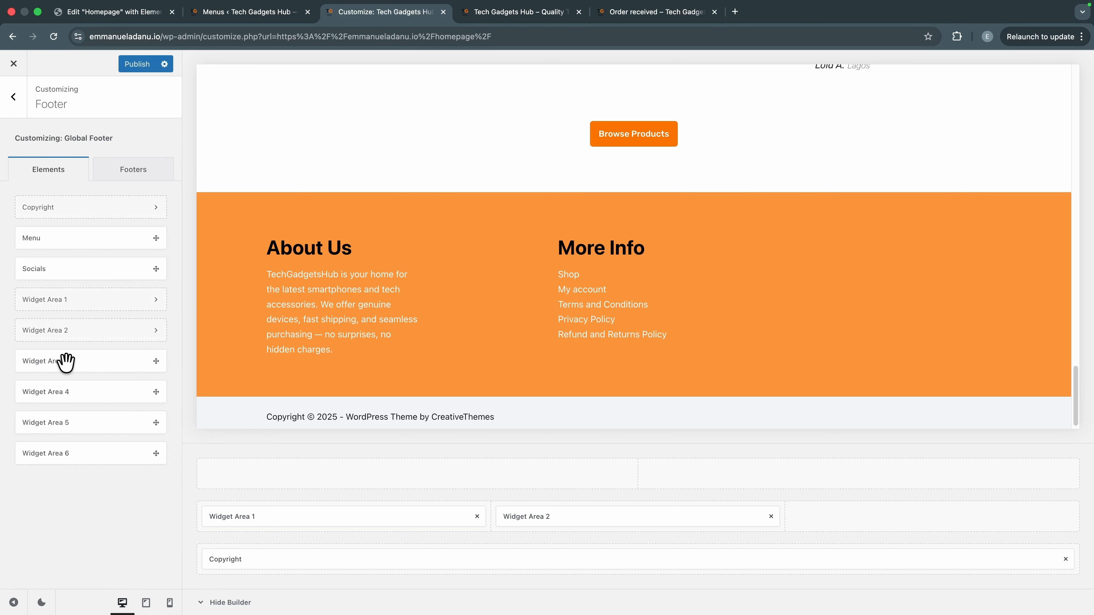
left_click_drag(67, 362, 881, 533)
left_click(882, 524)
left_click(78, 235)
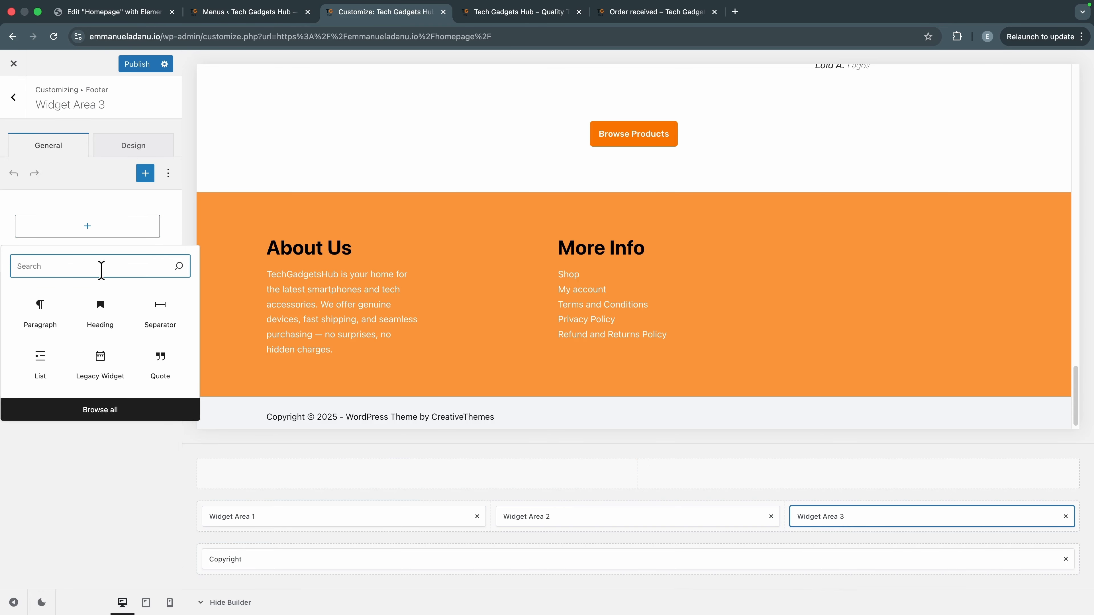
left_click(98, 314)
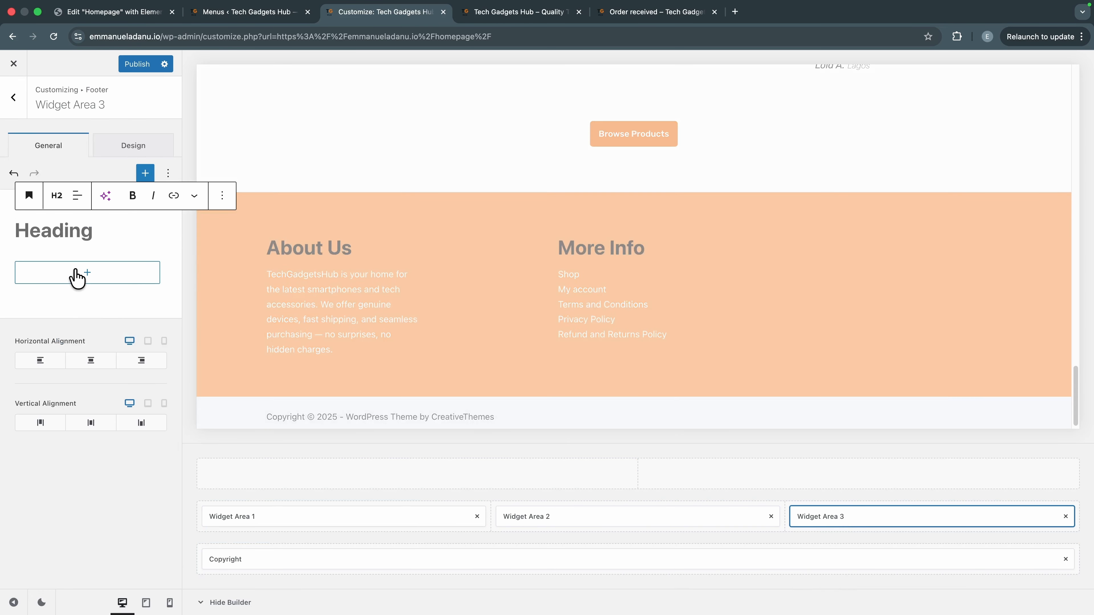
type("Contact Us")
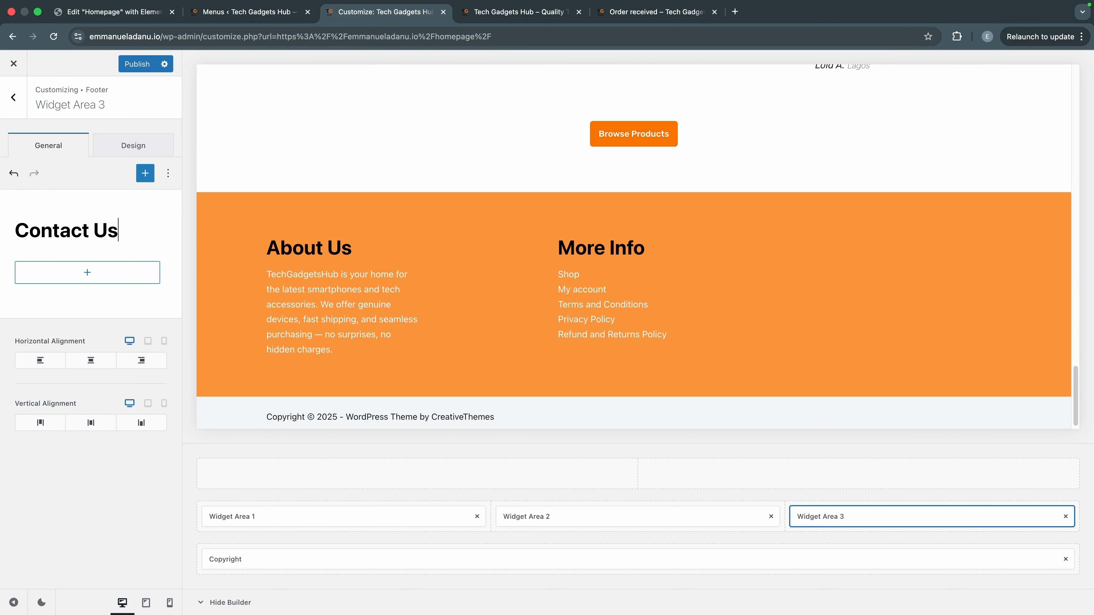
Step: Add two paragraphs under the Contact Us heading, "Phone Number:" with the store's phone number and "Email:" with its e-mail address
left_click(87, 272)
left_click(38, 357)
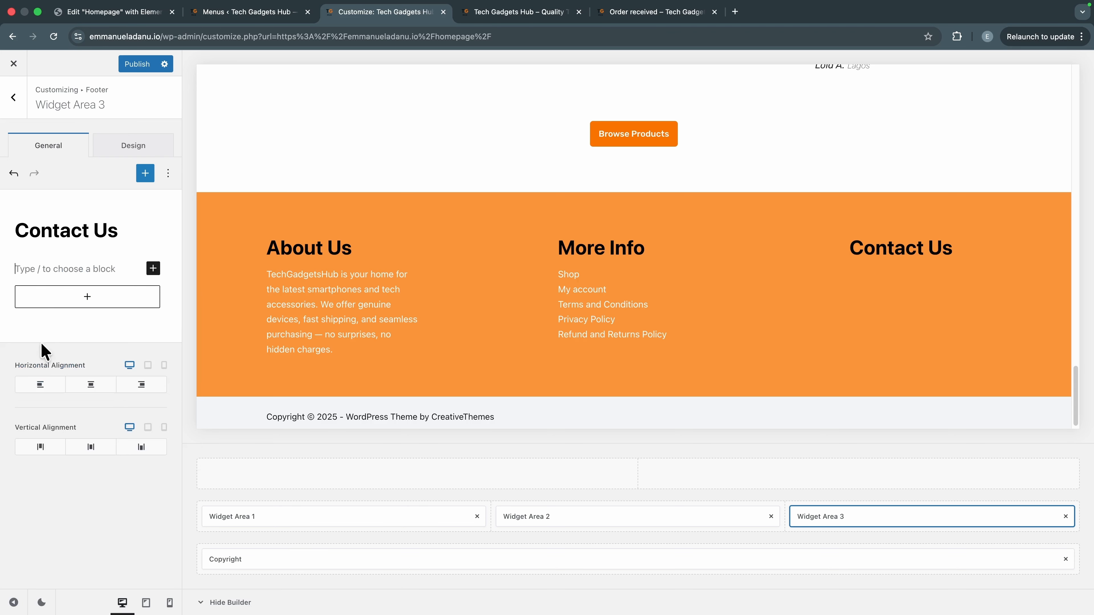
type("Phone Number:")
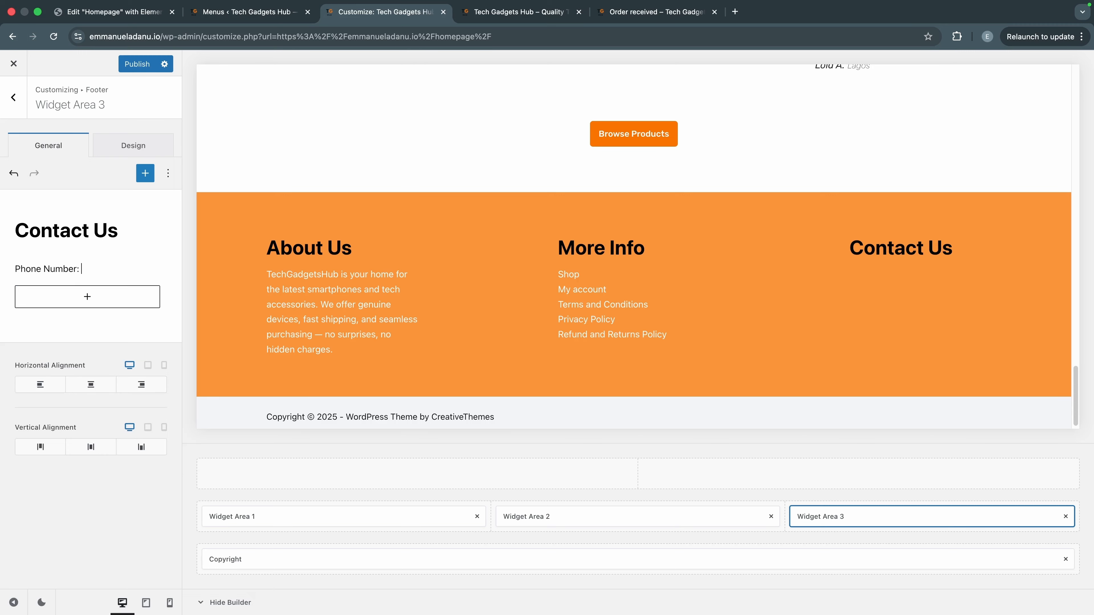
type("012345678")
left_click(86, 296)
left_click(37, 310)
type("Email:")
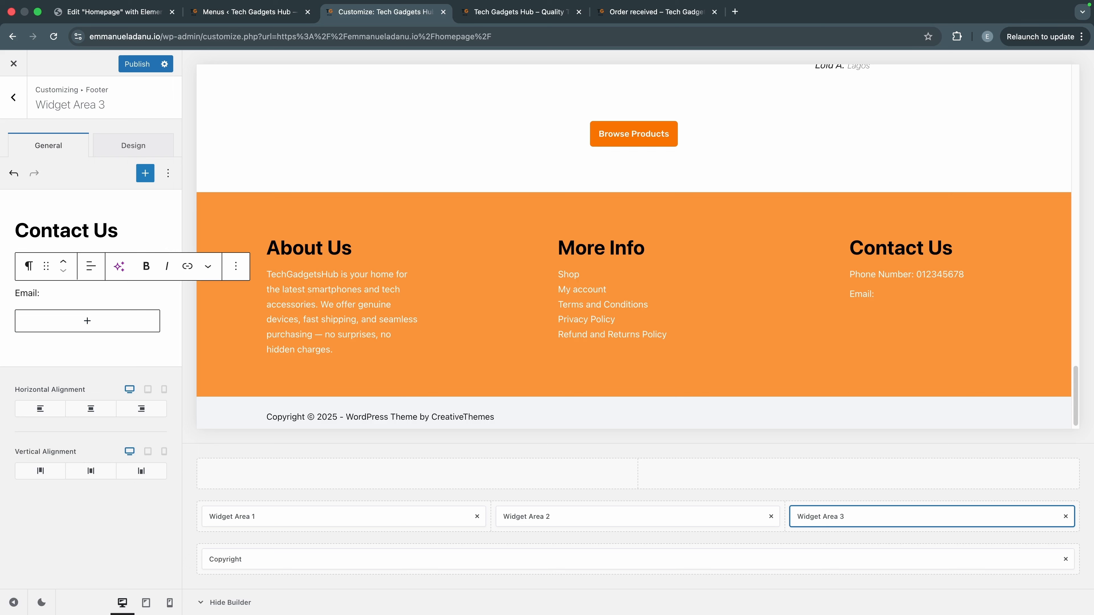
key("super+v")
Step: Add a third paragraph reading "Office/Business Address" below the email line in Widget Area 3
left_click(122, 327)
left_click(37, 403)
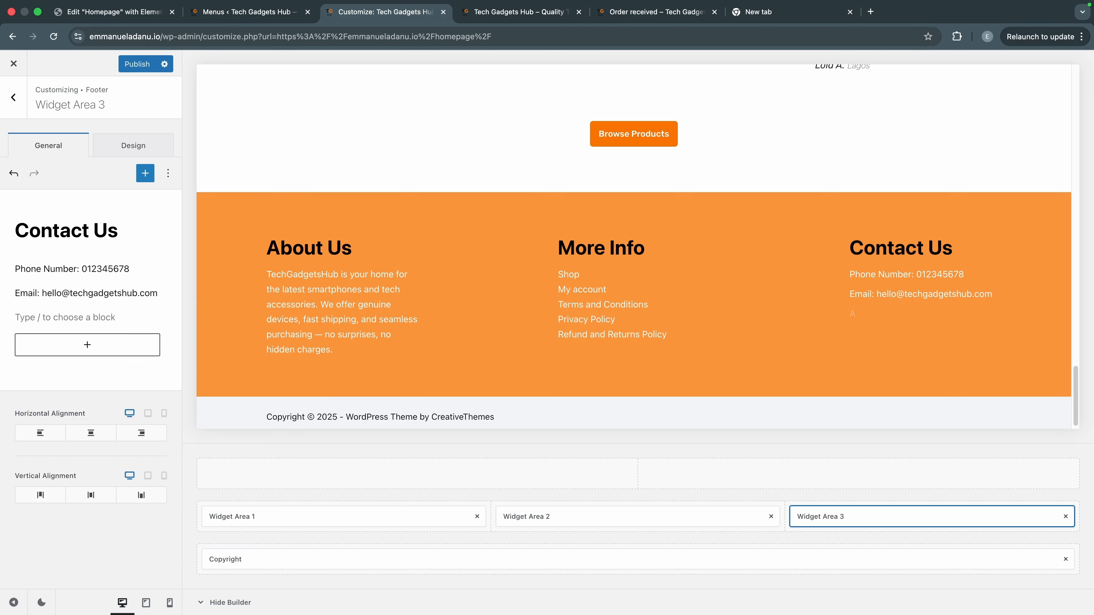
type("Office/Business Addres")
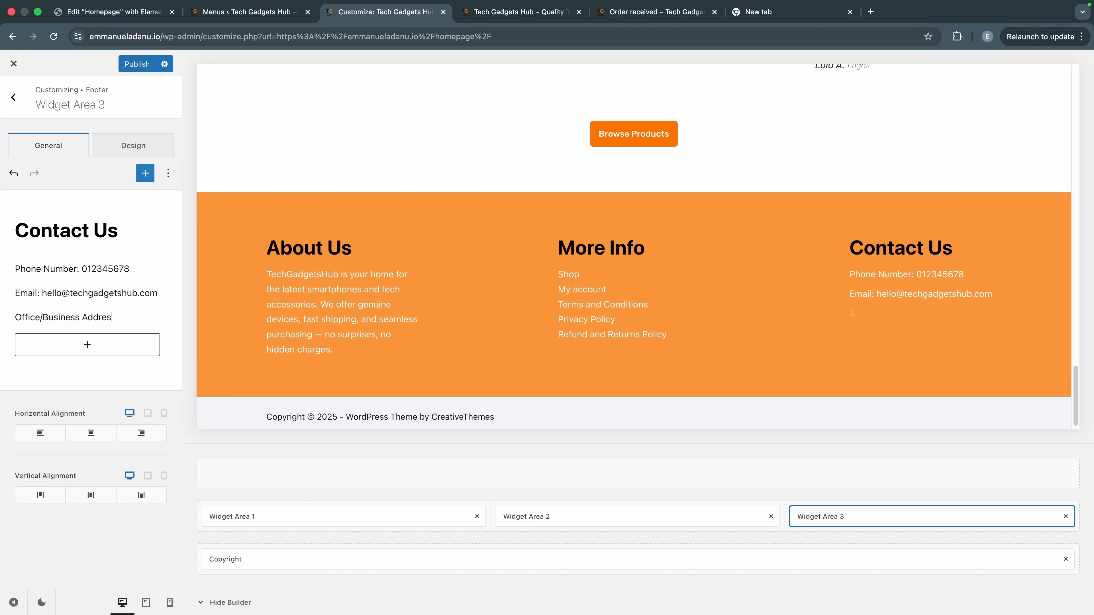
type("s")
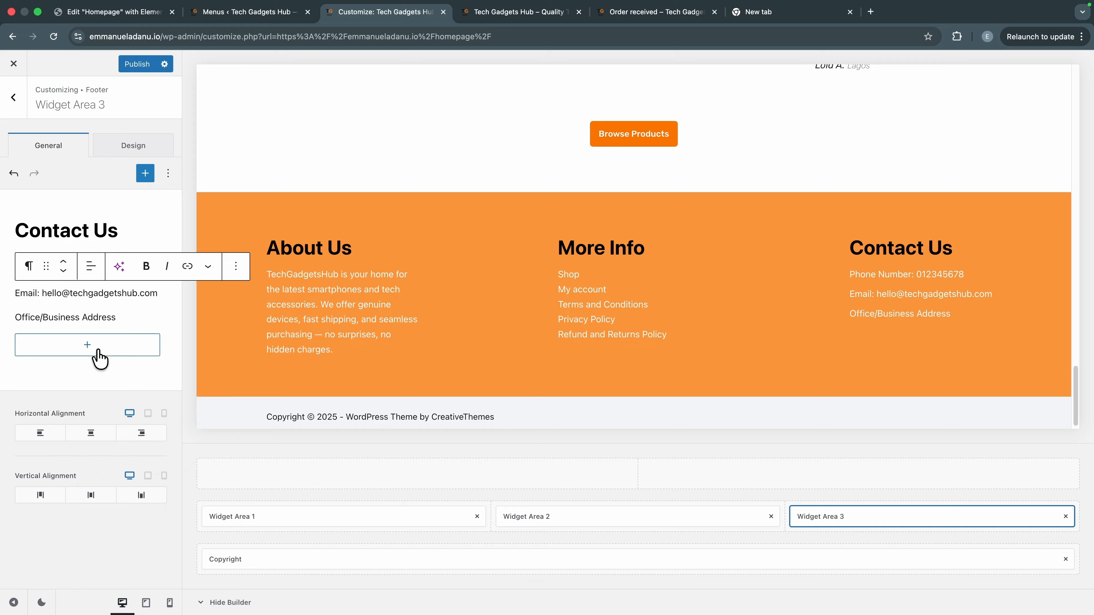
Step: Insert a Spacer block in Widget Area 3, move it above the Office/Business Address paragraph, and reduce its height
left_click(96, 351)
type("spacer")
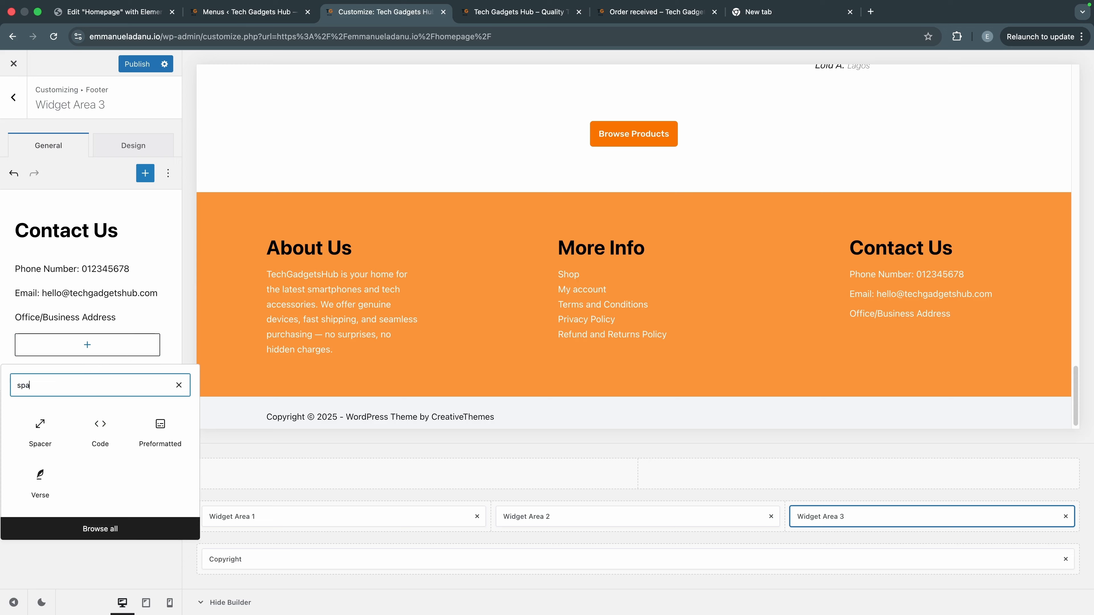
left_click(39, 428)
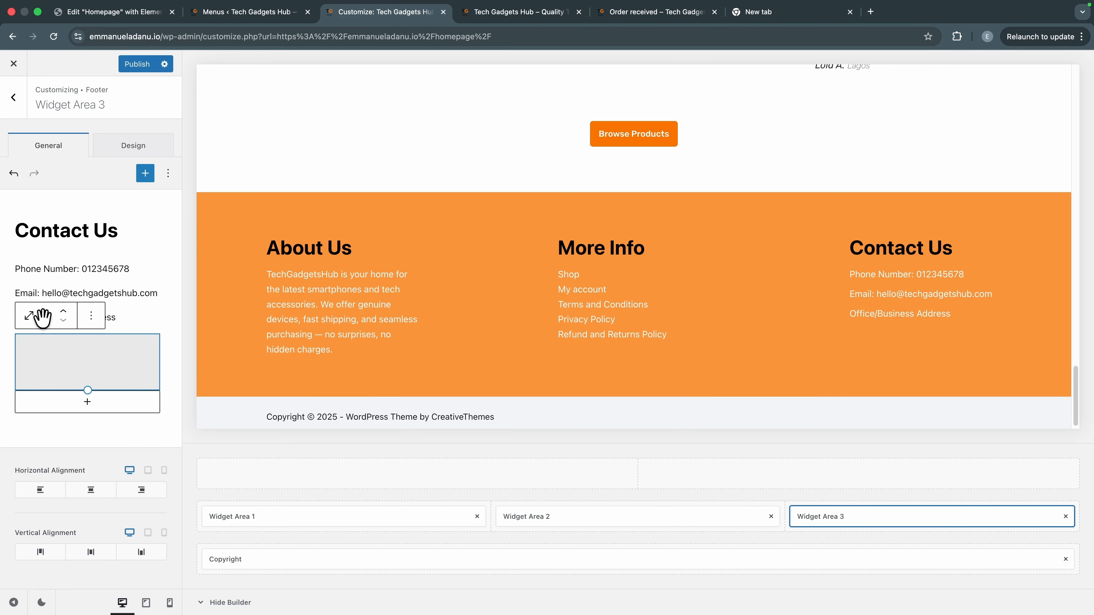
left_click(63, 311)
left_click_drag(87, 359, 93, 323)
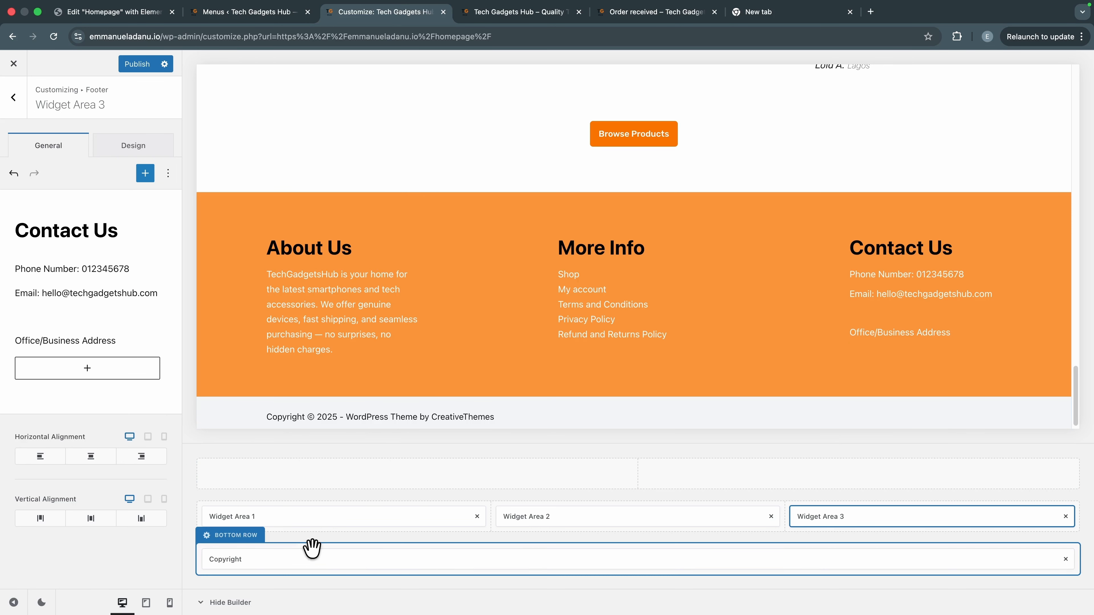
Step: Replace the theme credit in the footer's copyright text with "Tech Gadgets Hub" and center the text horizontally
left_click(301, 563)
left_click_drag(22, 260, 88, 278)
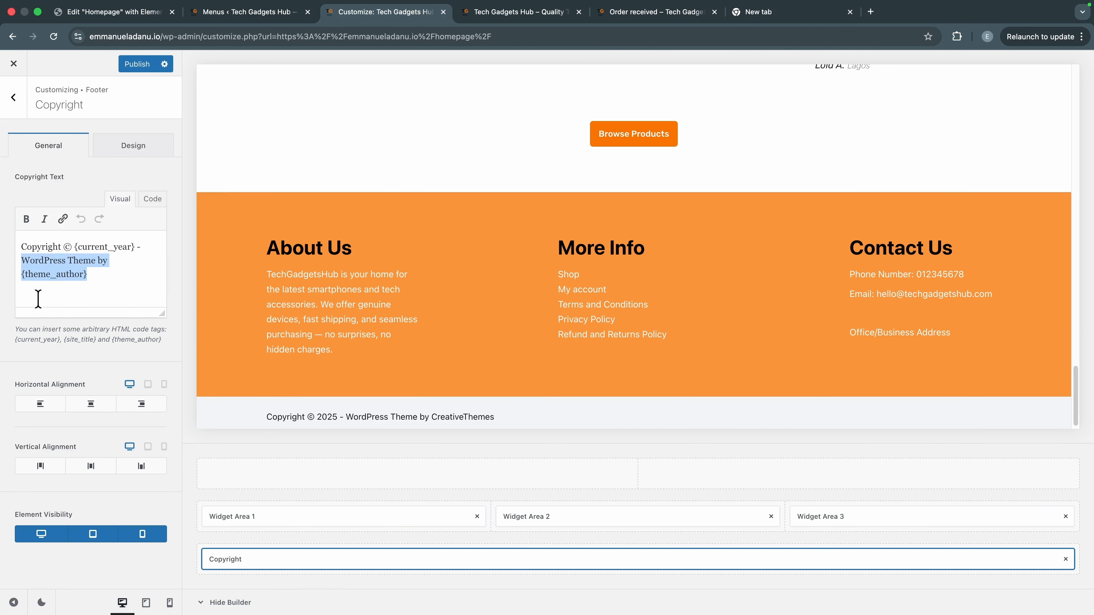
type("Tech Gadget")
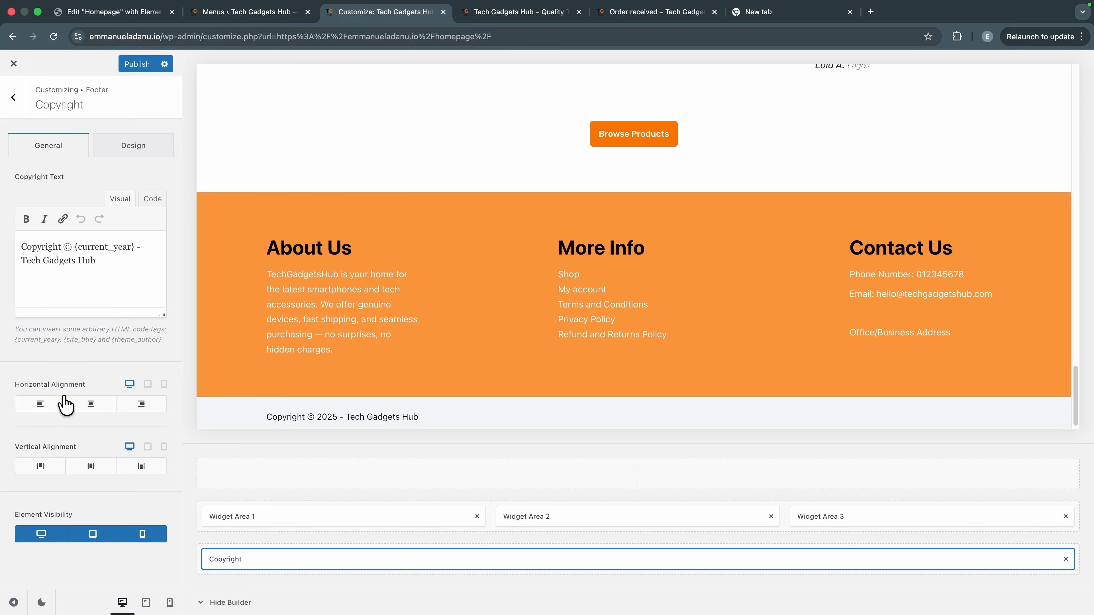
left_click(88, 404)
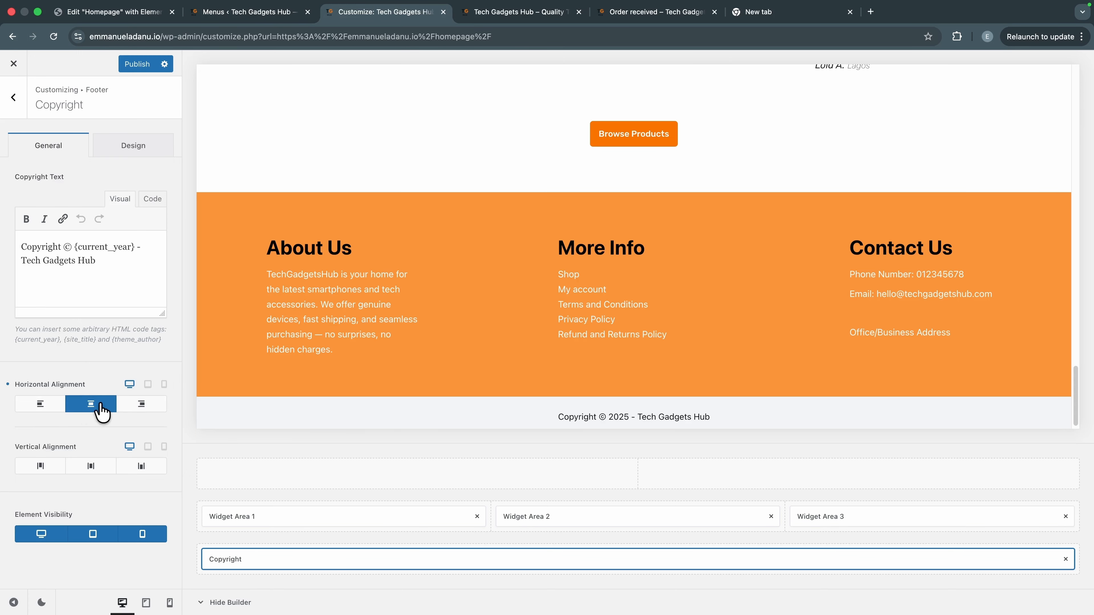
Step: Publish the footer changes, leave the customizer for the homepage, and close the extra tabs behind it
scroll(647, 345, "up", 20)
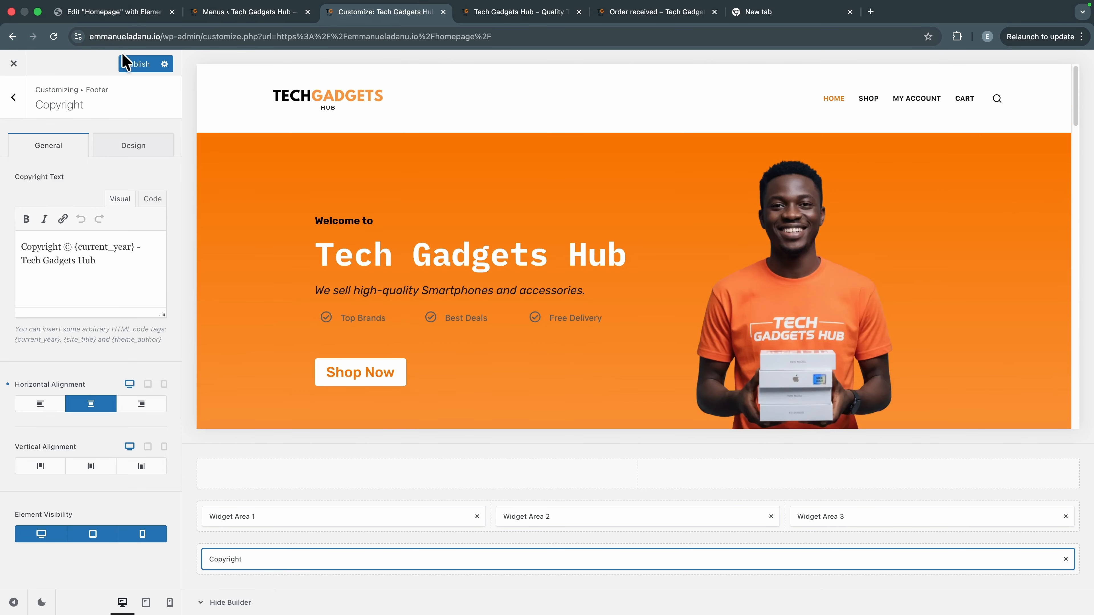
left_click(139, 69)
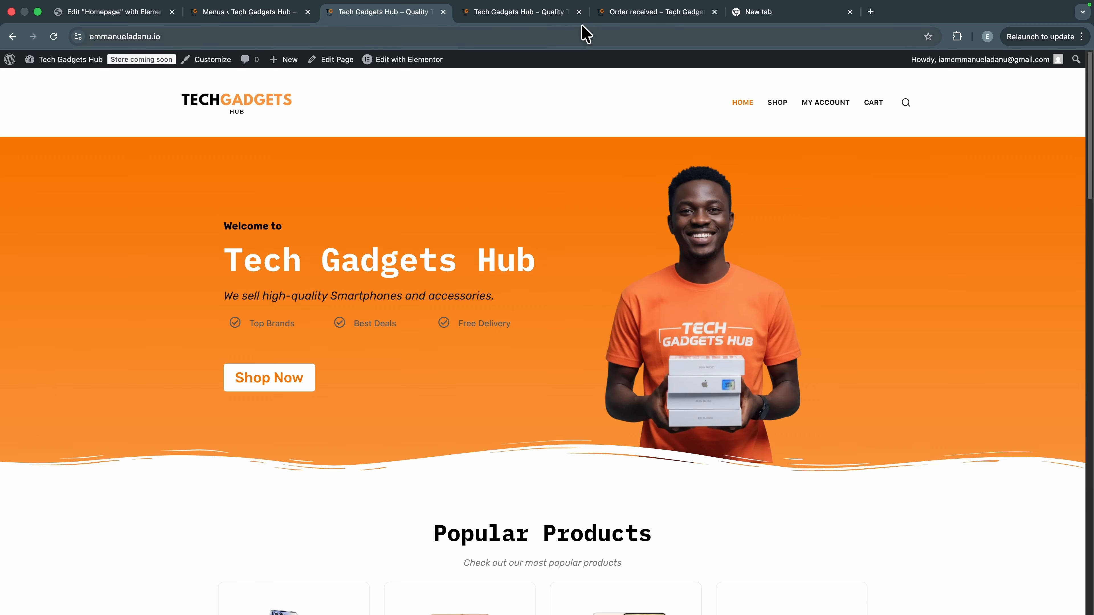
left_click(579, 11)
left_click(579, 11)
left_click(579, 11)
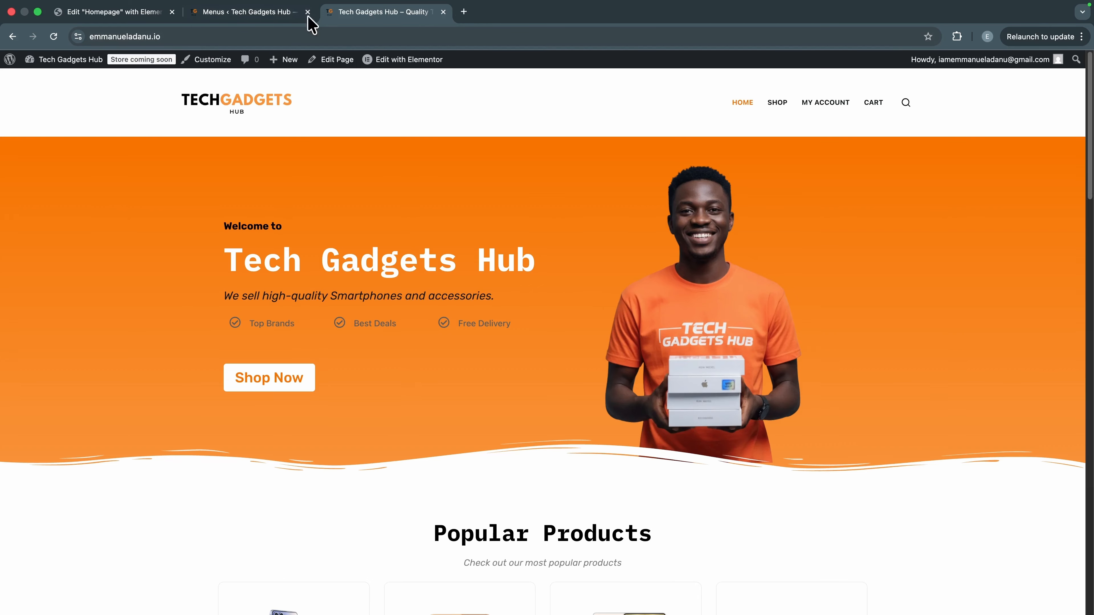
Step: In the WooCommerce settings, set the site visibility to Live and save the changes
left_click(271, 18)
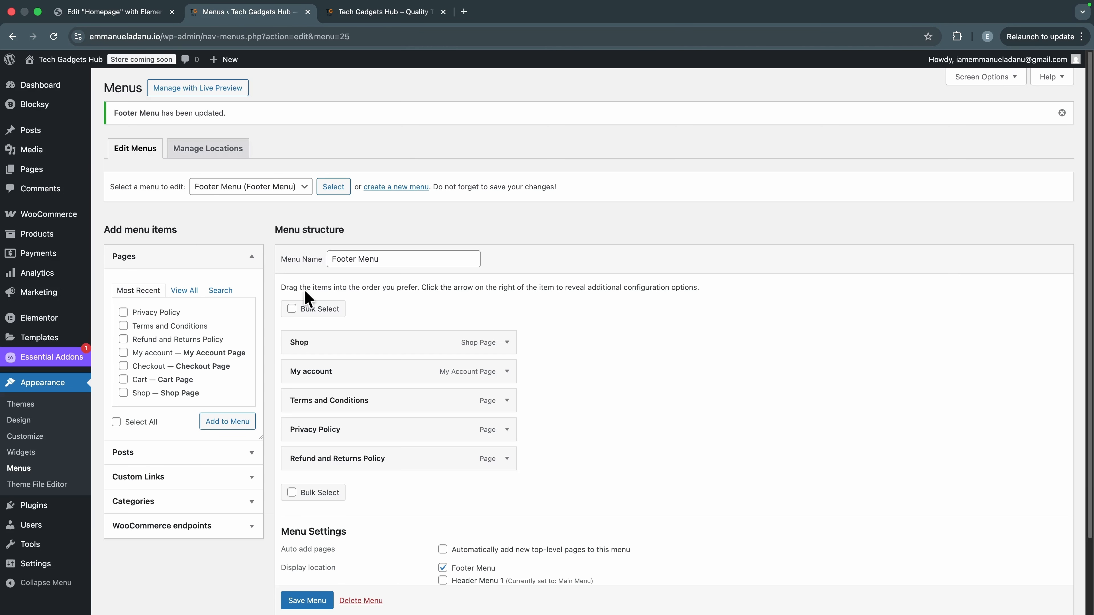
mouse_move(60, 214)
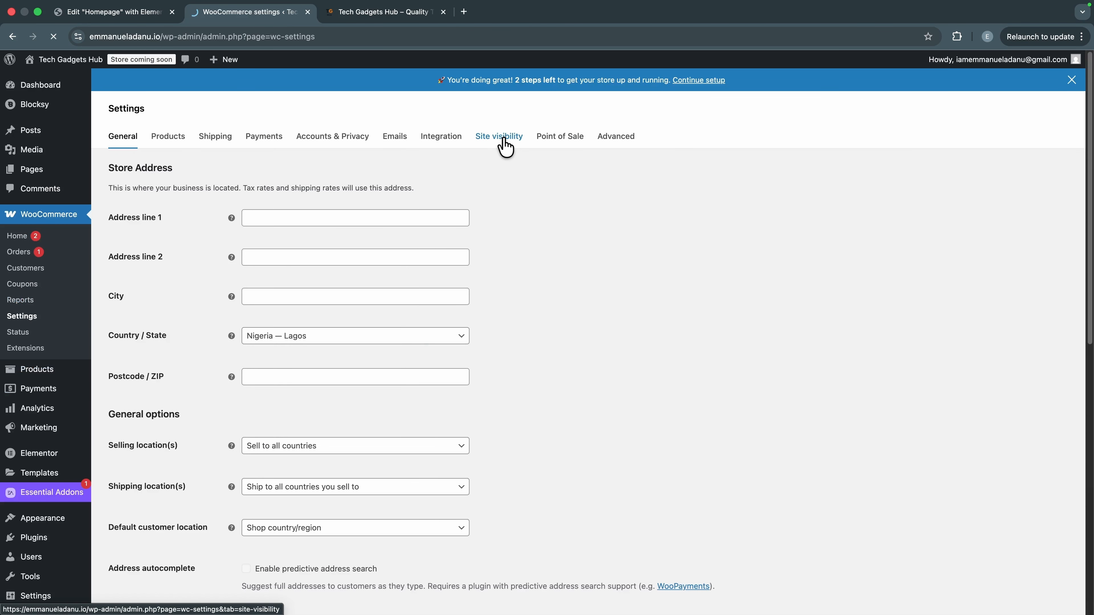
left_click(503, 139)
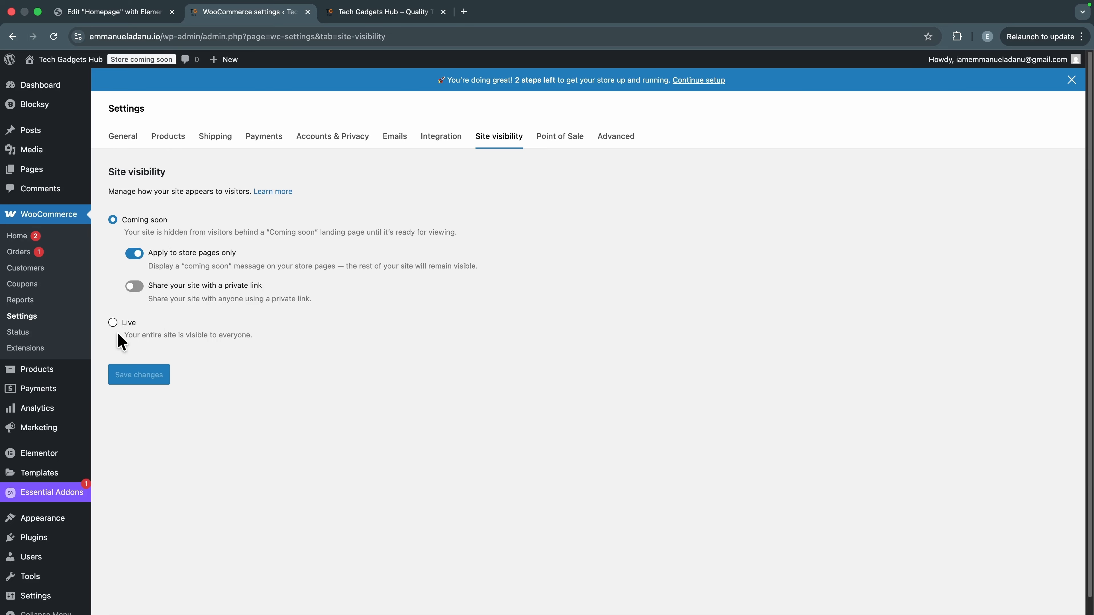
left_click(114, 323)
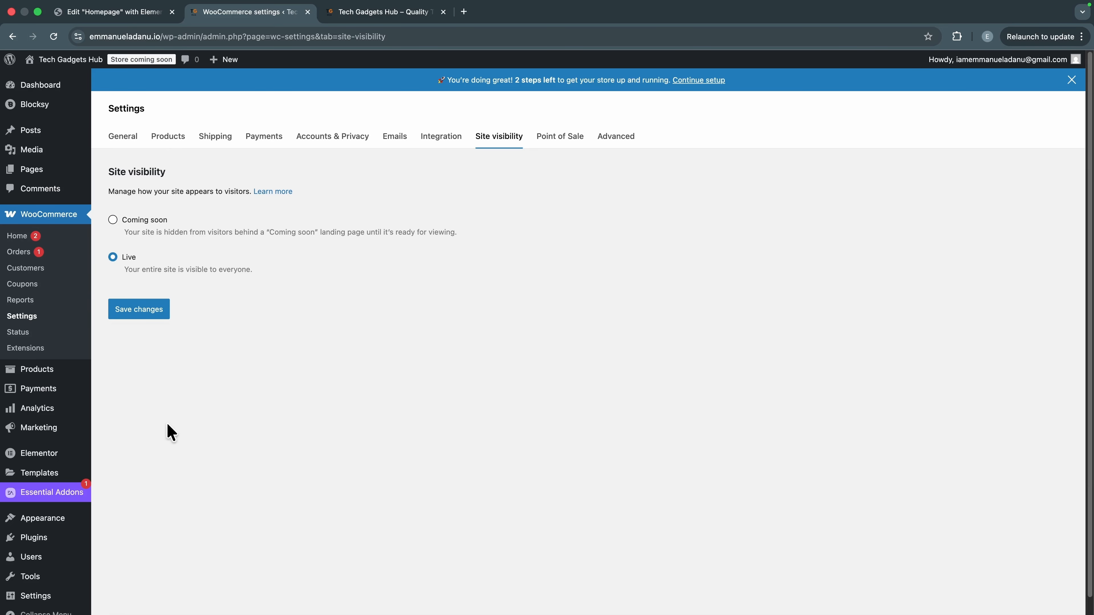
left_click(139, 316)
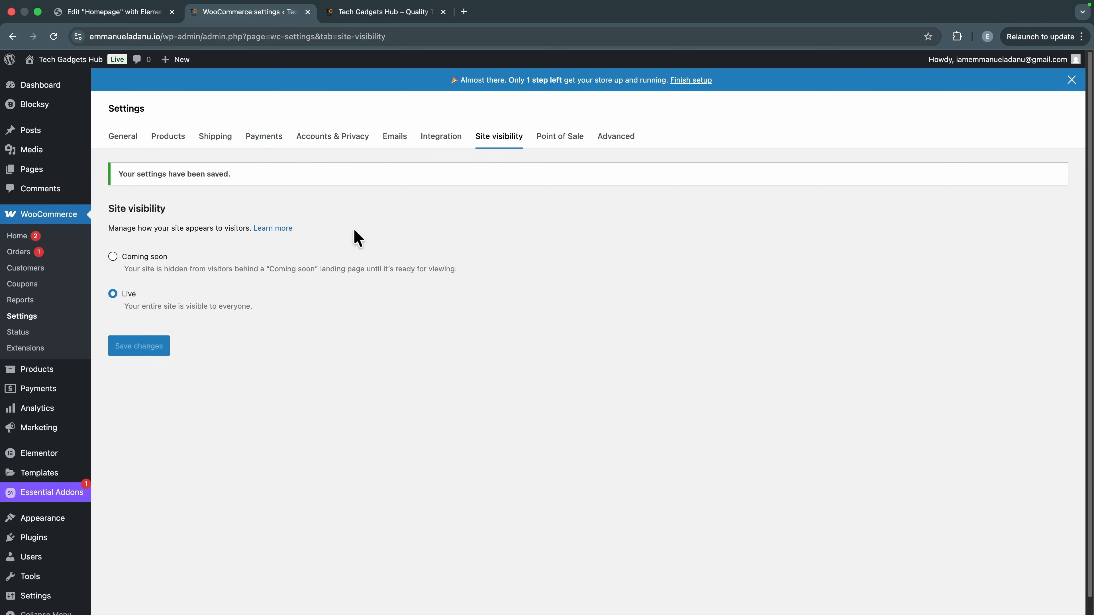
Step: Open the site in a new tab and examine the homepage down toward the footer
mouse_move(66, 71)
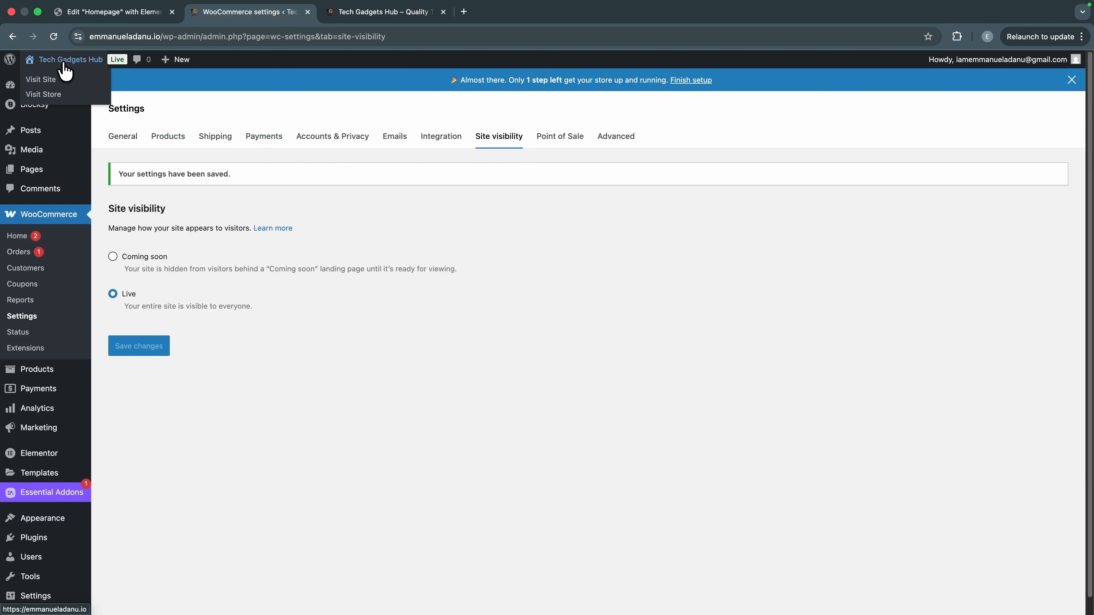
right_click(62, 79)
left_click(77, 82)
left_click(362, 12)
scroll(605, 330, "down", 8)
scroll(679, 335, "down", 15)
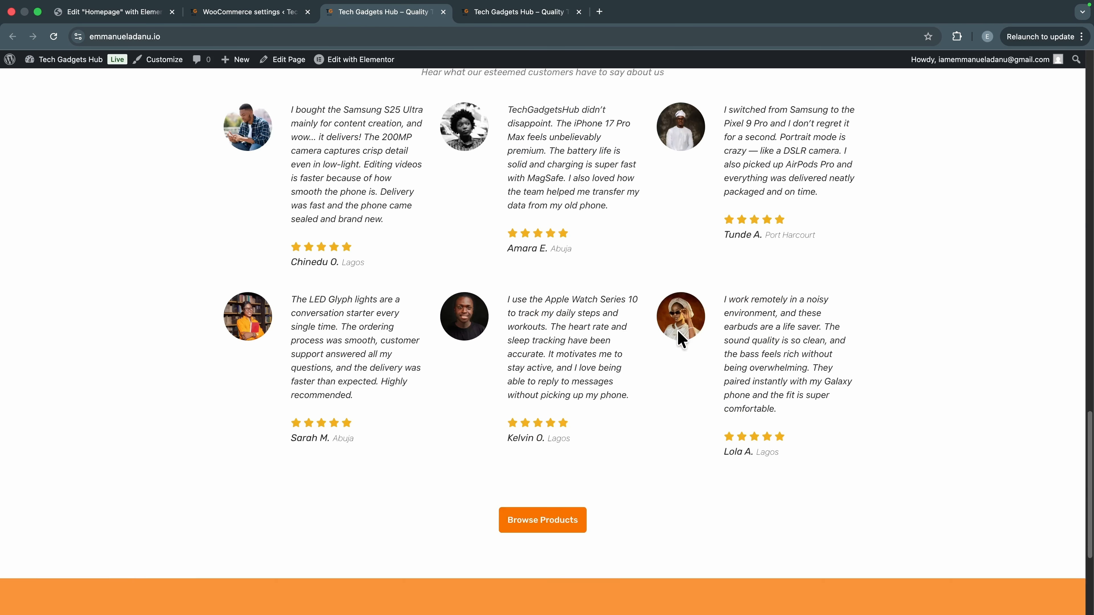